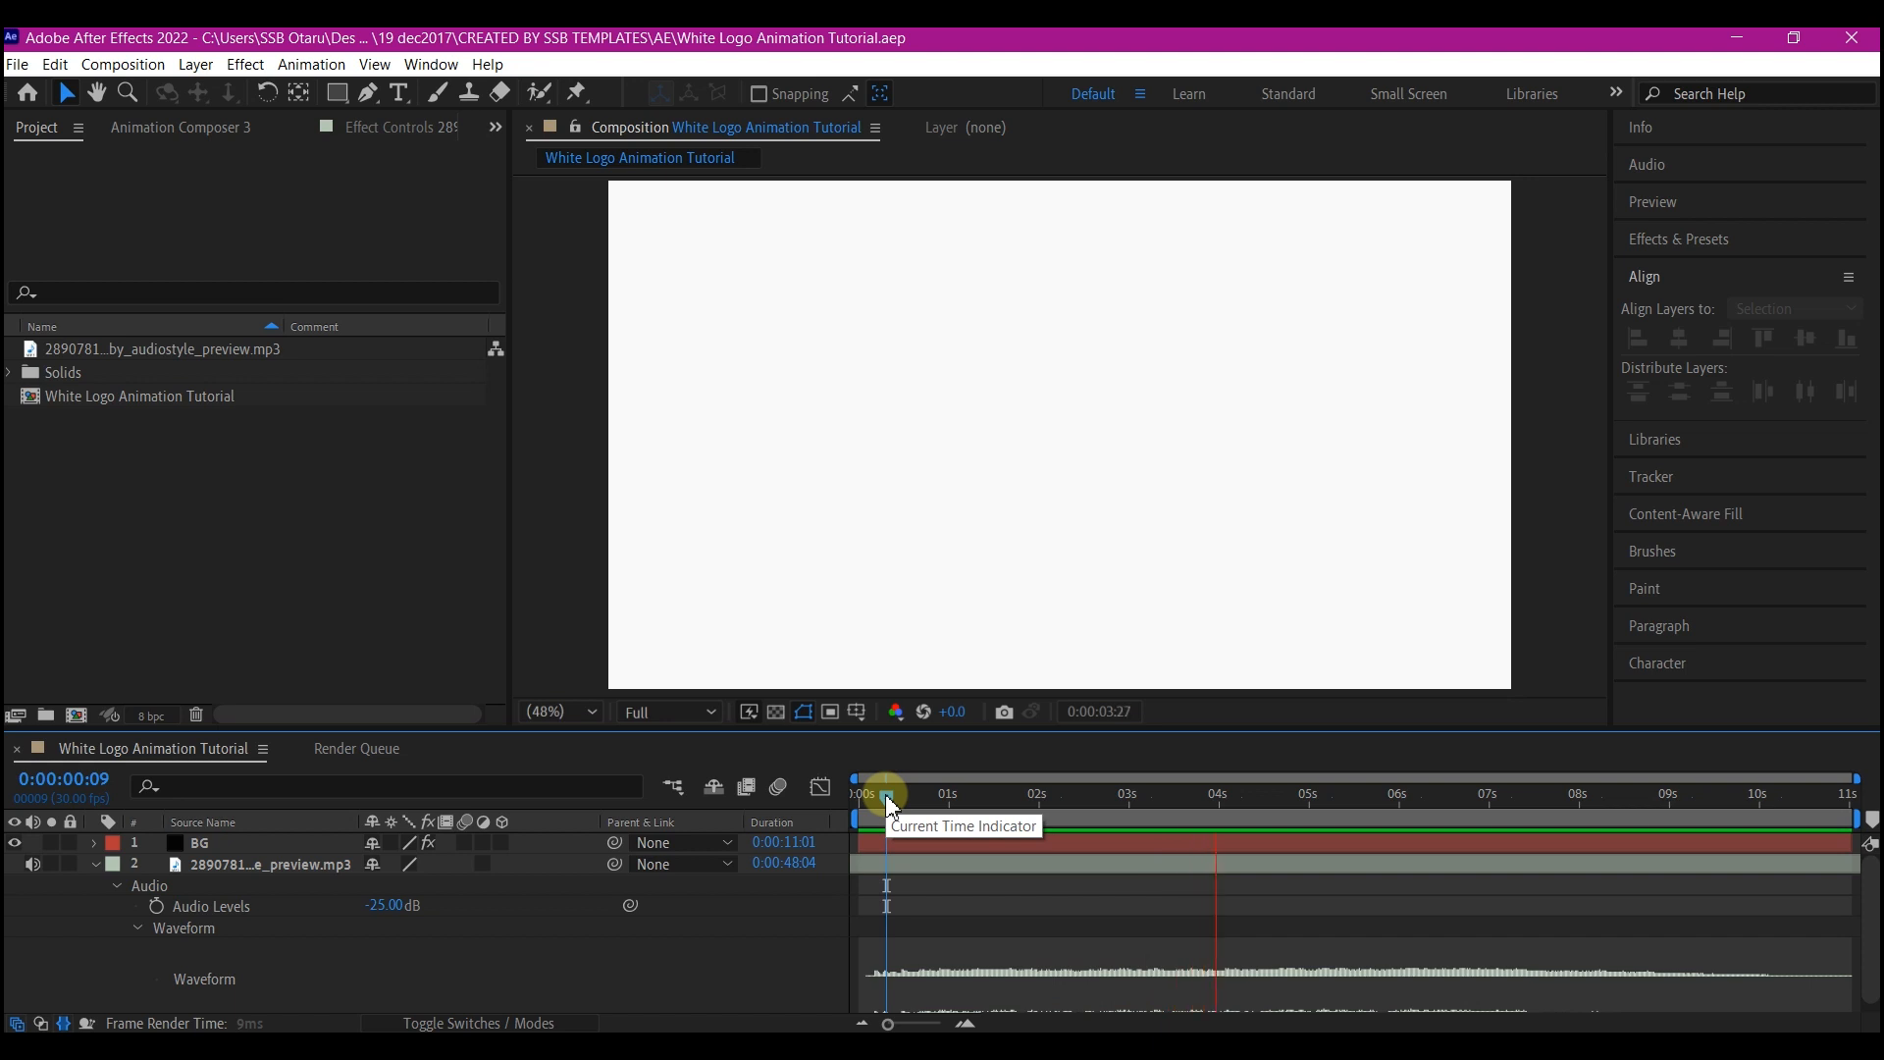
Draw a pentagon with an outer radius of about 539 px around the composition's centre using the Polygon Tool.
{"action": "key", "text": "space"}
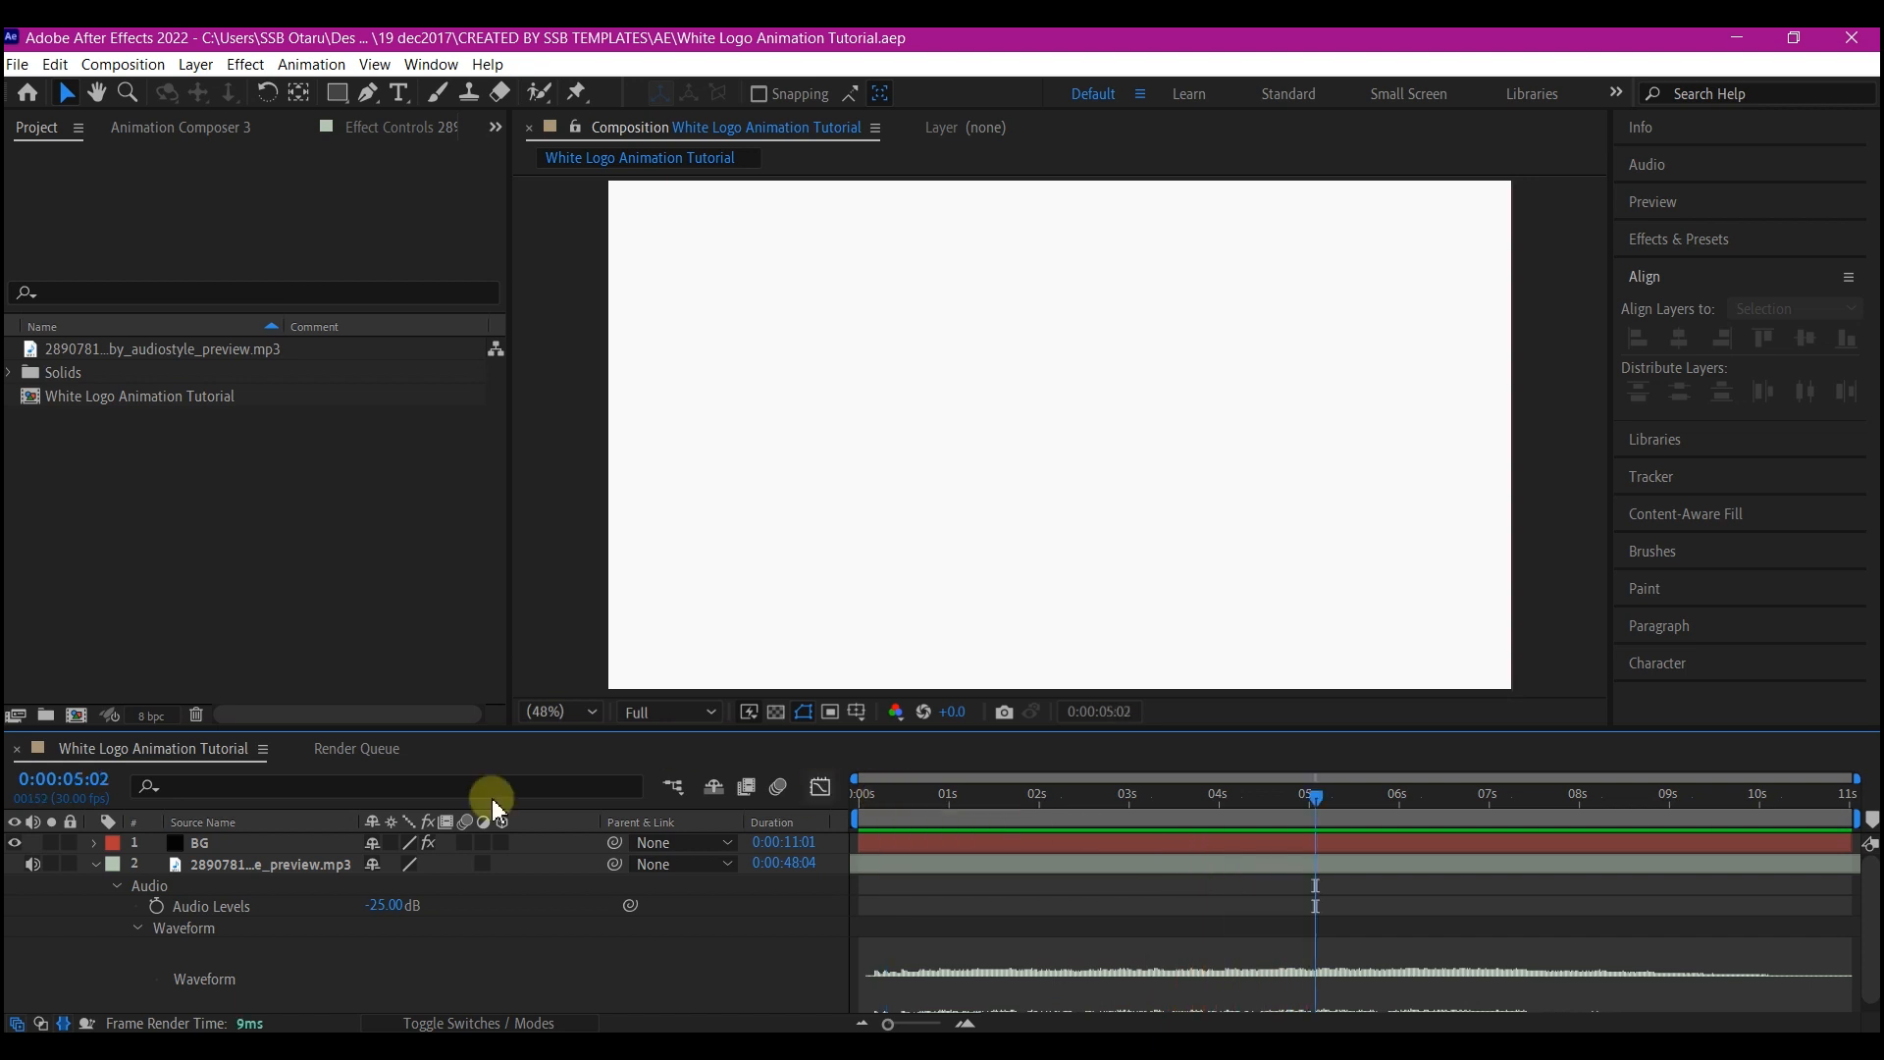
{"action": "left_click", "coordinate": [236, 869]}
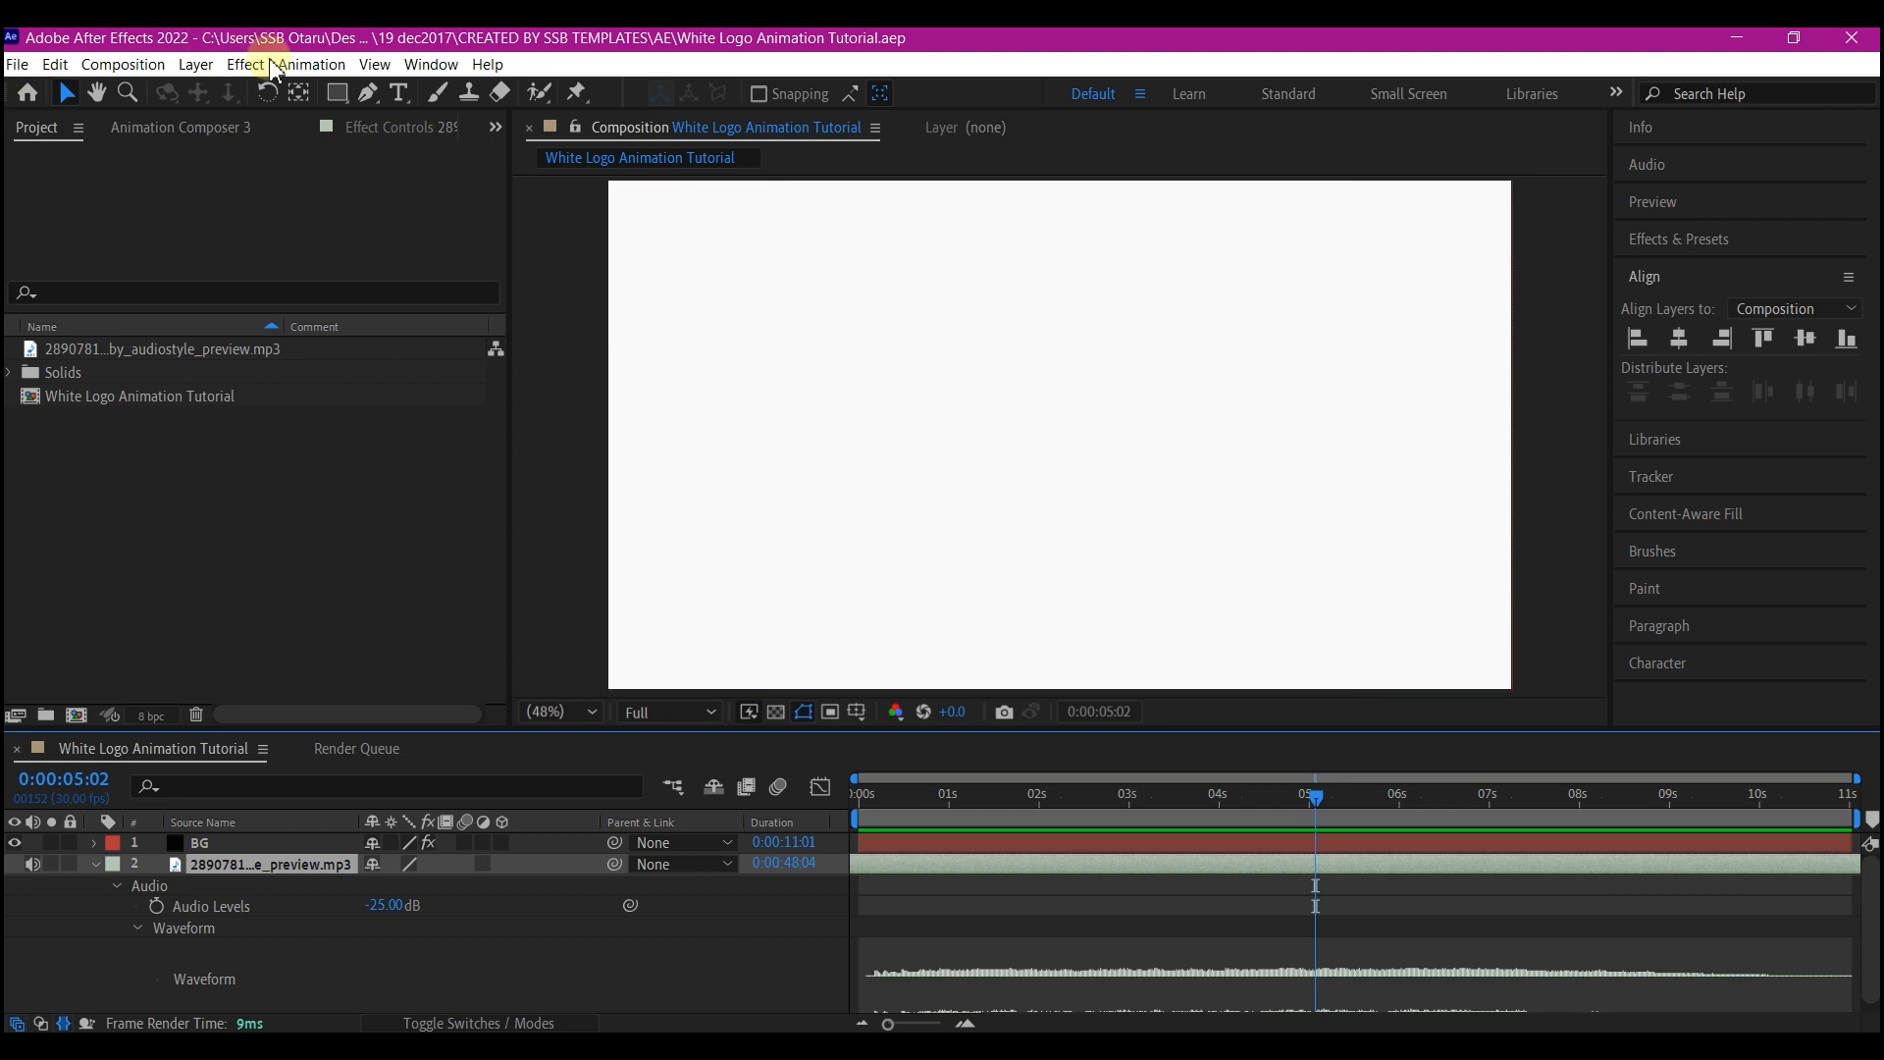
{"action": "left_click", "coordinate": [344, 96]}
{"action": "left_click", "coordinate": [350, 98]}
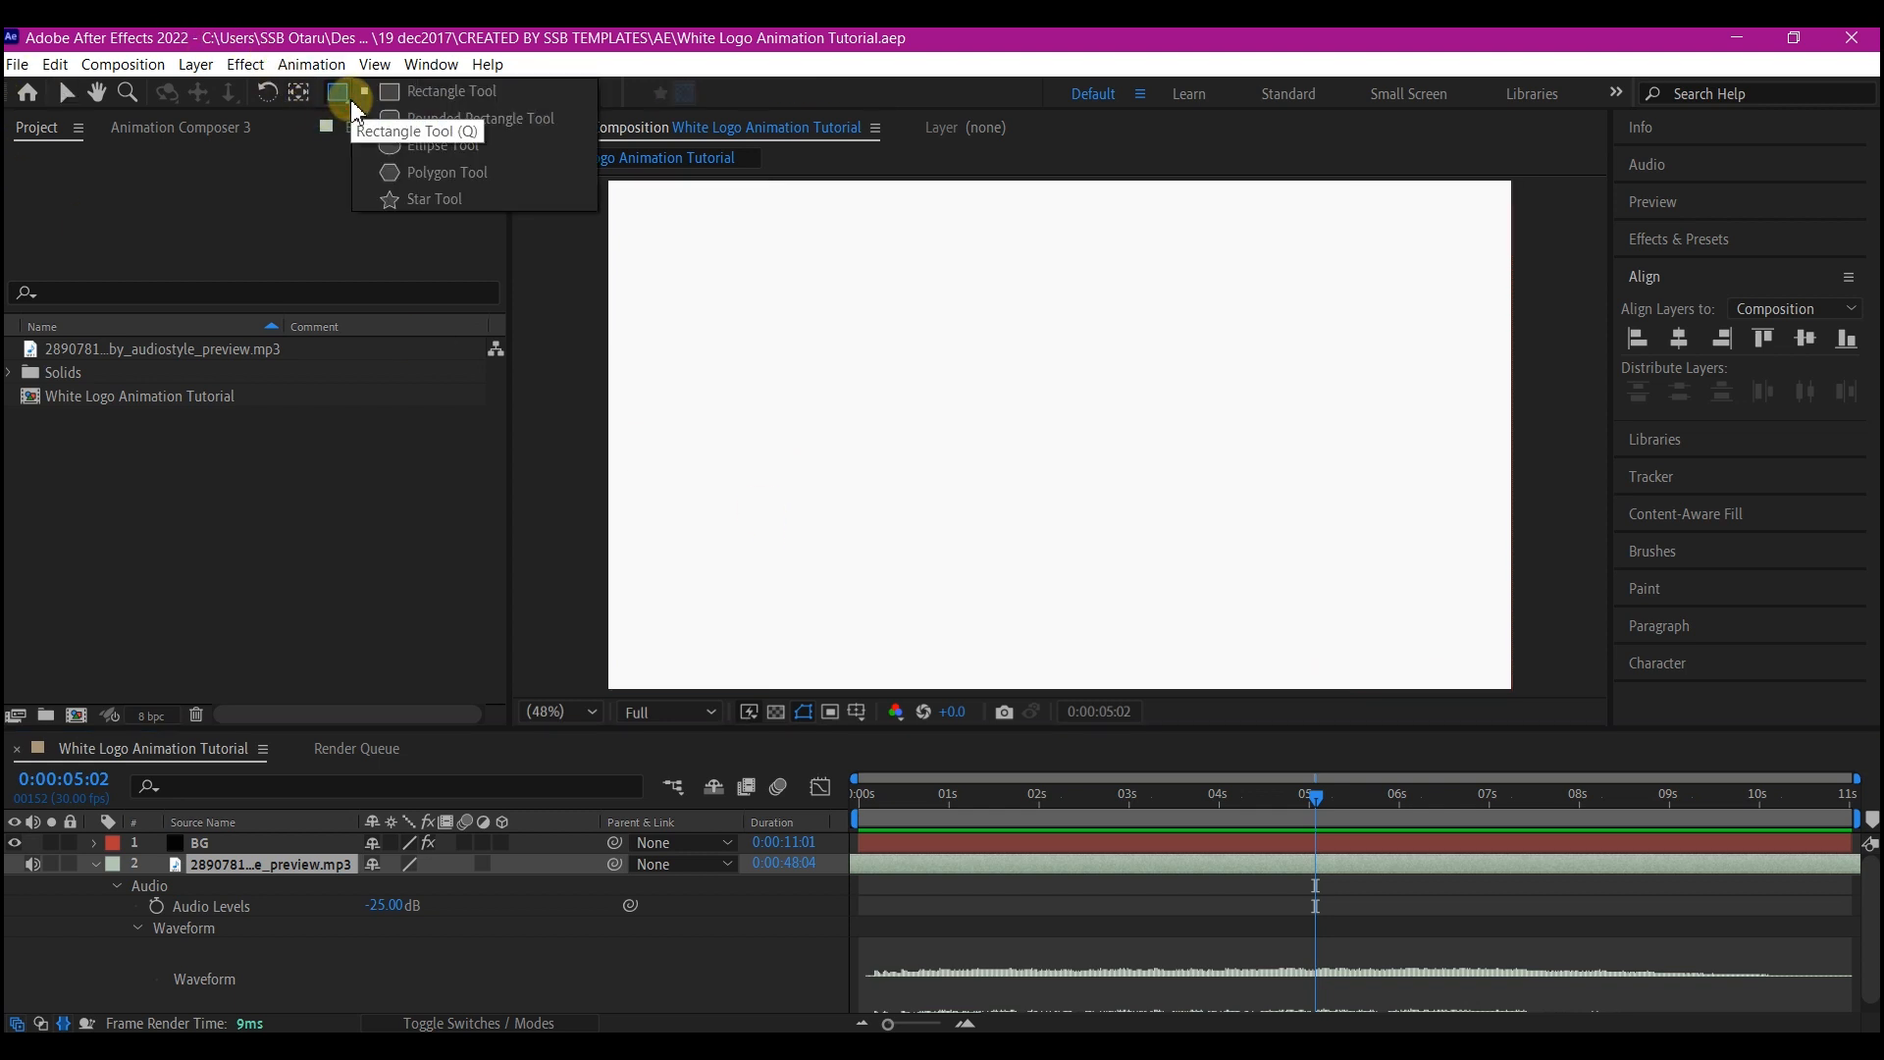
{"action": "left_click", "coordinate": [423, 177]}
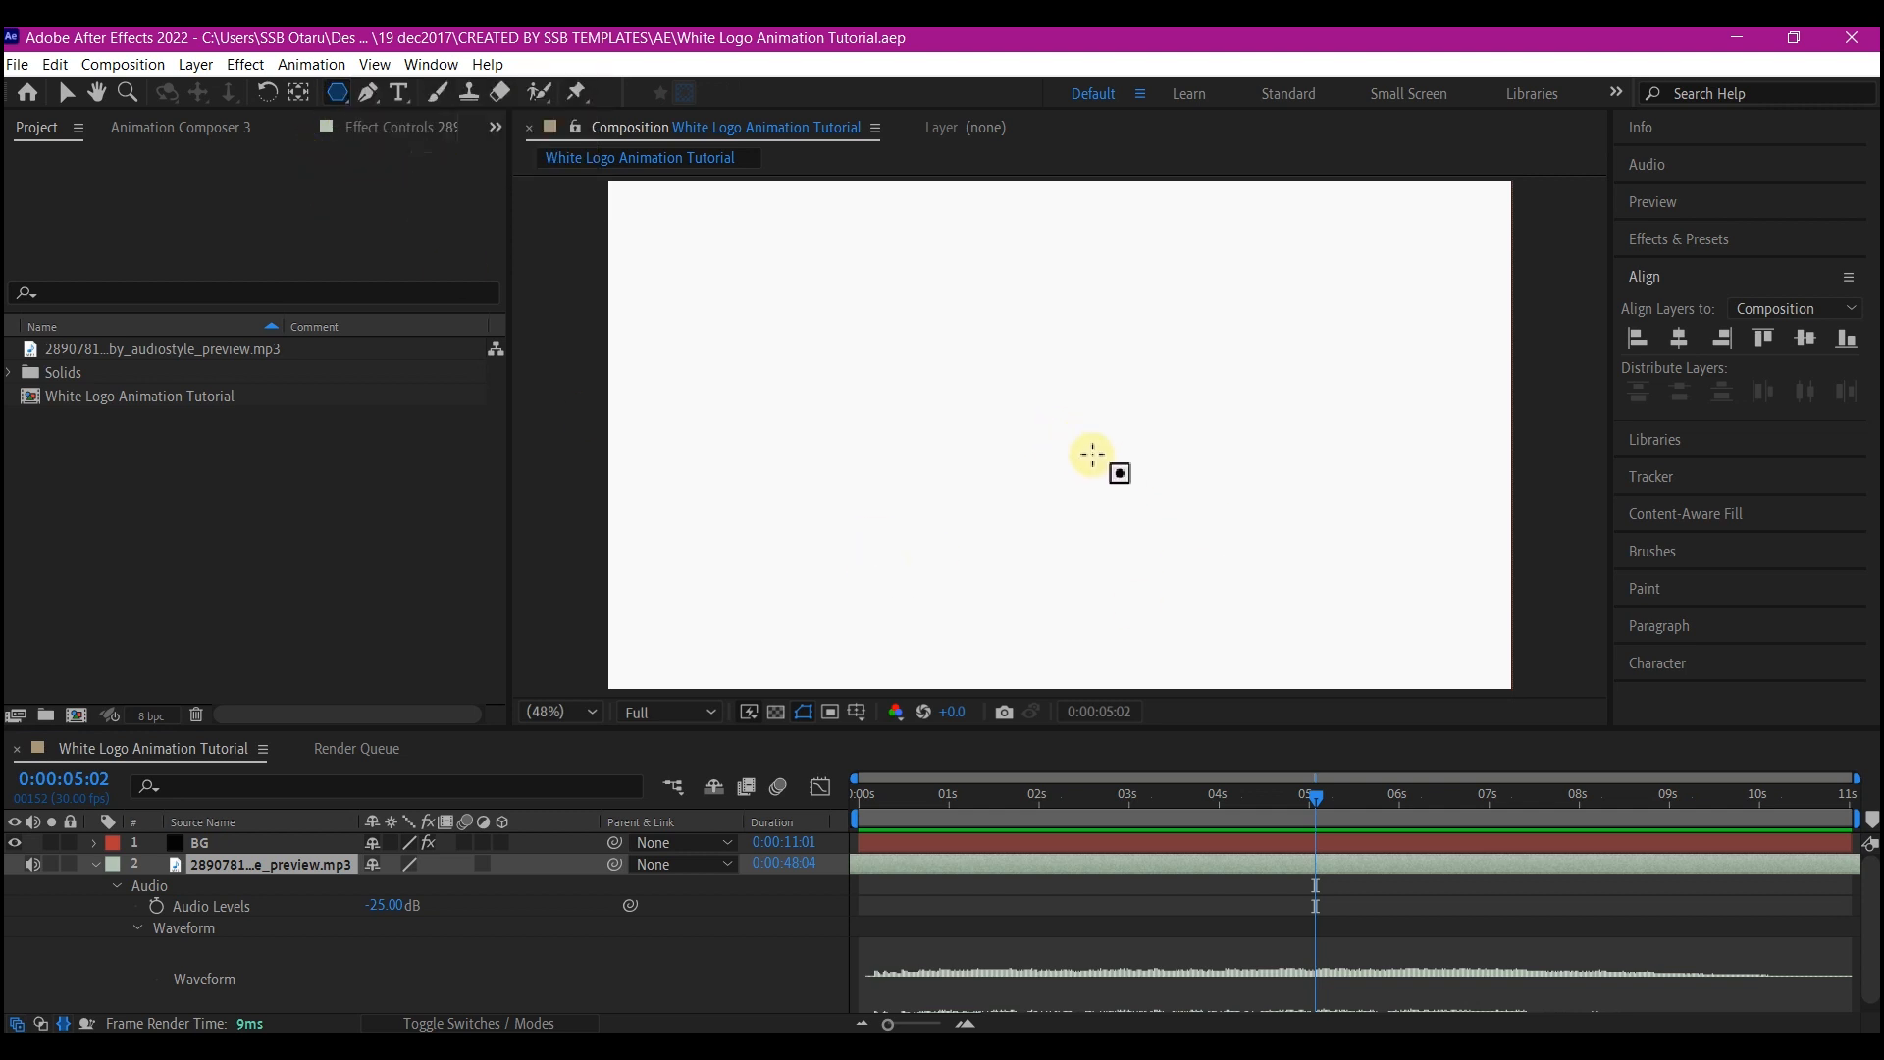
{"action": "left_click_drag", "start_coordinate": [1092, 453], "coordinate": [1264, 643]}
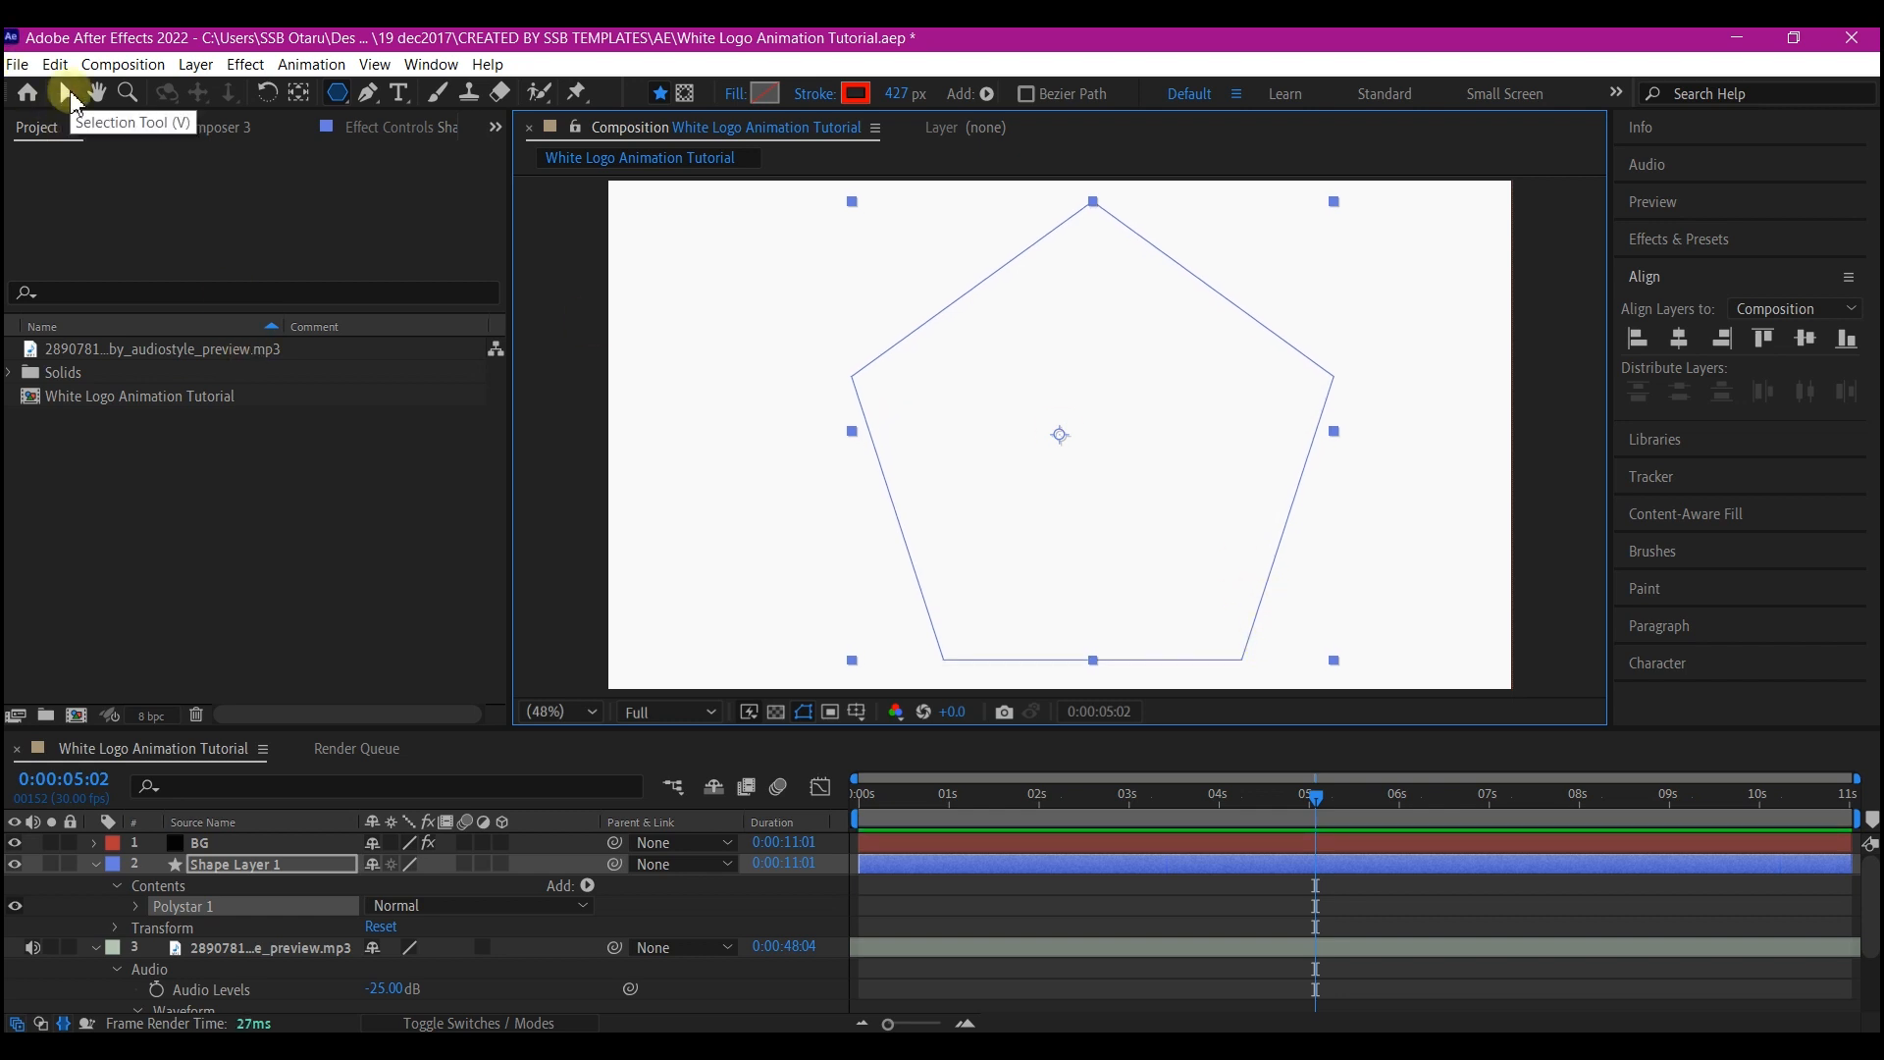
Remove the pentagon's stroke and give it the solid blue fill 1706F6.
{"action": "left_click", "coordinate": [68, 95]}
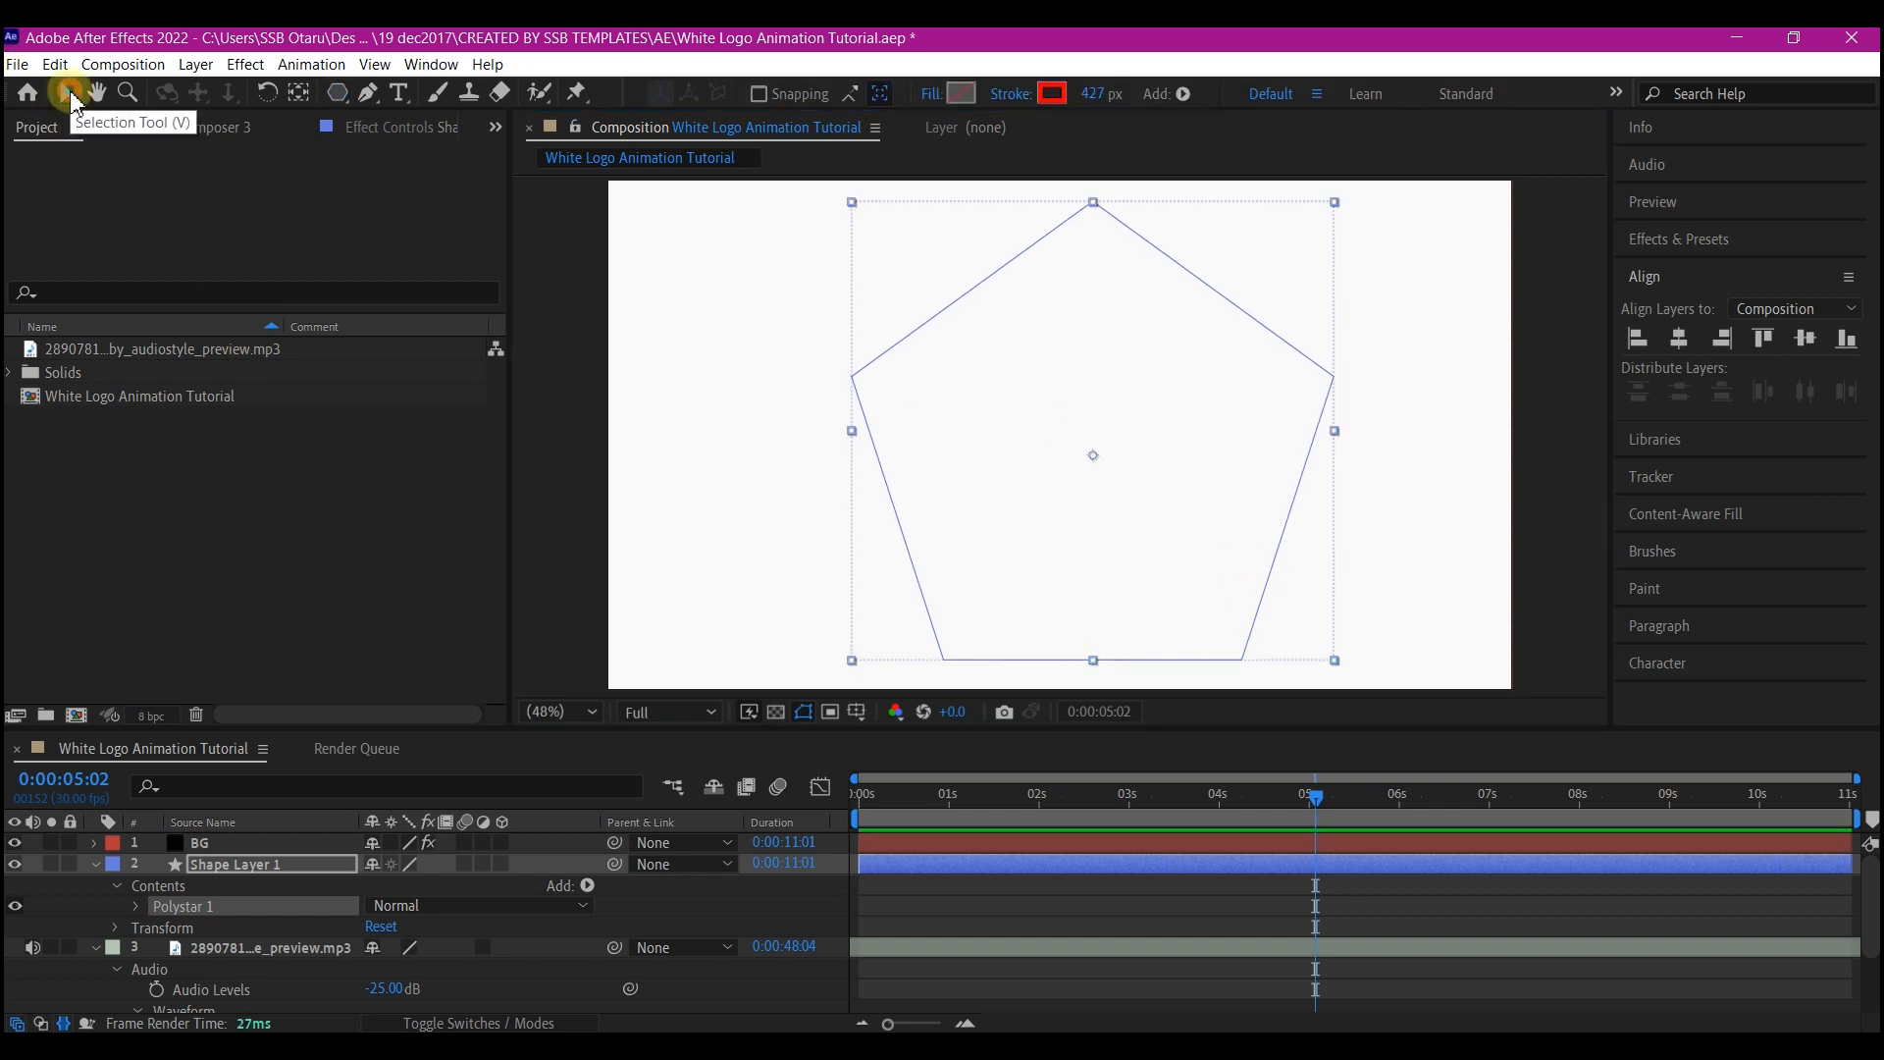
{"action": "left_click", "coordinate": [1011, 98]}
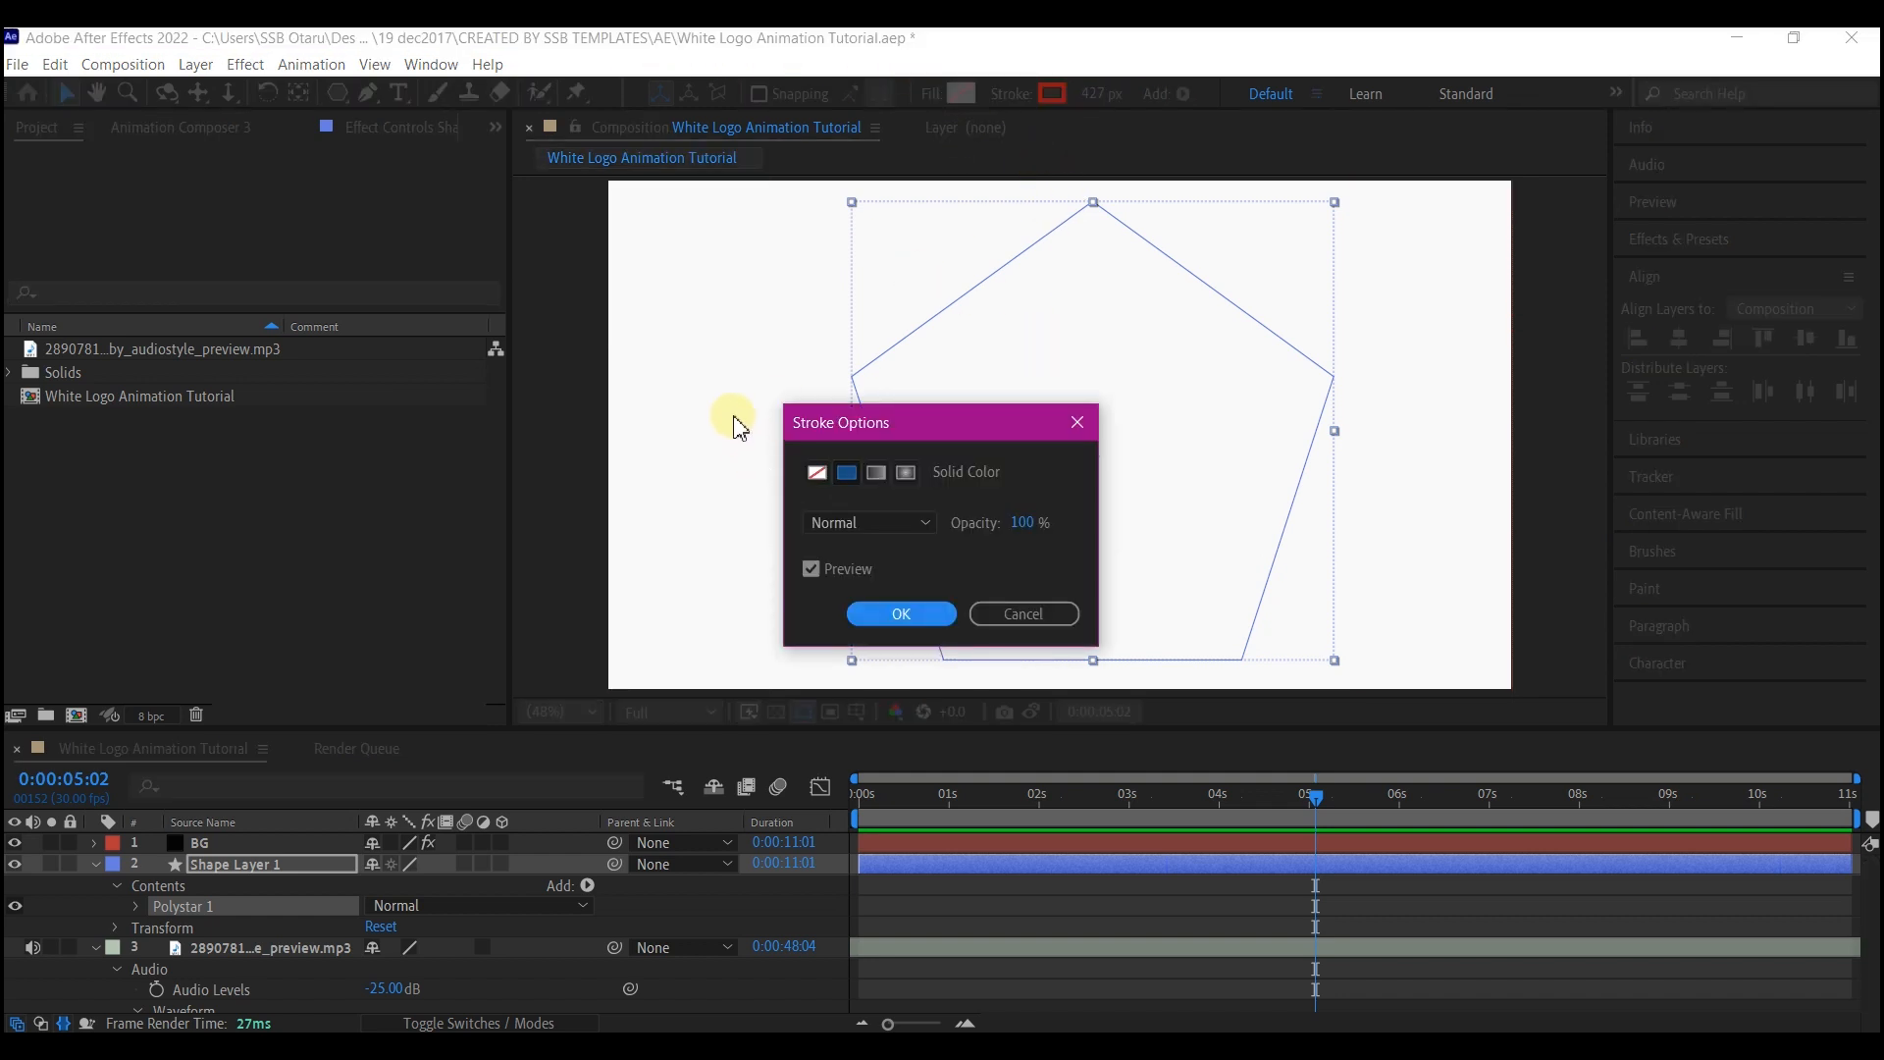
{"action": "left_click", "coordinate": [813, 474]}
{"action": "left_click", "coordinate": [895, 613]}
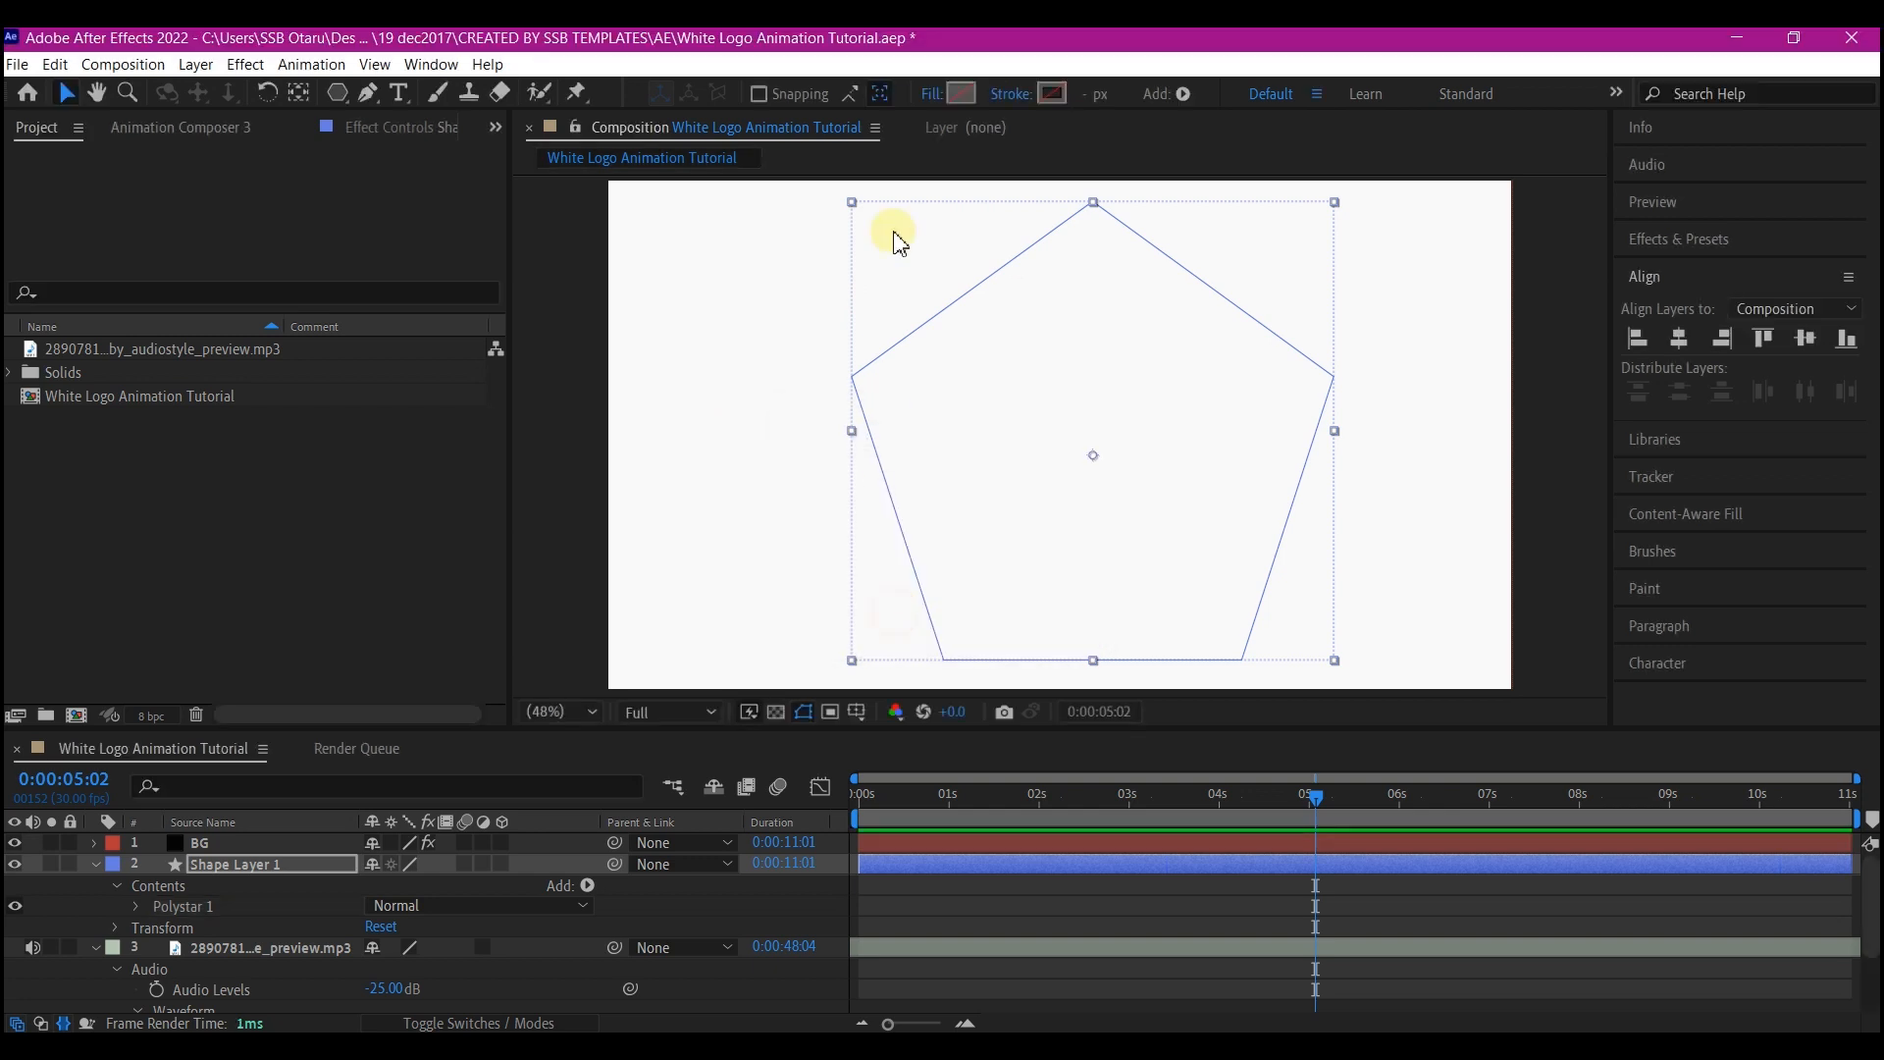
{"action": "left_click", "coordinate": [962, 93]}
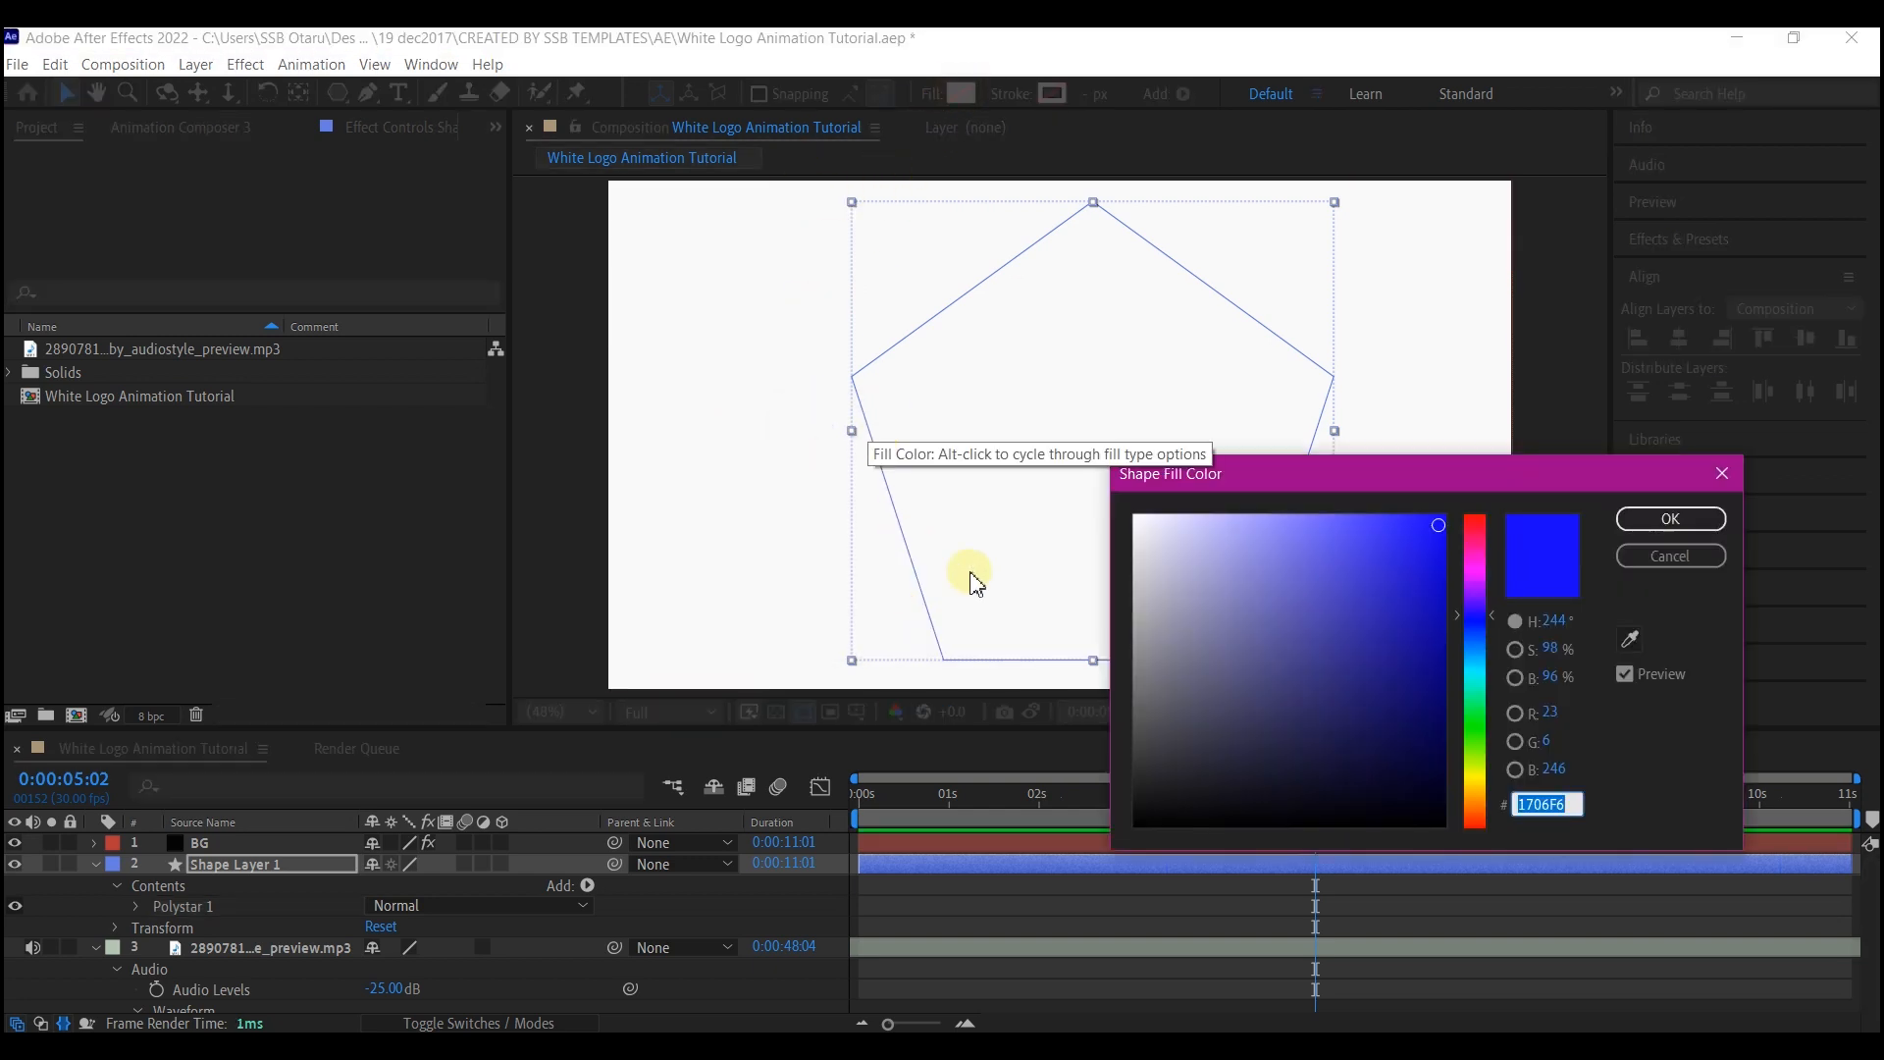
{"action": "left_click", "coordinate": [1668, 519]}
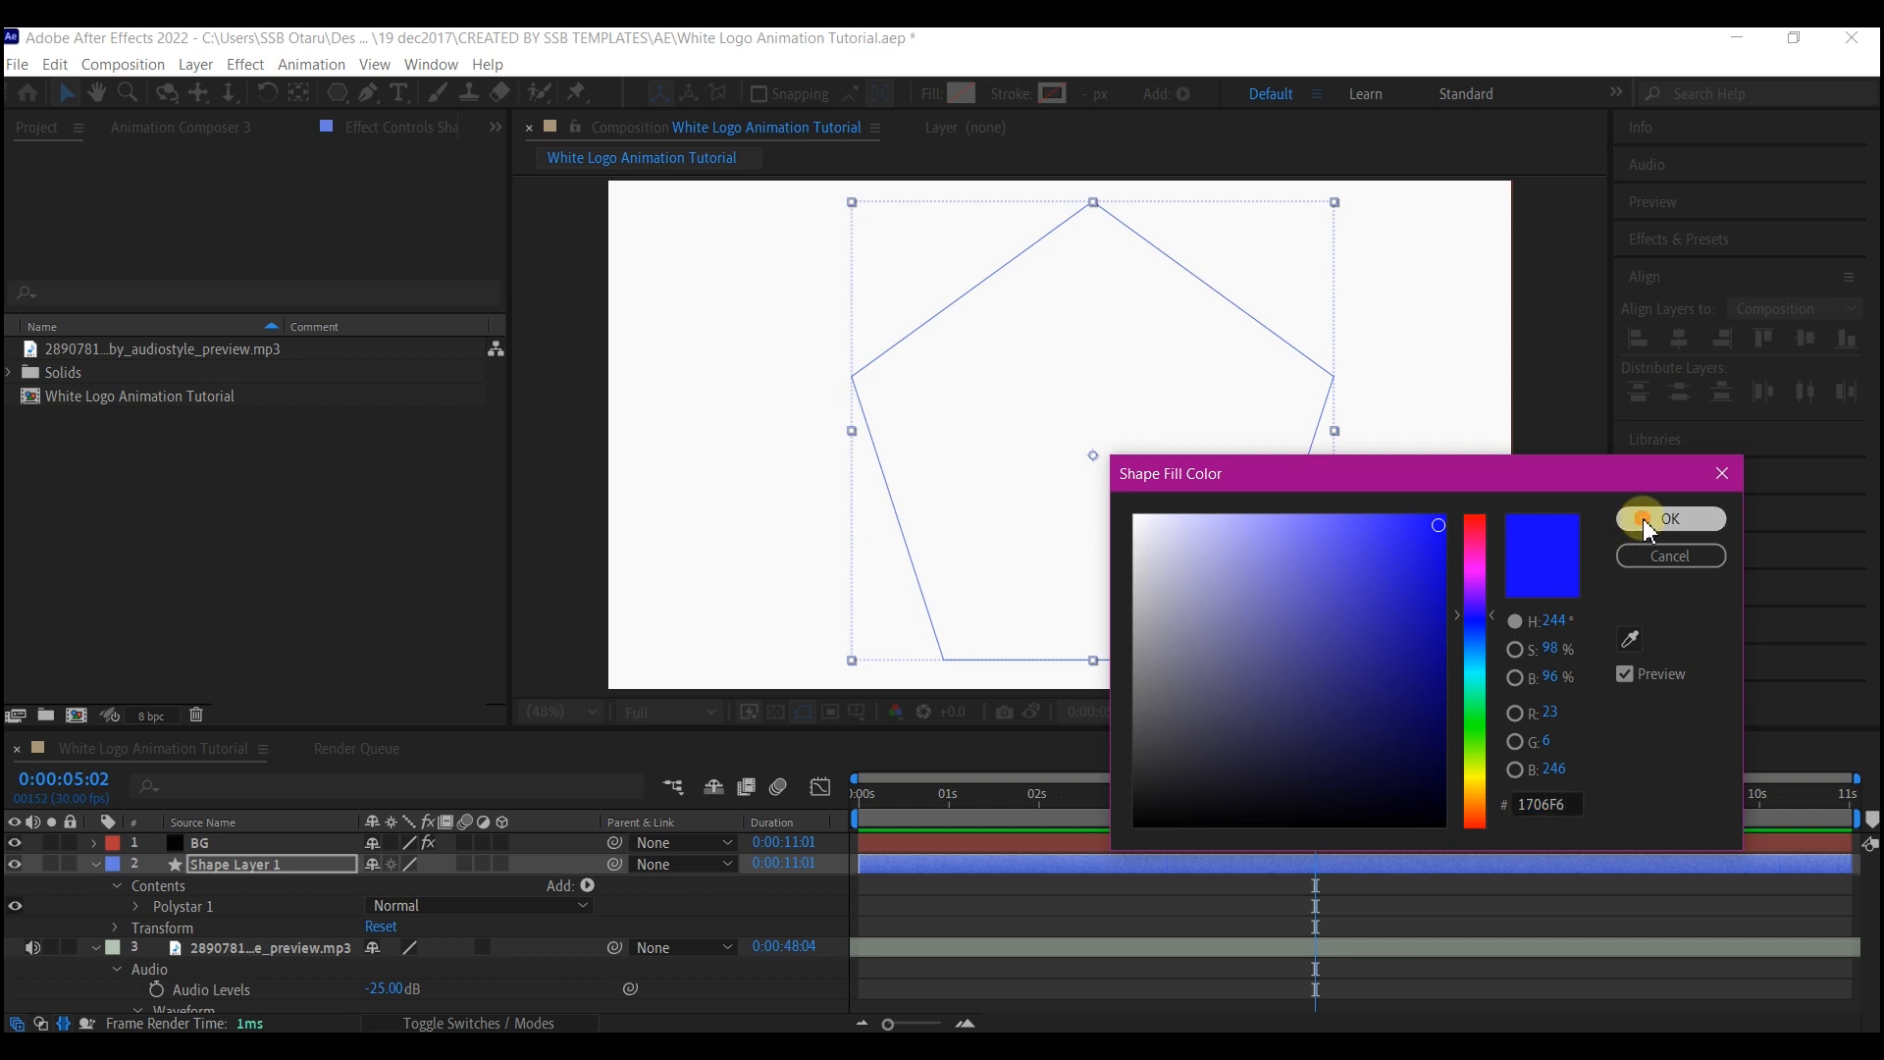
Move Shape Layer 1 above the BG layer and place its anchor point at the middle of the pentagon.
{"action": "left_click", "coordinate": [231, 865]}
{"action": "left_click_drag", "start_coordinate": [231, 868], "coordinate": [241, 836]}
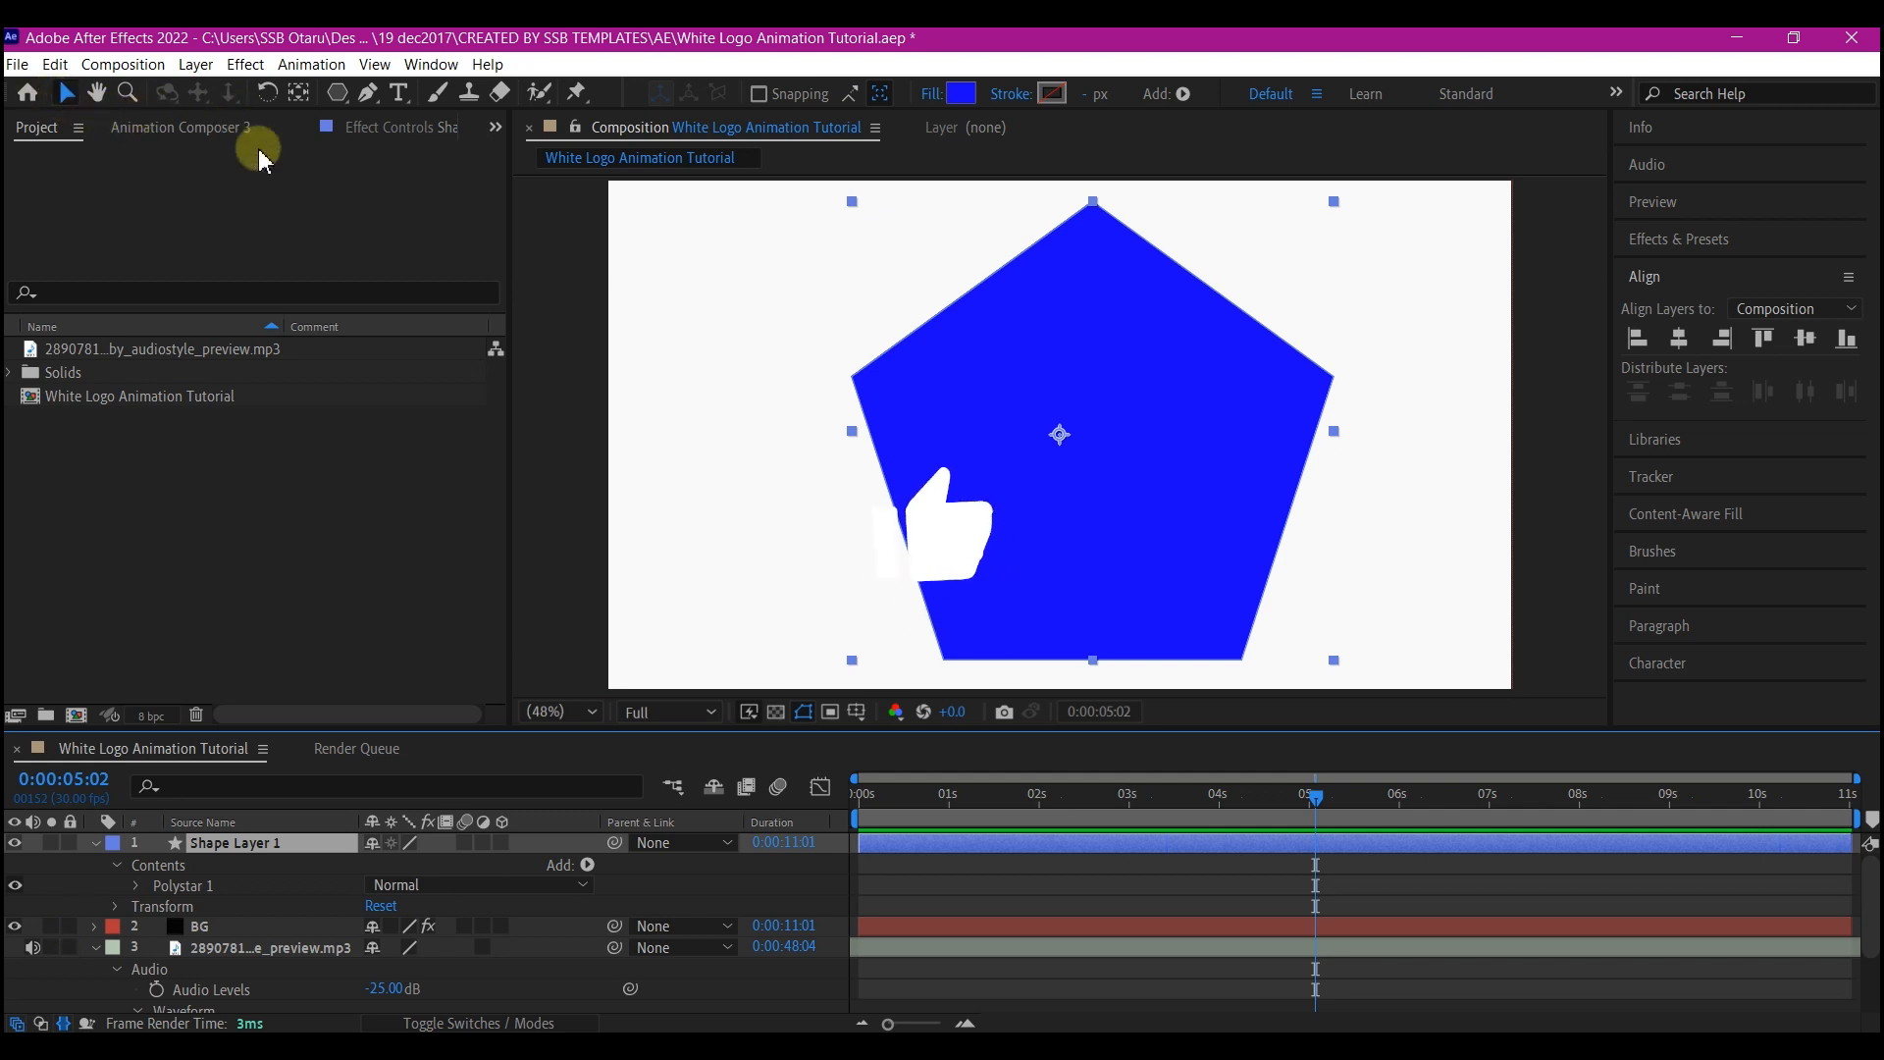
{"action": "left_click", "coordinate": [299, 93]}
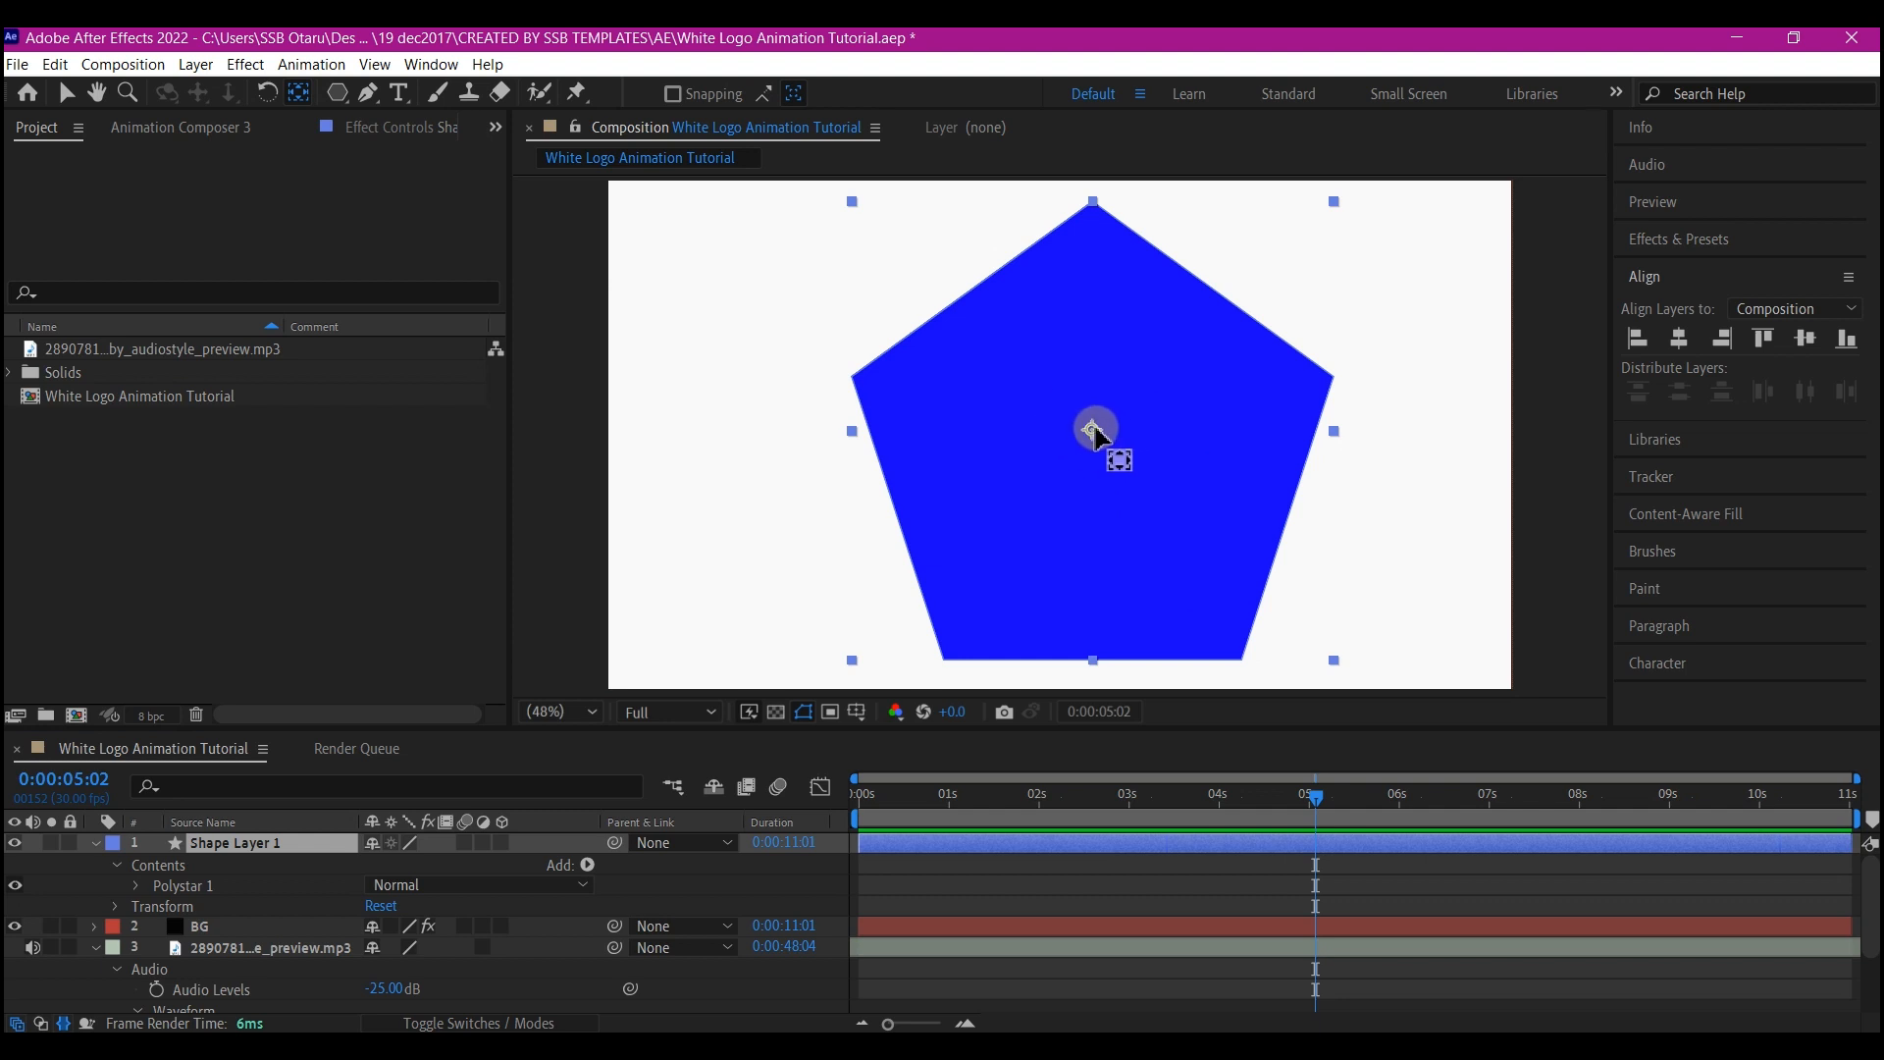
Set the polygon path of Shape Layer 1 to 6 points to make it a hexagon.
{"action": "left_click", "coordinate": [95, 842]}
{"action": "left_click", "coordinate": [96, 842]}
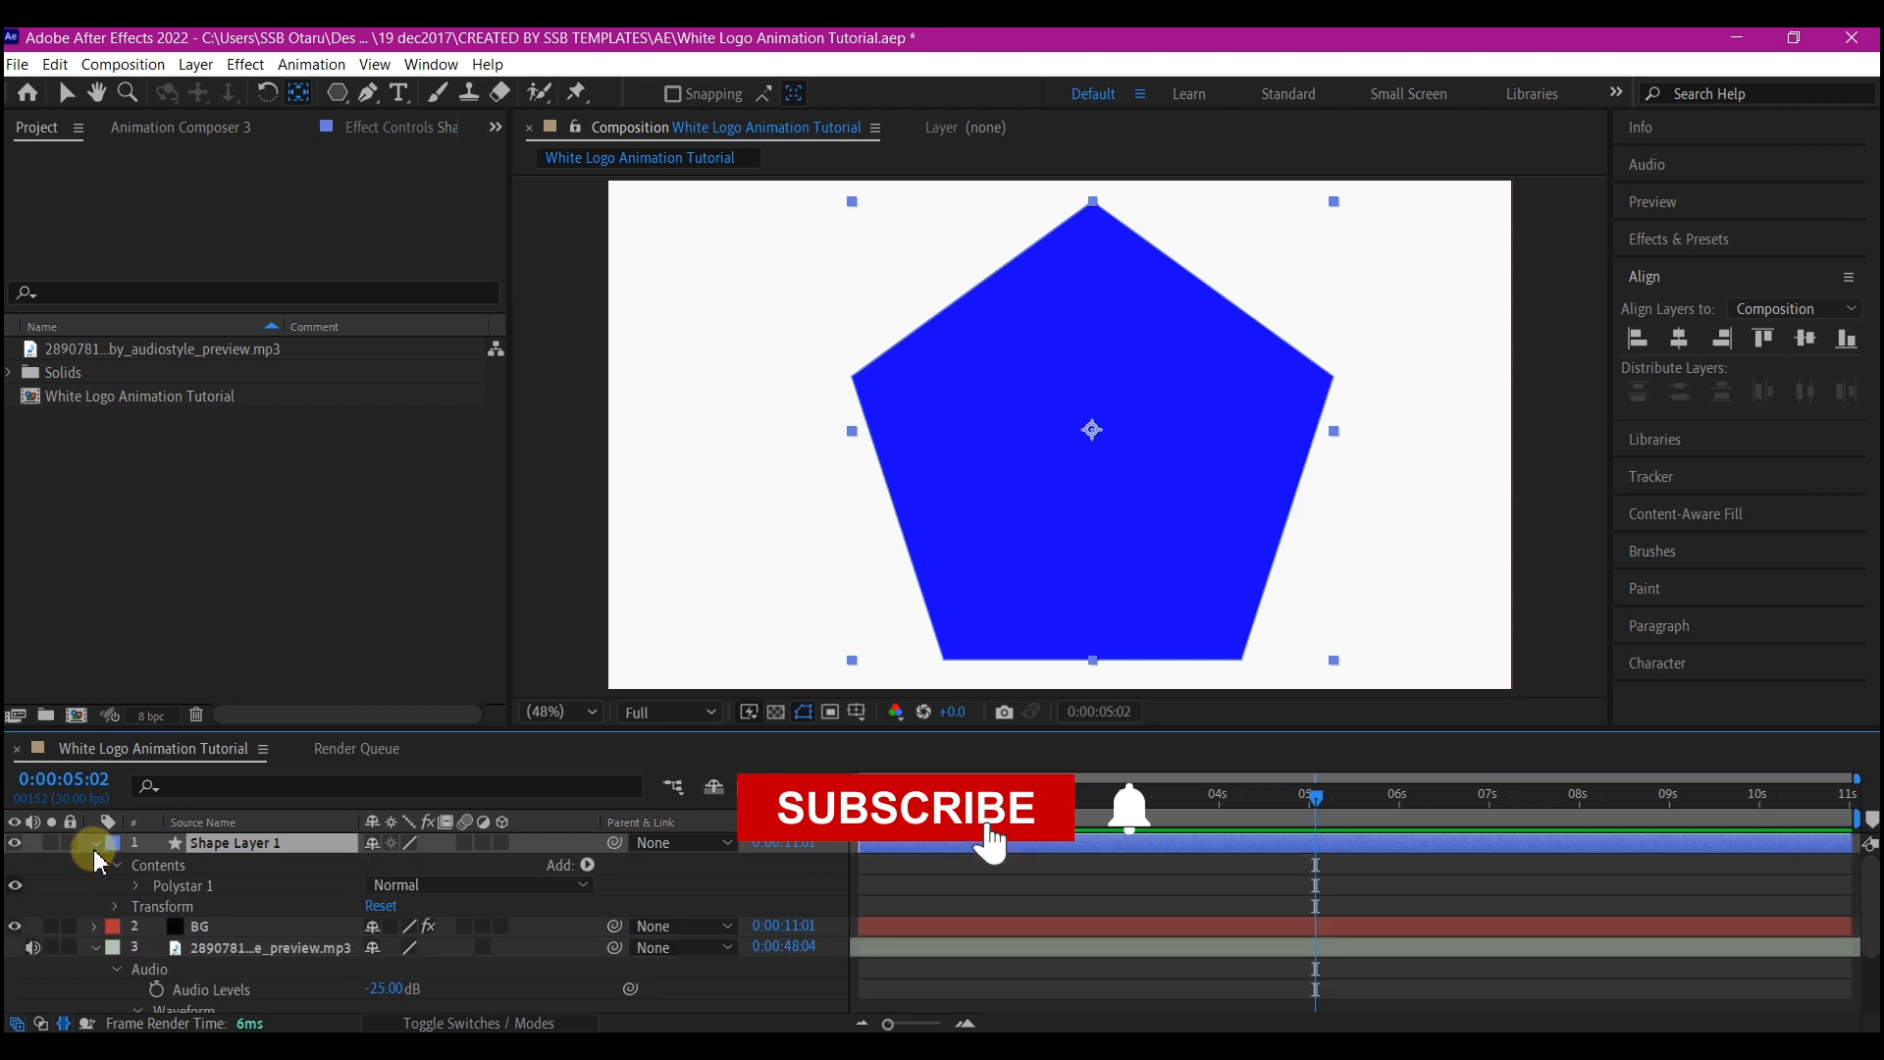
{"action": "left_click", "coordinate": [128, 884]}
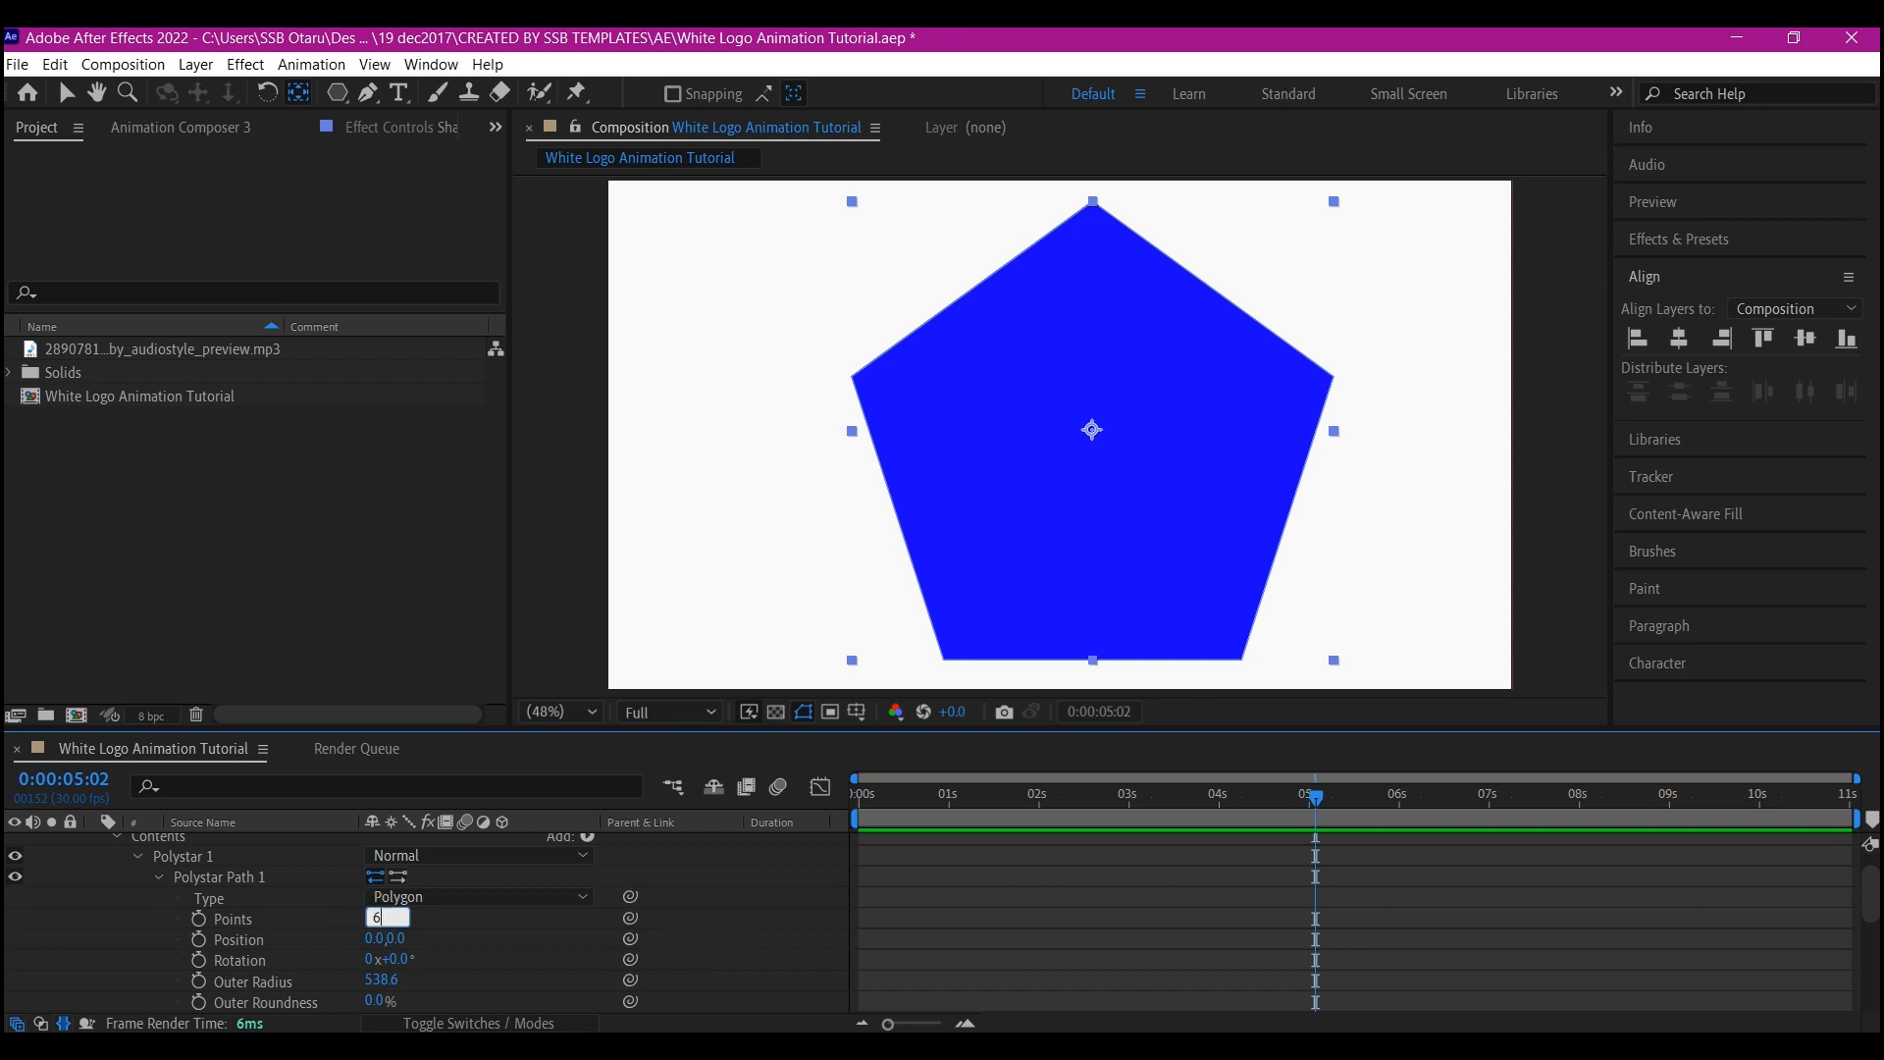
{"action": "key", "text": "Return"}
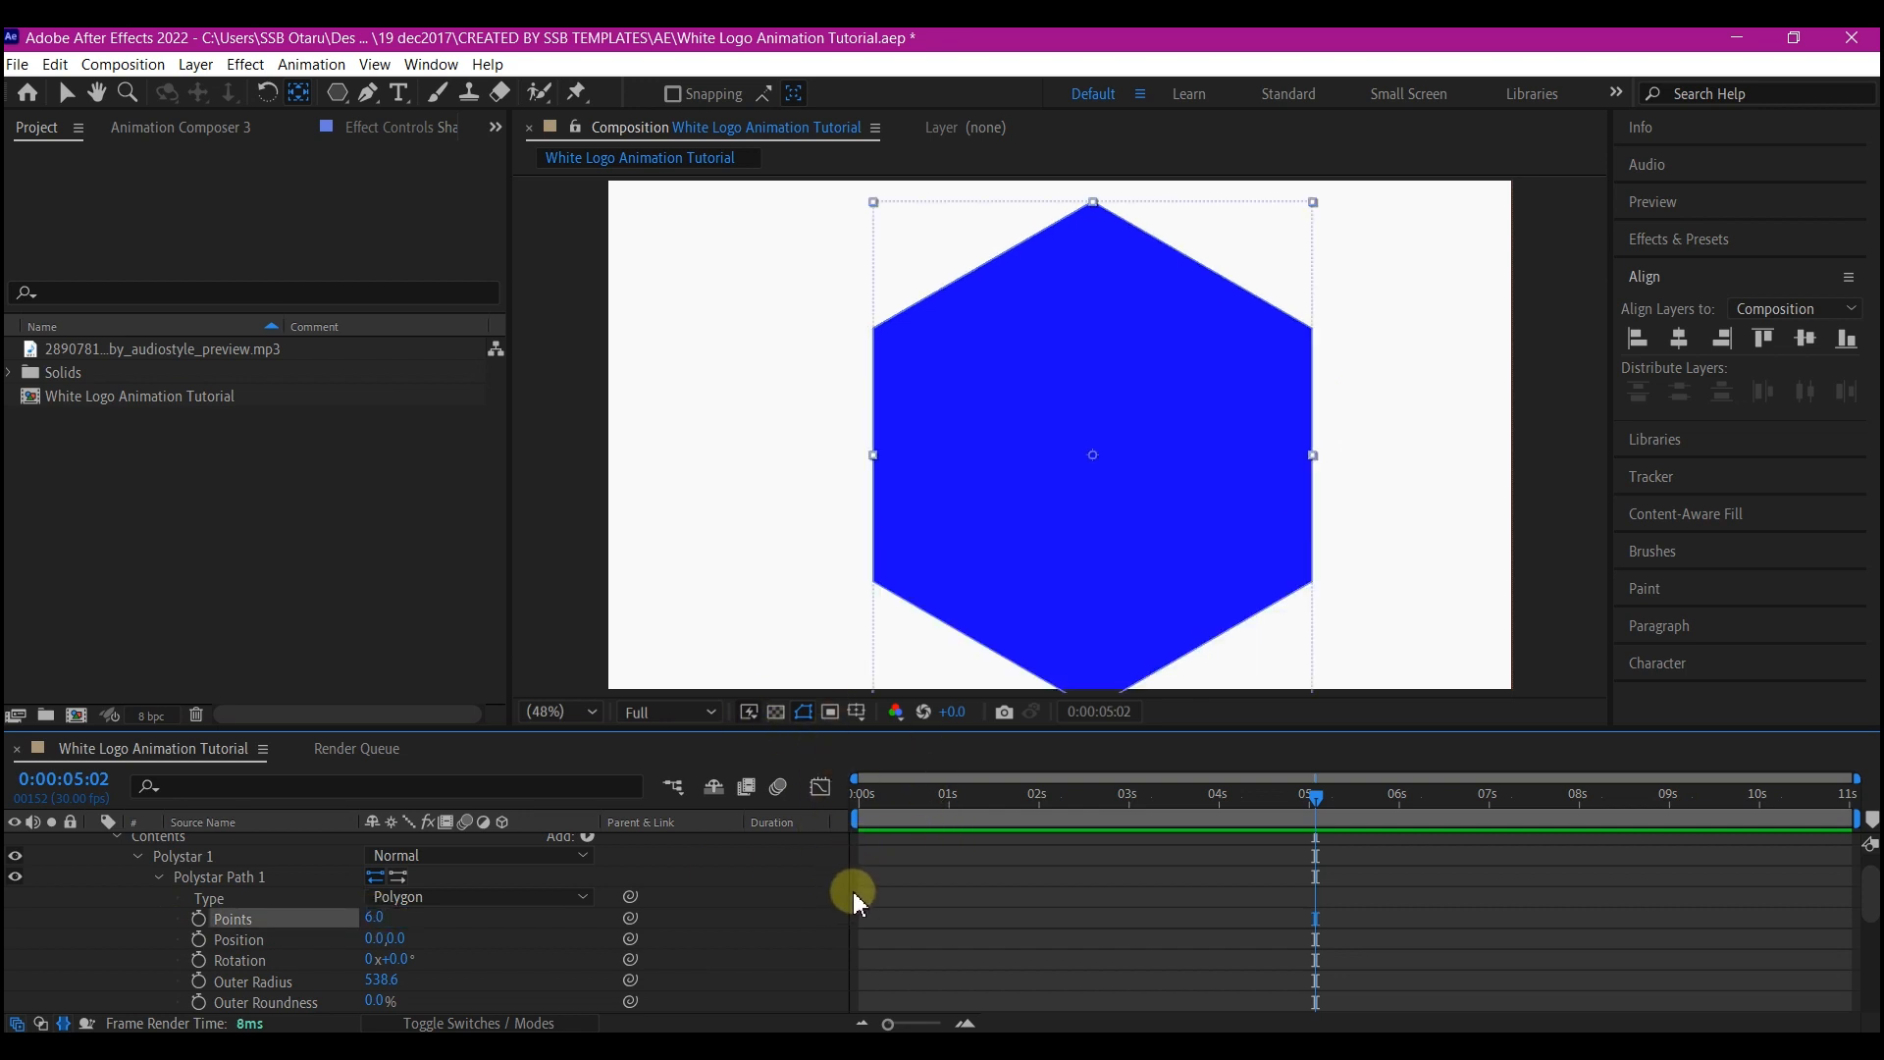
Centre the hexagon horizontally and vertically in the composition and scale Shape Layer 1 to 93%.
{"action": "left_click", "coordinate": [1679, 338]}
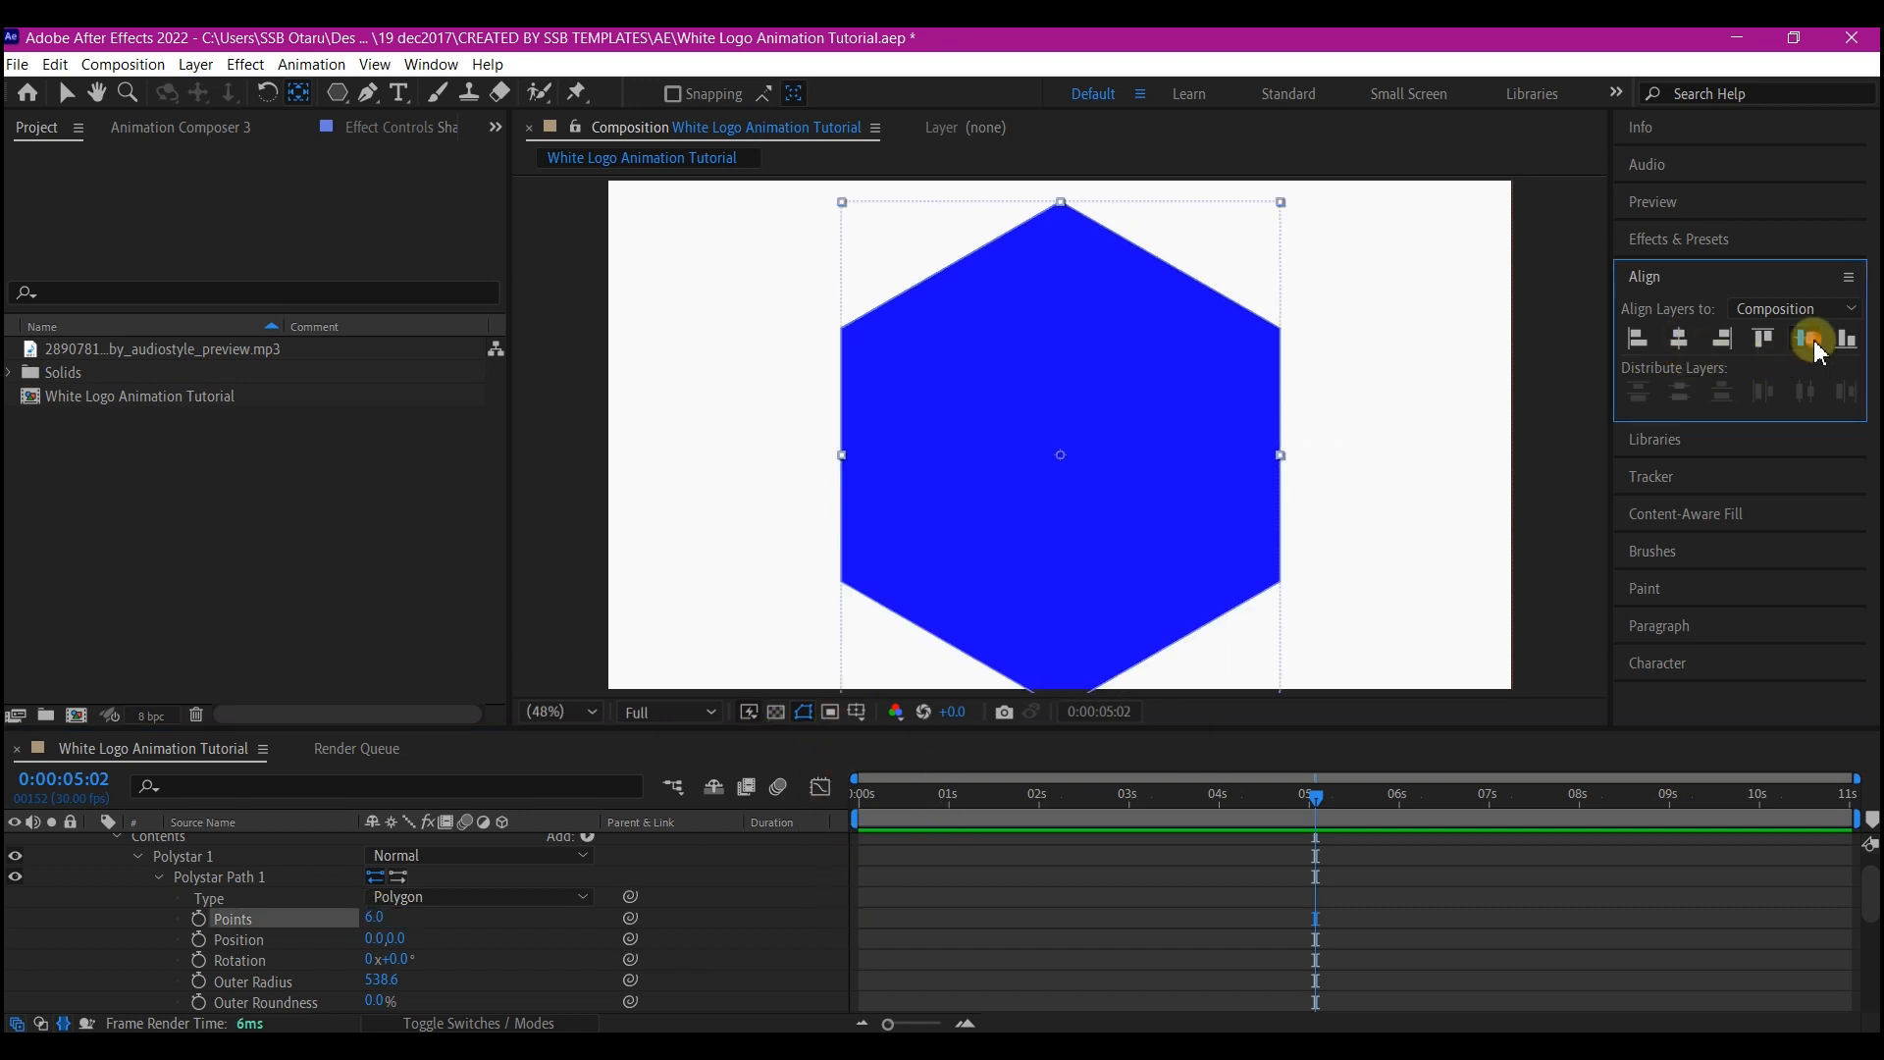
{"action": "left_click", "coordinate": [1809, 339]}
{"action": "left_click", "coordinate": [224, 843]}
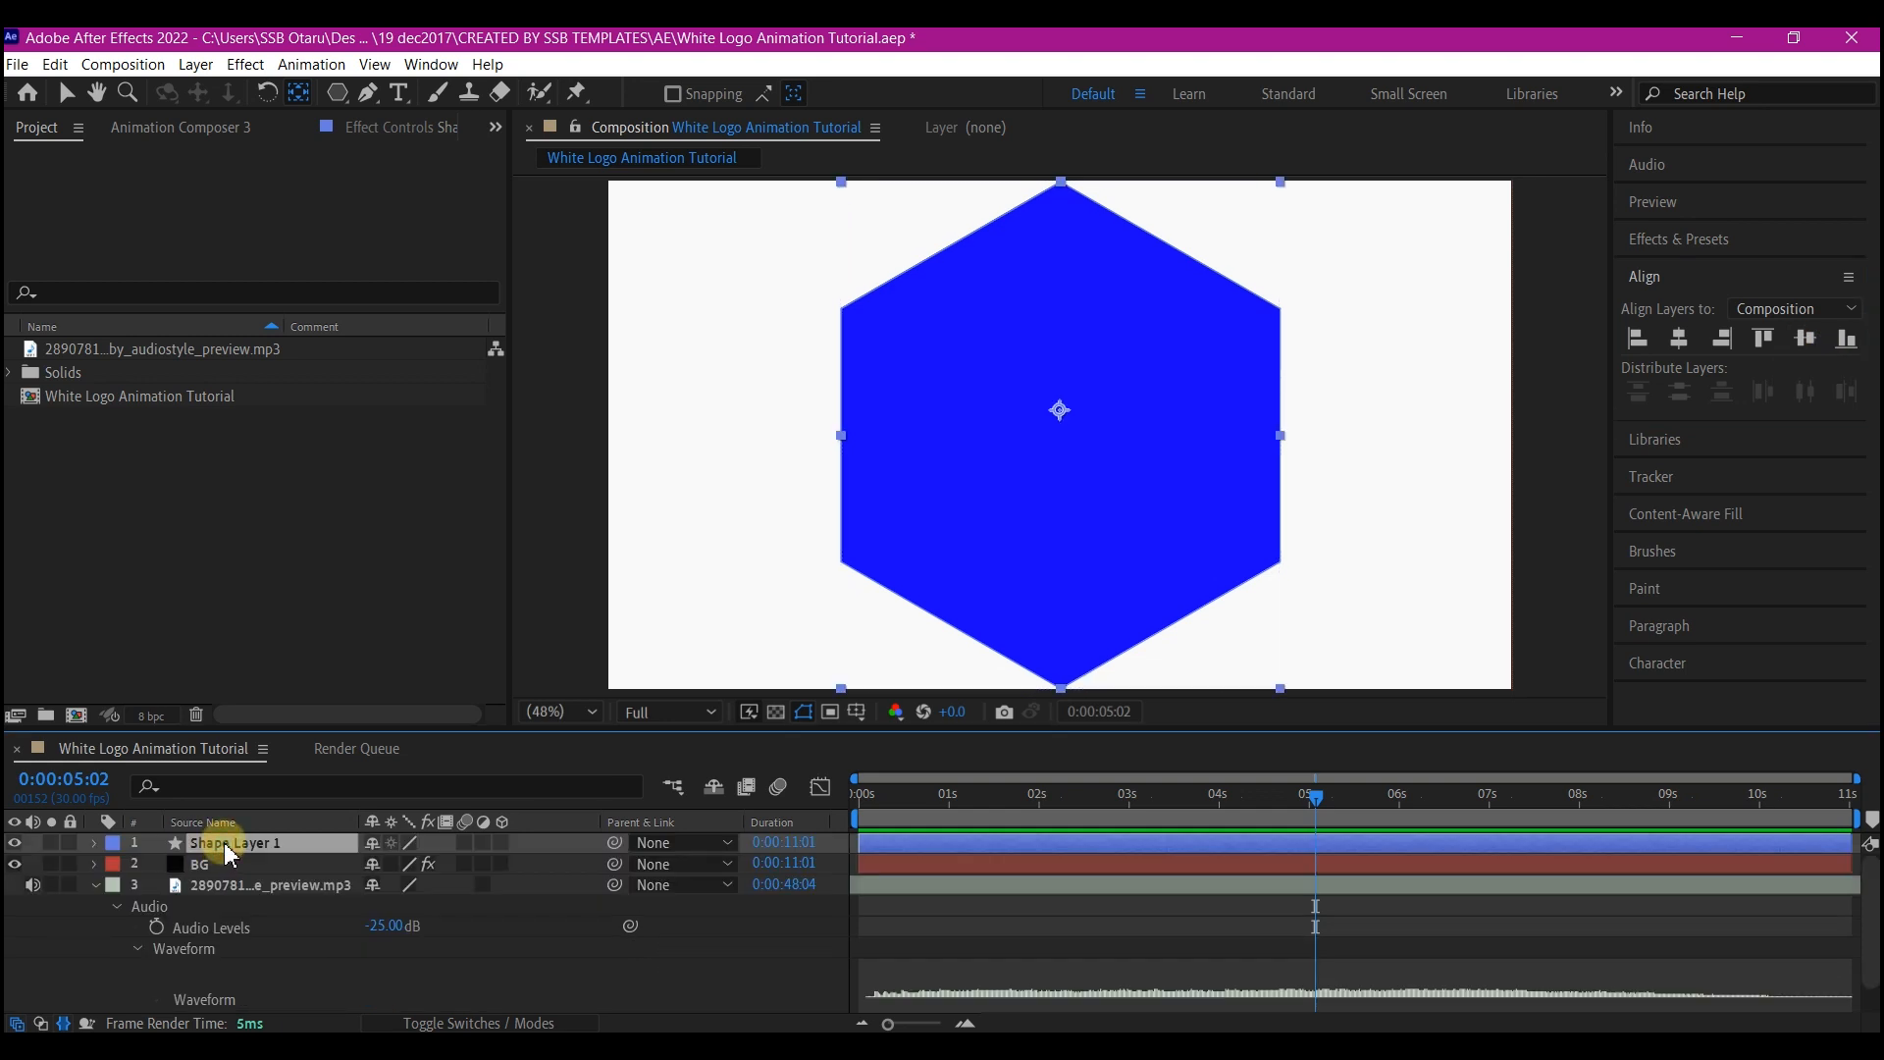
{"action": "key", "text": "s"}
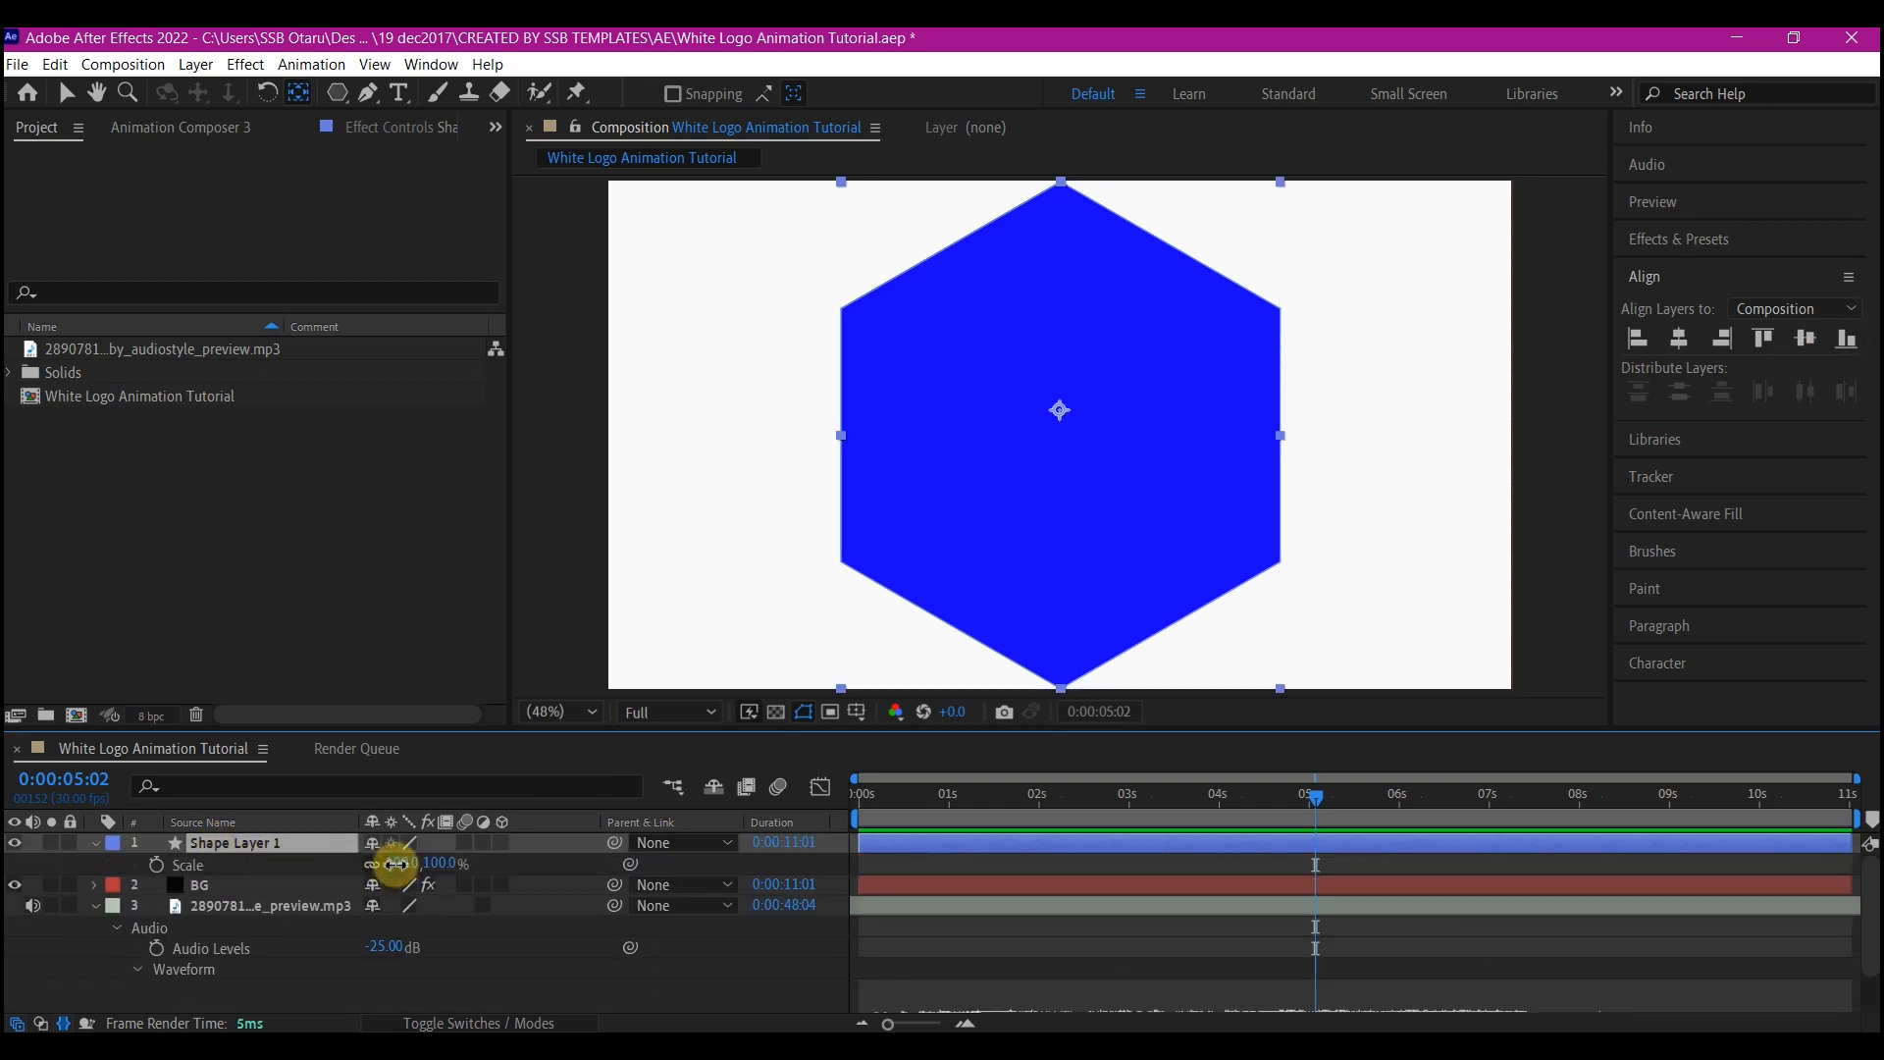
{"action": "left_click_drag", "start_coordinate": [396, 864], "coordinate": [387, 864]}
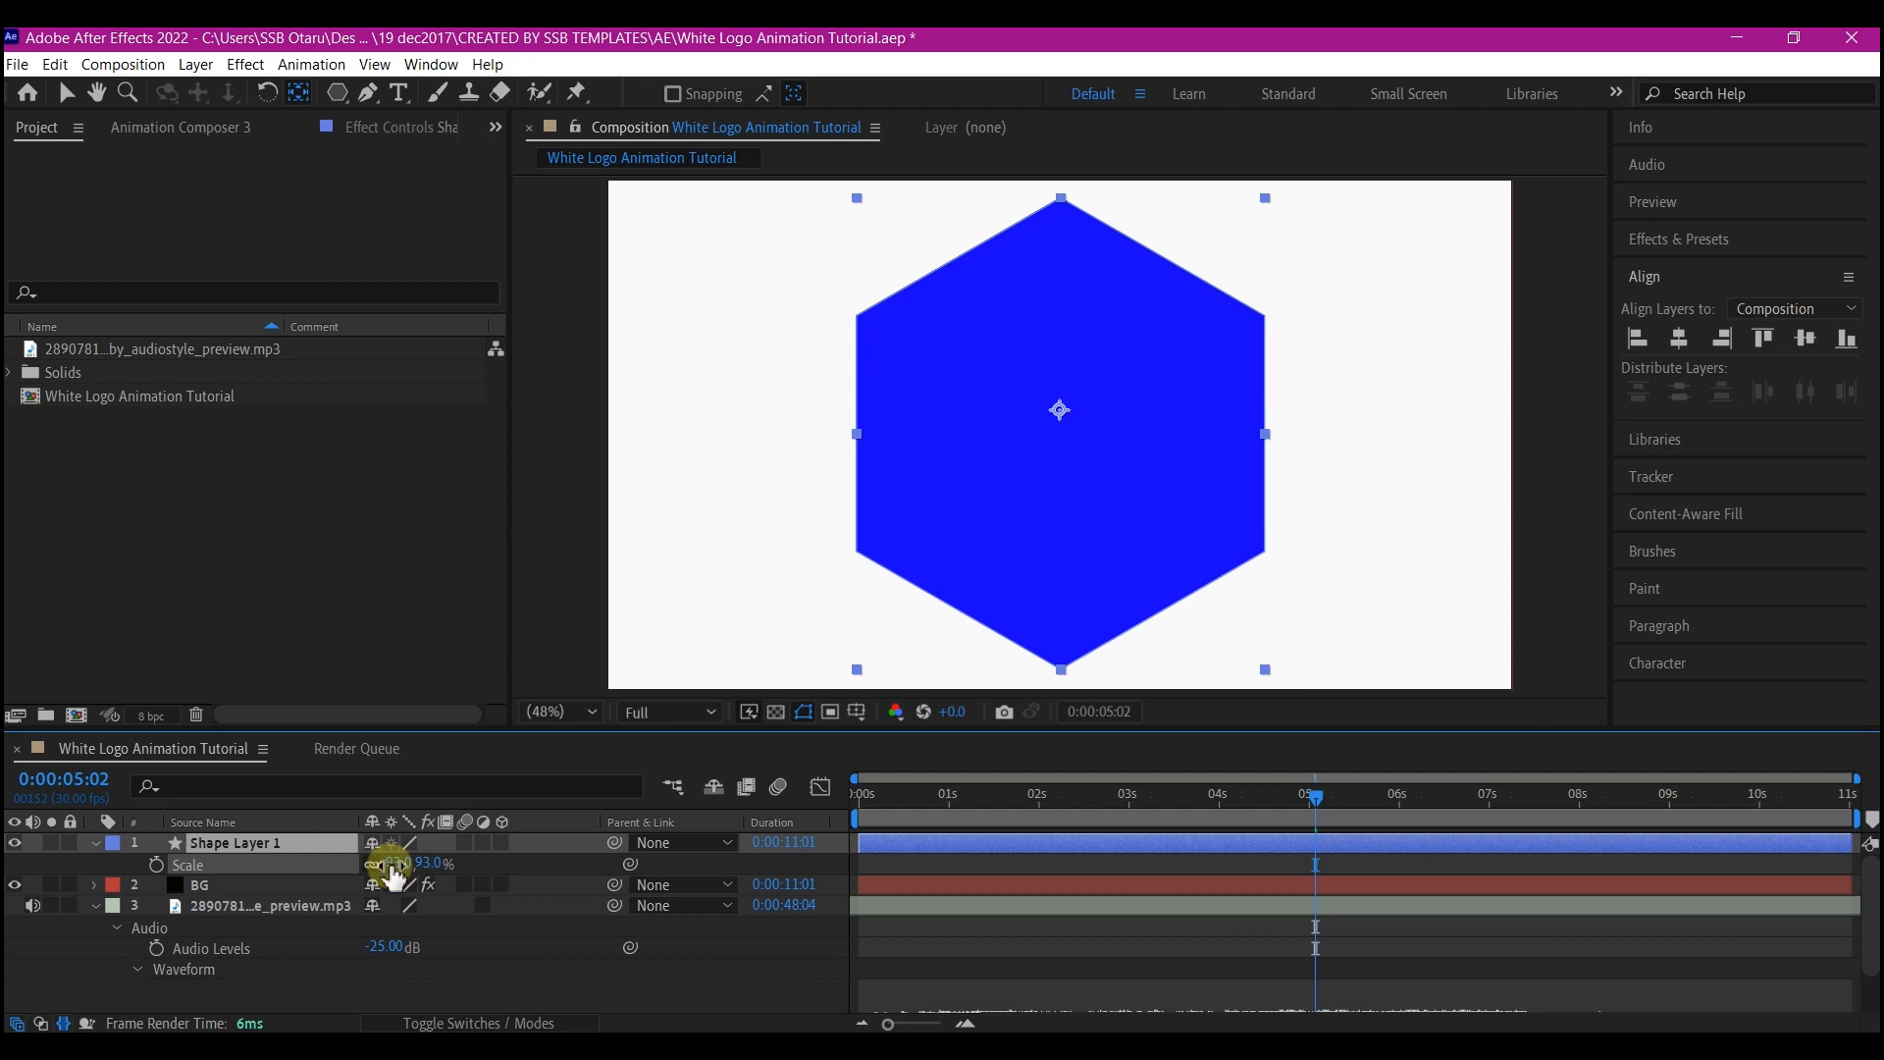
{"action": "key", "text": "s"}
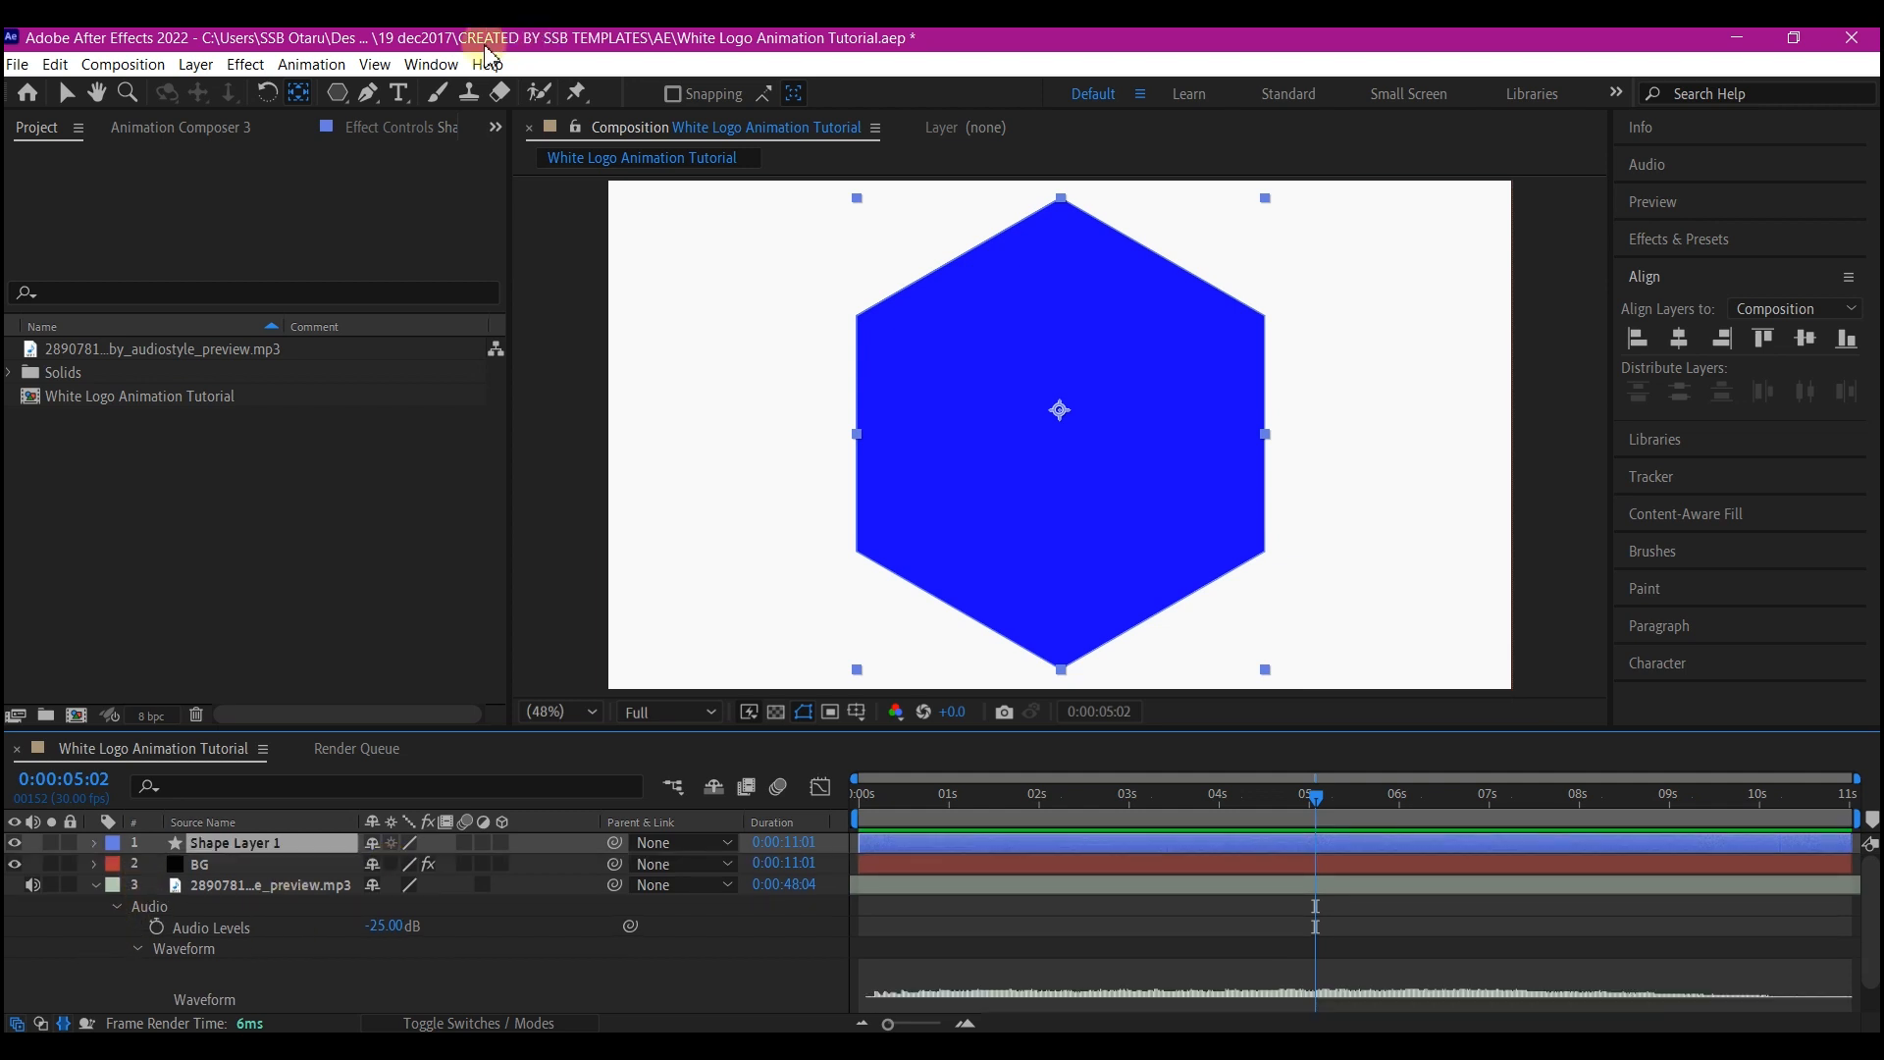
Draw a four-point pen mask around the hexagon's upper-left part on Shape Layer 1 and duplicate the layer.
{"action": "left_click", "coordinate": [368, 93]}
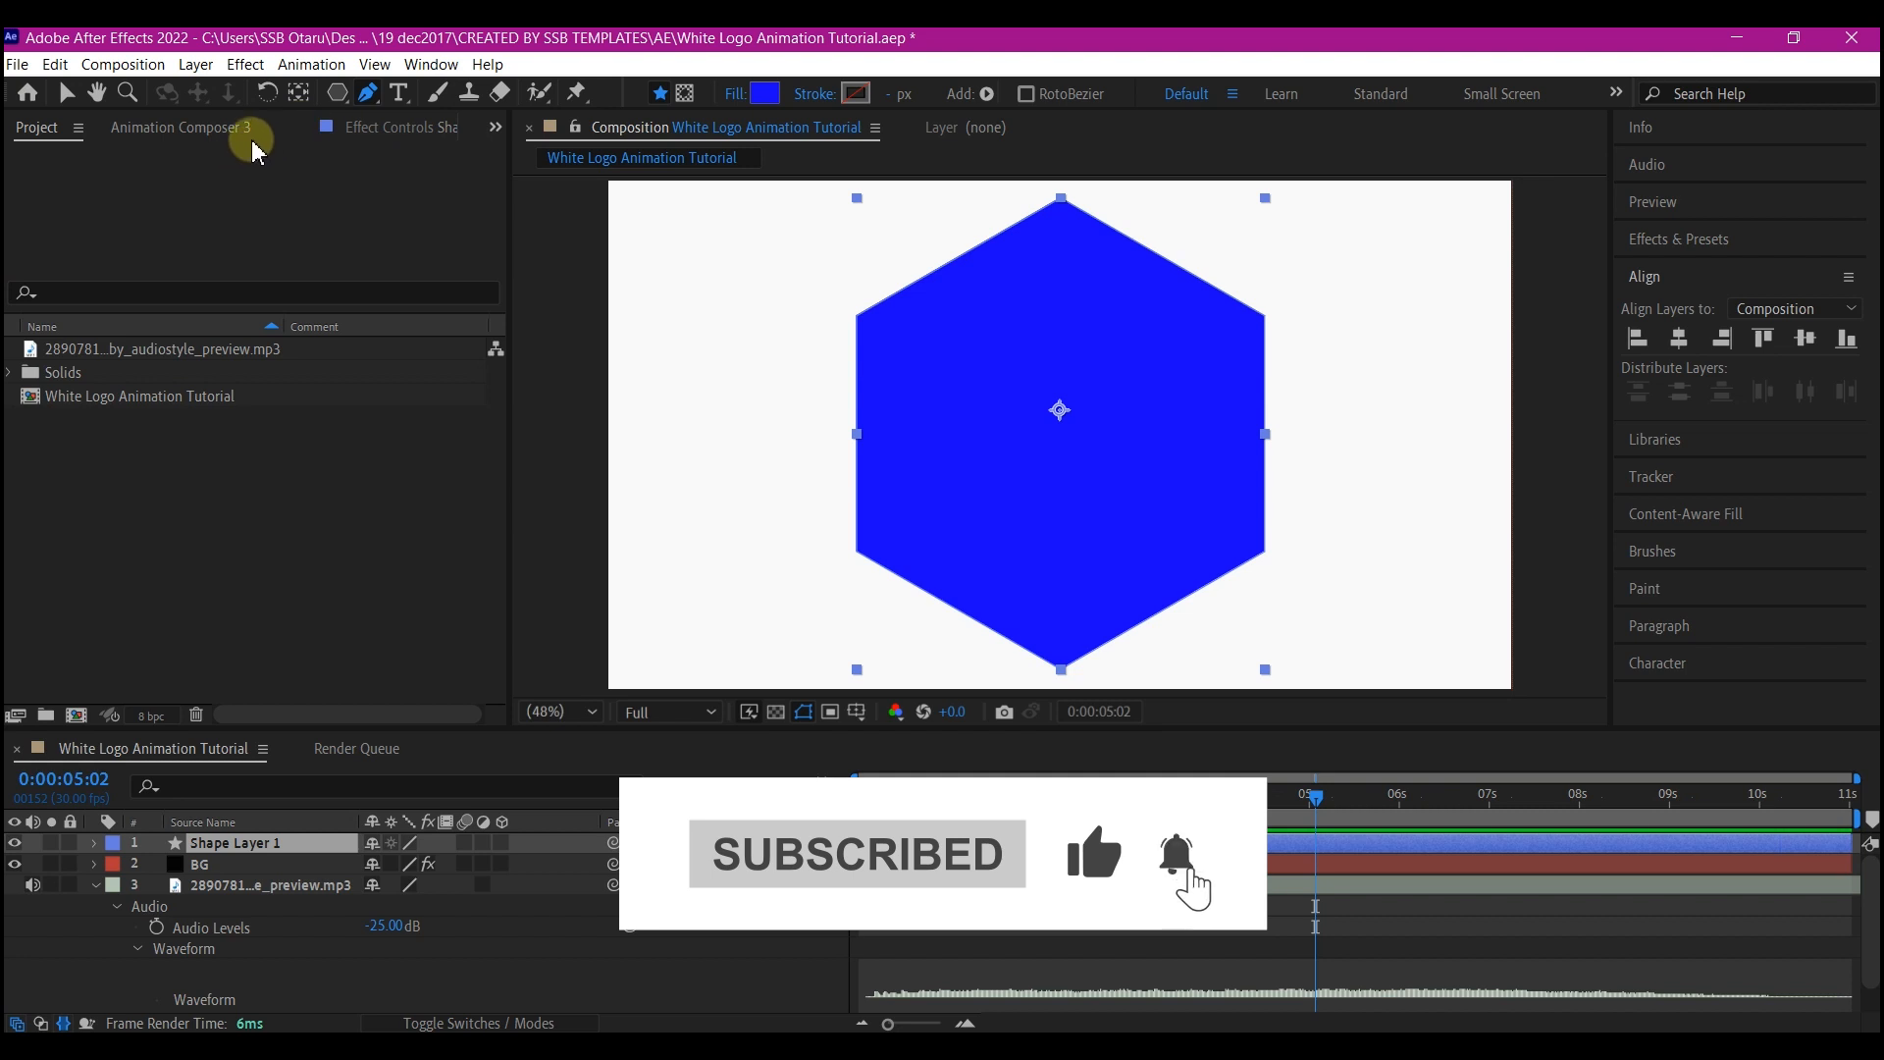
{"action": "left_click", "coordinate": [685, 95]}
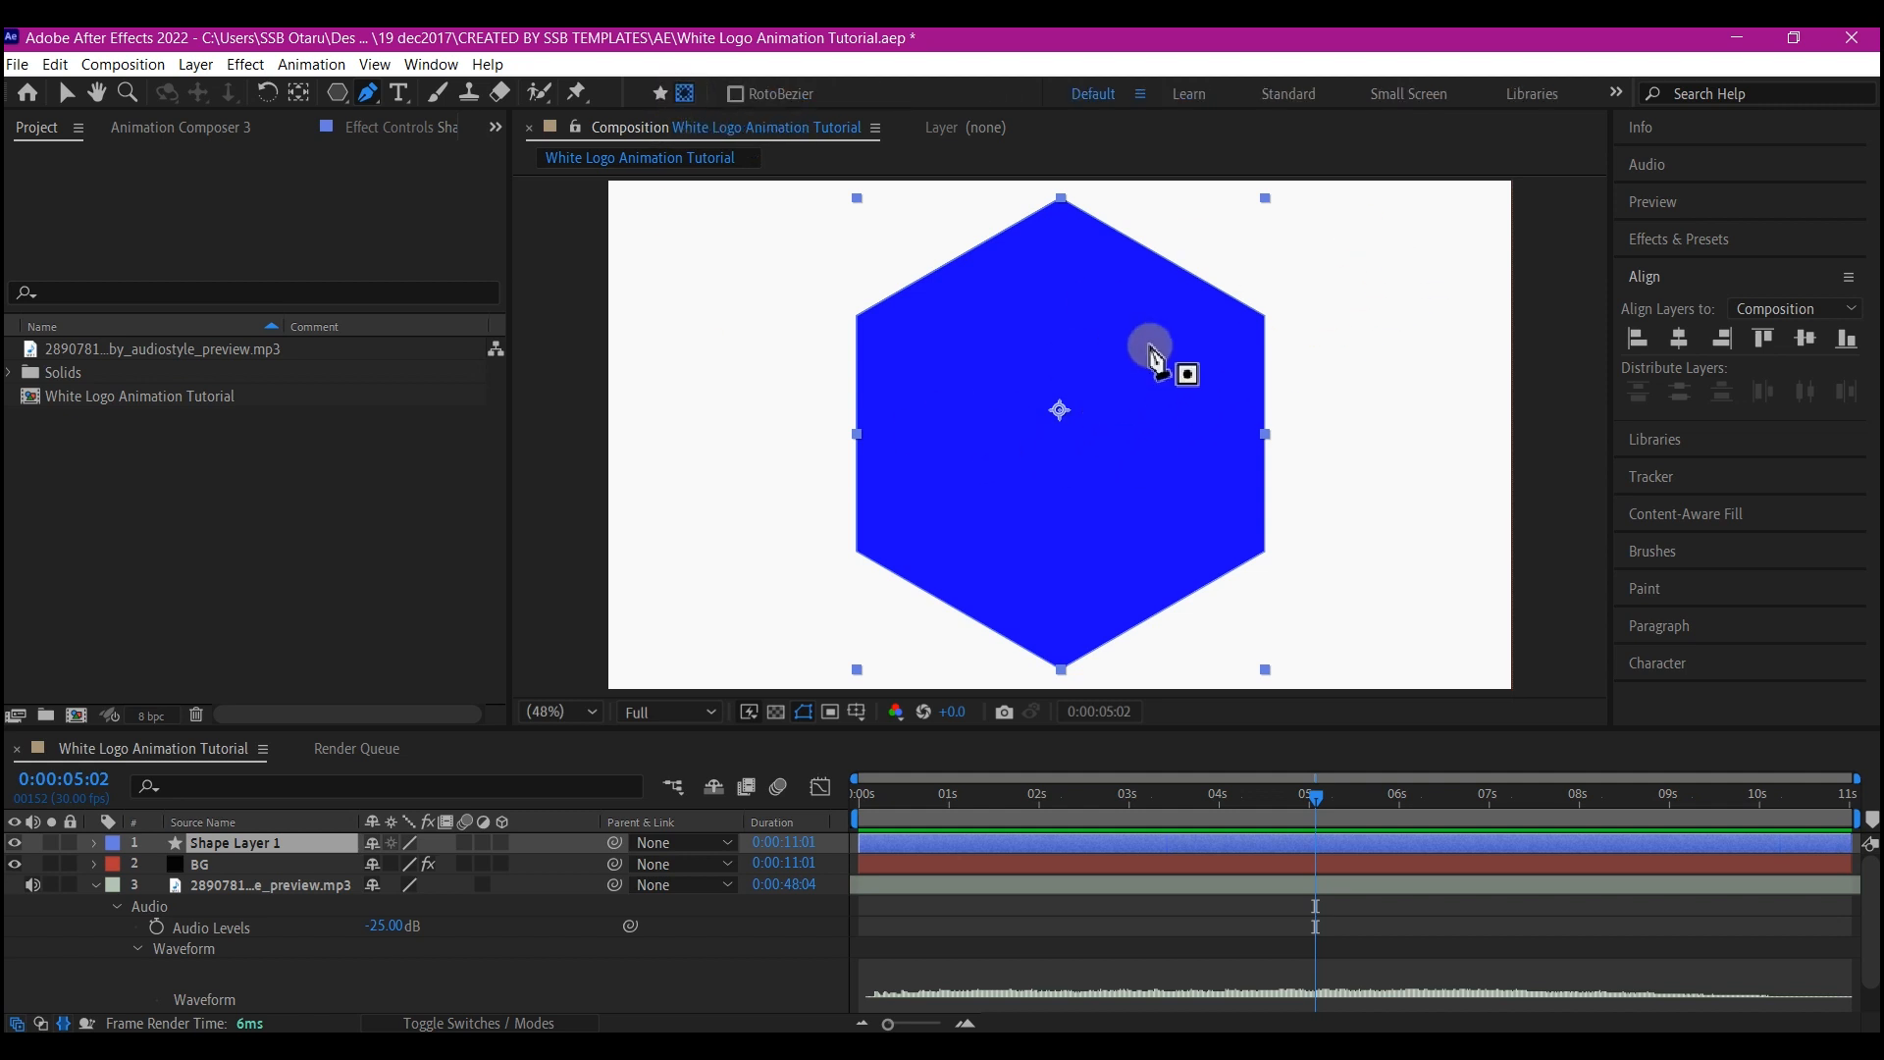
{"action": "key", "text": "comma"}
{"action": "key", "text": "comma"}
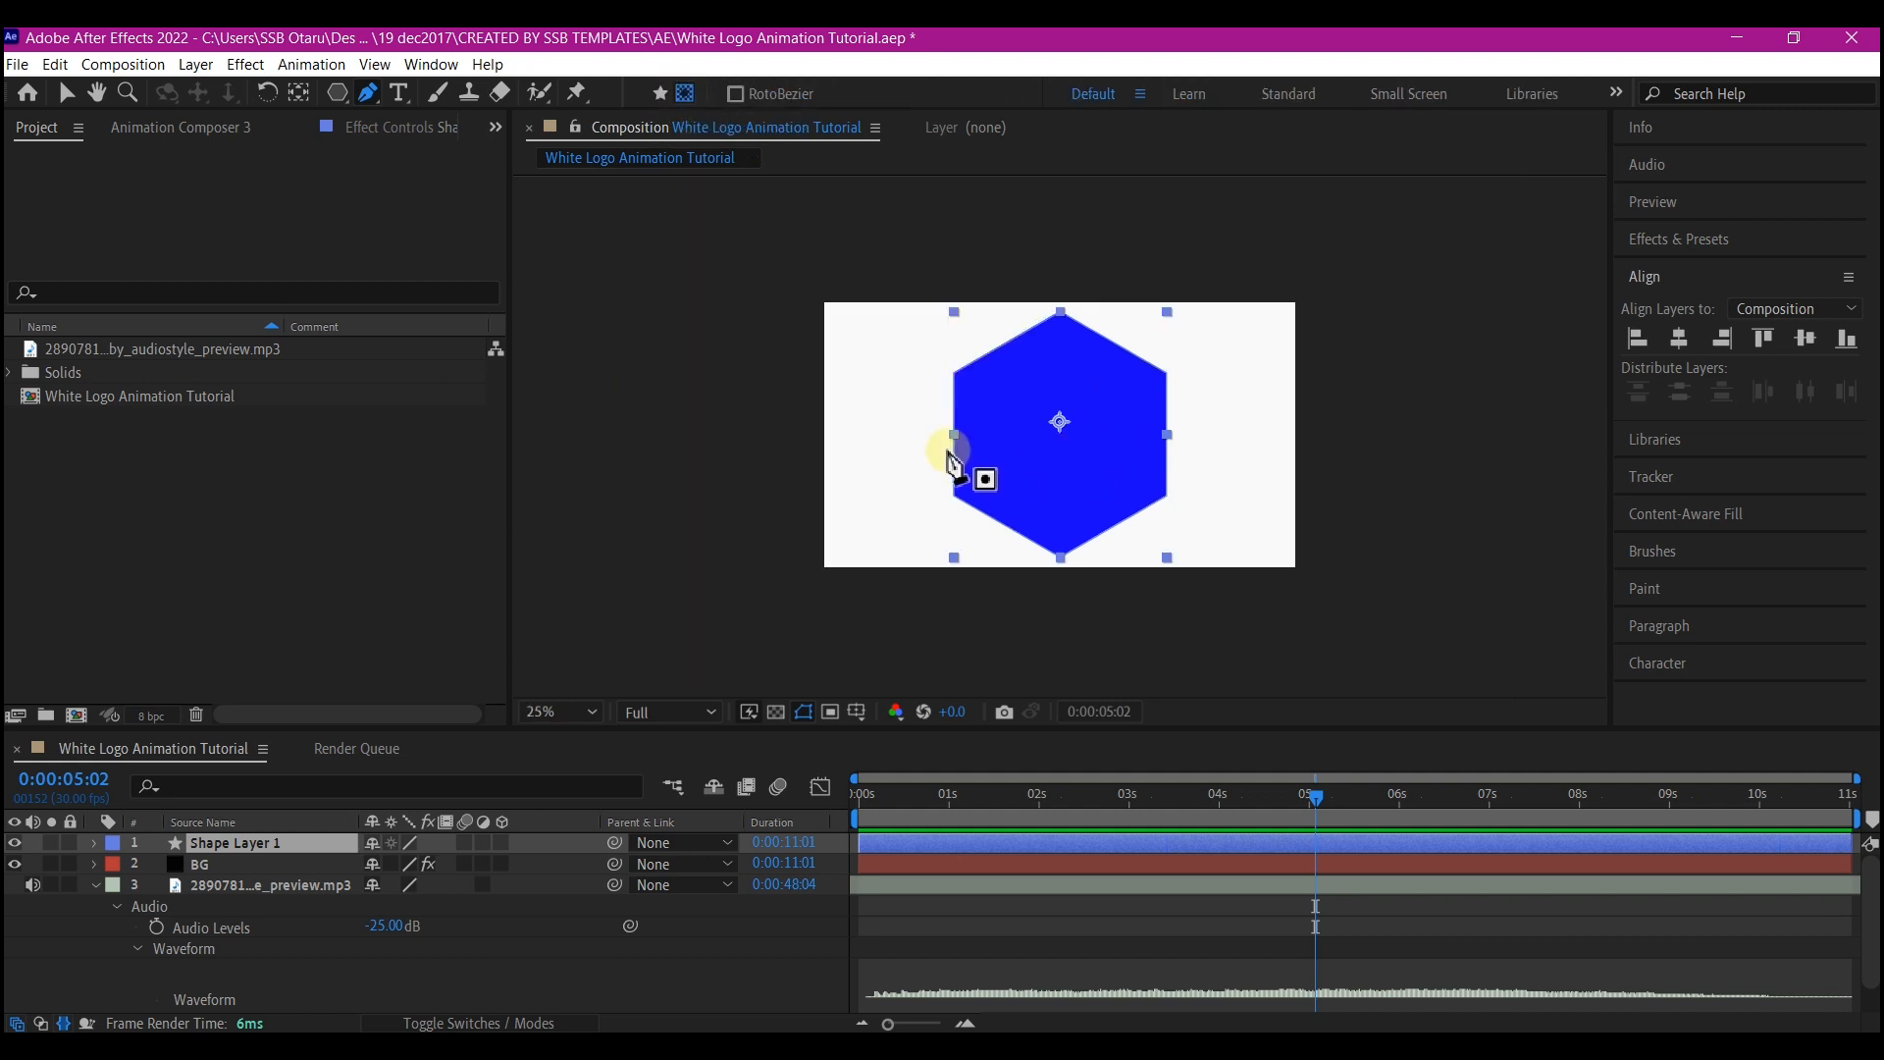
{"action": "left_click", "coordinate": [904, 457]}
{"action": "left_click", "coordinate": [1152, 326]}
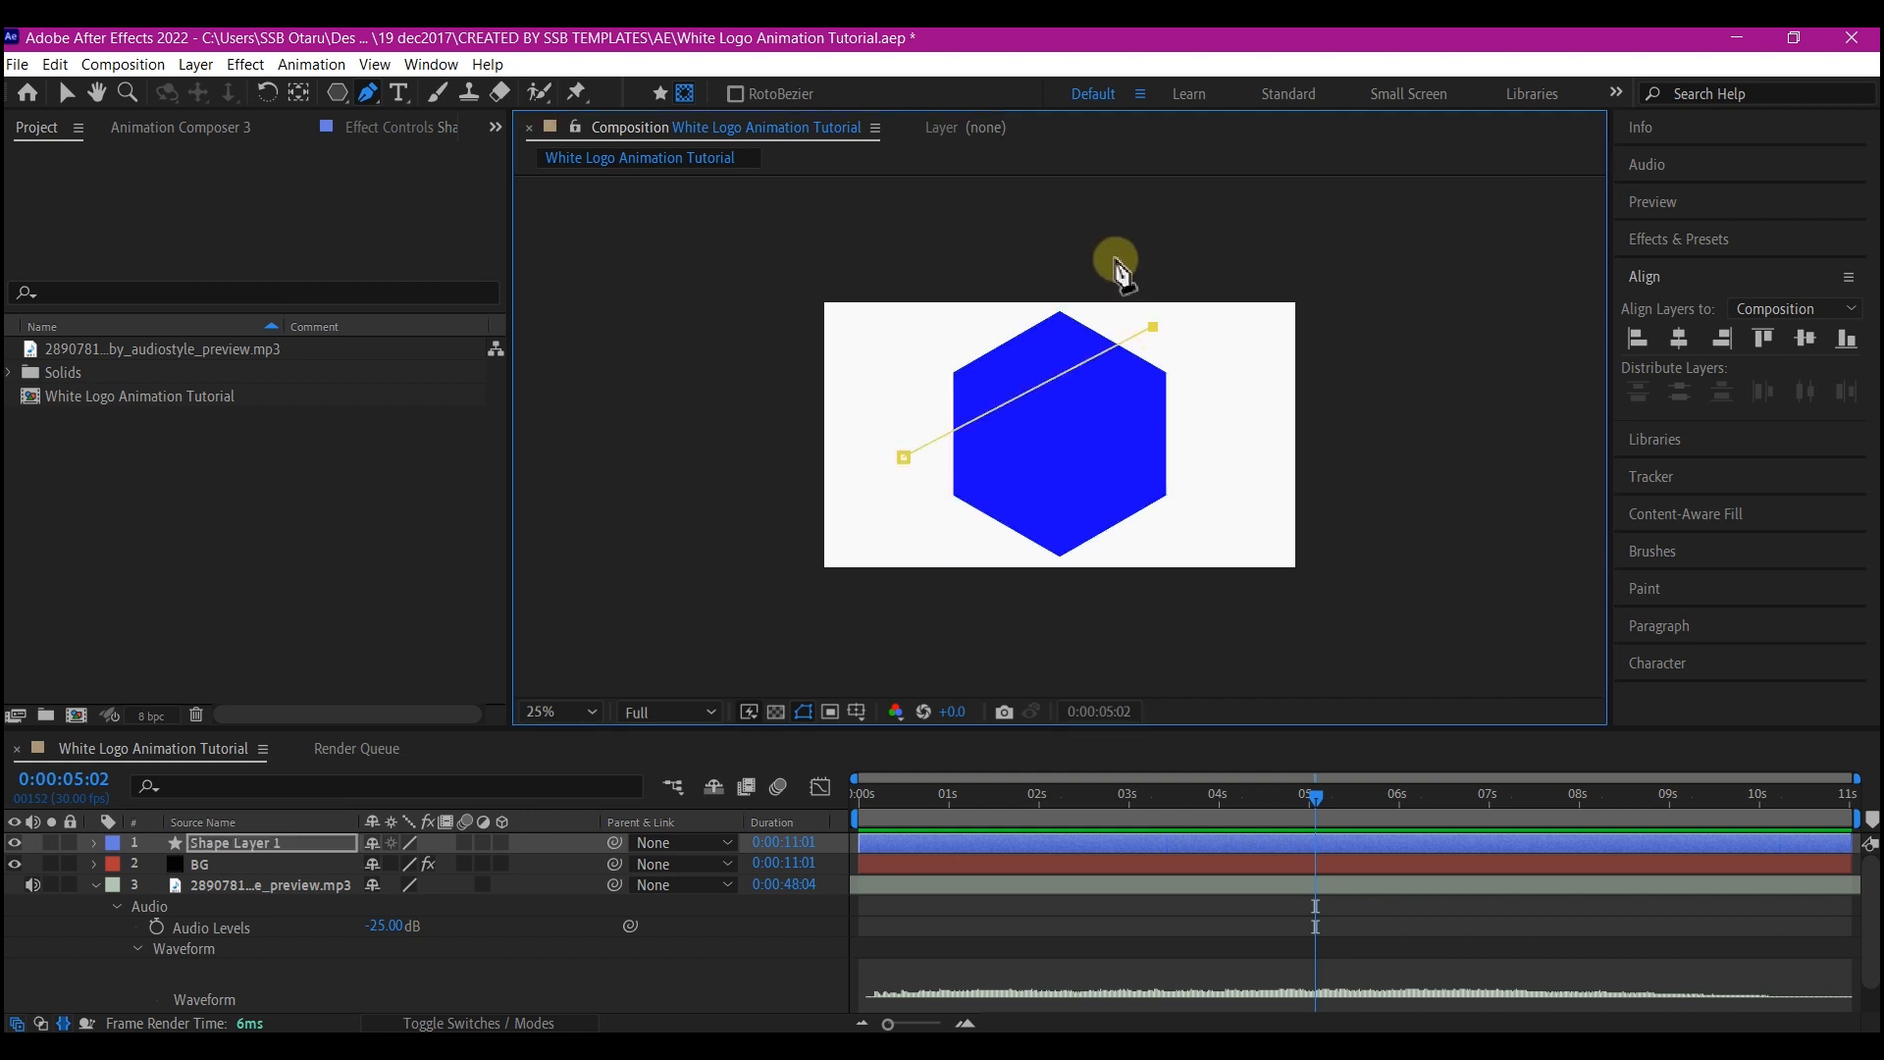
{"action": "left_click", "coordinate": [1102, 252]}
{"action": "left_click", "coordinate": [863, 342]}
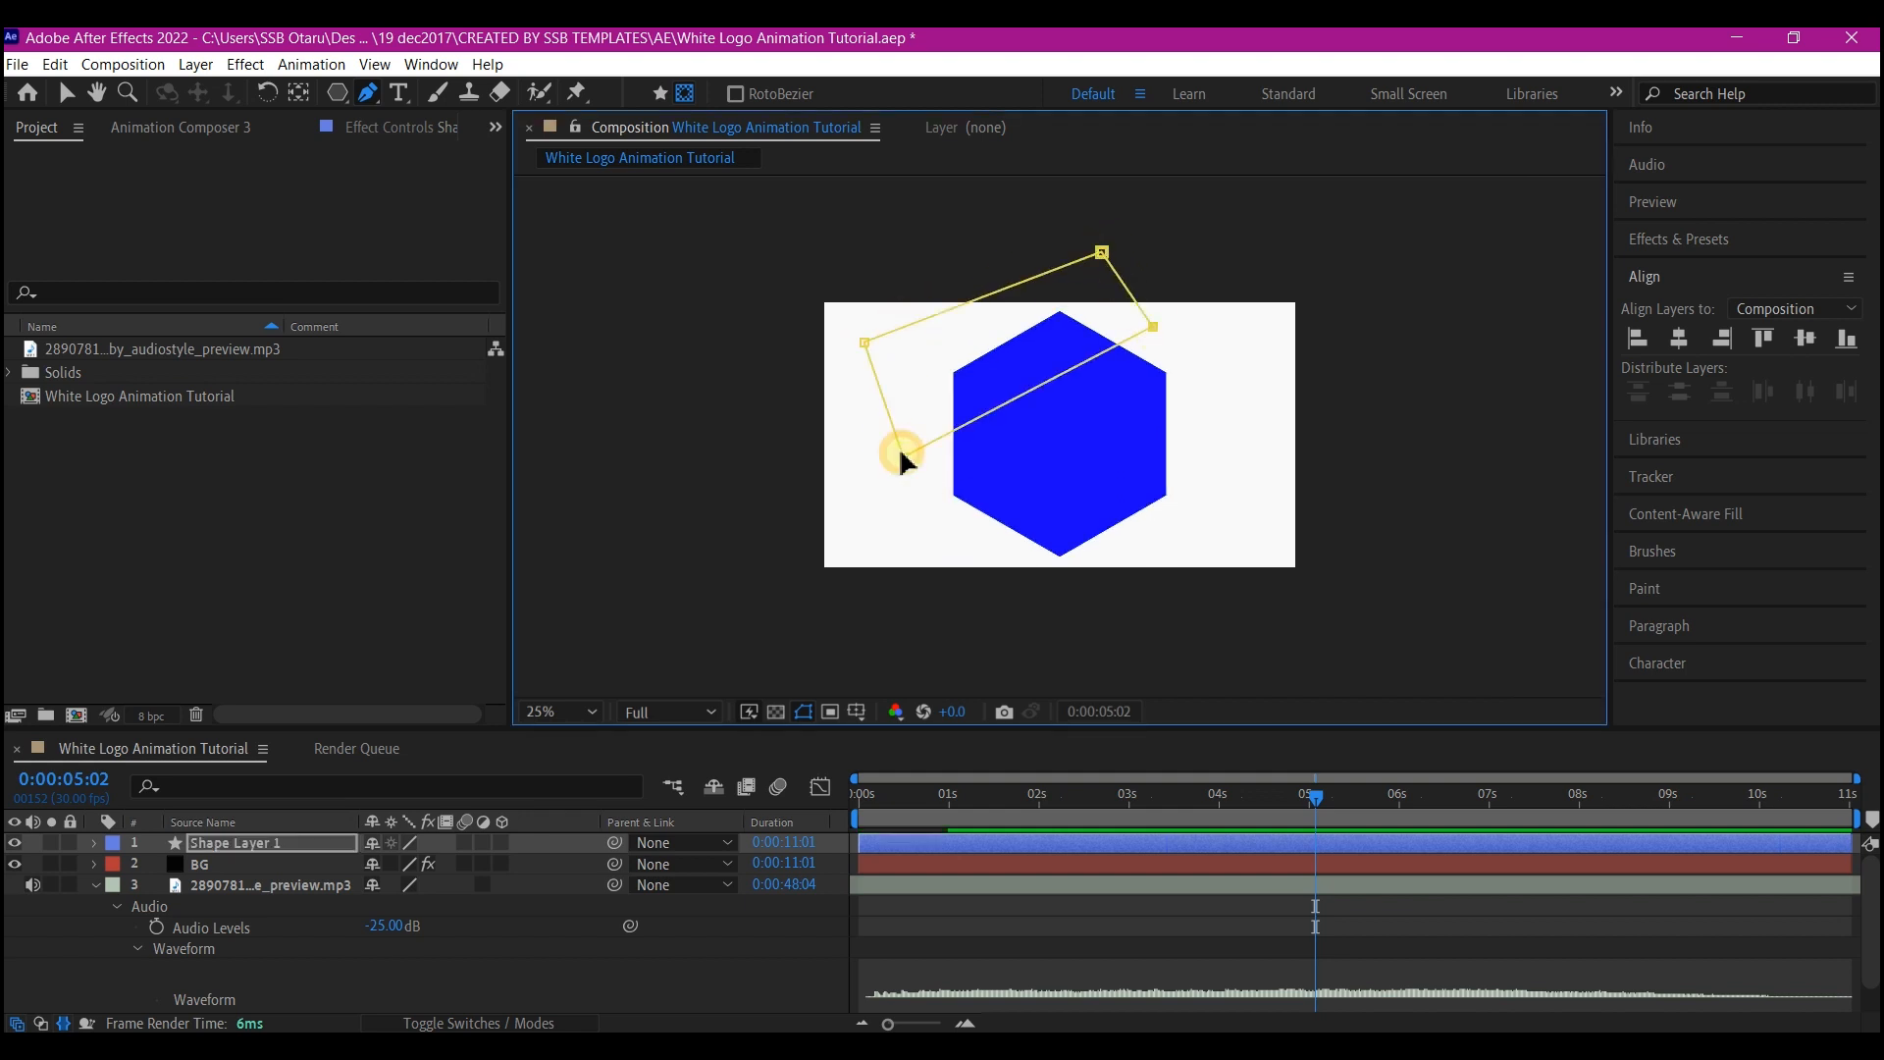
{"action": "left_click", "coordinate": [903, 457]}
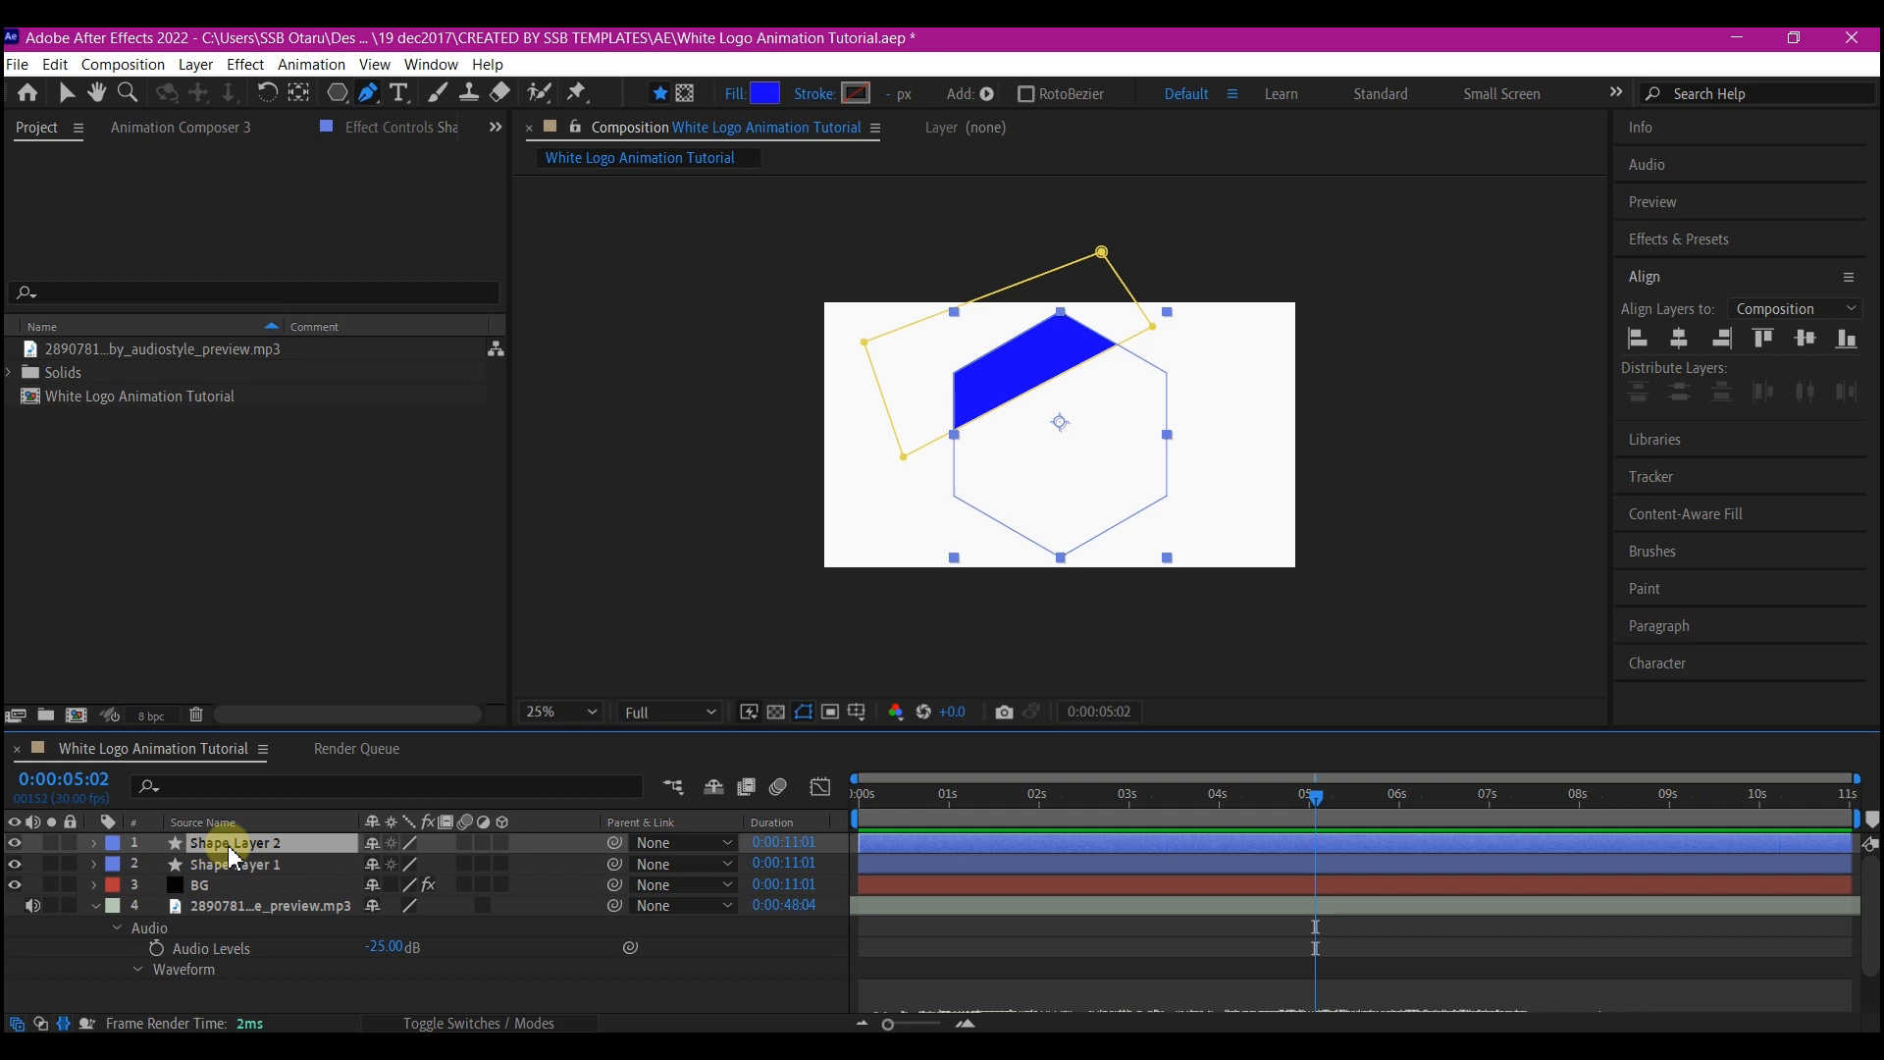
Set the mode of Mask 1 on Shape Layer 2 to Subtract.
{"action": "left_click", "coordinate": [93, 842]}
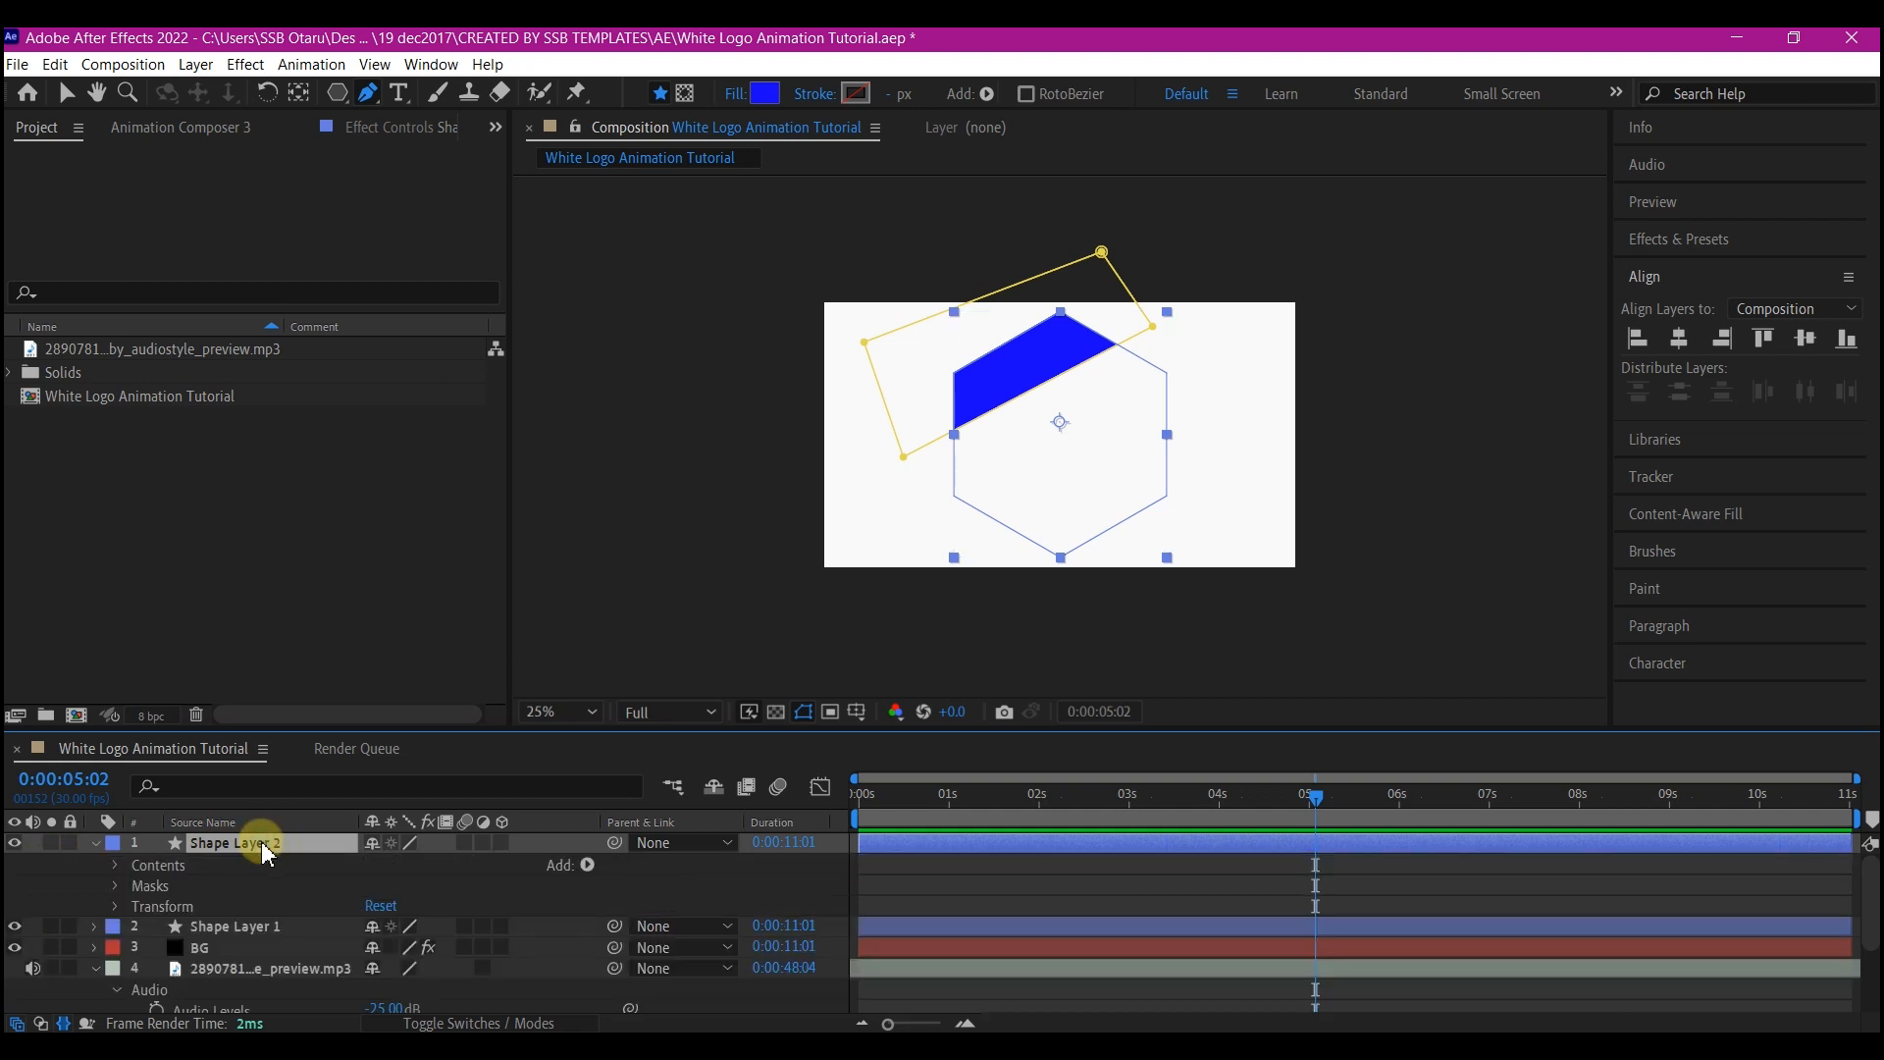
{"action": "key", "text": "m"}
{"action": "left_click", "coordinate": [402, 864]}
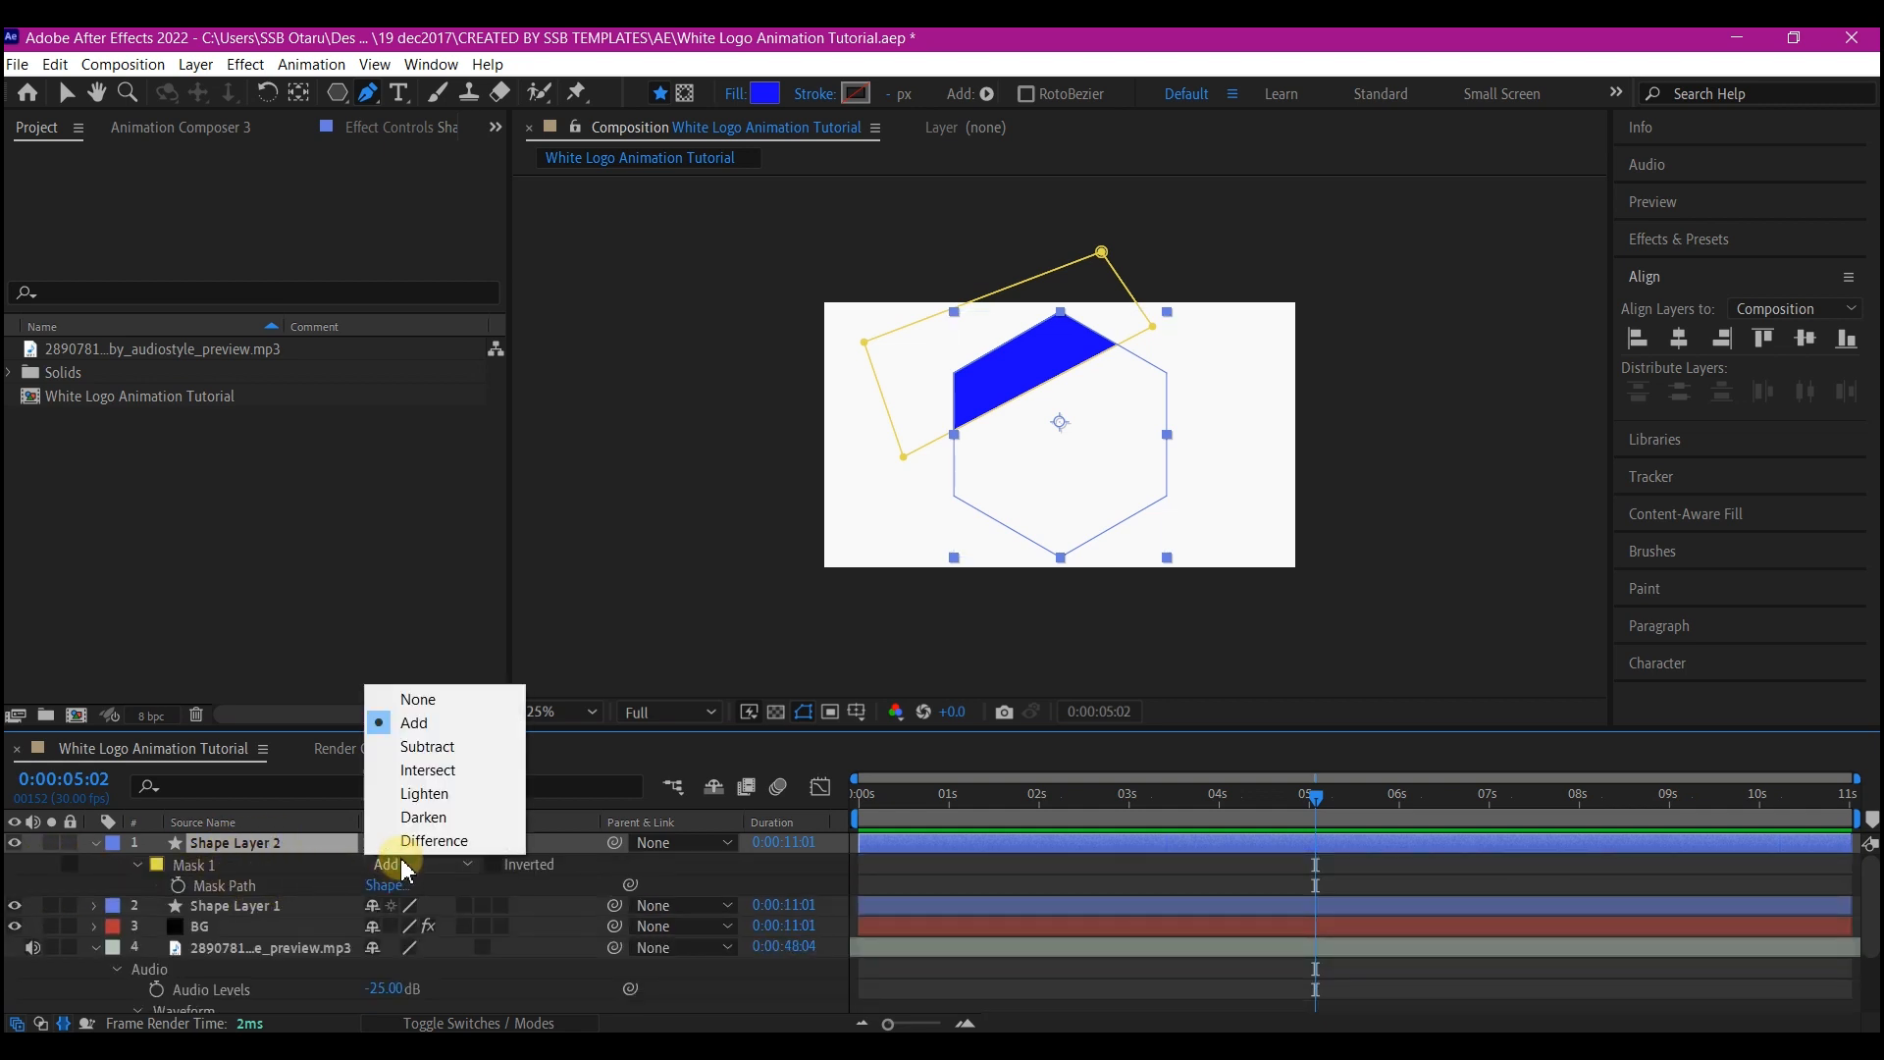
{"action": "left_click", "coordinate": [429, 748]}
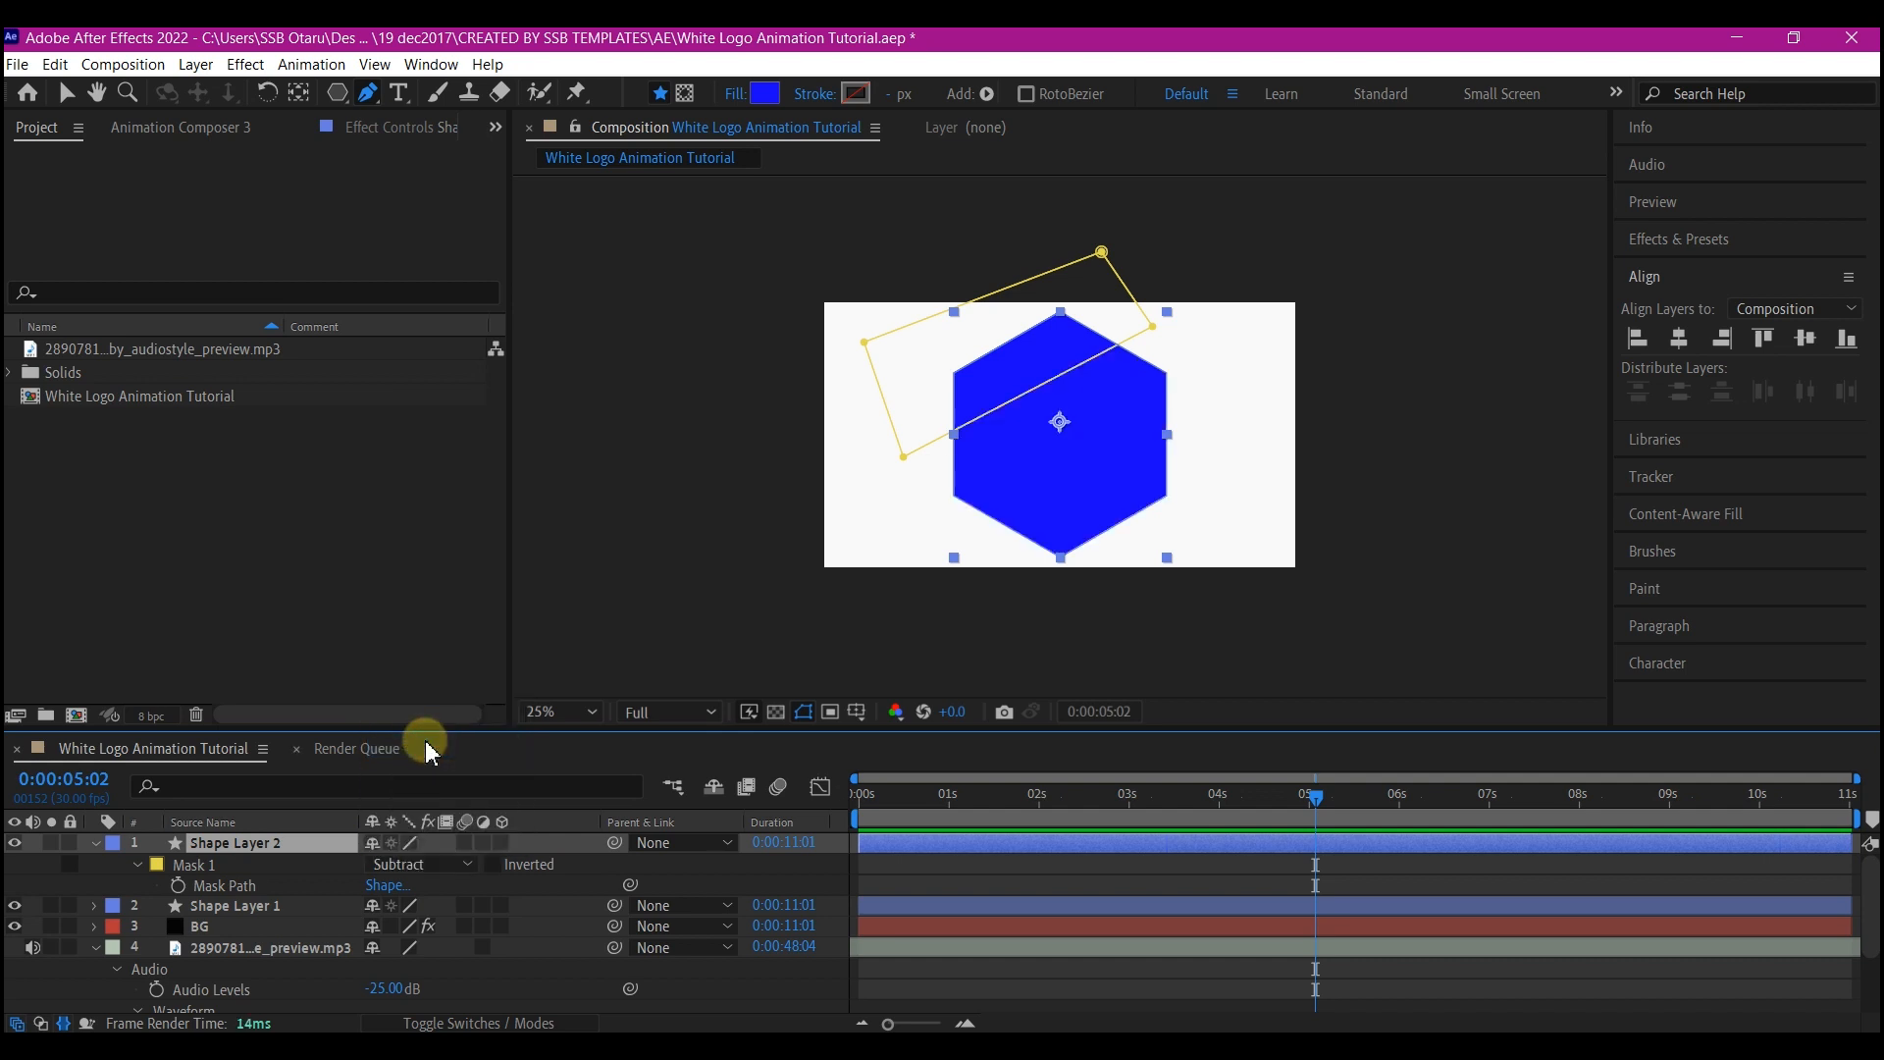
Add a second four-point pen mask around the hexagon's lower-right part on Shape Layer 2, parallel to the first mask's edge.
{"action": "left_click", "coordinate": [685, 95]}
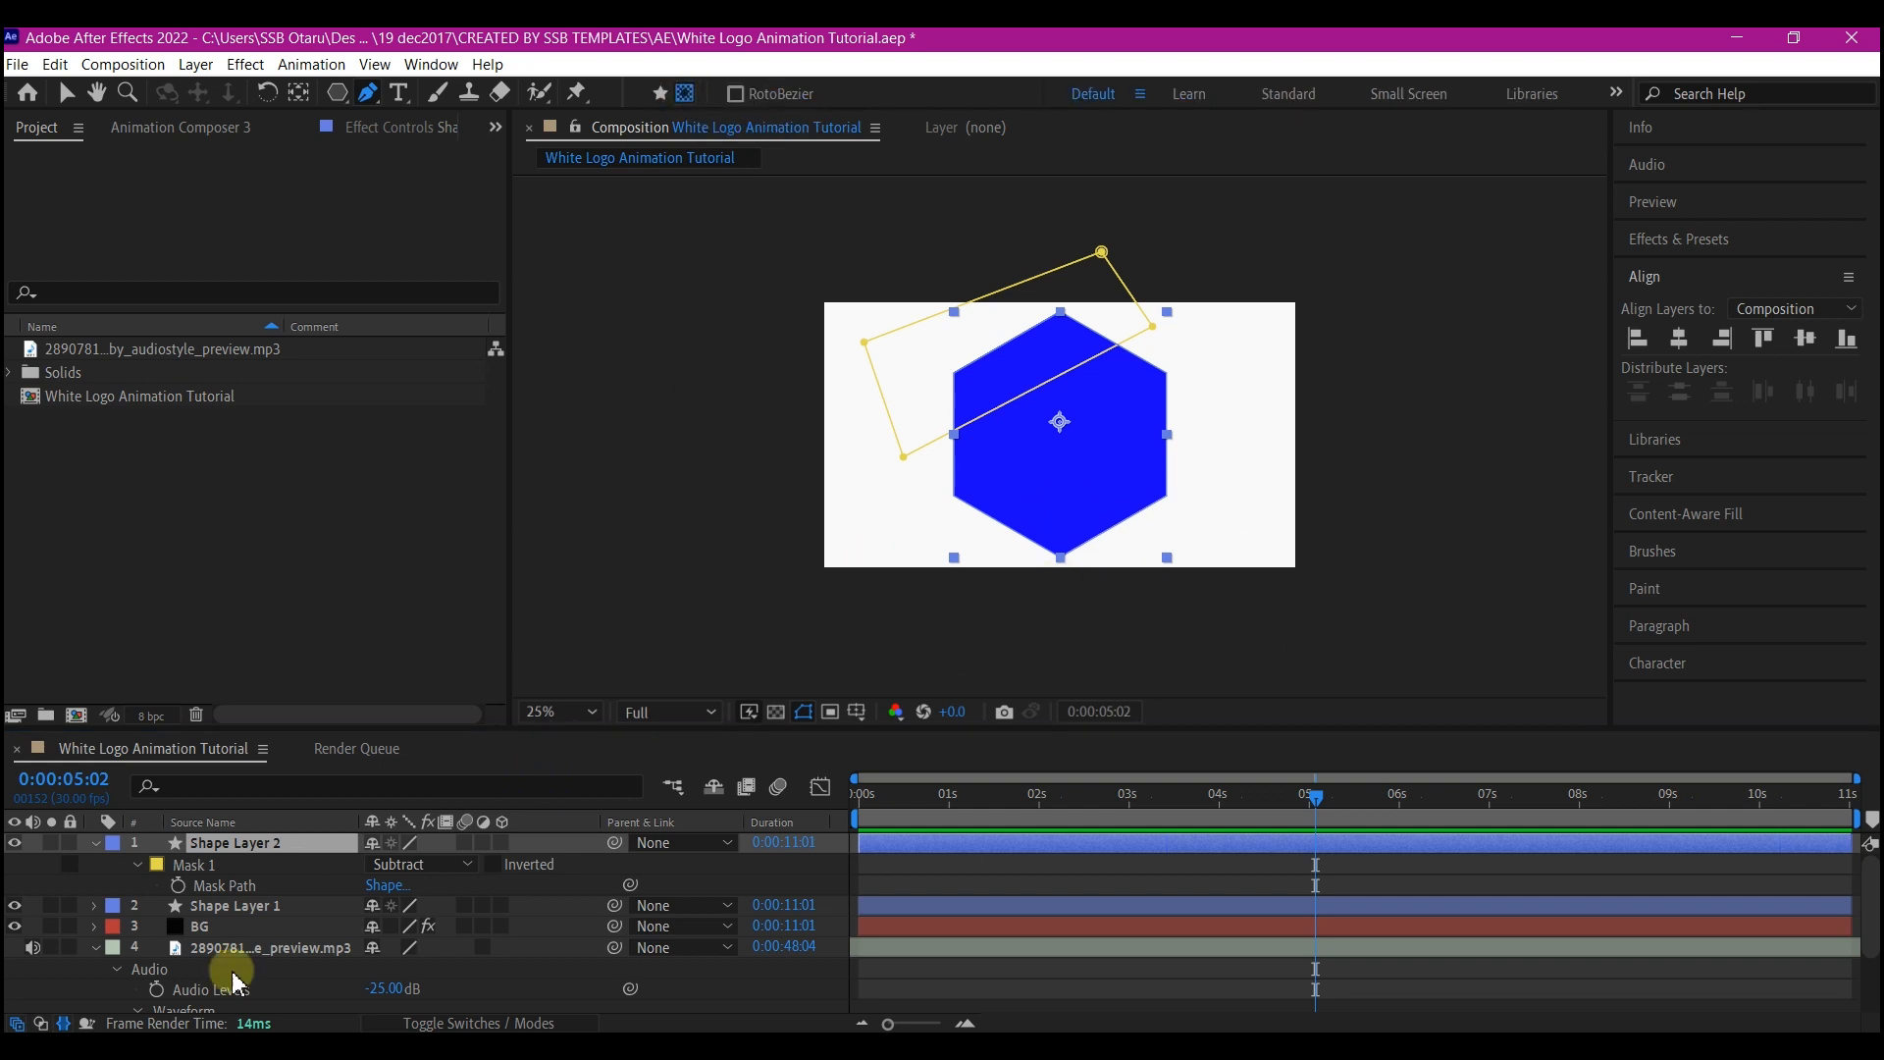
{"action": "left_click", "coordinate": [94, 844]}
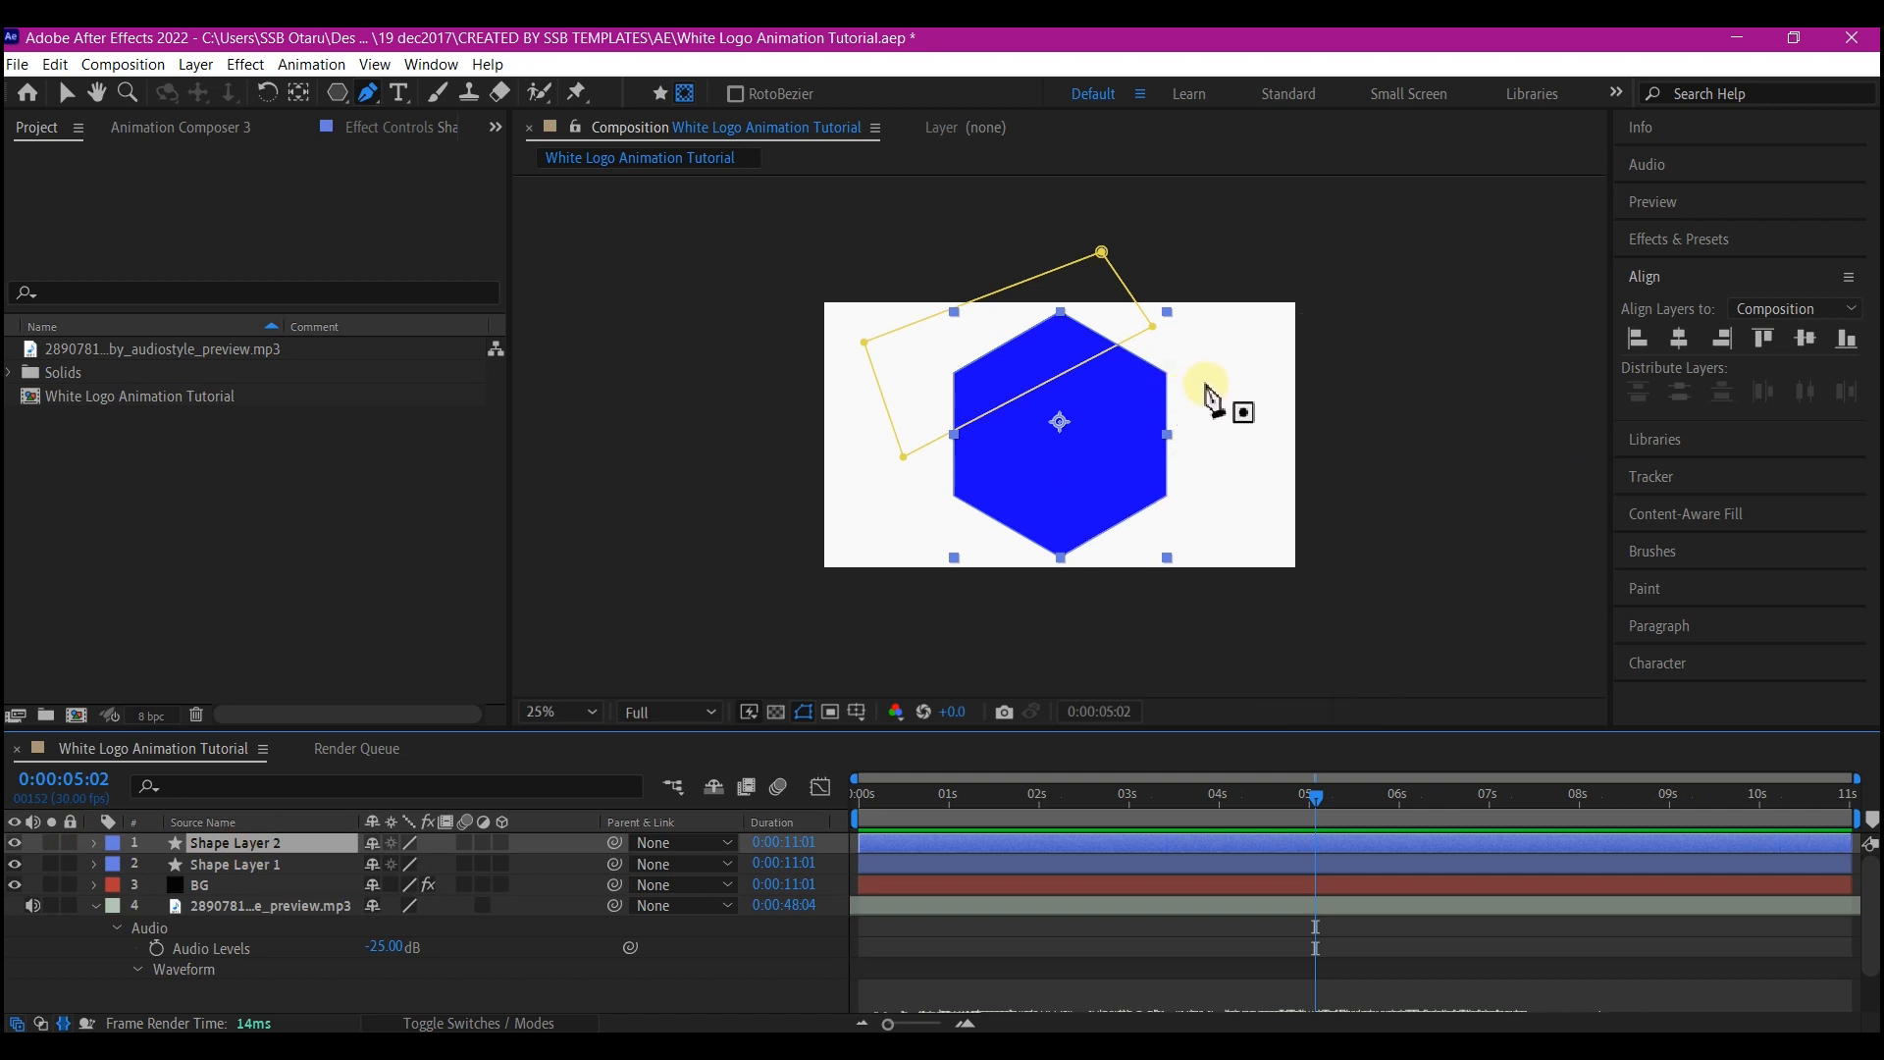
{"action": "left_click", "coordinate": [1245, 365]}
{"action": "left_click", "coordinate": [949, 533]}
{"action": "left_click", "coordinate": [1008, 624]}
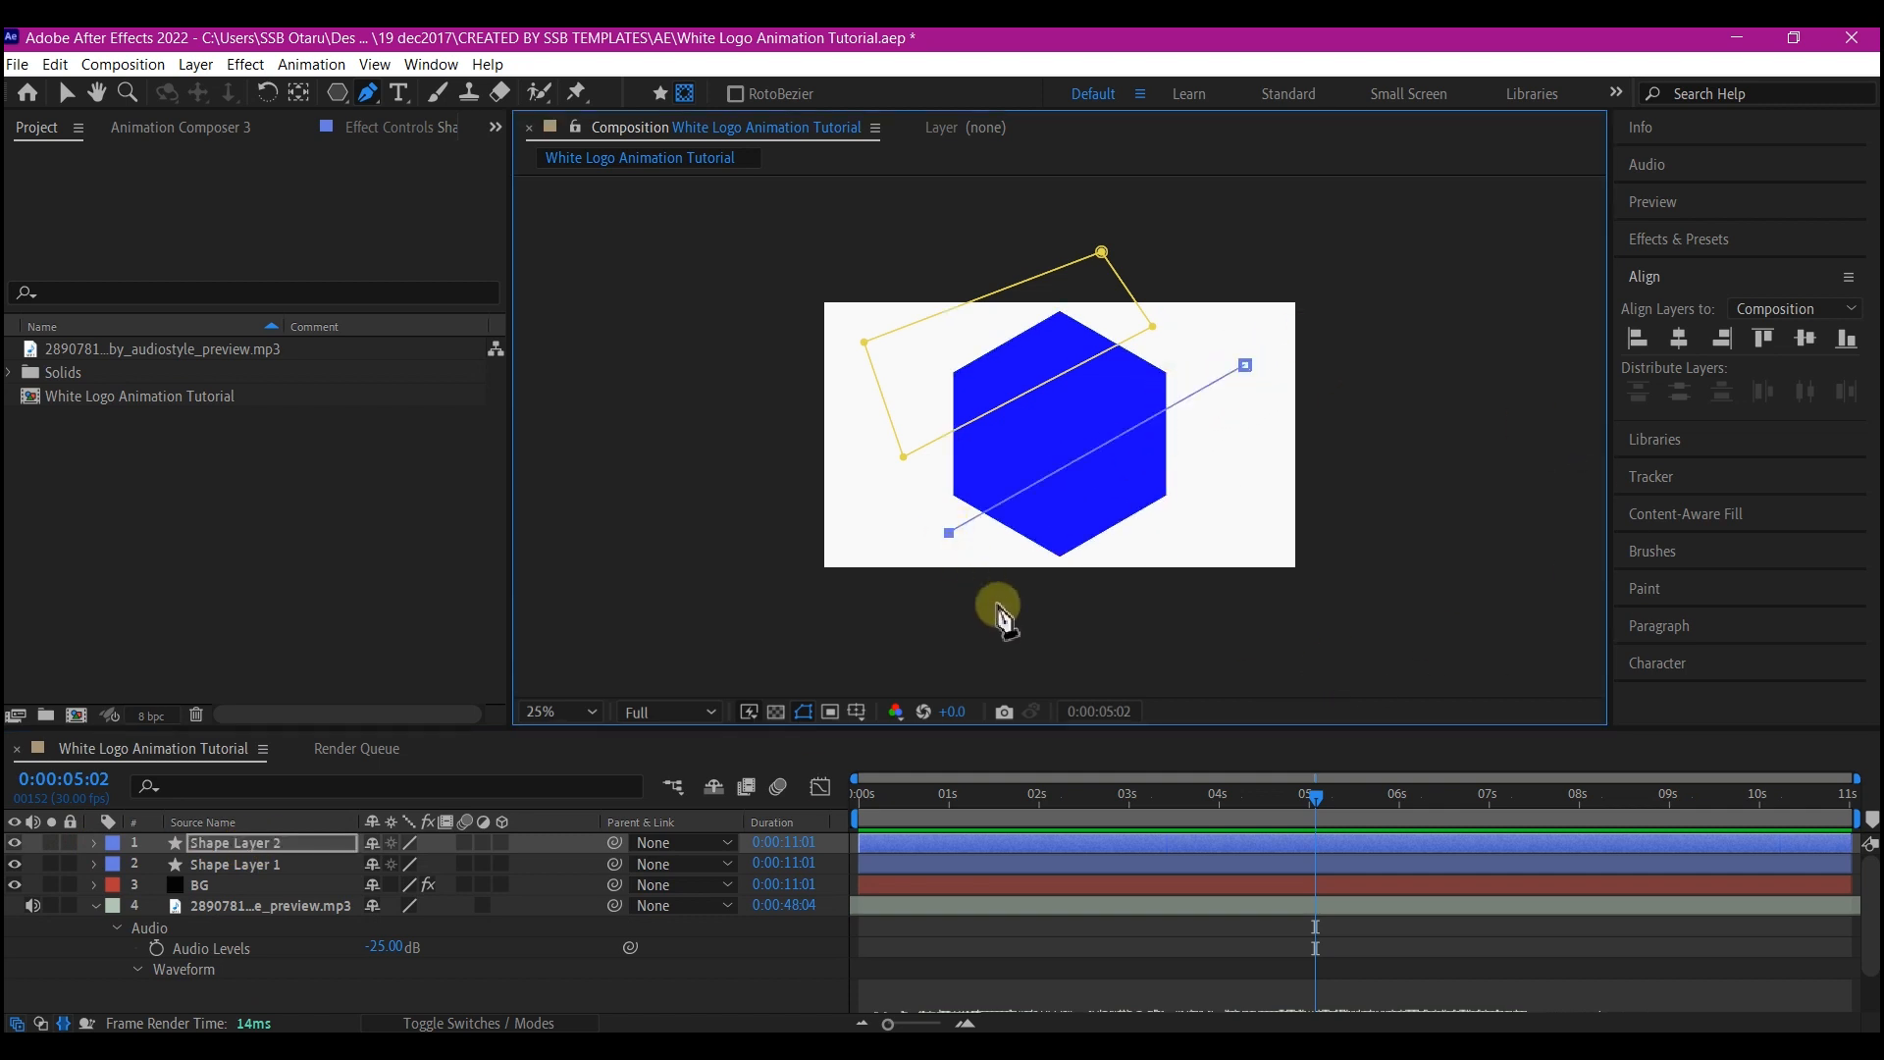
{"action": "left_click", "coordinate": [1321, 501]}
{"action": "left_click", "coordinate": [1245, 365]}
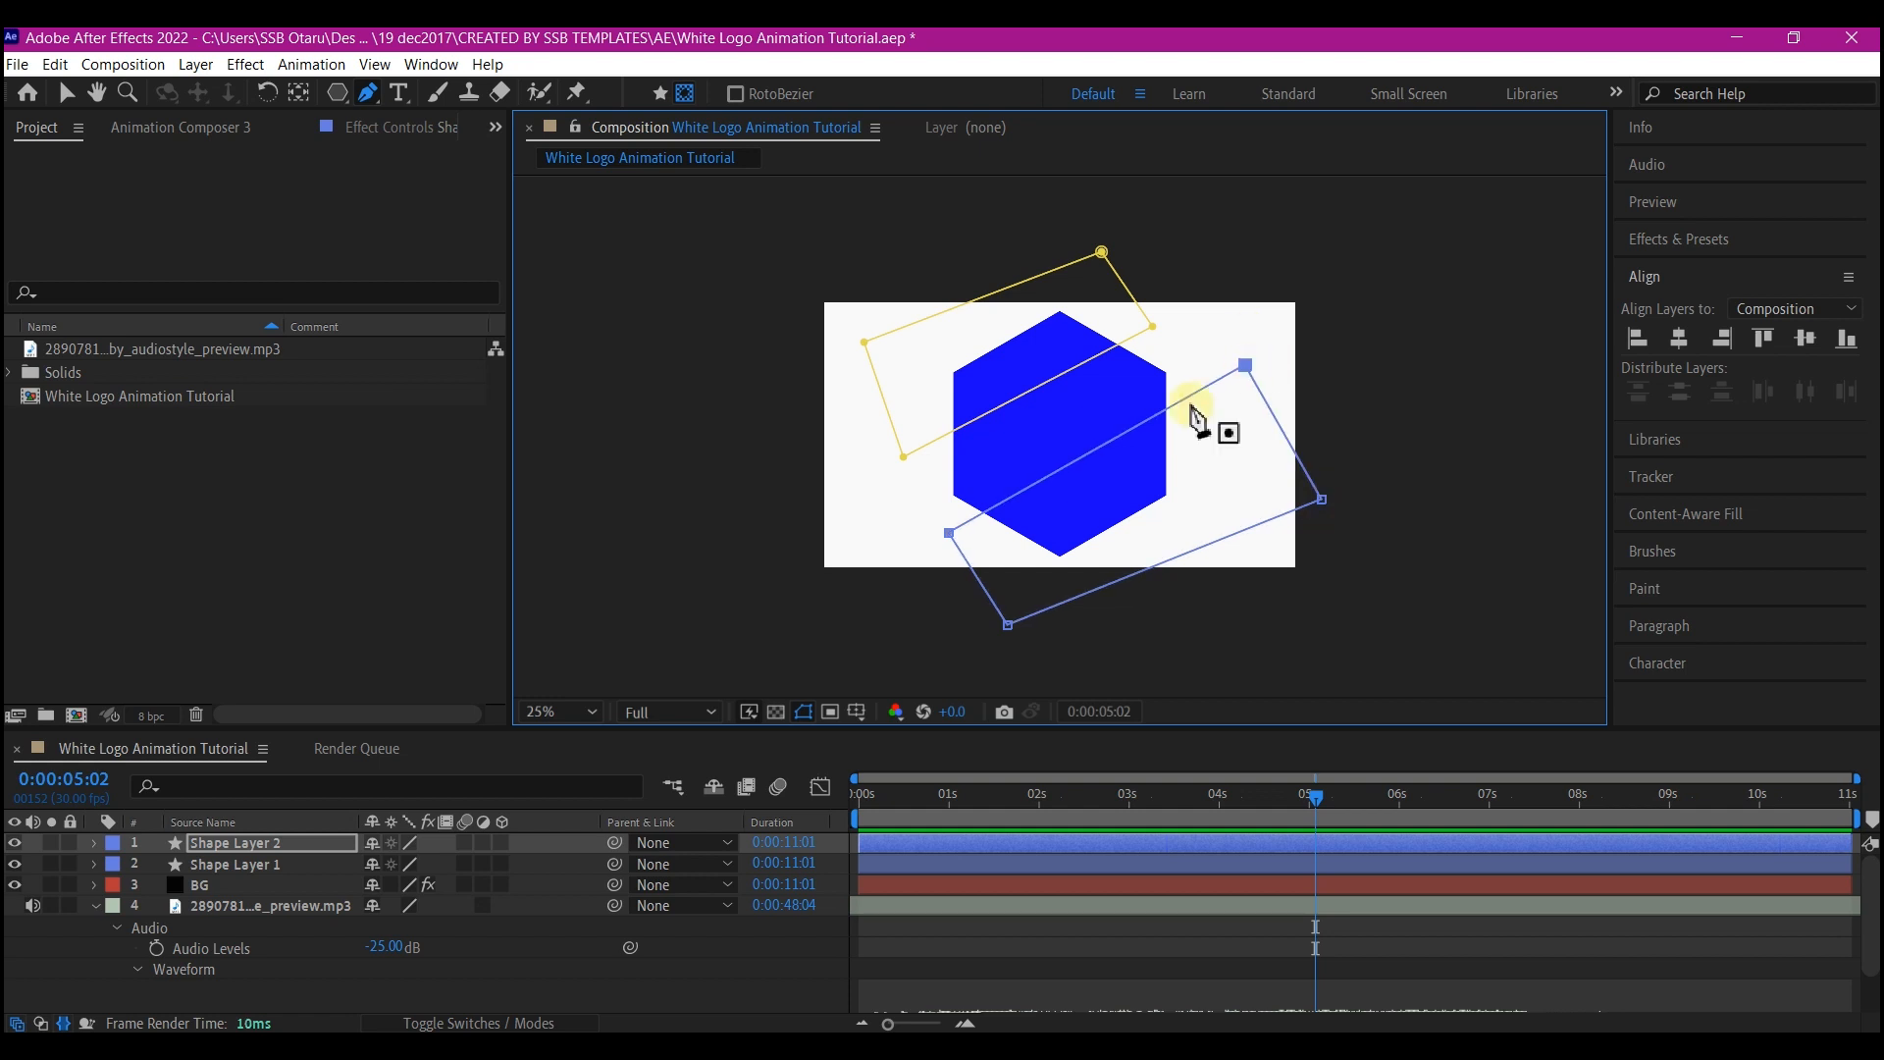
Set the mode of Mask 2 on Shape Layer 2 to Subtract.
{"action": "left_click", "coordinate": [250, 841]}
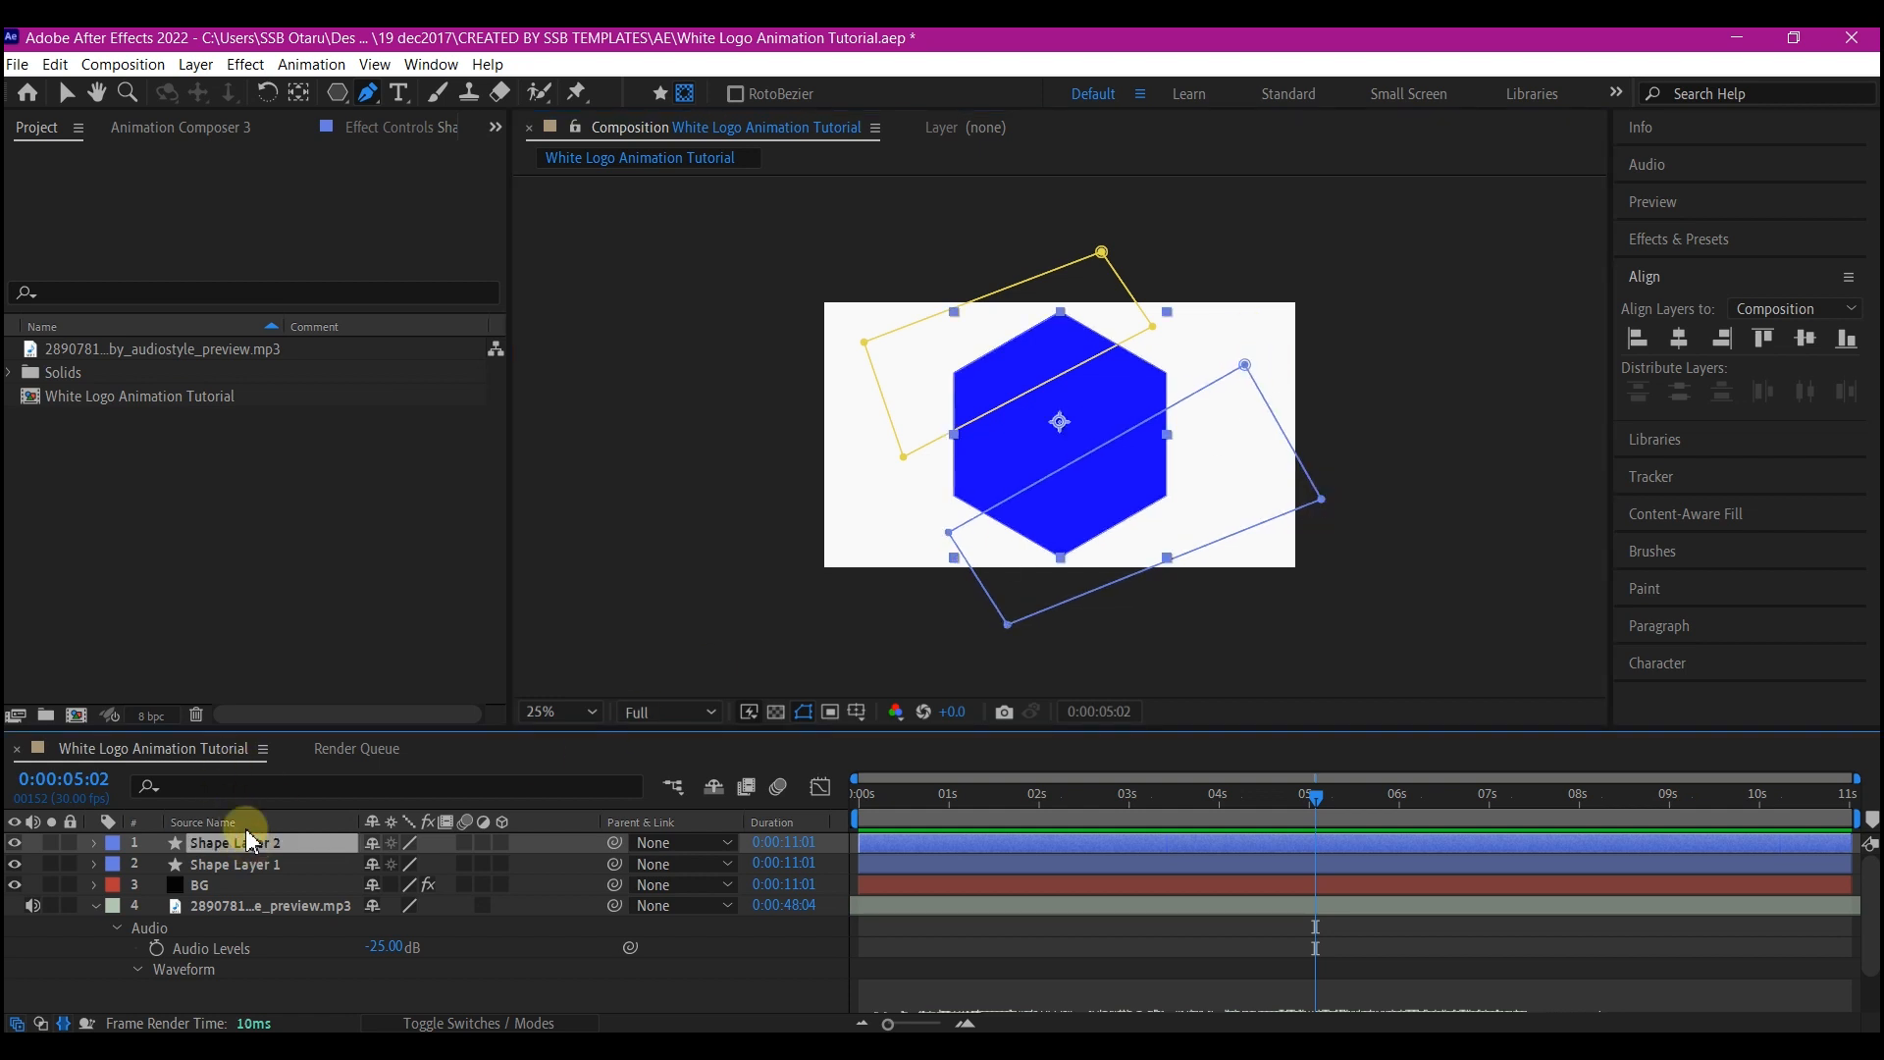
{"action": "key", "text": "m"}
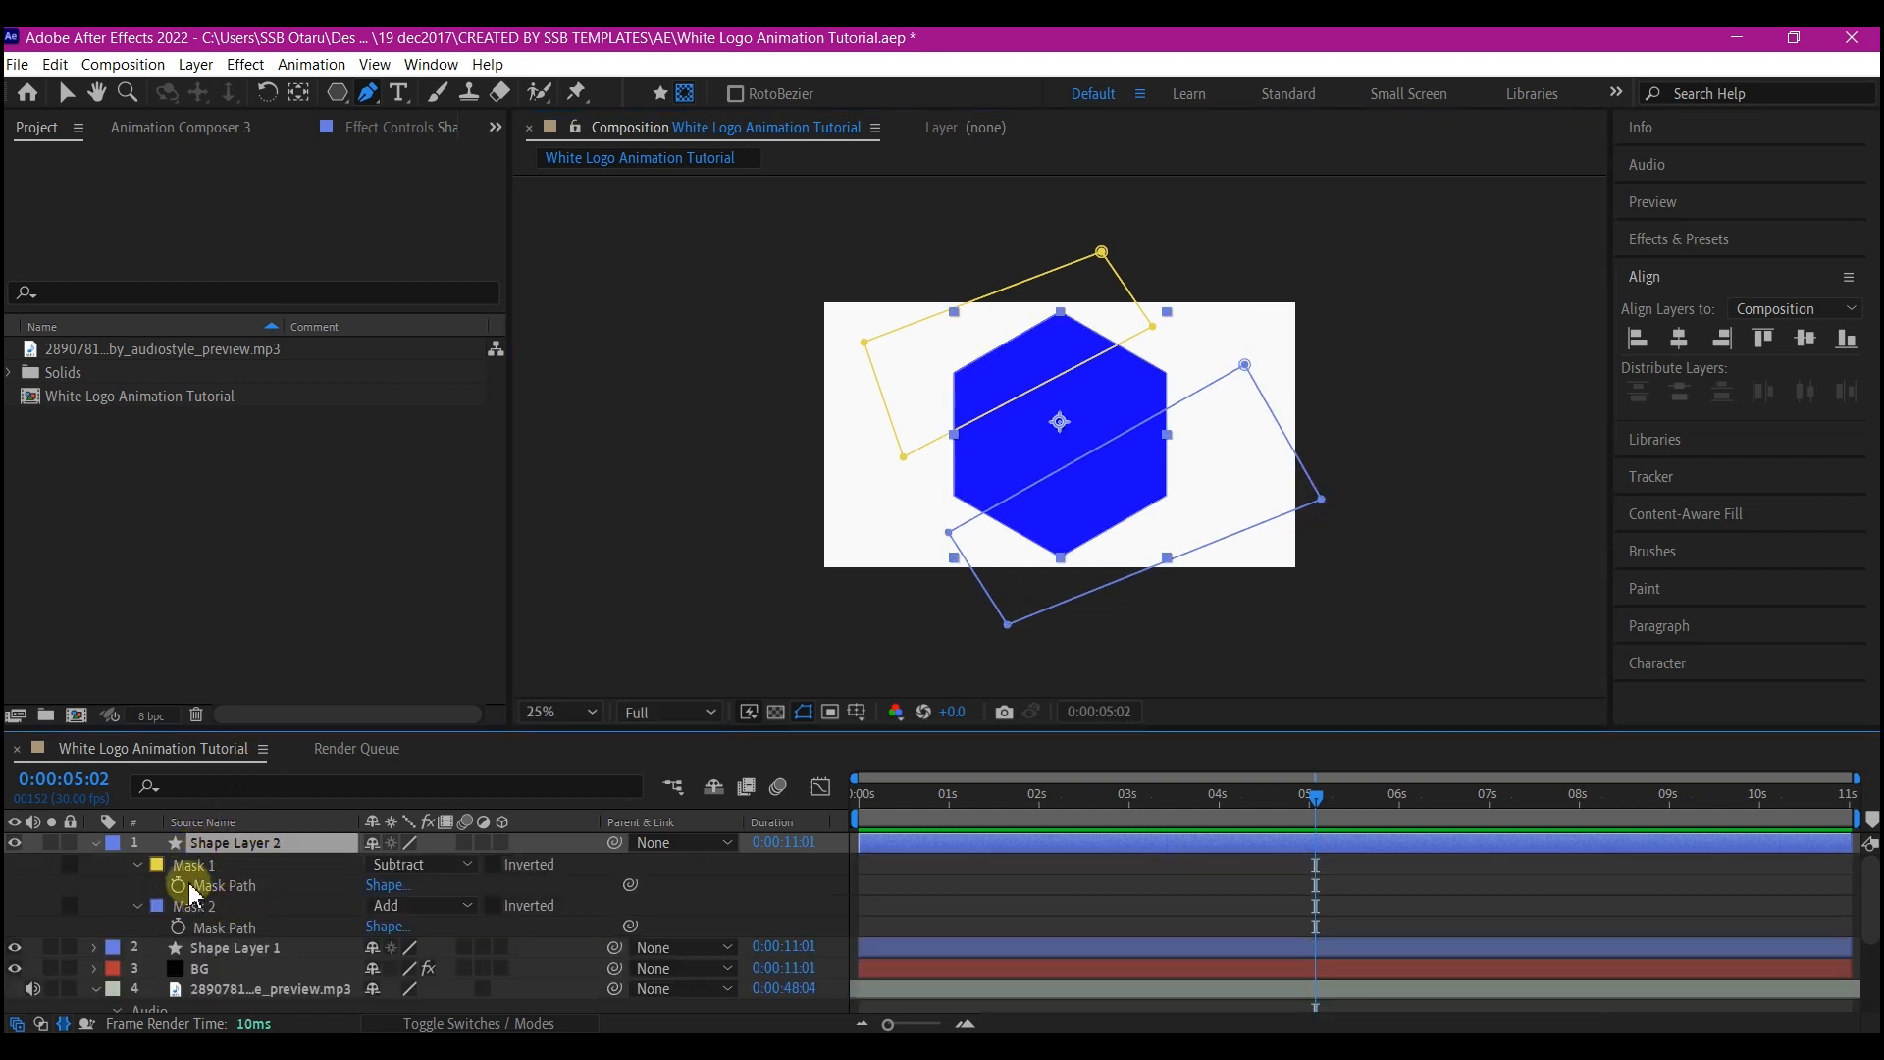
{"action": "left_click", "coordinate": [414, 909]}
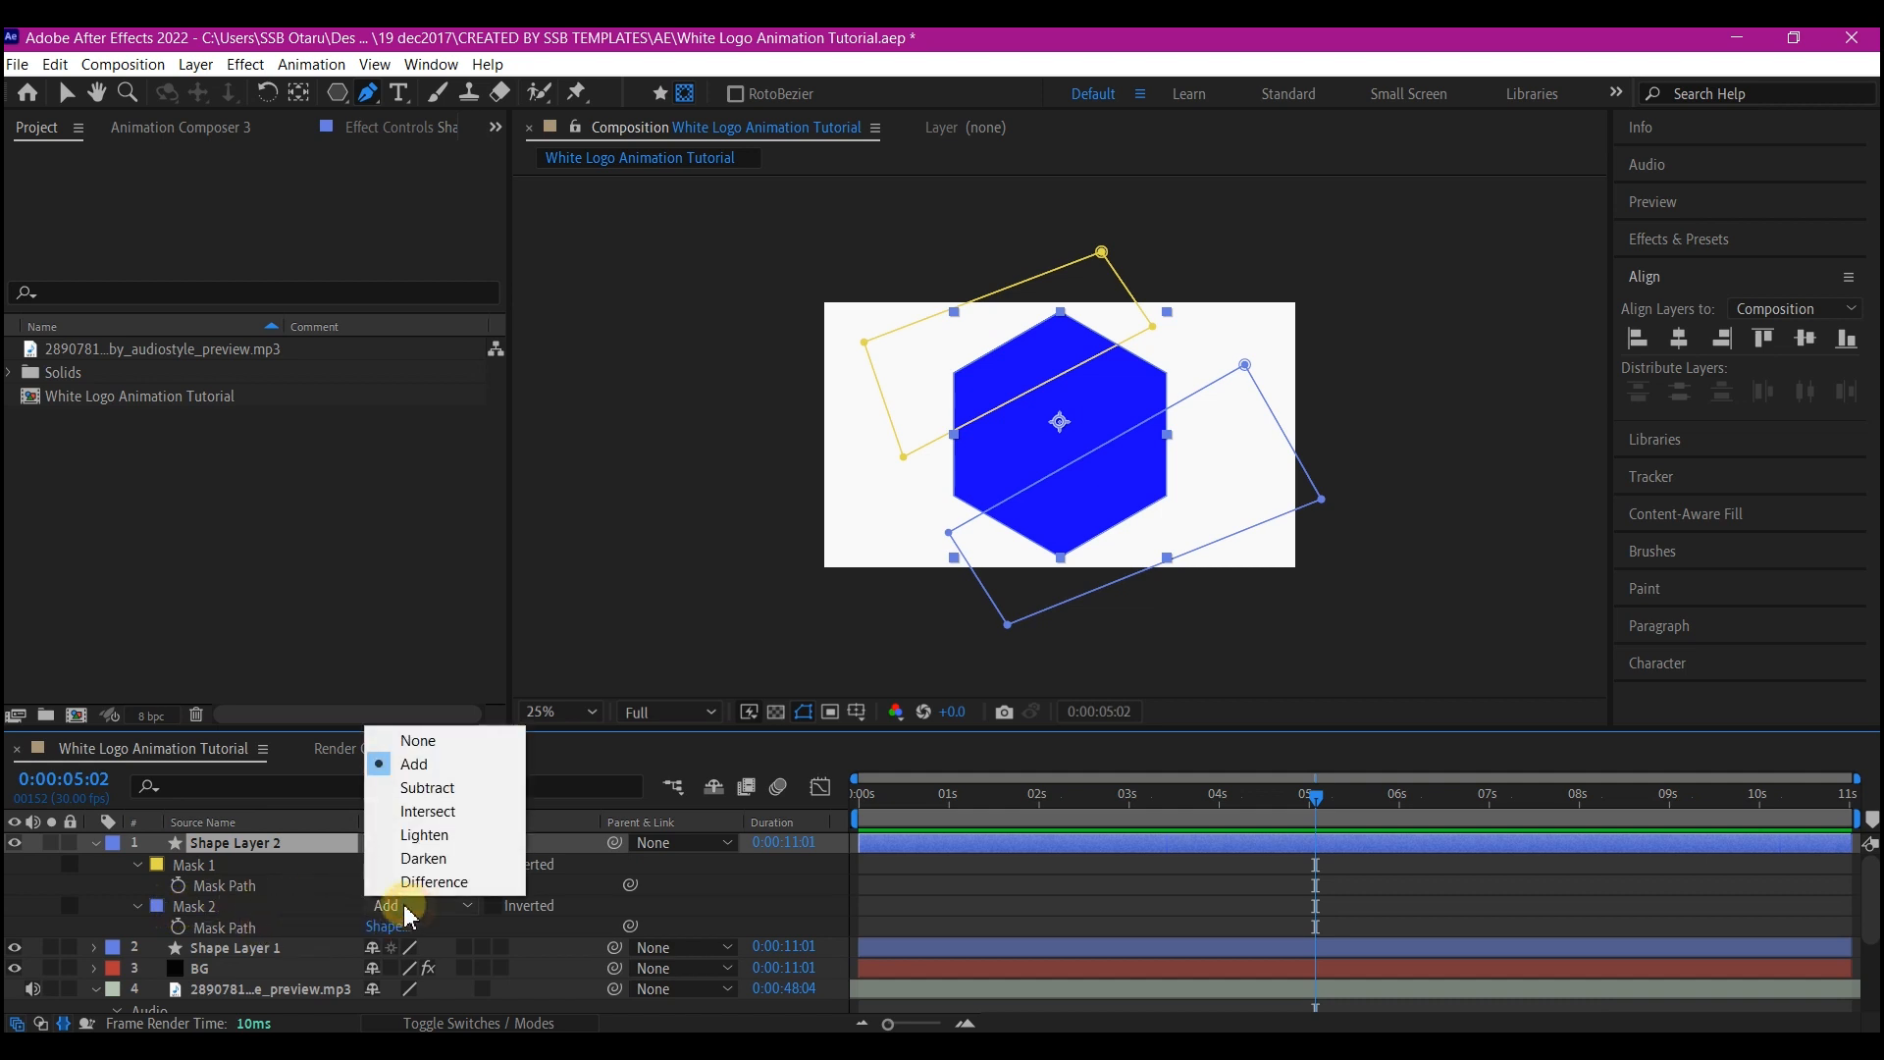
{"action": "left_click", "coordinate": [432, 789]}
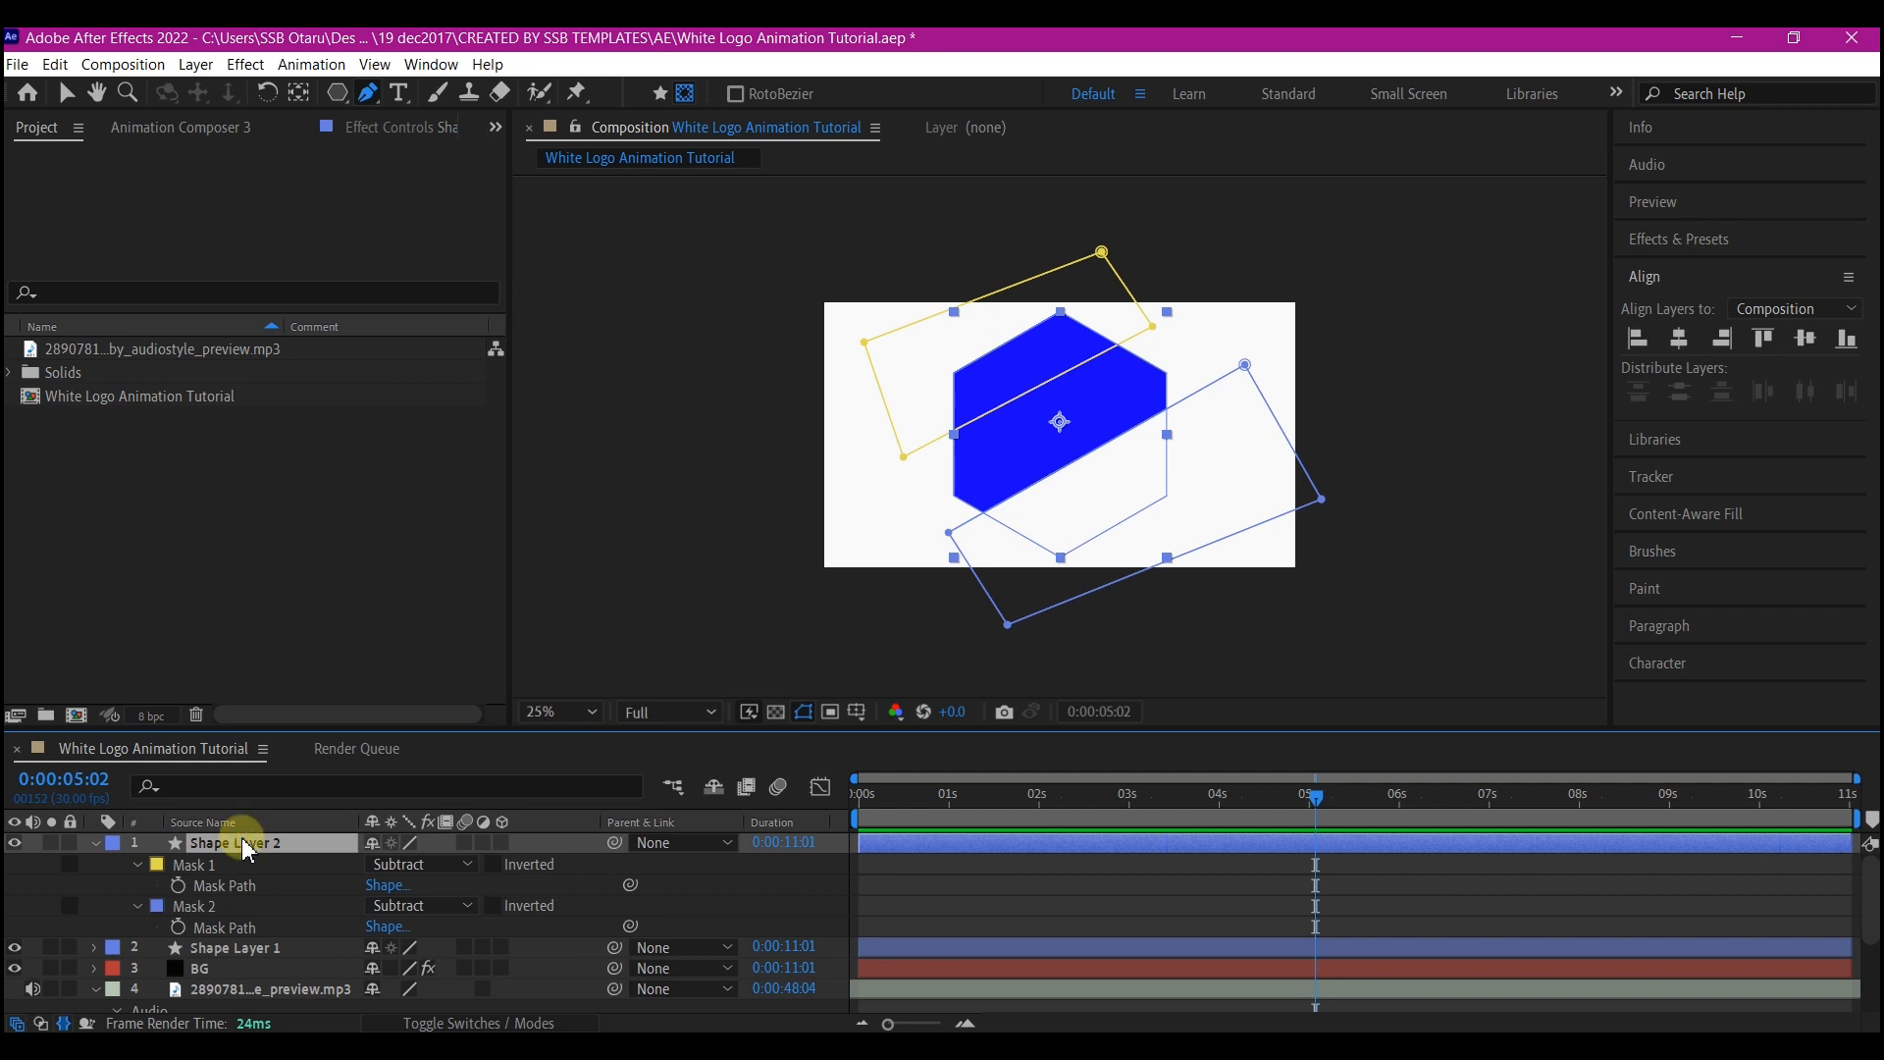
Duplicate Shape Layer 2 and delete Mask 1 from the copy.
{"action": "key", "text": "ctrl+d"}
{"action": "left_click", "coordinate": [201, 868]}
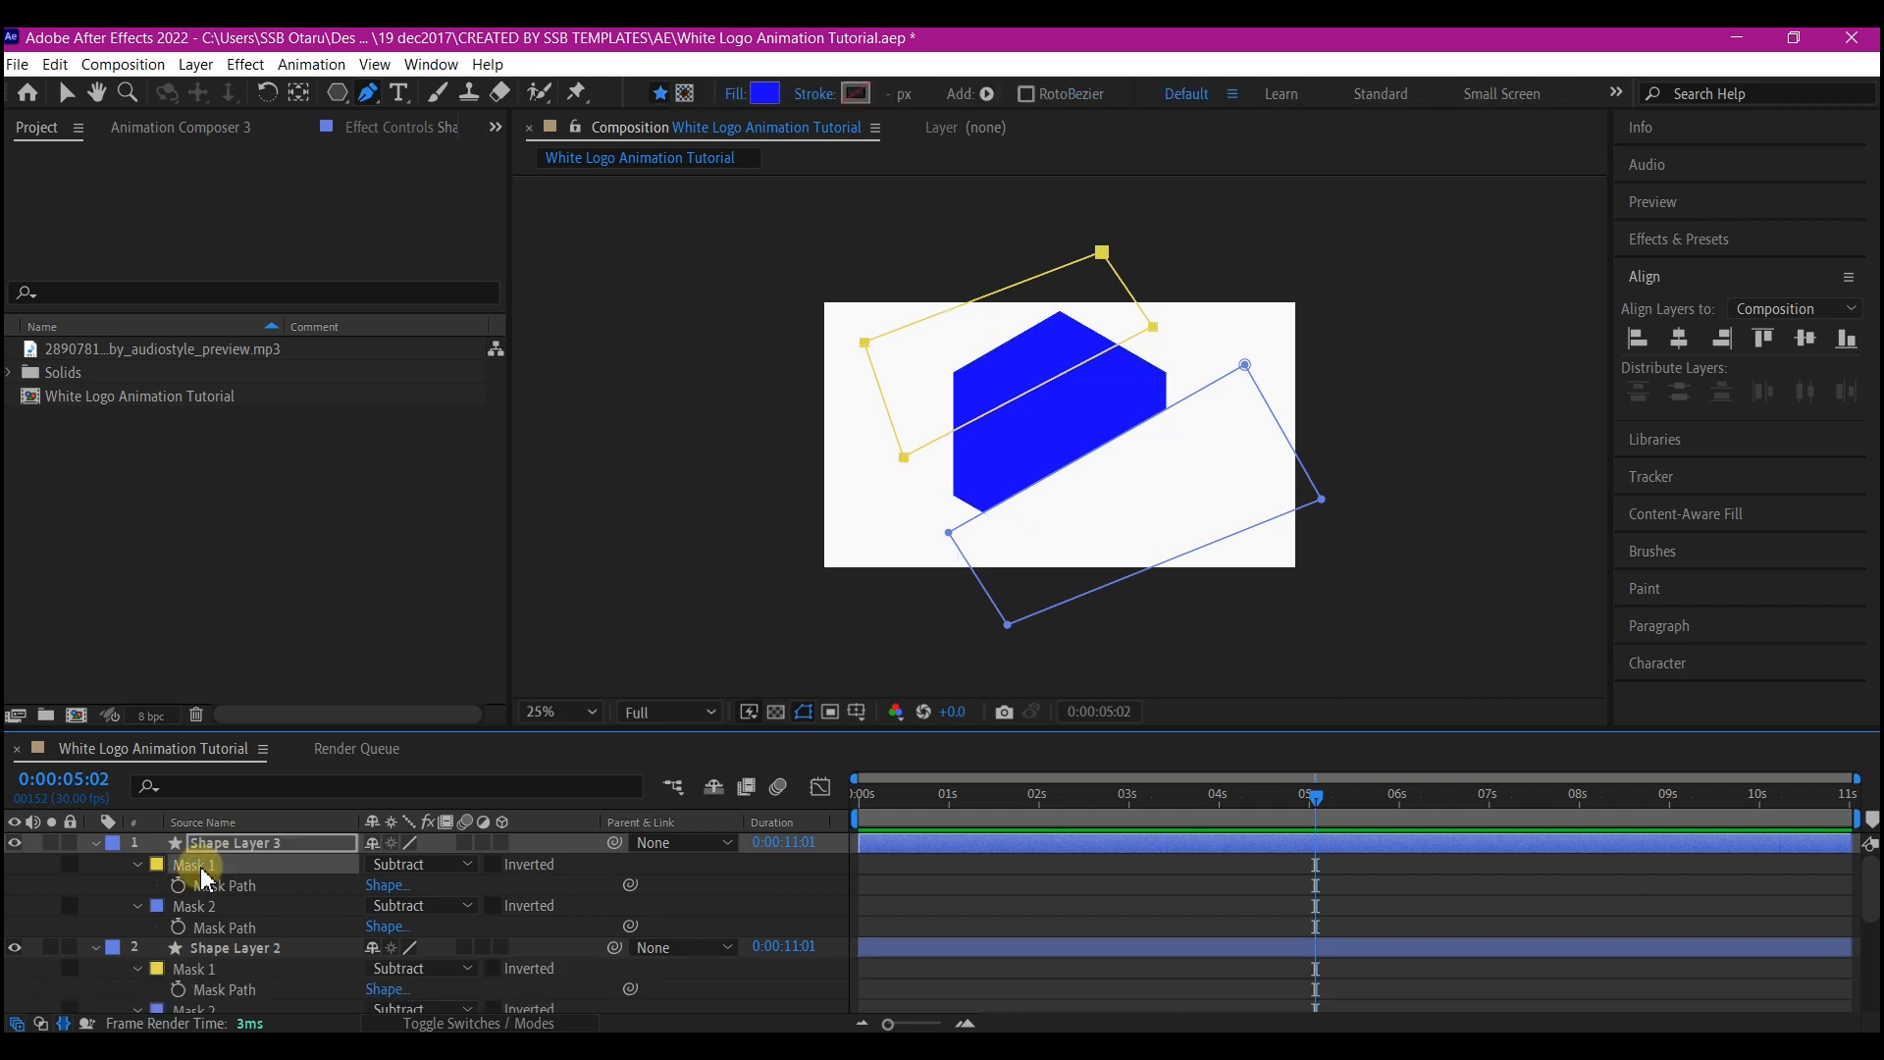
{"action": "key", "text": "Delete"}
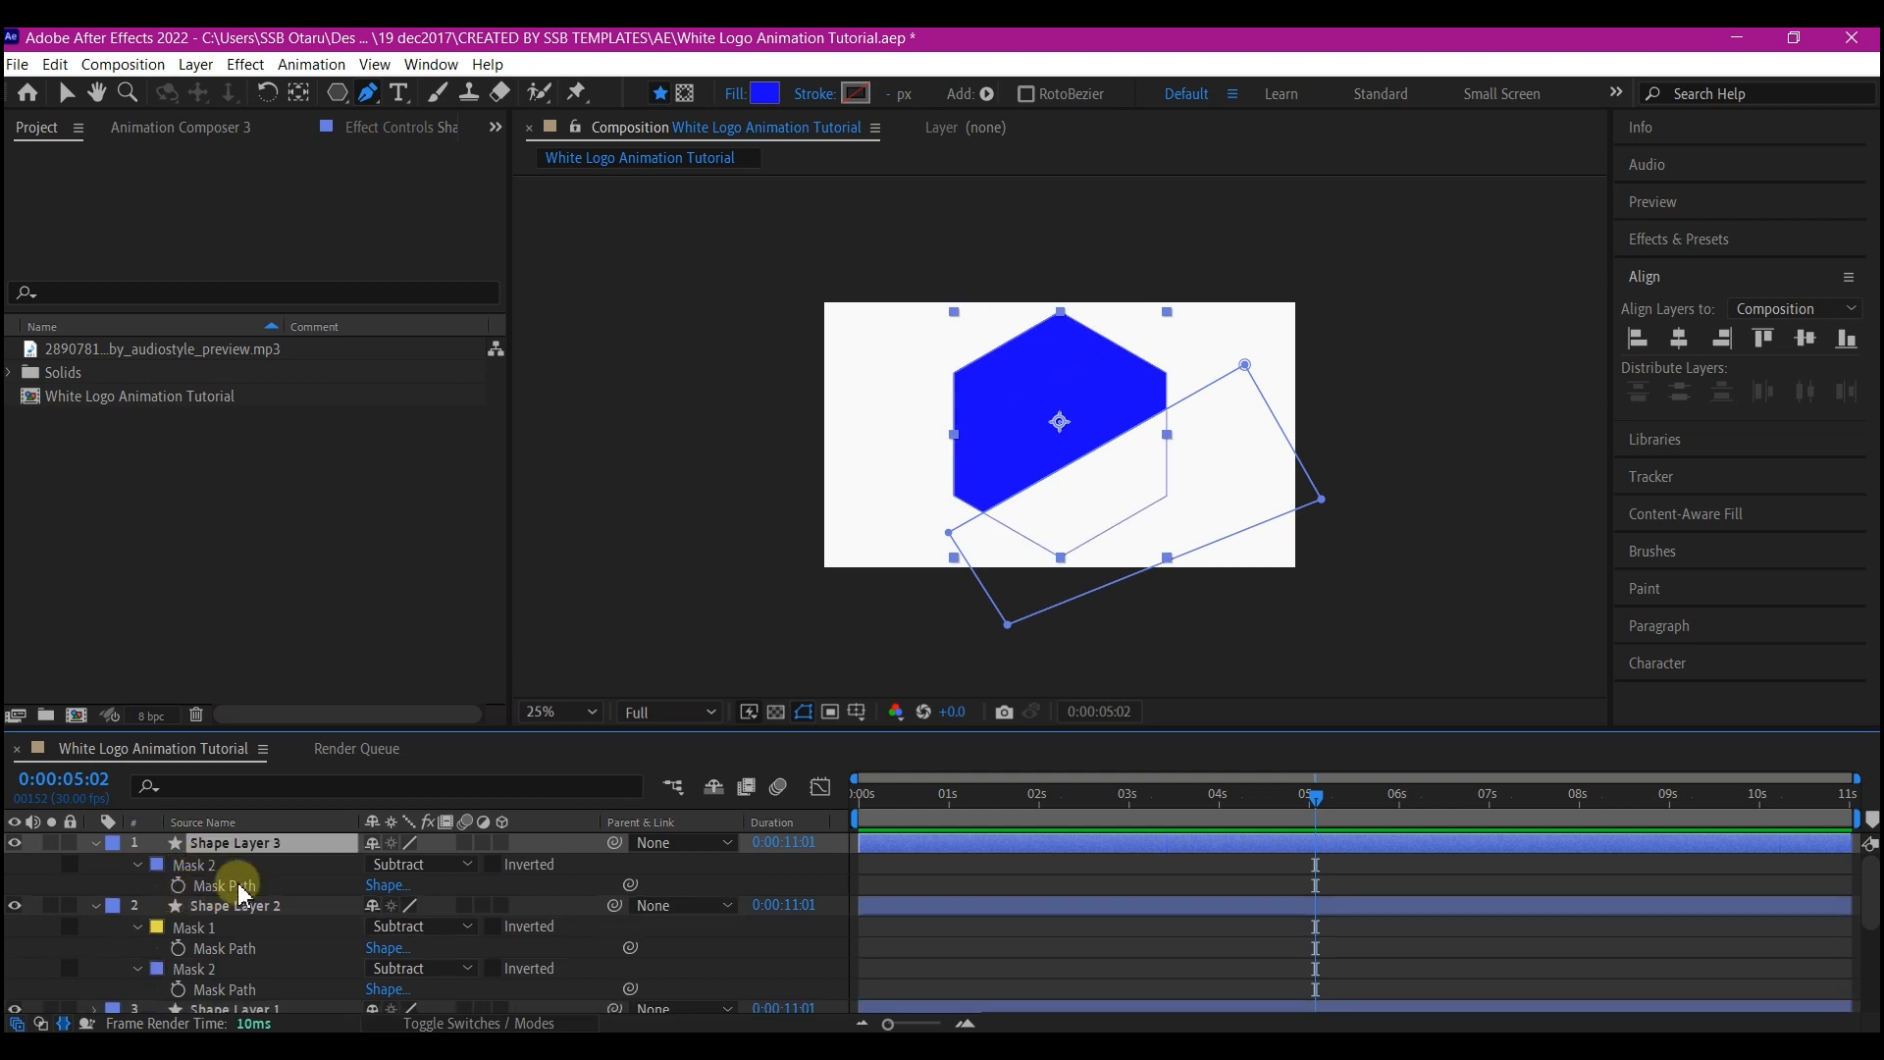
Set the mode of Mask 2 on Shape Layer 3 to Add and collapse the expanded shape layers.
{"action": "left_click", "coordinate": [410, 863]}
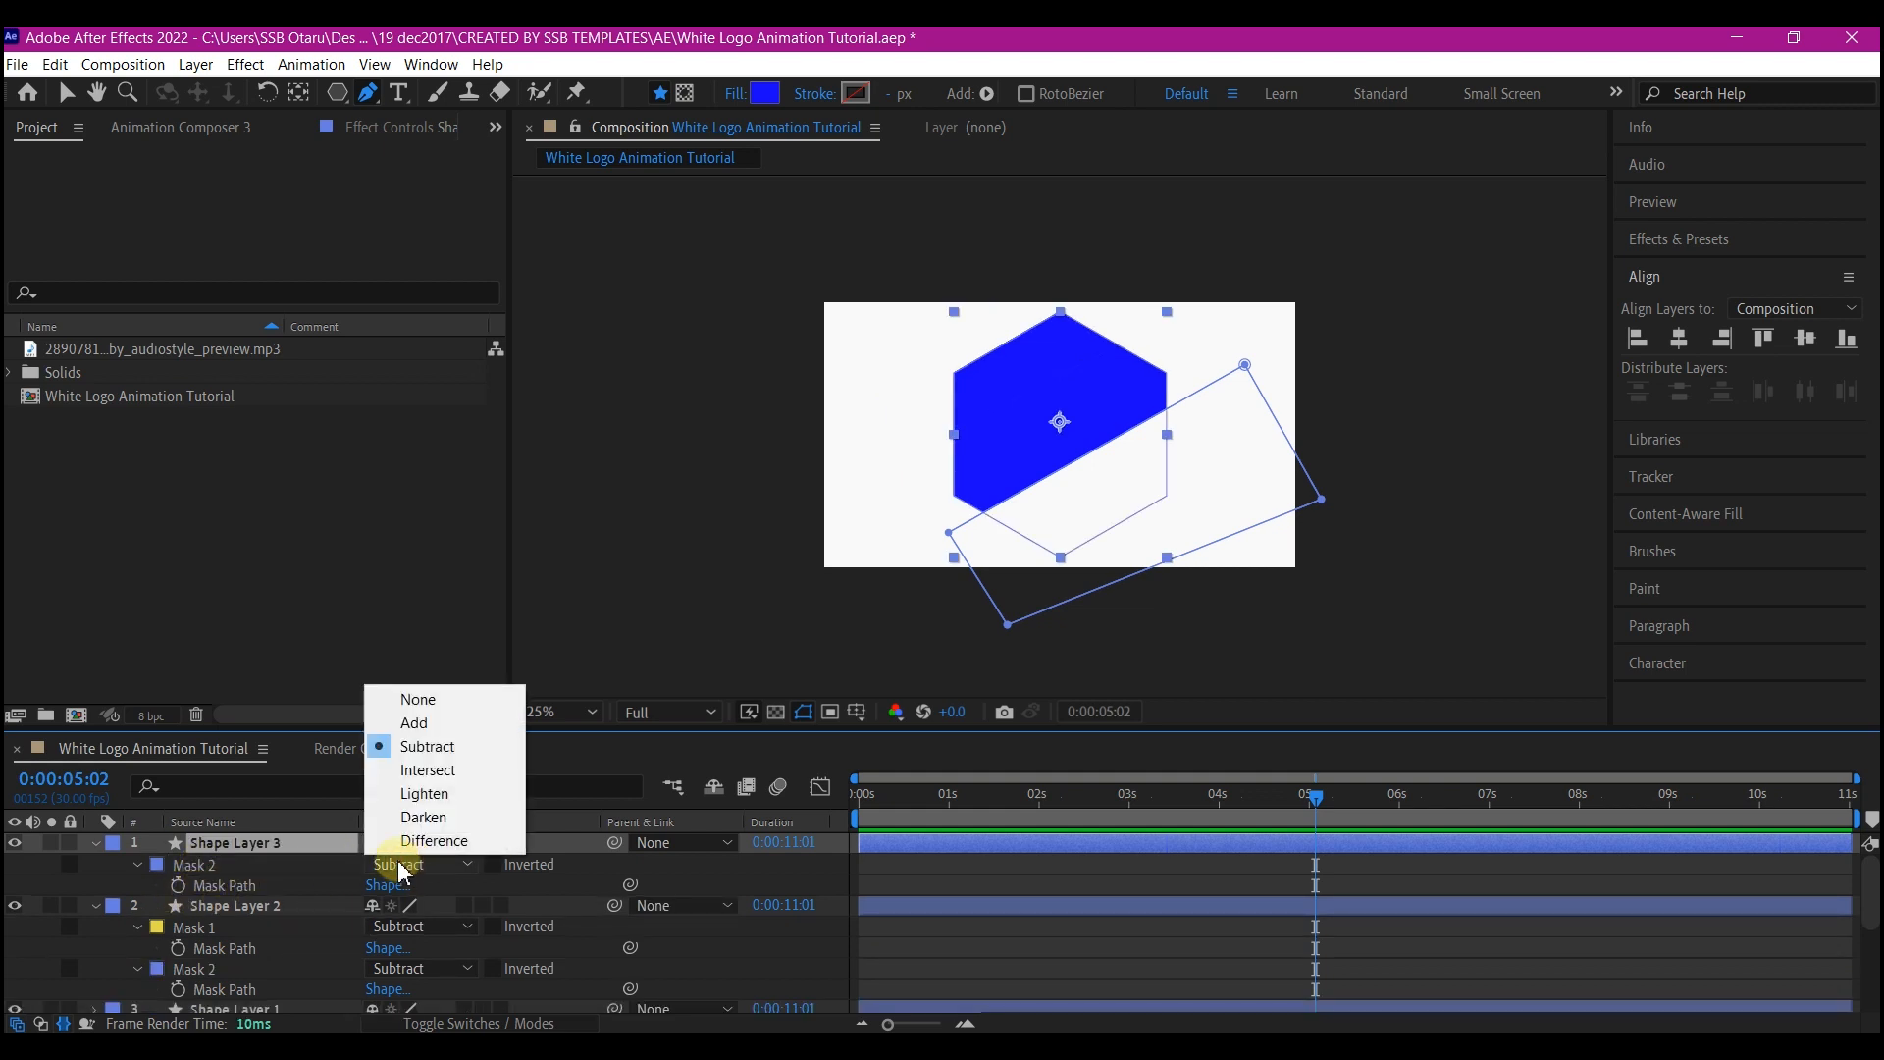
{"action": "left_click", "coordinate": [422, 726]}
{"action": "left_click", "coordinate": [96, 841]}
{"action": "left_click", "coordinate": [95, 863]}
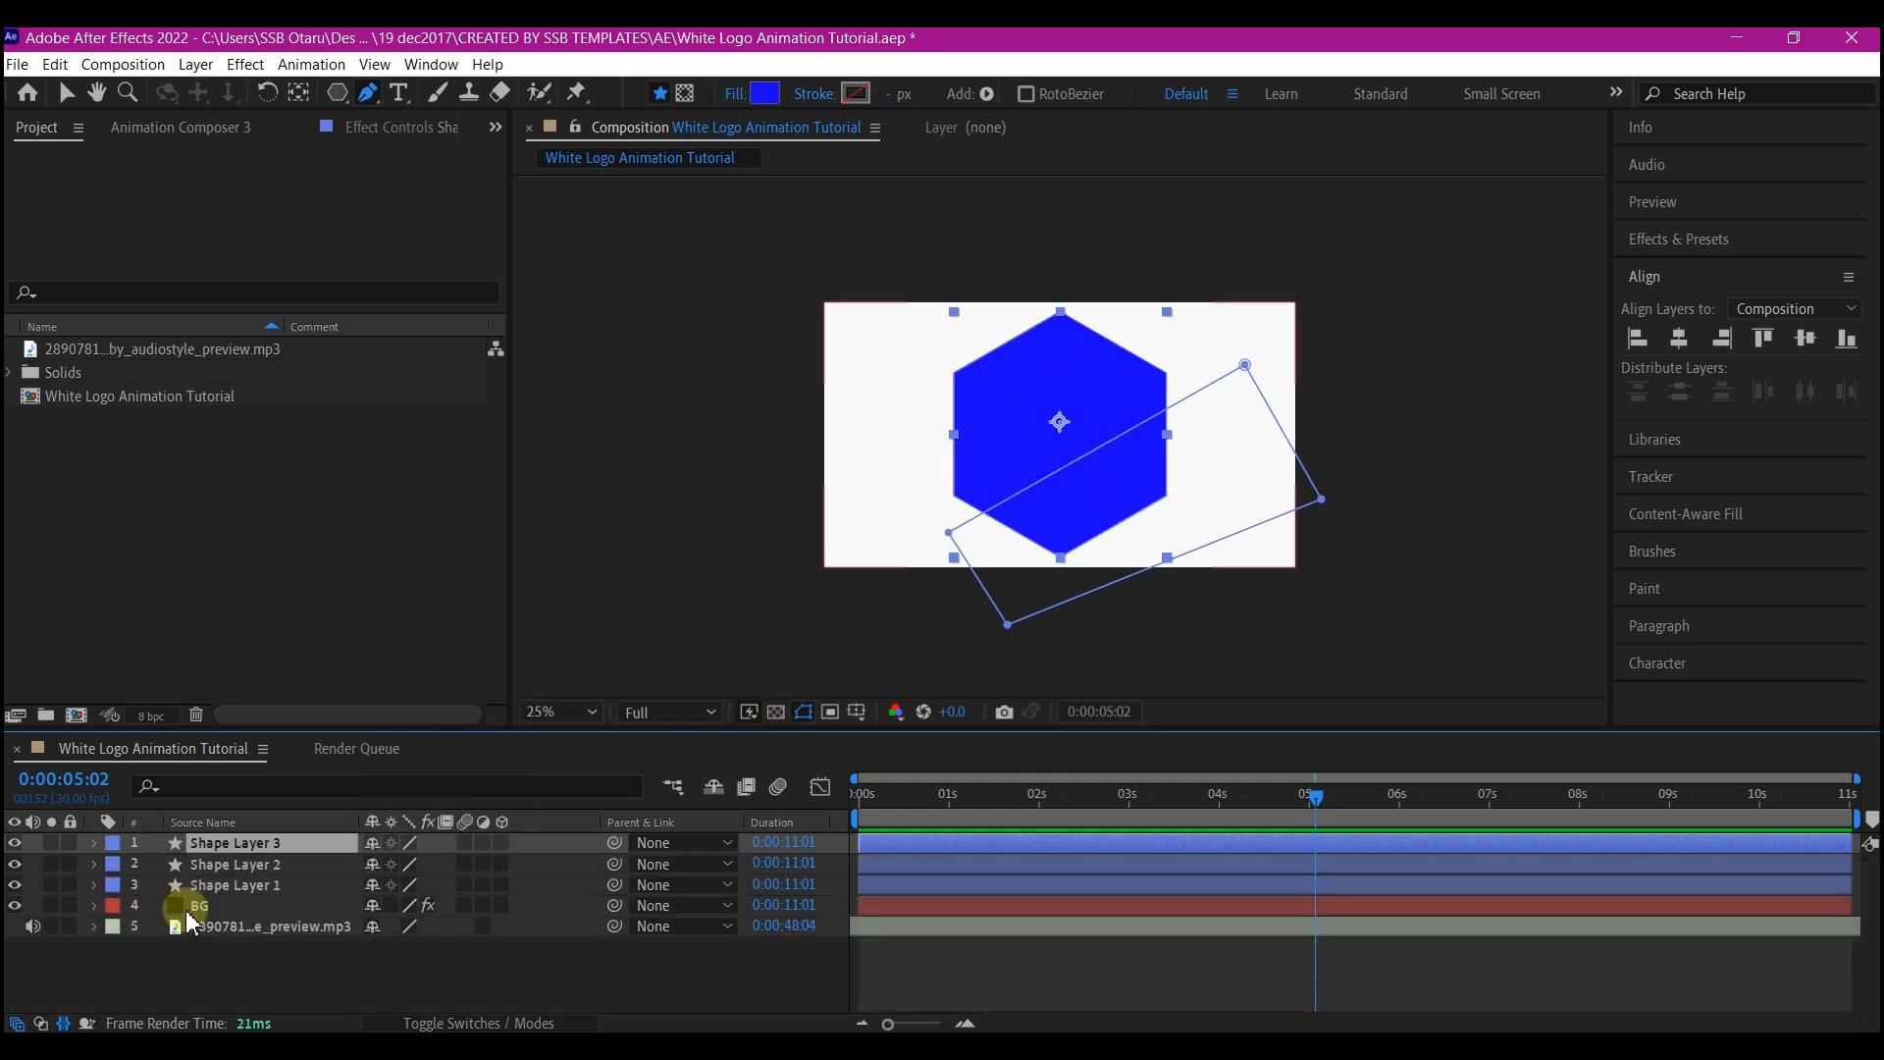
Toggle the visibility of Shape Layer 2 and Shape Layer 1 to check the separate hexagon pieces.
{"action": "left_click", "coordinate": [214, 888]}
{"action": "left_click", "coordinate": [14, 863]}
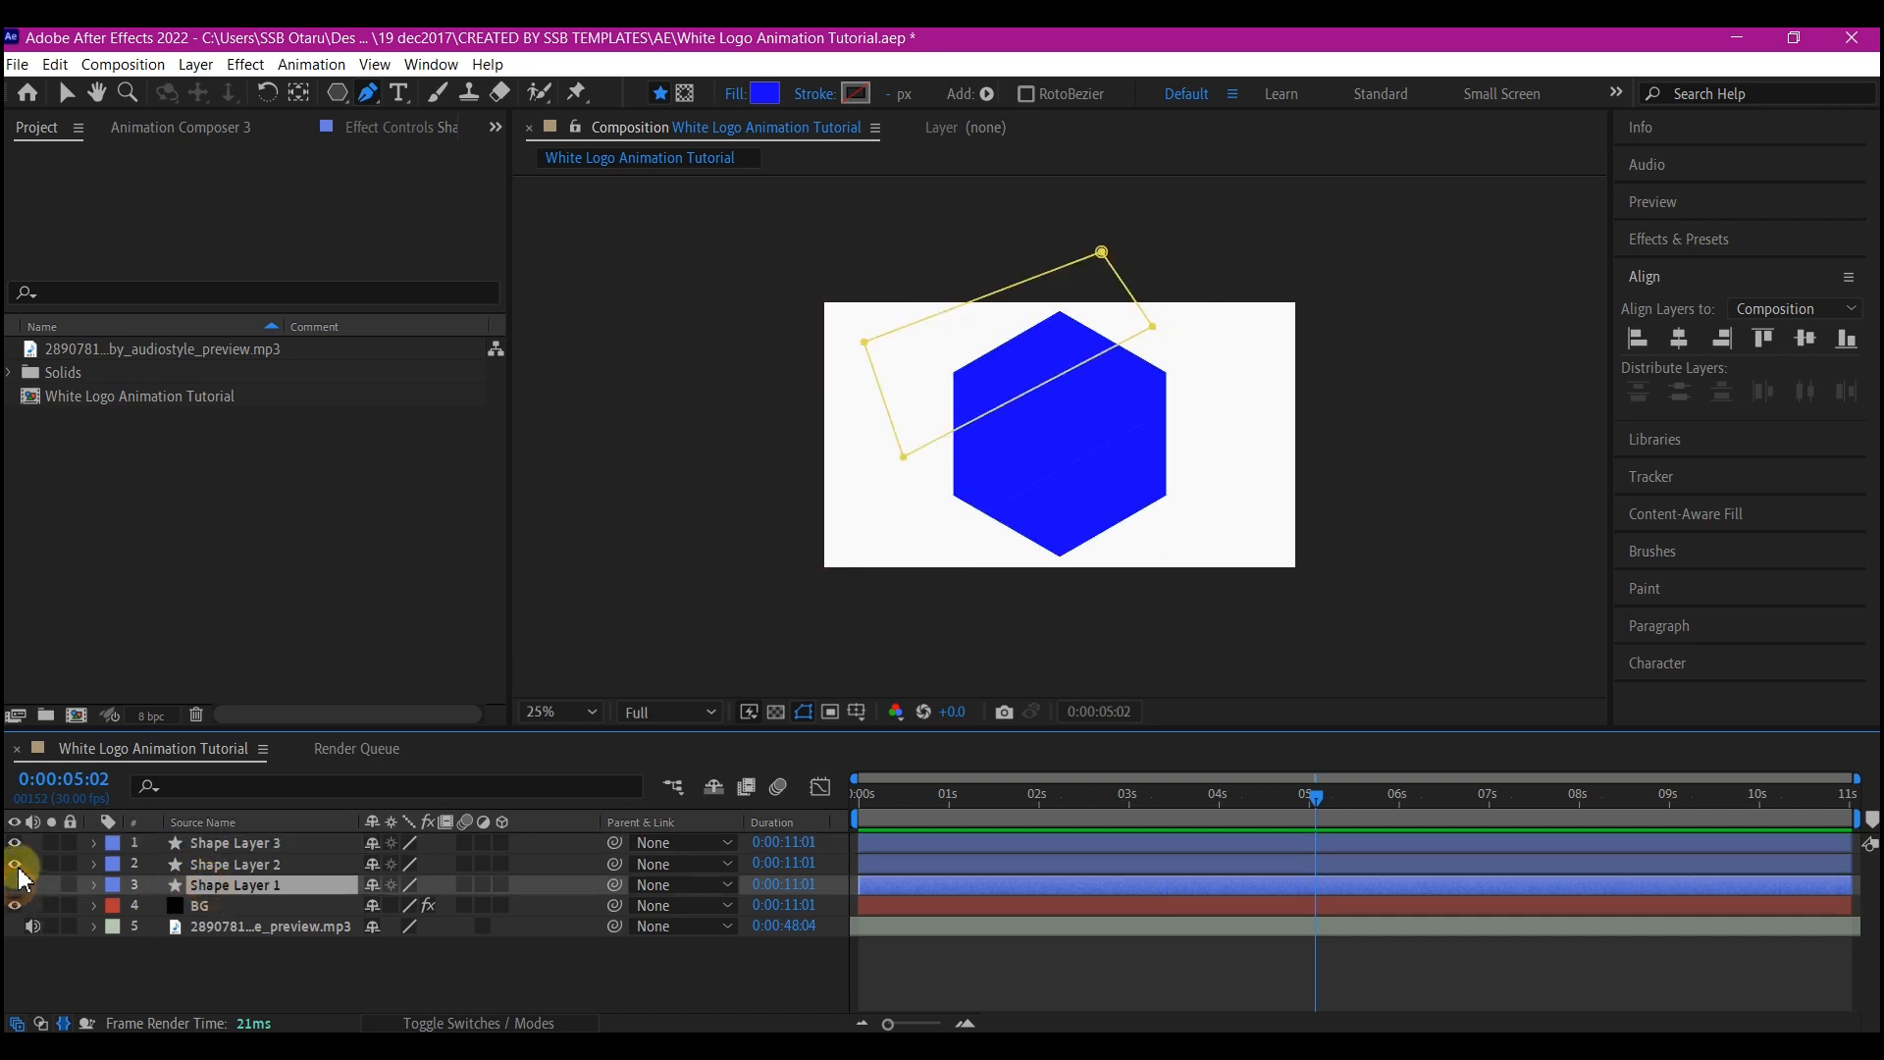
{"action": "left_click", "coordinate": [16, 879]}
{"action": "left_click", "coordinate": [14, 863]}
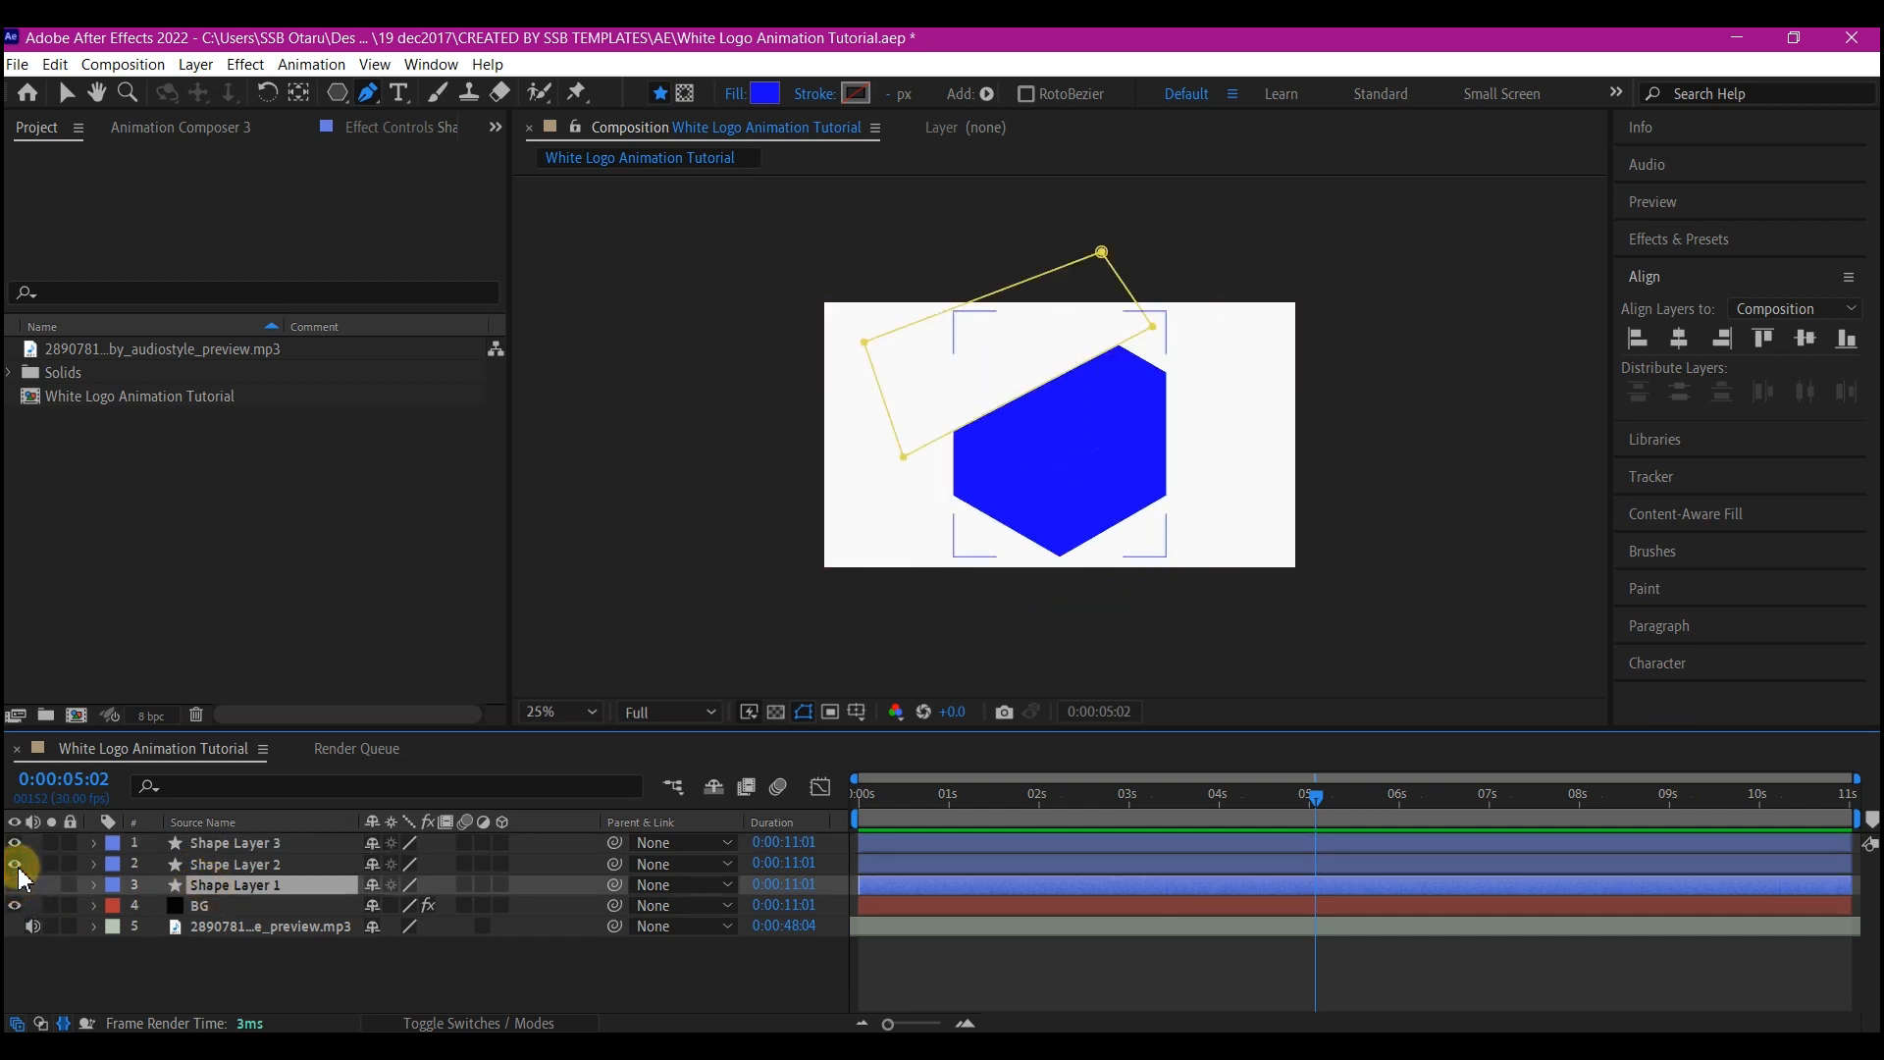
{"action": "left_click", "coordinate": [15, 884]}
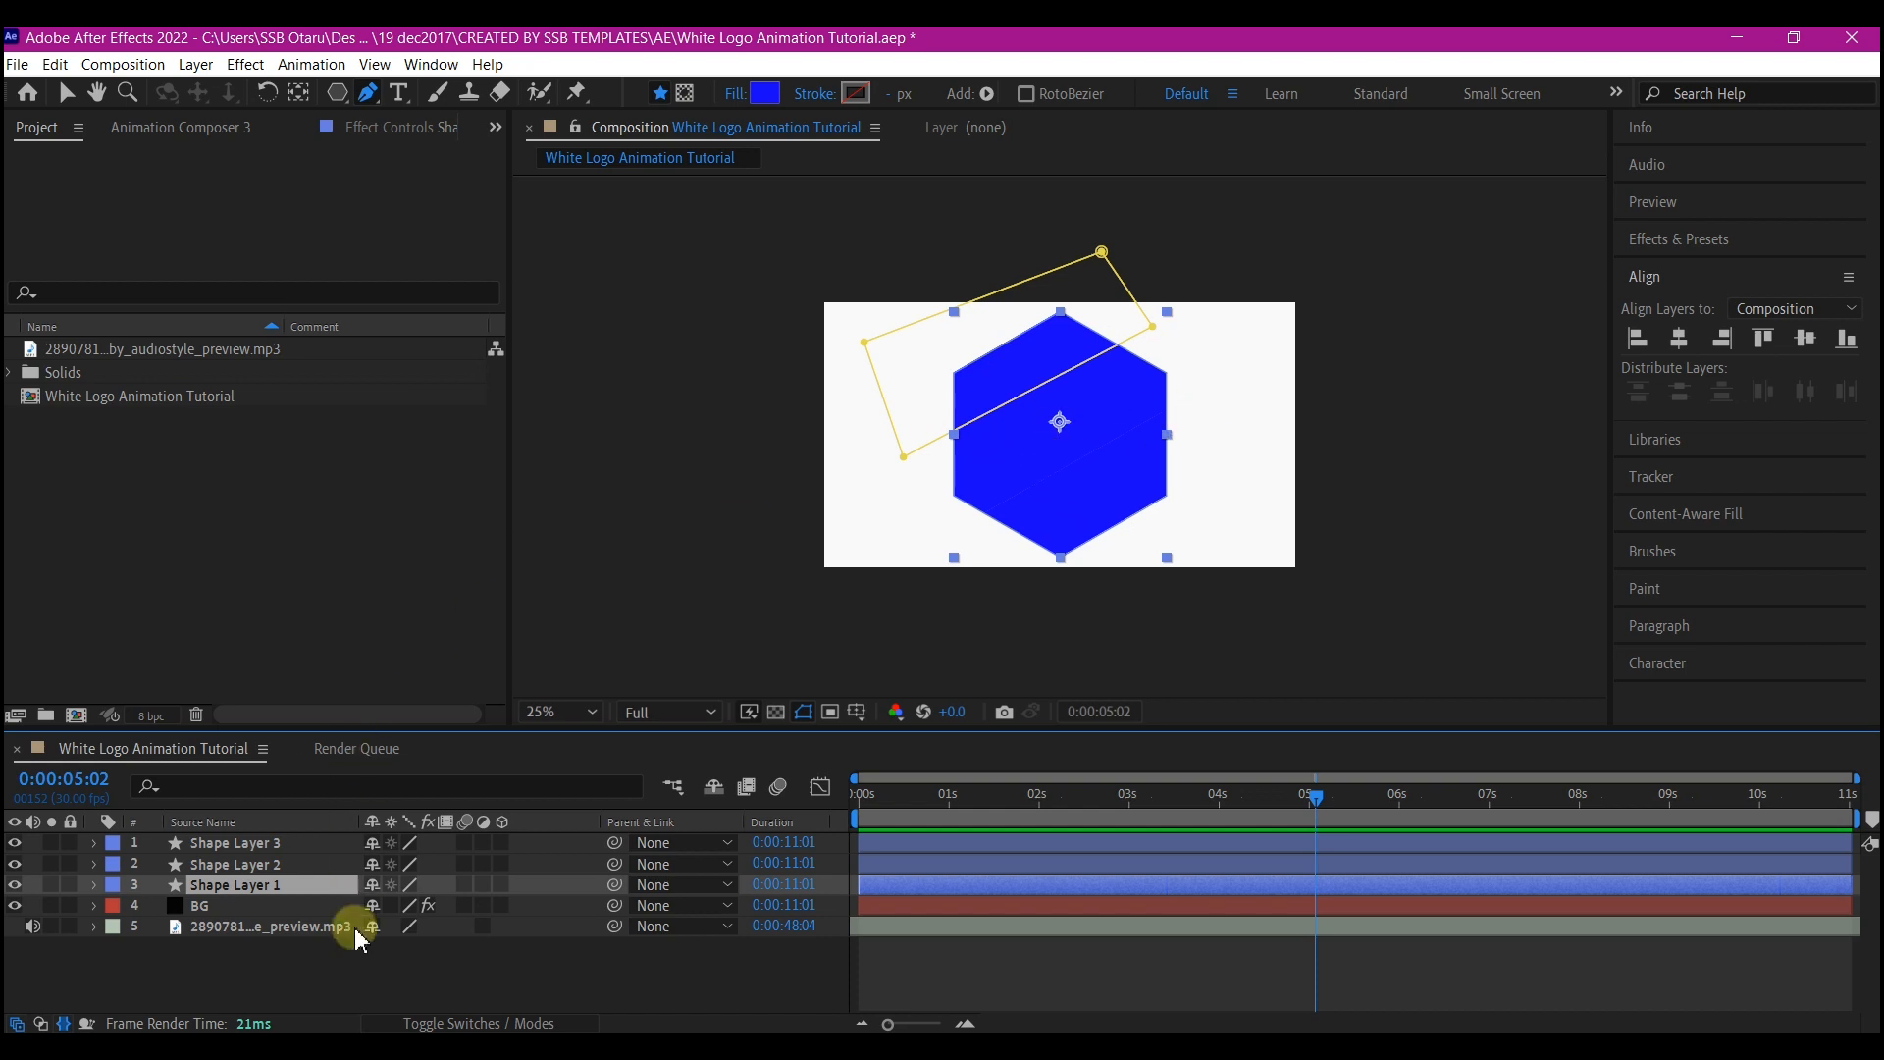
Move the anchor points of Shape Layer 1 and Shape Layer 3 to the middle of their visible hexagon pieces.
{"action": "key", "text": "v"}
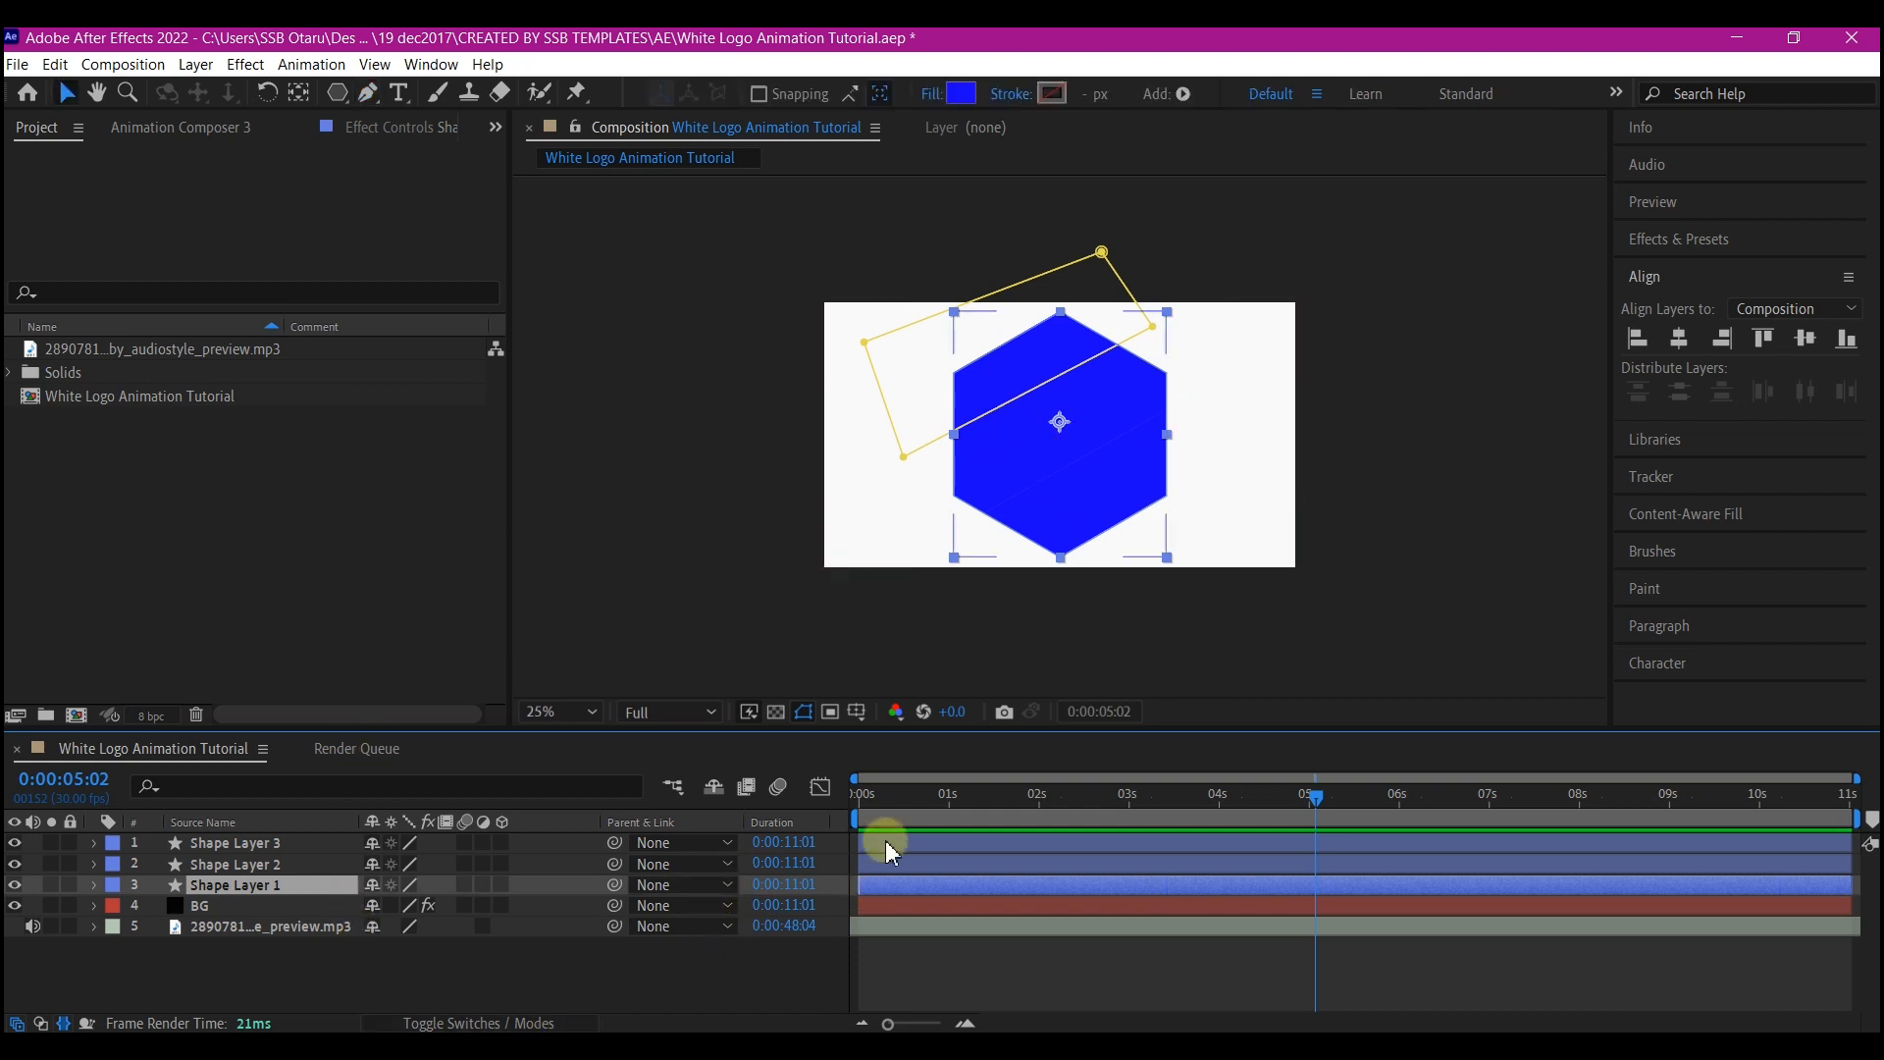
{"action": "left_click_drag", "start_coordinate": [922, 803], "coordinate": [887, 797]}
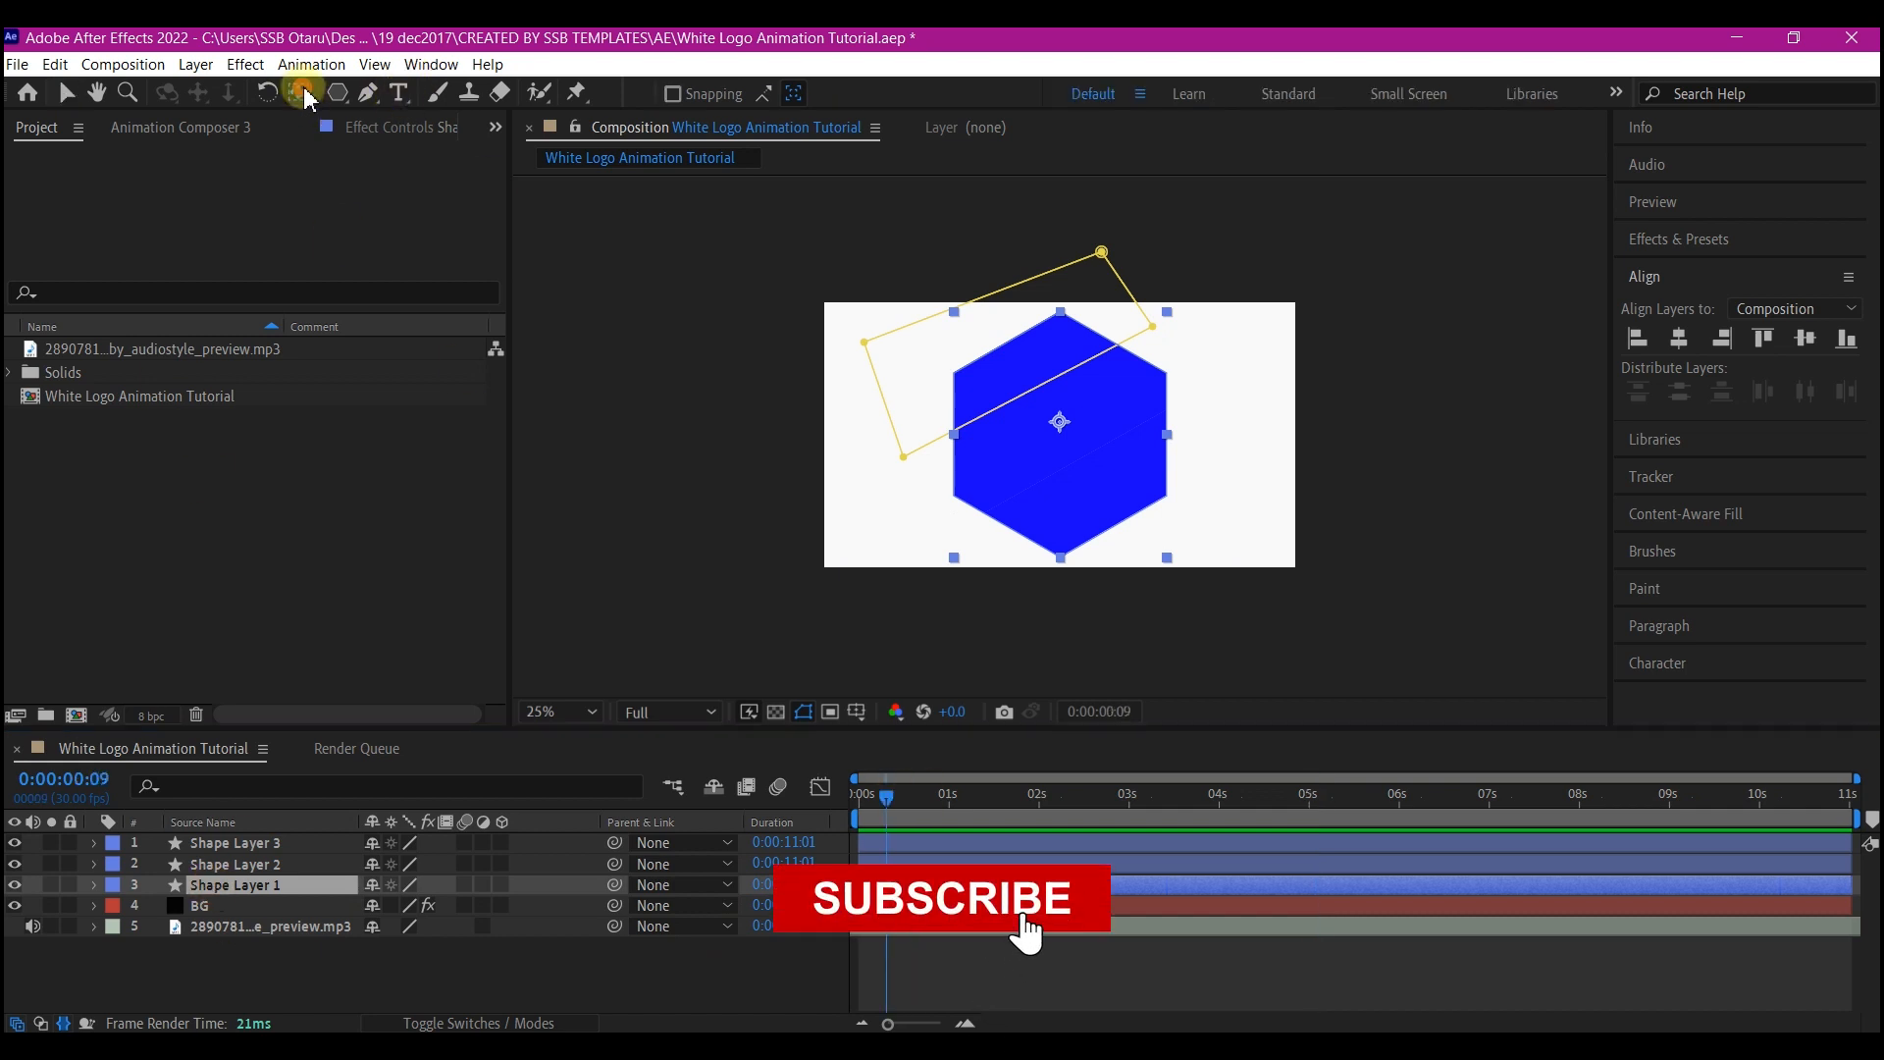
{"action": "left_click", "coordinate": [299, 92]}
{"action": "left_click", "coordinate": [236, 864]}
{"action": "left_click", "coordinate": [202, 842]}
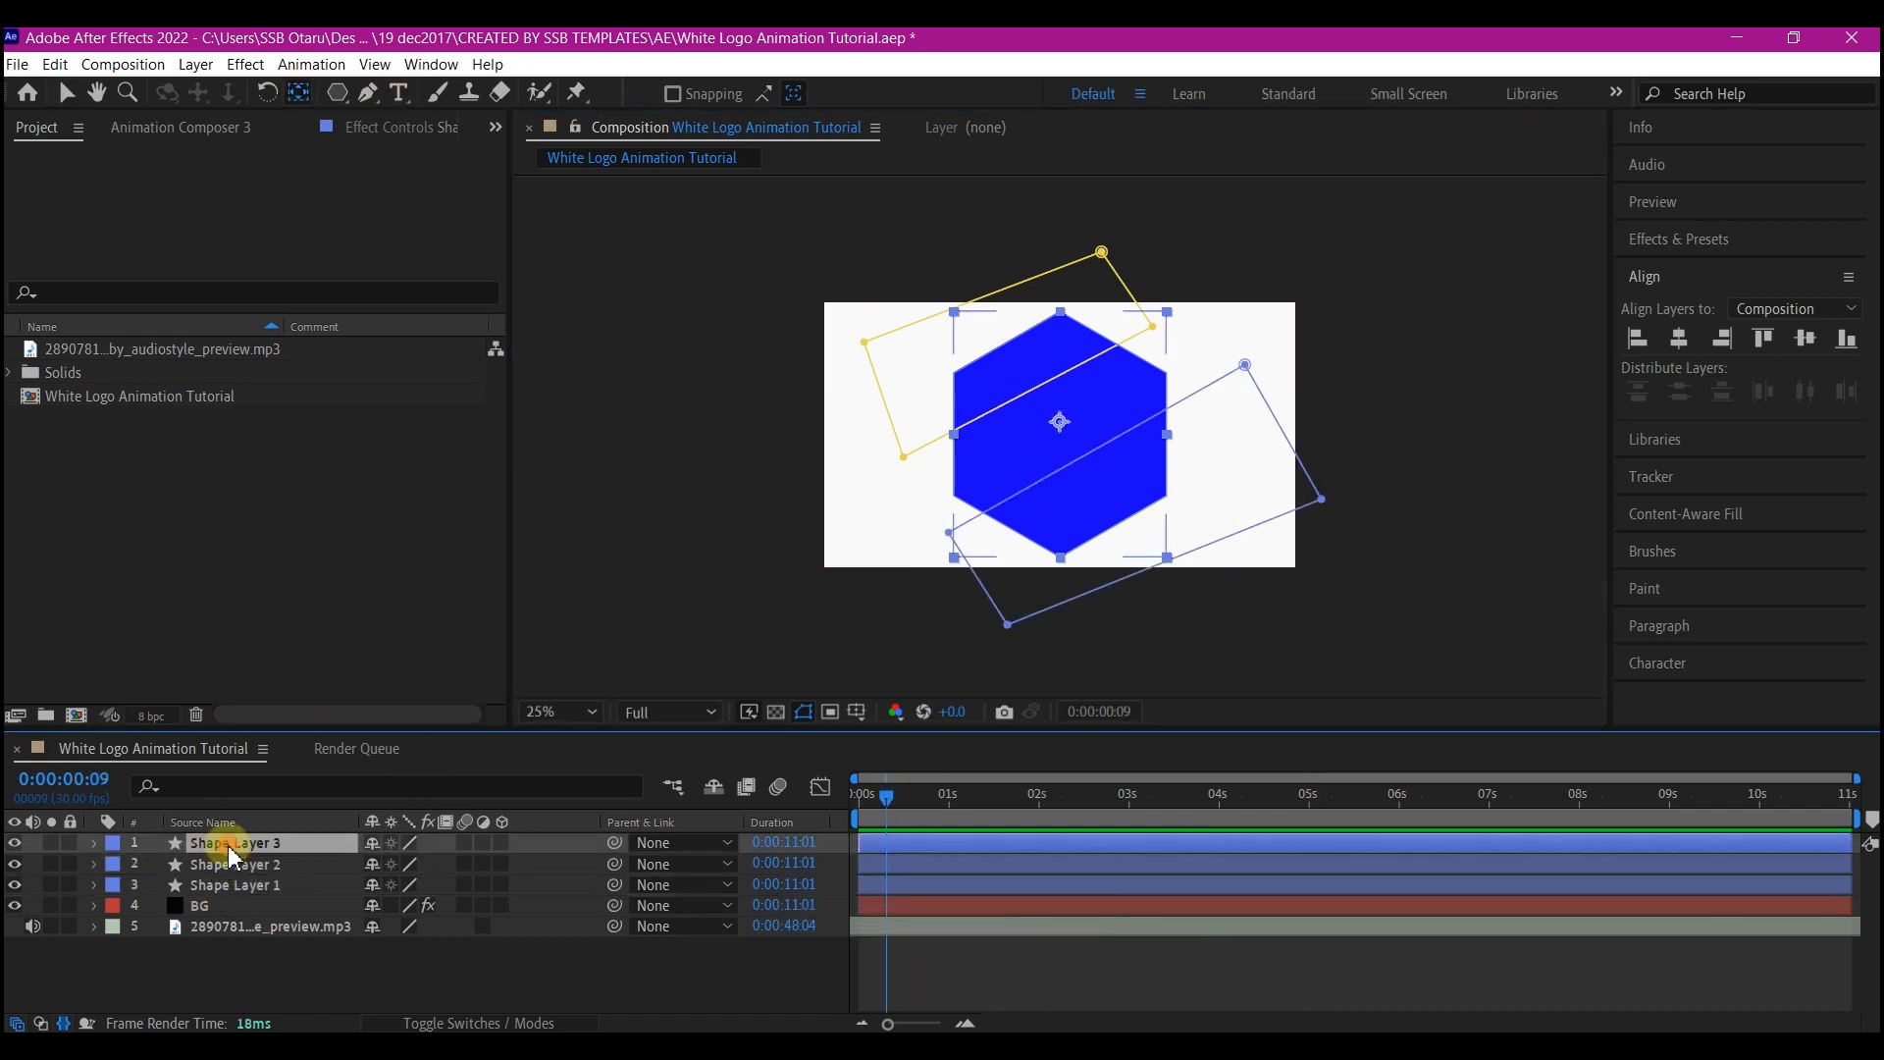
{"action": "left_click_drag", "start_coordinate": [1059, 425], "coordinate": [1095, 490]}
{"action": "key", "text": "v"}
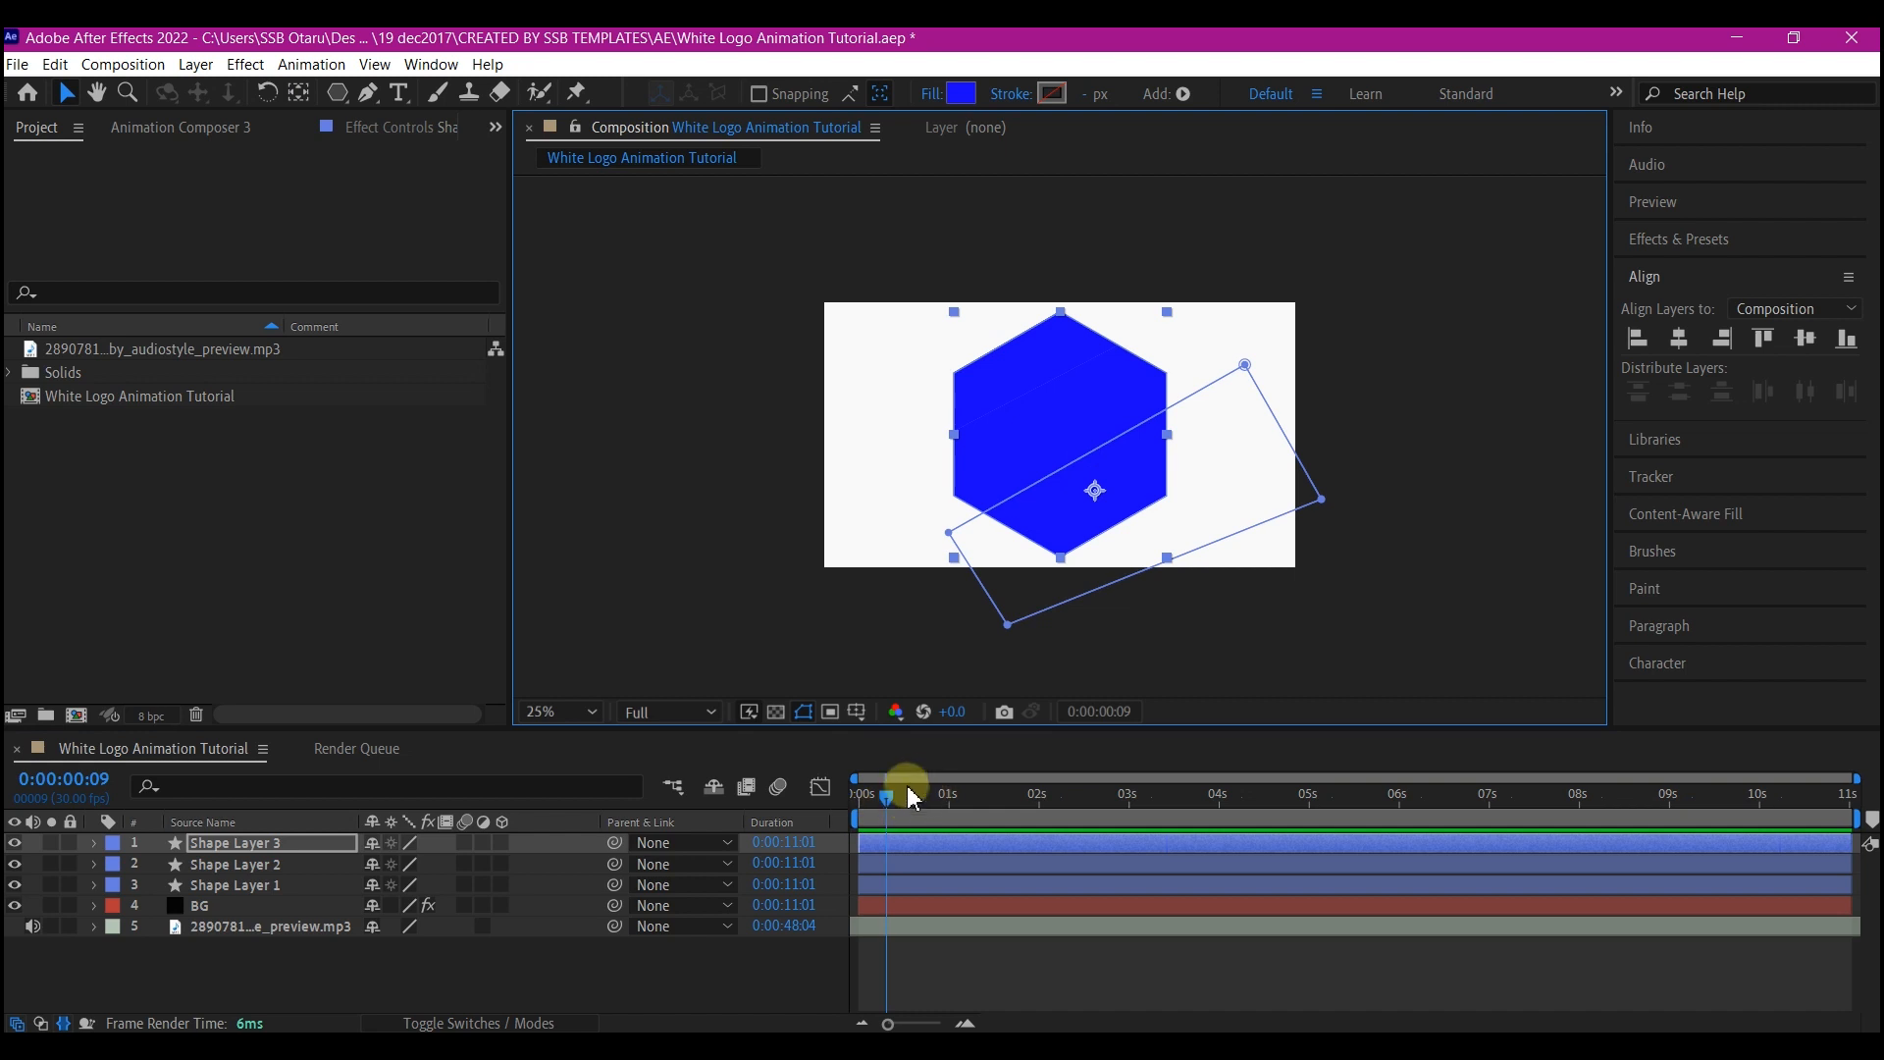
Add Position keyframes to Shape Layer 3 and Shape Layer 1 at 0:00:01:01.
{"action": "left_click", "coordinate": [951, 799]}
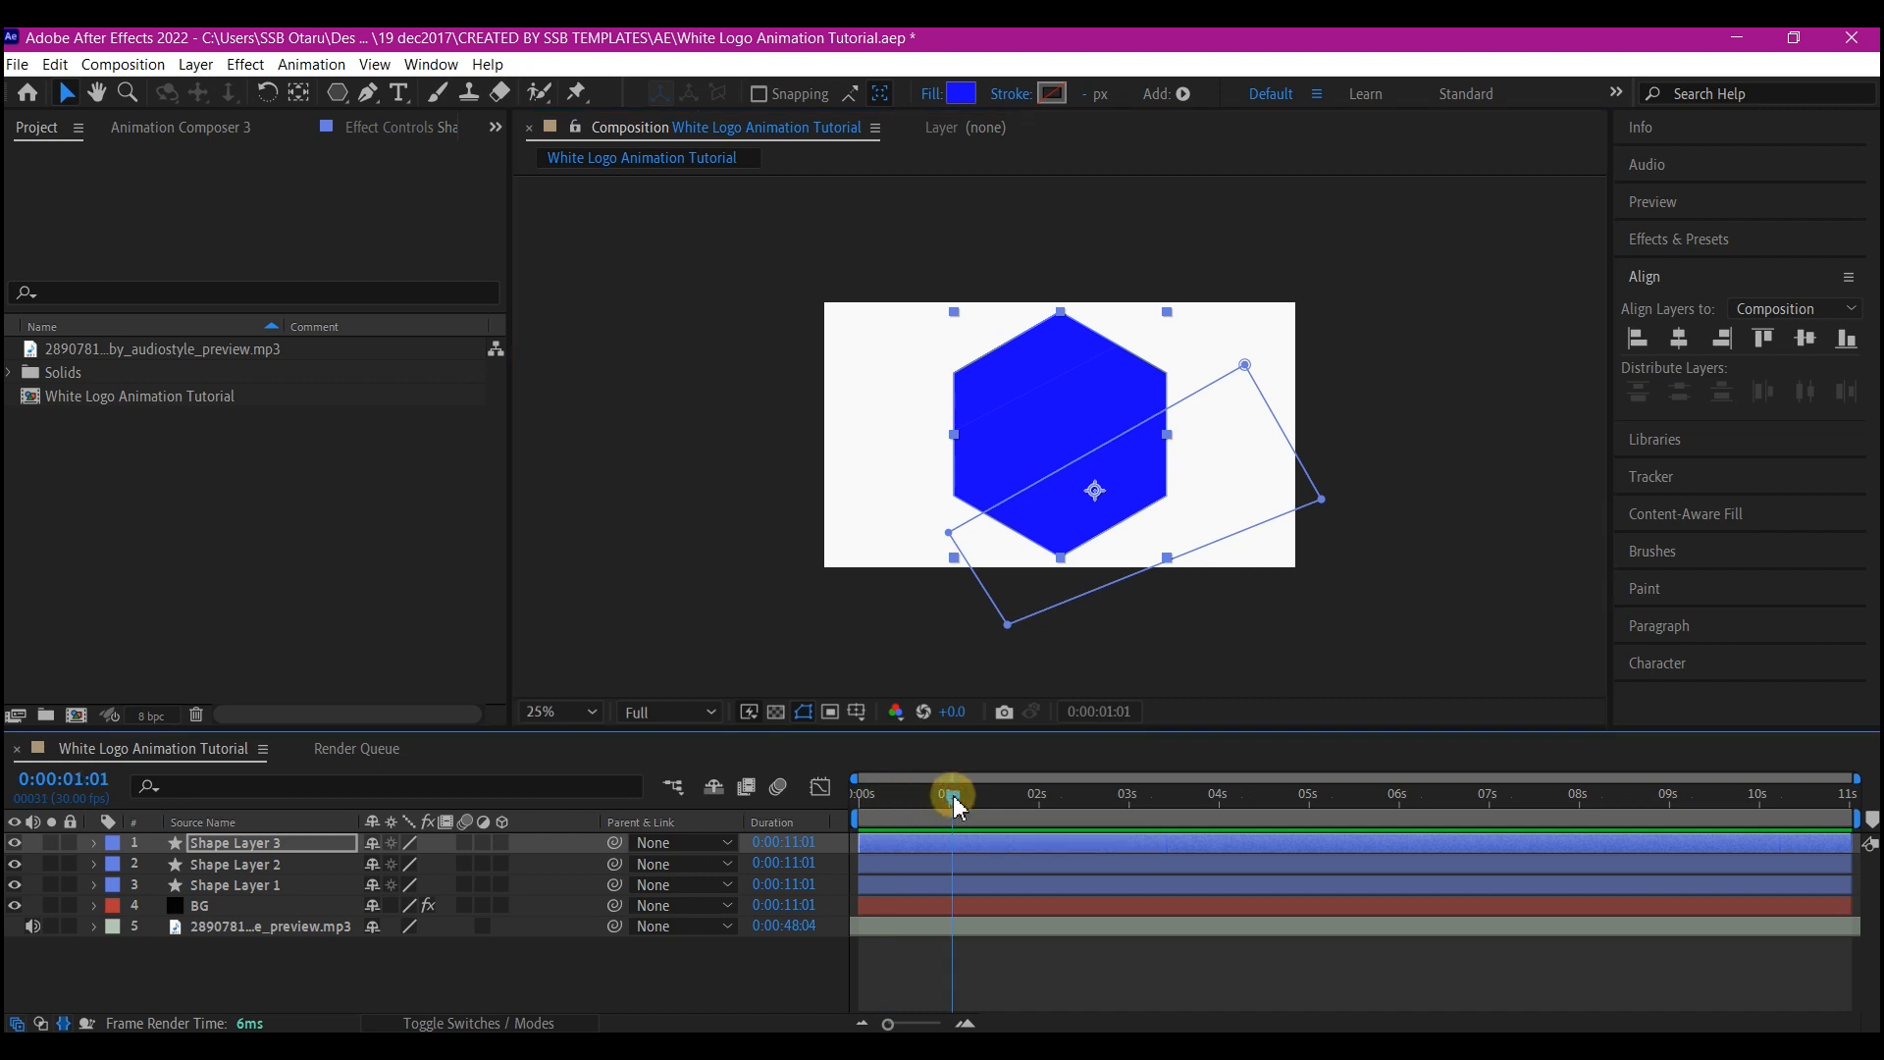
{"action": "left_click", "coordinate": [258, 843]}
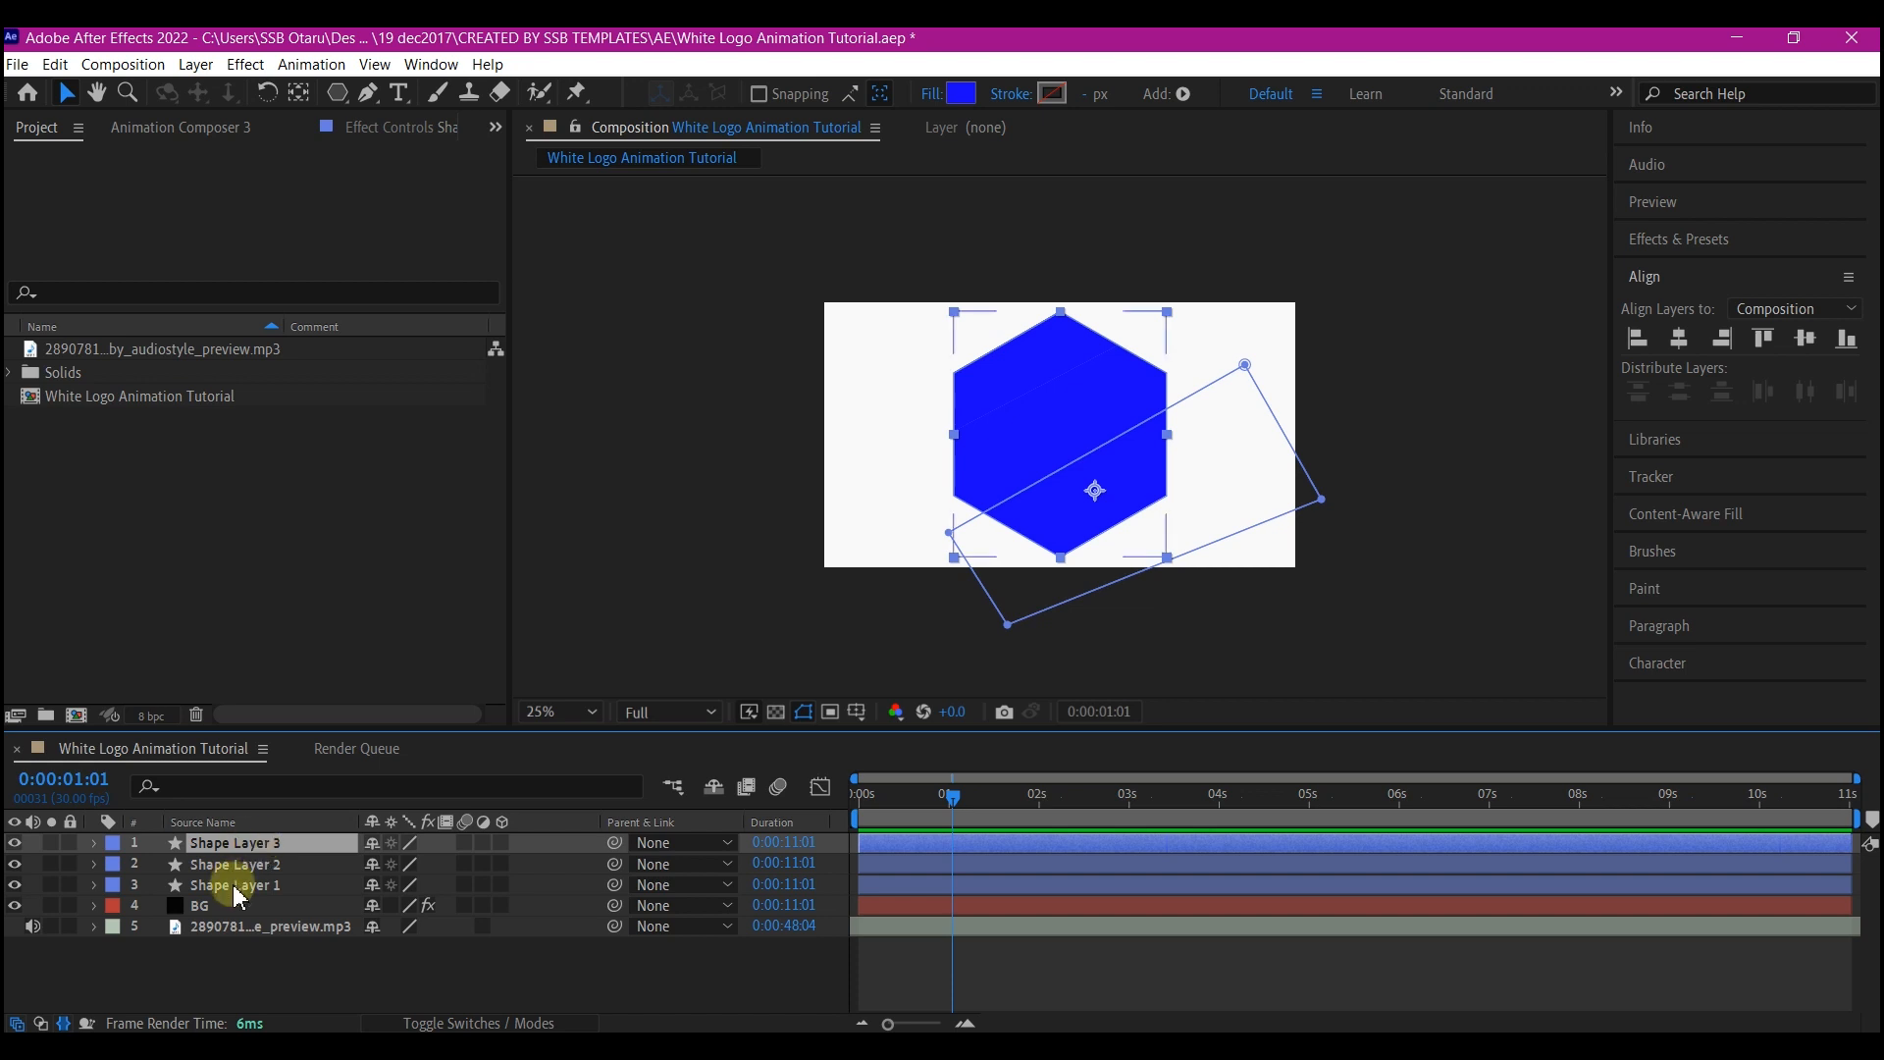
{"action": "left_click", "coordinate": [236, 886], "text": "ctrl"}
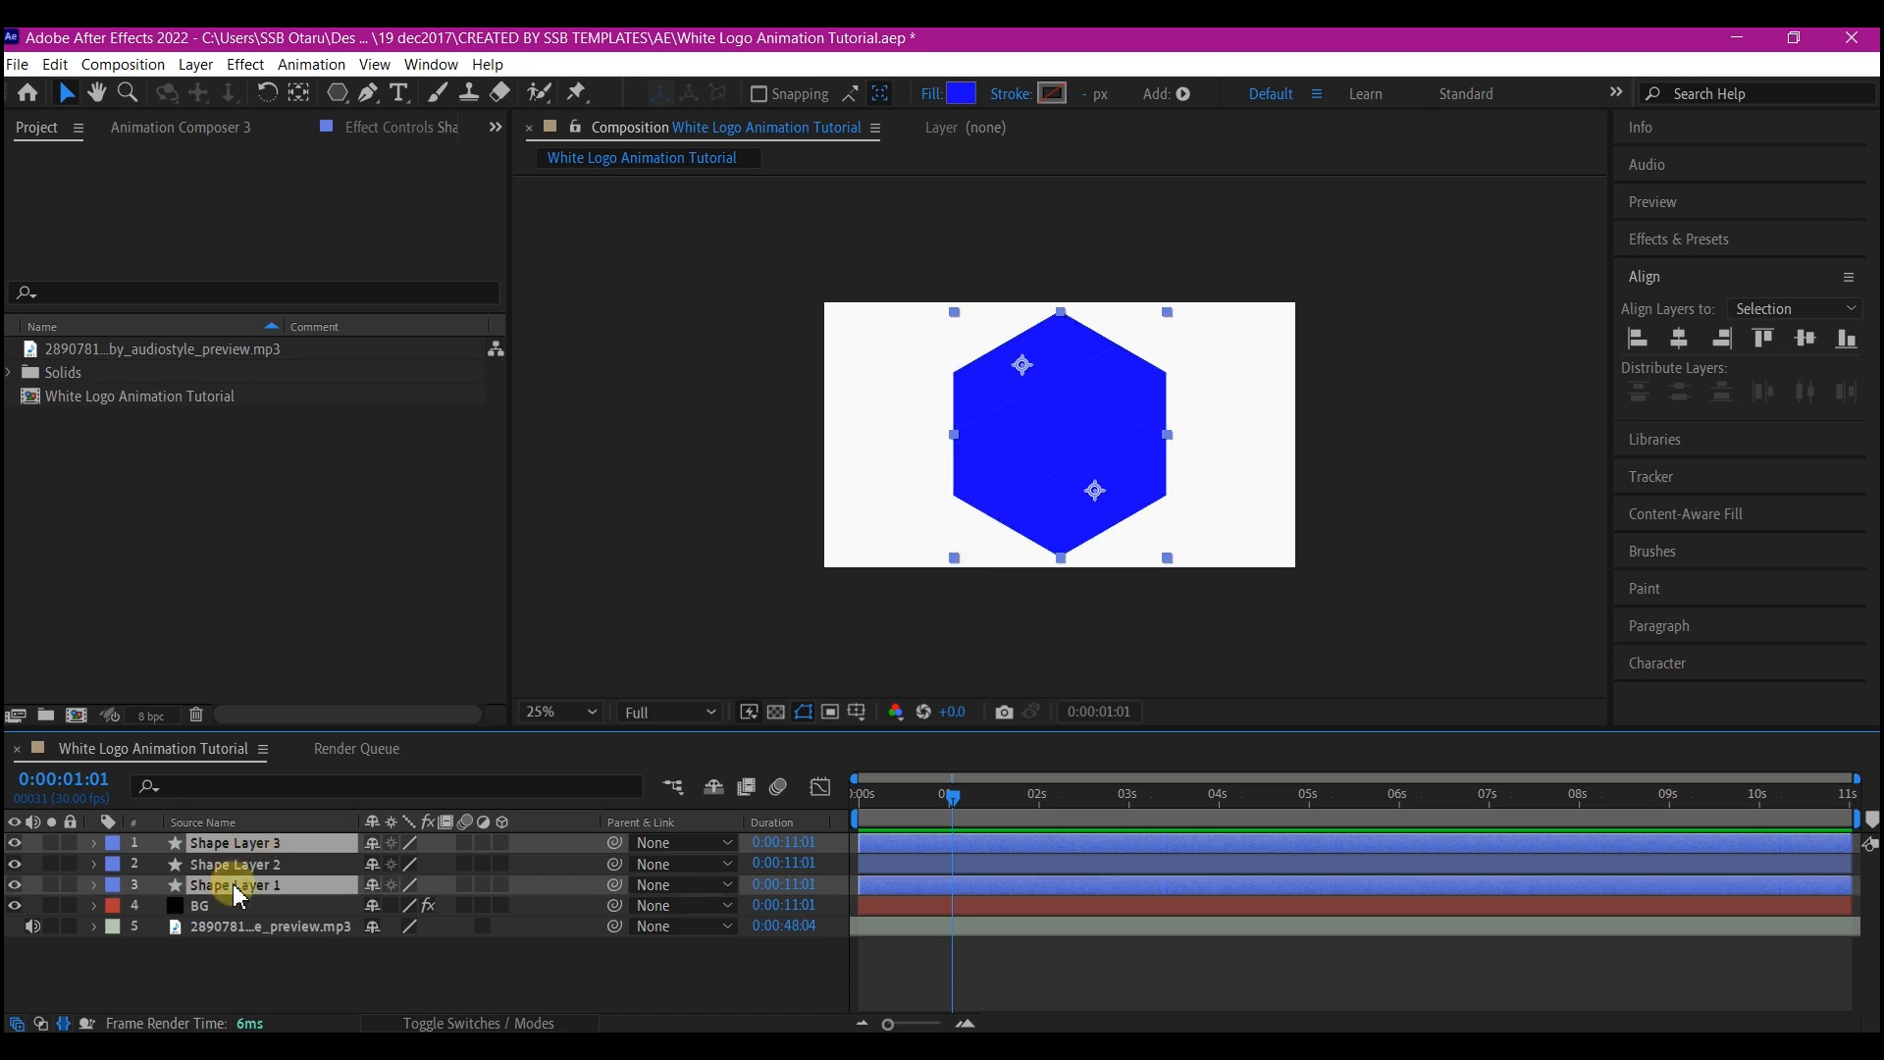
{"action": "key", "text": "p"}
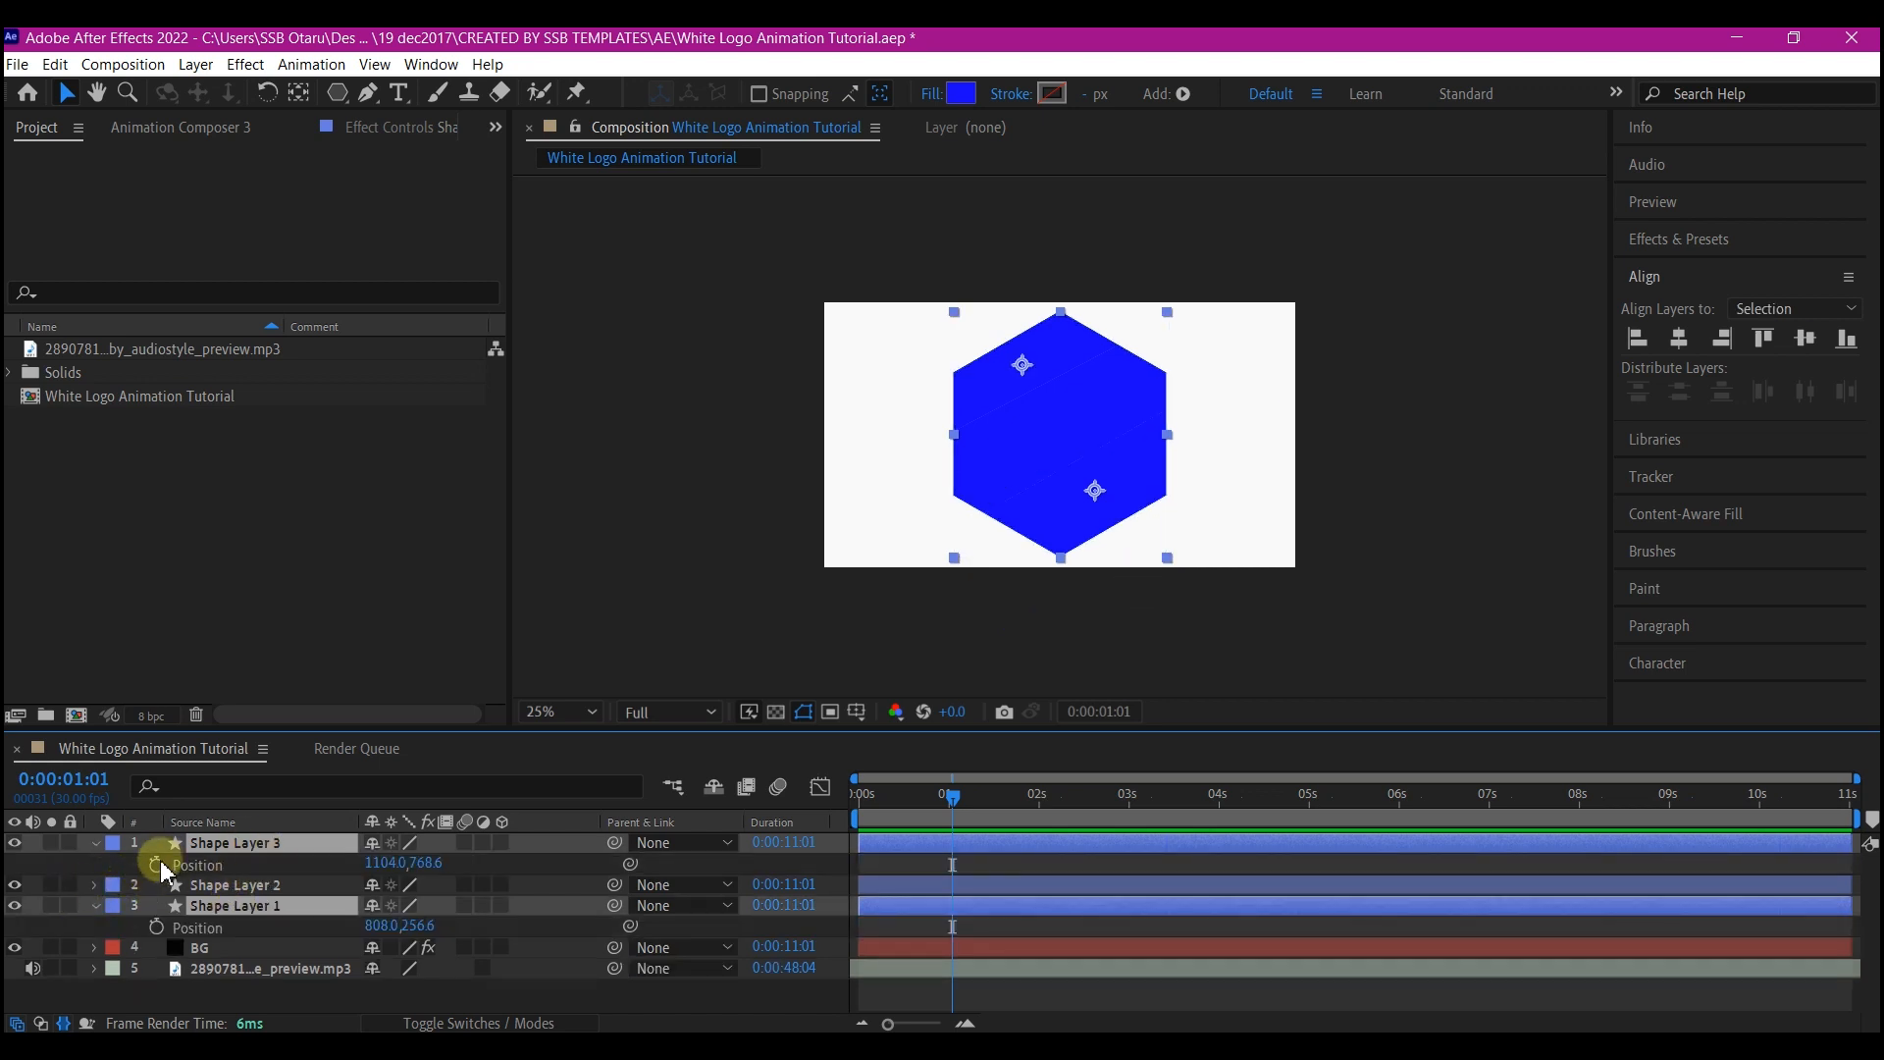
{"action": "left_click", "coordinate": [156, 863]}
Add a Scale keyframe to Shape Layer 2 at 0:00:01:01.
{"action": "left_click", "coordinate": [240, 889]}
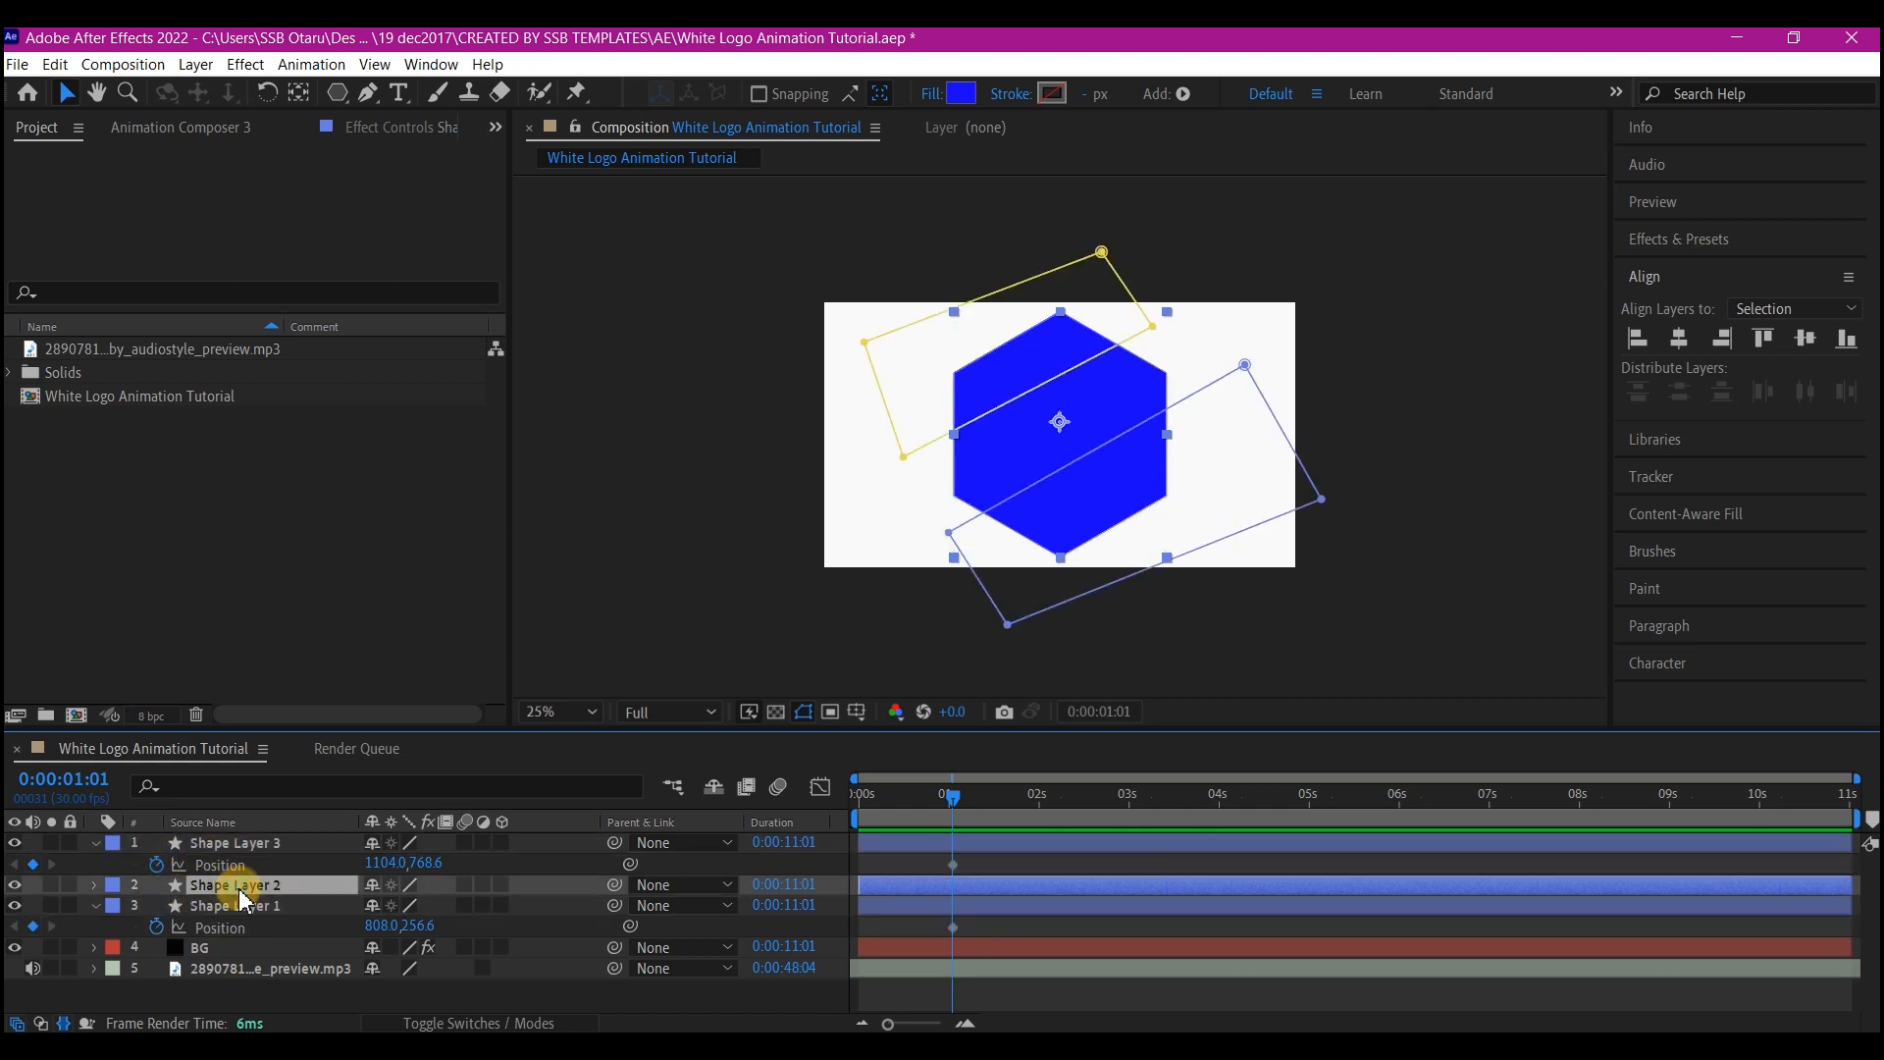
{"action": "key", "text": "s"}
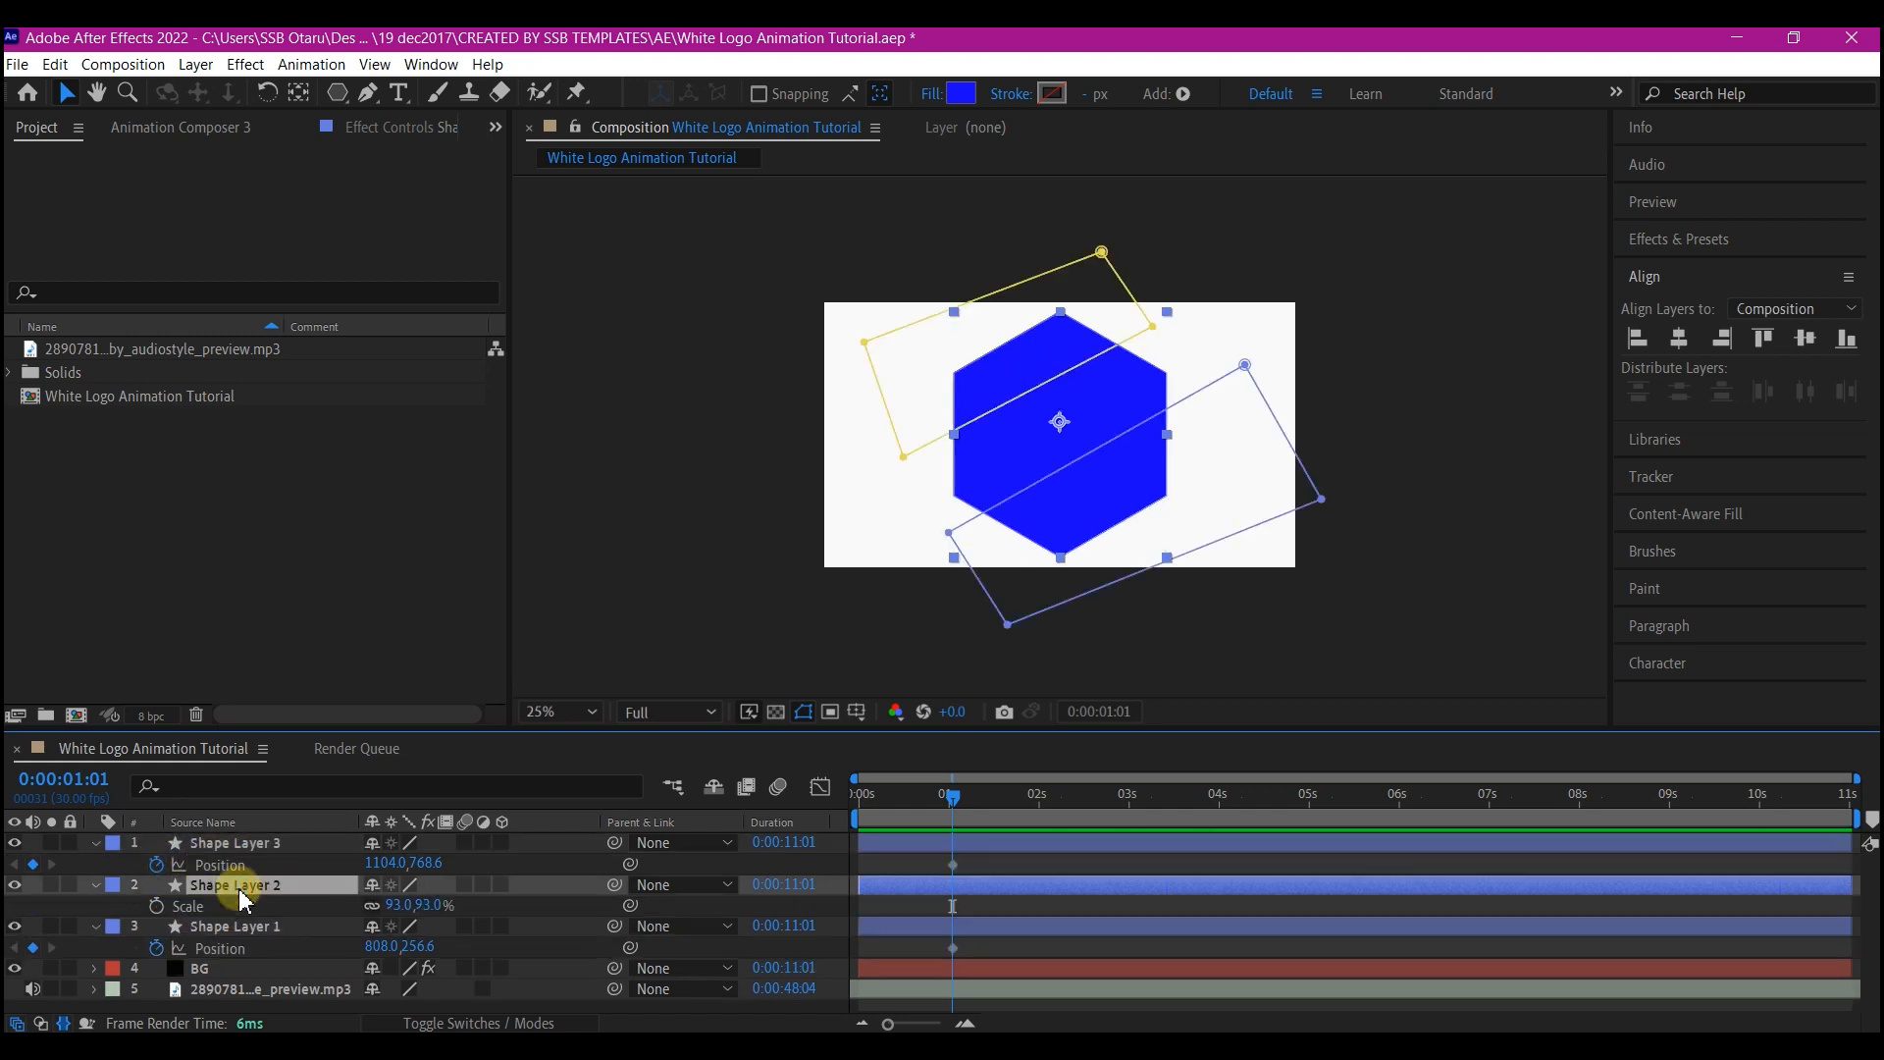
{"action": "left_click", "coordinate": [157, 906]}
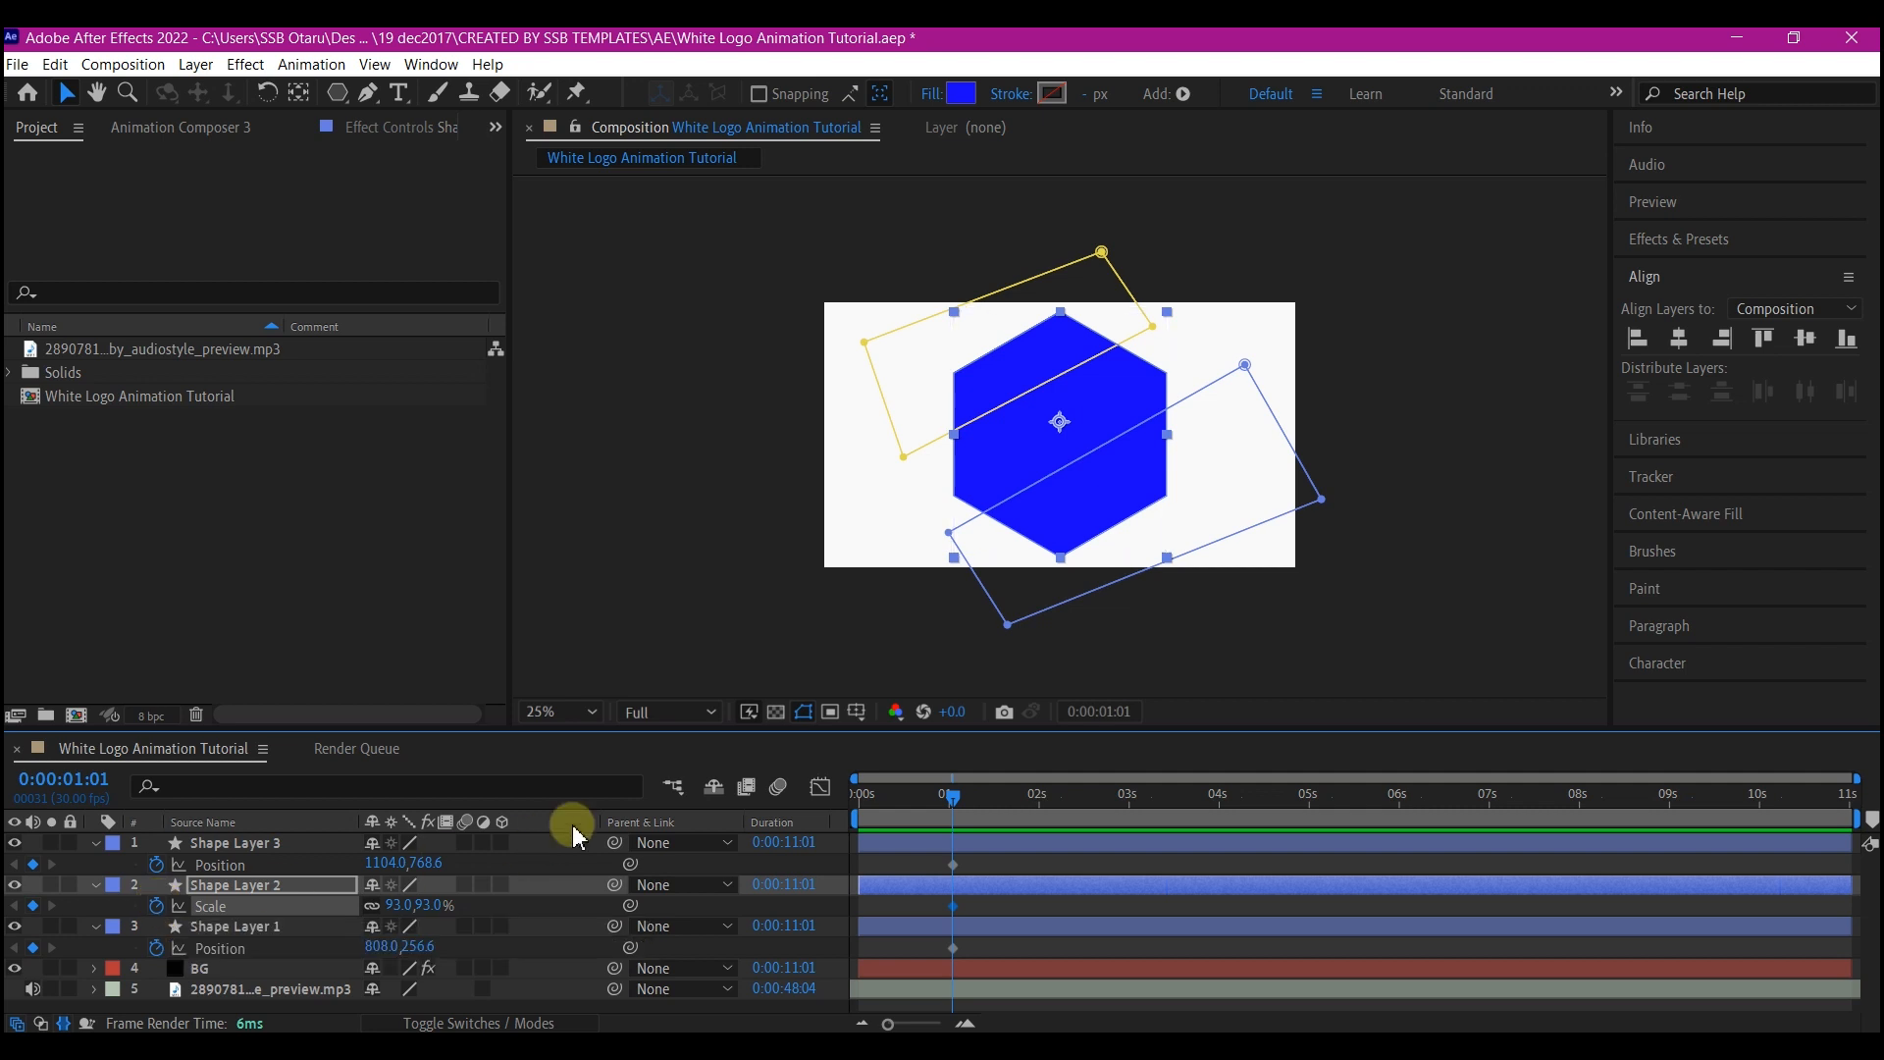
Set Shape Layer 2's Scale to 0% at 0:00:00:00.
{"action": "left_click_drag", "start_coordinate": [897, 793], "coordinate": [830, 814]}
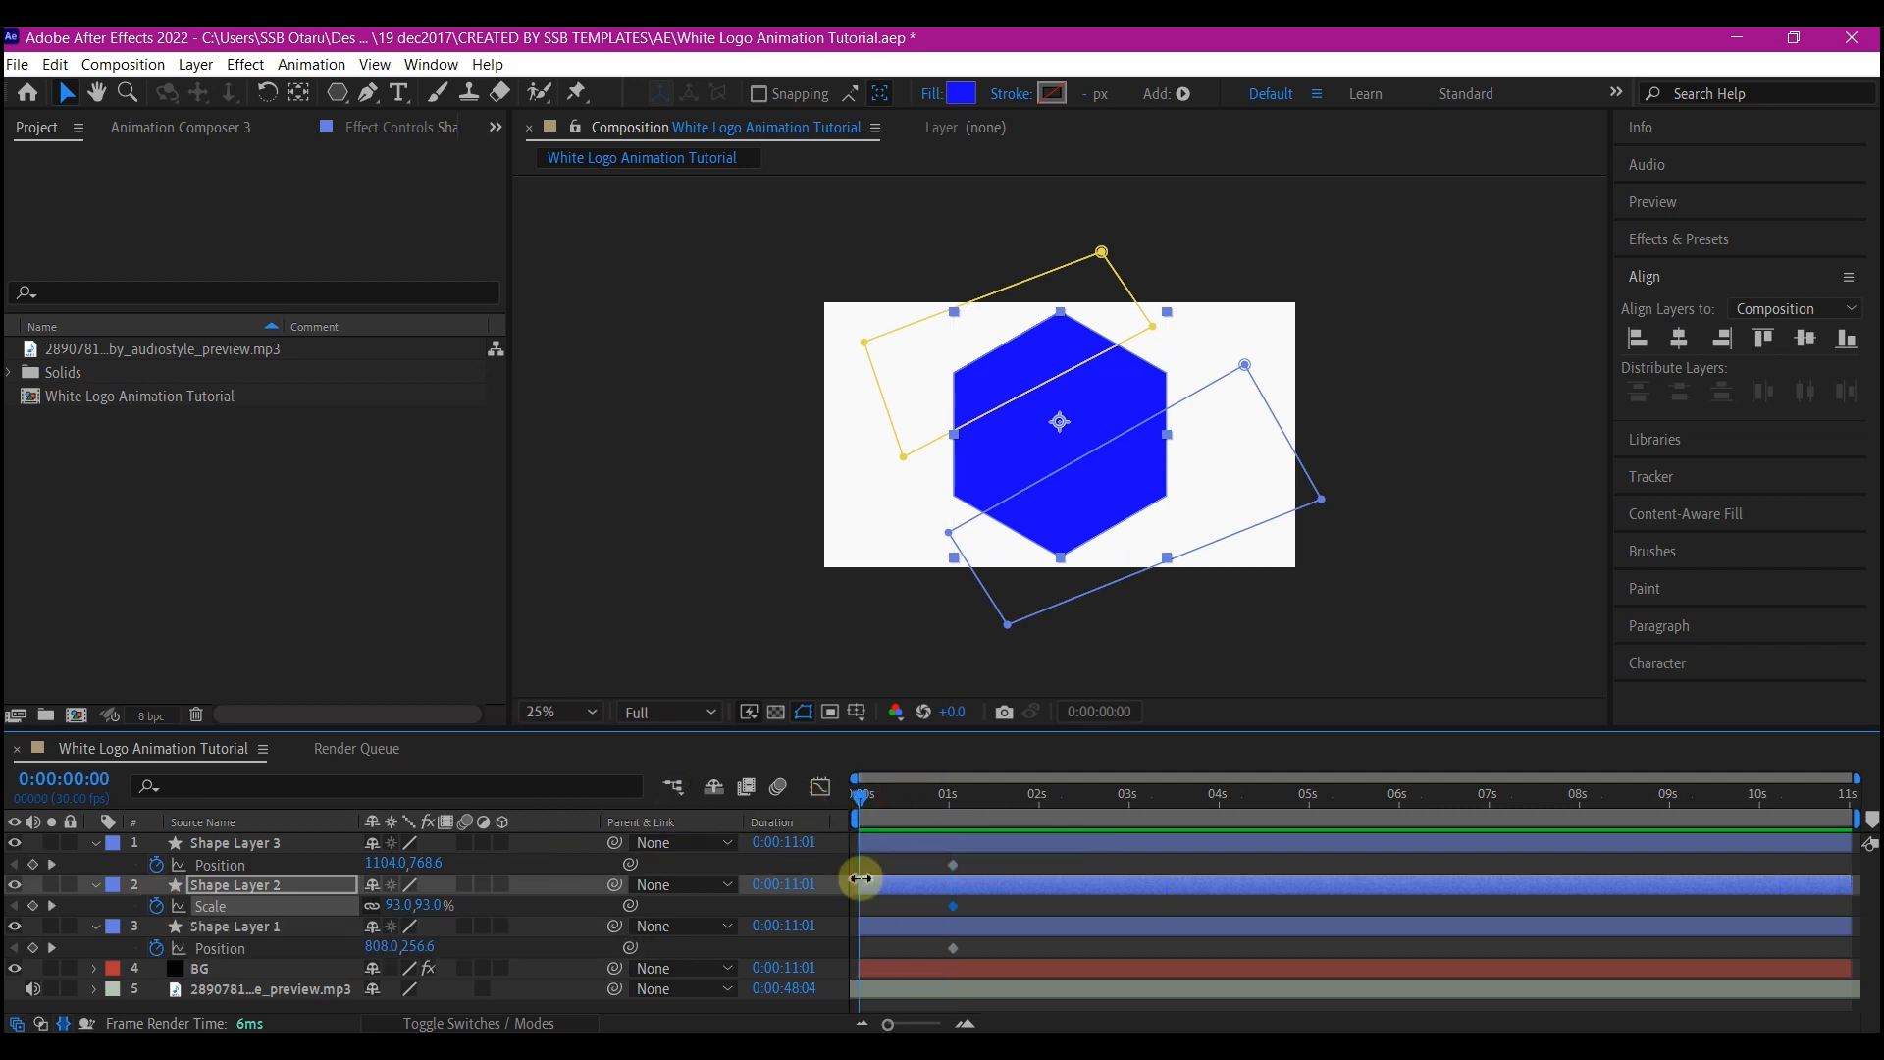
{"action": "left_click", "coordinate": [876, 885]}
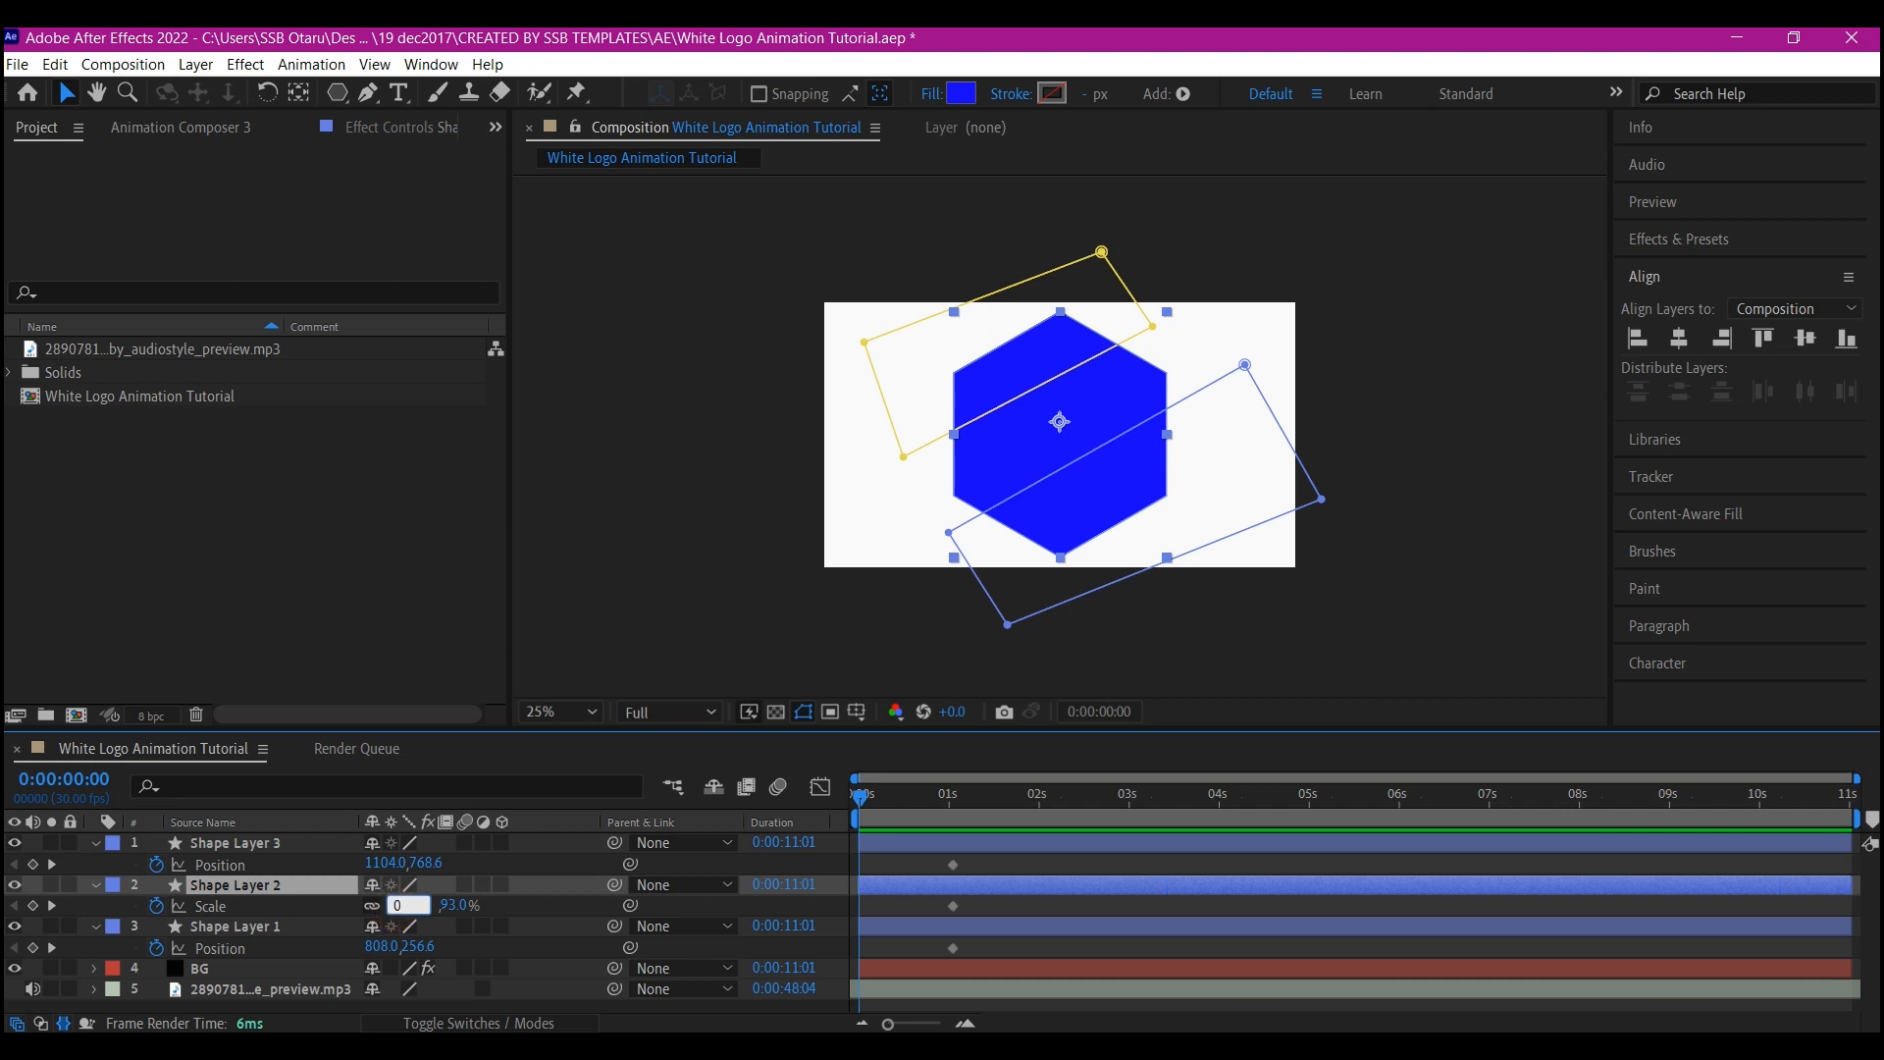
{"action": "left_click", "coordinate": [546, 910]}
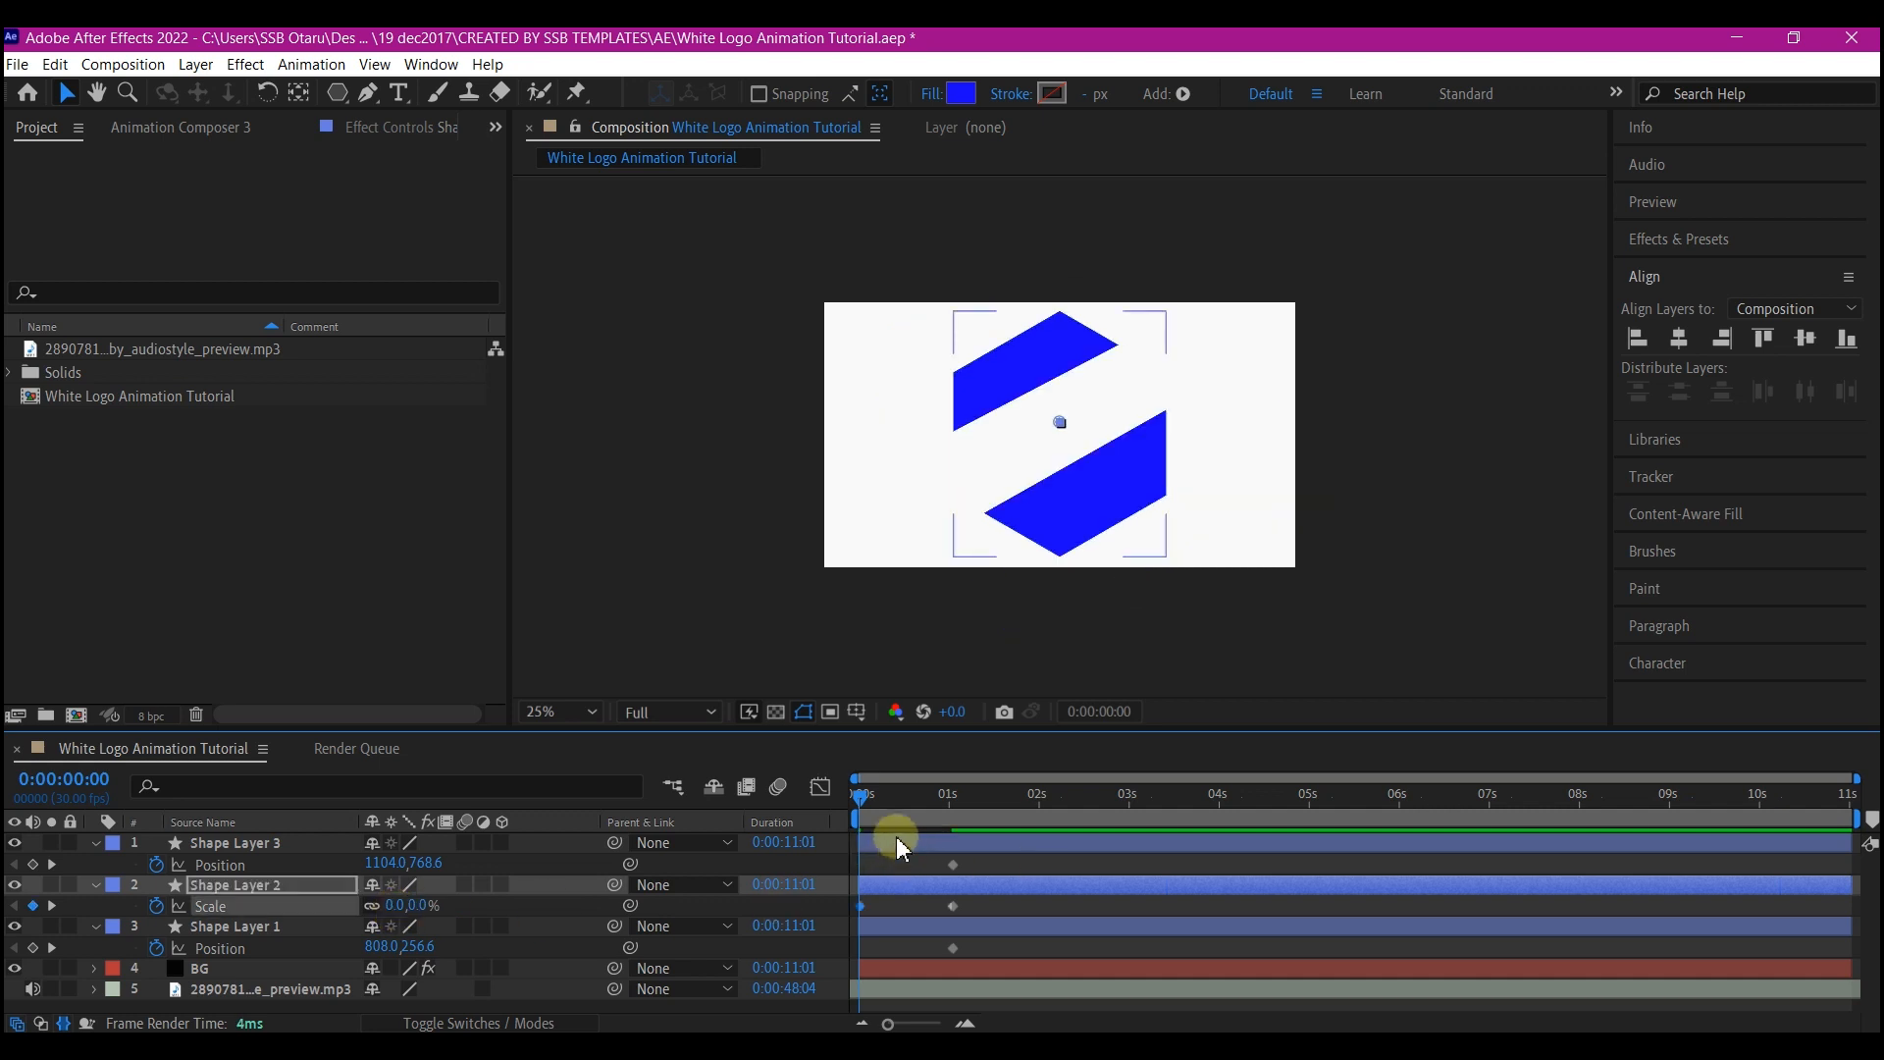
At 0:00:00:00, move Shape Layer 3 off-frame to the lower left, about -152, 1513, and Shape Layer 1 off-frame to the upper right, about 2020, -339.
{"action": "left_click", "coordinate": [239, 844]}
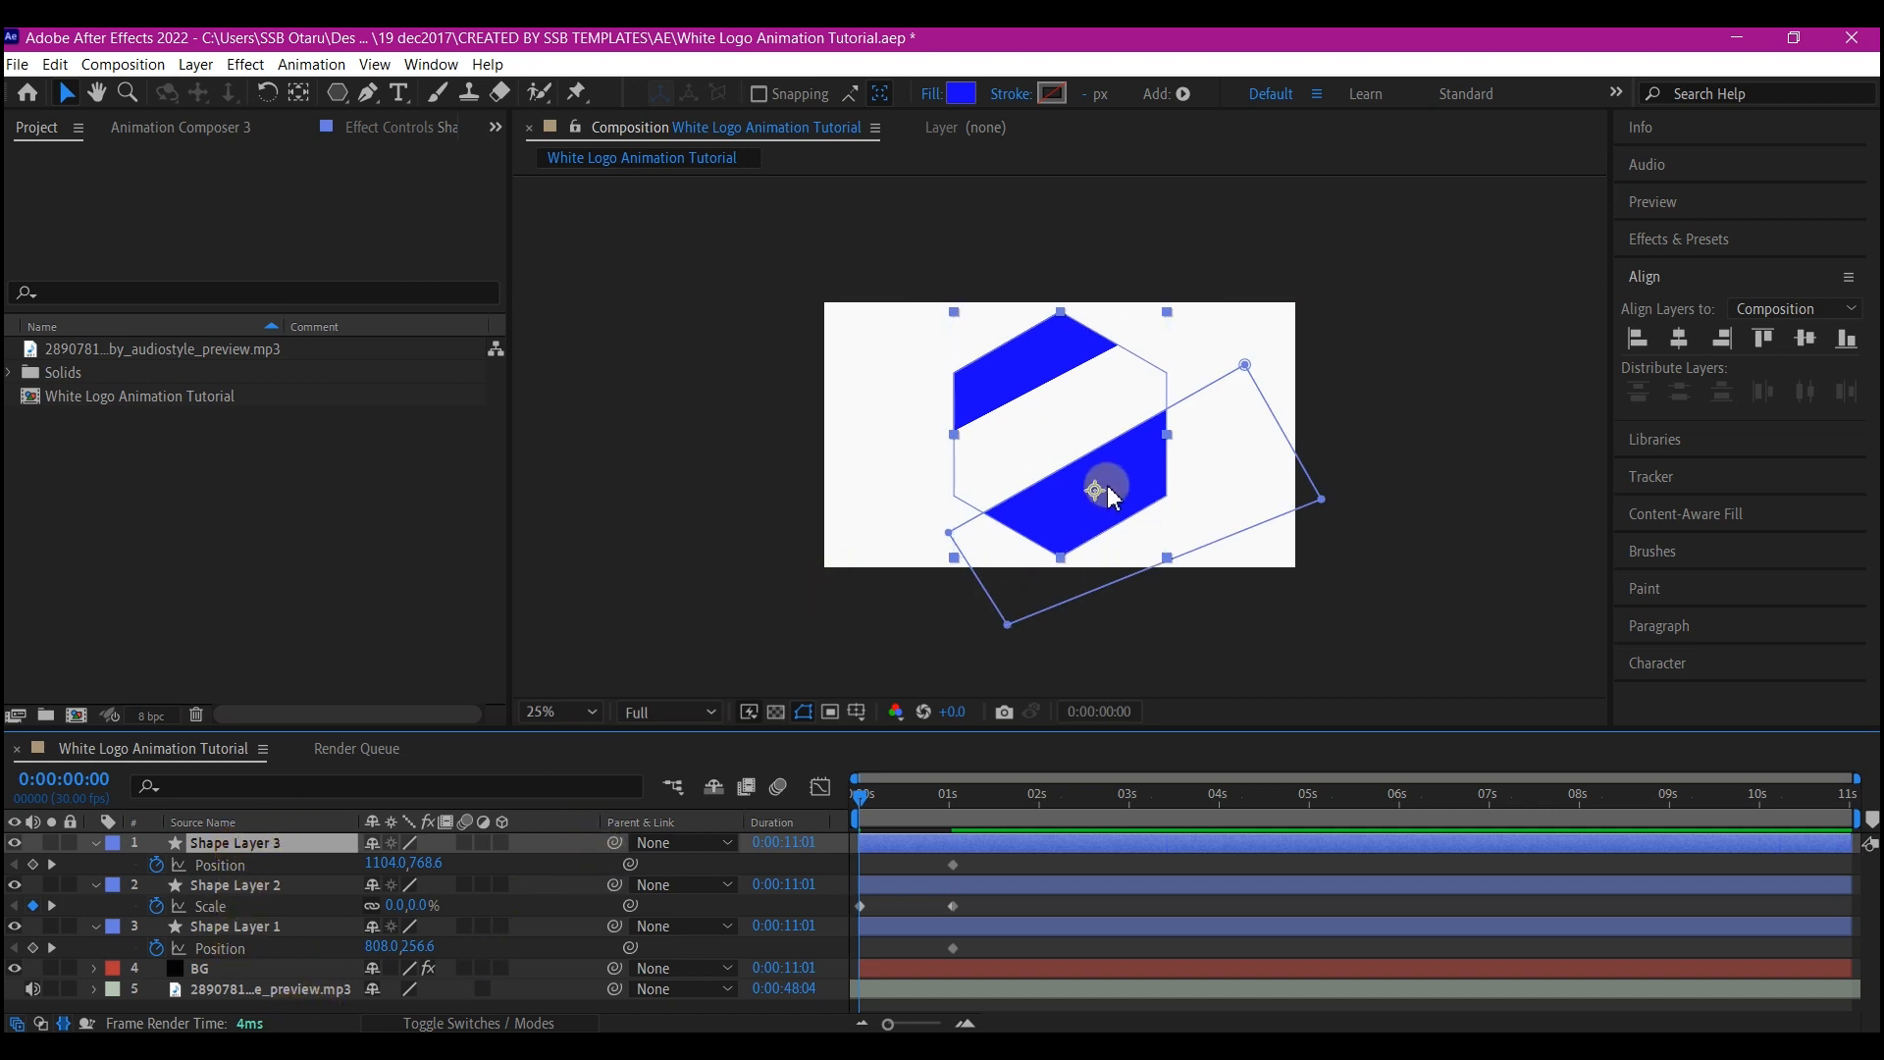
{"action": "left_click_drag", "start_coordinate": [1096, 493], "coordinate": [785, 673]}
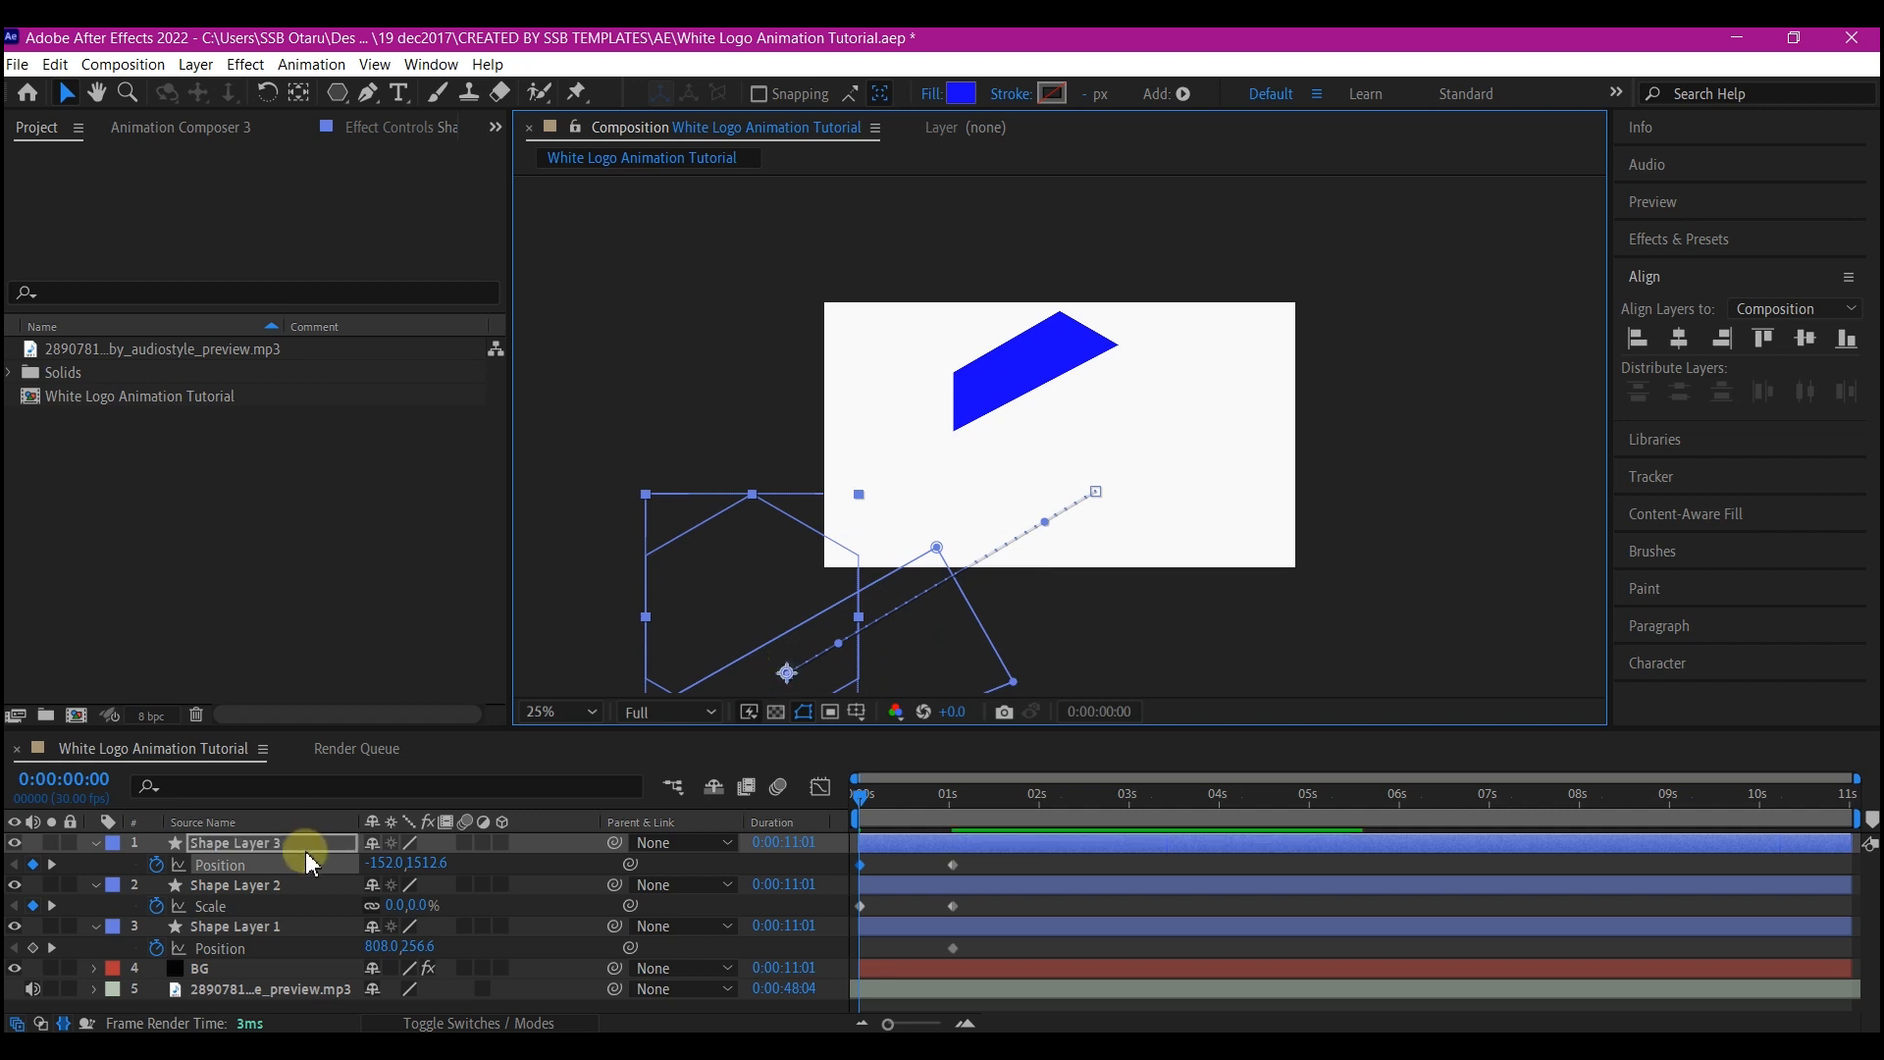
{"action": "left_click", "coordinate": [210, 928]}
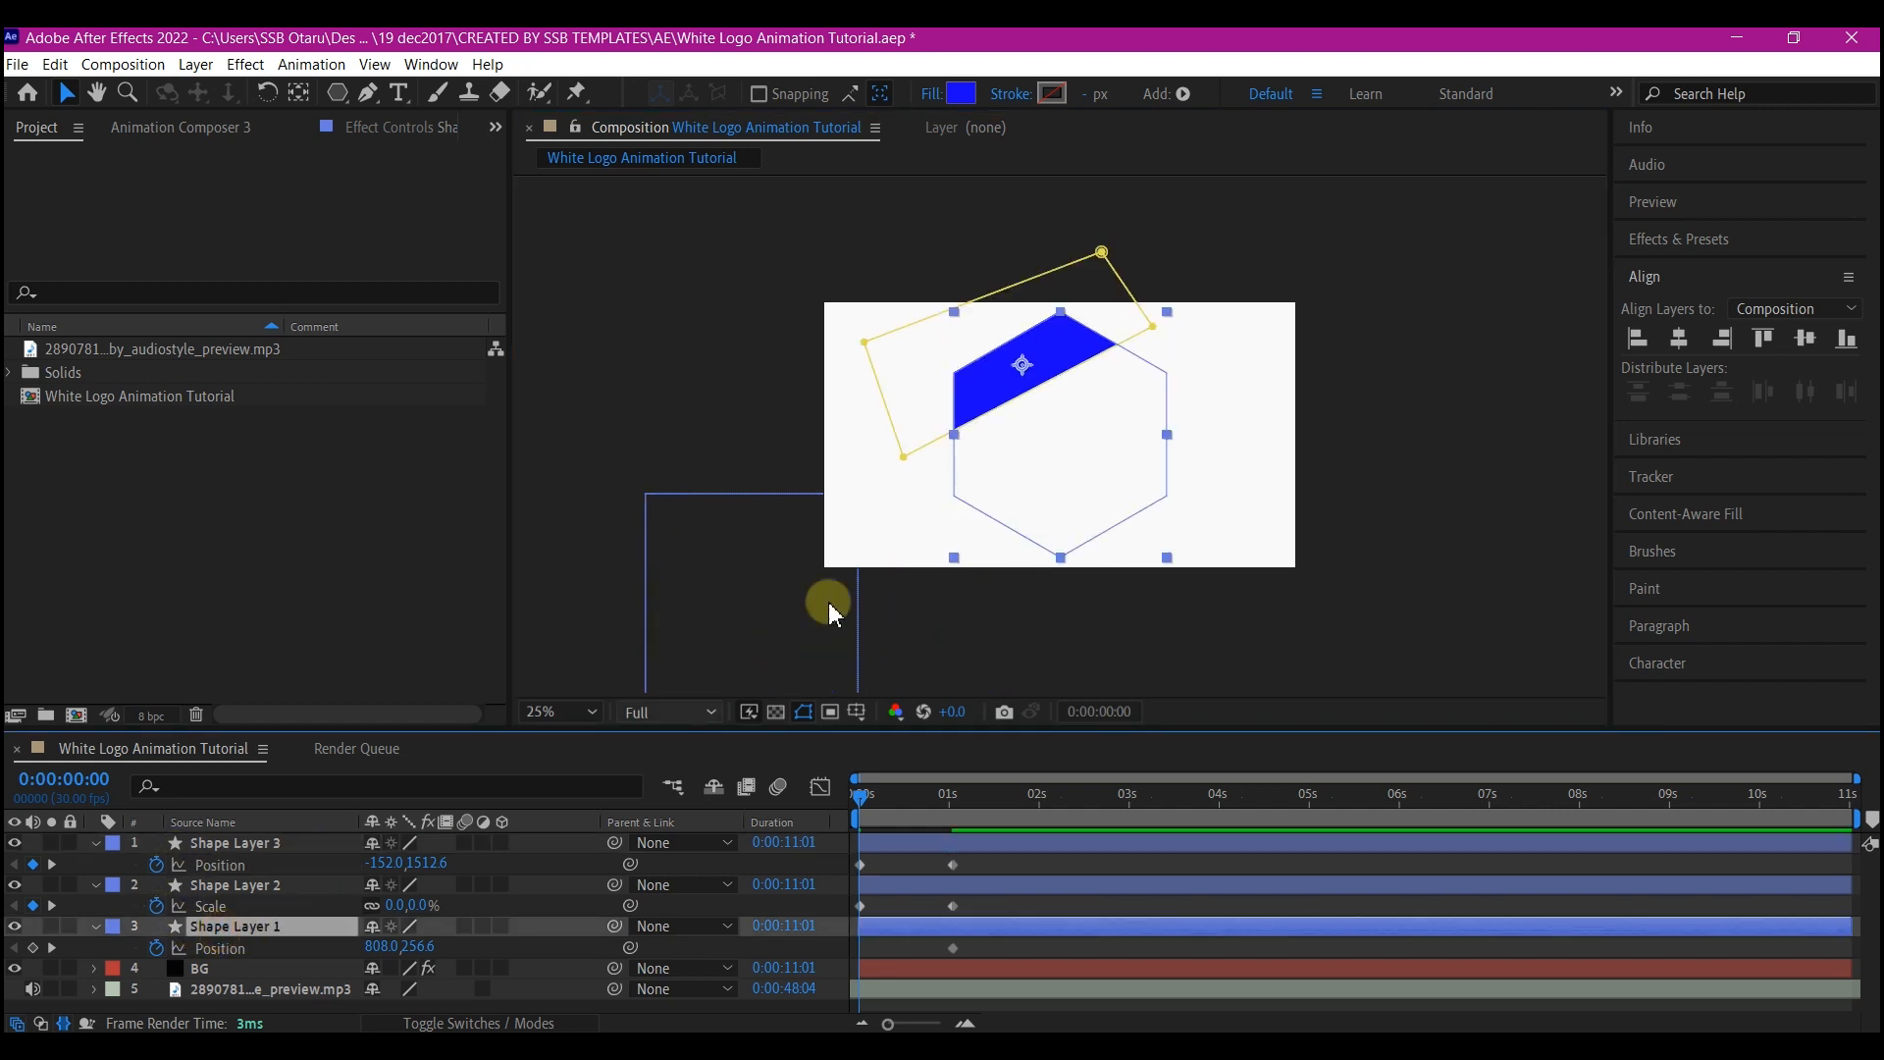
{"action": "left_click_drag", "start_coordinate": [1025, 365], "coordinate": [1249, 252]}
Shorten the work area to end a little past 3 seconds and preview the animation.
{"action": "left_click_drag", "start_coordinate": [1858, 817], "coordinate": [841, 812]}
{"action": "key", "text": "space"}
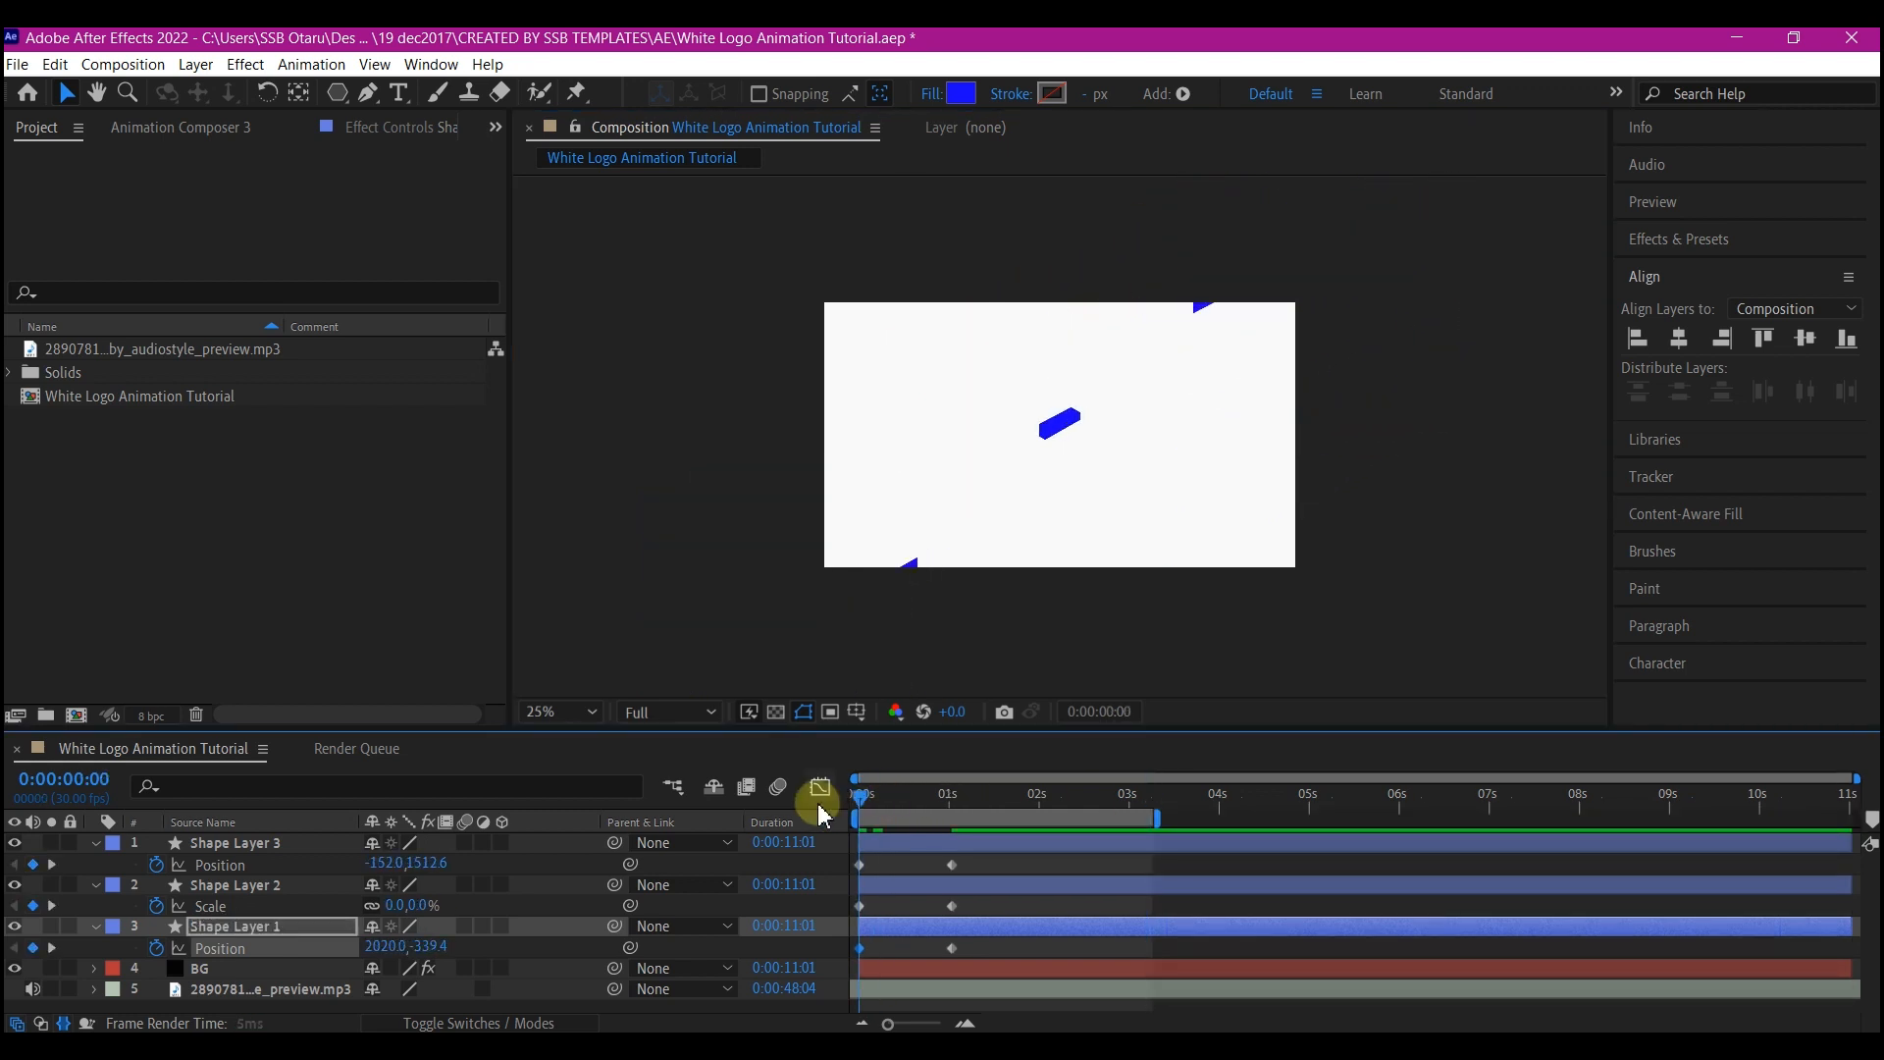
{"action": "key", "text": "space"}
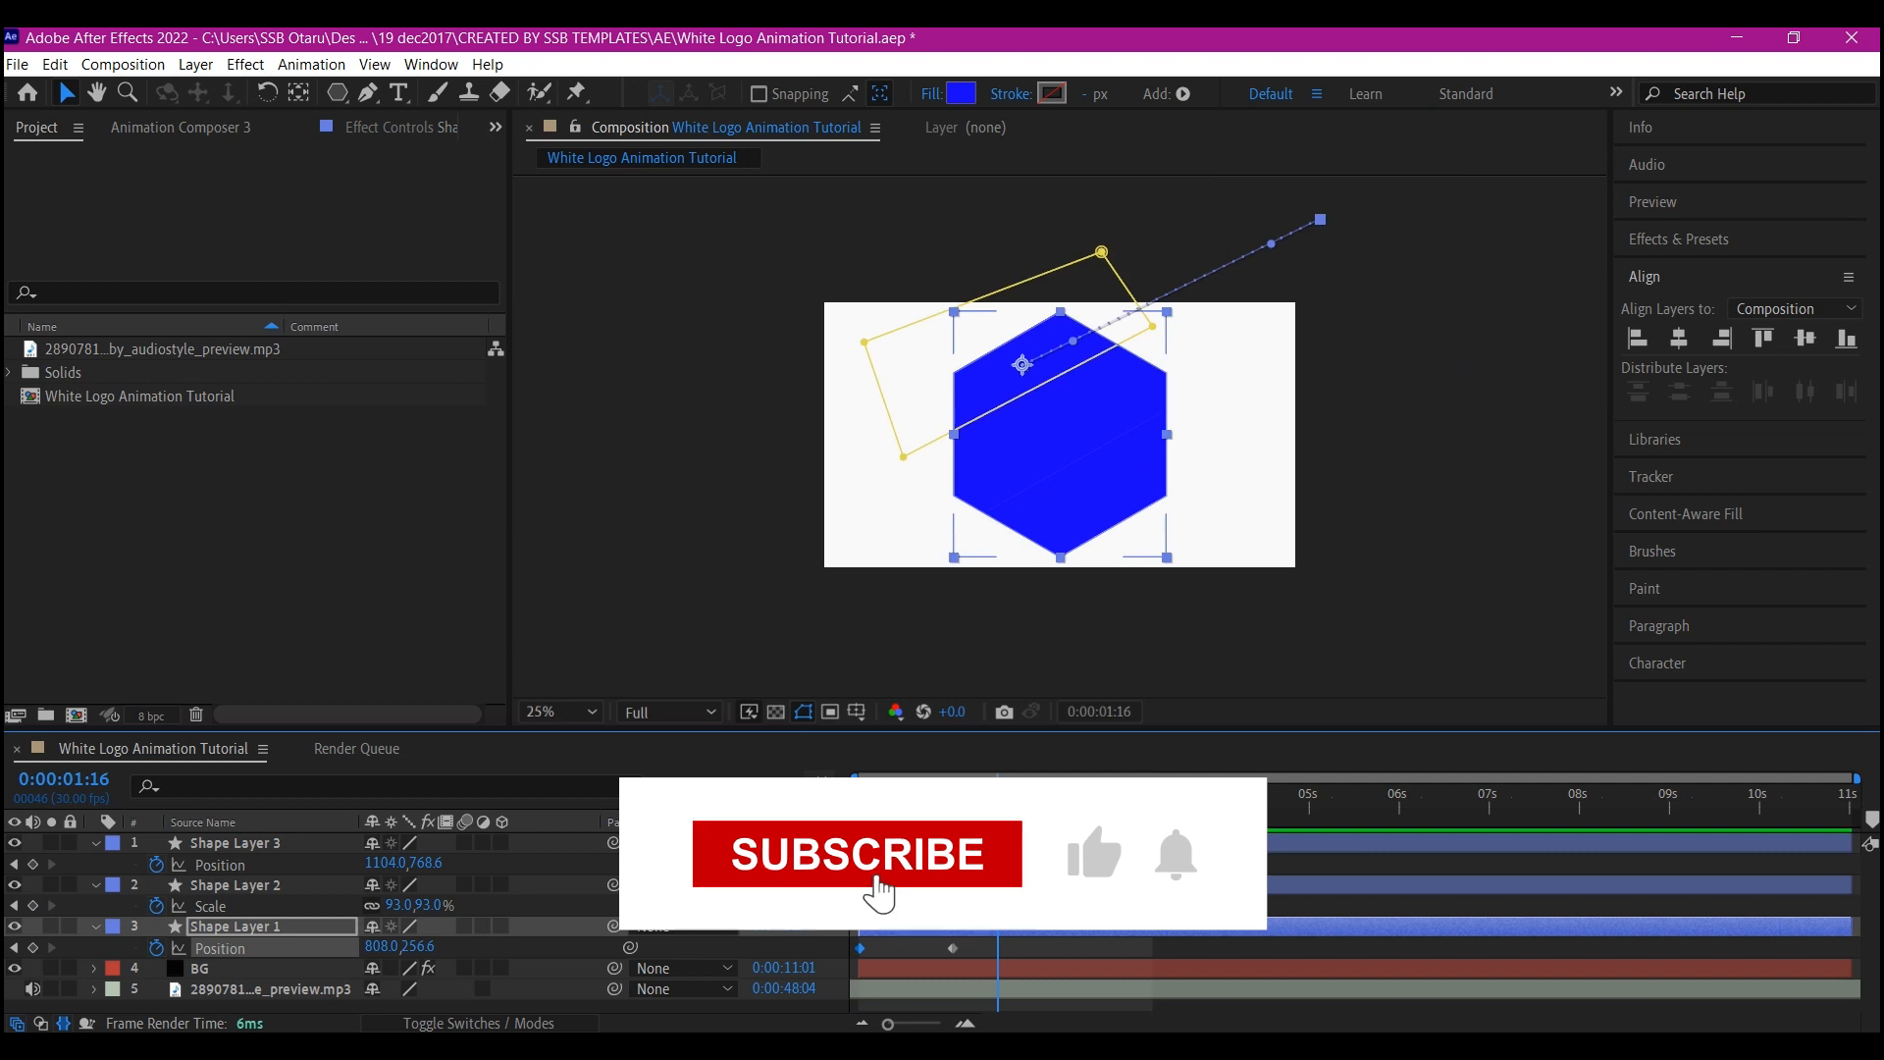
Apply Easy Ease to all Position and Scale keyframes on the three shape layers.
{"action": "key", "text": "F2"}
{"action": "left_click", "coordinate": [219, 865]}
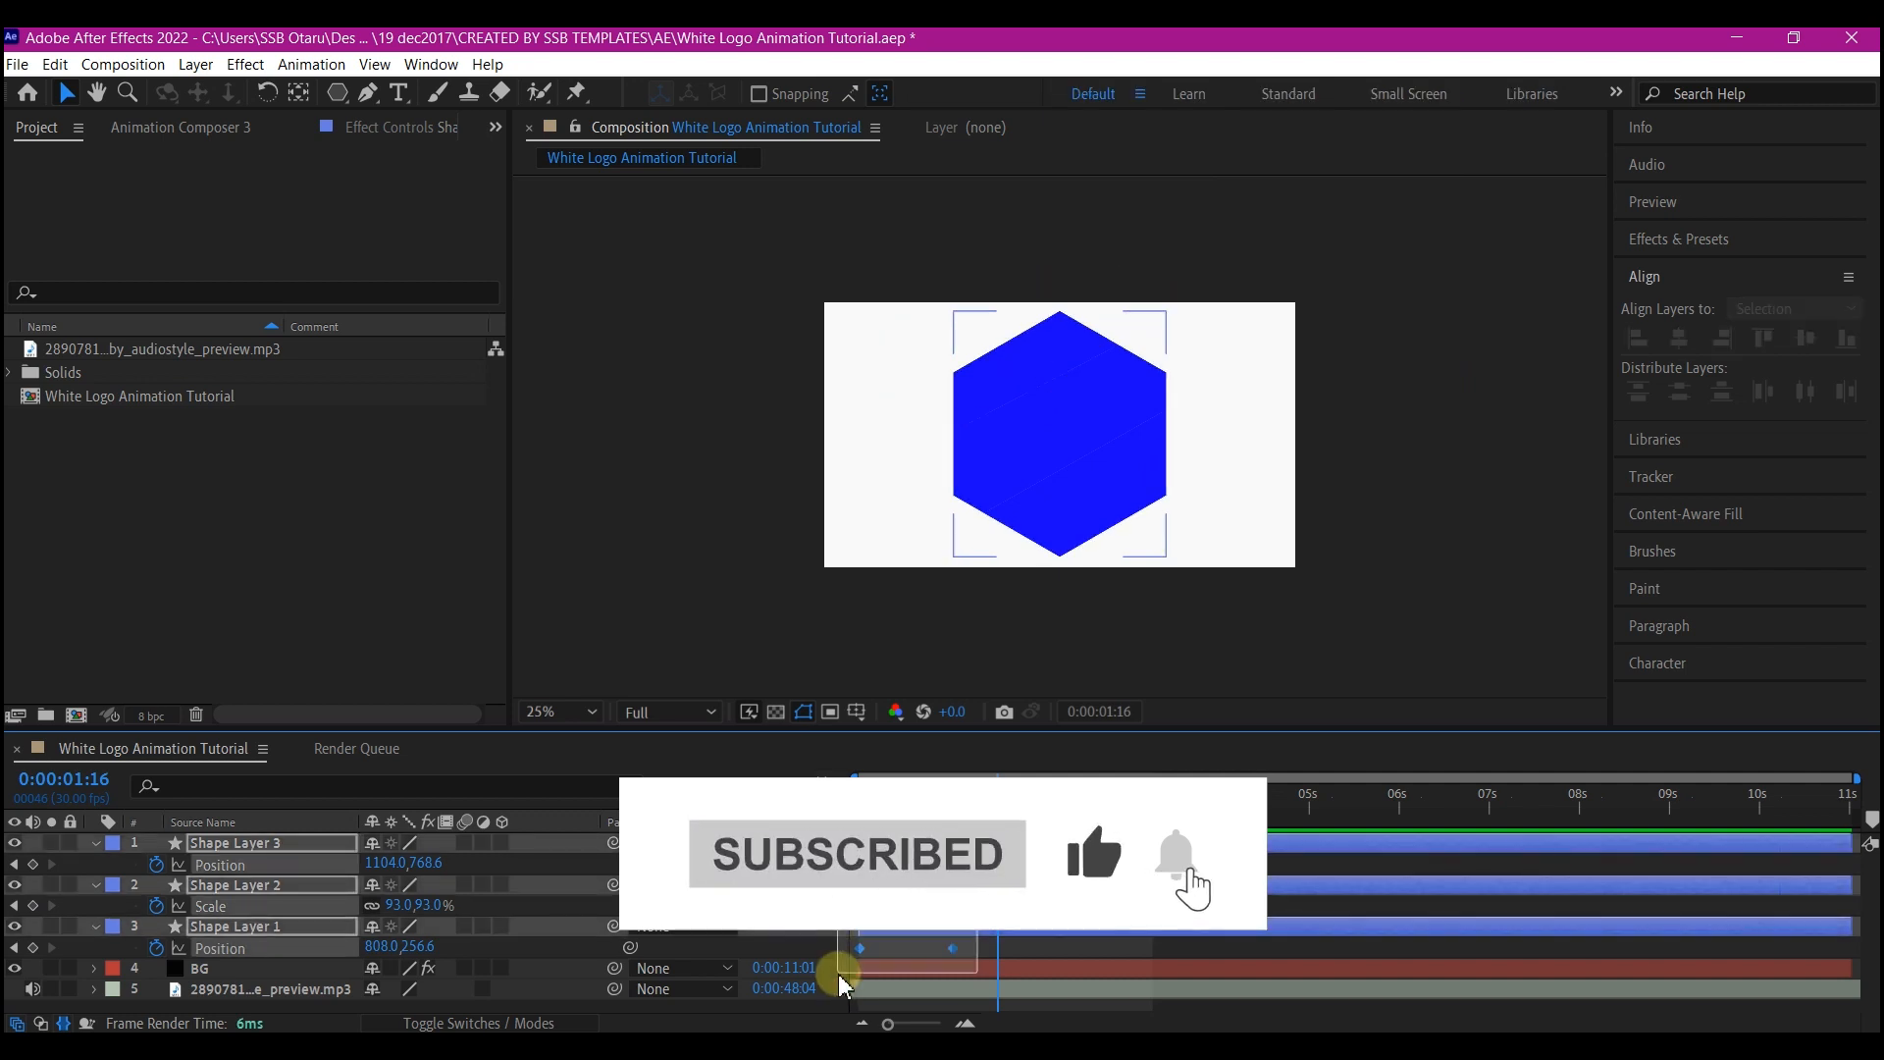
{"action": "left_click_drag", "start_coordinate": [841, 975], "coordinate": [971, 856]}
{"action": "key", "text": "F9"}
Pre-compose Shape Layers 1, 2 and 3 into a new composition named shape1, moving all attributes into it.
{"action": "left_click", "coordinate": [233, 846]}
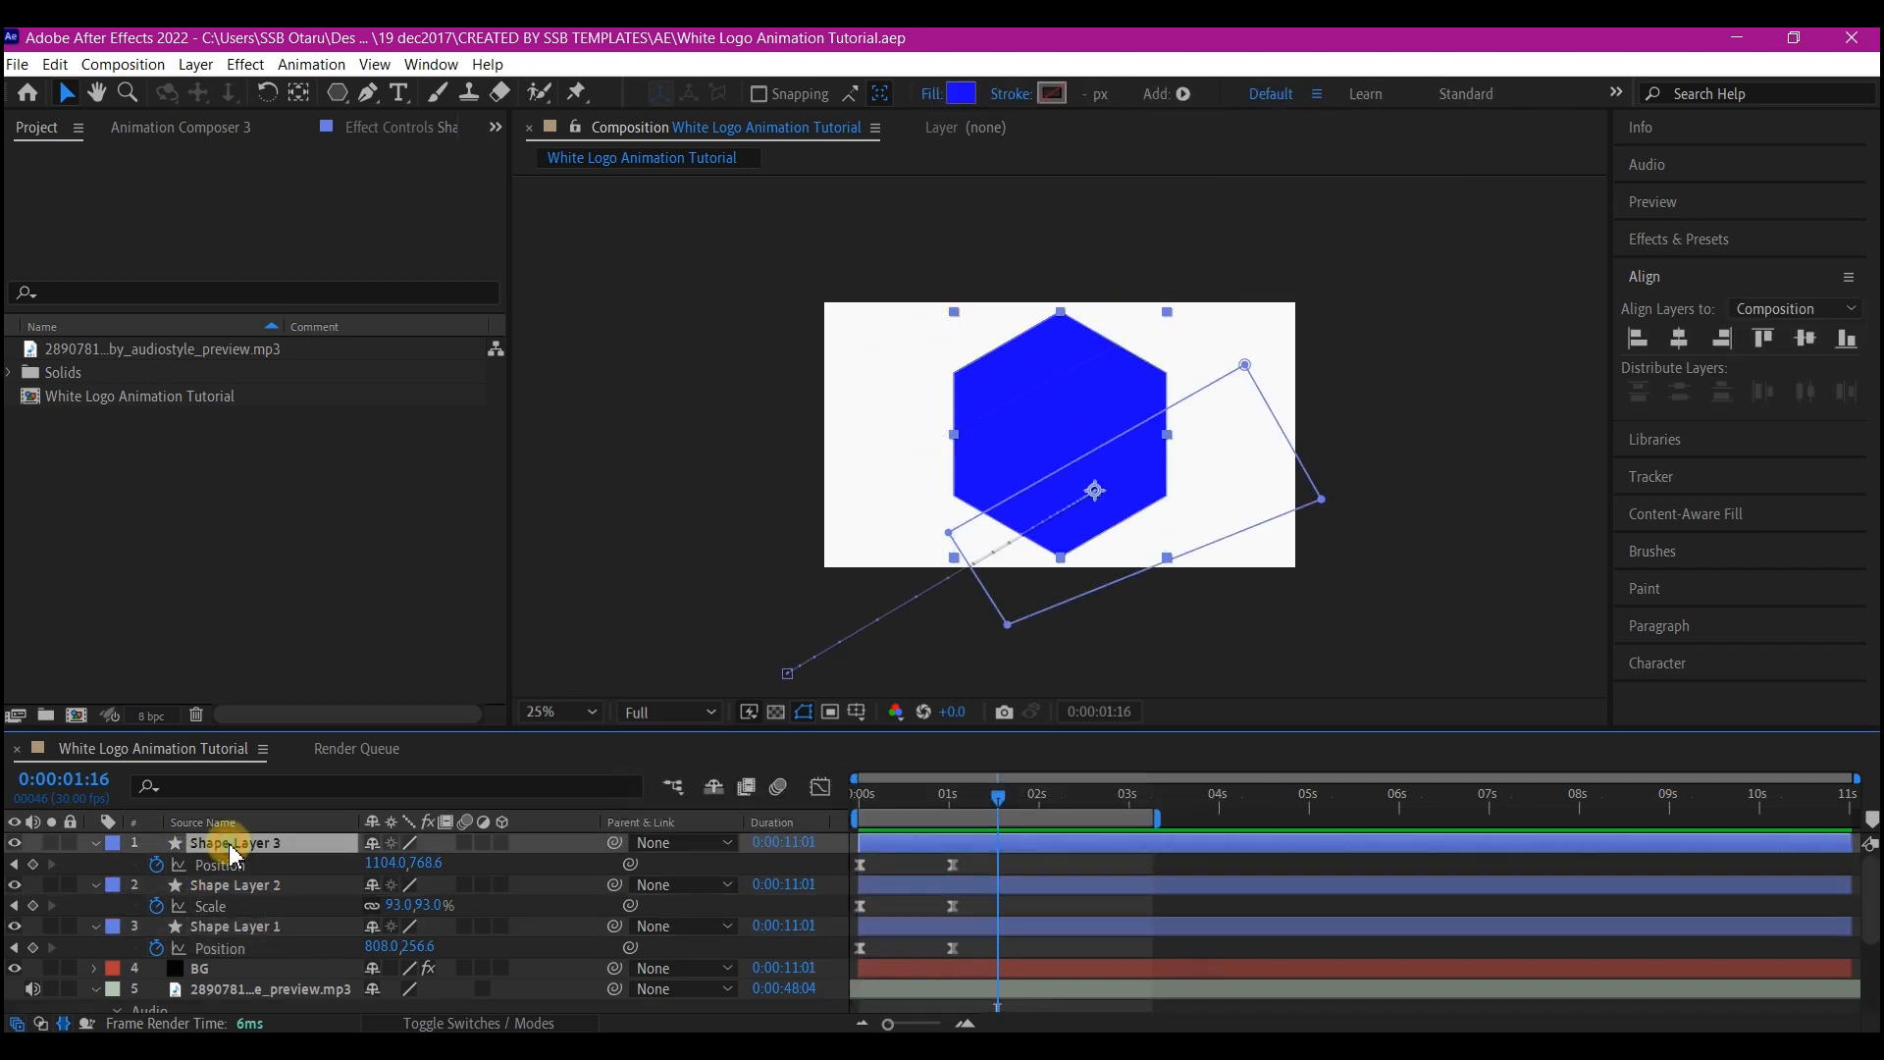
{"action": "left_click", "coordinate": [243, 928], "text": "shift"}
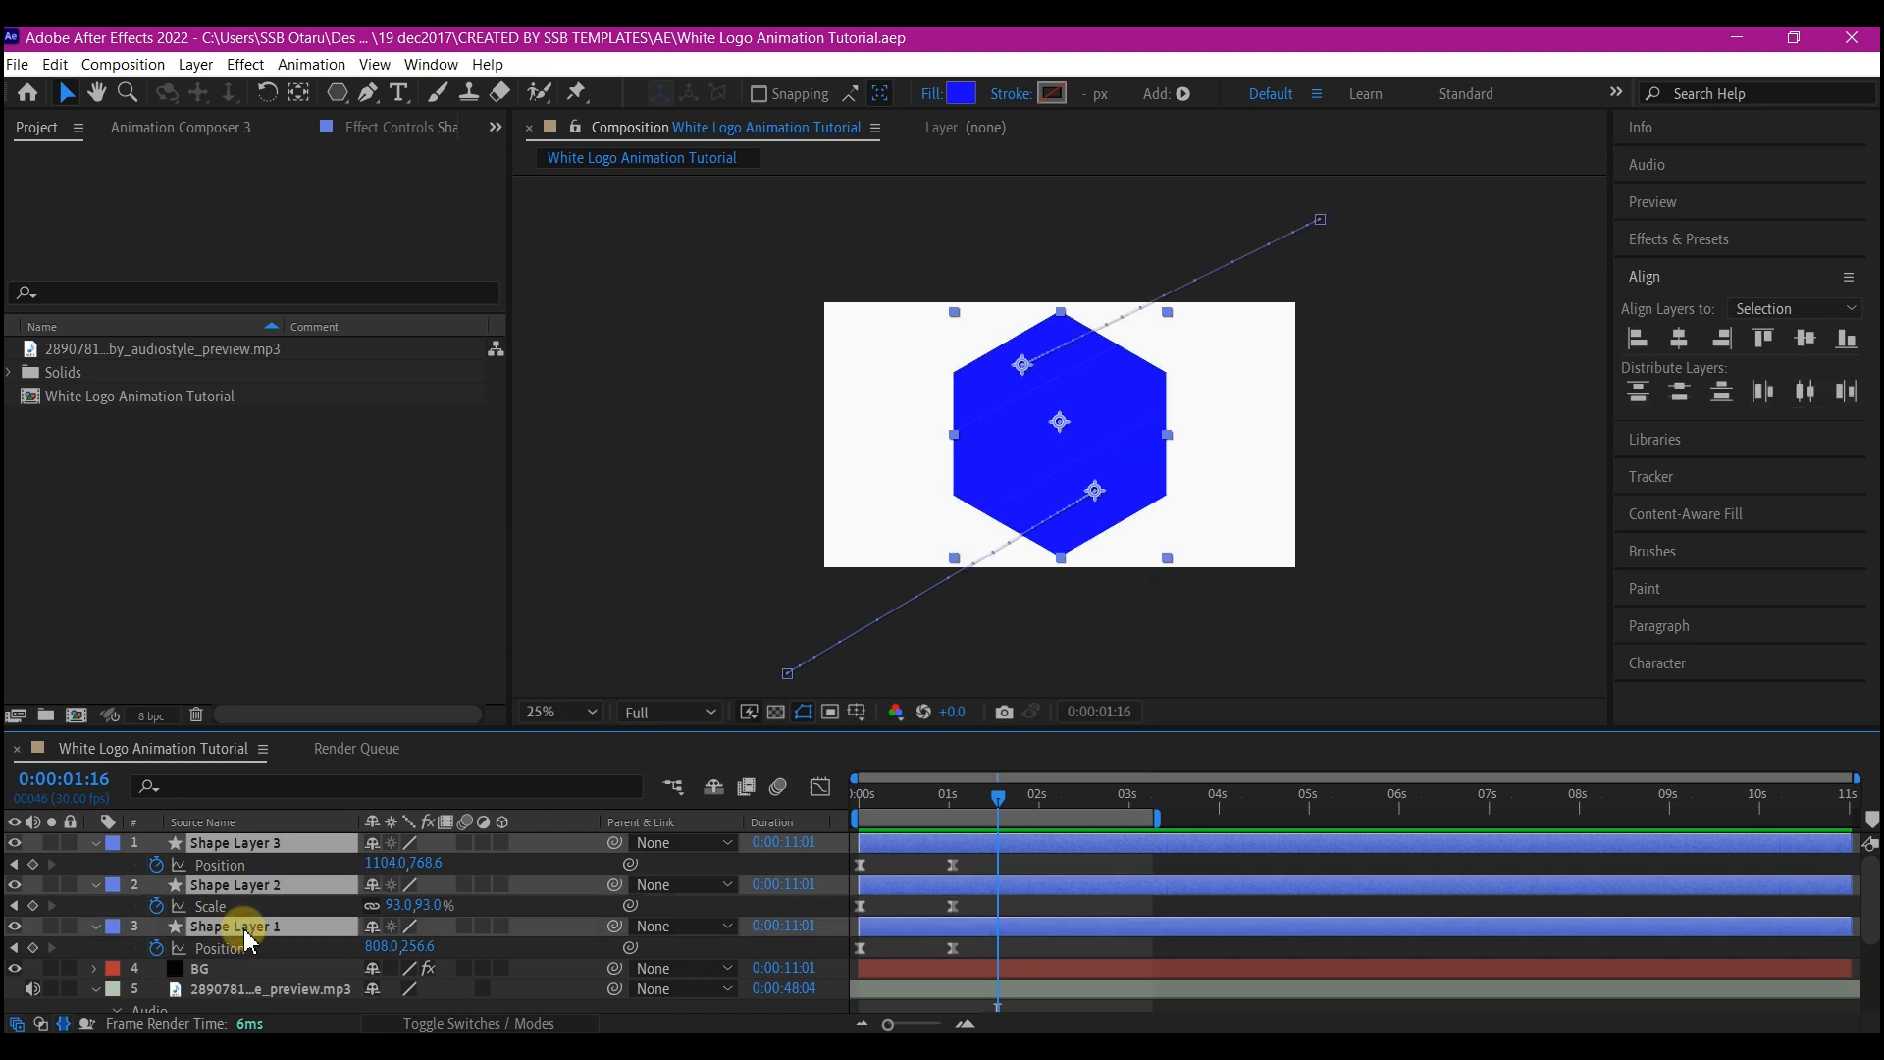
{"action": "key", "text": "ctrl+shift+c"}
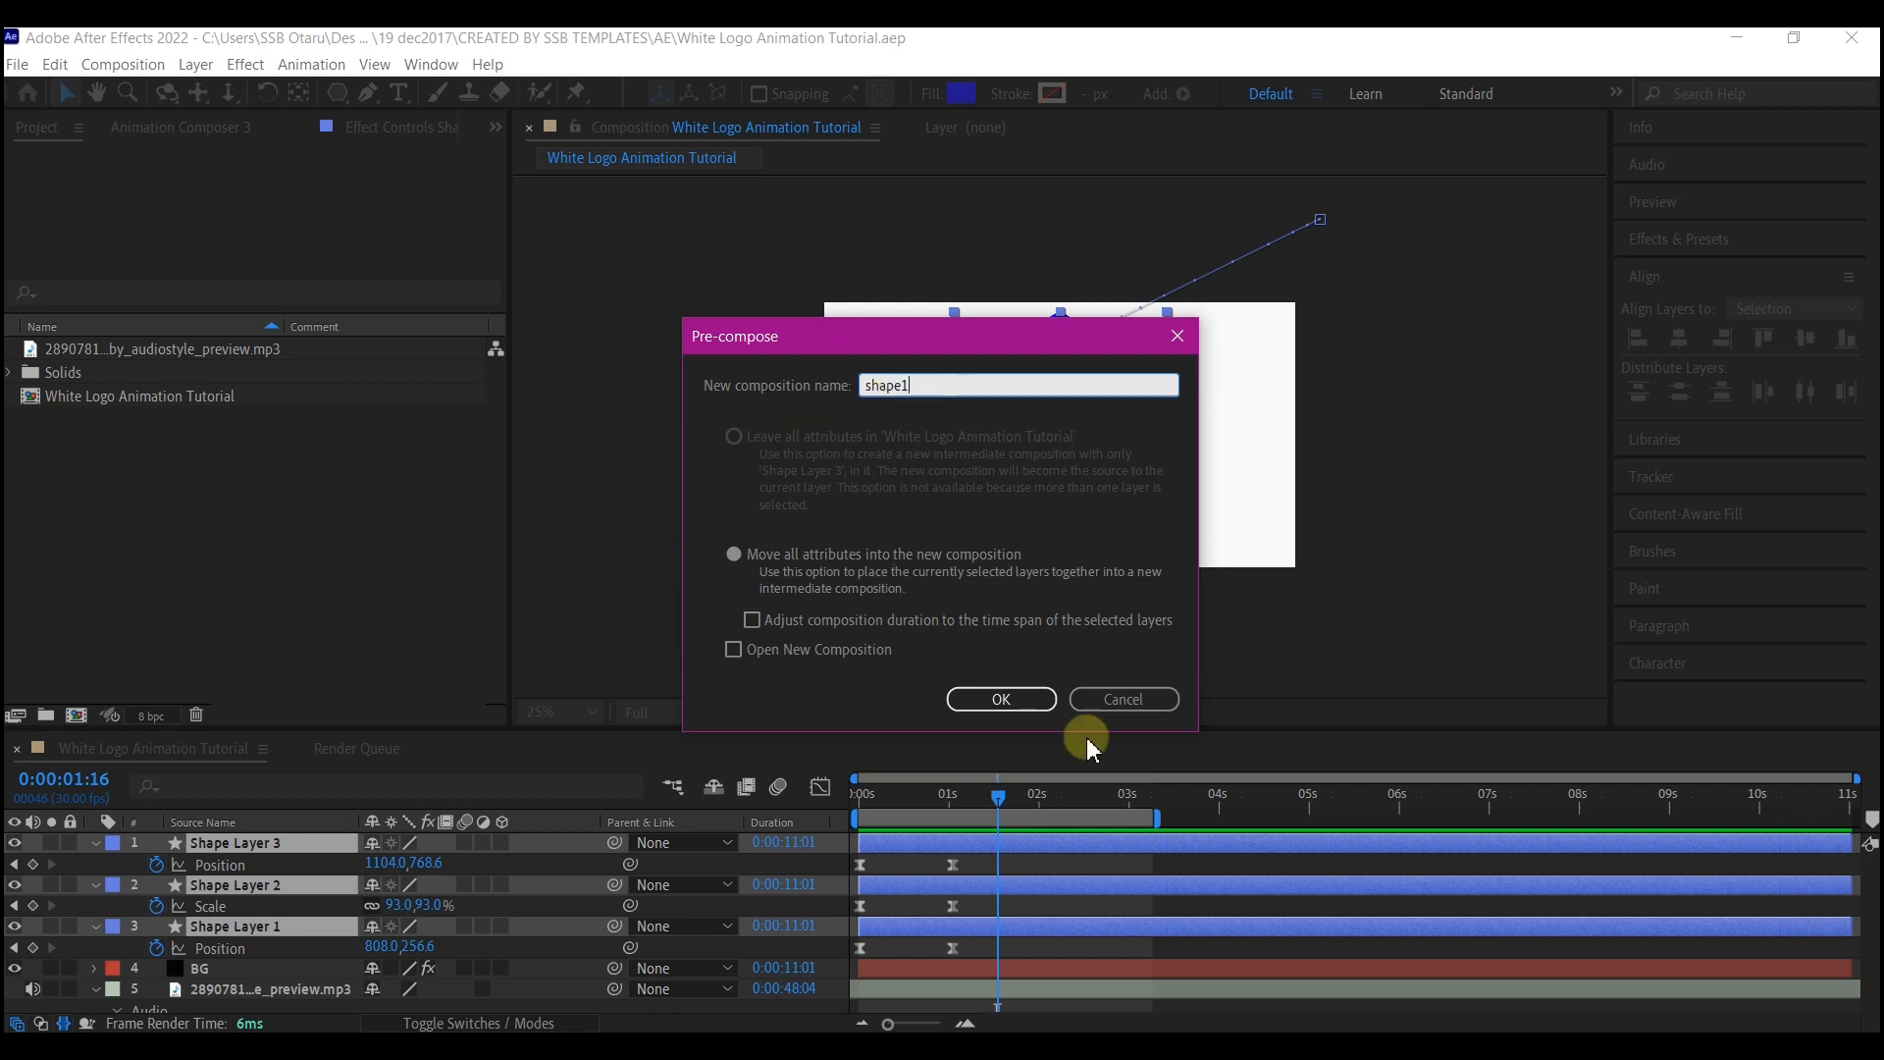
{"action": "left_click", "coordinate": [1040, 716]}
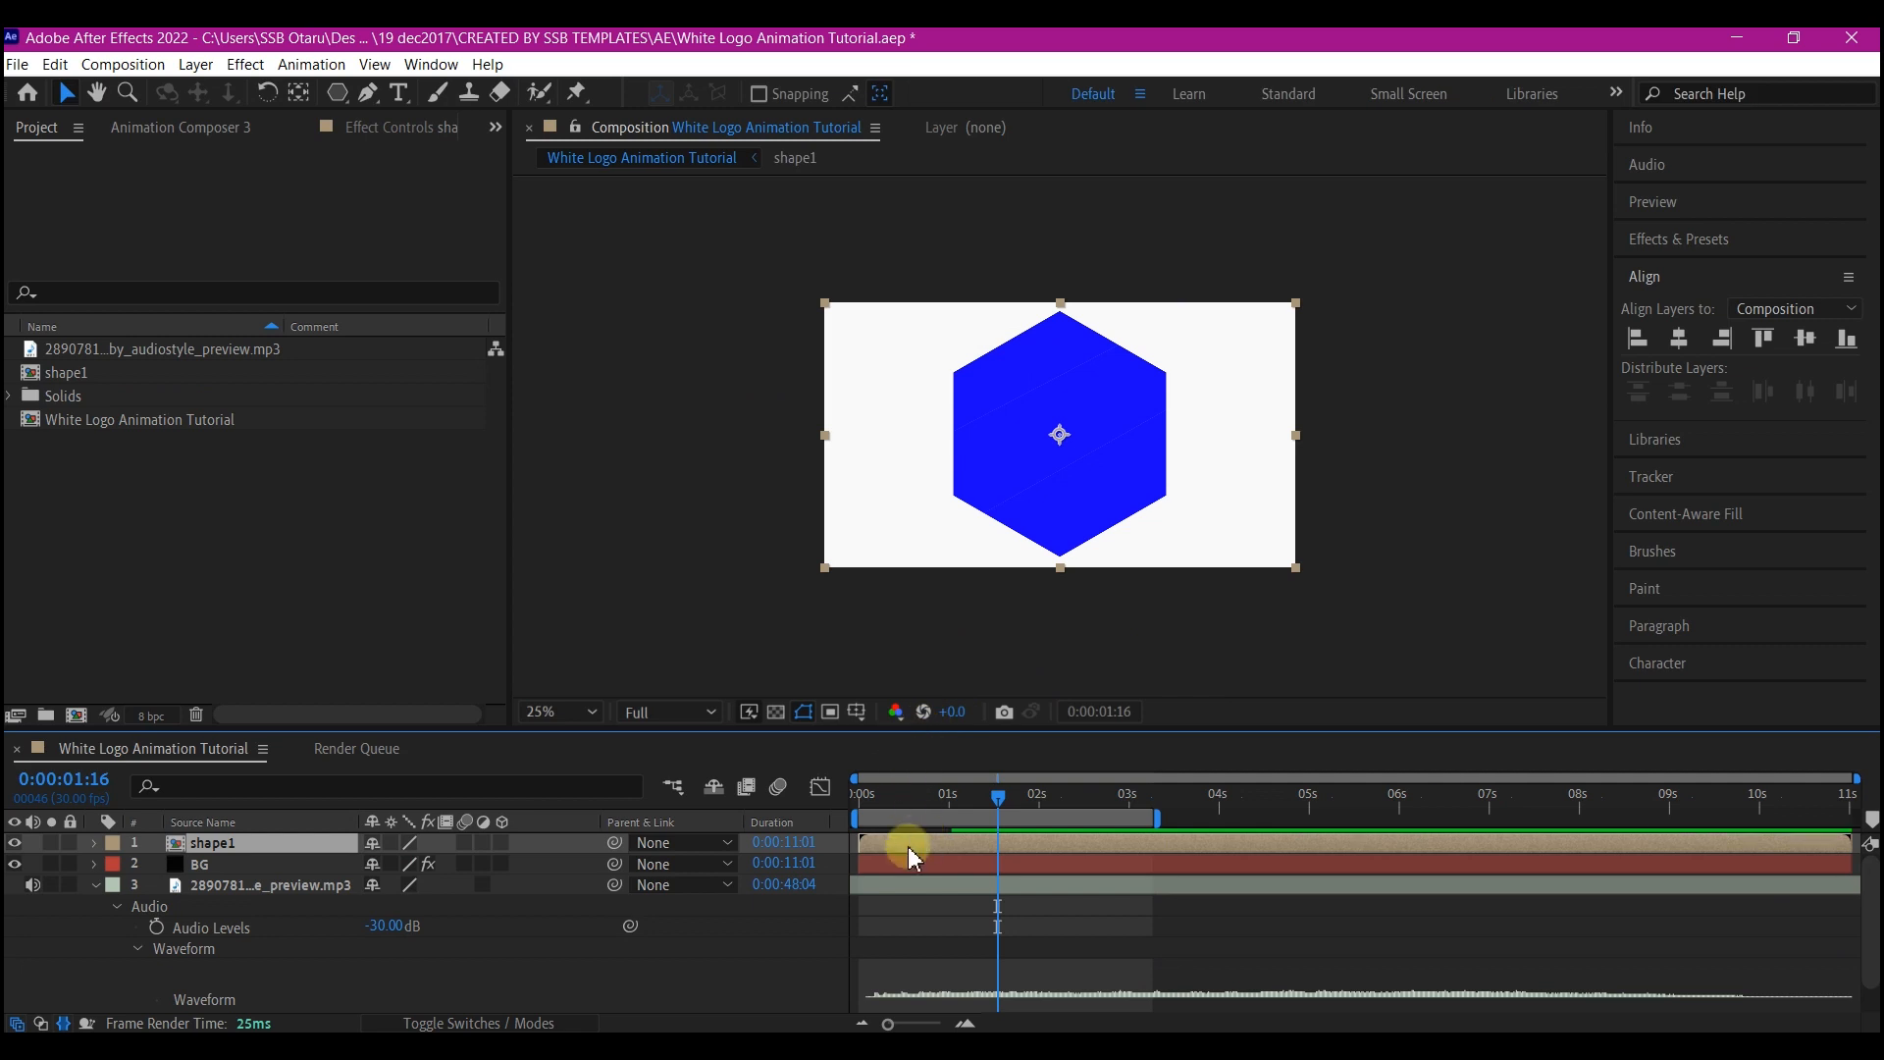
Copy Shape Layer 1 from the shape1 composition and paste it into White Logo Animation Tutorial at 0:00:00:25.
{"action": "double_click", "coordinate": [920, 842]}
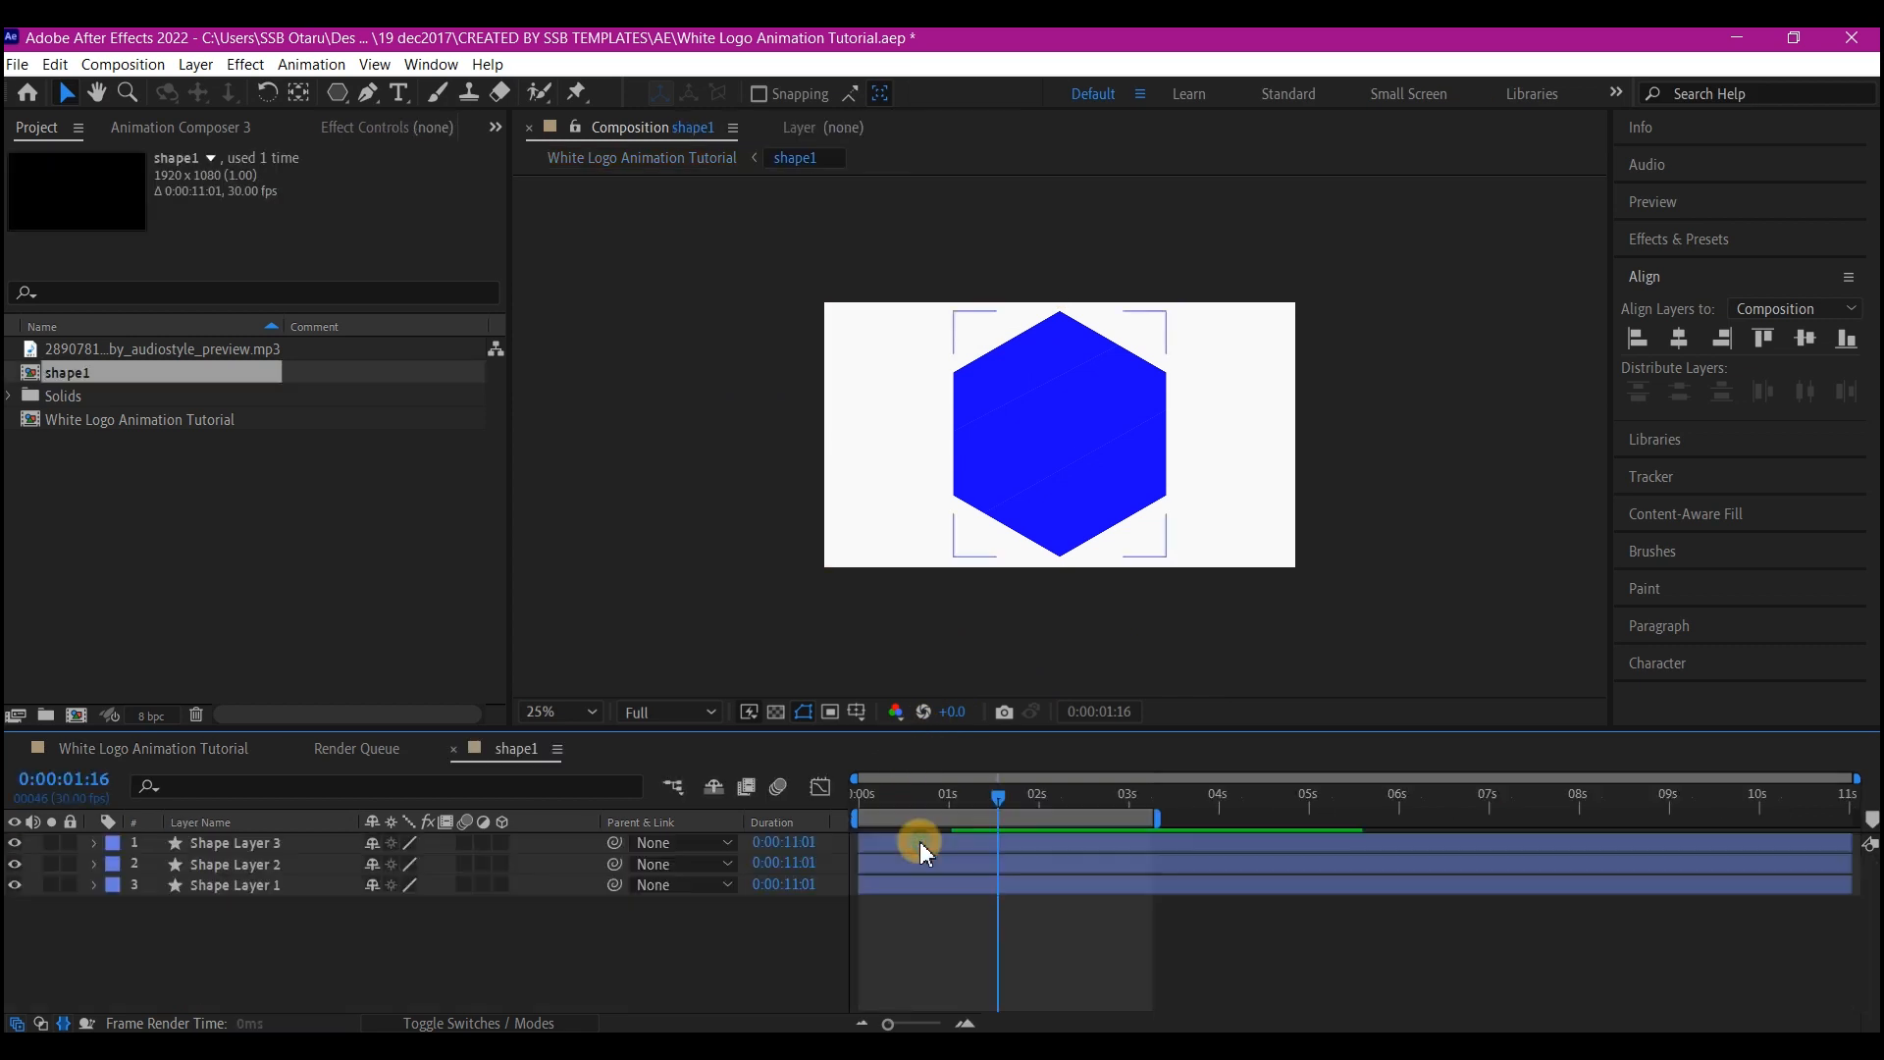
{"action": "left_click", "coordinate": [246, 886]}
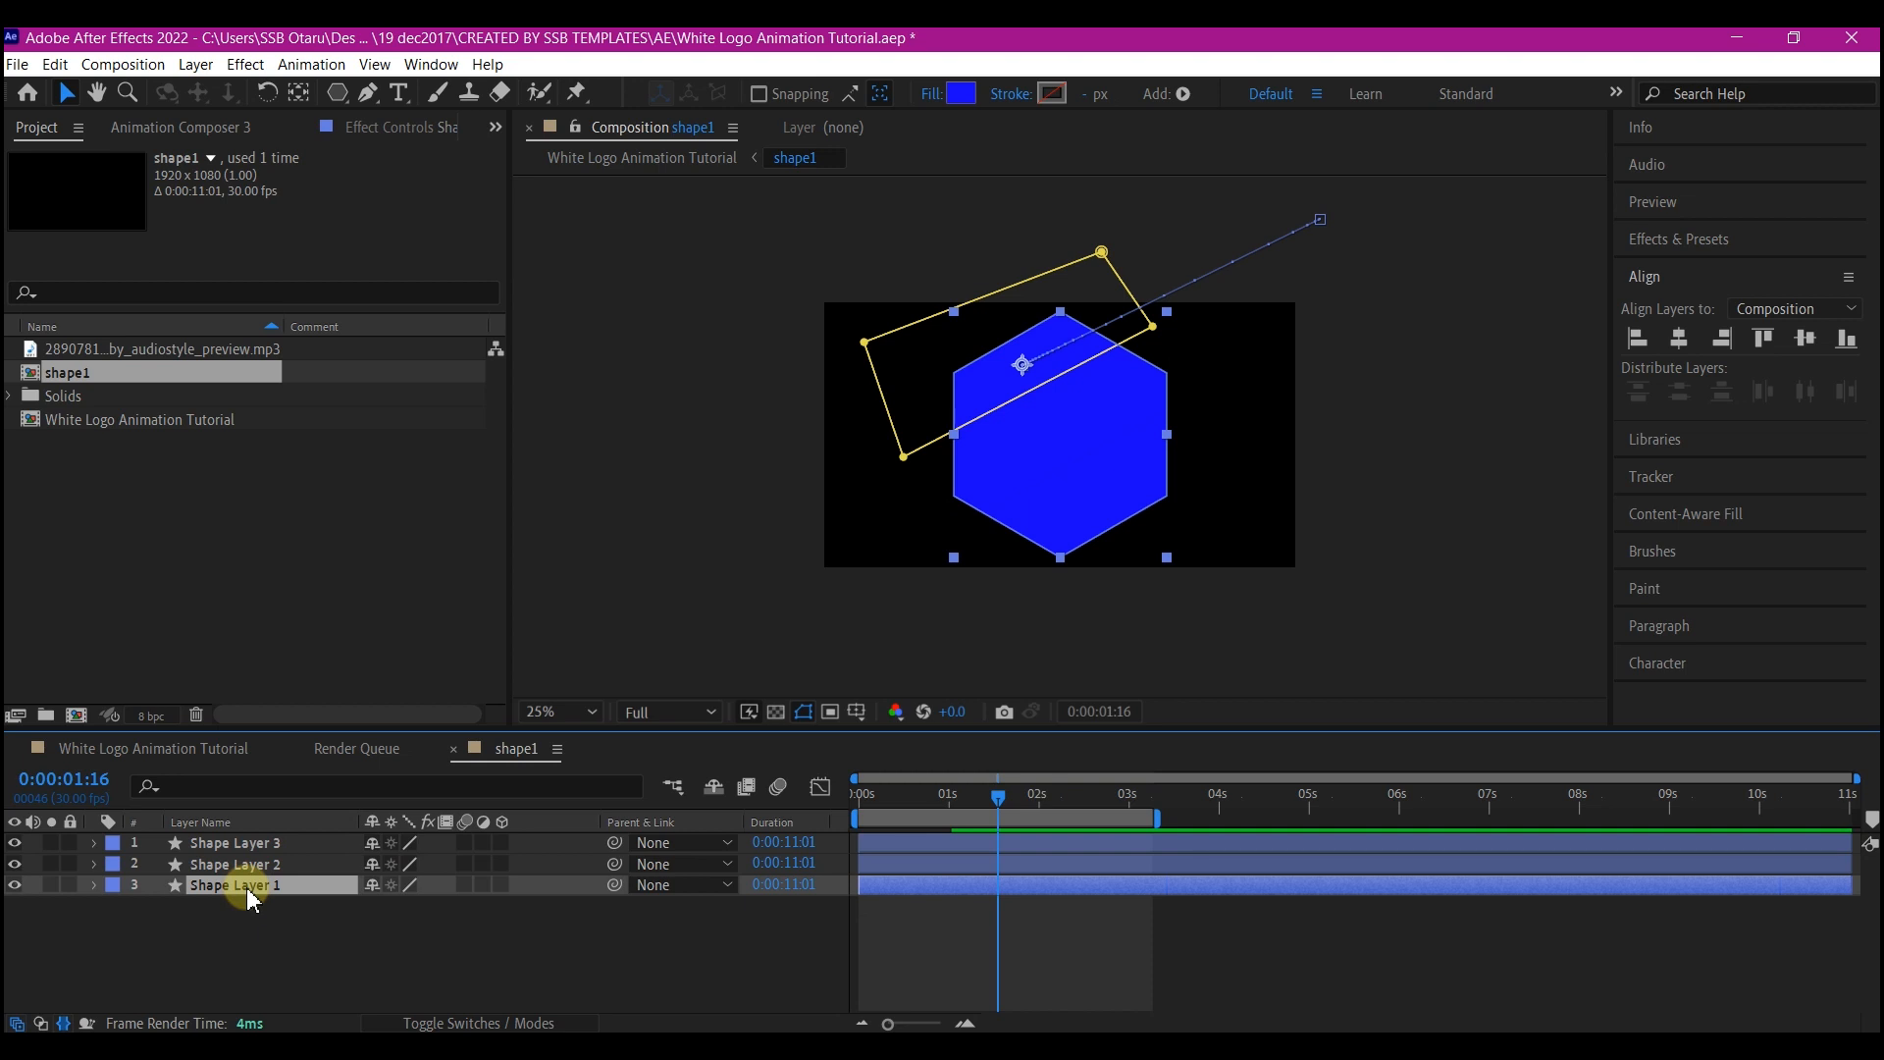
{"action": "left_click", "coordinate": [211, 750]}
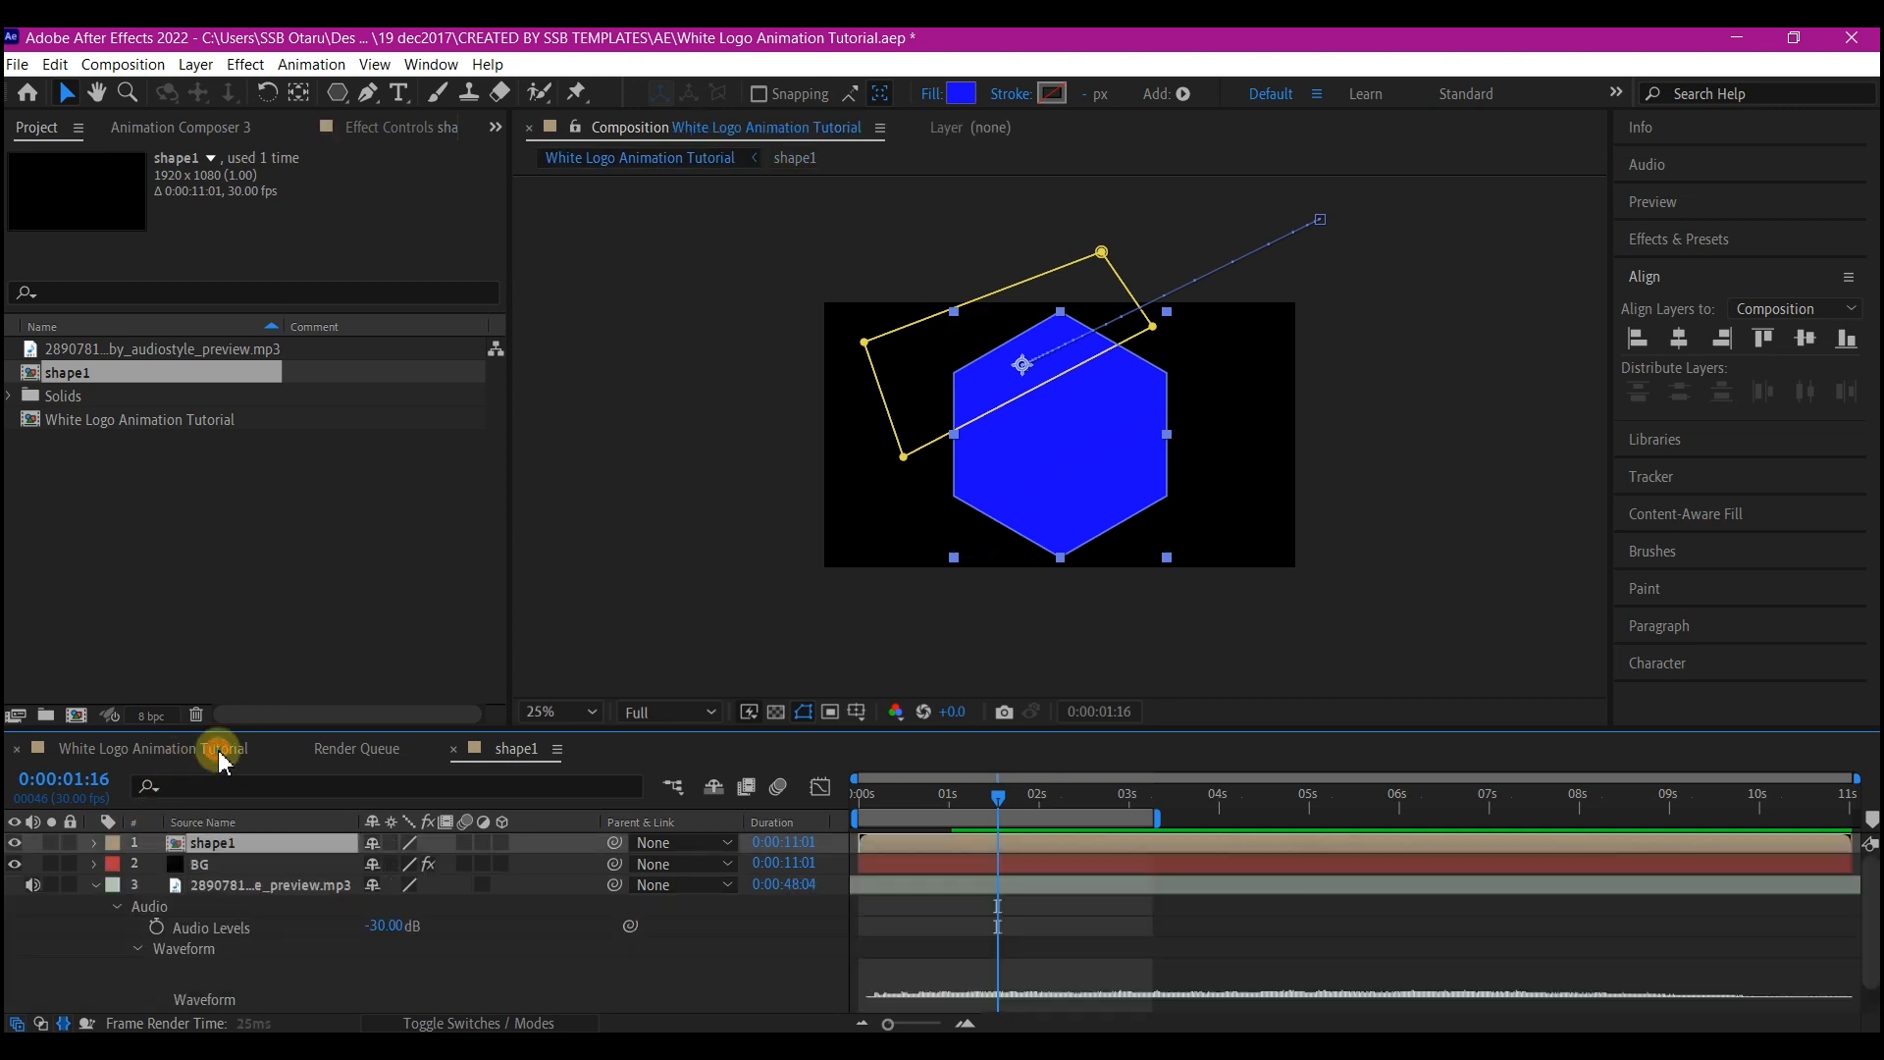
{"action": "left_click", "coordinate": [935, 806]}
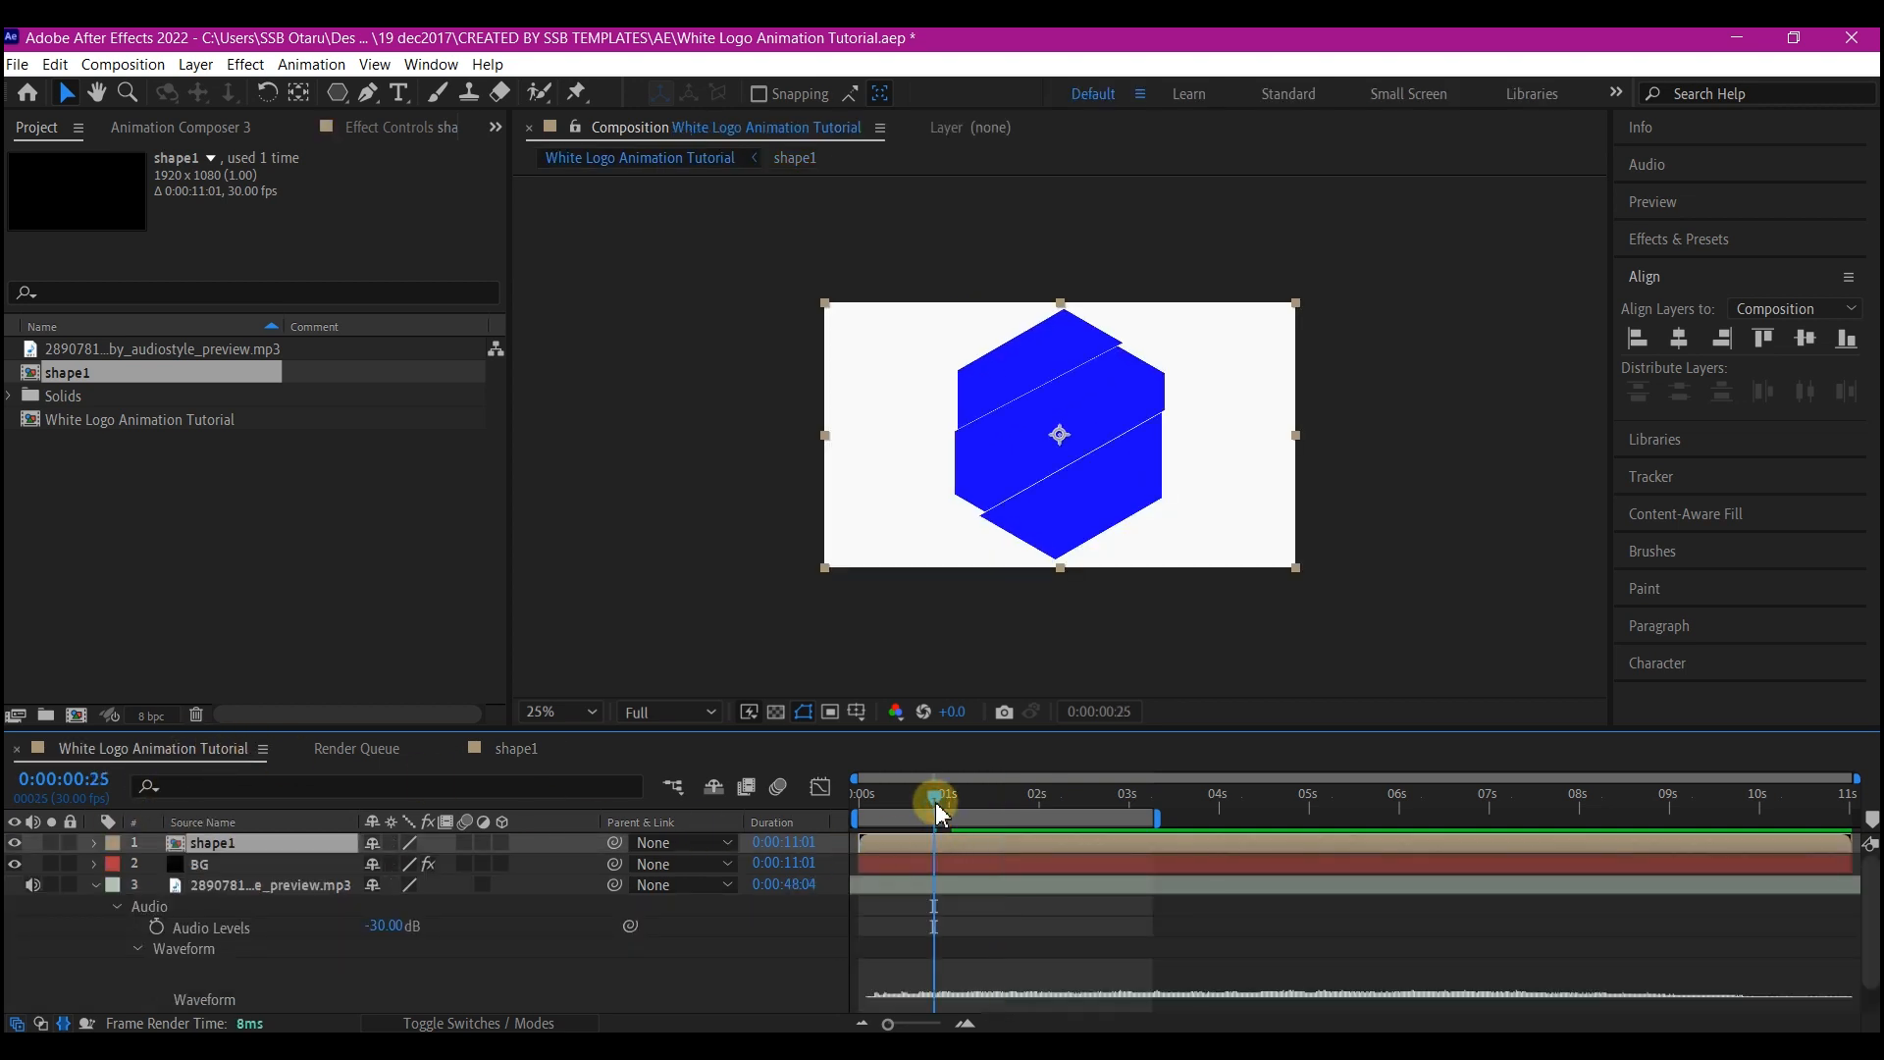
{"action": "key", "text": "ctrl+v"}
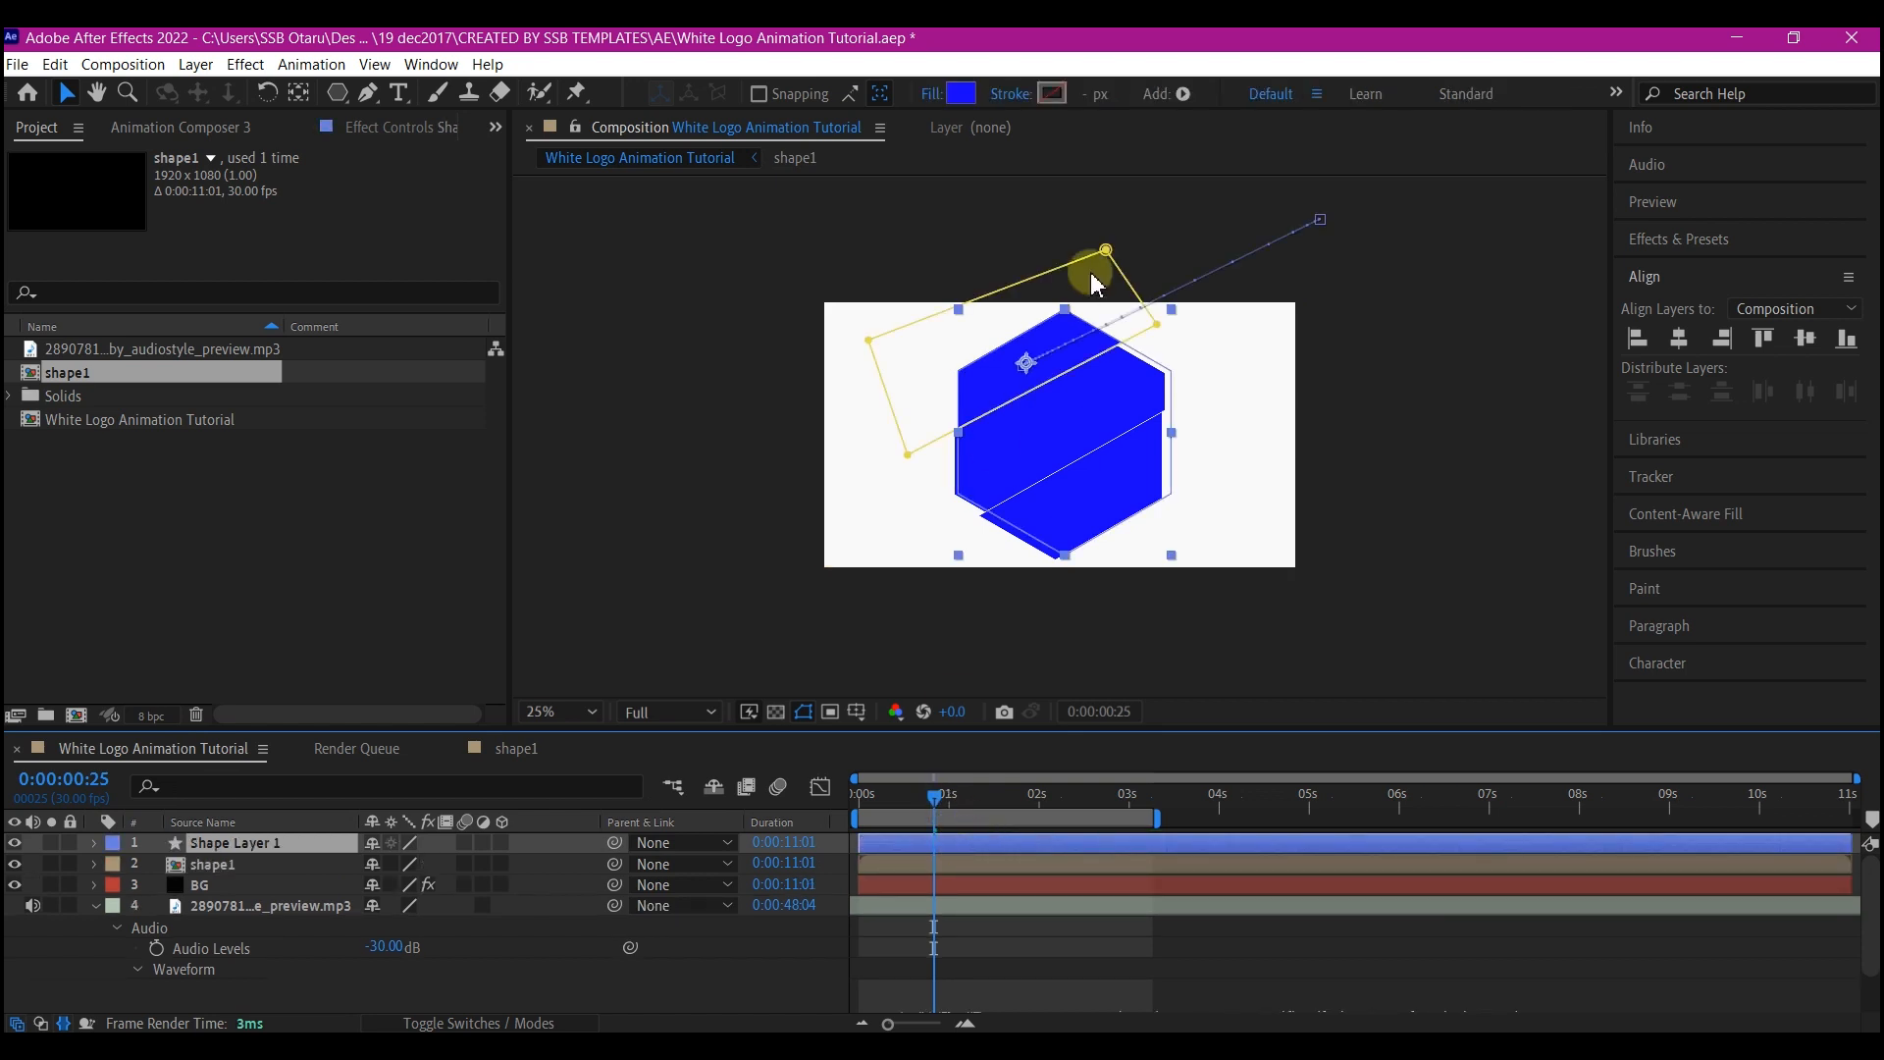
Change the fill of the pasted Shape Layer 1 to a lighter blue, 7067DD.
{"action": "left_click", "coordinate": [969, 94]}
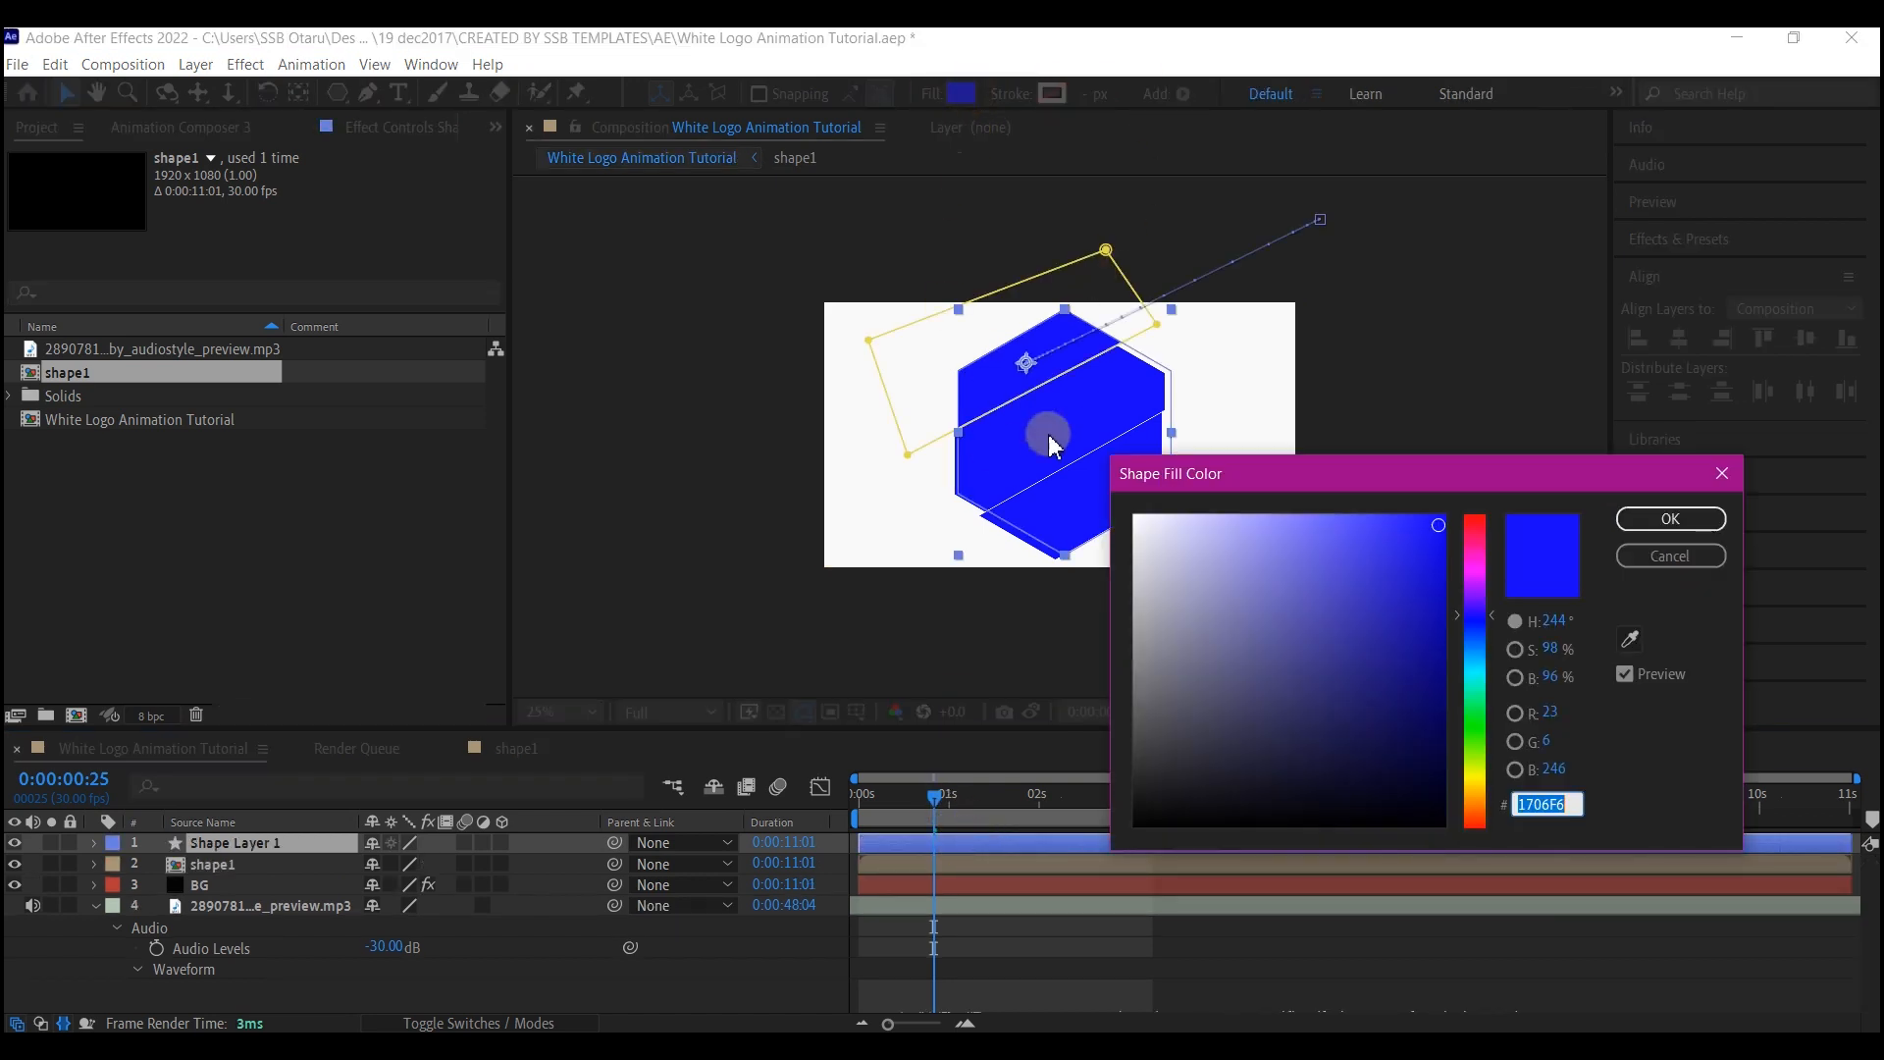
{"action": "left_click_drag", "start_coordinate": [1360, 558], "coordinate": [1299, 555]}
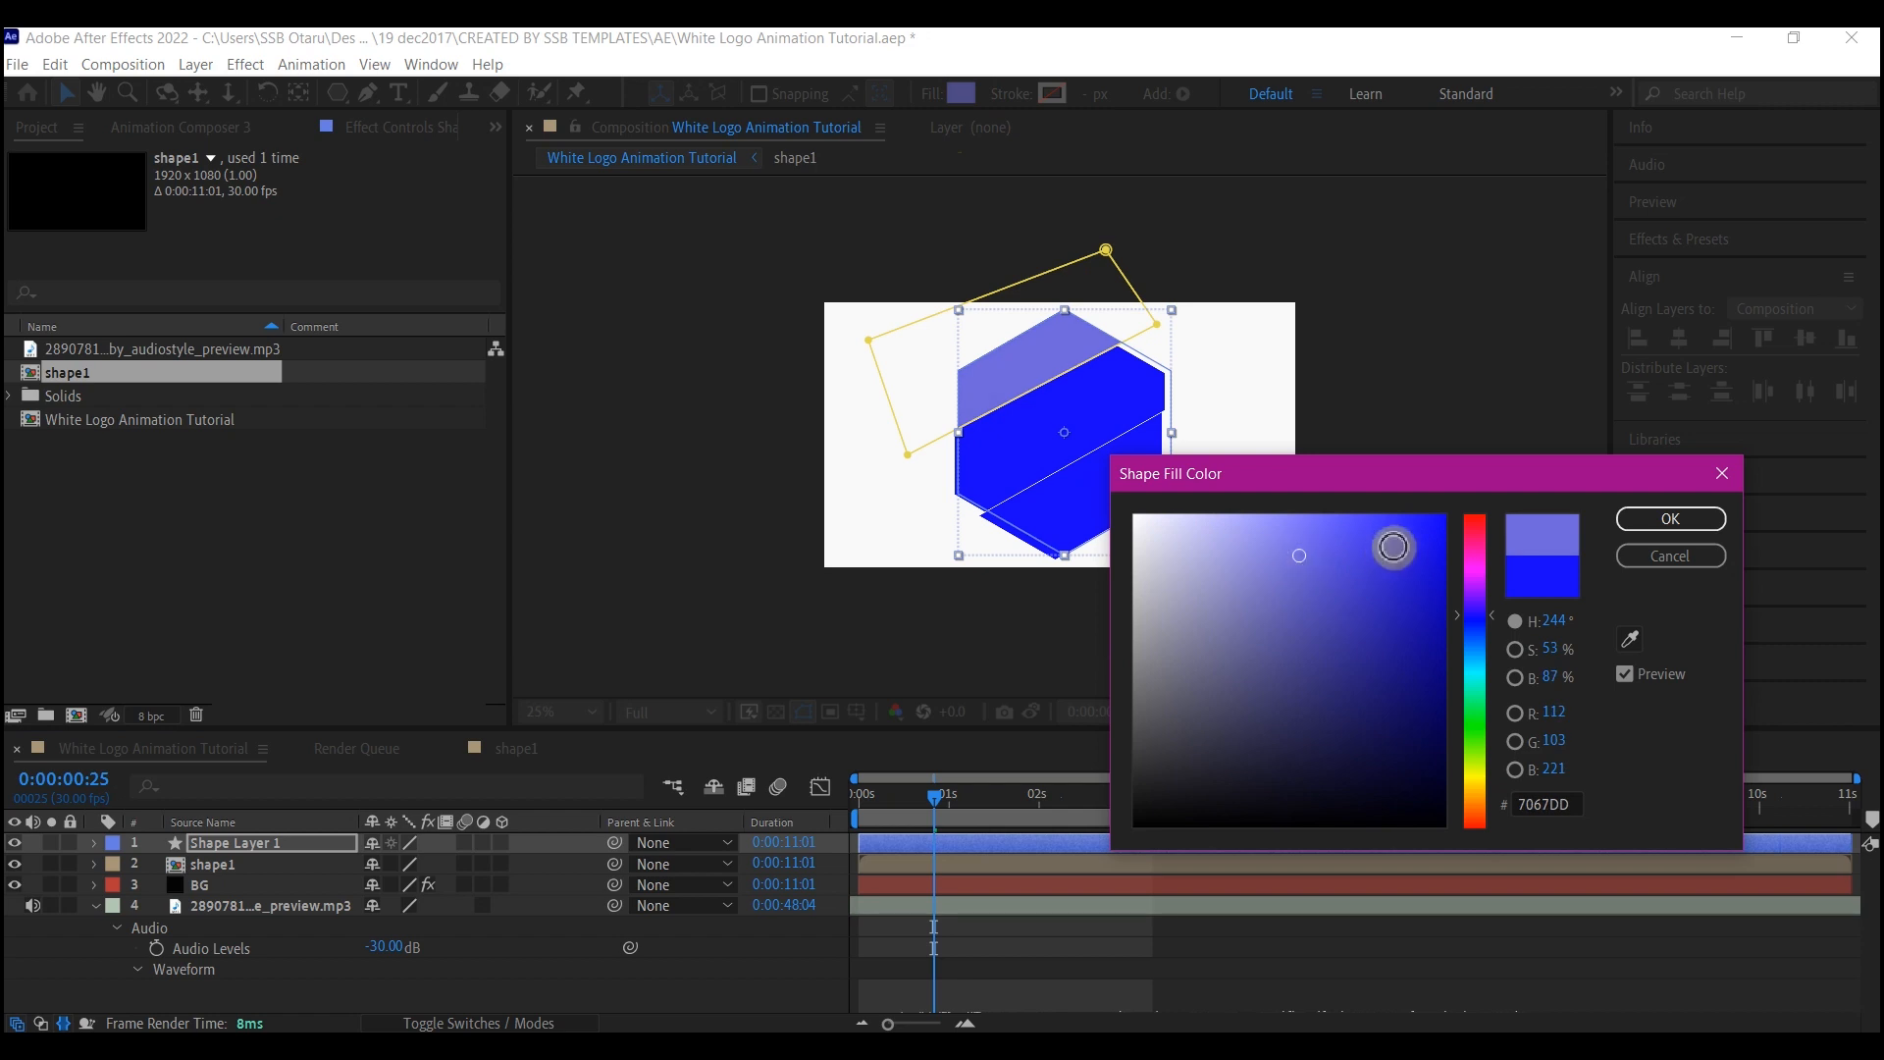
{"action": "left_click", "coordinate": [1669, 519]}
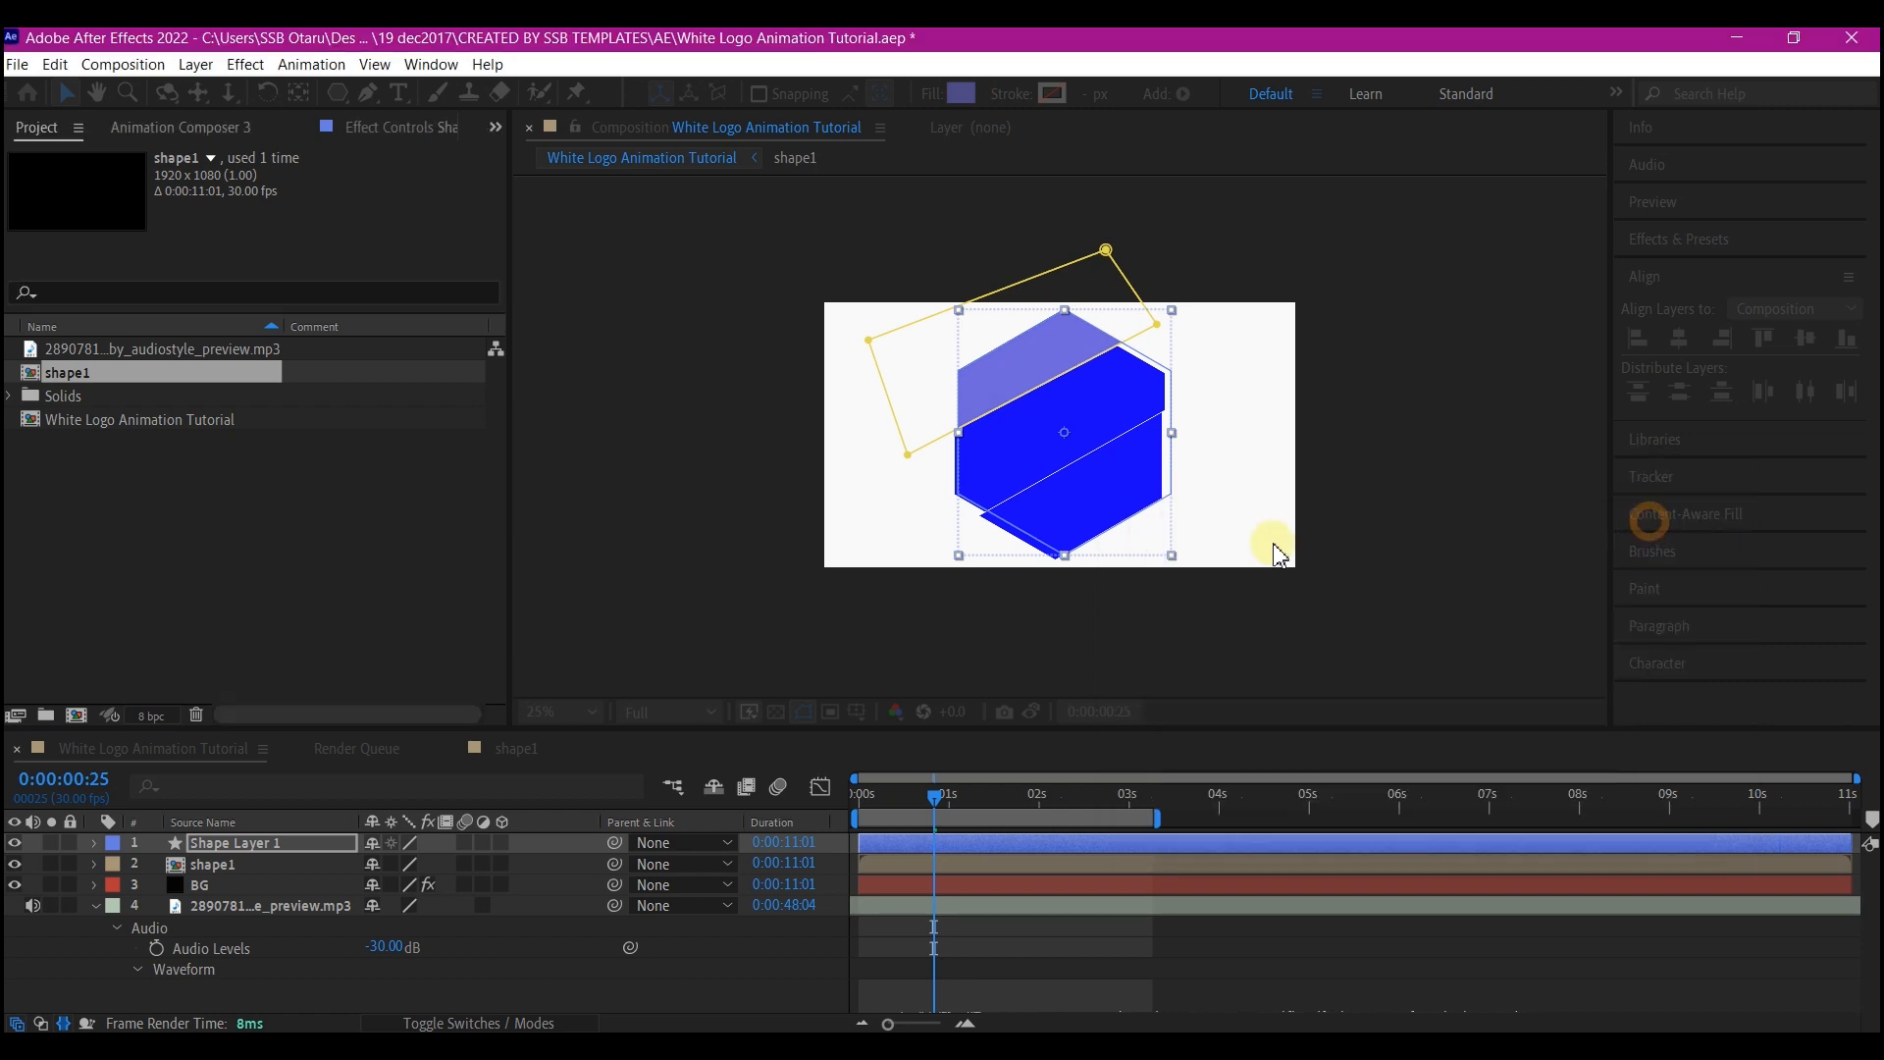
Delete Mask 1 from the pasted Shape Layer 1 and centre the layer's anchor point on the hexagon.
{"action": "left_click", "coordinate": [284, 856]}
{"action": "key", "text": "m"}
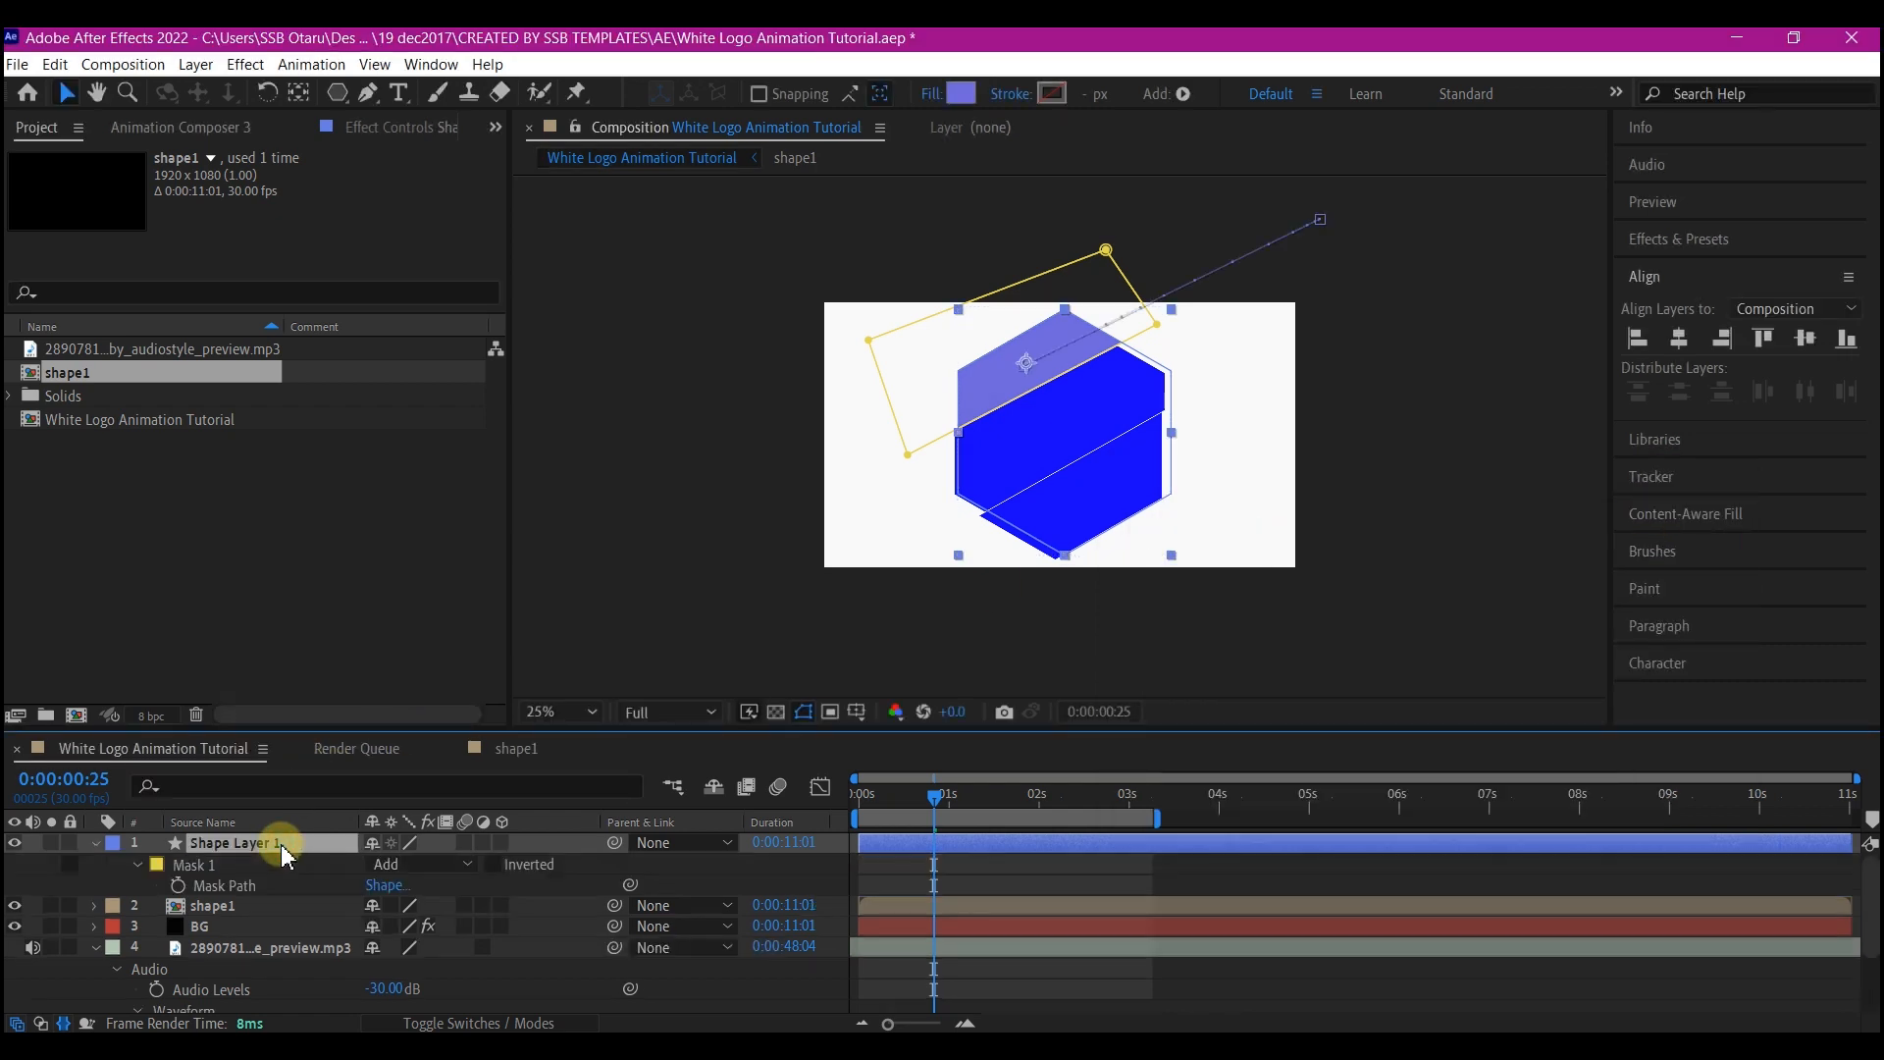
{"action": "left_click", "coordinate": [189, 867]}
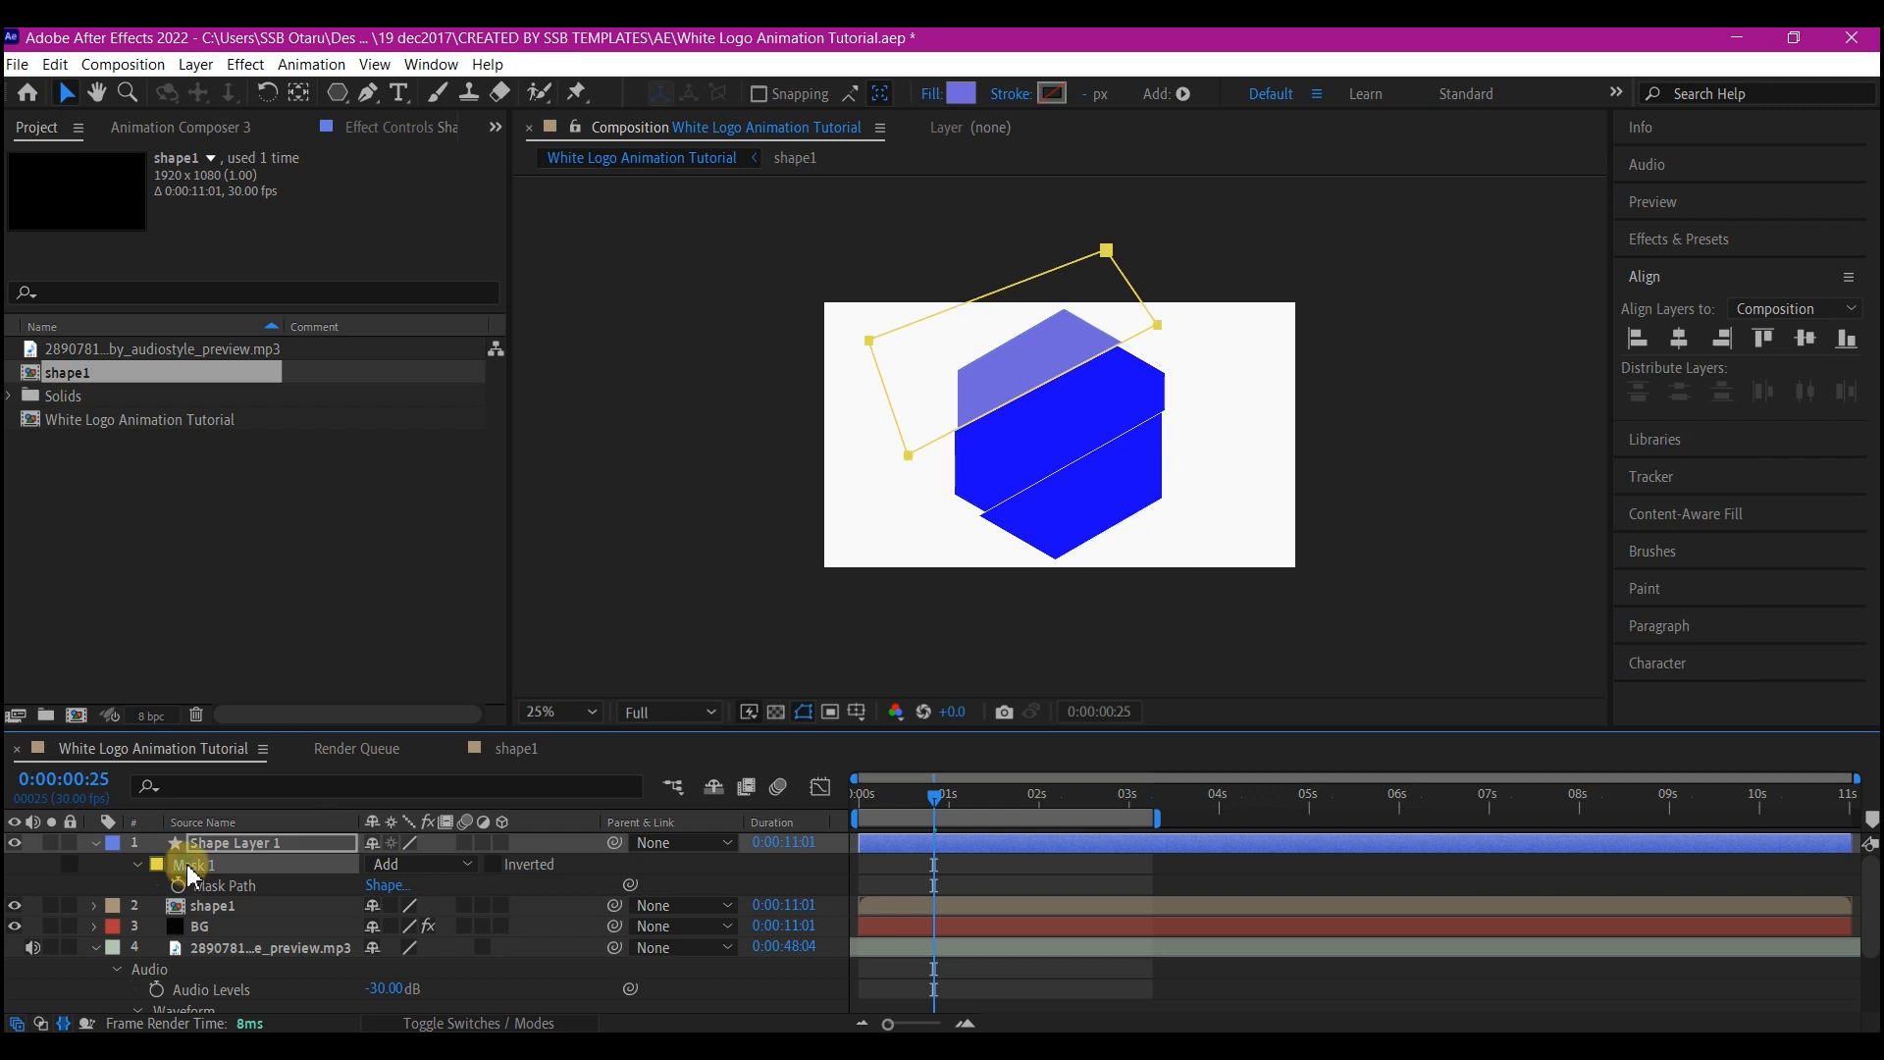
{"action": "key", "text": "Delete"}
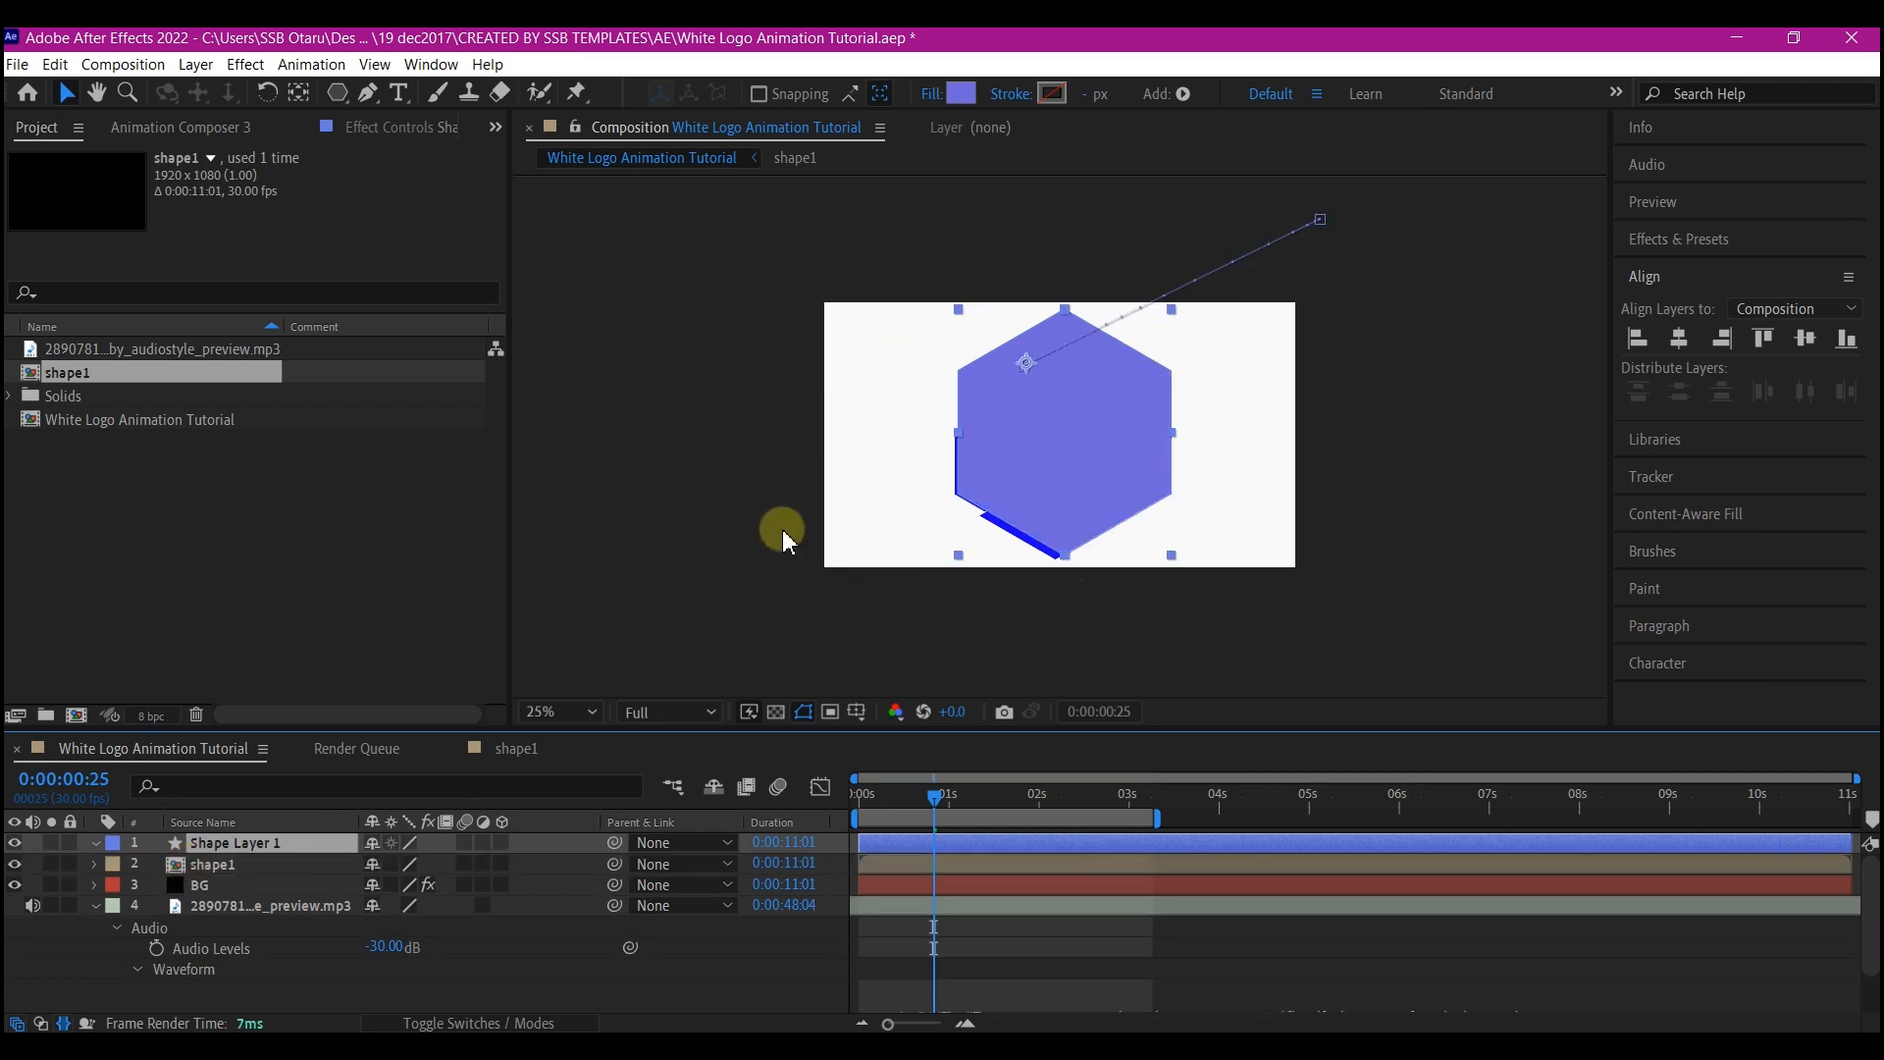
{"action": "double_click", "coordinate": [298, 93]}
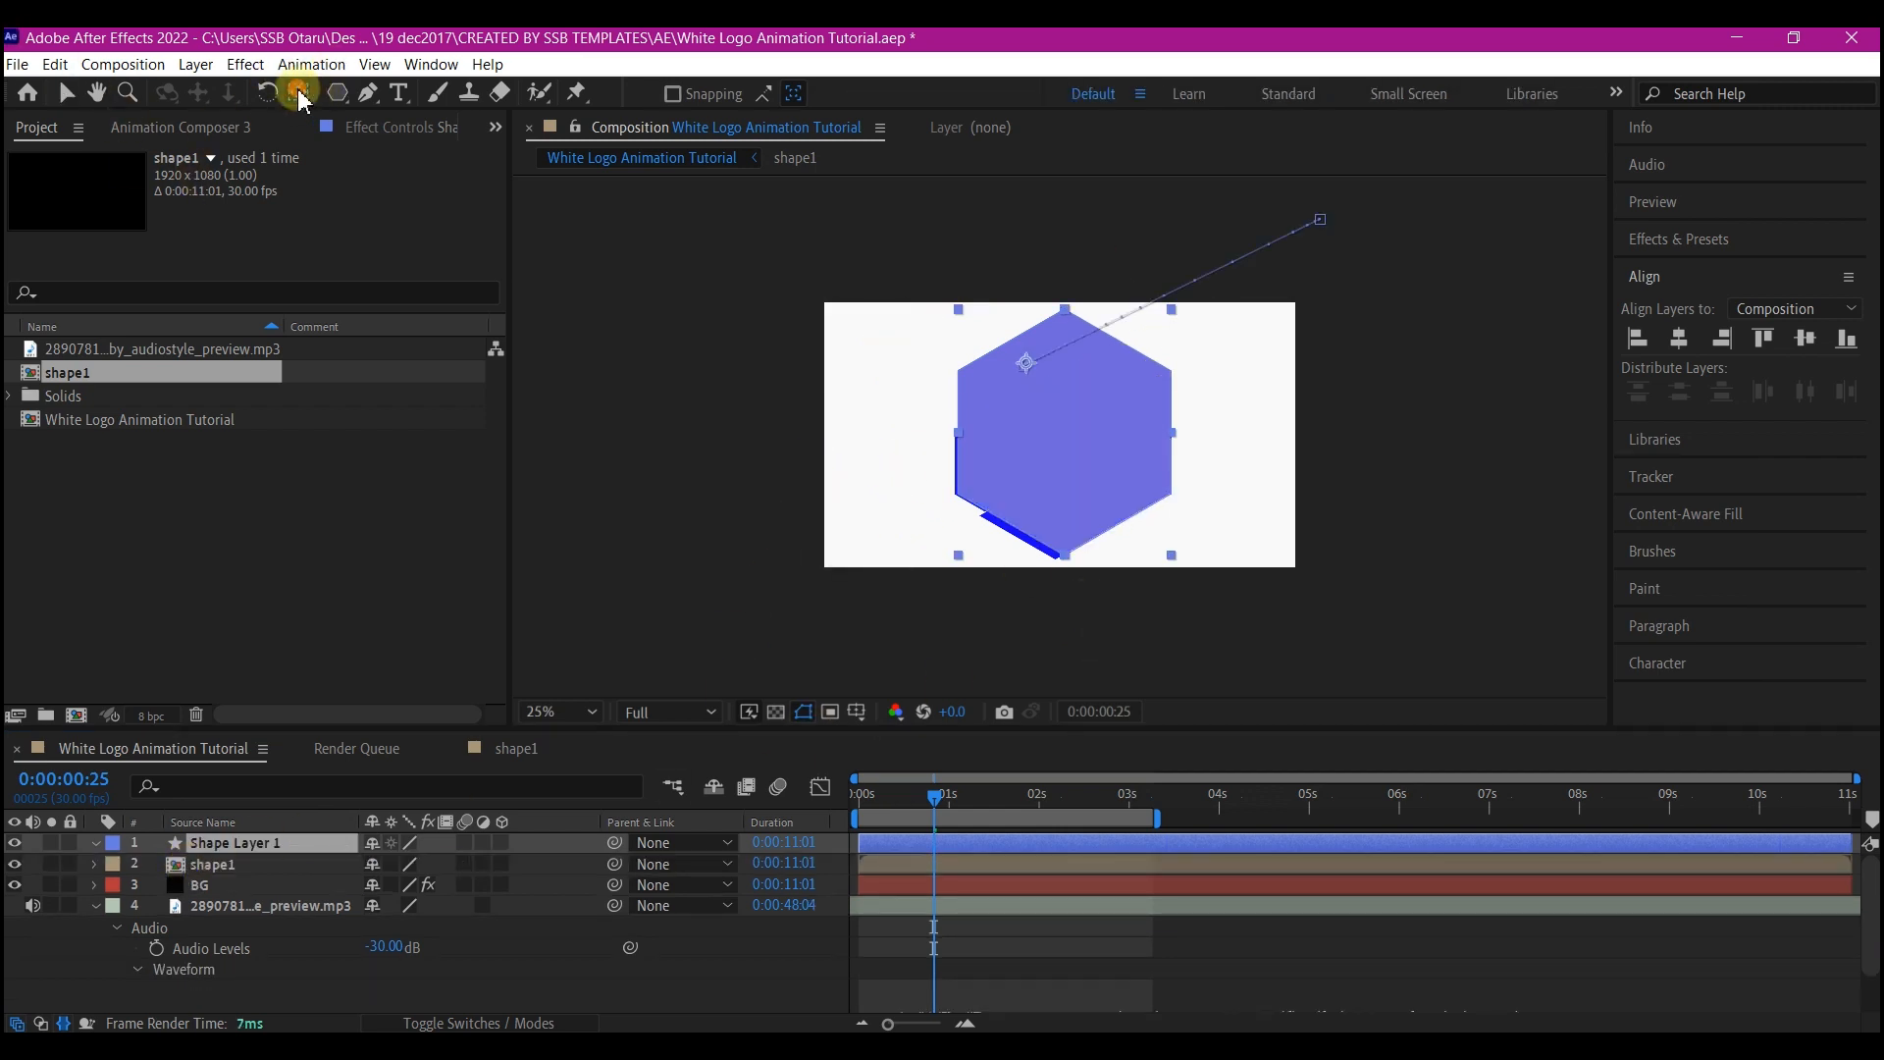
{"action": "key", "text": "v"}
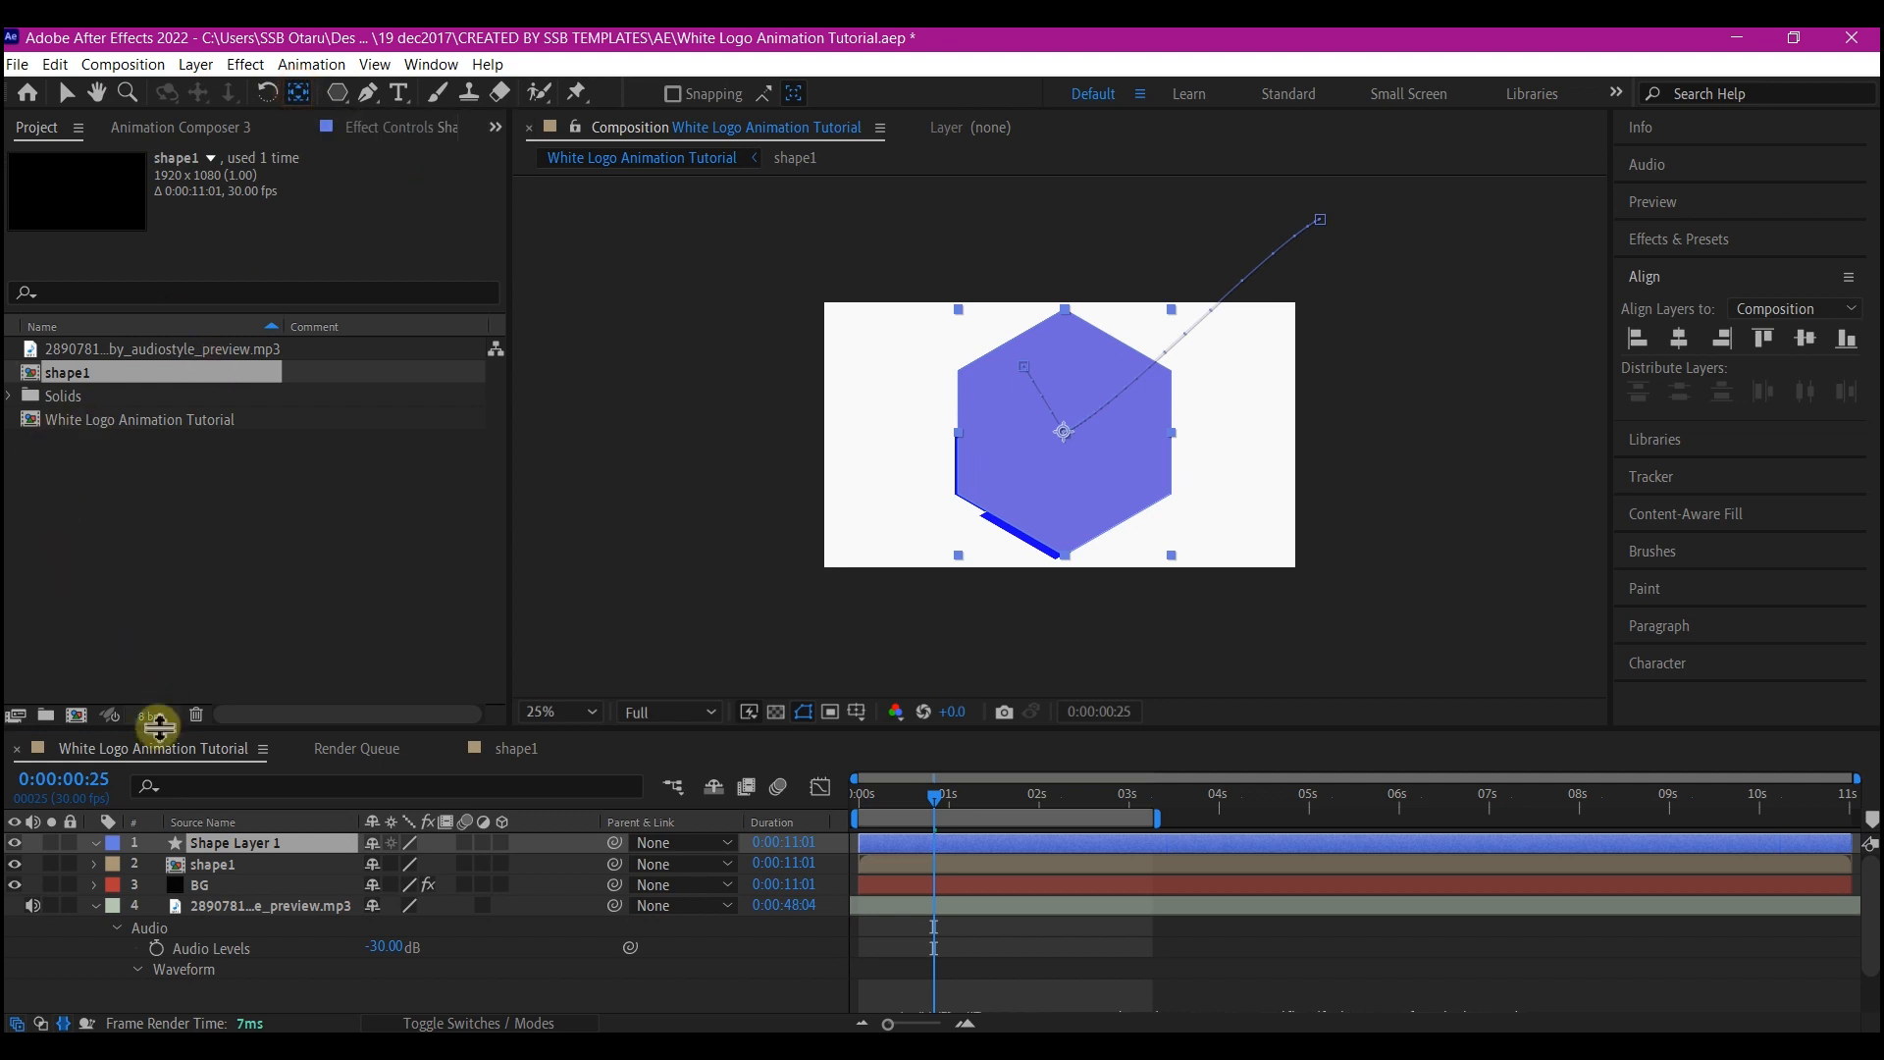
Remove all Position keyframes from Shape Layer 1 and align it to the composition's horizontal and vertical centre.
{"action": "left_click", "coordinate": [900, 808]}
{"action": "key", "text": "p"}
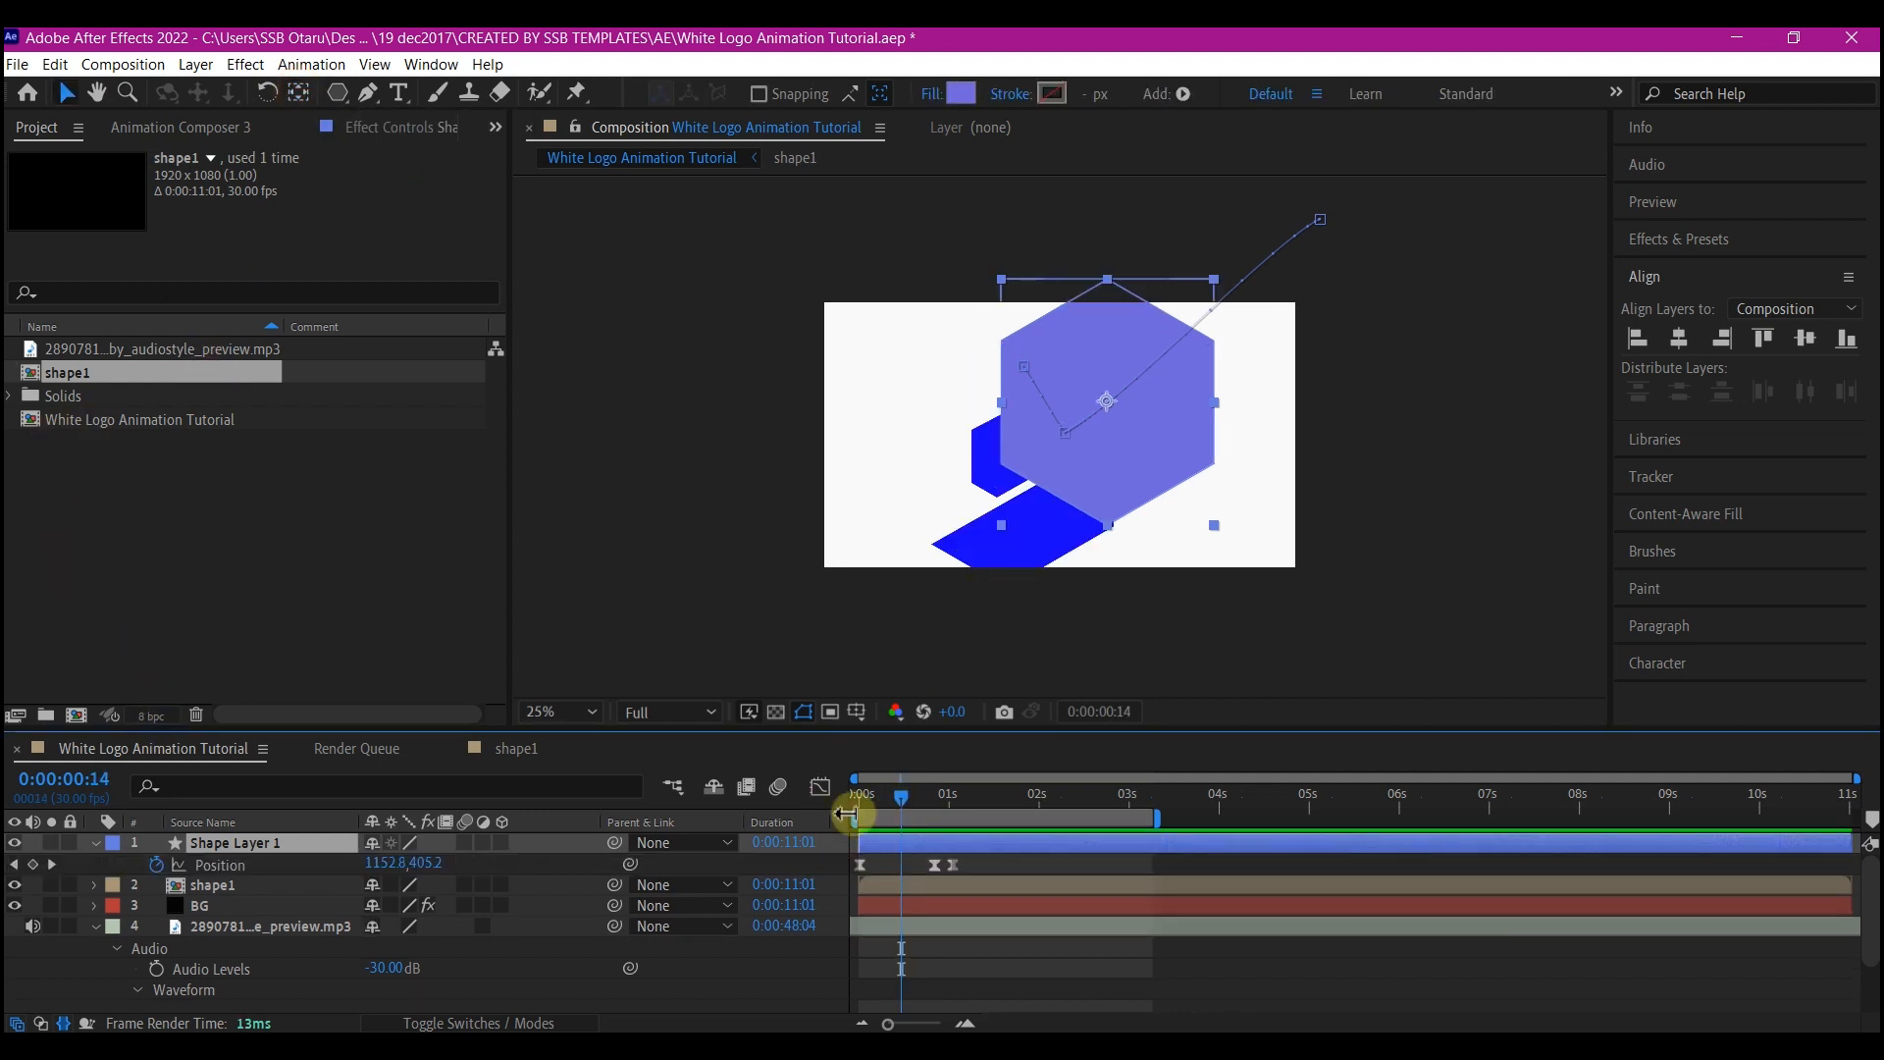
{"action": "left_click_drag", "start_coordinate": [981, 859], "coordinate": [834, 883]}
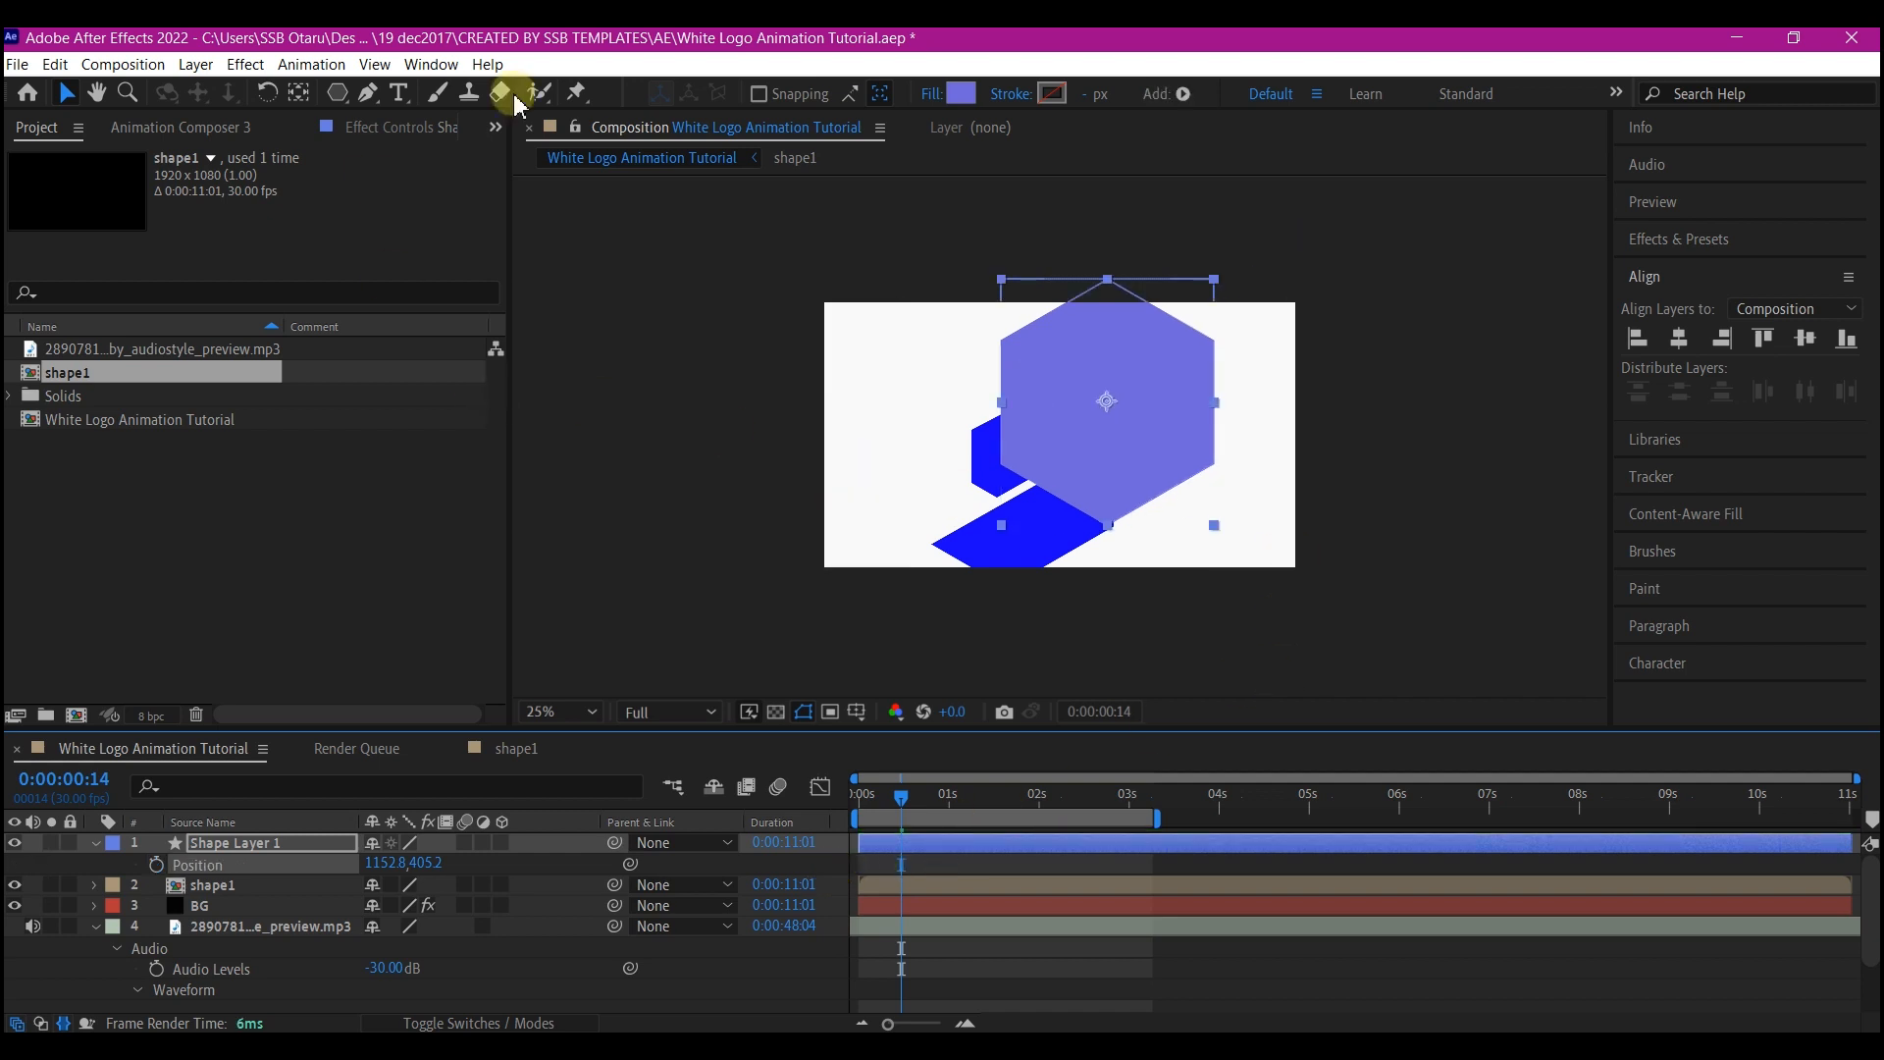
{"action": "left_click", "coordinate": [1681, 351]}
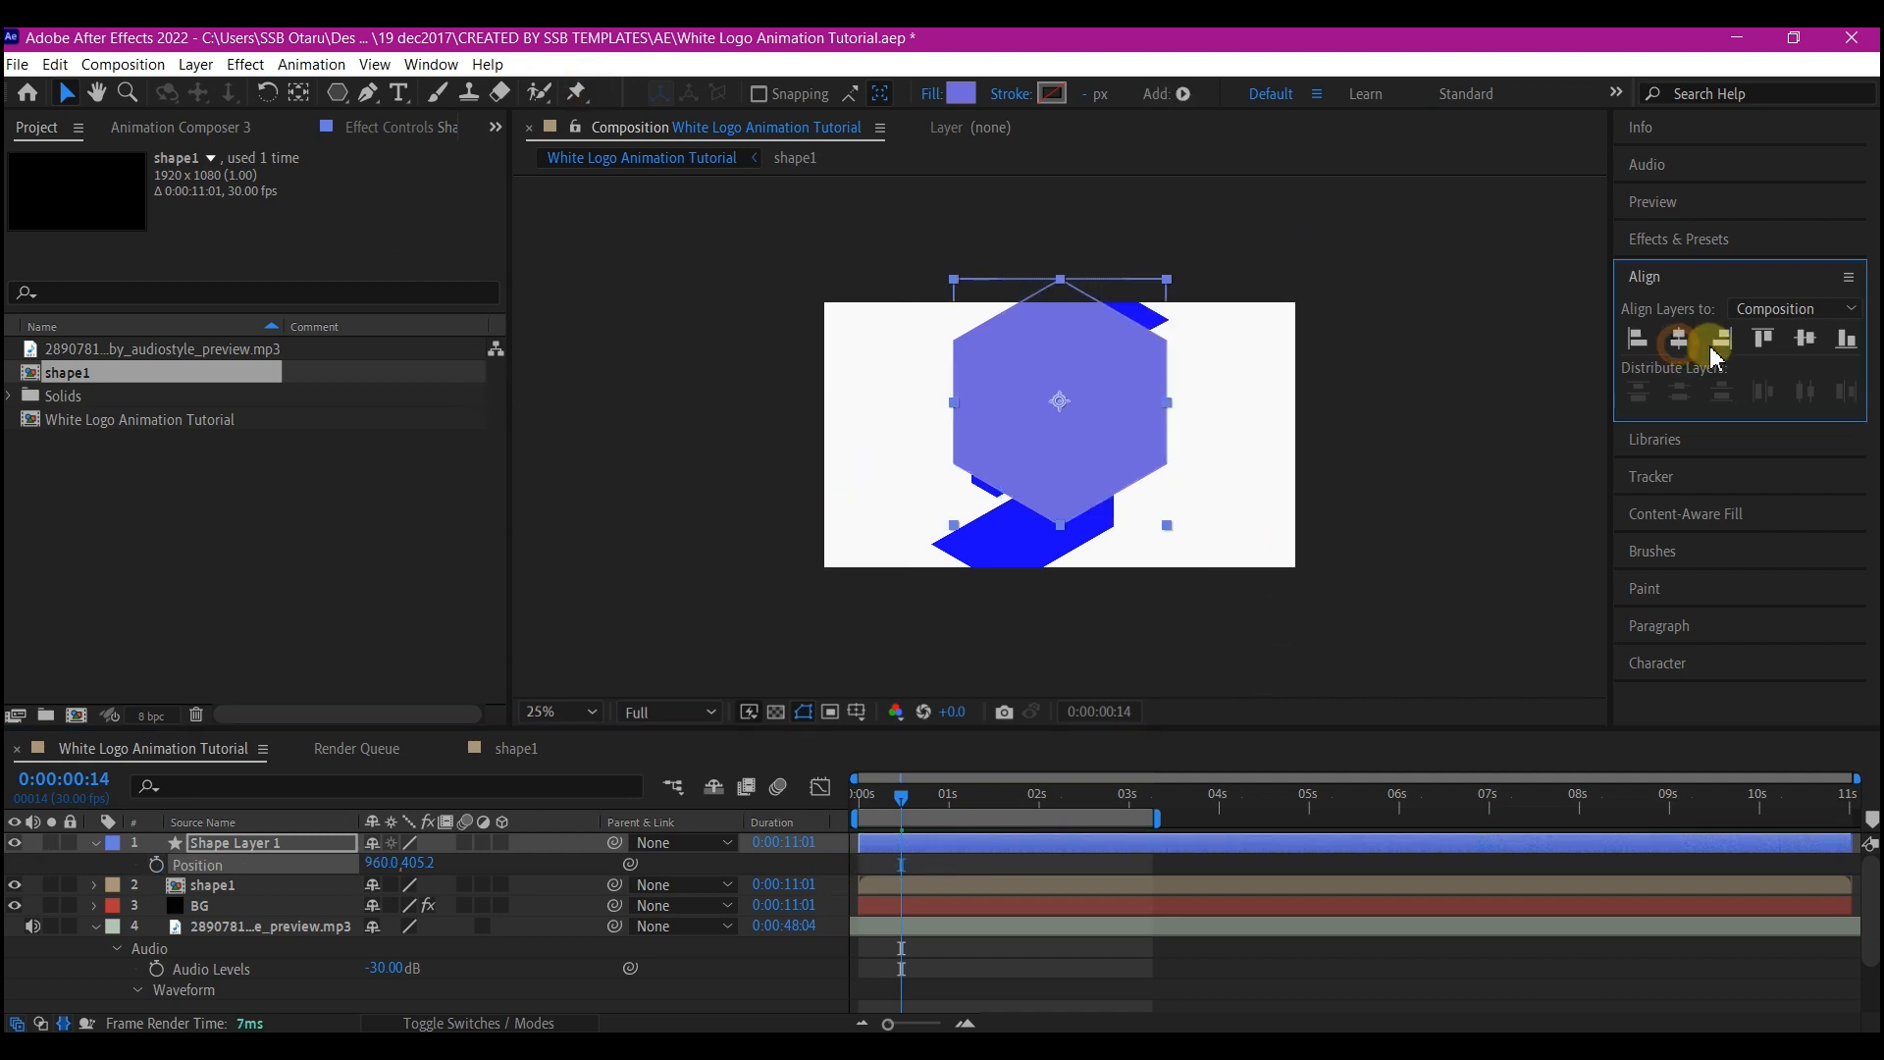
{"action": "left_click", "coordinate": [1806, 346]}
Add a Scale keyframe to Shape Layer 1 at 0:00:02:01 and set its Scale to 0% at 0:00:00:20.
{"action": "left_click_drag", "start_coordinate": [864, 810], "coordinate": [1040, 822]}
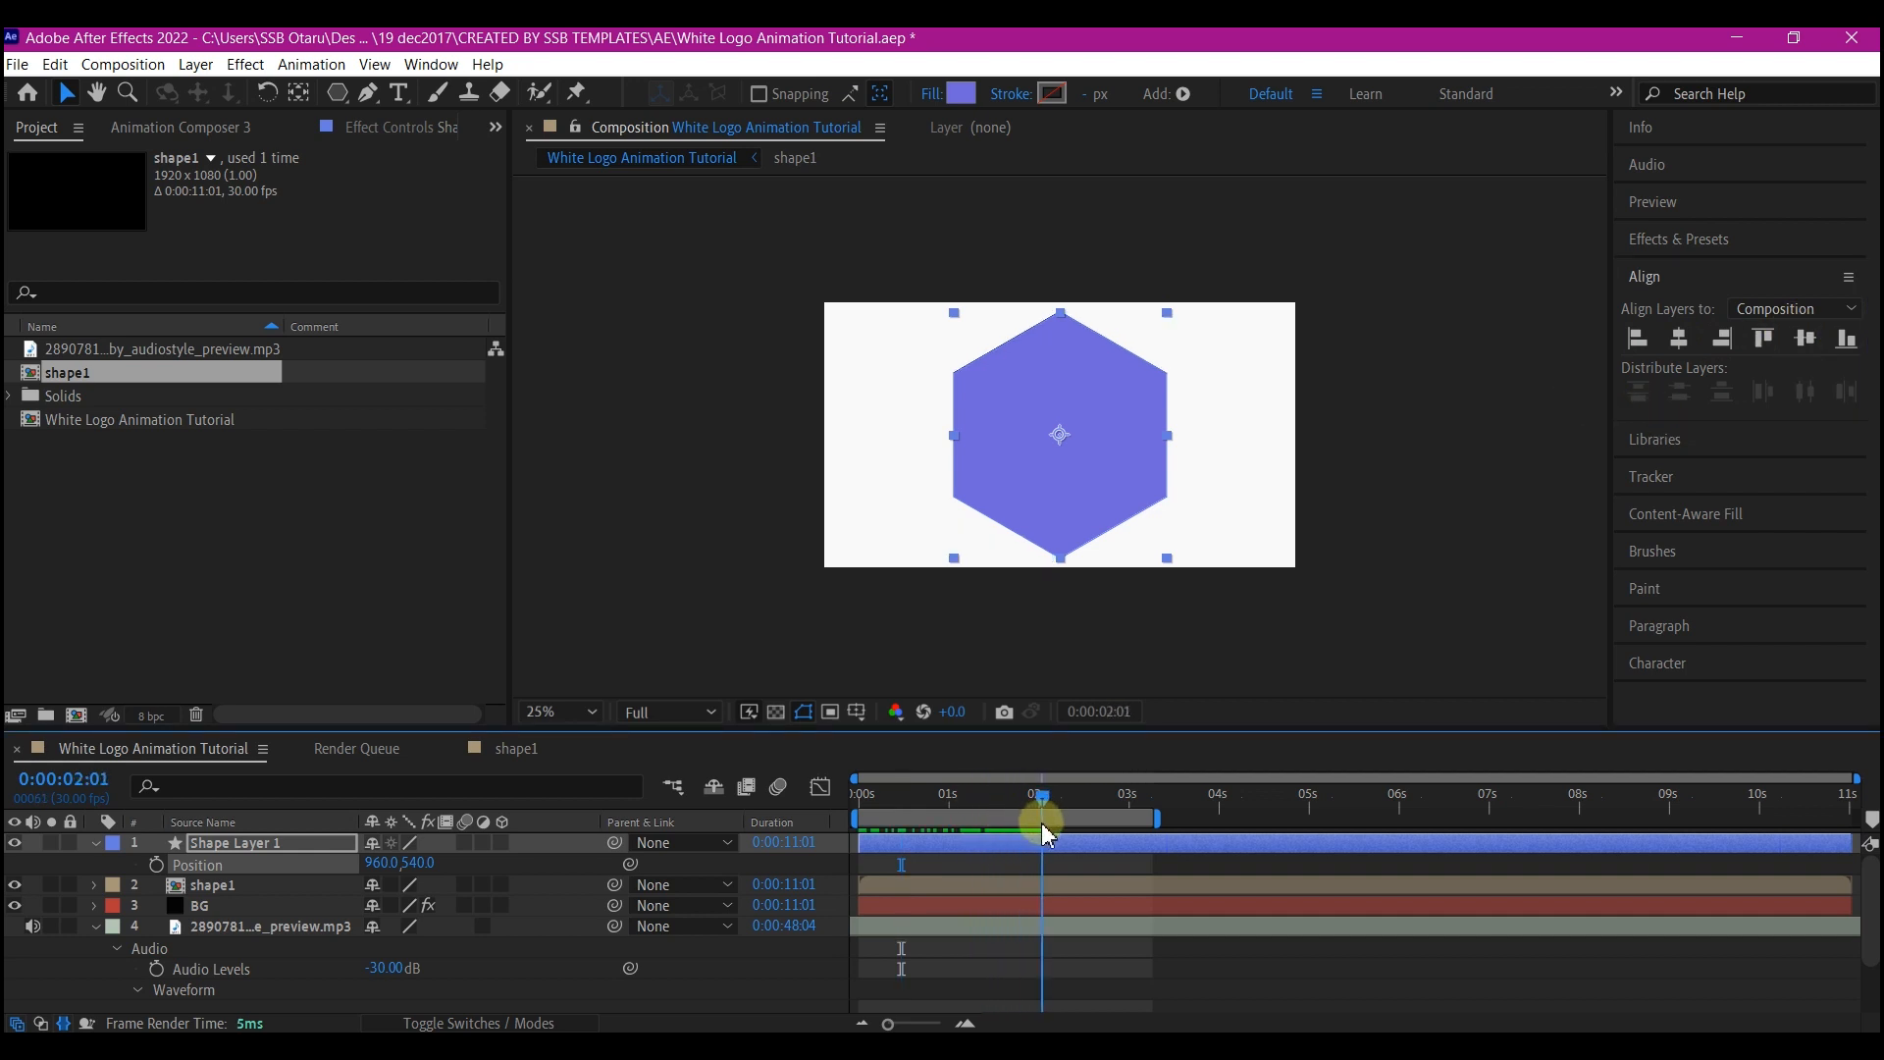
{"action": "left_click", "coordinate": [266, 847]}
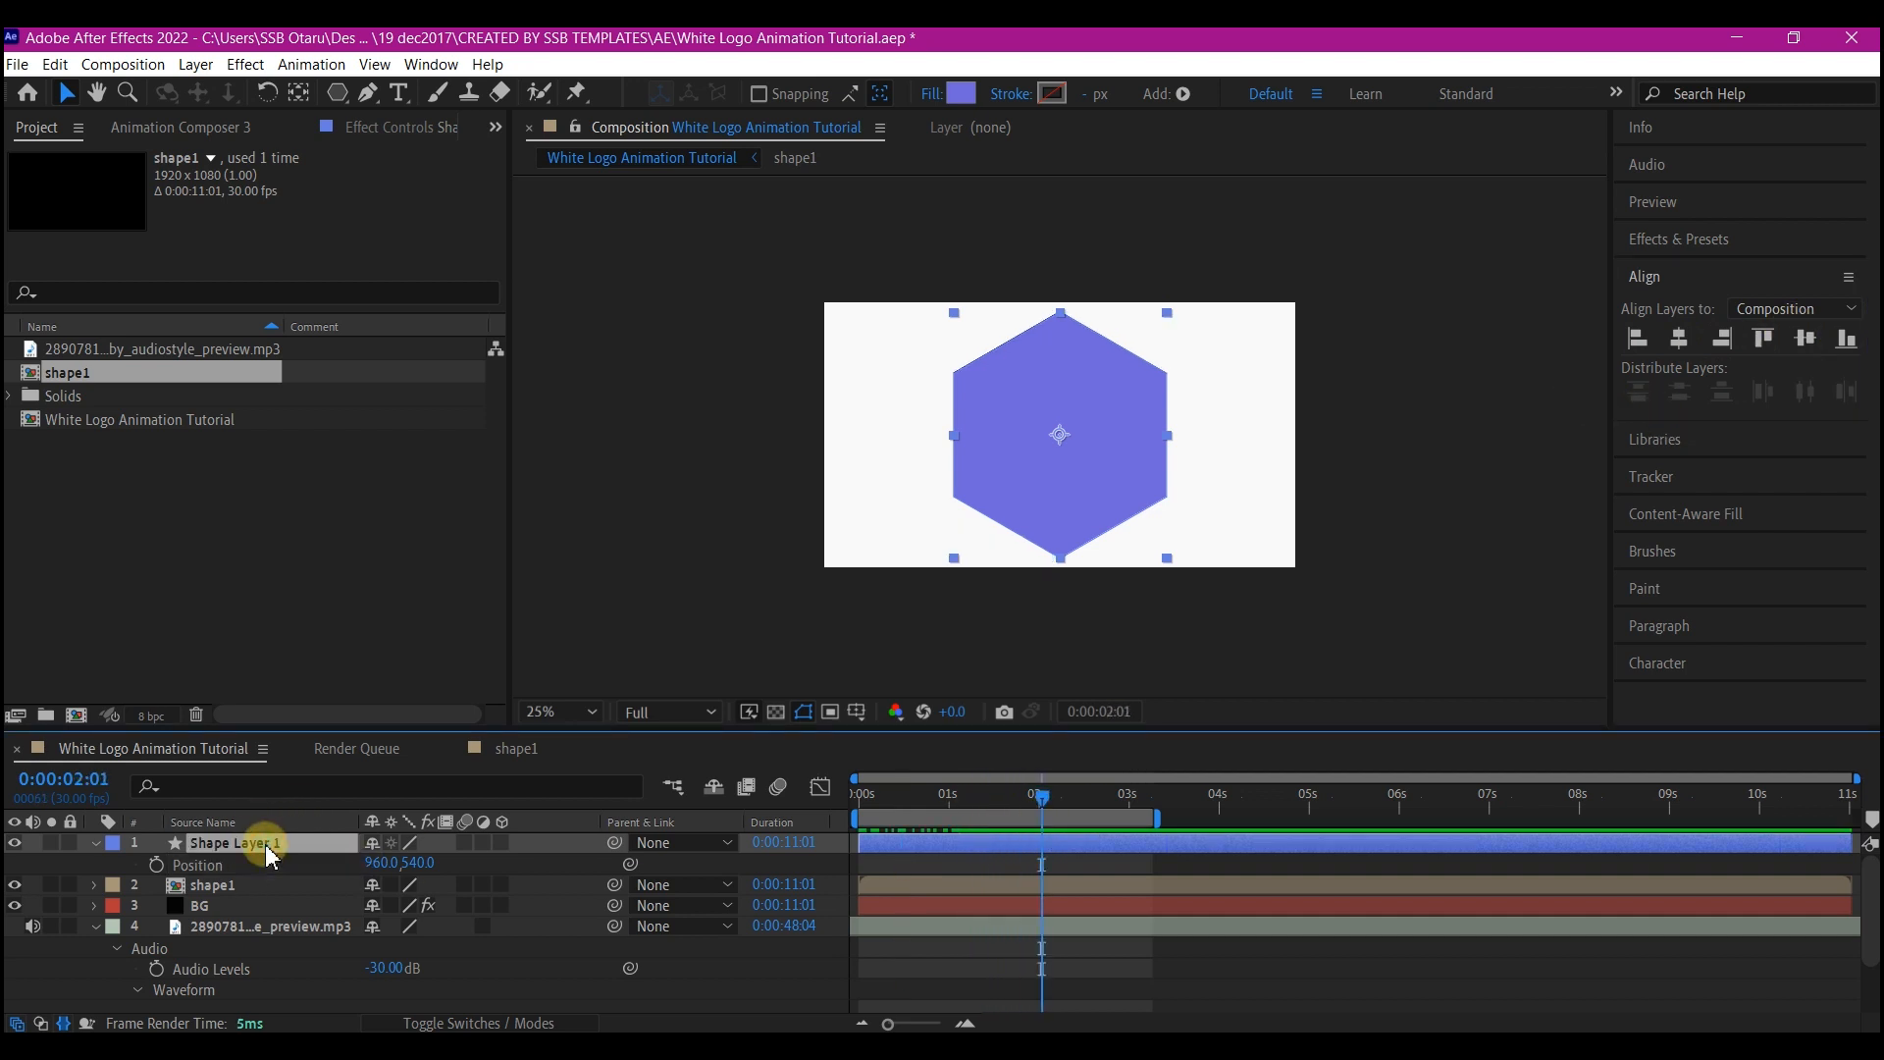
{"action": "left_click", "coordinate": [156, 865]}
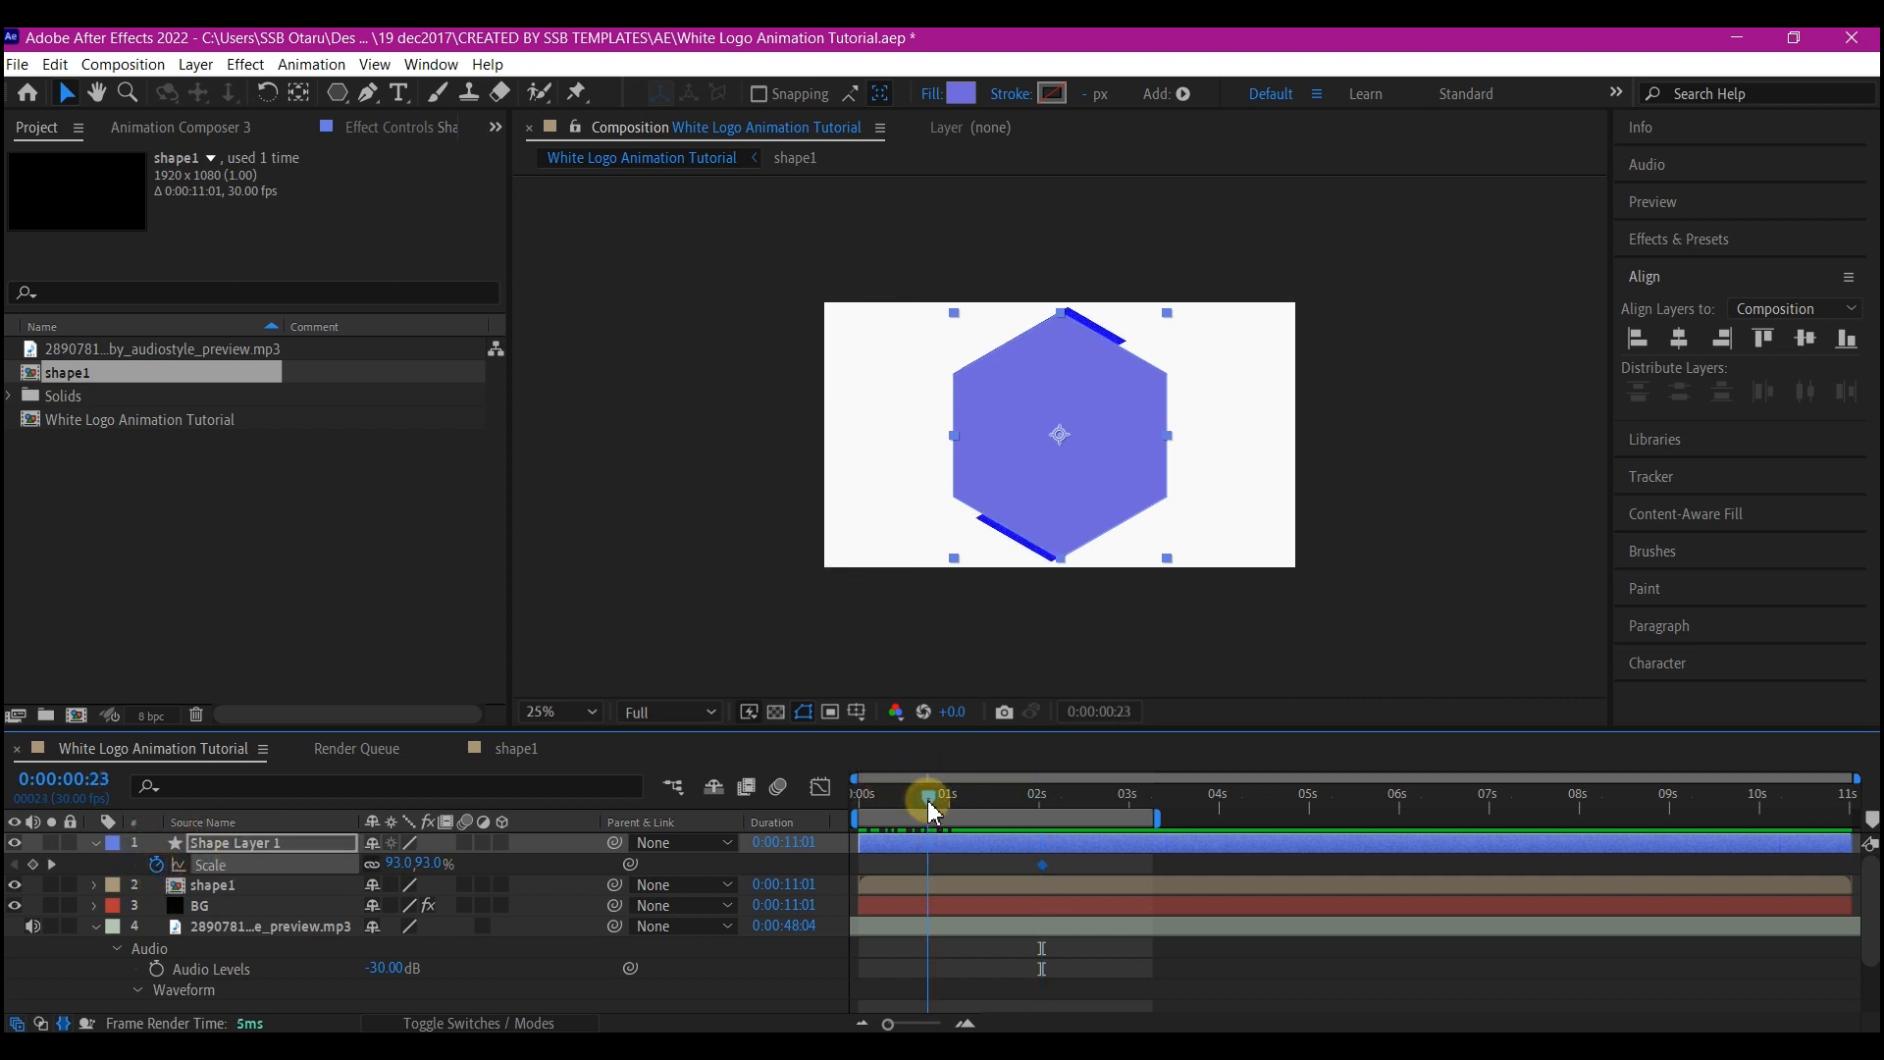
{"action": "left_click", "coordinate": [402, 864]}
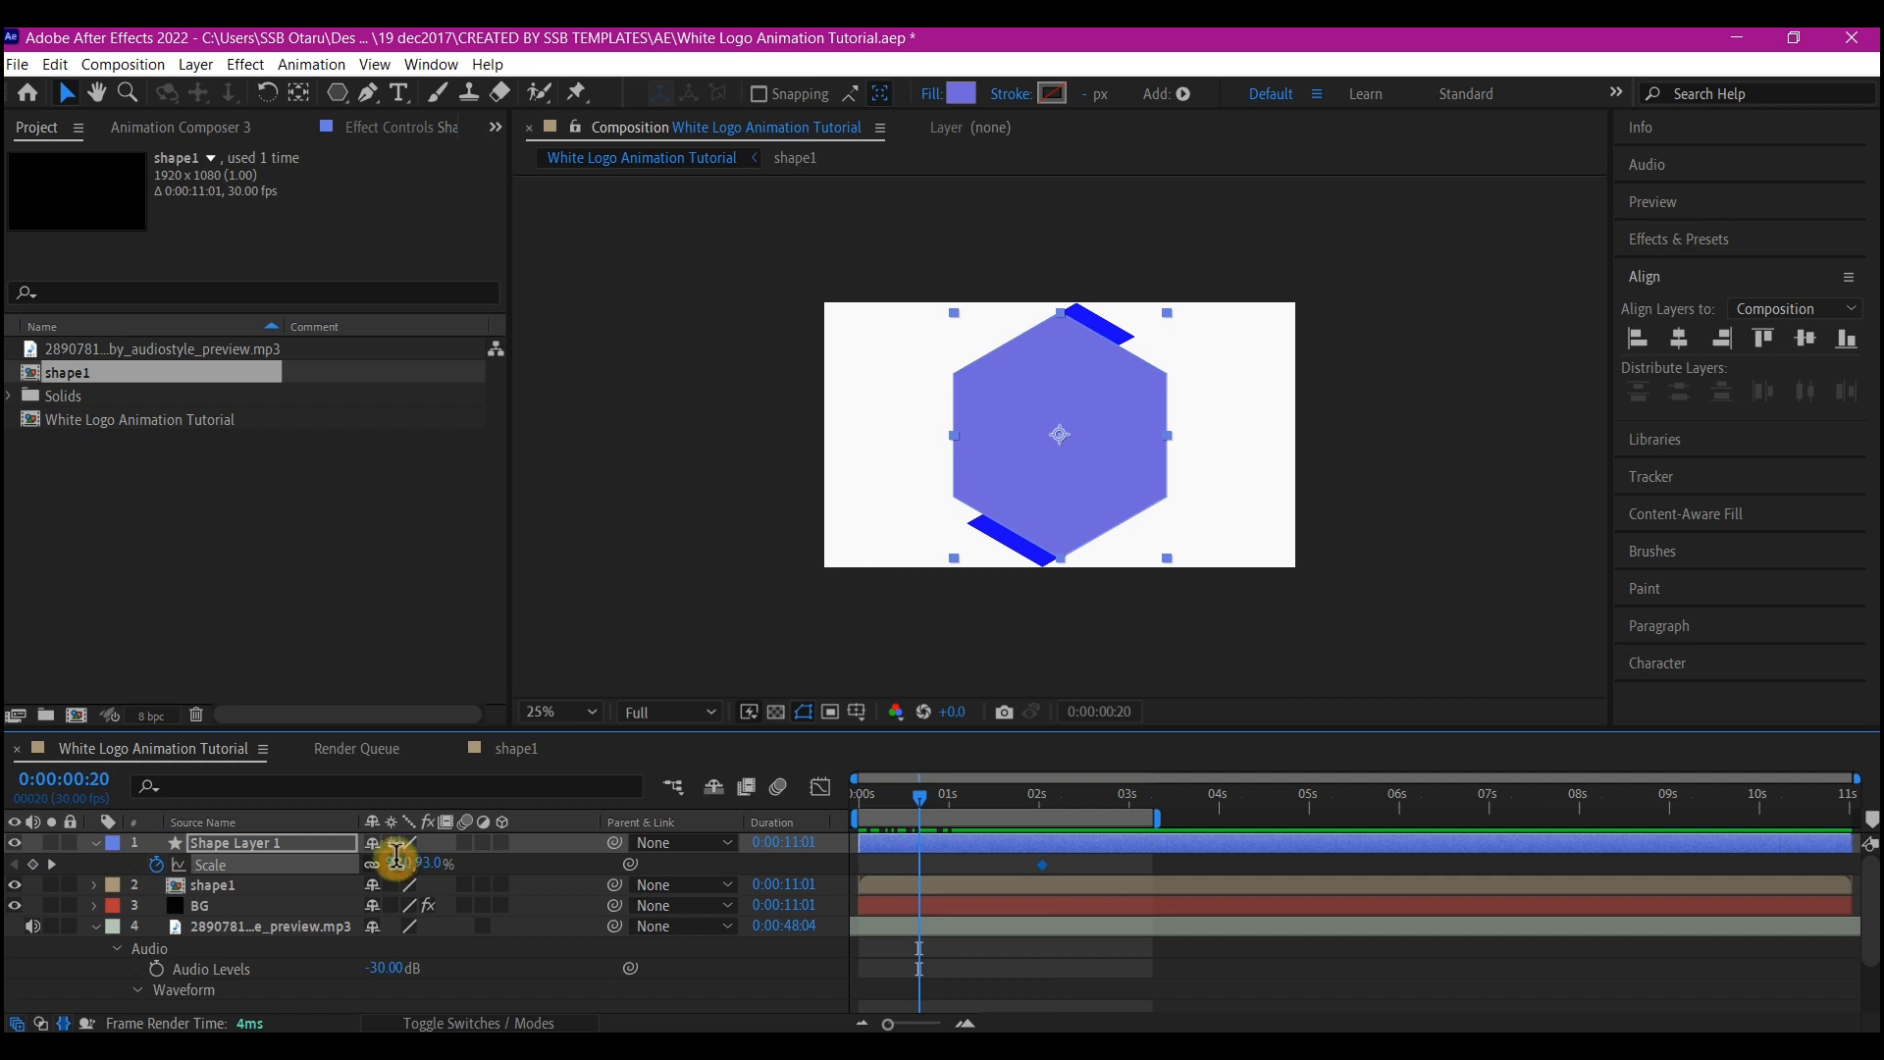
{"action": "type", "text": "0"}
{"action": "key", "text": "Return"}
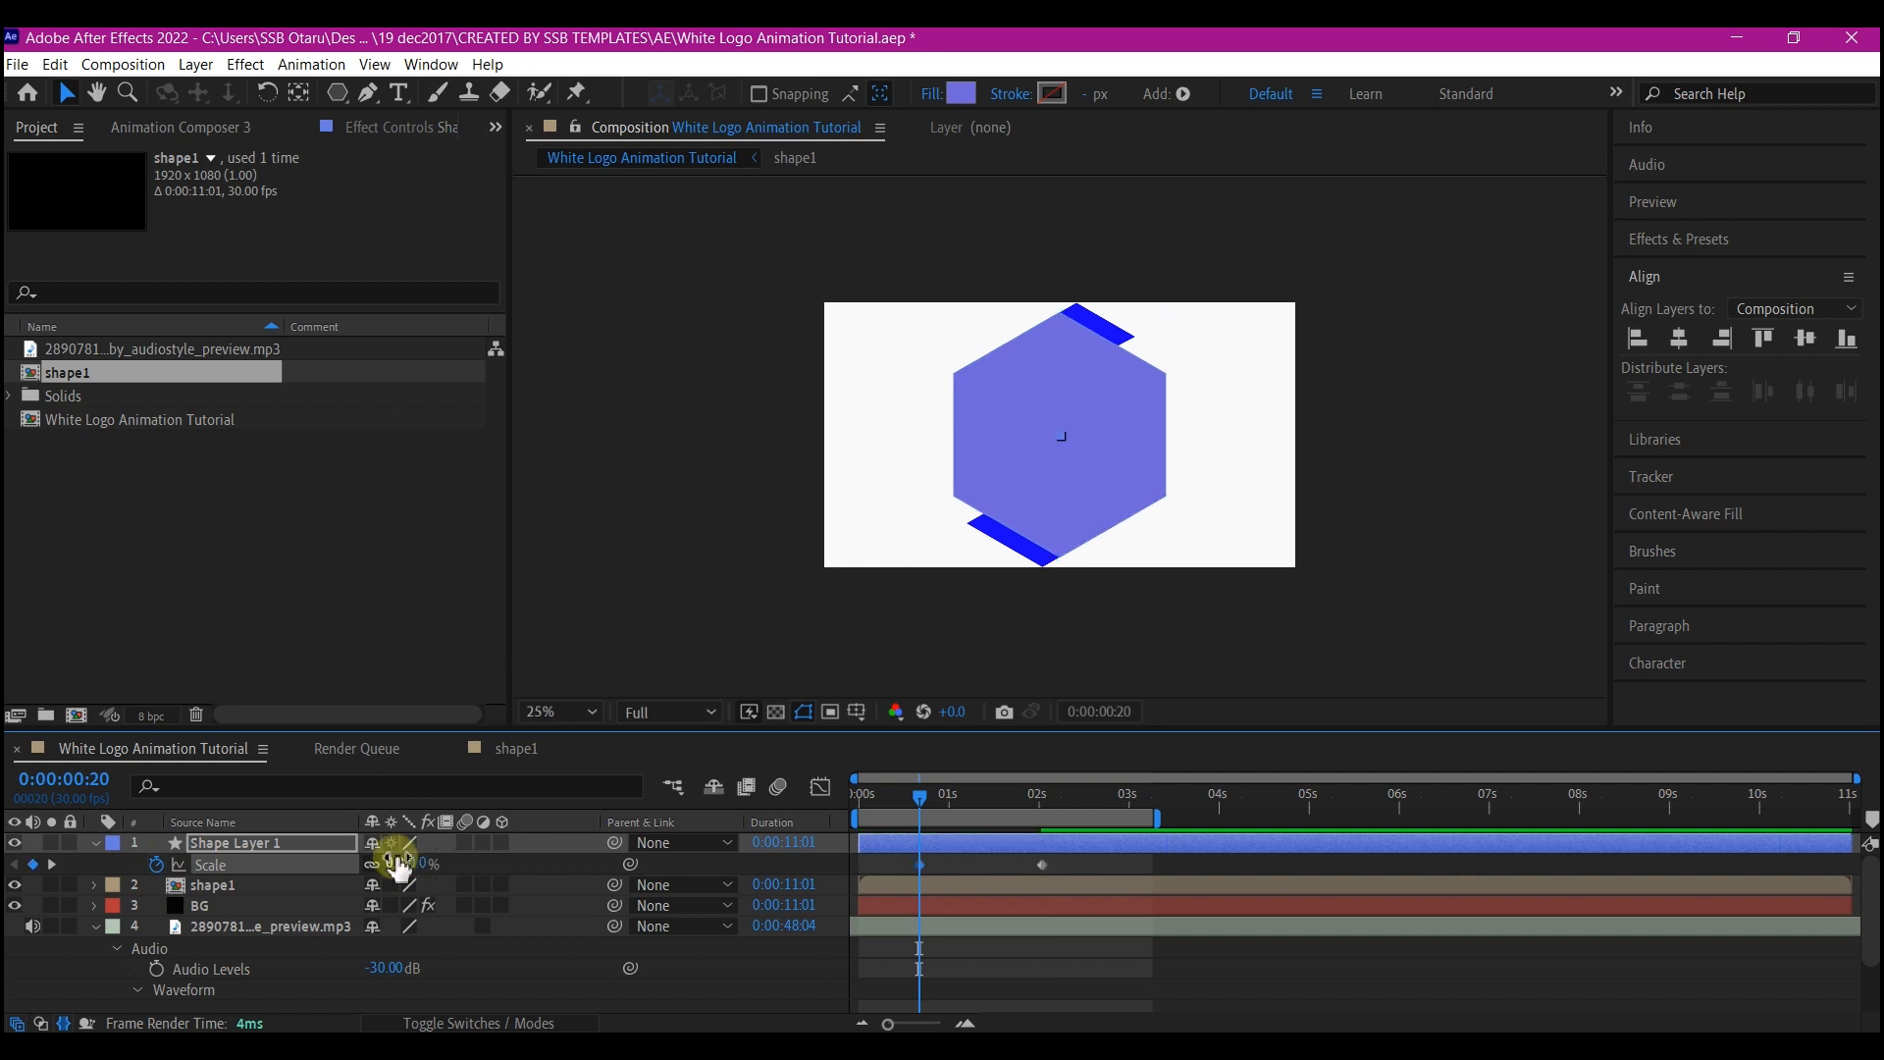
Apply Easy Ease to both Scale keyframes of Shape Layer 1 and preview the animation from the start.
{"action": "key", "text": "F9"}
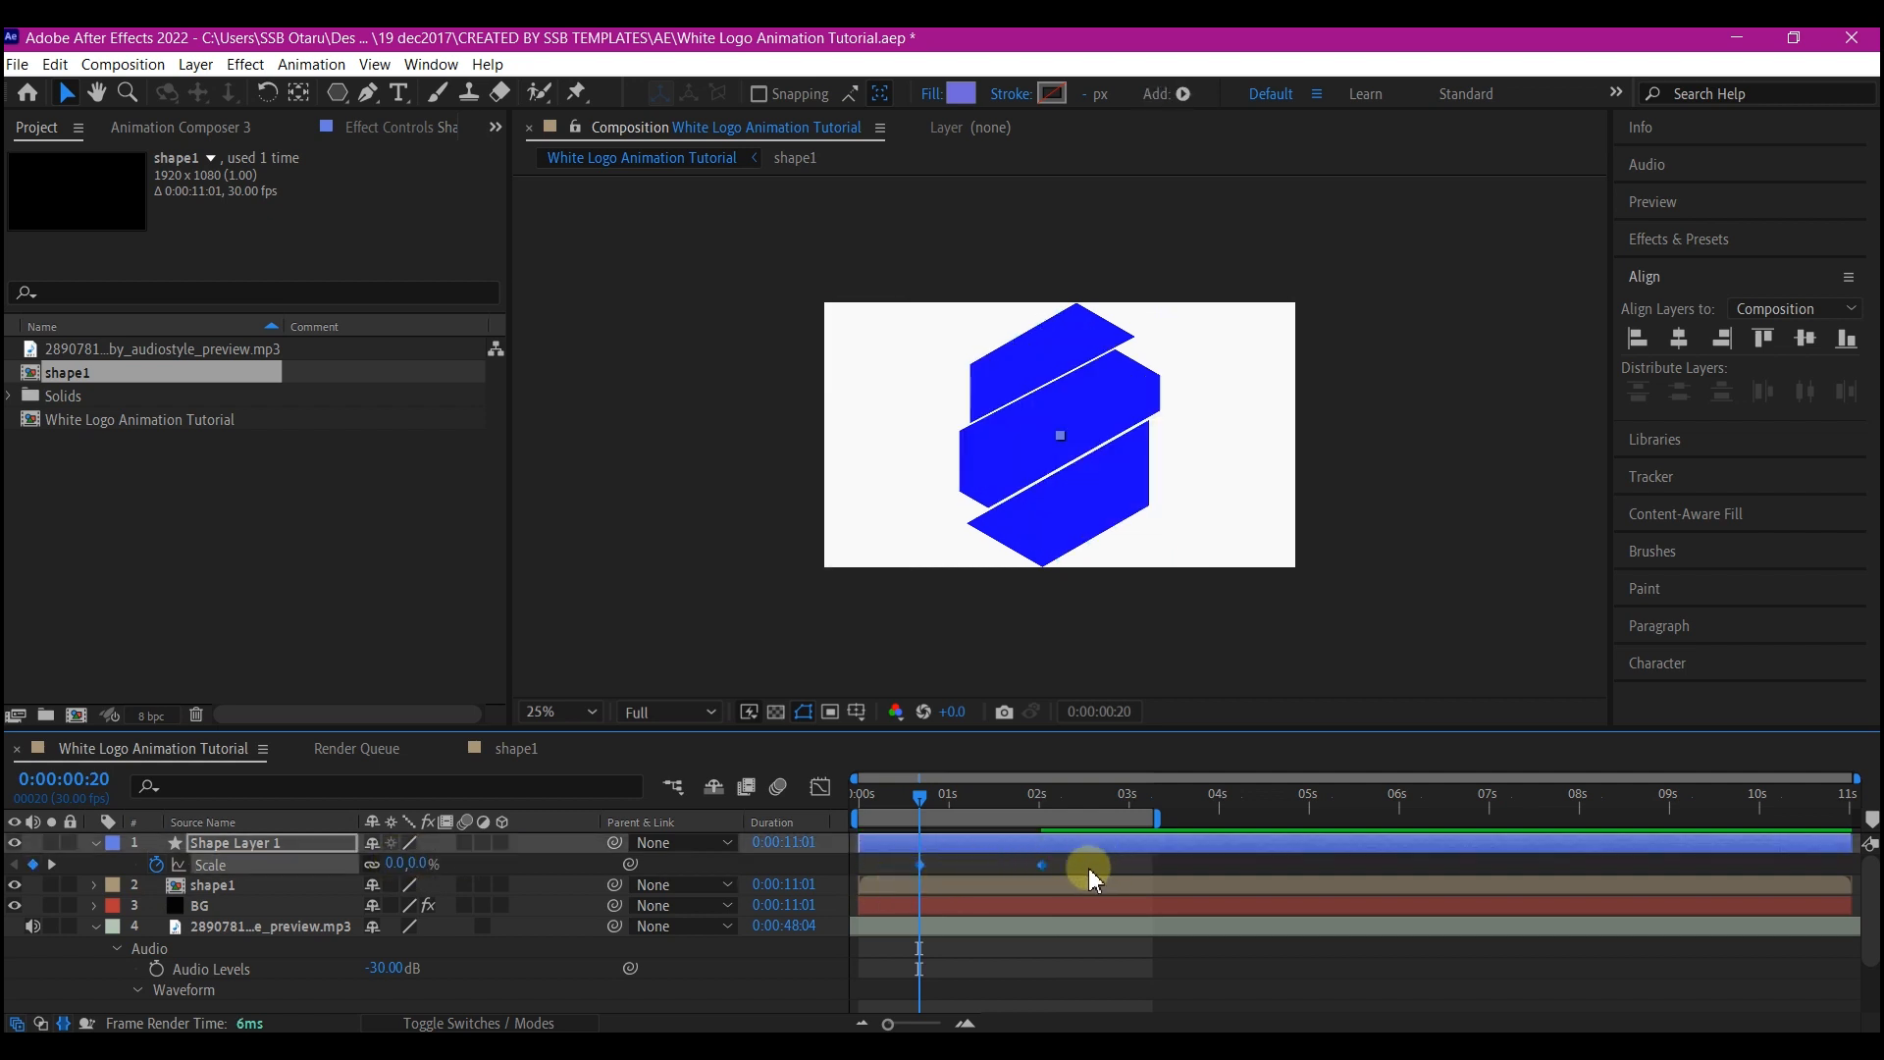
{"action": "left_click", "coordinate": [845, 819]}
{"action": "key", "text": "space"}
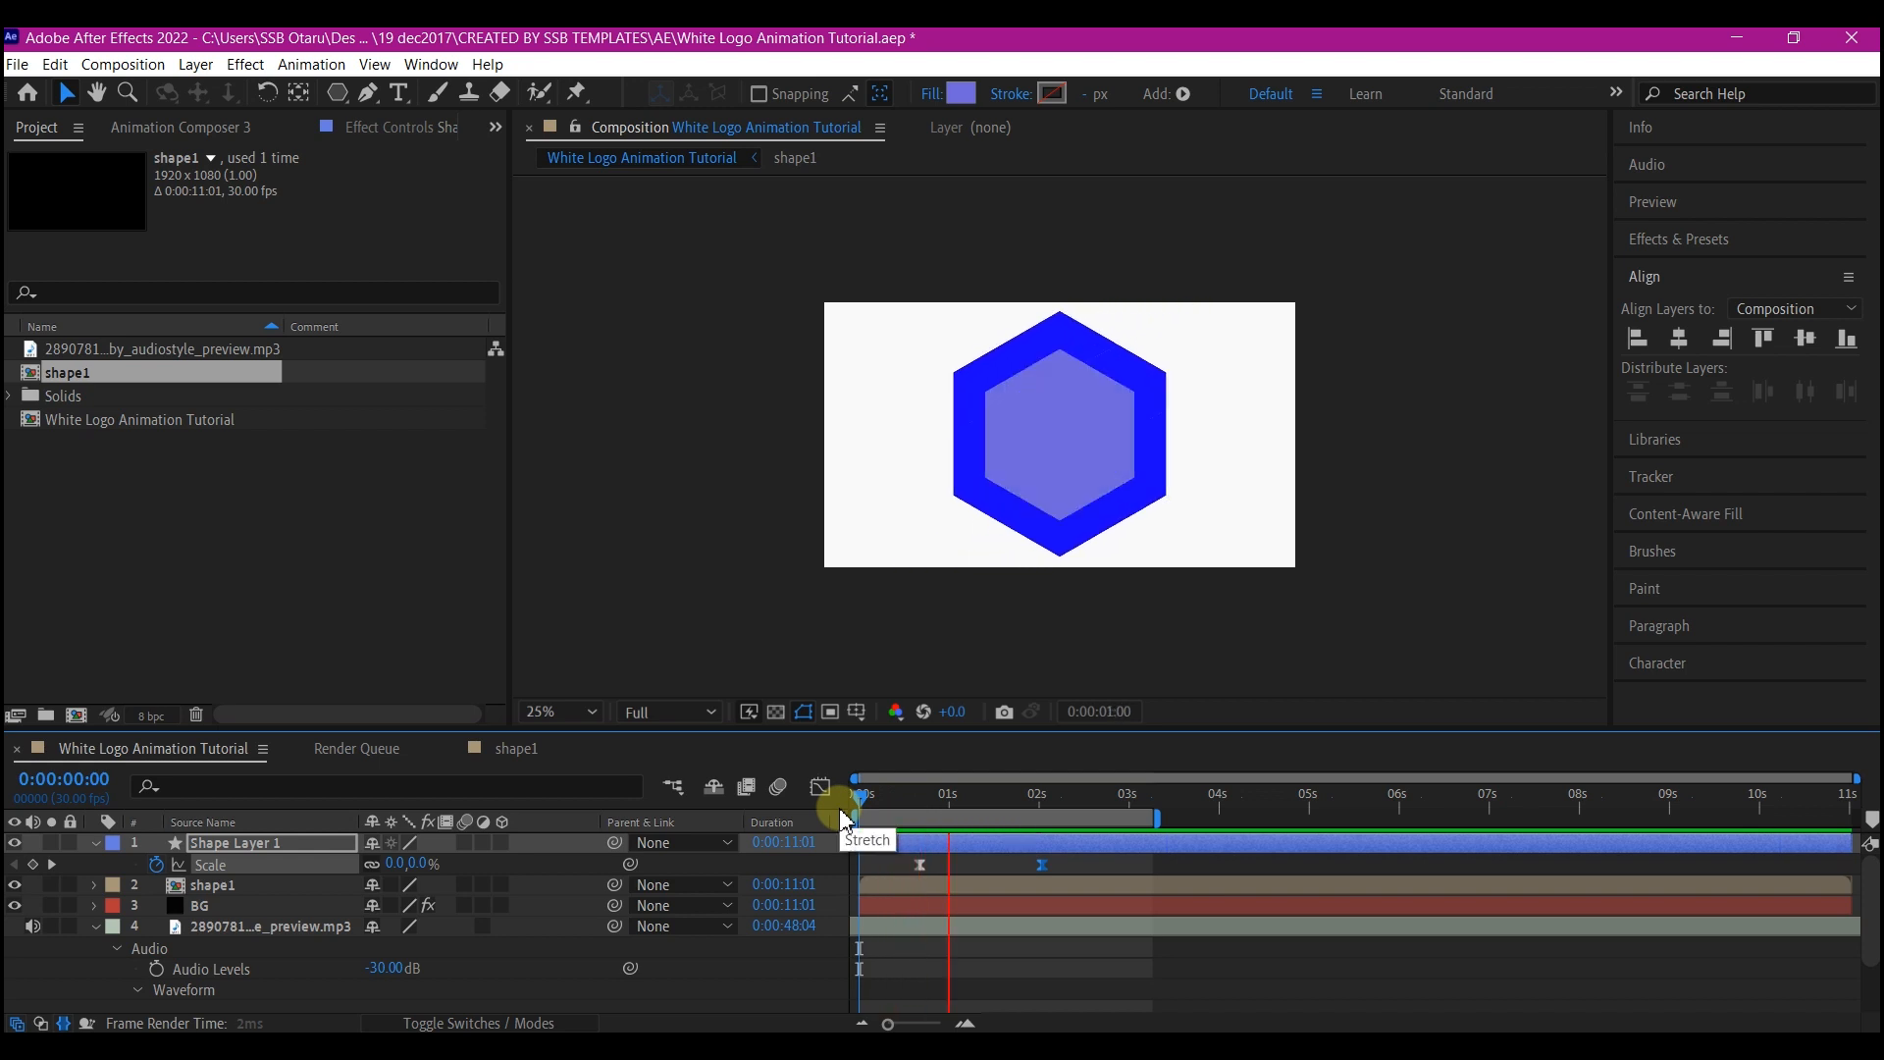
{"action": "key", "text": "space"}
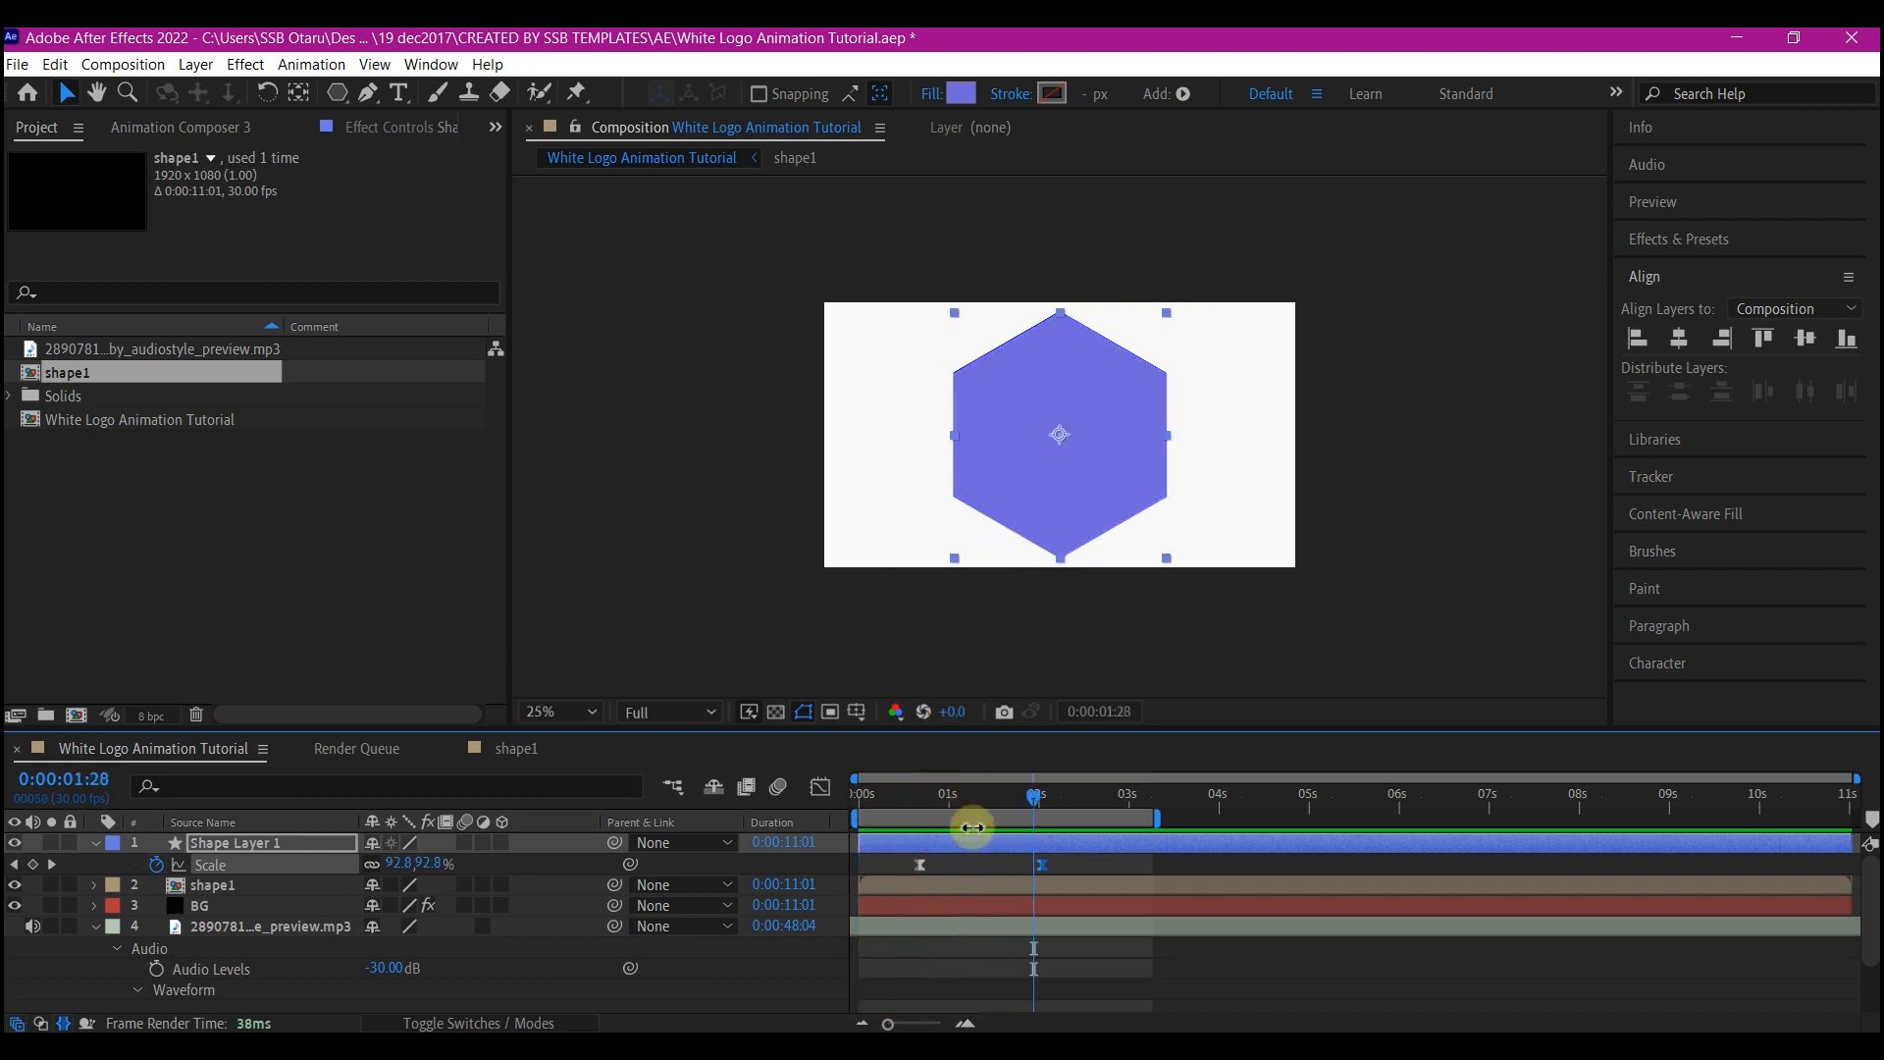
Shift both Scale keyframes of Shape Layer 1 earlier, the first to about 0:00:00:14, and preview the timing.
{"action": "left_click_drag", "start_coordinate": [1069, 875], "coordinate": [829, 814]}
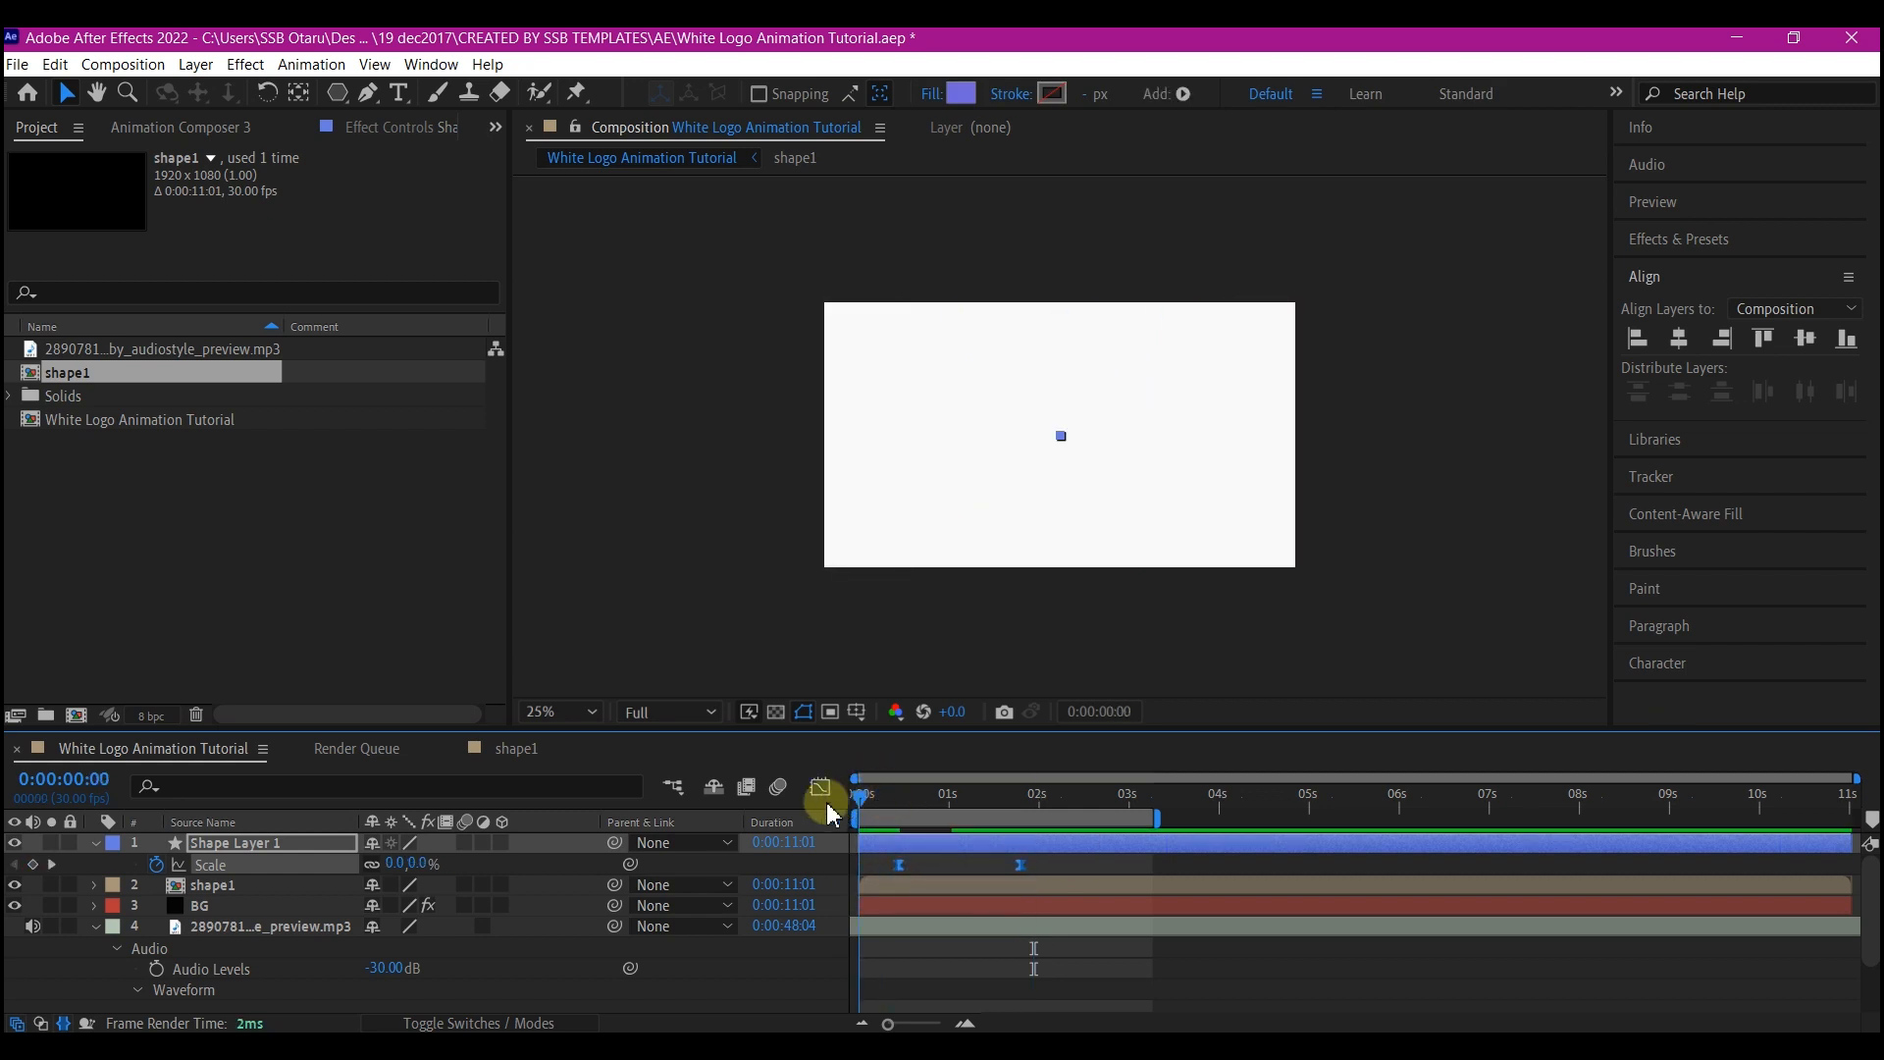
{"action": "key", "text": "space"}
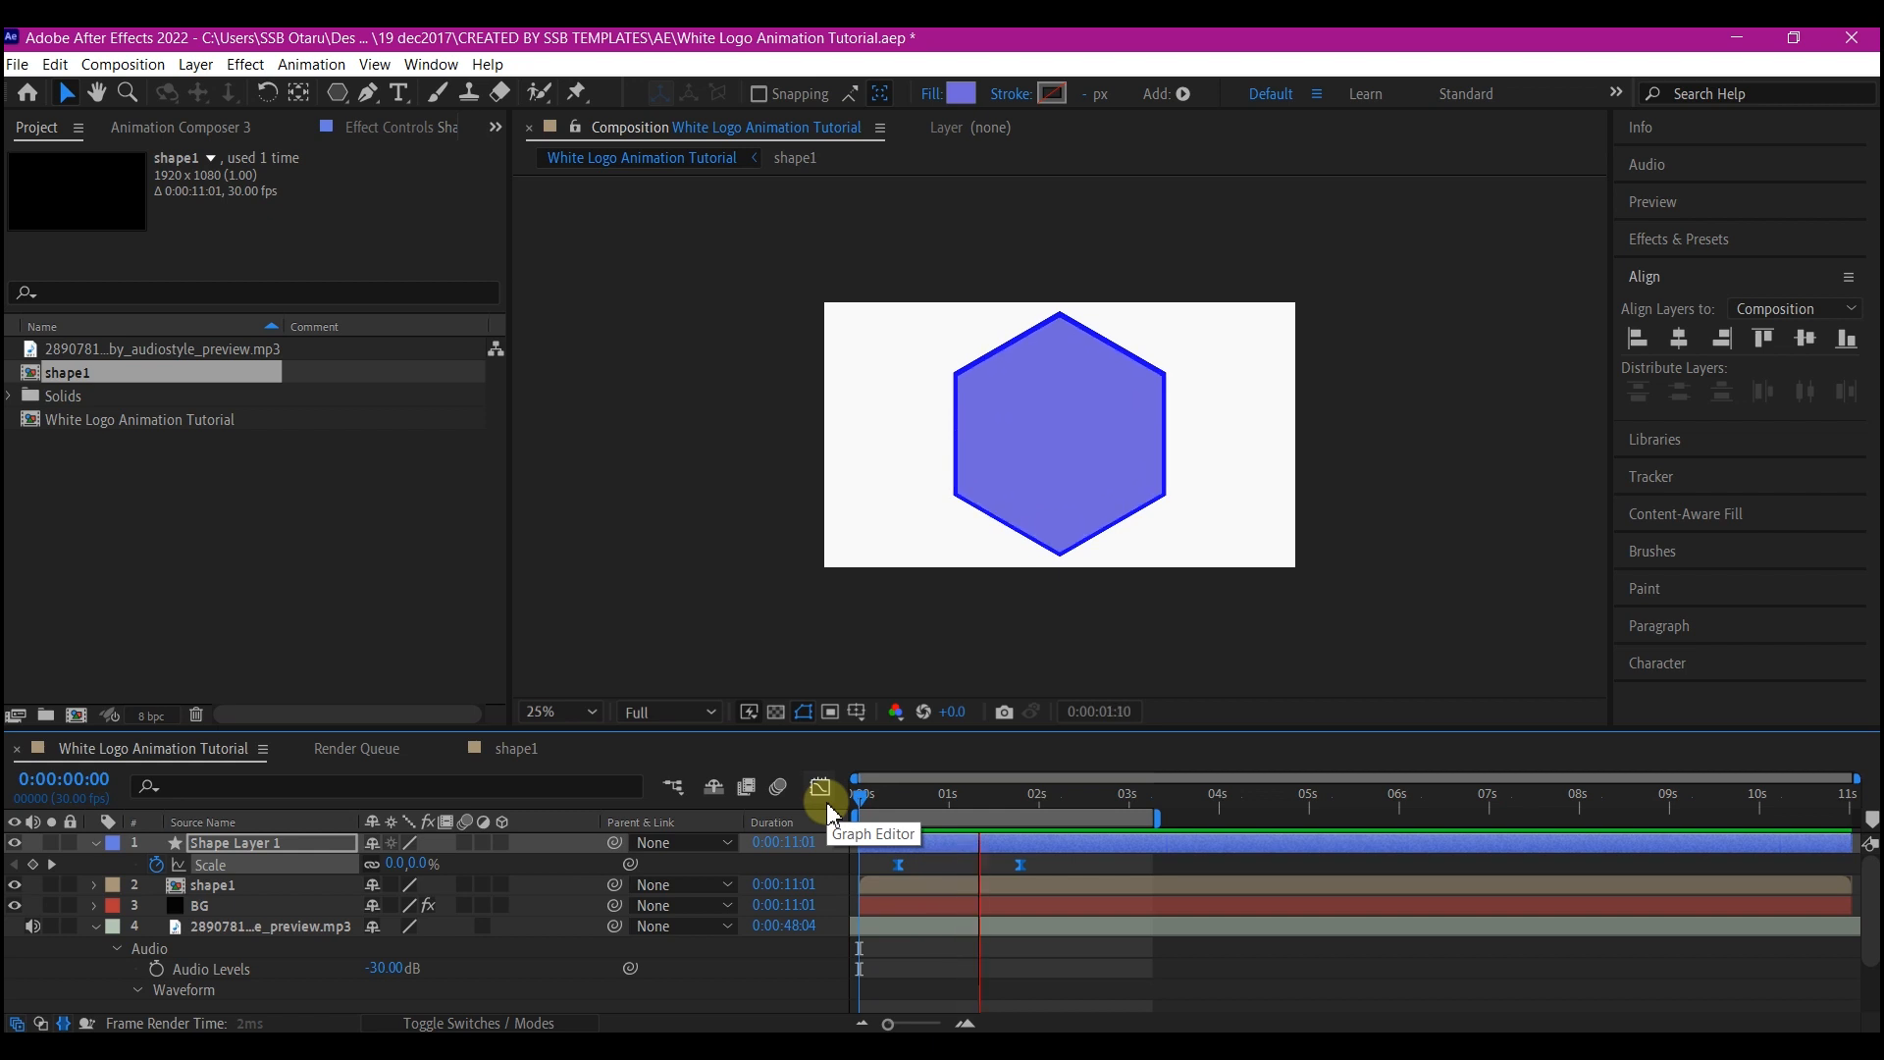
{"action": "key", "text": "space"}
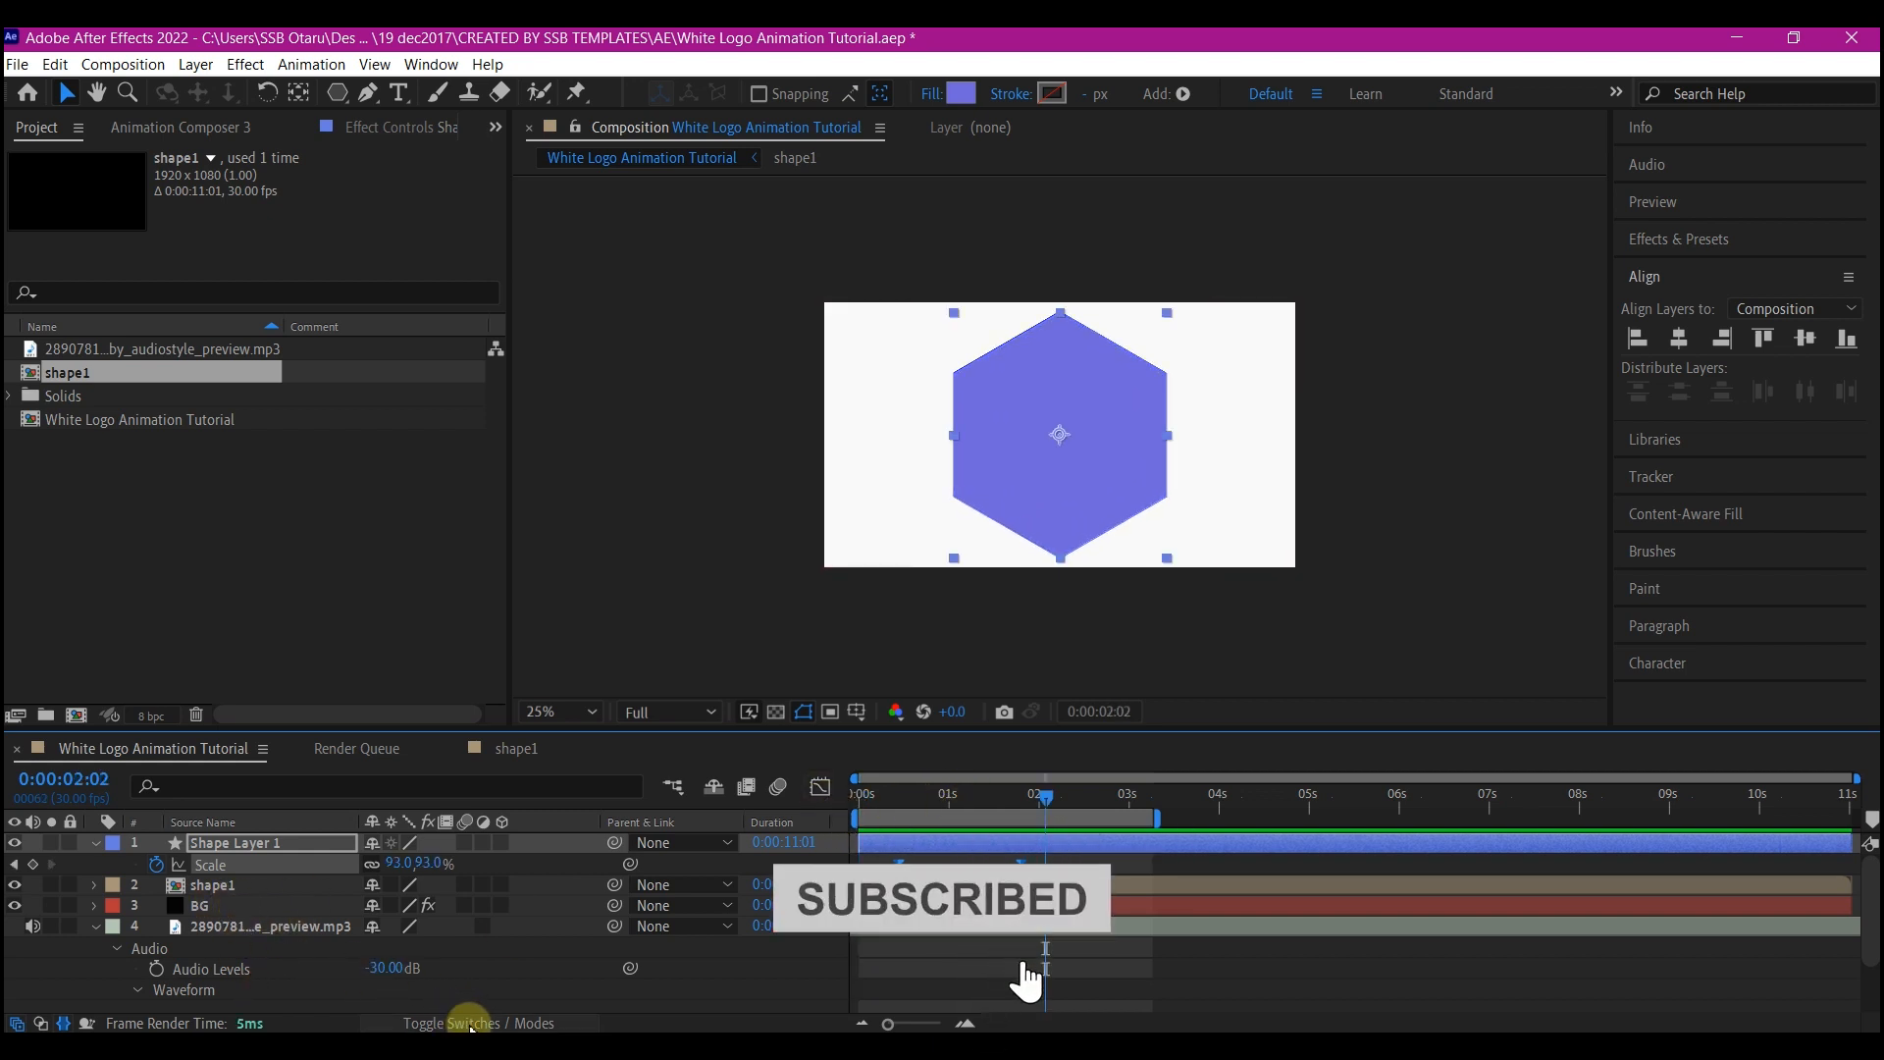
Set the shape1 layer's track matte to Alpha Inverted Matte "Shape Layer 1" and preview the reveal.
{"action": "left_click", "coordinate": [469, 1023]}
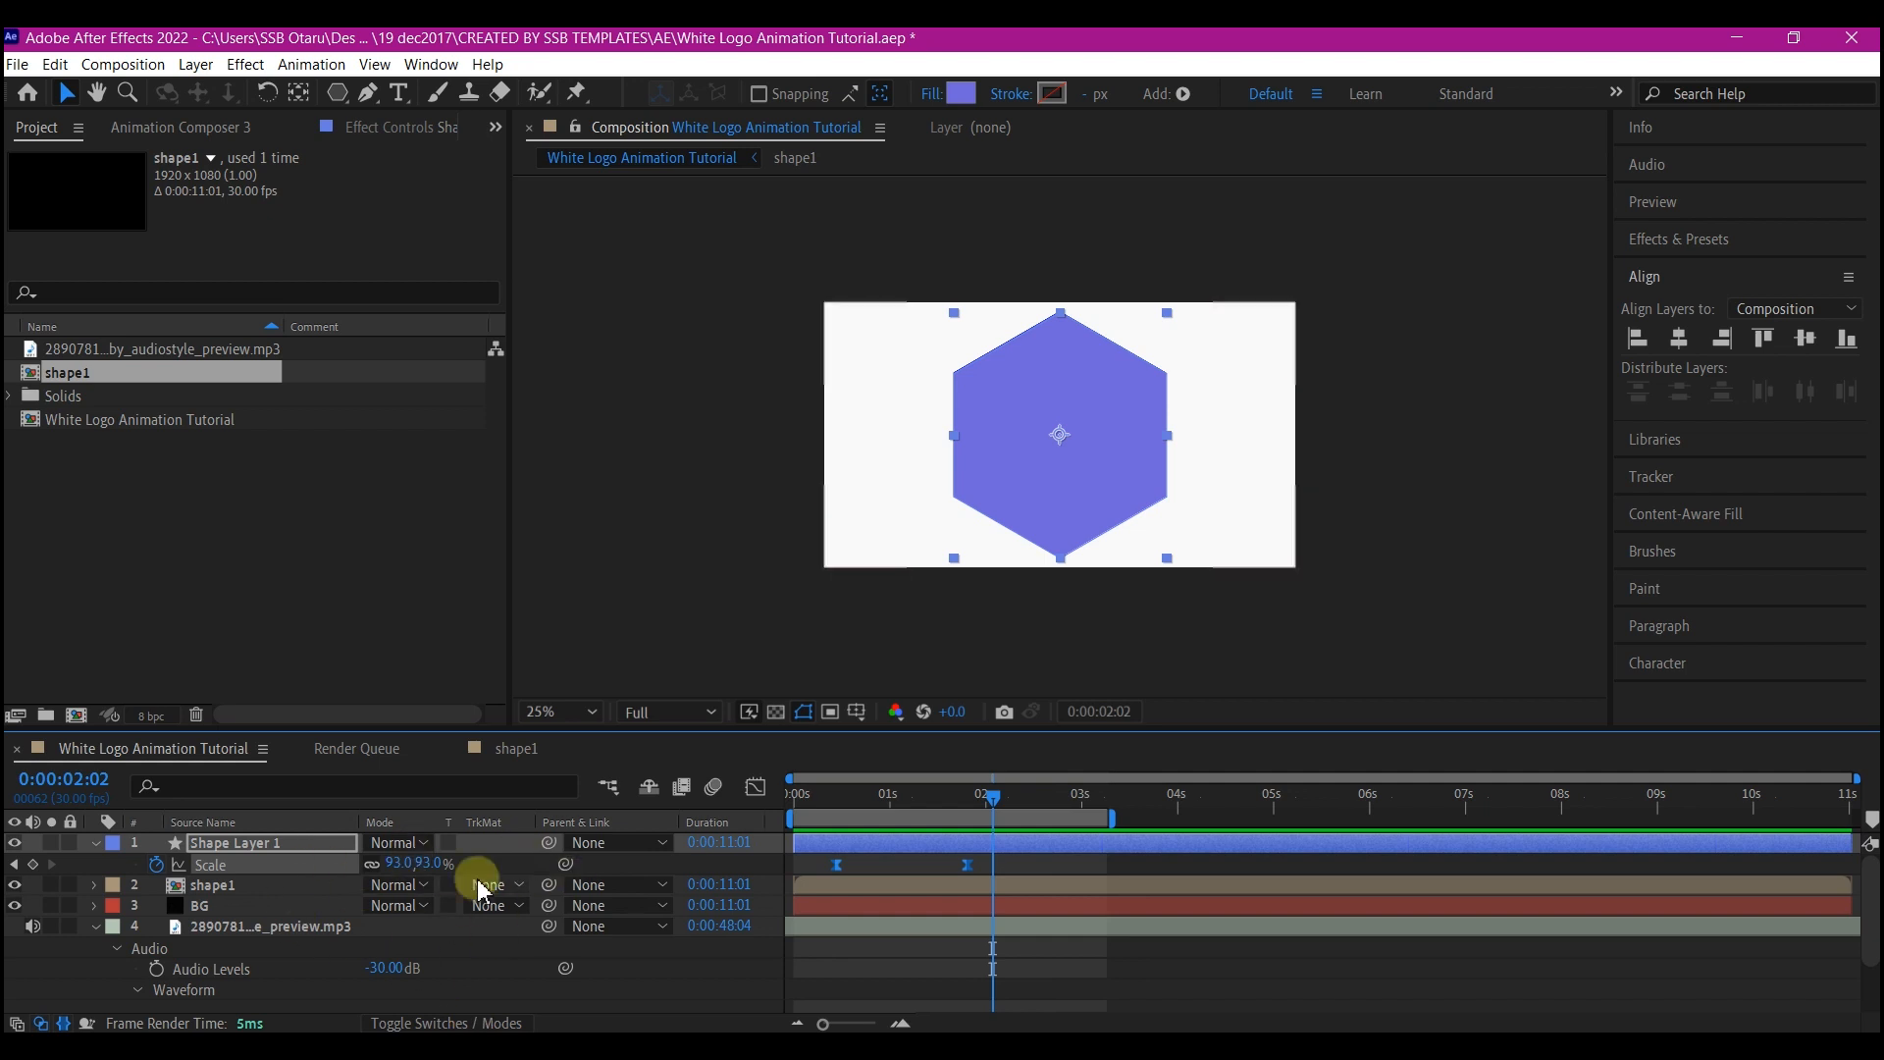
{"action": "left_click", "coordinate": [230, 886]}
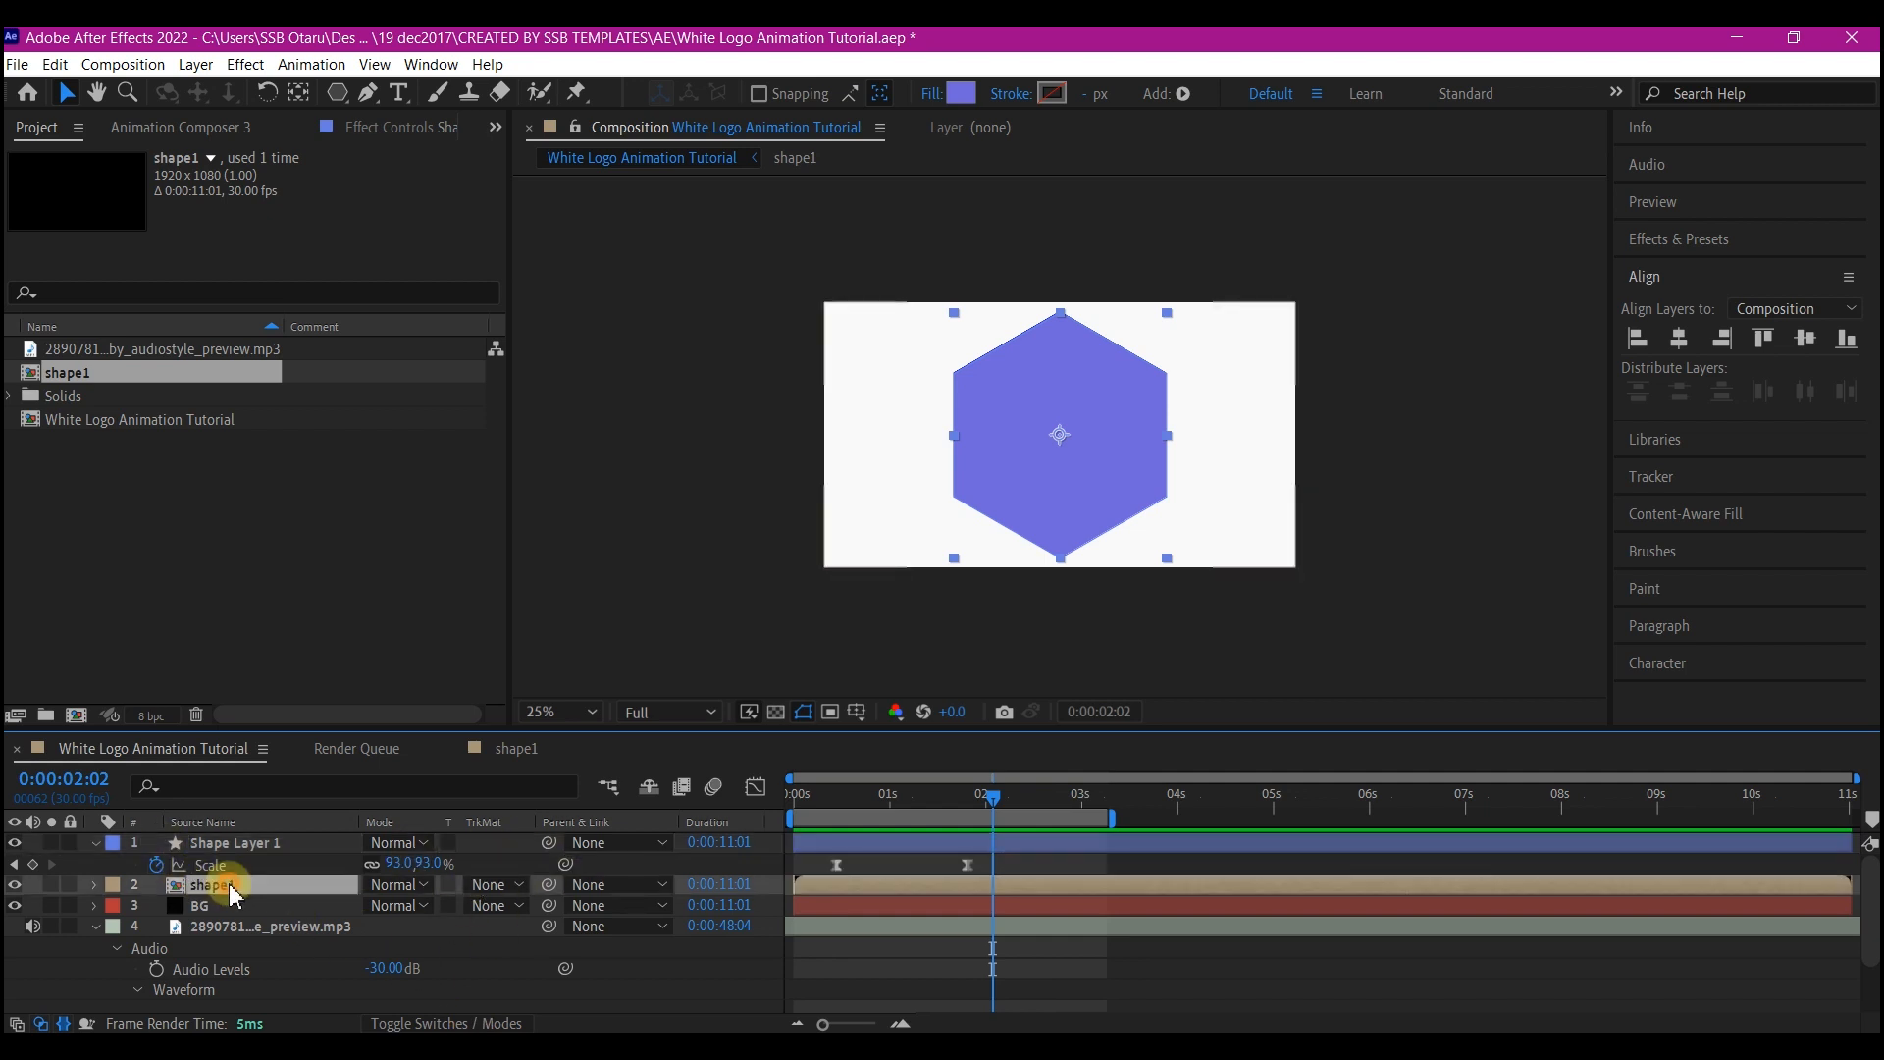
{"action": "left_click", "coordinate": [488, 884]}
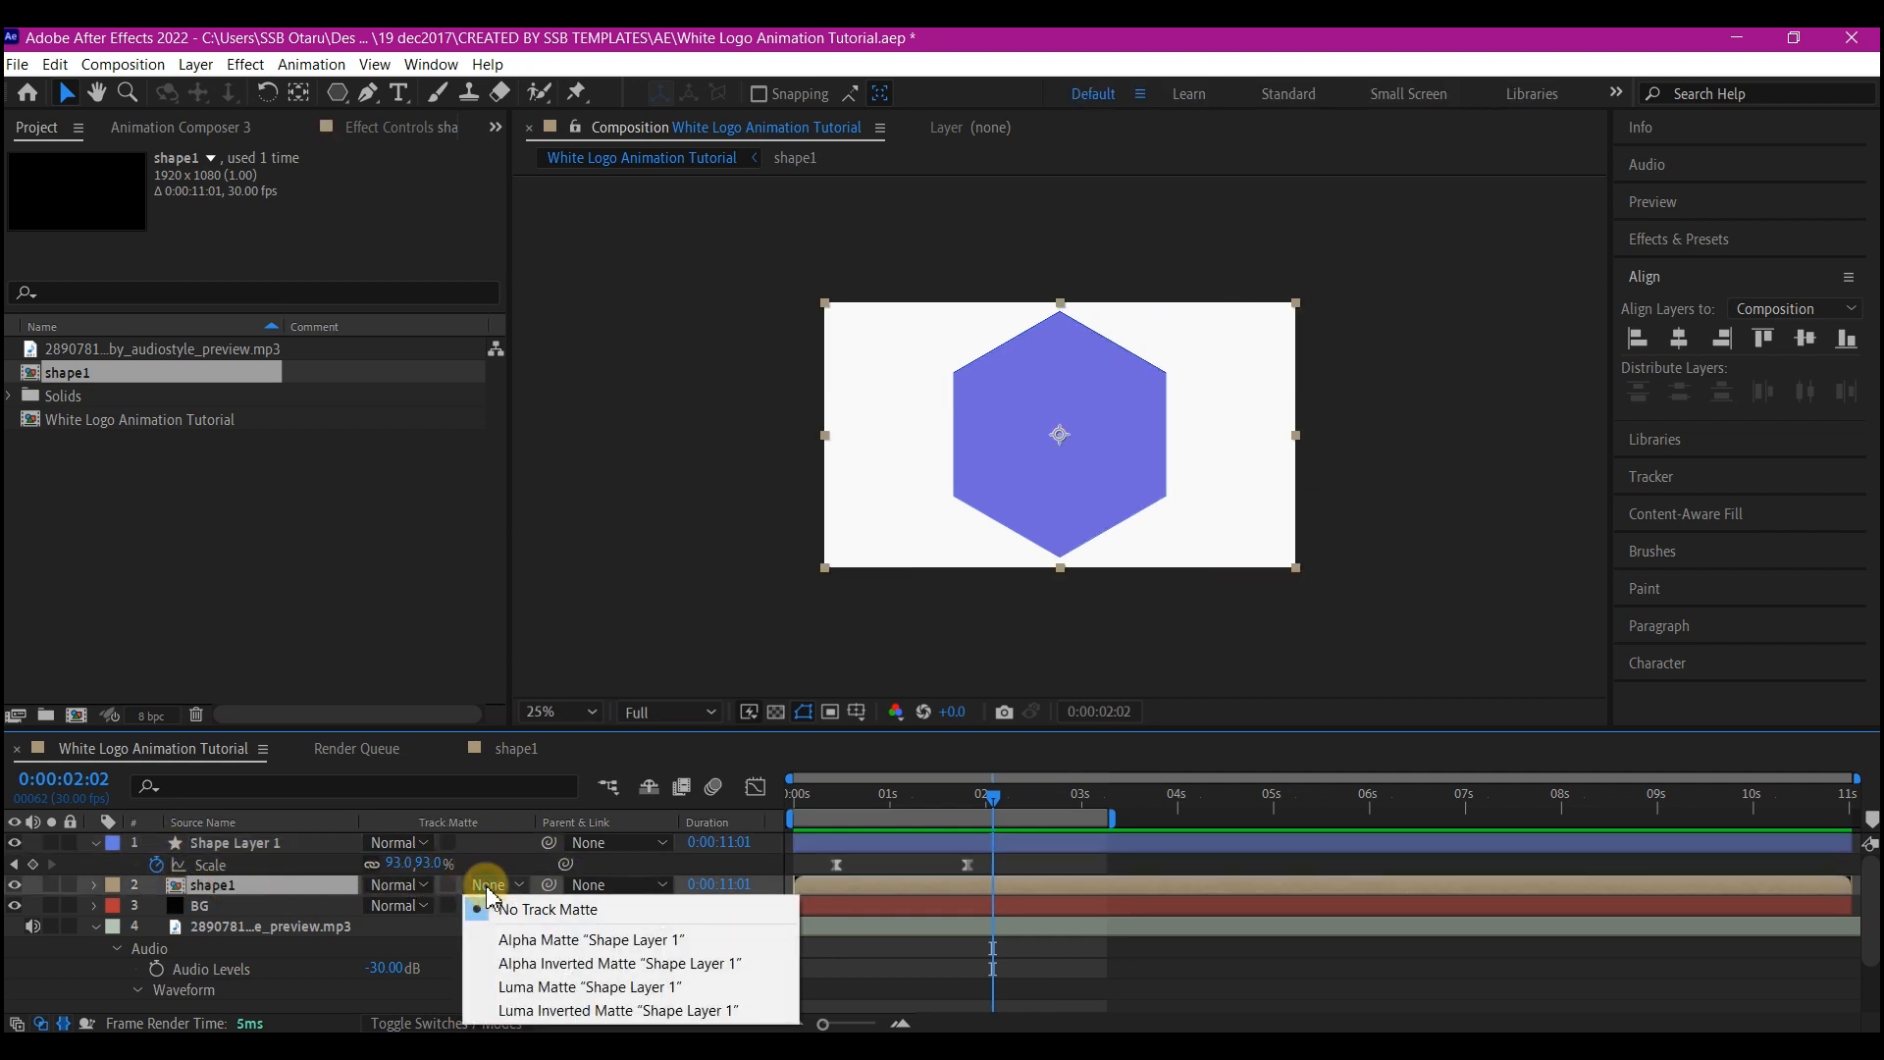
{"action": "left_click", "coordinate": [530, 963]}
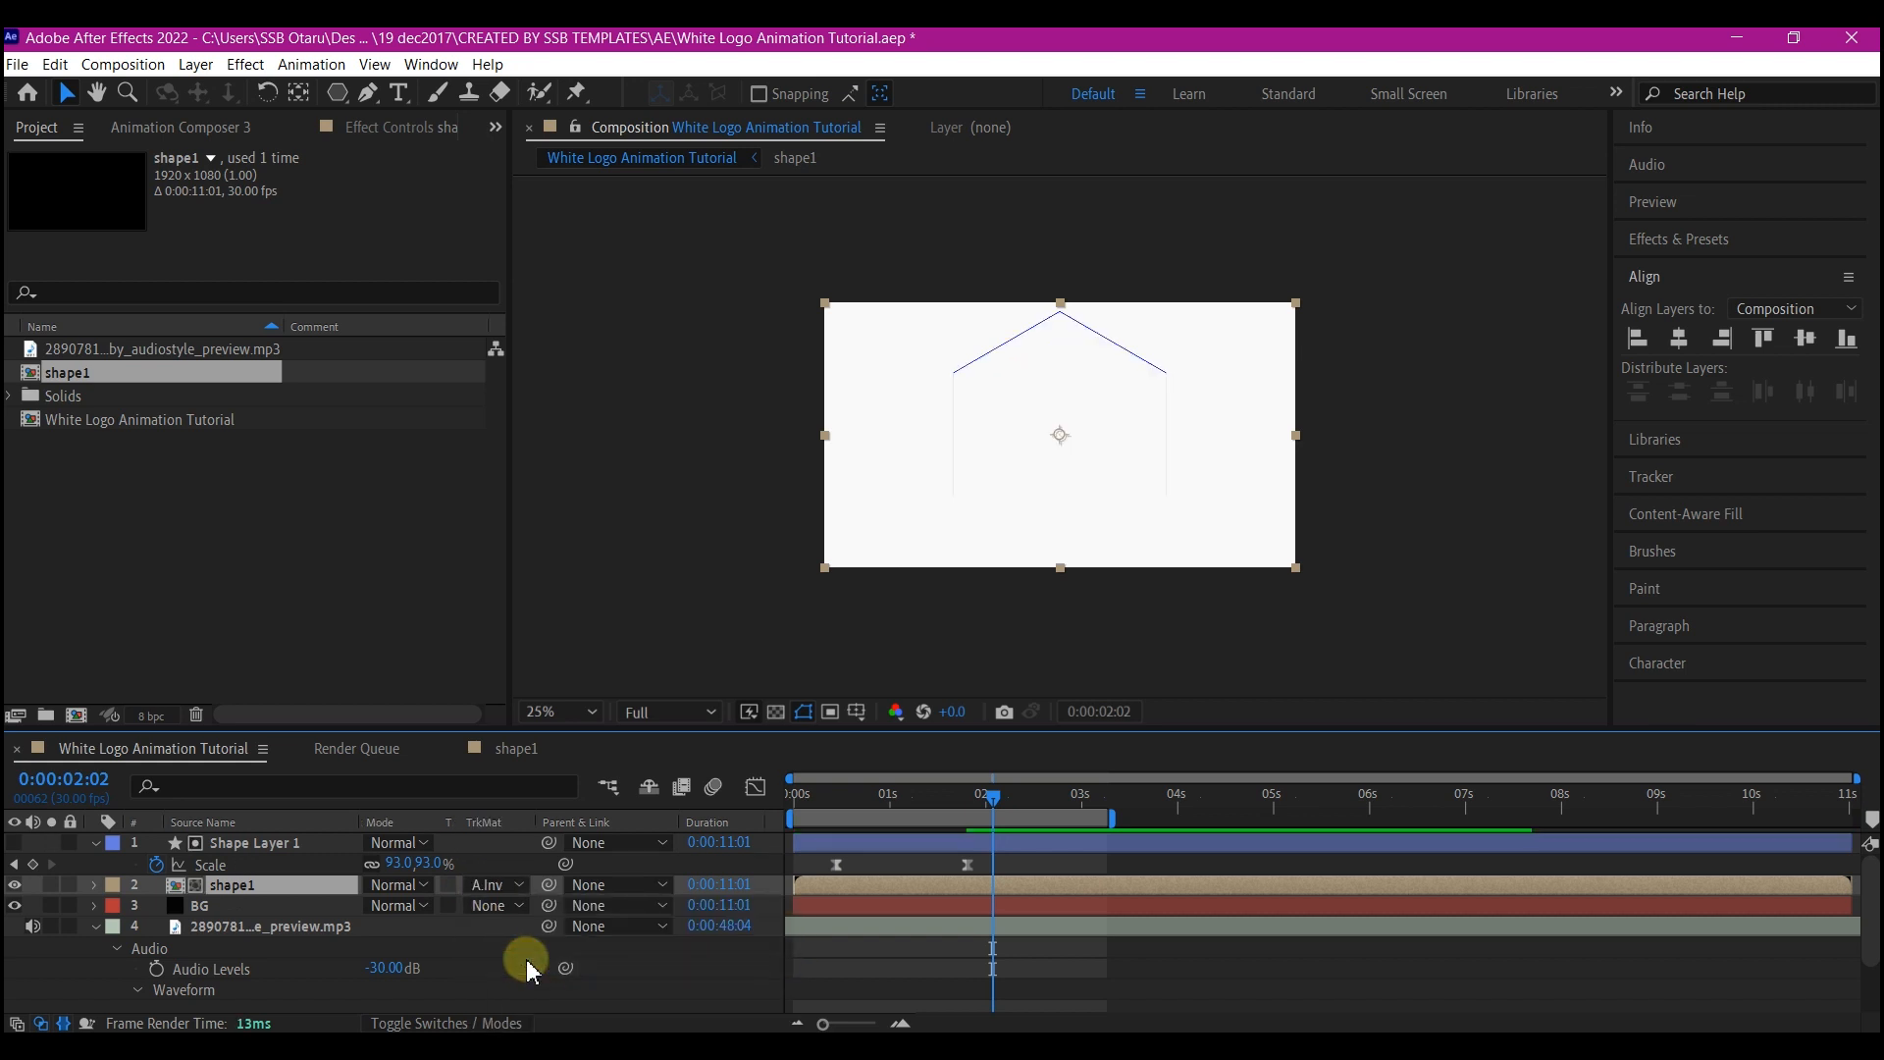
{"action": "left_click_drag", "start_coordinate": [839, 812], "coordinate": [743, 819]}
{"action": "key", "text": "space"}
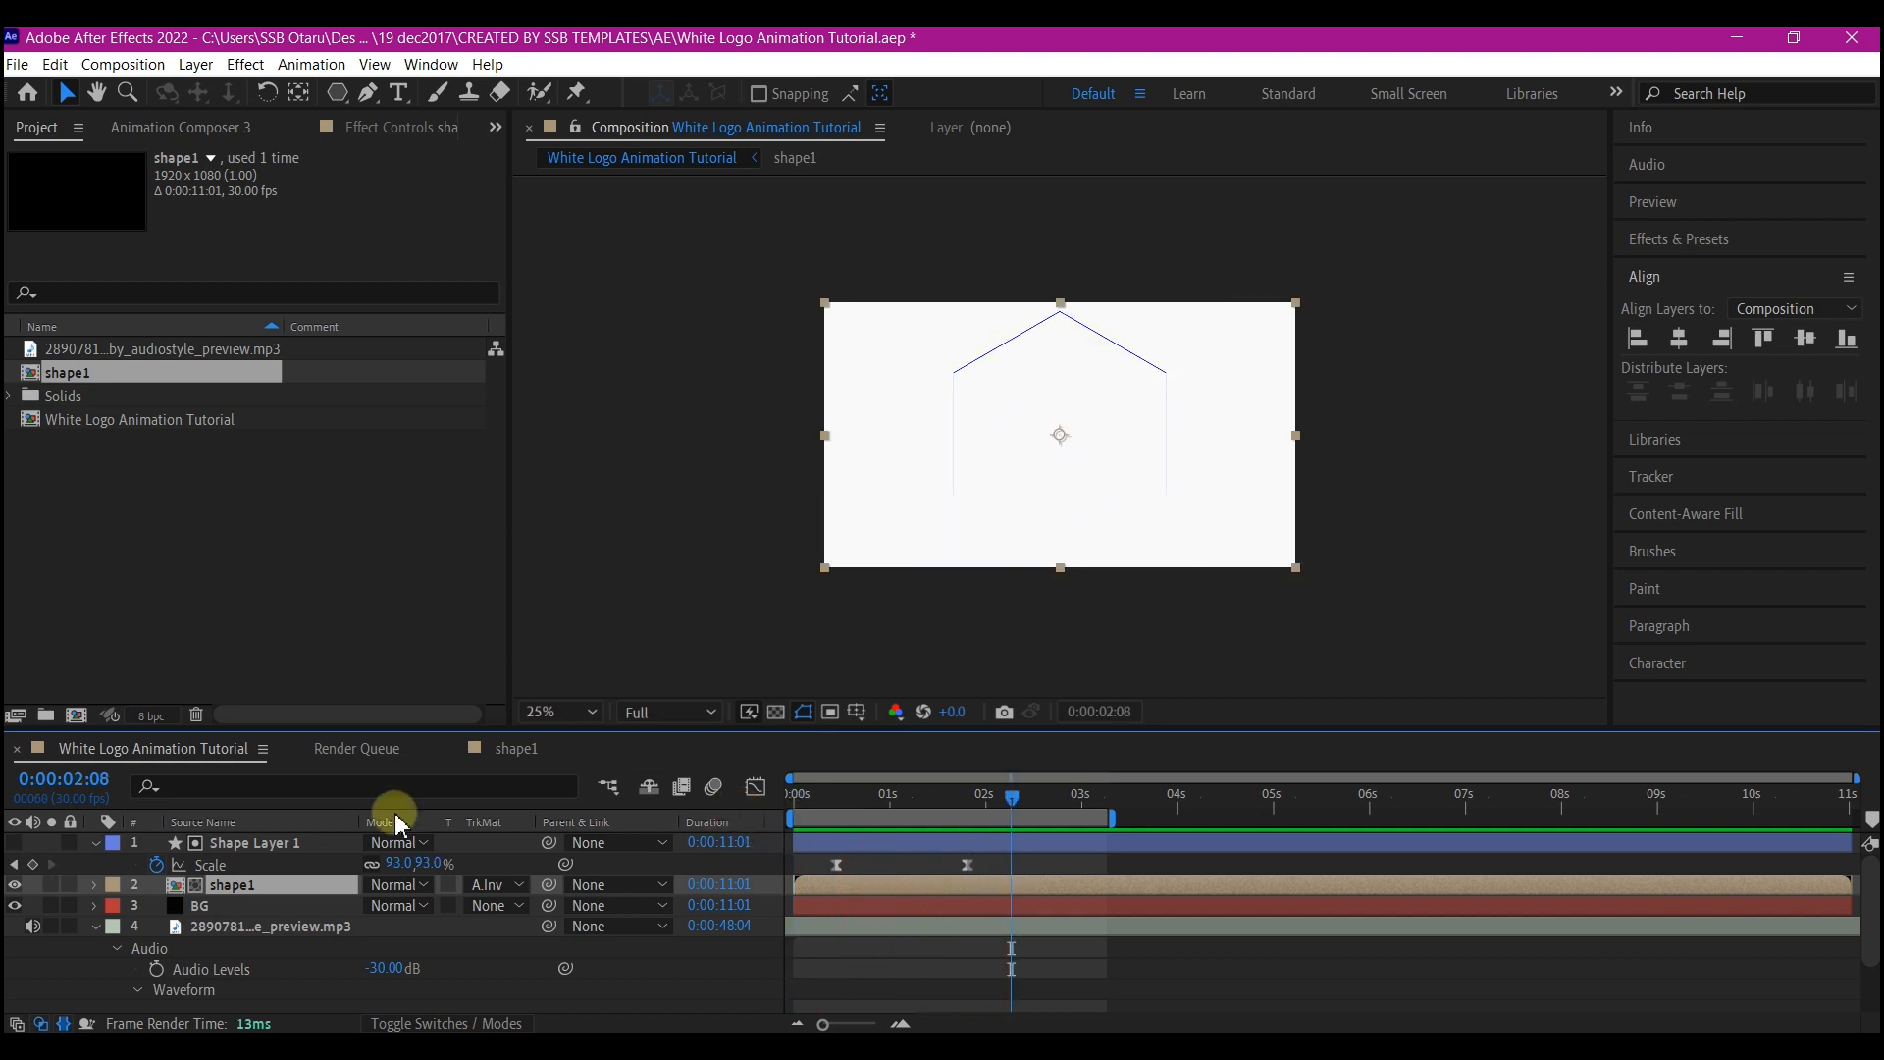
Add a null object to the main composition and rename it control.
{"action": "right_click", "coordinate": [65, 964]}
{"action": "mouse_move", "coordinate": [192, 724]}
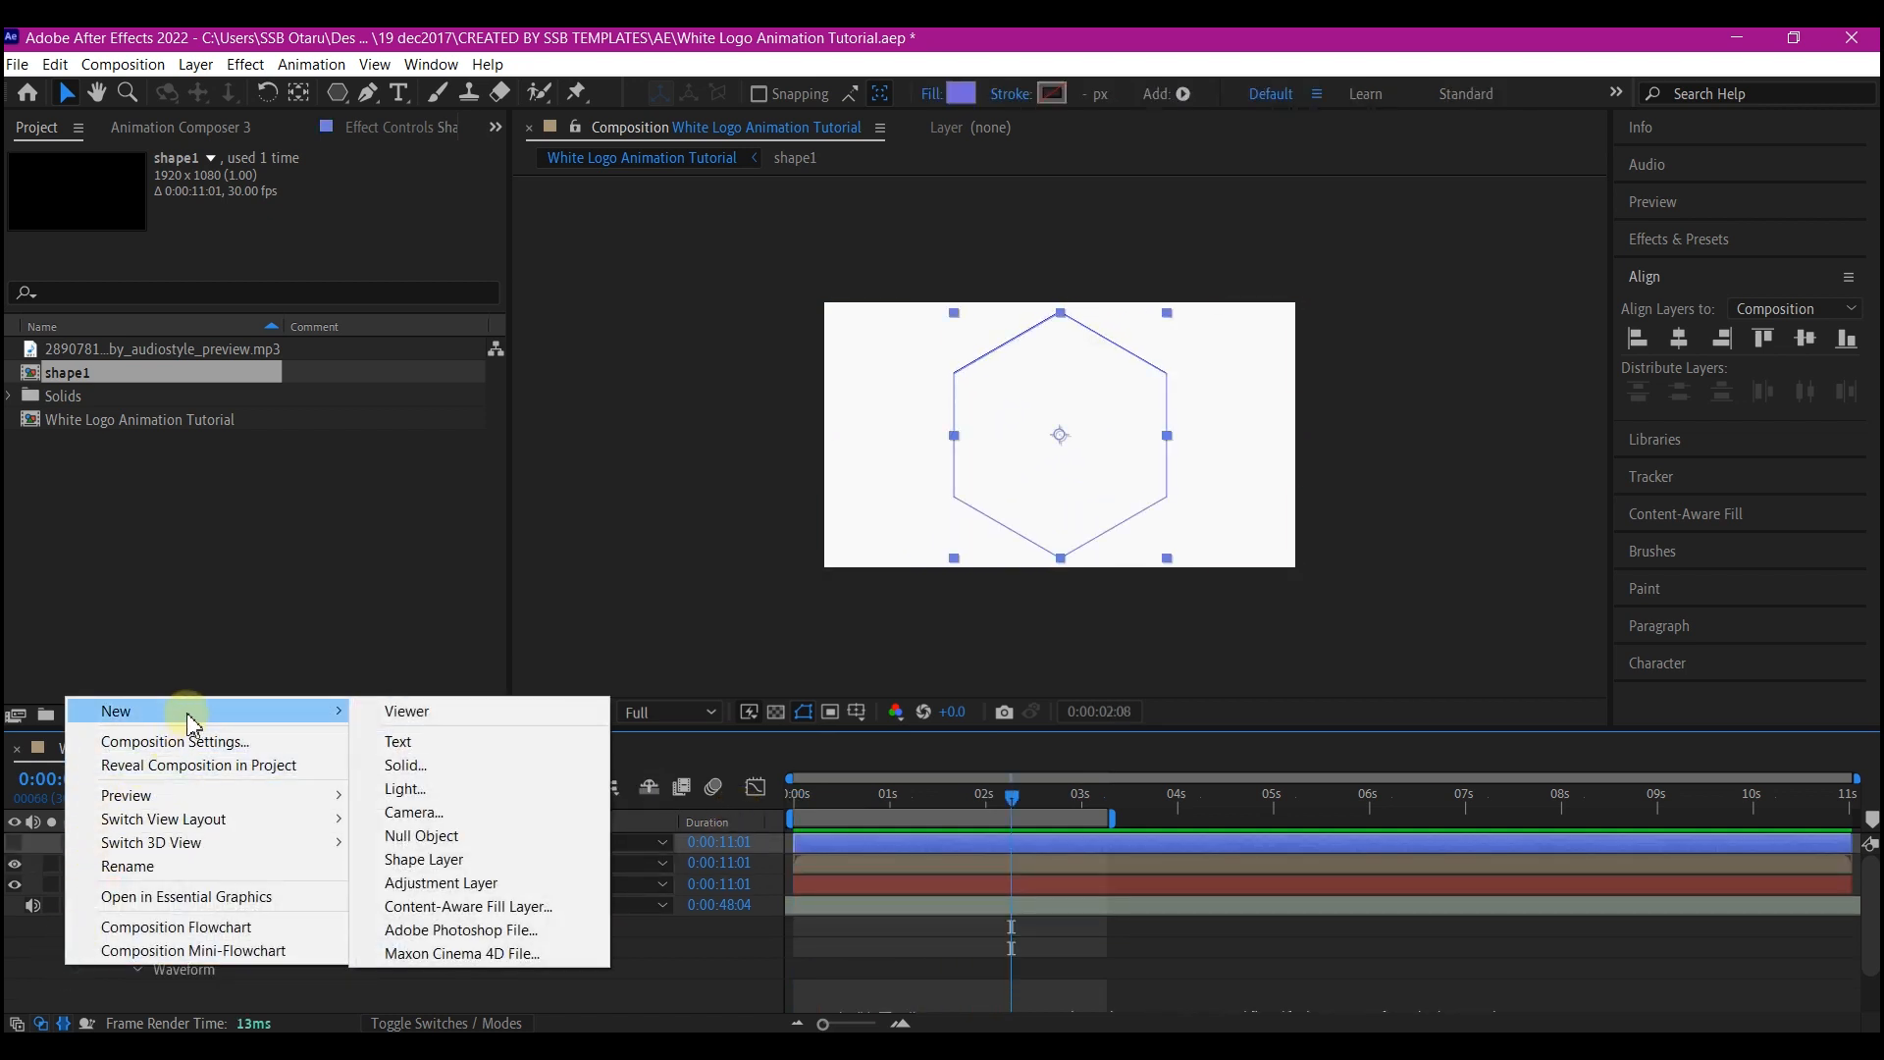
{"action": "left_click", "coordinate": [491, 835]}
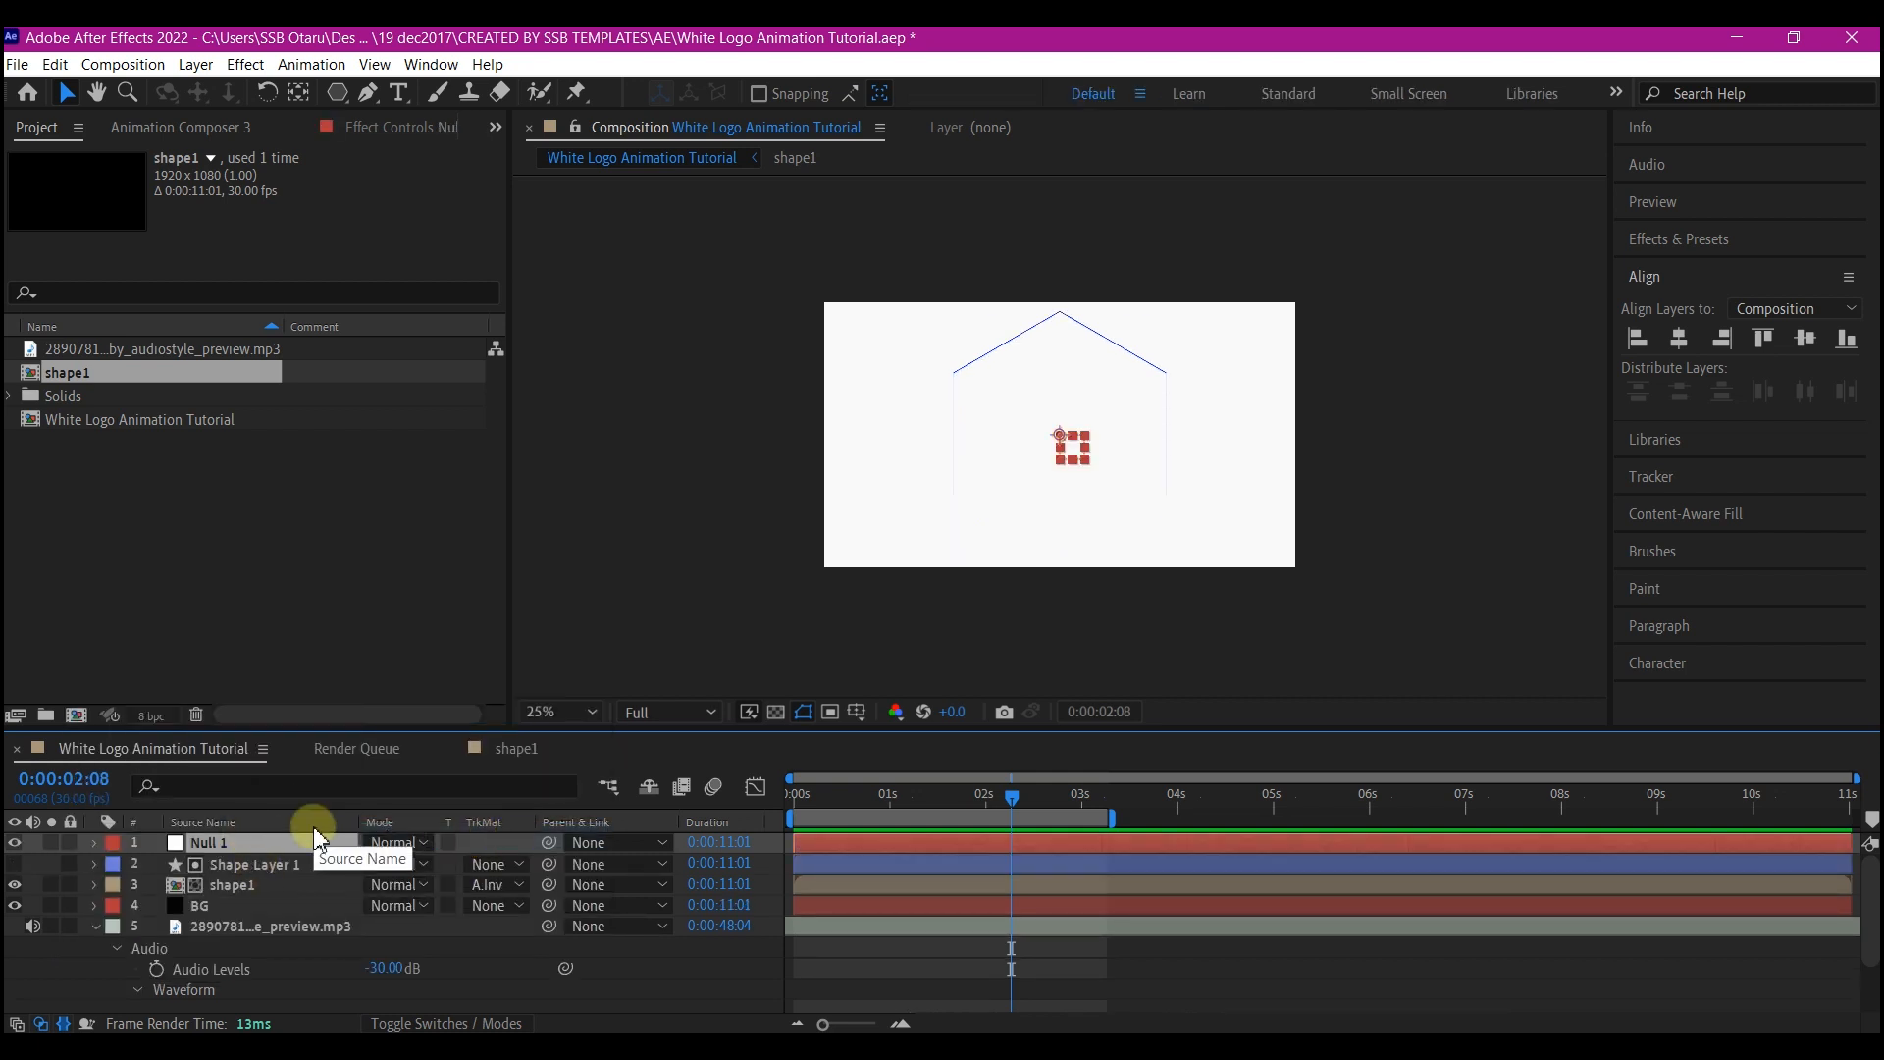
{"action": "key", "text": "Return"}
{"action": "type", "text": "control"}
{"action": "key", "text": "Return"}
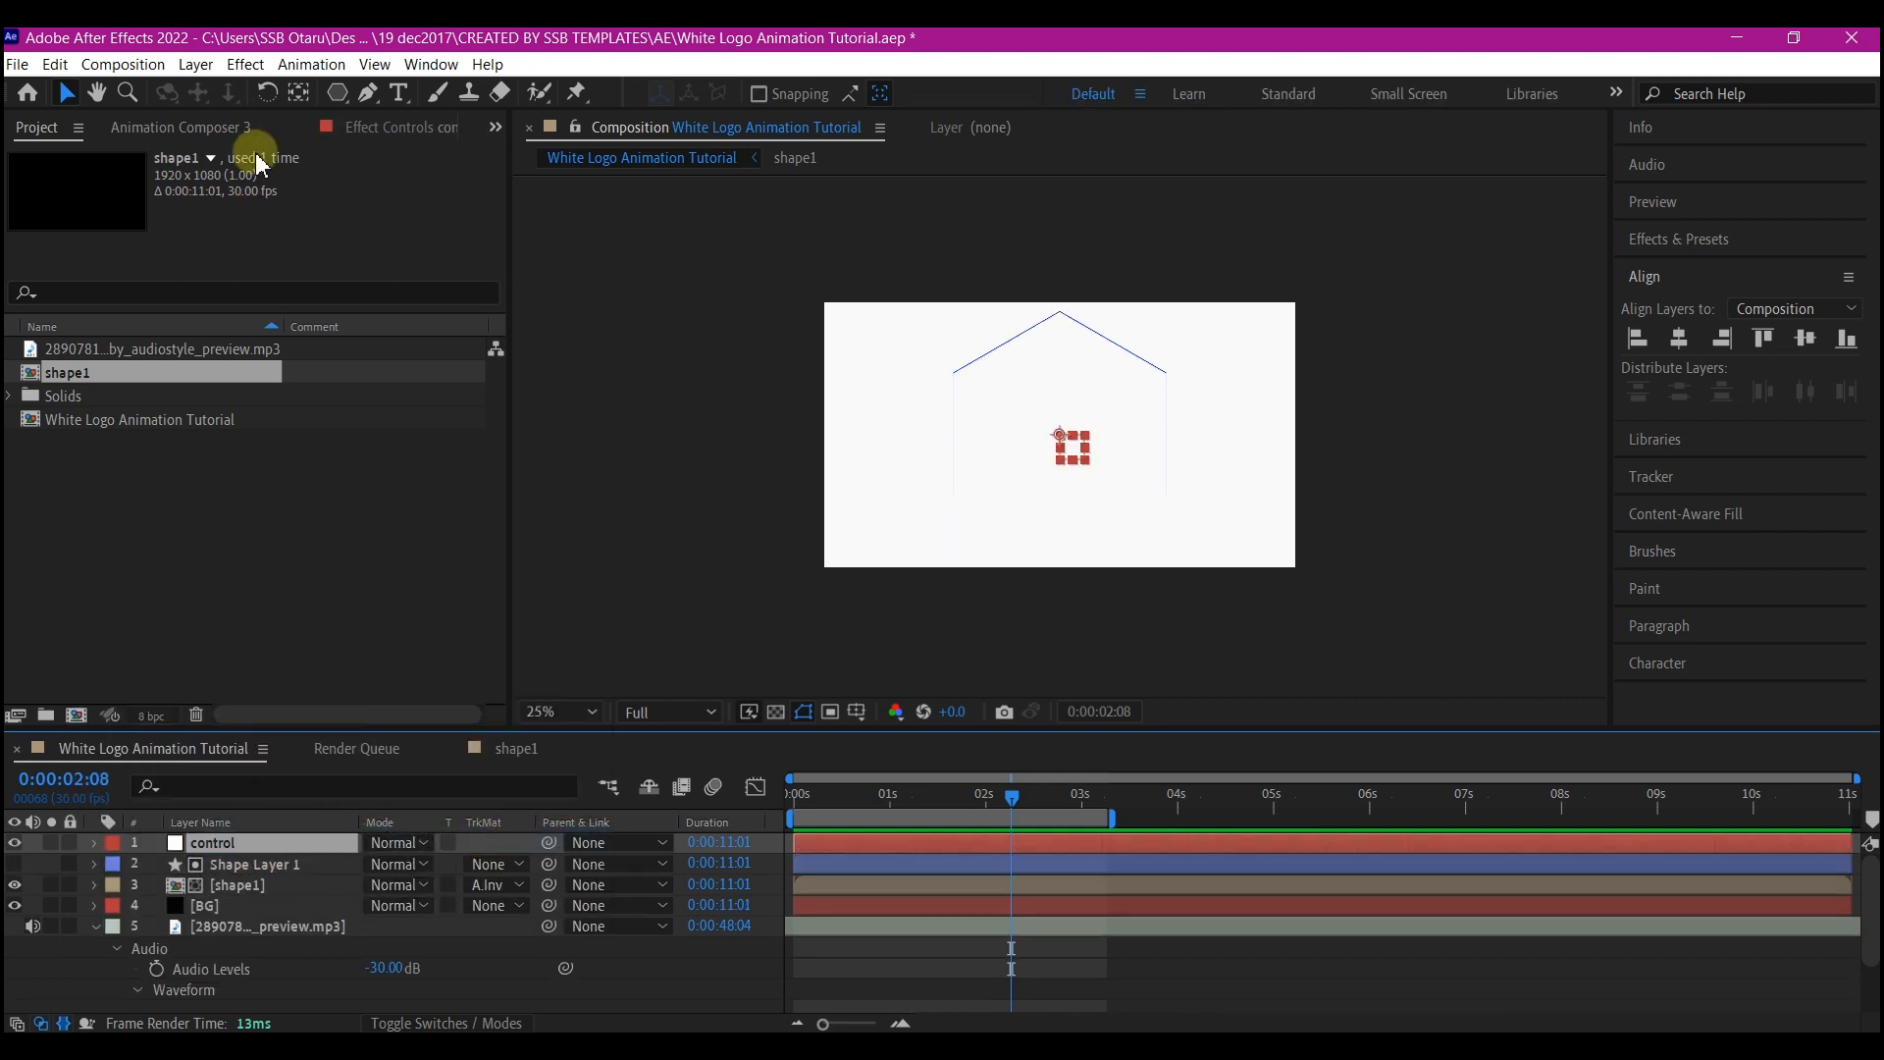
Center the control null horizontally and vertically in the composition.
{"action": "left_click", "coordinate": [300, 92]}
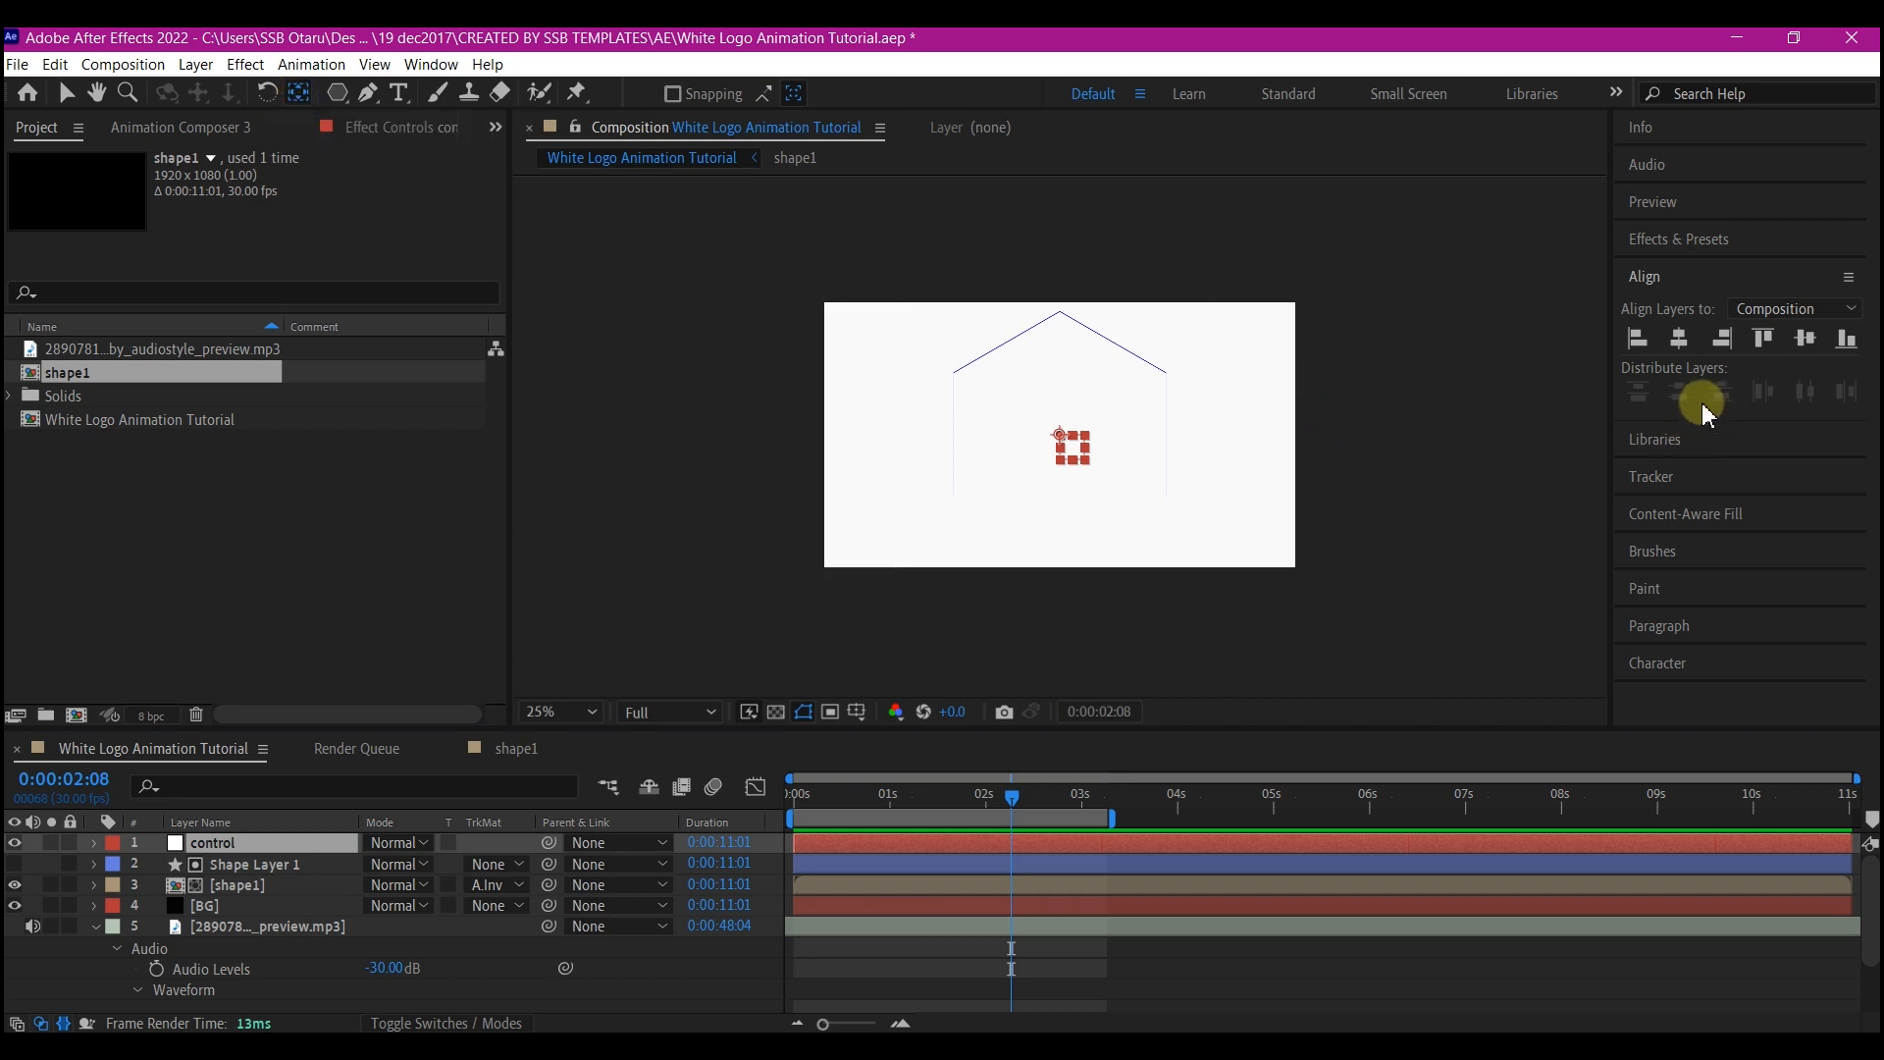
{"action": "left_click", "coordinate": [1678, 339]}
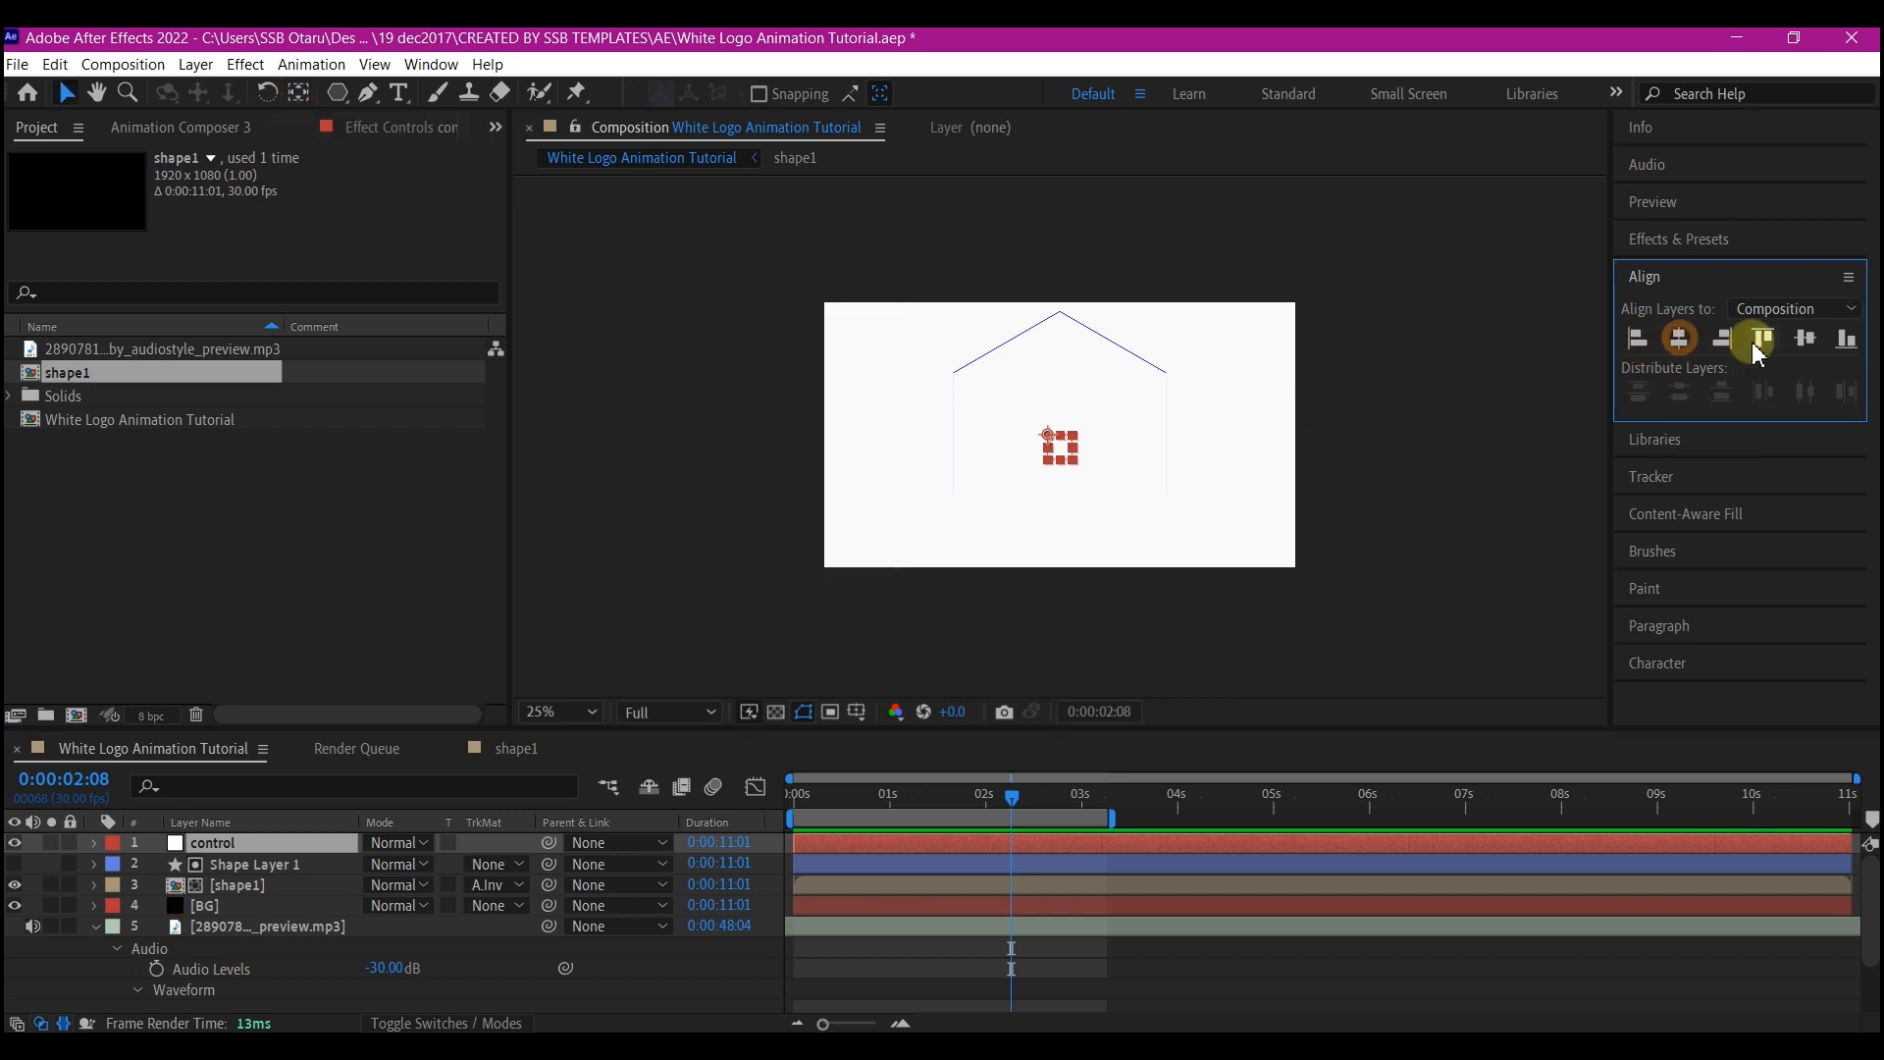
{"action": "left_click", "coordinate": [1804, 339]}
{"action": "key", "text": "v"}
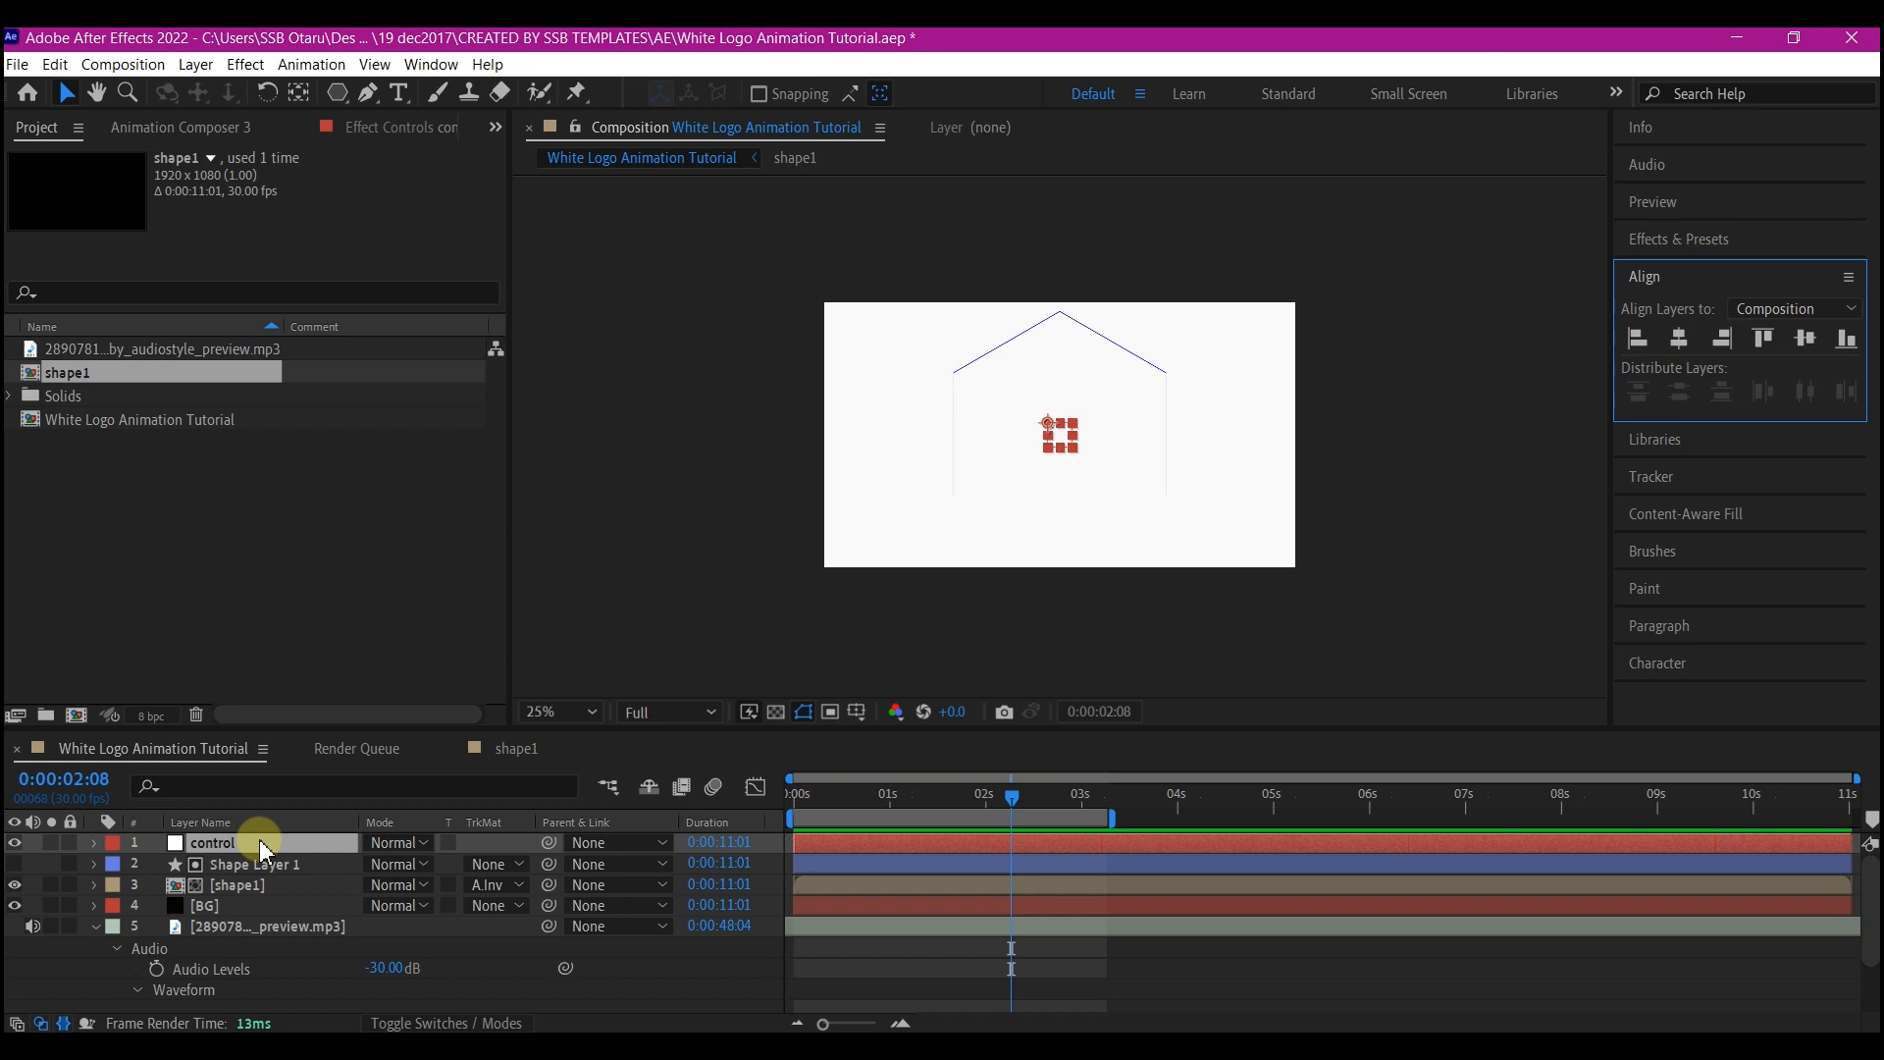
Add a time-based expression to the control null's Rotation so it spins continuously.
{"action": "left_click", "coordinate": [260, 844]}
{"action": "key", "text": "r"}
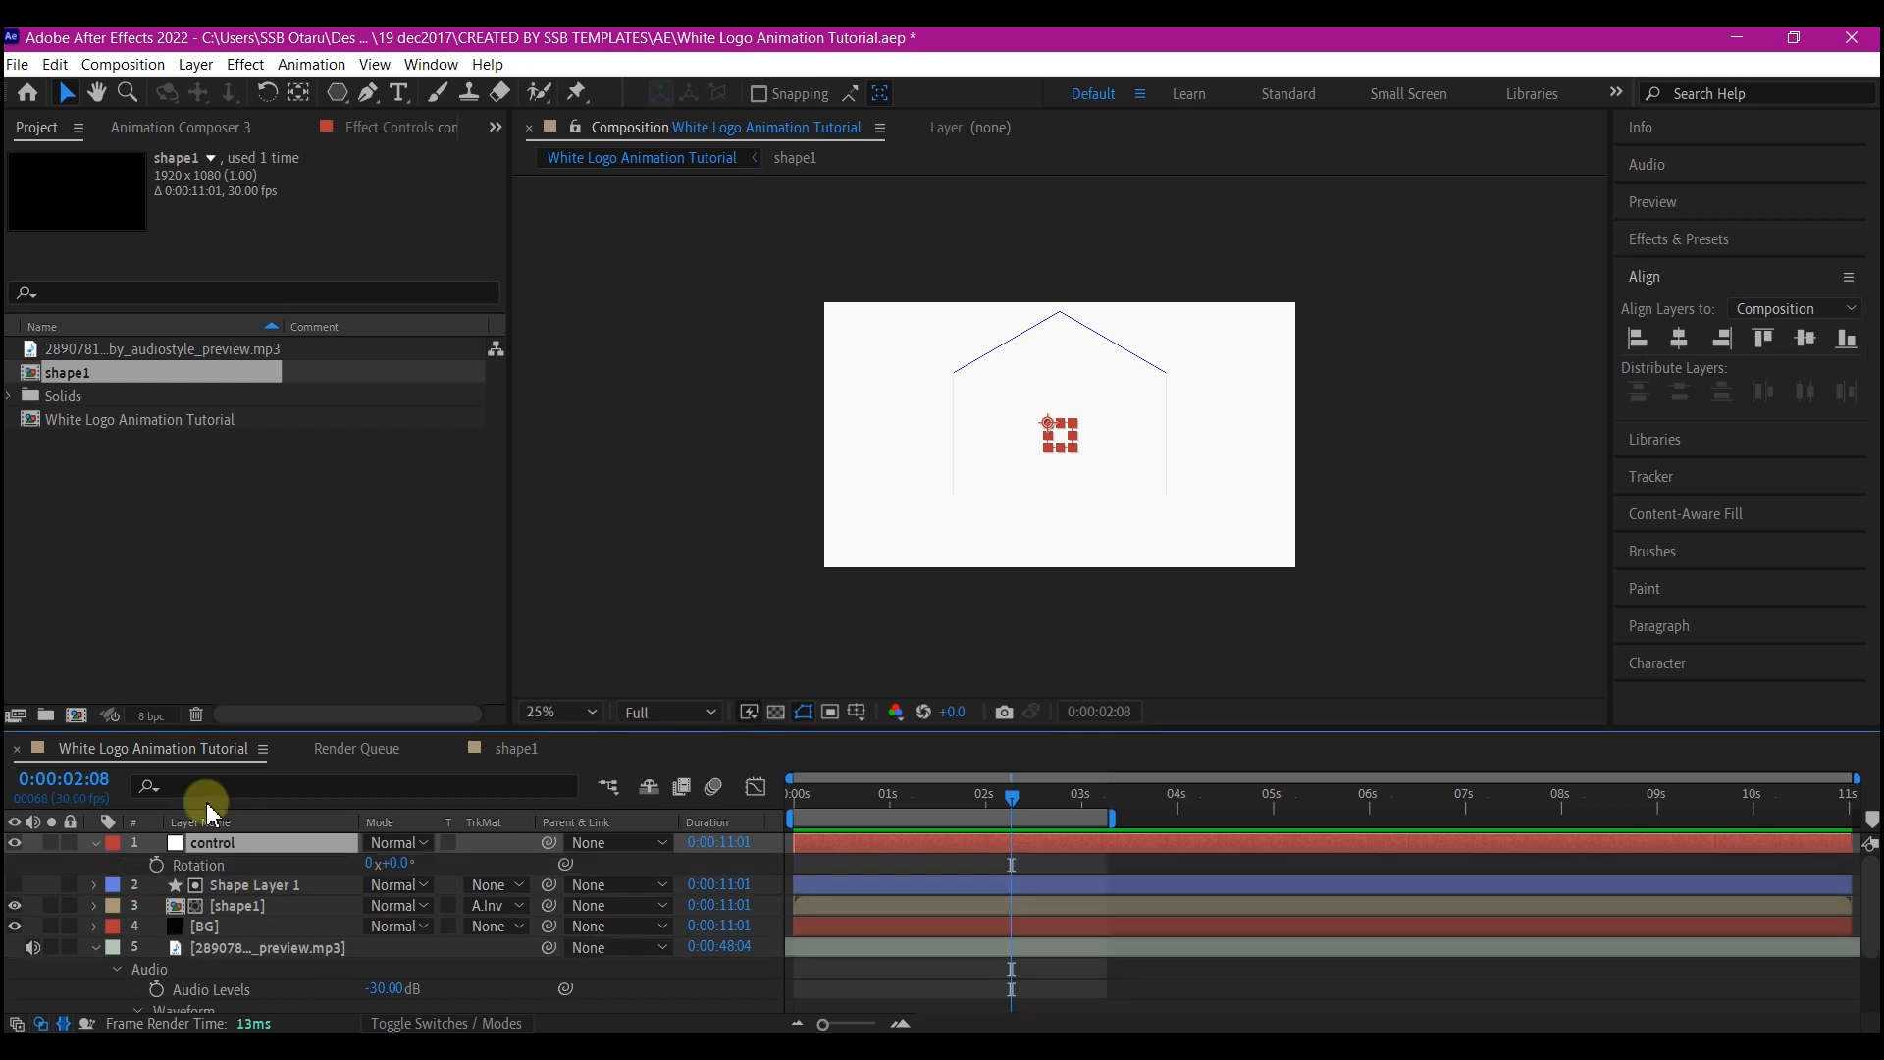
{"action": "left_click", "coordinate": [157, 865], "text": "alt"}
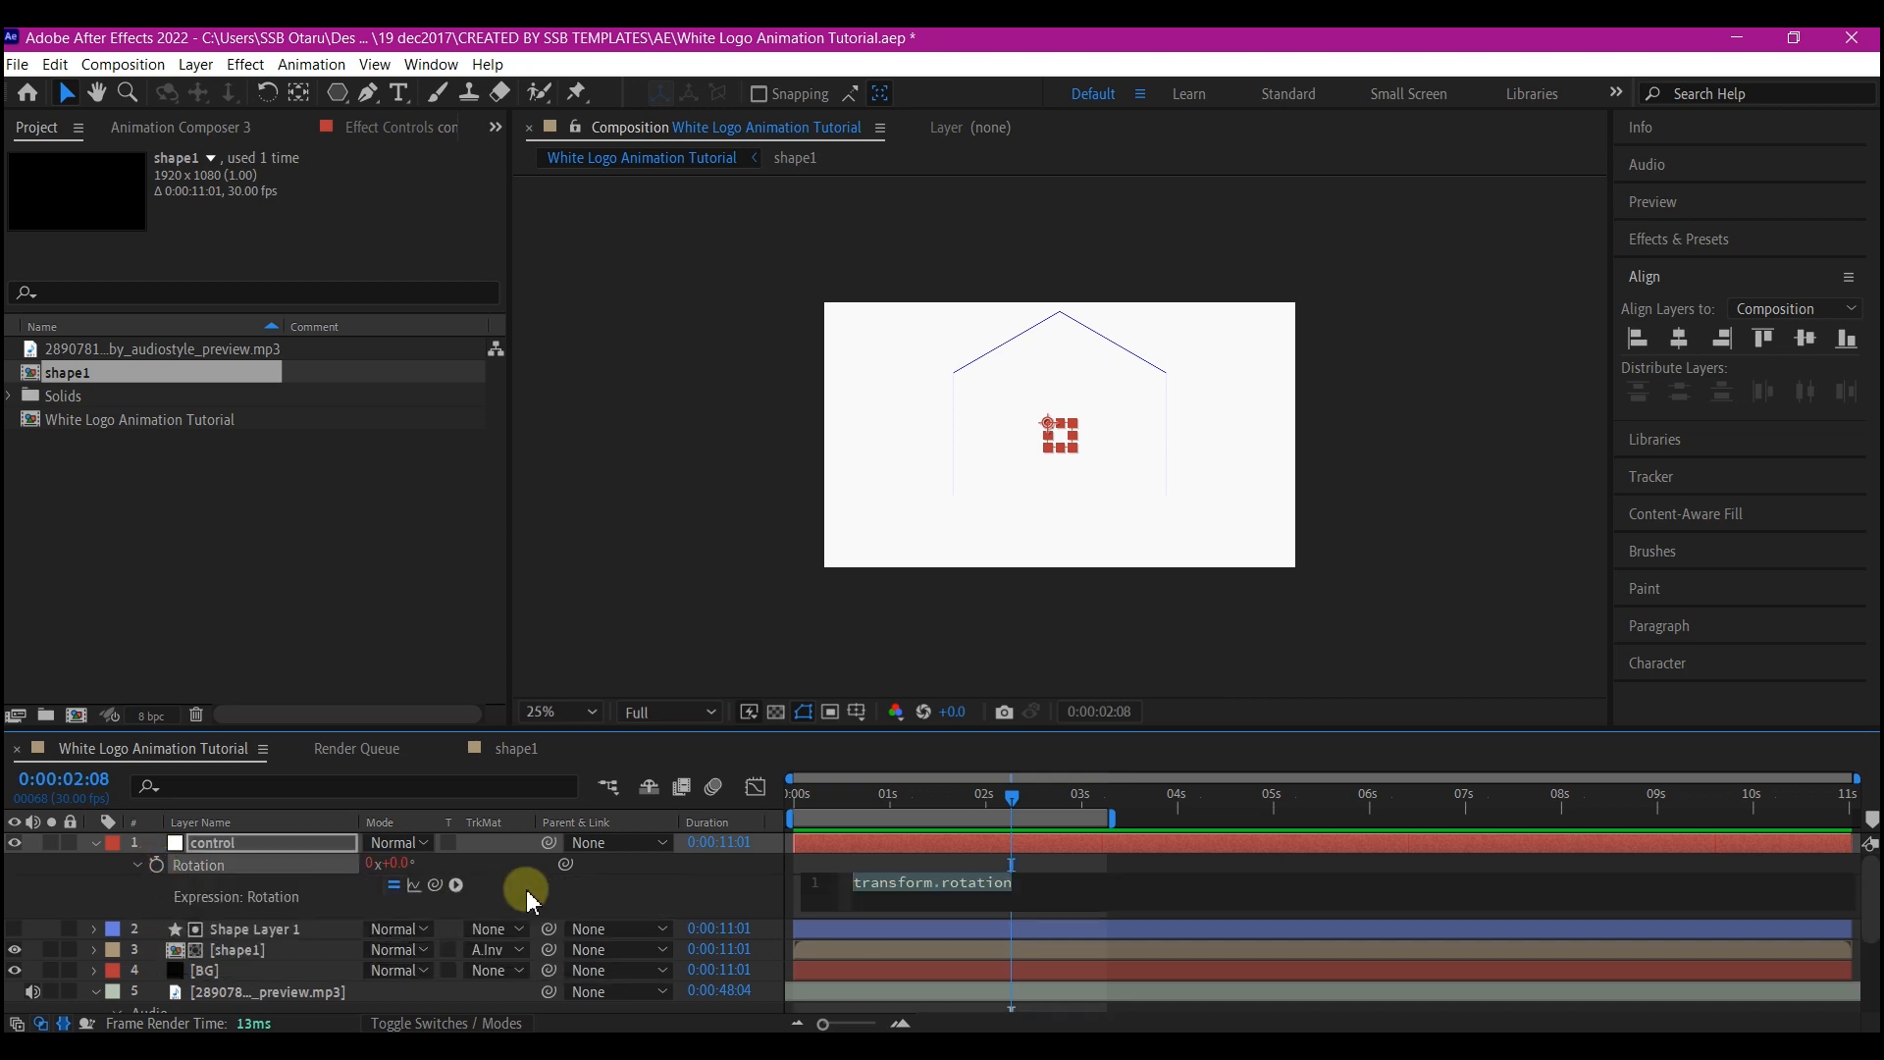
{"action": "type", "text": "time"}
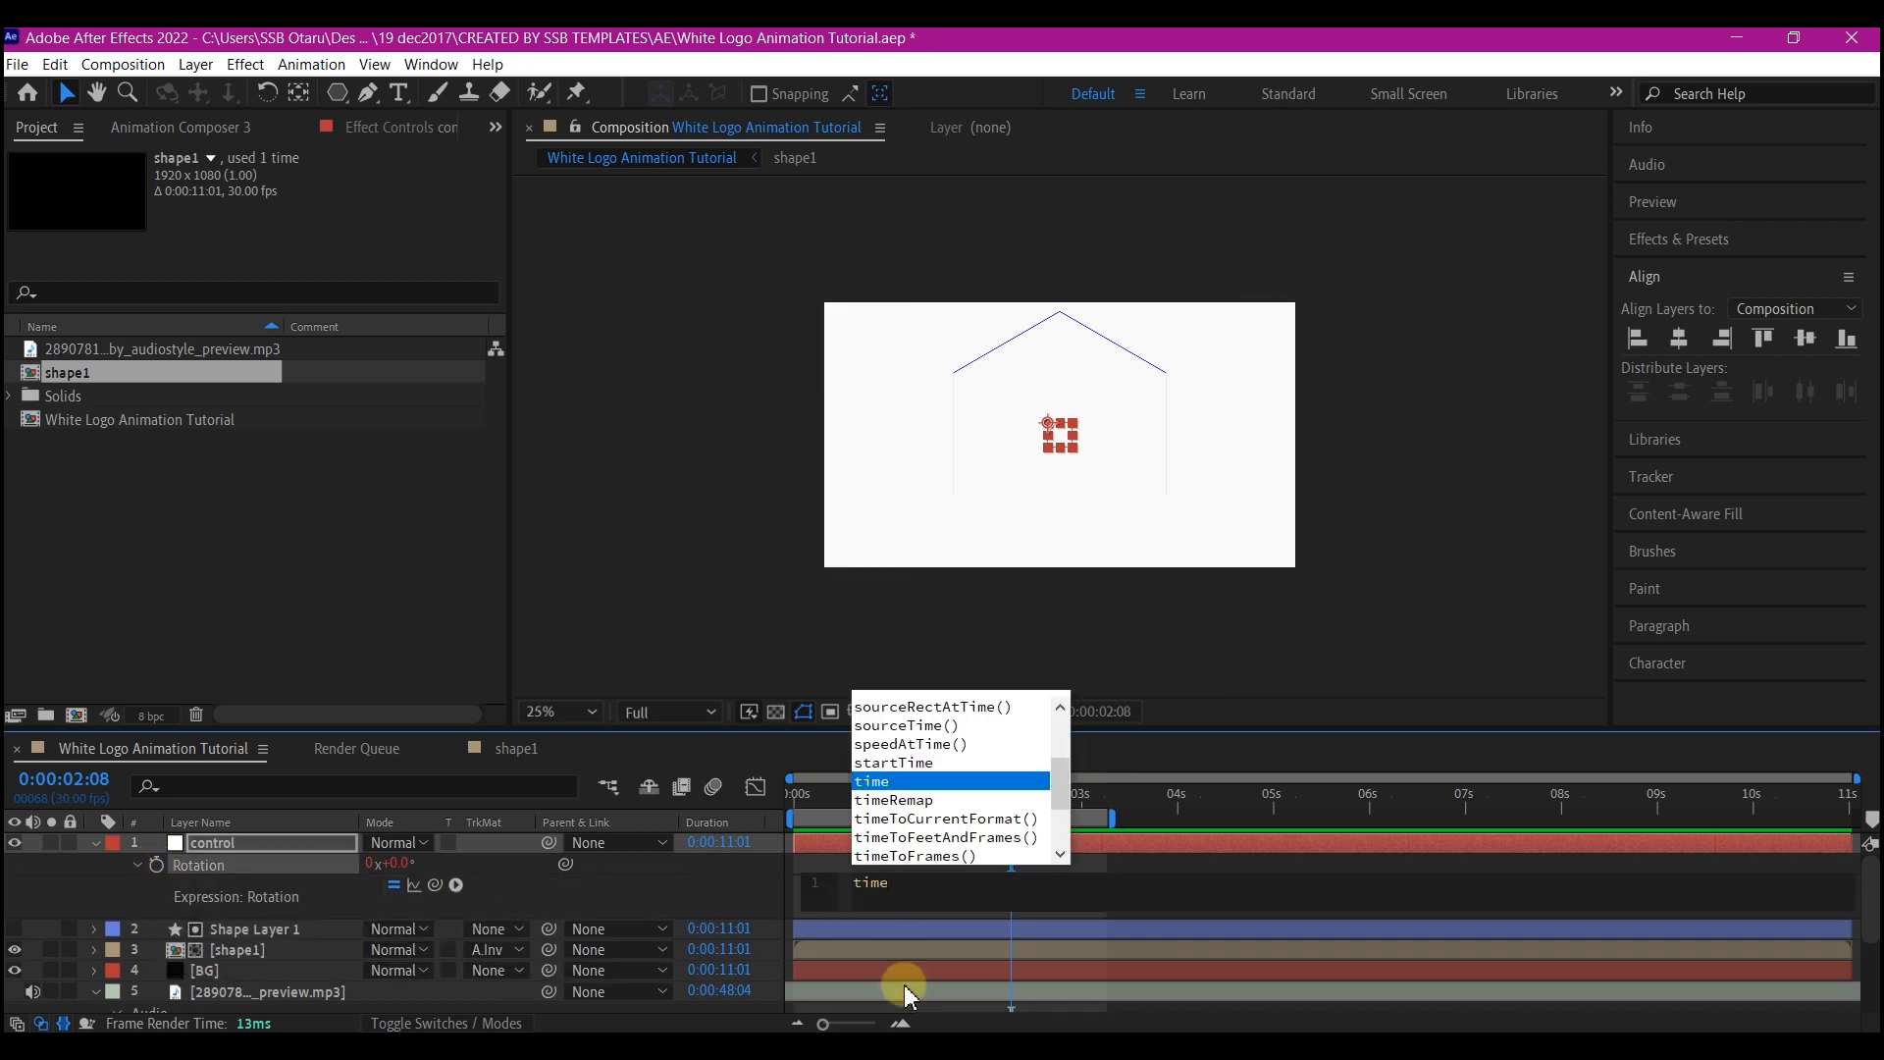
{"action": "left_click", "coordinate": [905, 994]}
Parent Shape Layer 1 and shape1 to the control null with the playhead at 0:00:00:00, and preview the rotation.
{"action": "left_click", "coordinate": [255, 864]}
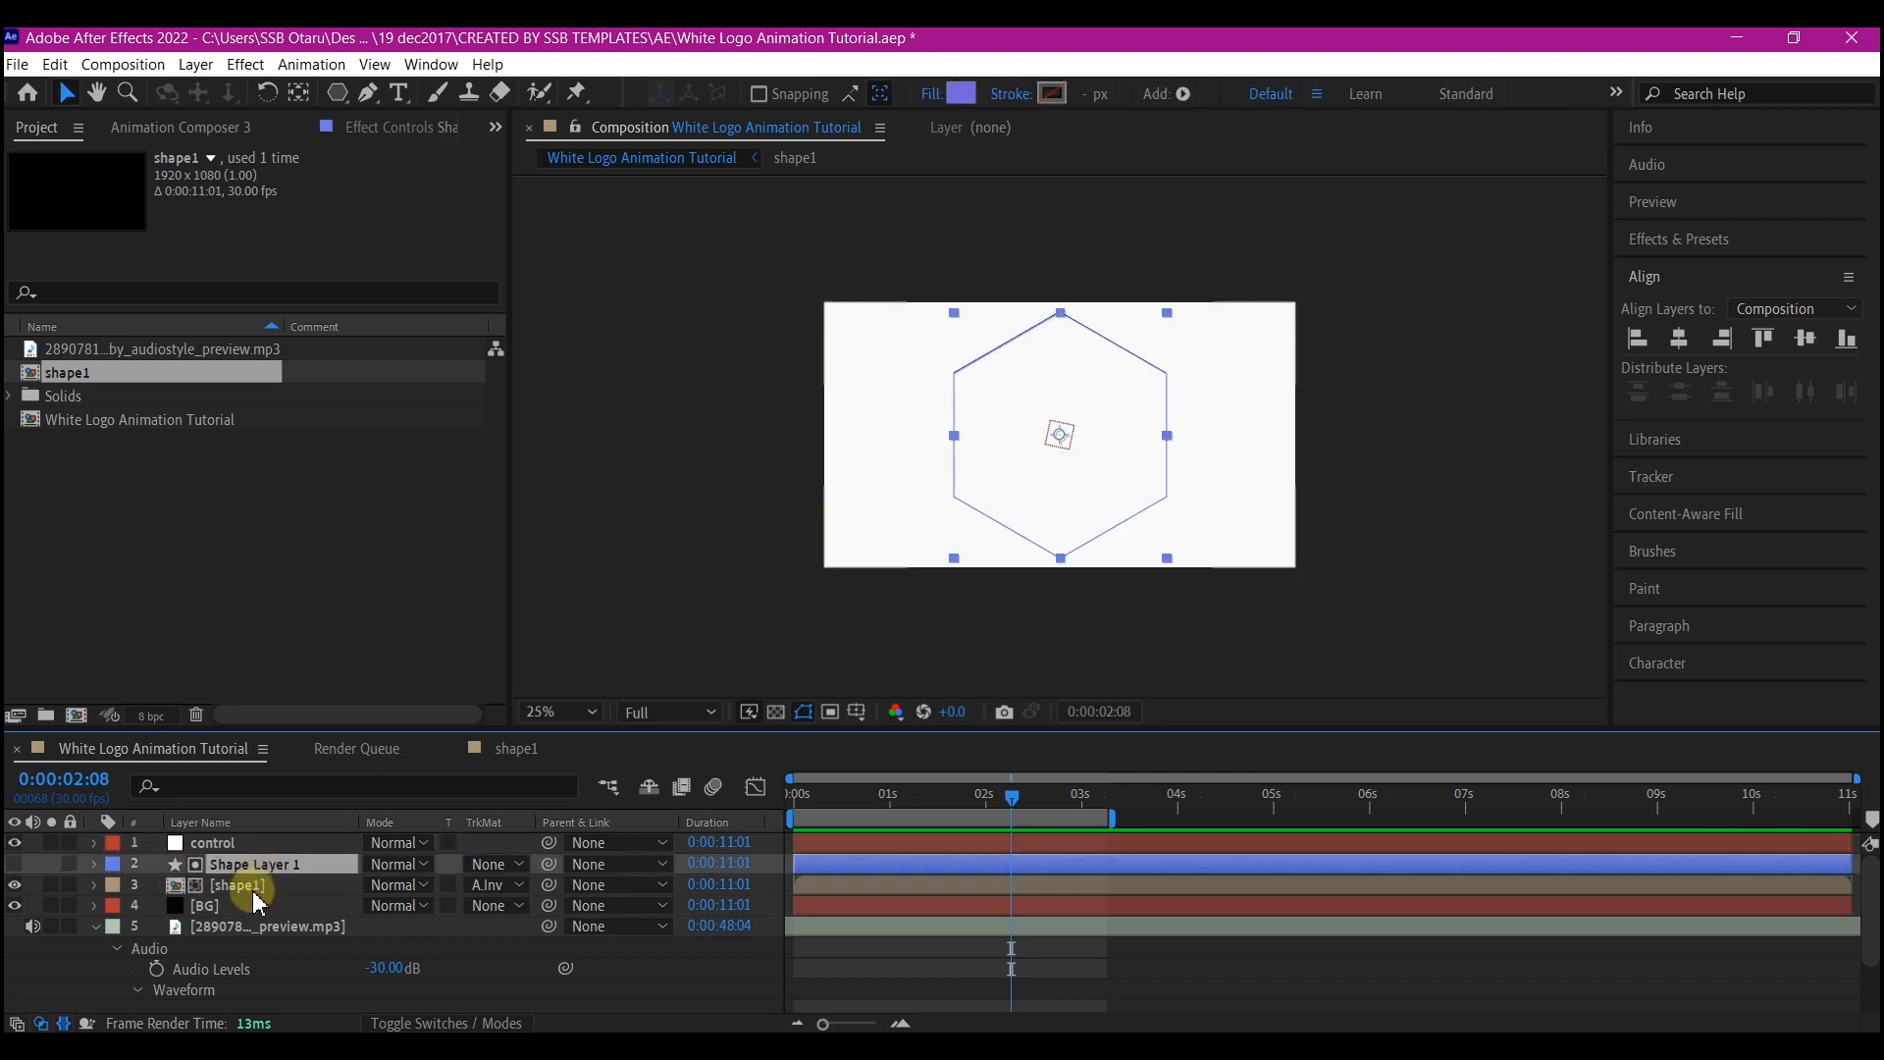
{"action": "left_click", "coordinate": [247, 886], "text": "ctrl"}
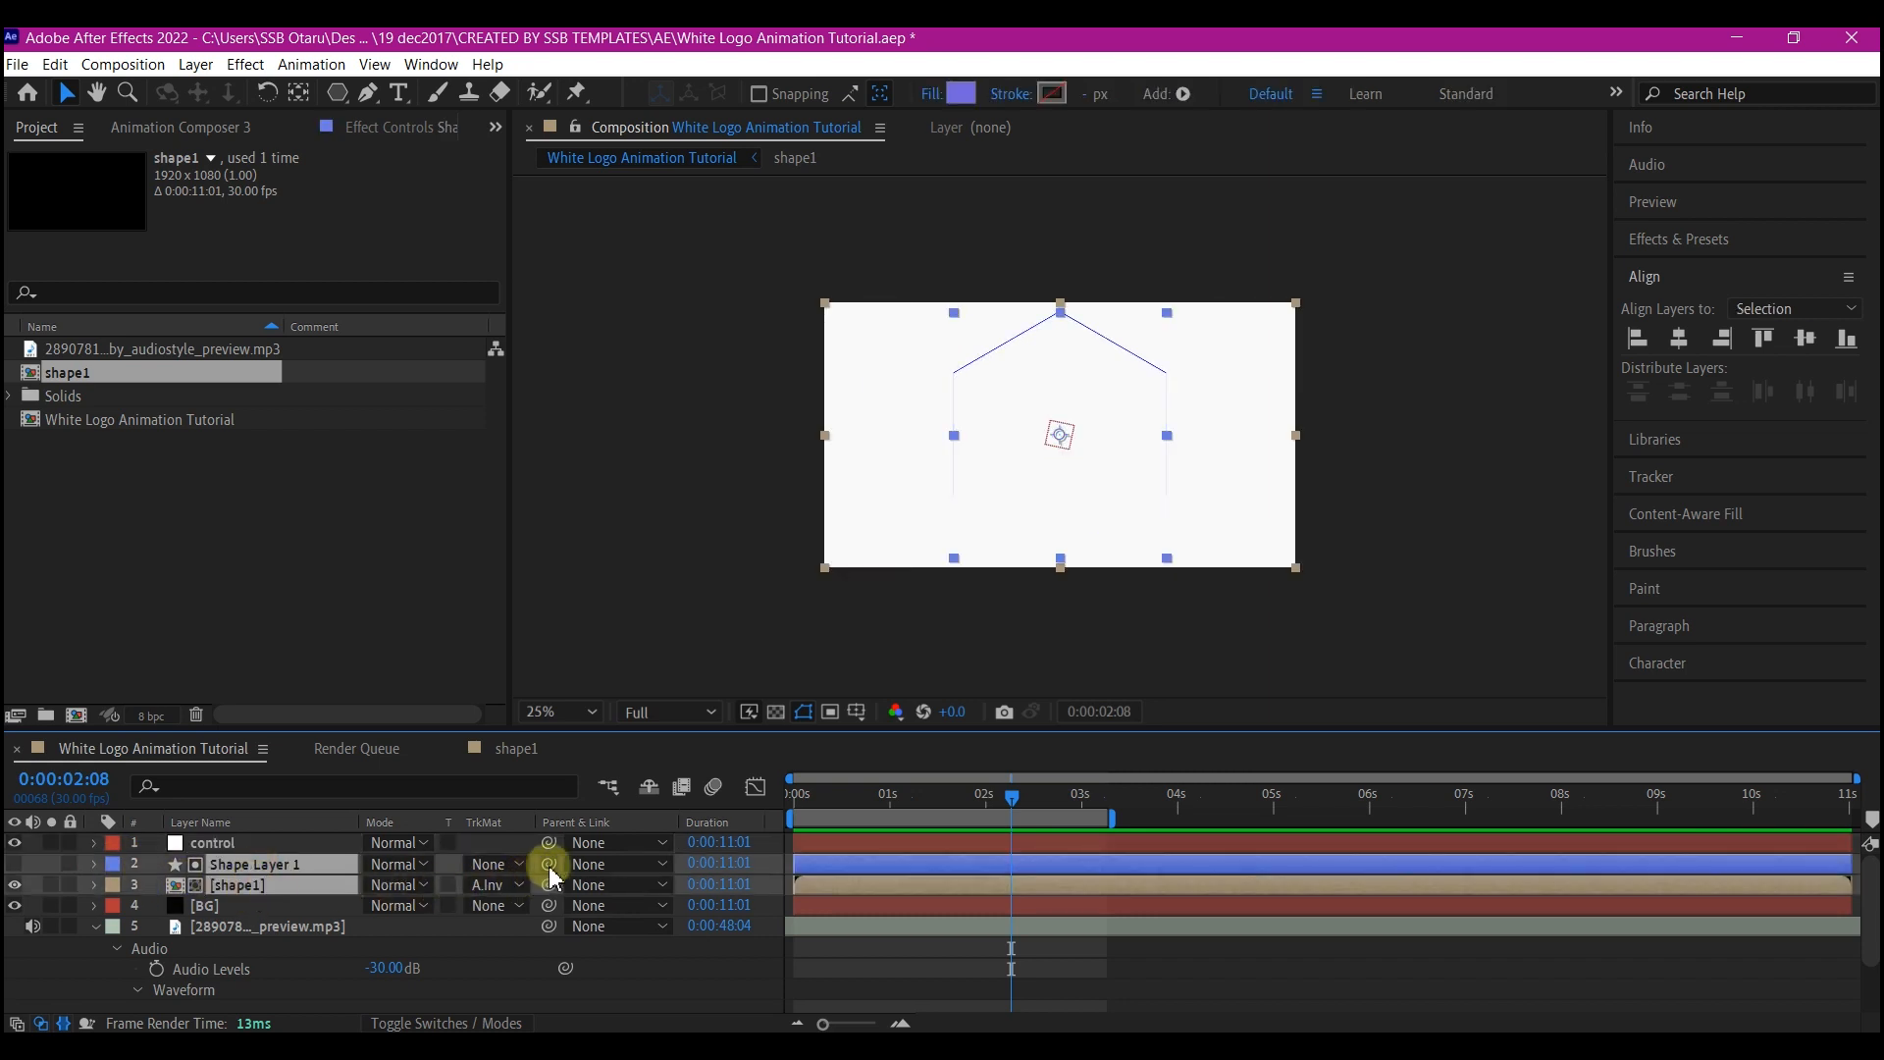
{"action": "left_click_drag", "start_coordinate": [550, 869], "coordinate": [225, 853]}
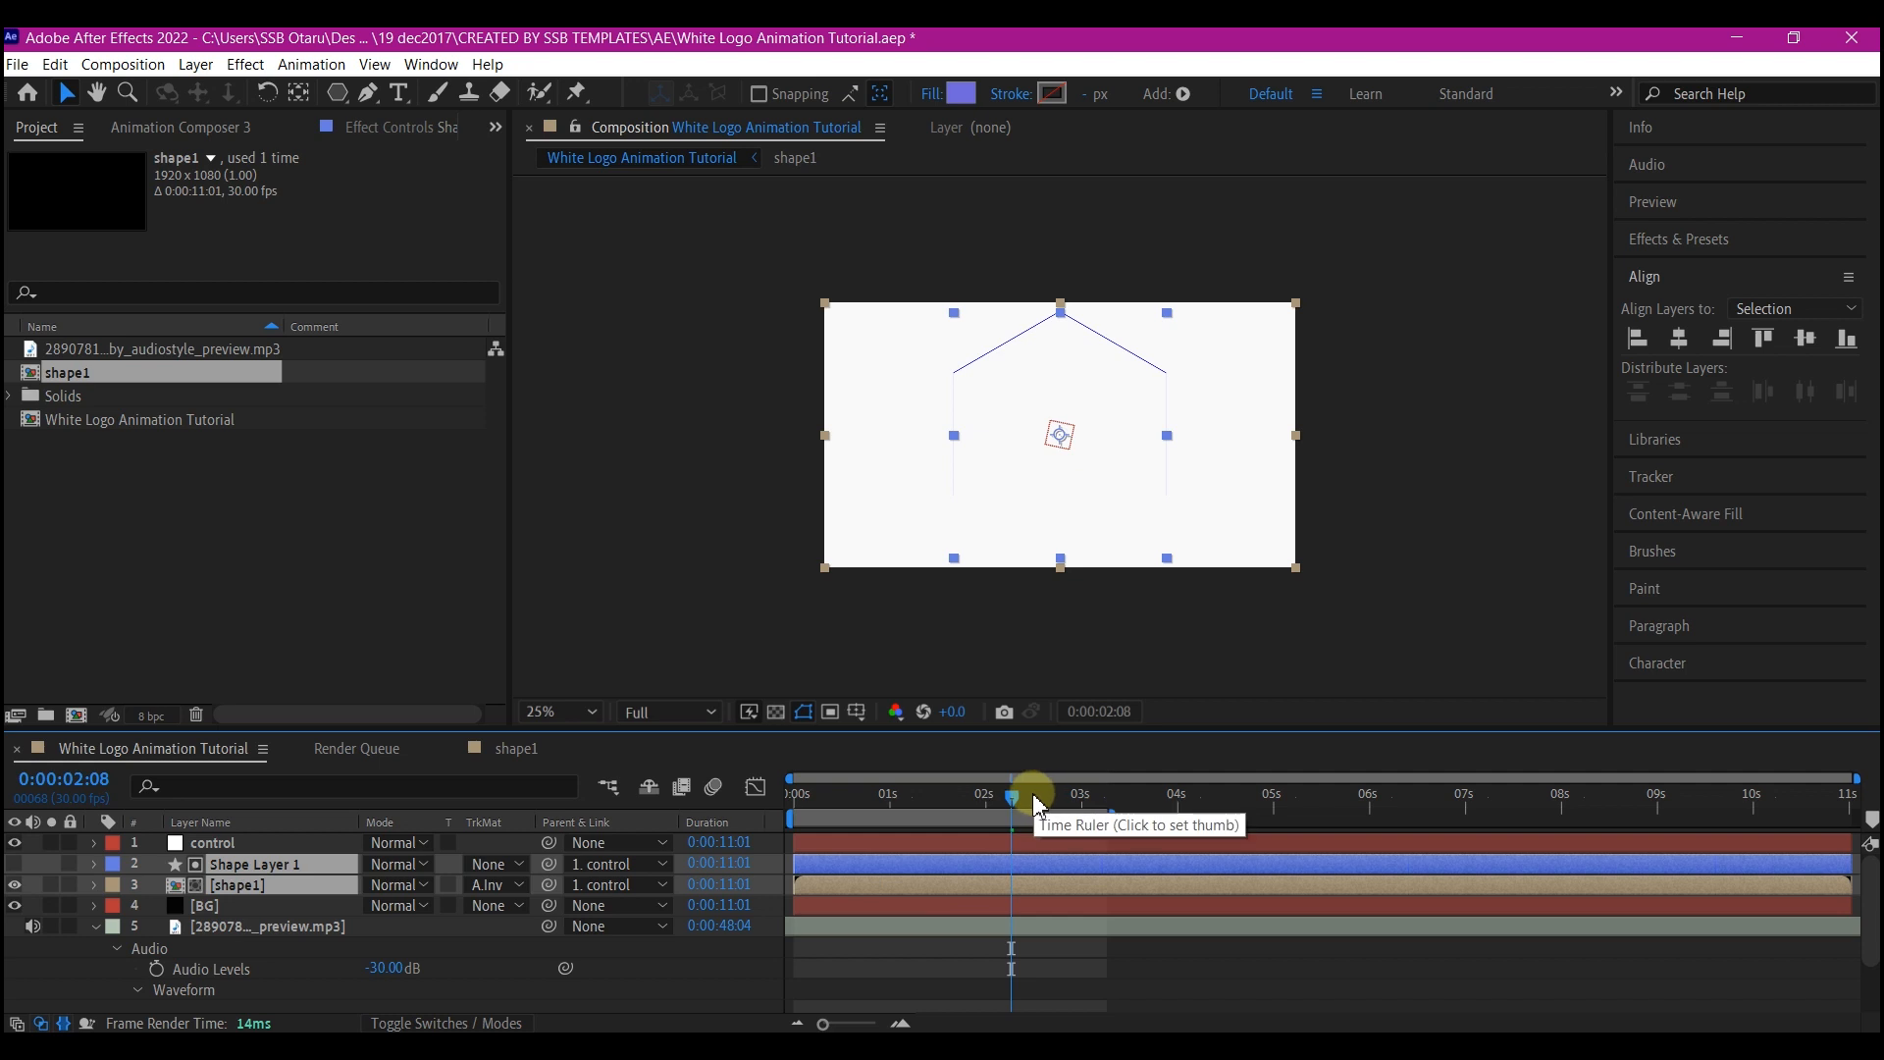
{"action": "key", "text": "ctrl+z"}
{"action": "left_click_drag", "start_coordinate": [997, 796], "coordinate": [755, 814]}
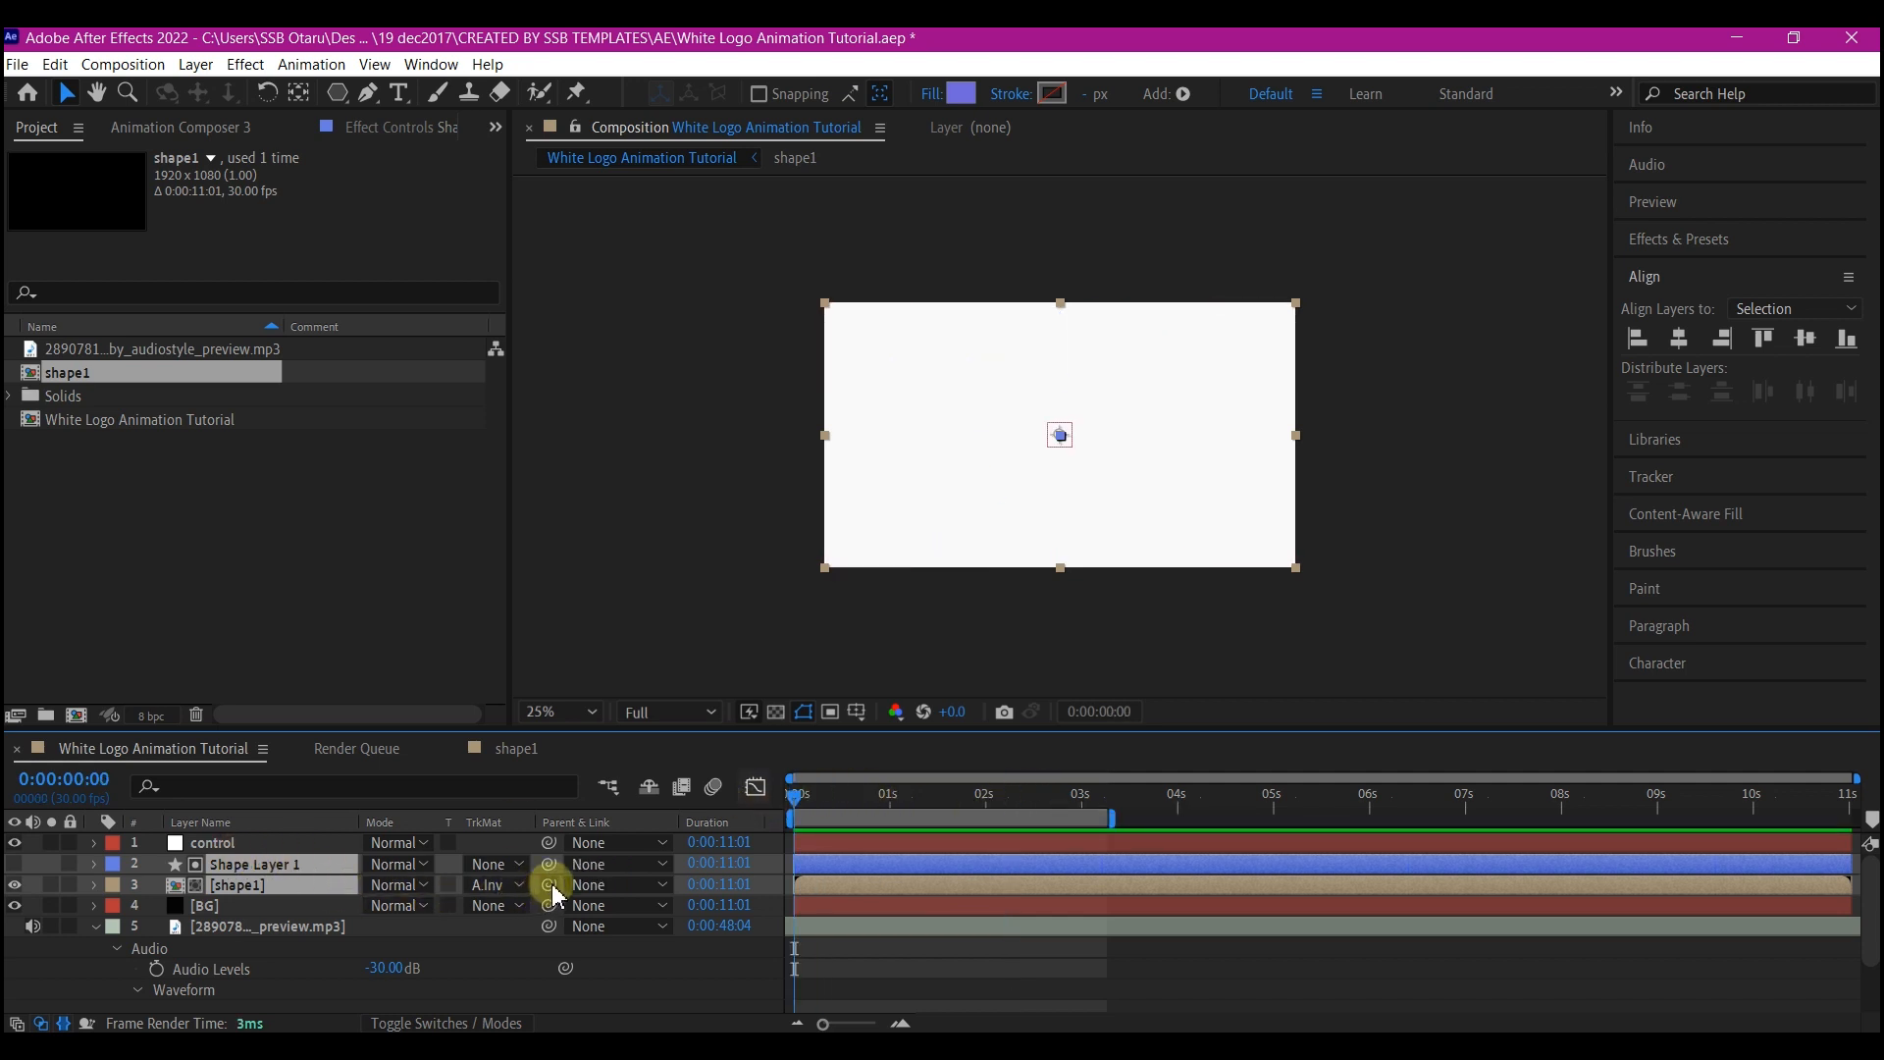
{"action": "left_click_drag", "start_coordinate": [550, 884], "coordinate": [232, 850]}
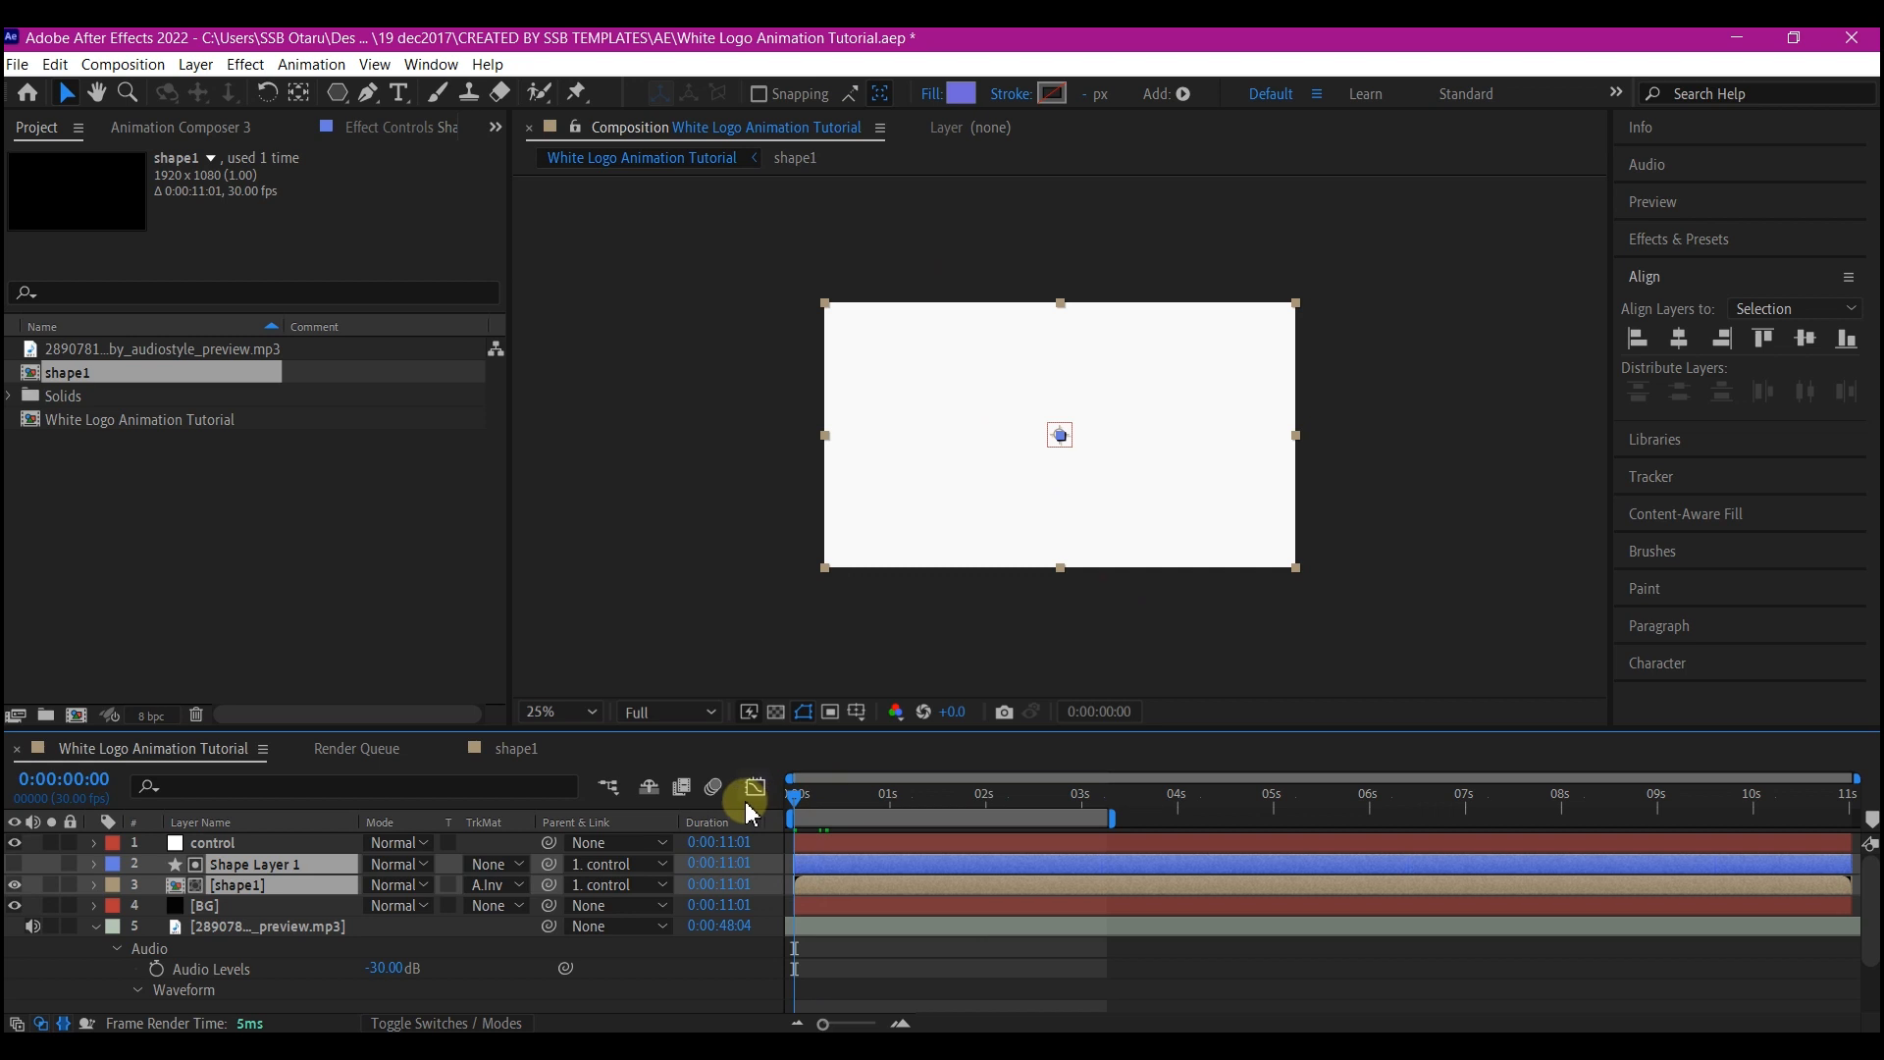
{"action": "key", "text": "space"}
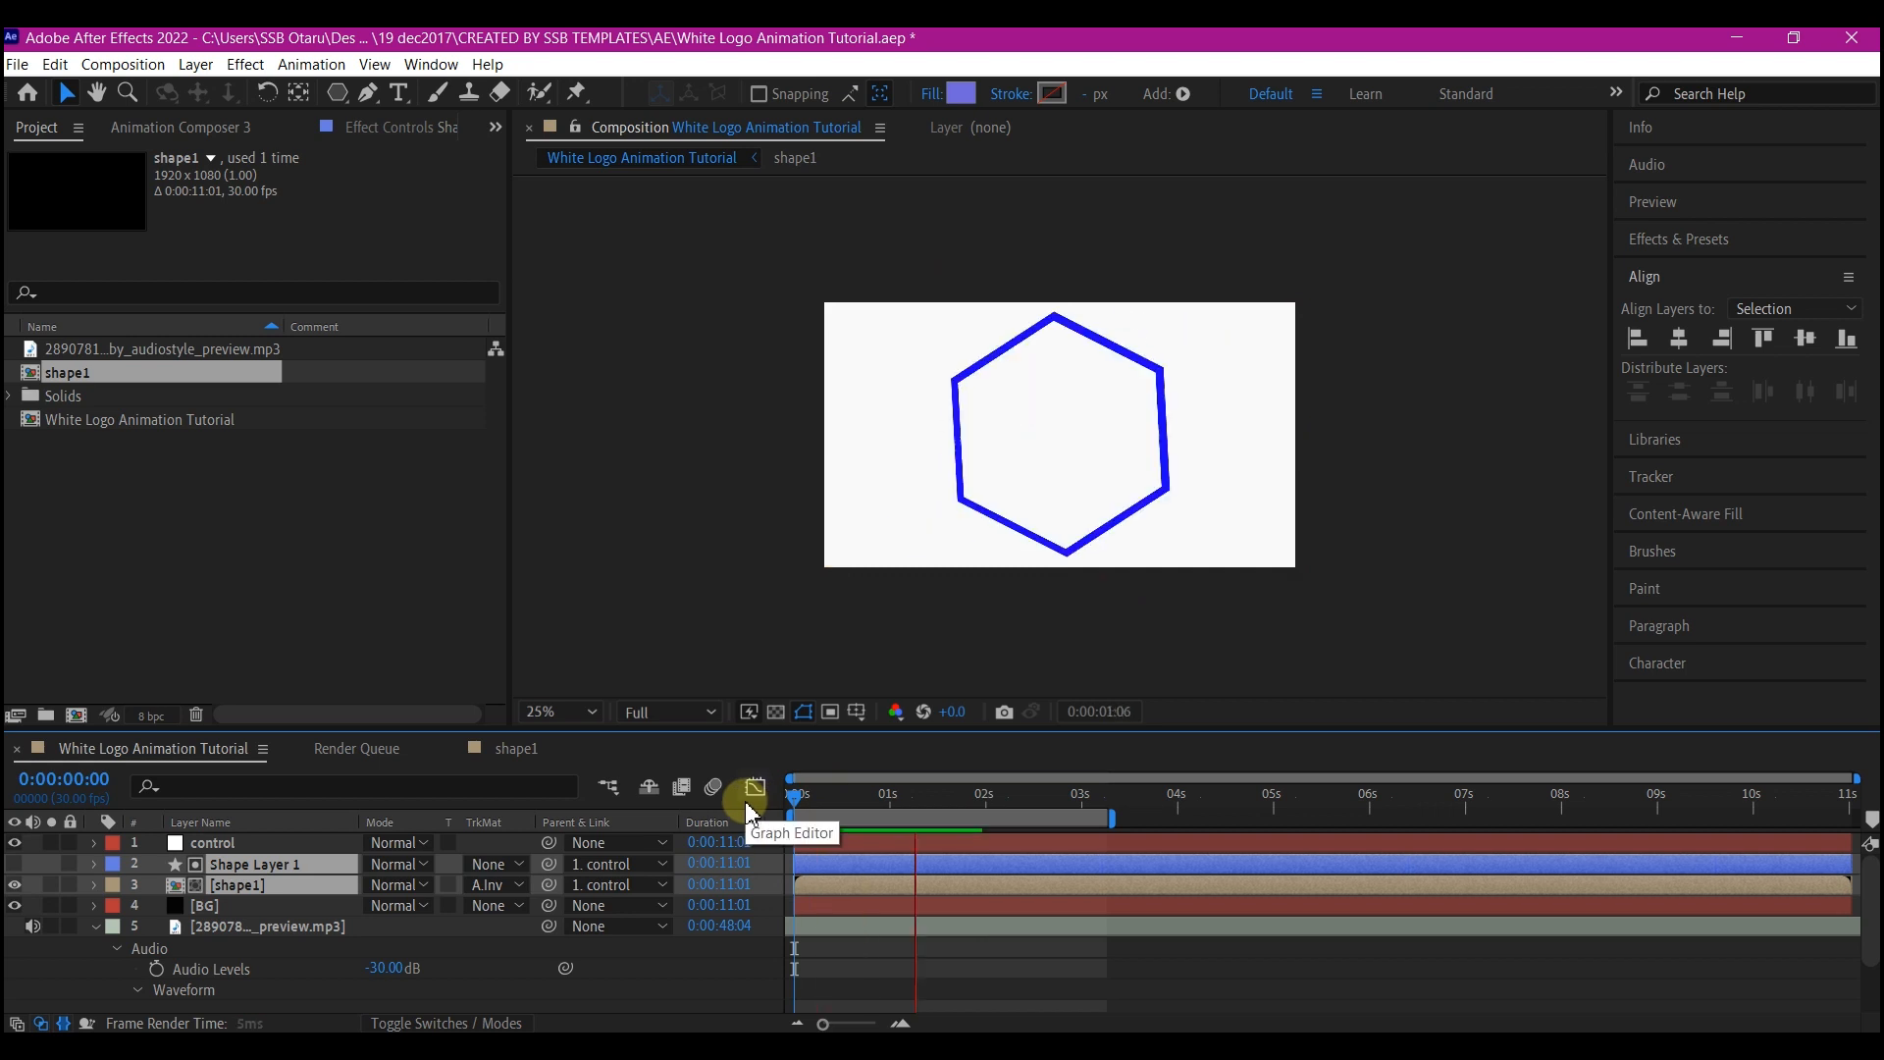
{"action": "key", "text": "space"}
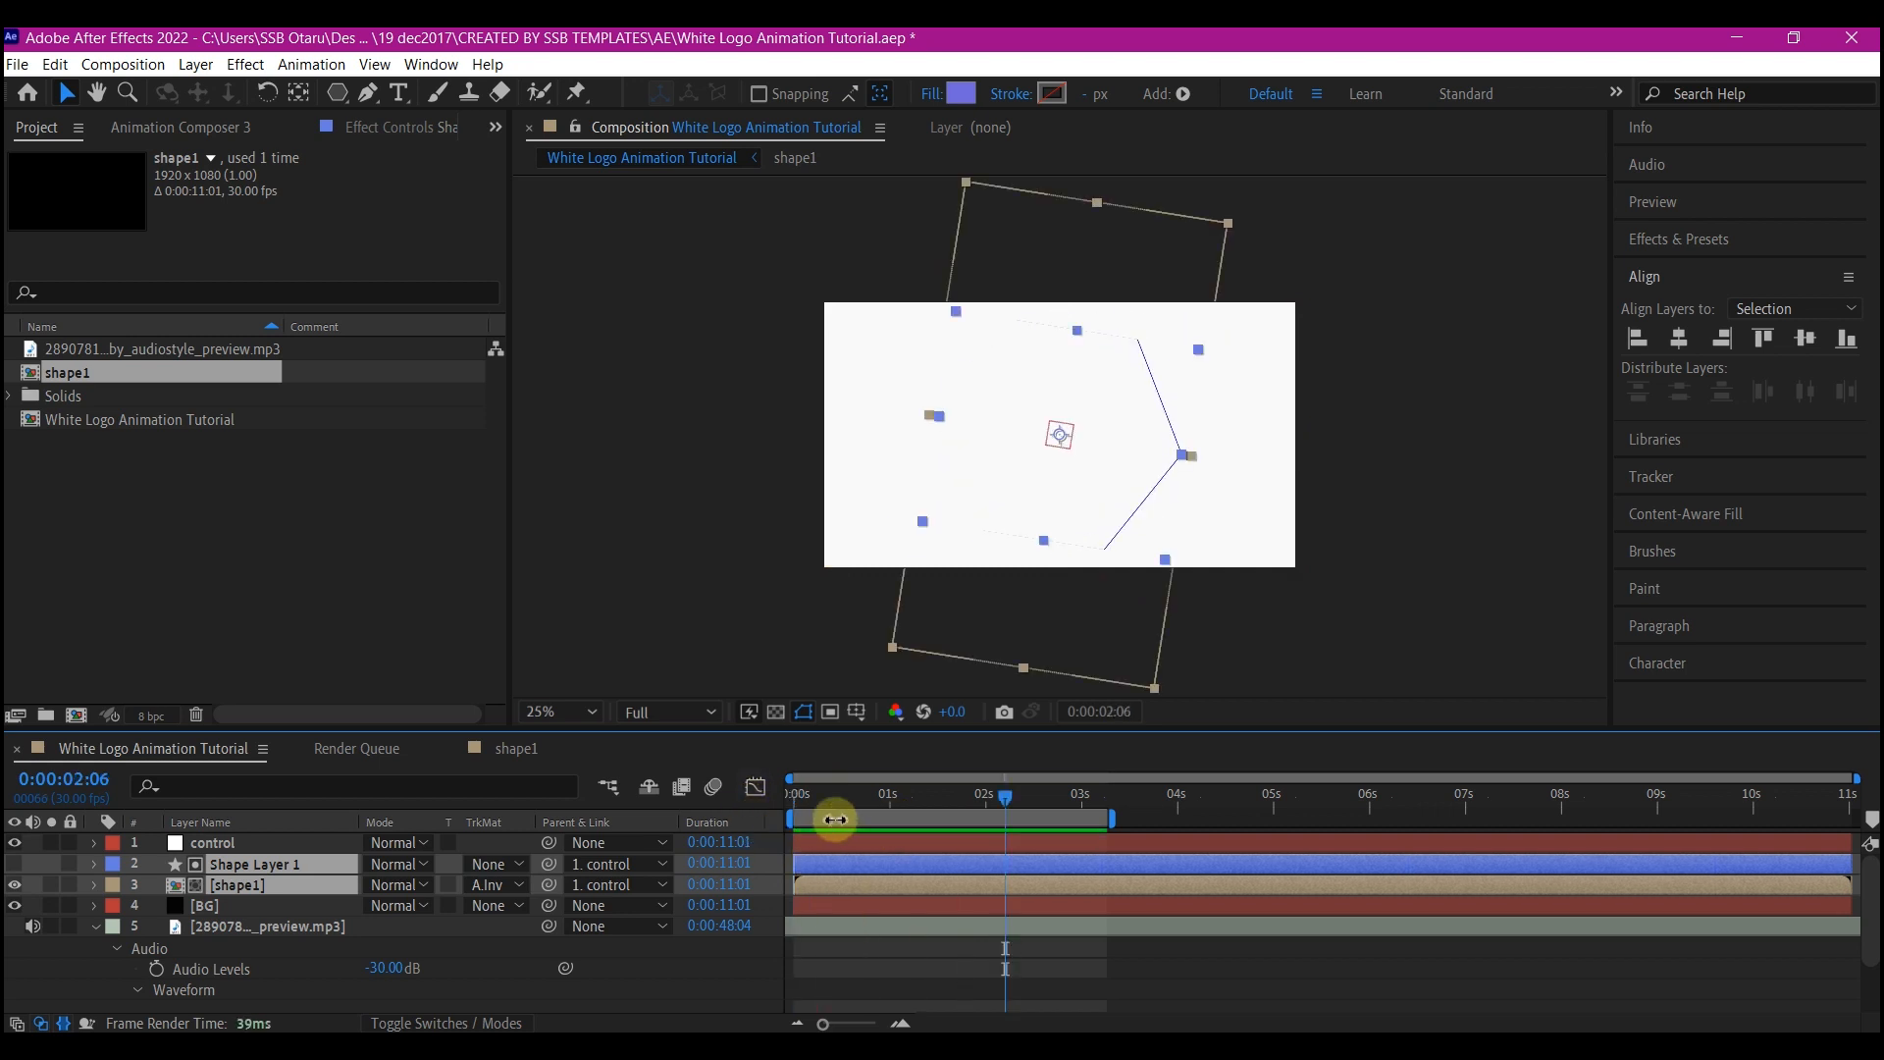
Pre-compose control, Shape Layer 1 and shape1 into a composition named Stage1, moving all attributes.
{"action": "left_click", "coordinate": [265, 844], "text": "ctrl"}
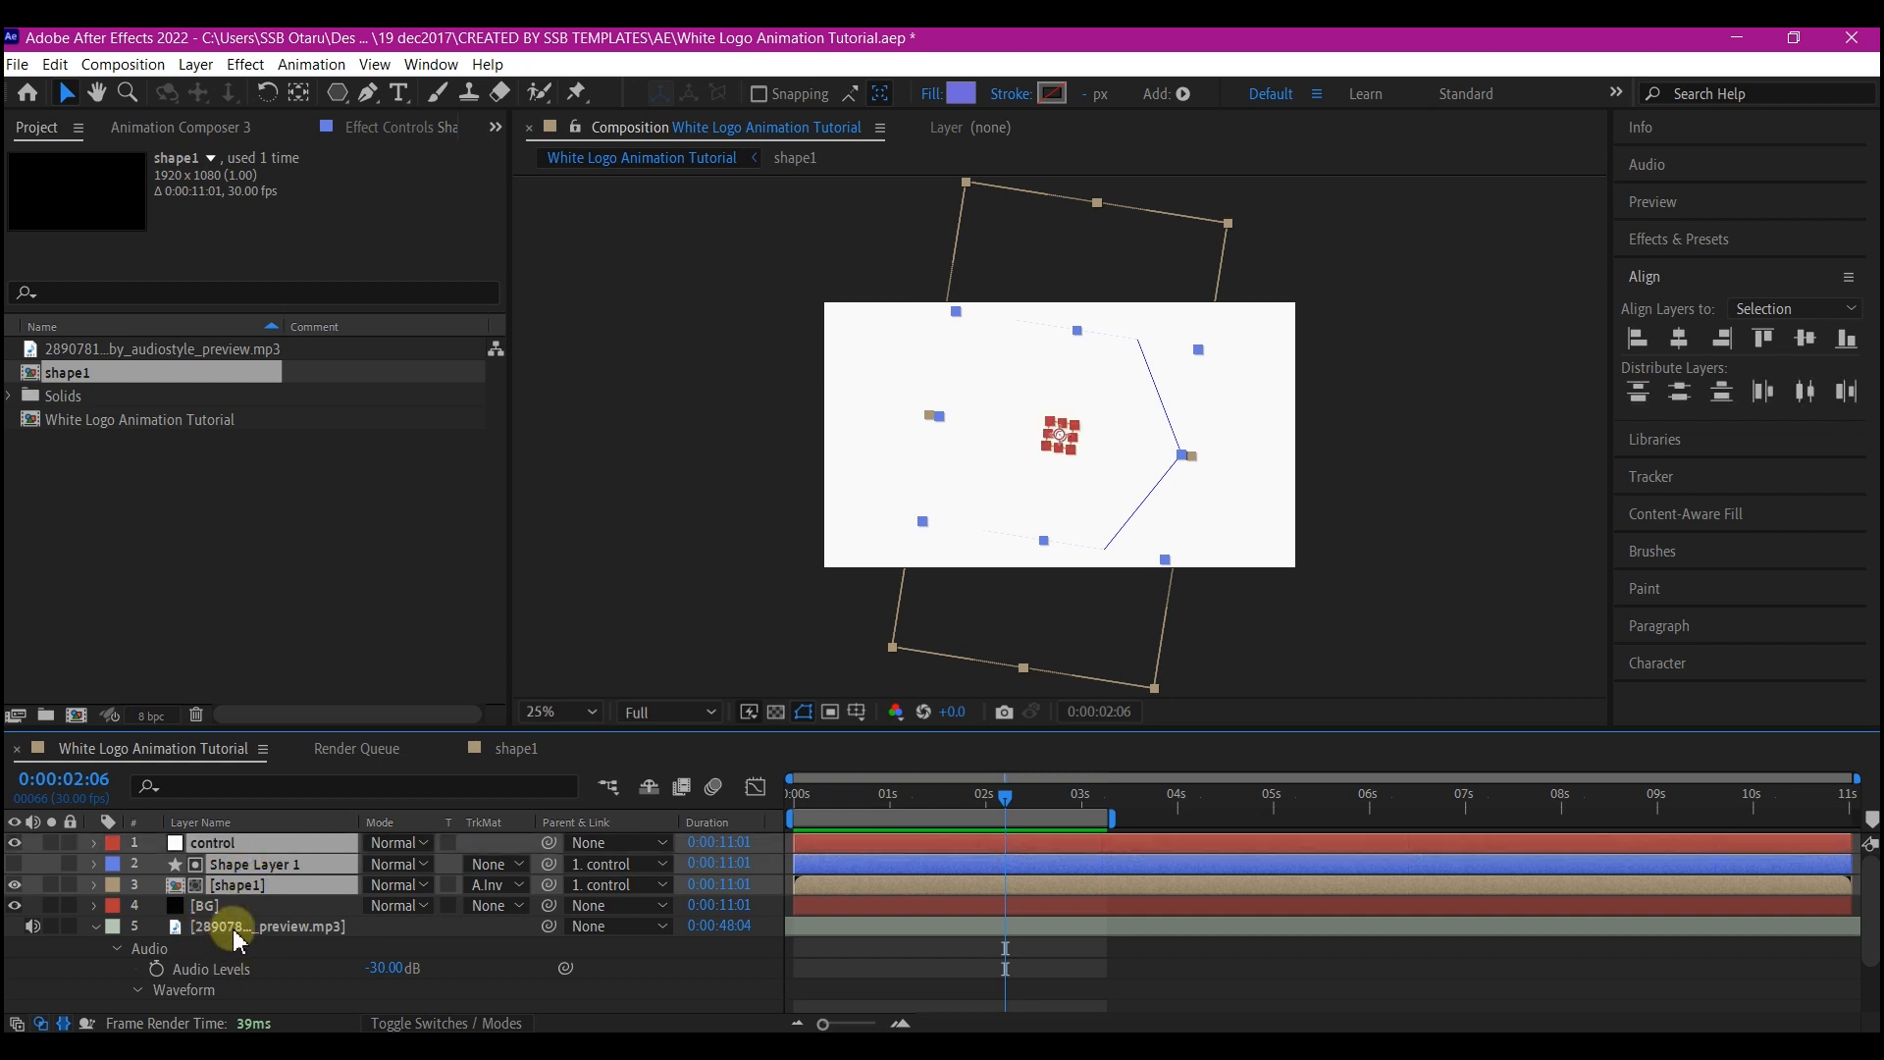
{"action": "key", "text": "ctrl+shift+c"}
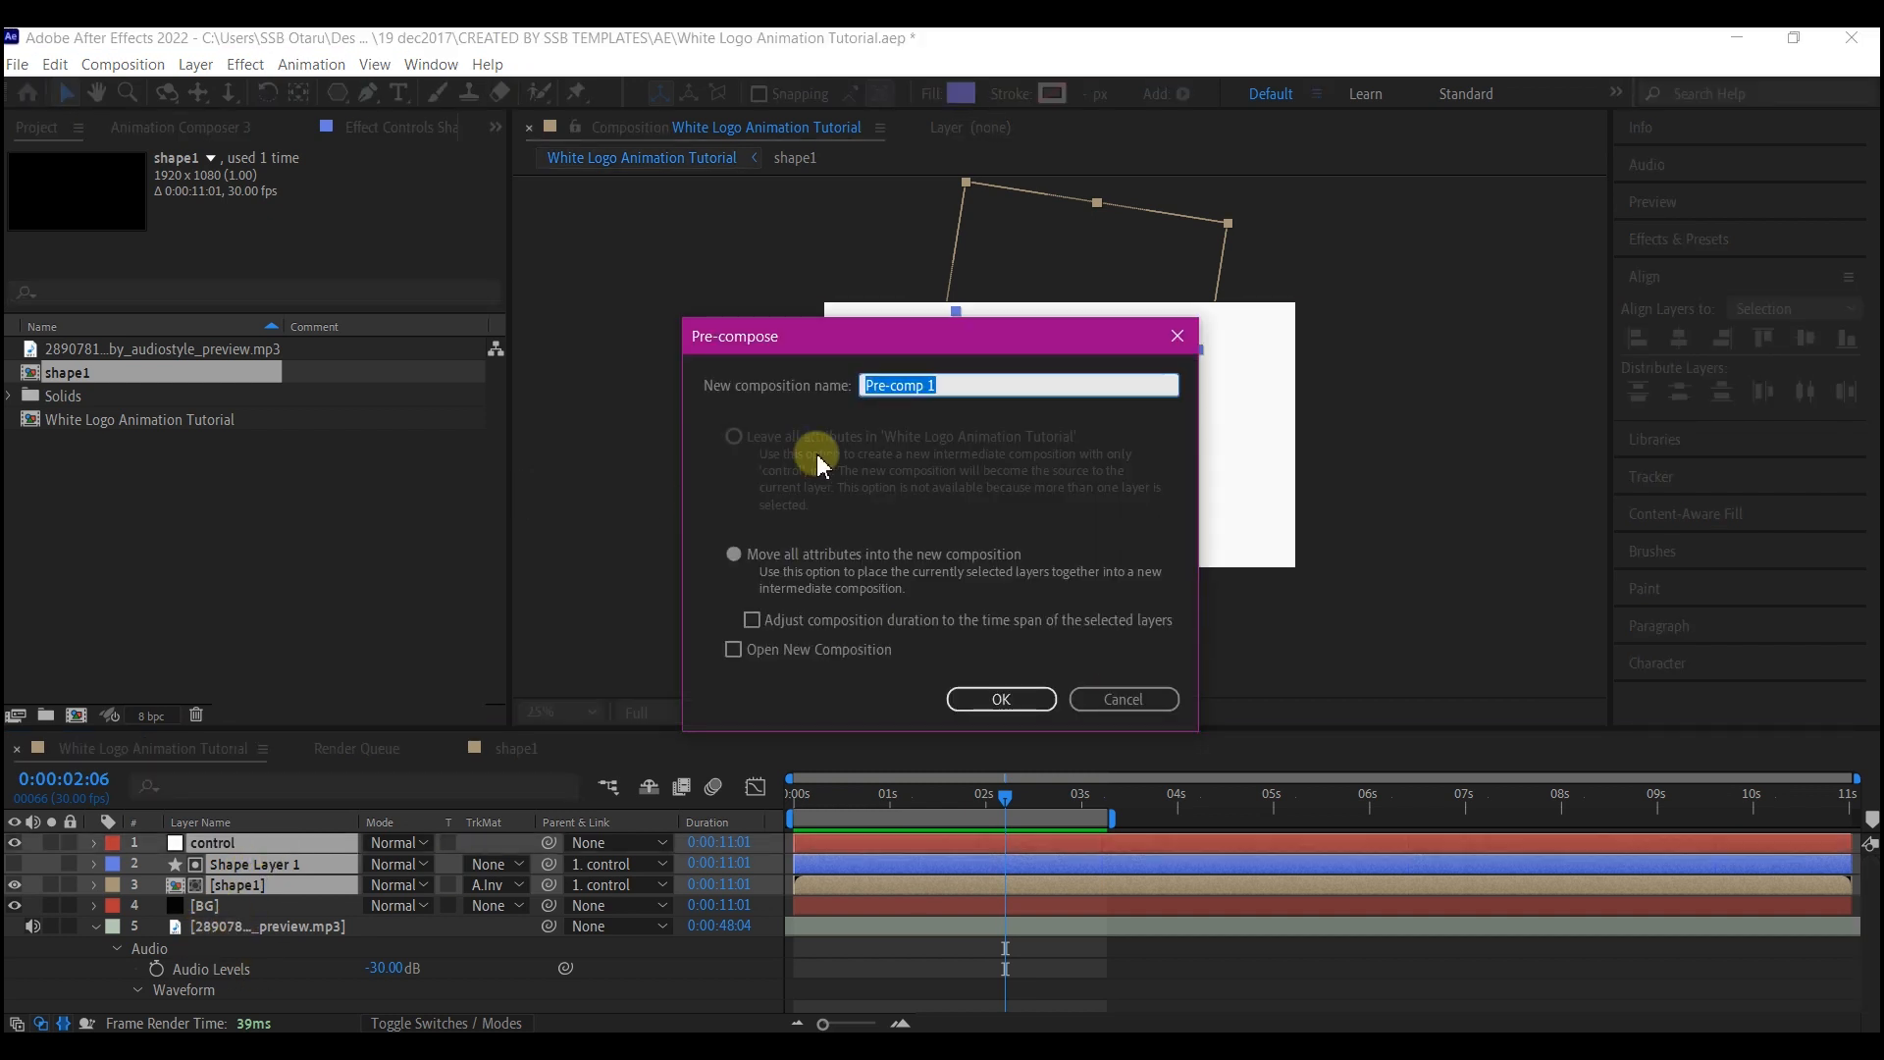
{"action": "type", "text": "Stage1"}
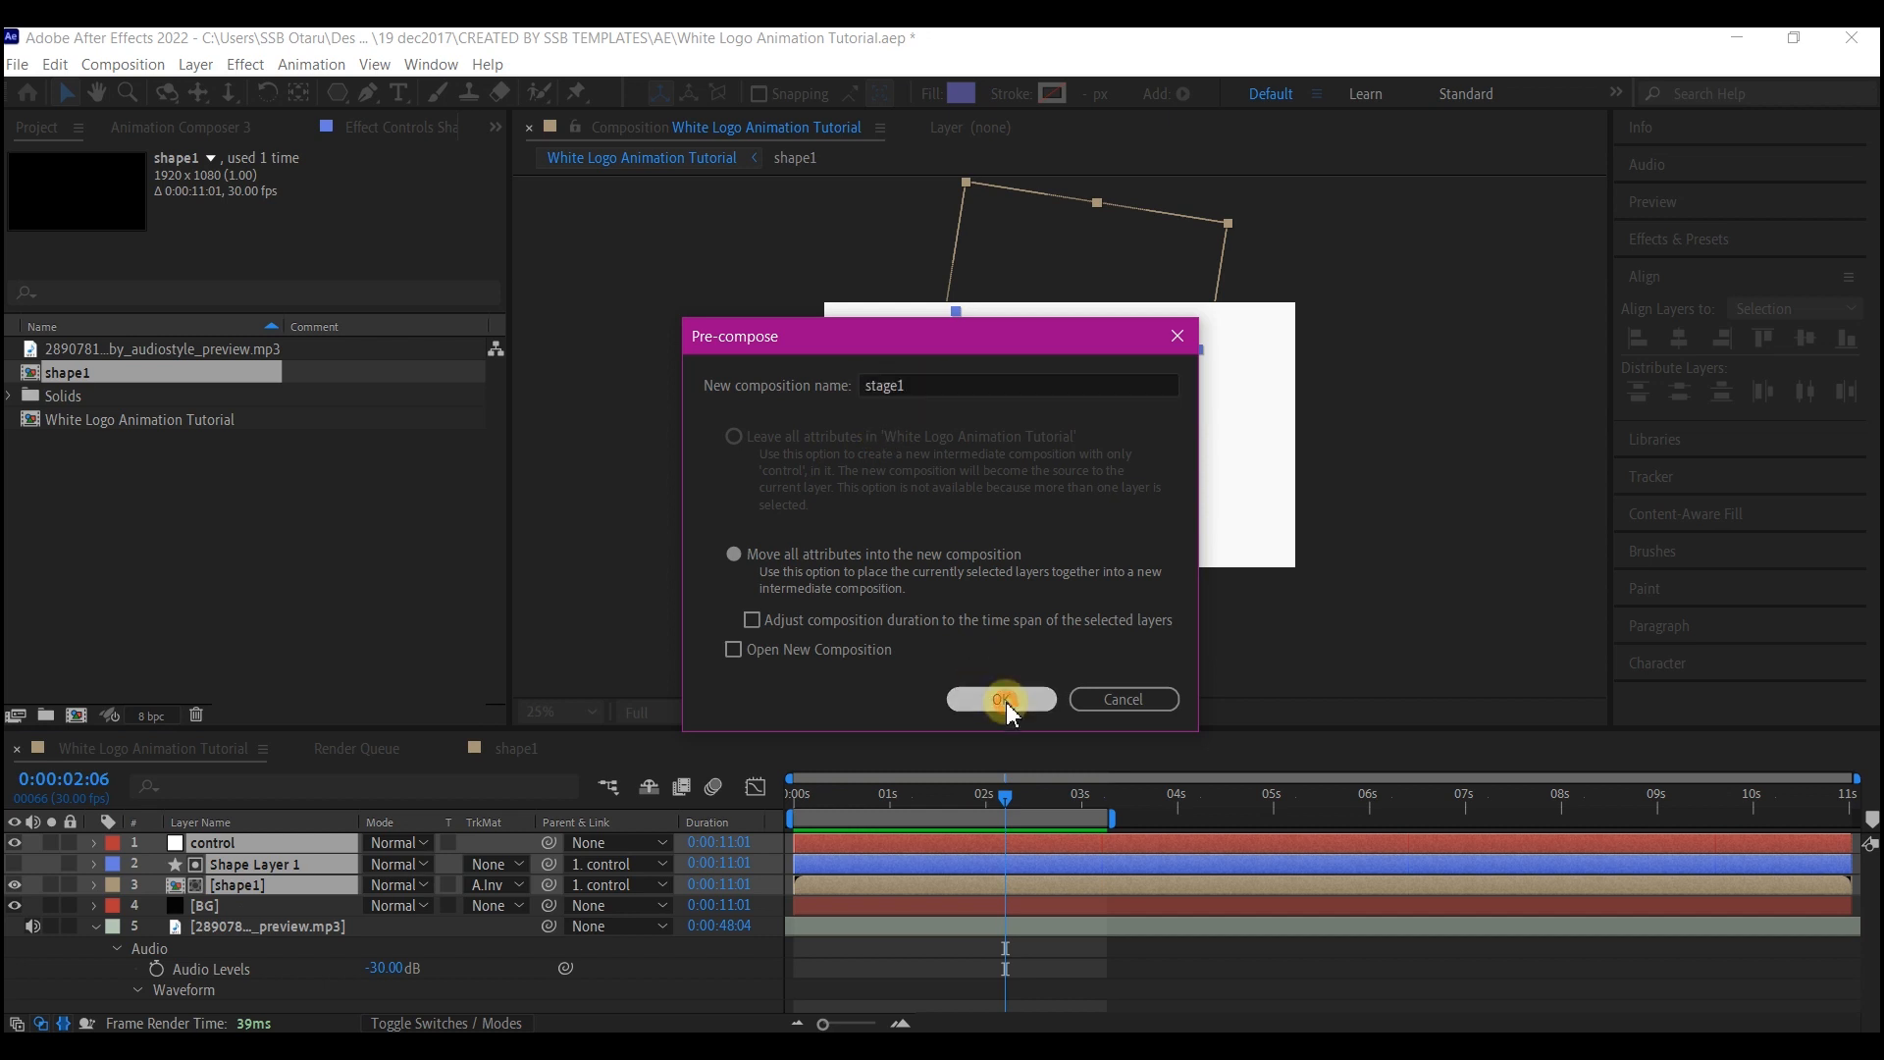
{"action": "left_click", "coordinate": [1001, 699]}
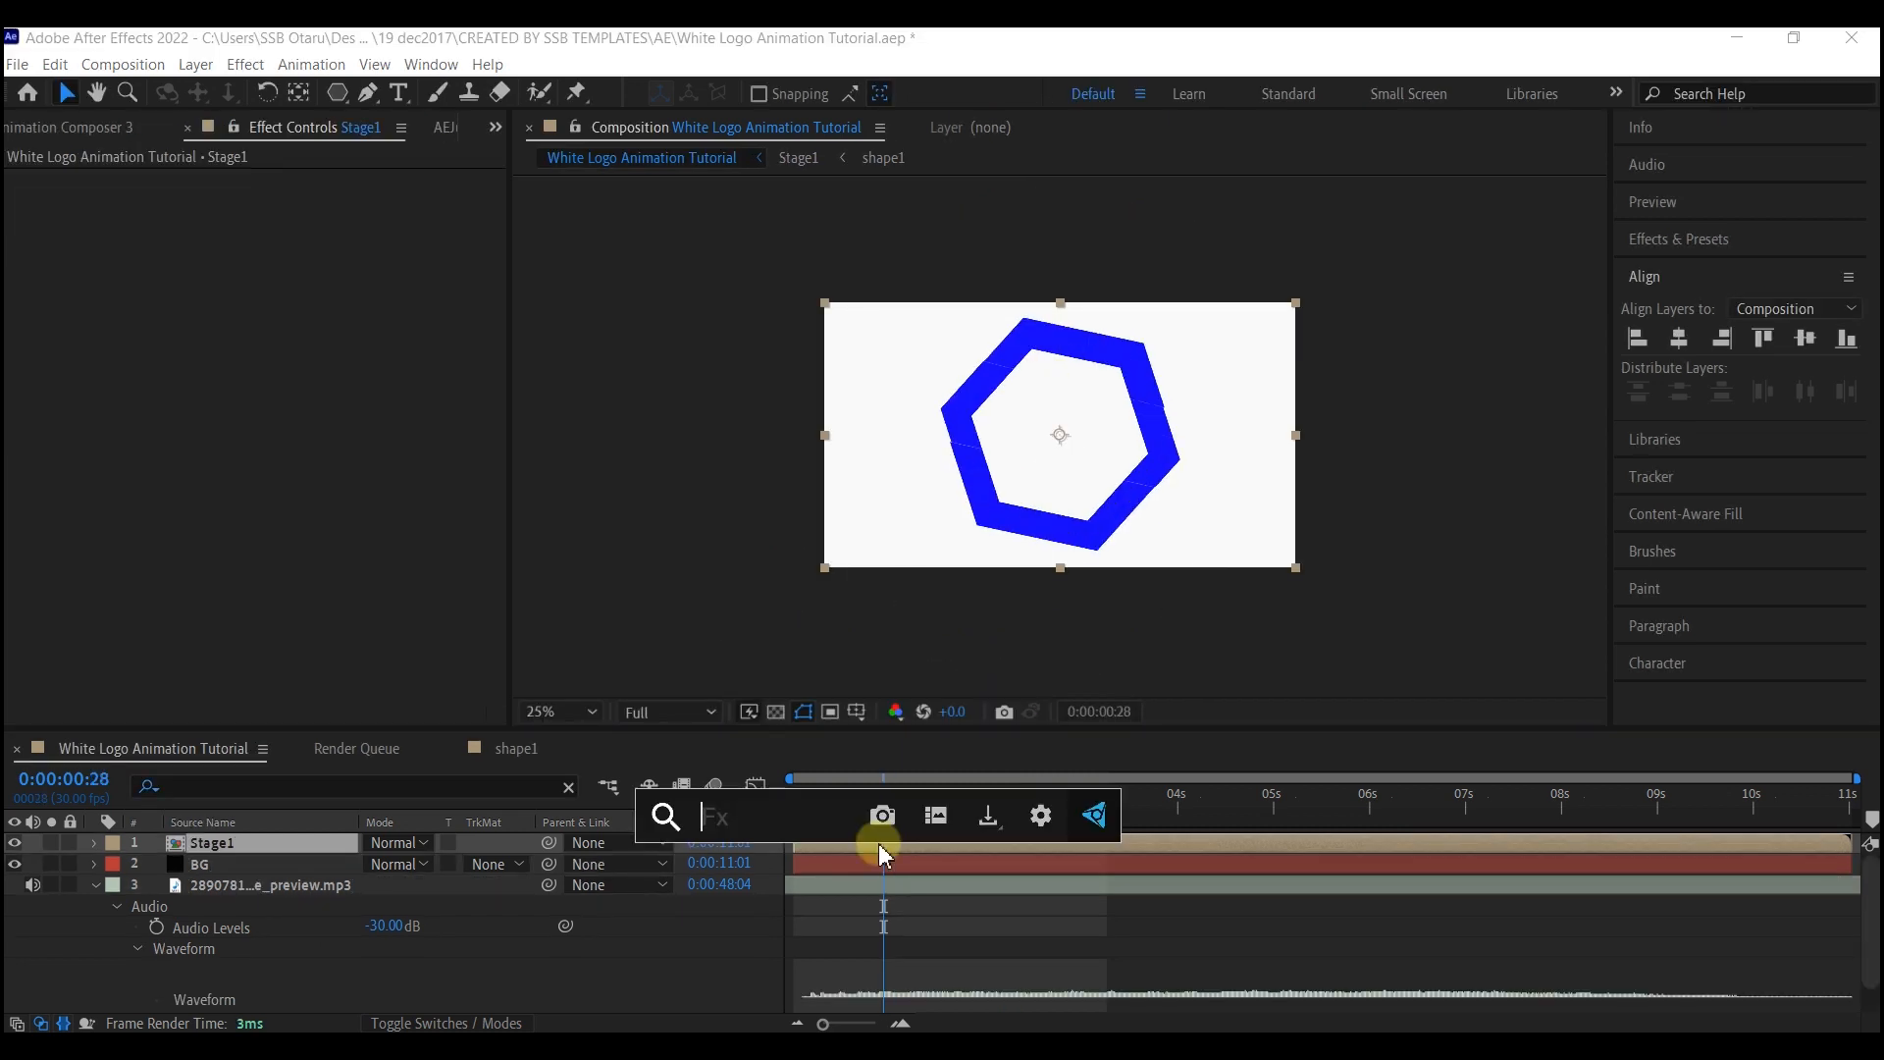
Apply the Fill effect to the Stage1 layer and set its color to white.
{"action": "type", "text": "fill"}
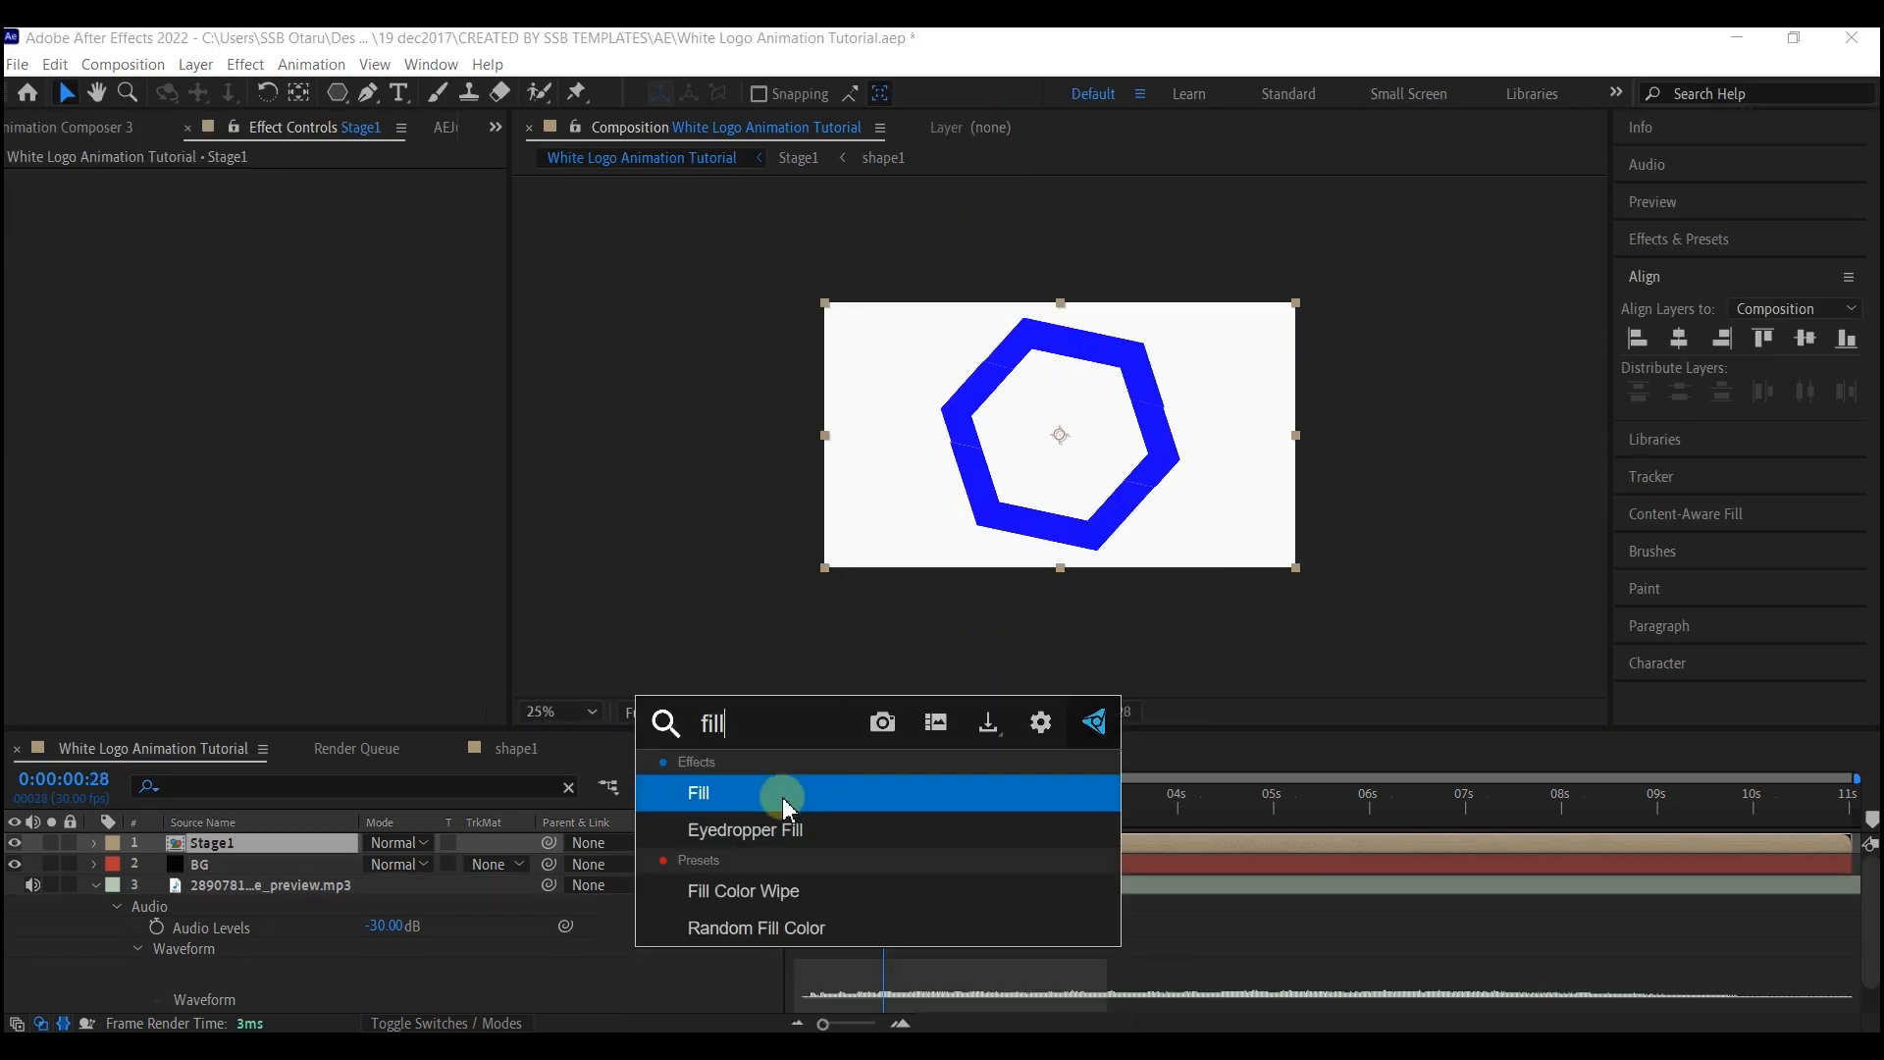
{"action": "left_click", "coordinate": [777, 791]}
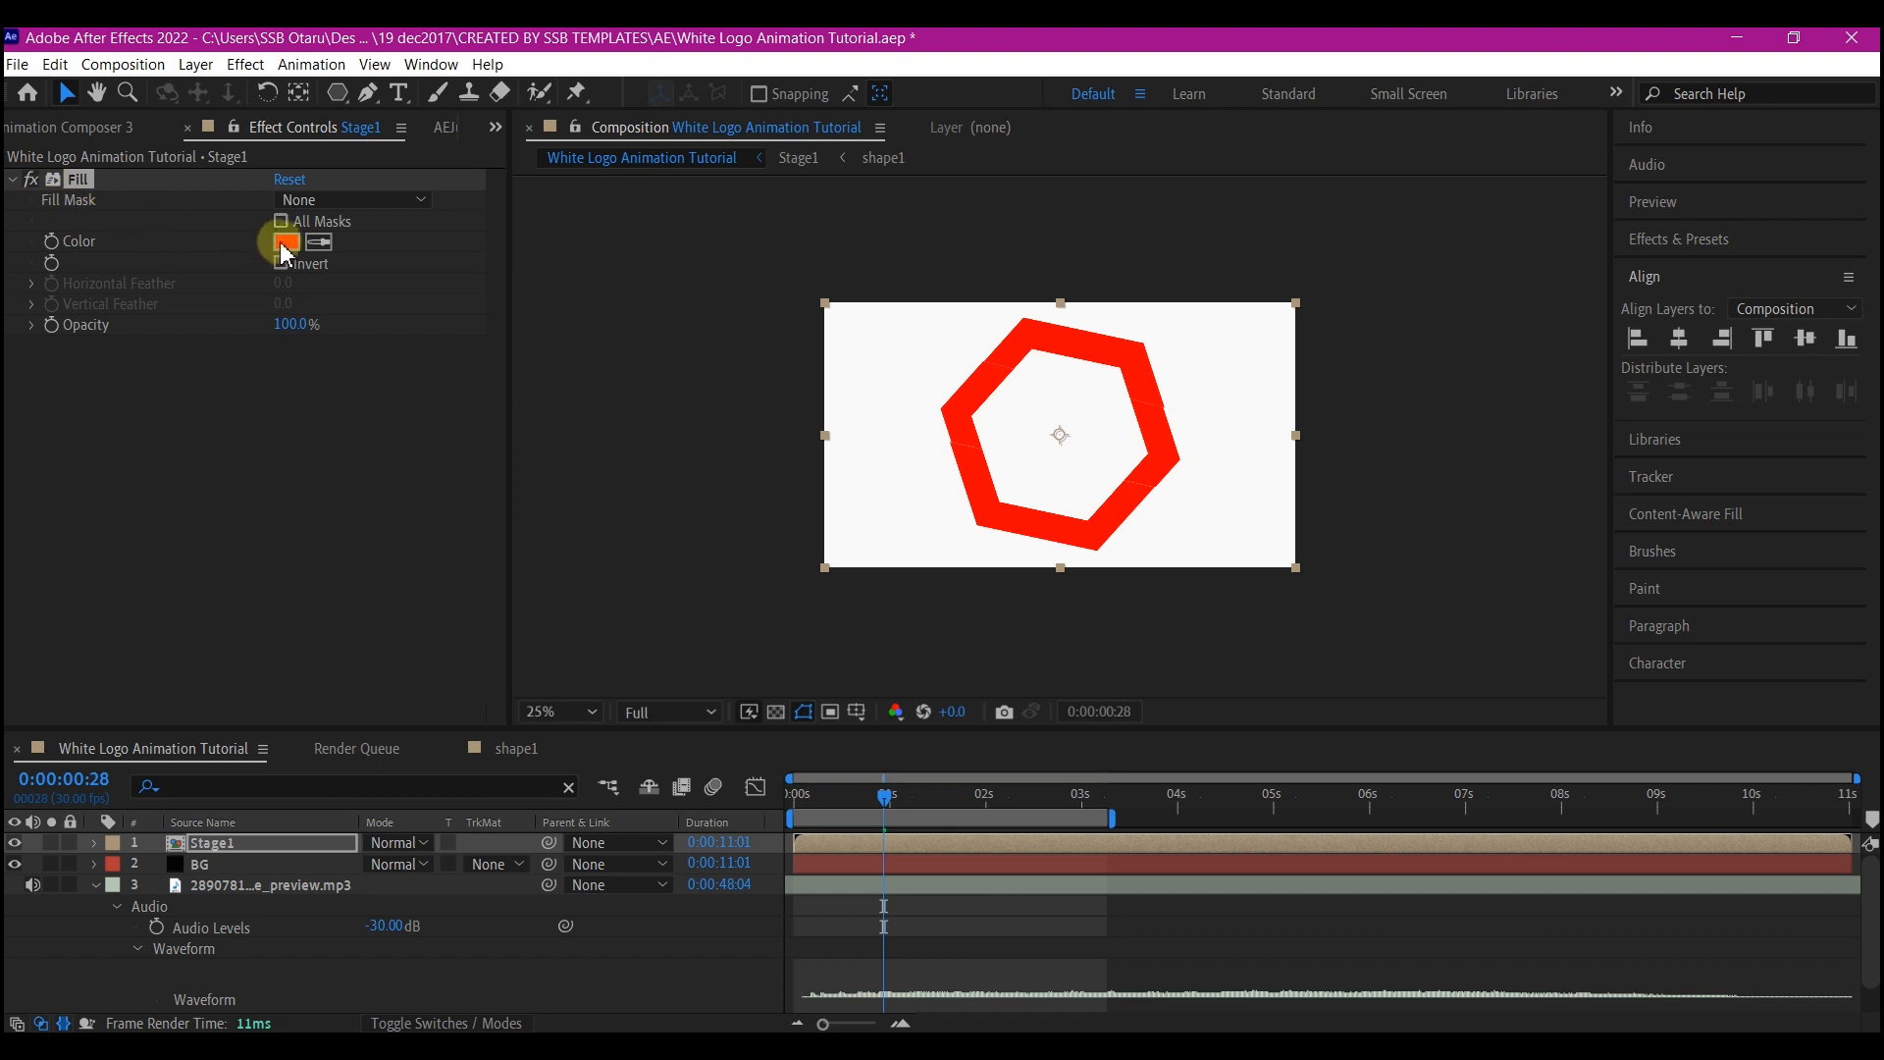
{"action": "left_click", "coordinate": [287, 241]}
{"action": "left_click", "coordinate": [1169, 530]}
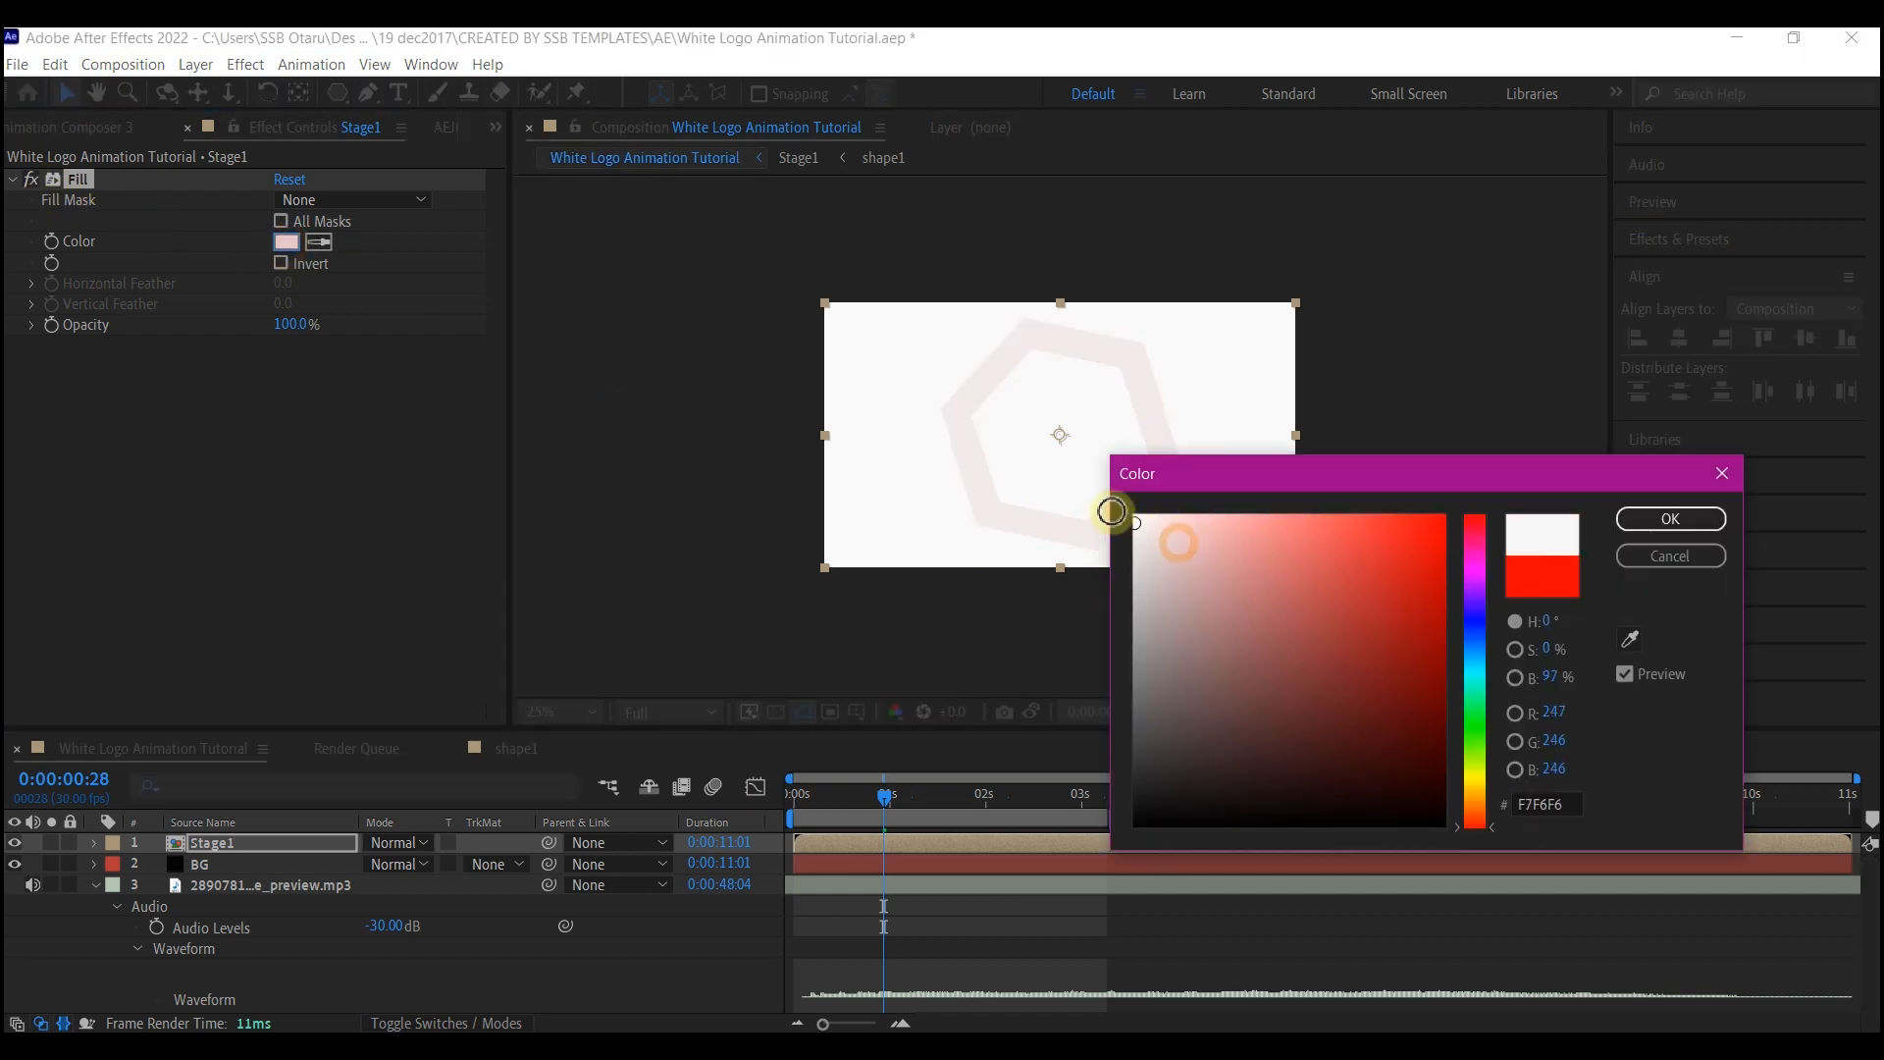
{"action": "left_click", "coordinate": [1669, 518]}
Apply Drop Shadow to the Stage1 layer and set its softness to 159.
{"action": "left_click", "coordinate": [982, 841]}
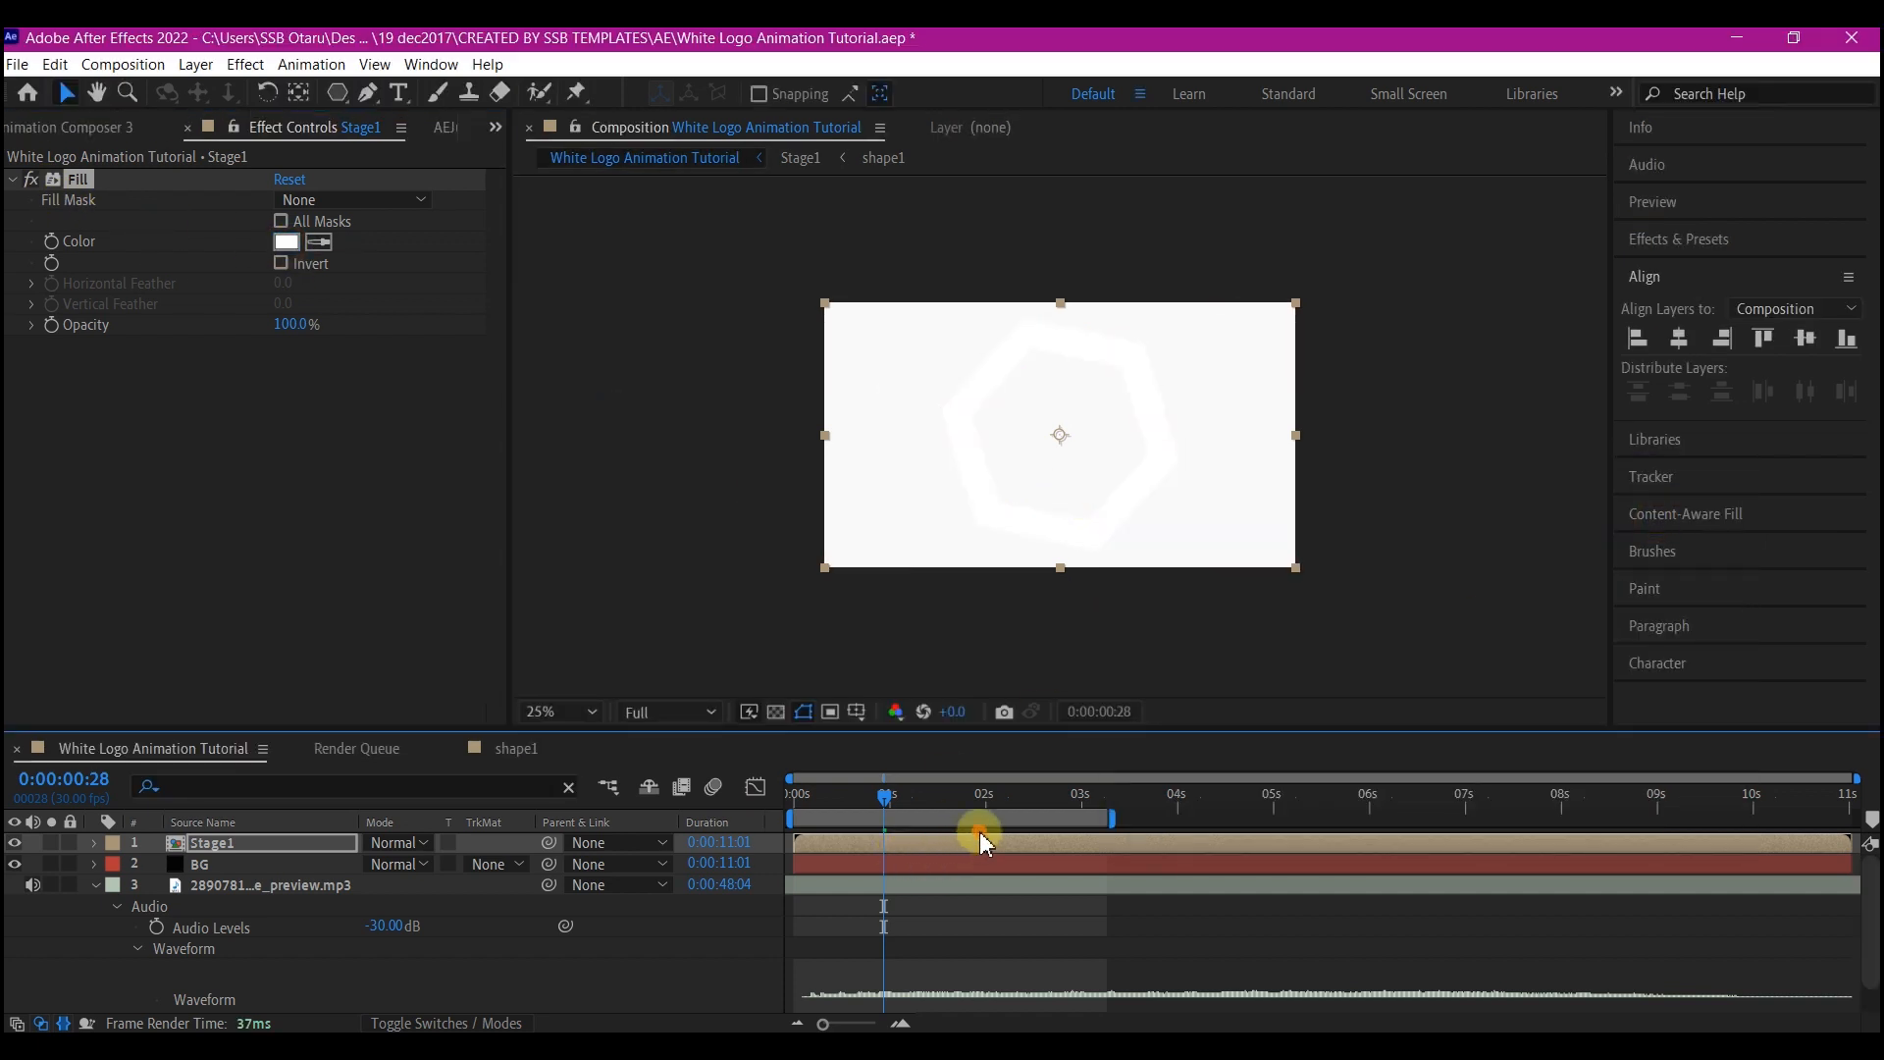
{"action": "key", "text": "ctrl+space"}
{"action": "type", "text": "drop"}
{"action": "left_click", "coordinate": [863, 786]}
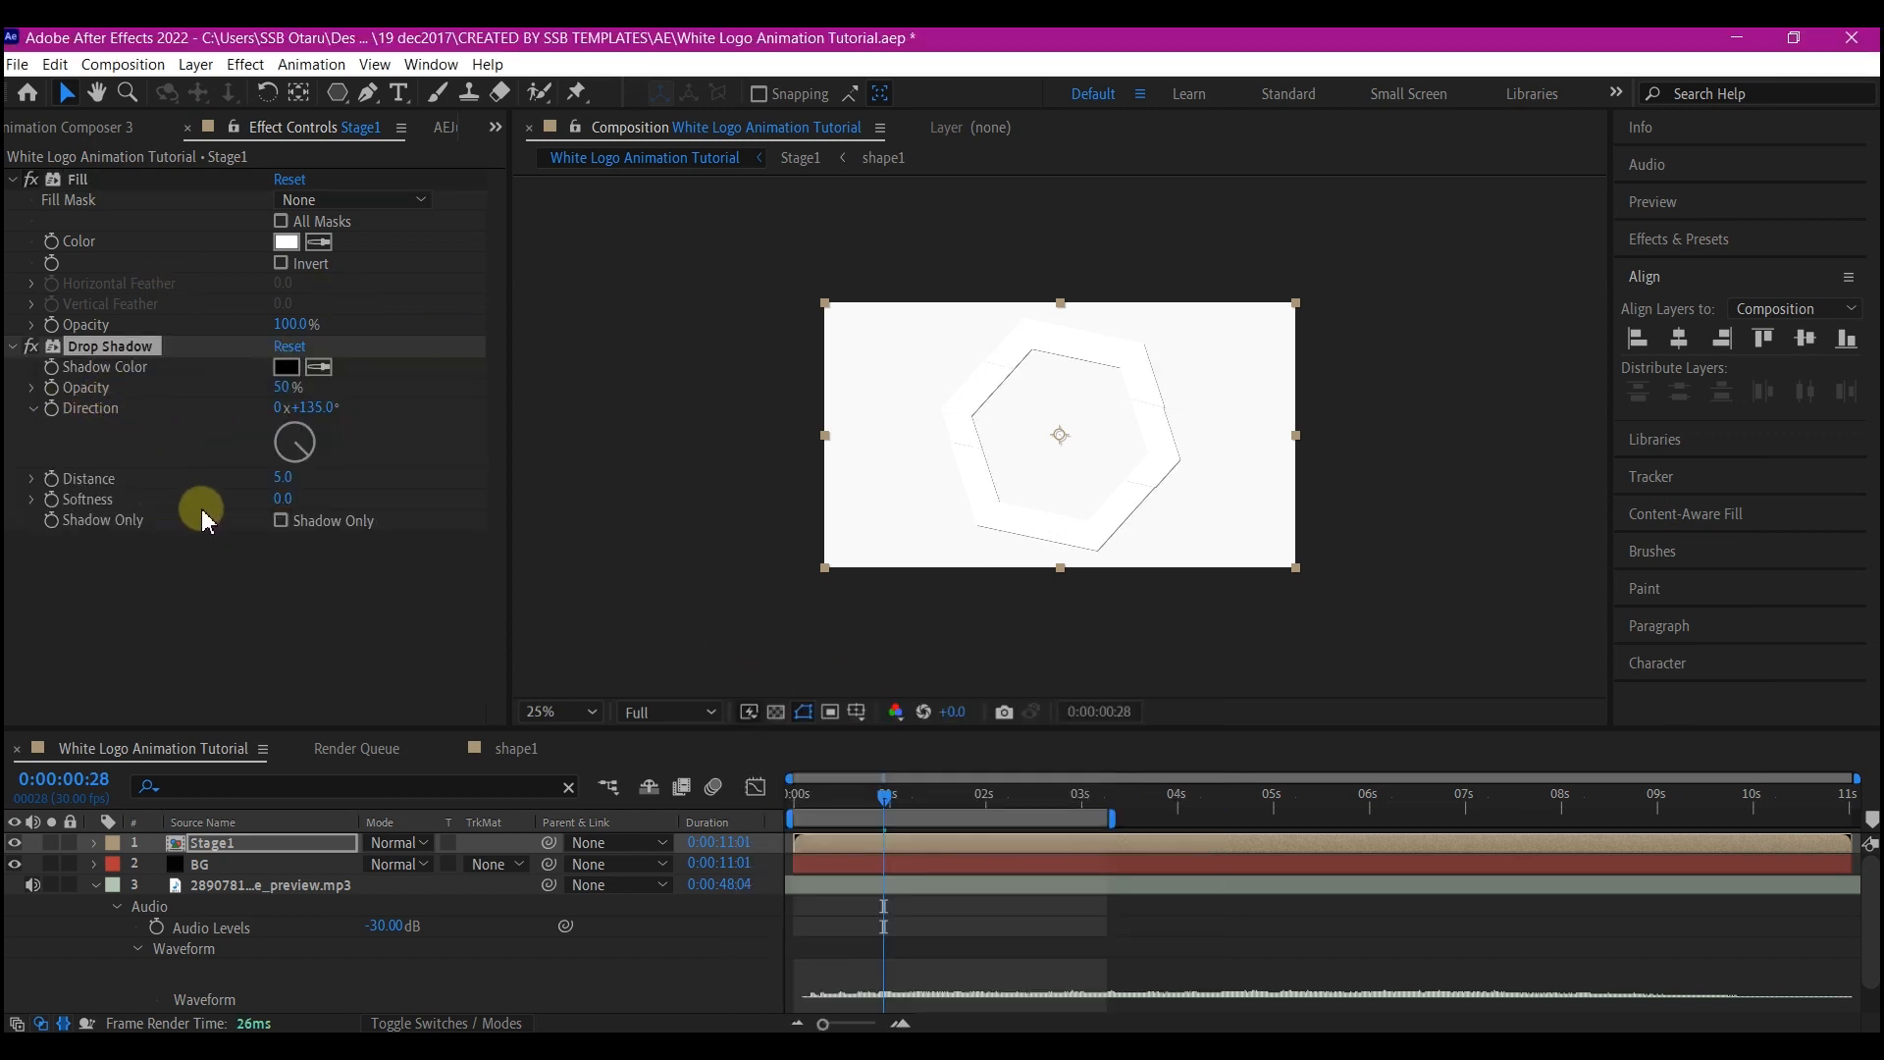
{"action": "left_click_drag", "start_coordinate": [283, 499], "coordinate": [285, 389]}
Set the Drop Shadow color on Stage1 to dark green, about 033D00.
{"action": "left_click", "coordinate": [286, 369]}
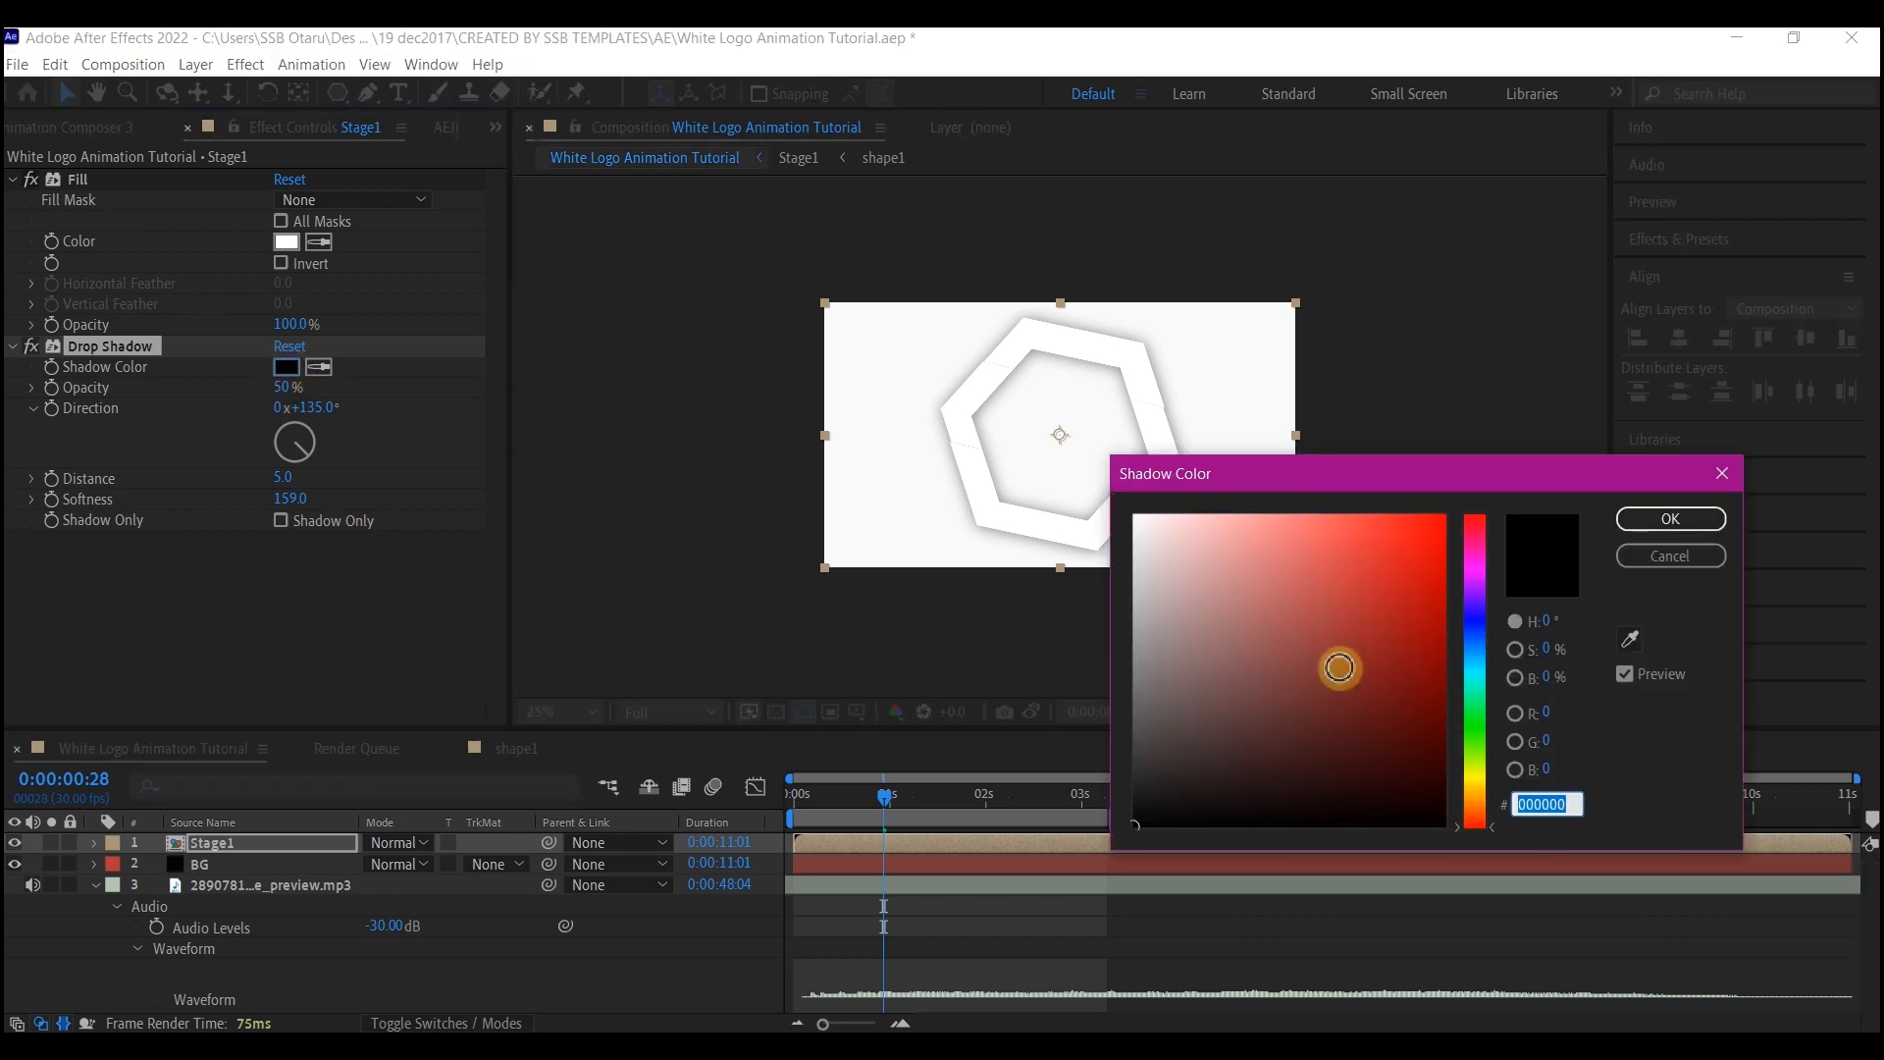
{"action": "left_click", "coordinate": [1479, 731]}
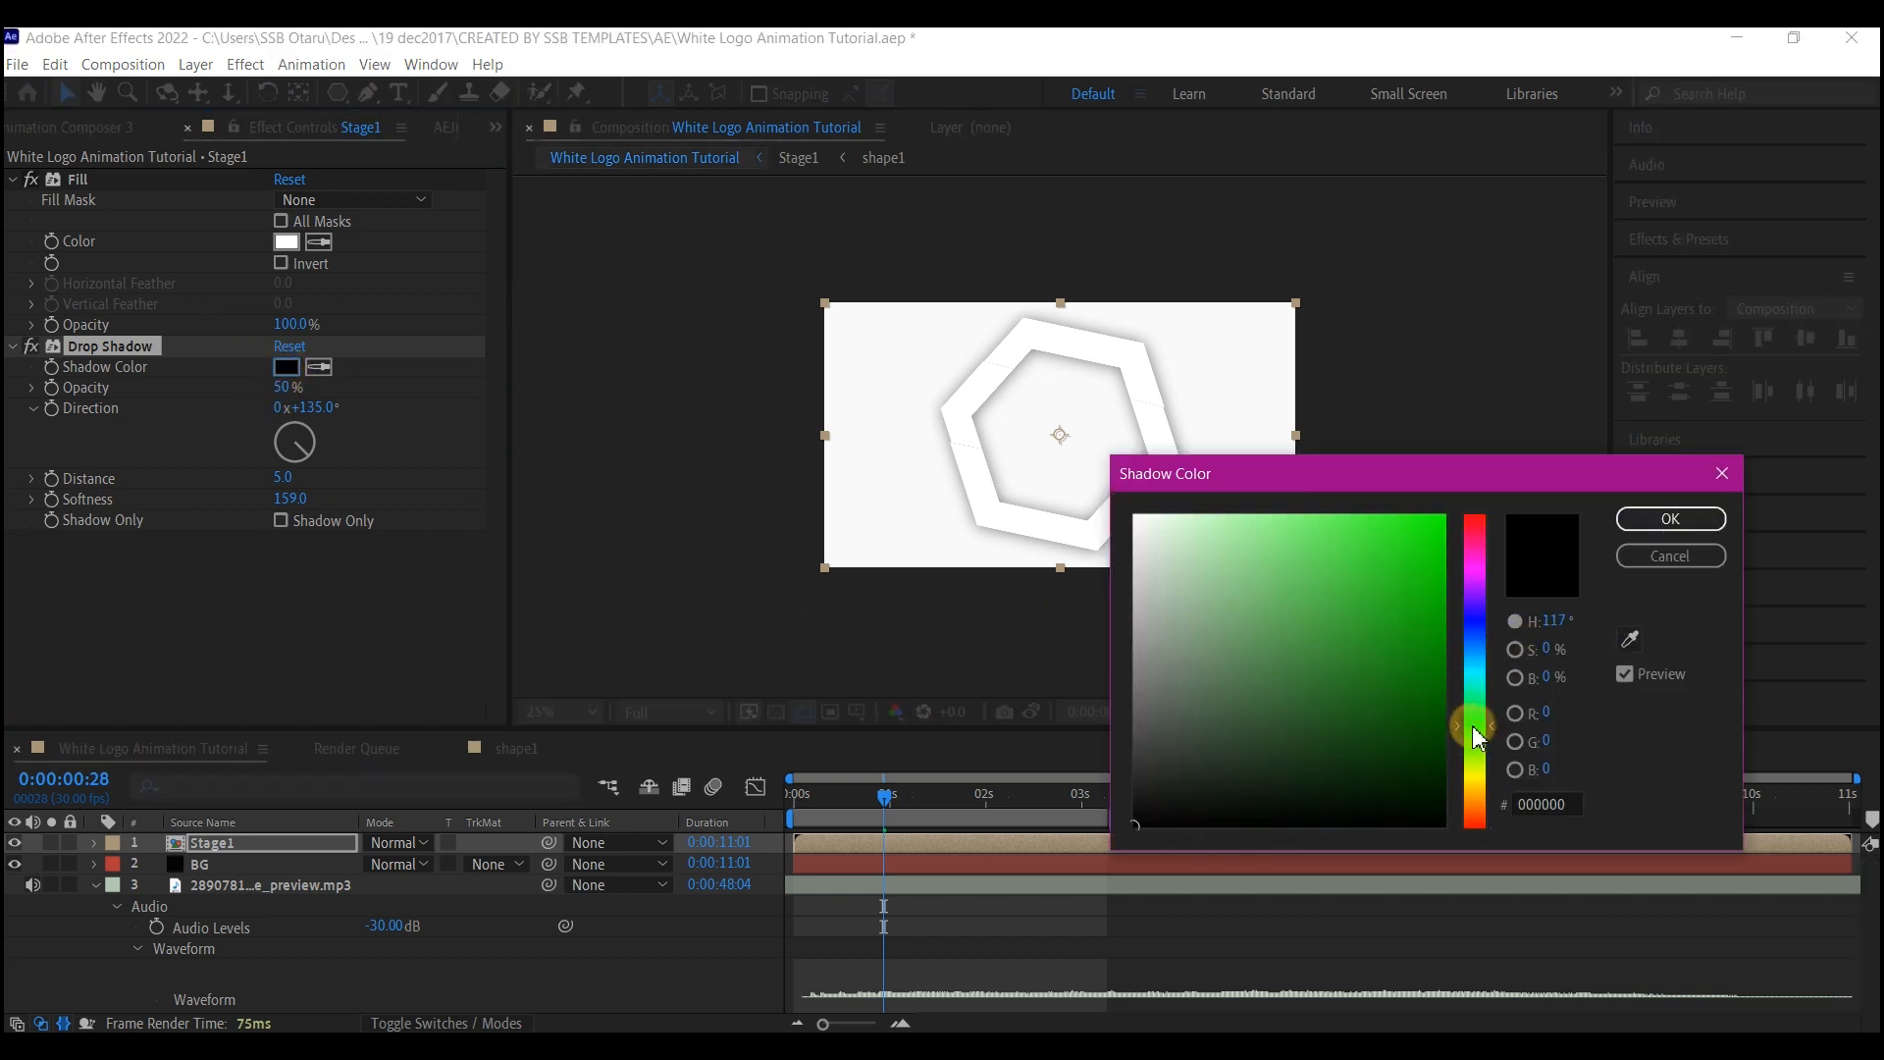
{"action": "left_click", "coordinate": [1443, 748]}
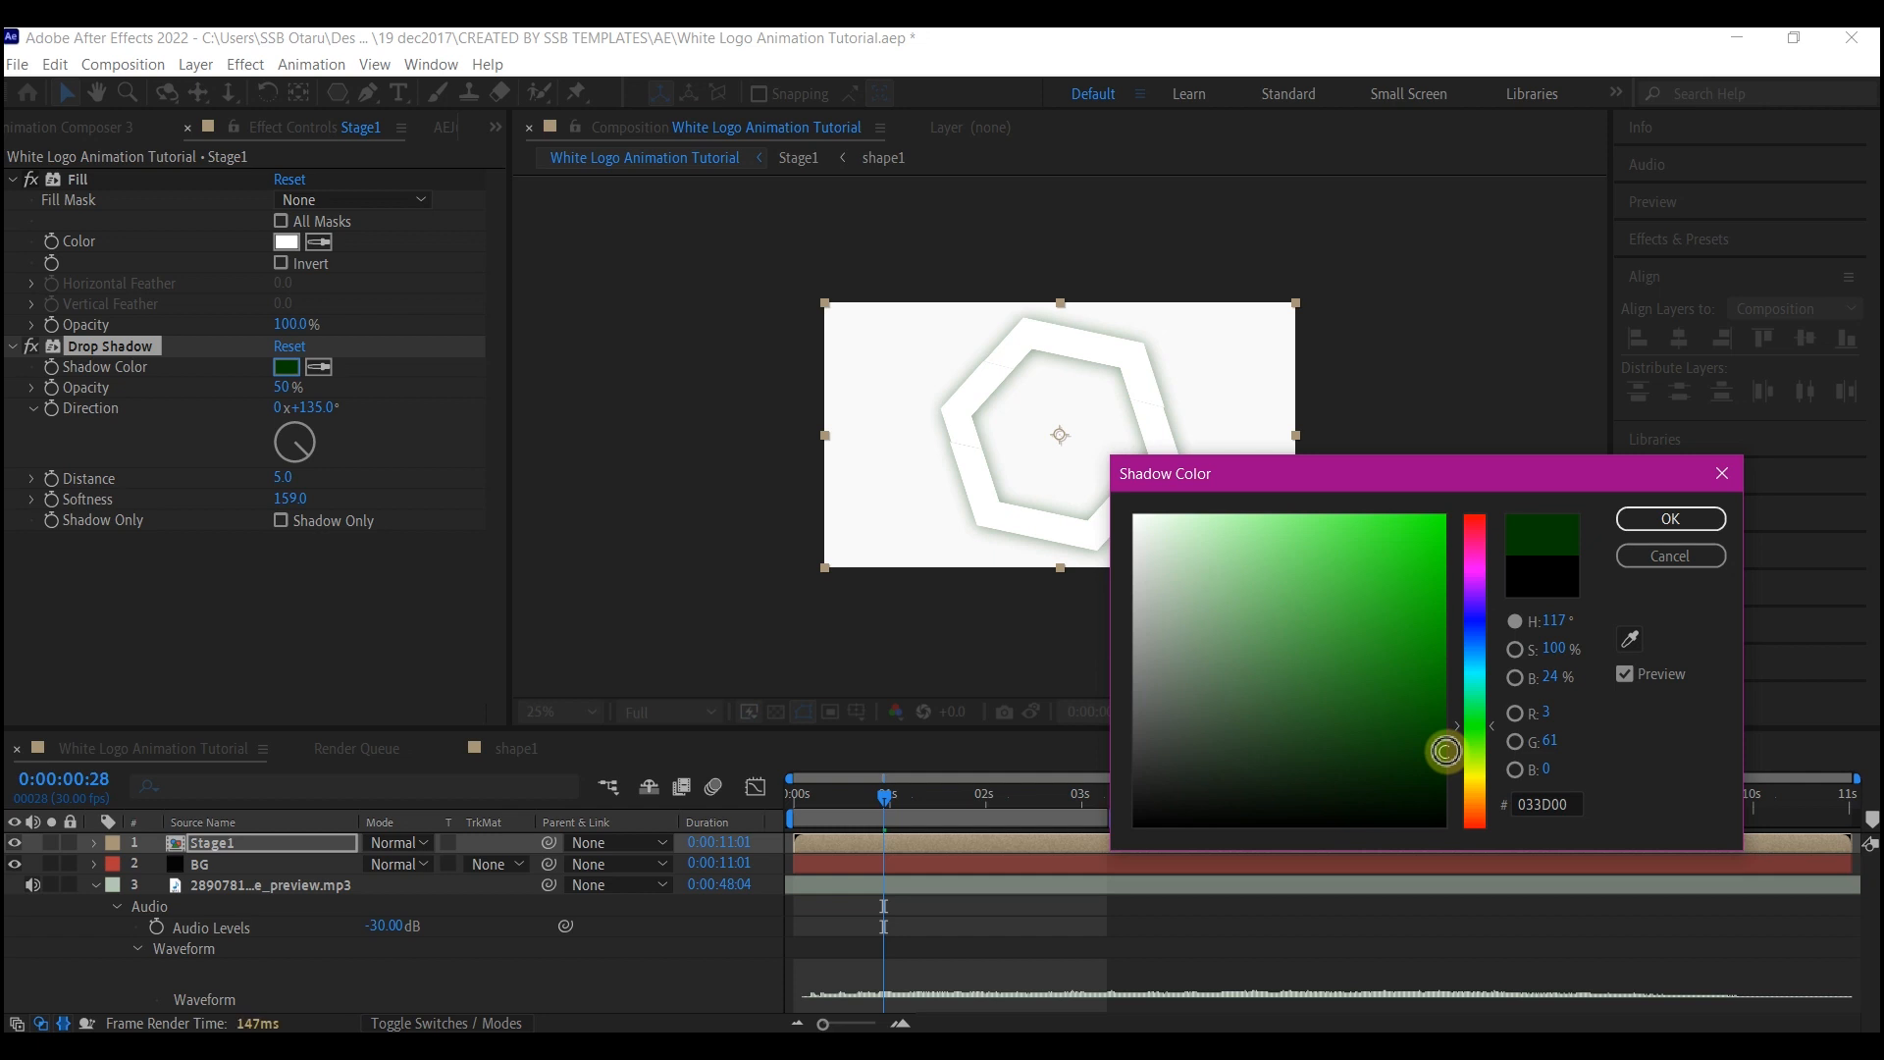
{"action": "left_click", "coordinate": [1671, 518]}
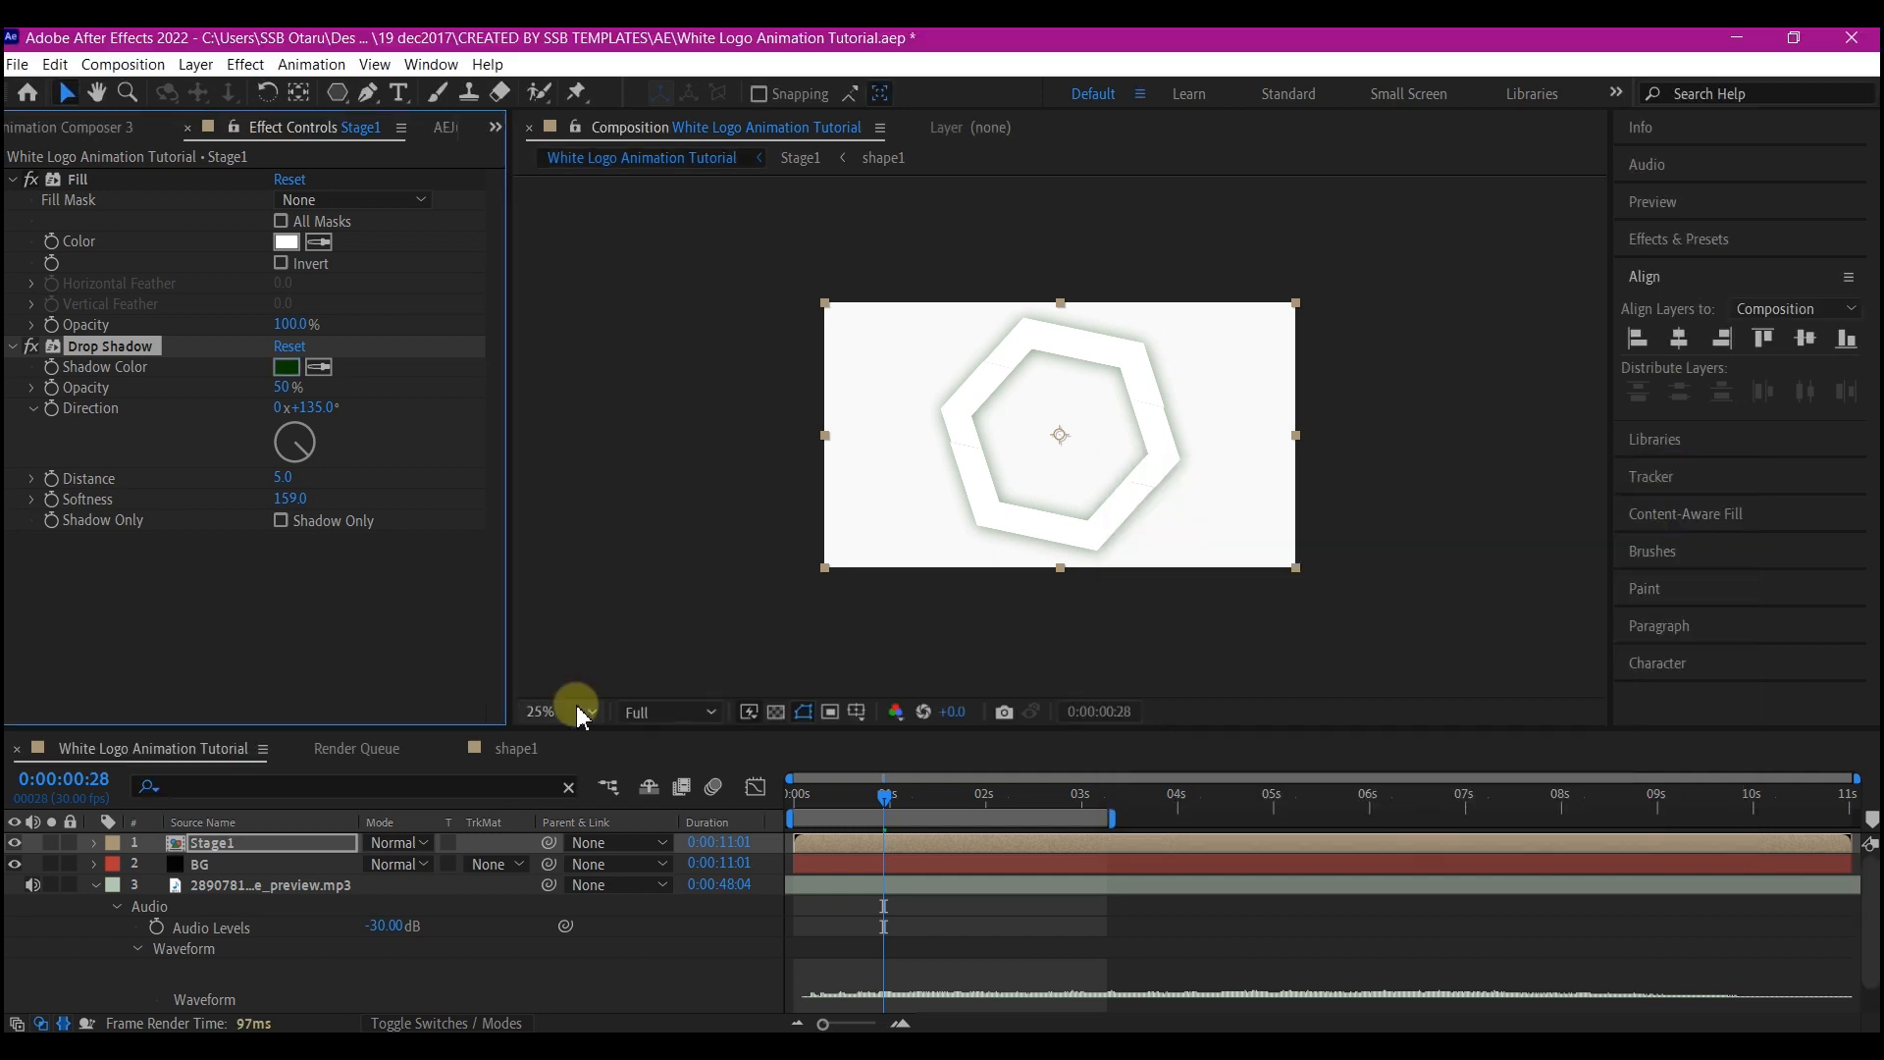
{"action": "left_click", "coordinate": [561, 710]}
{"action": "left_click", "coordinate": [563, 274]}
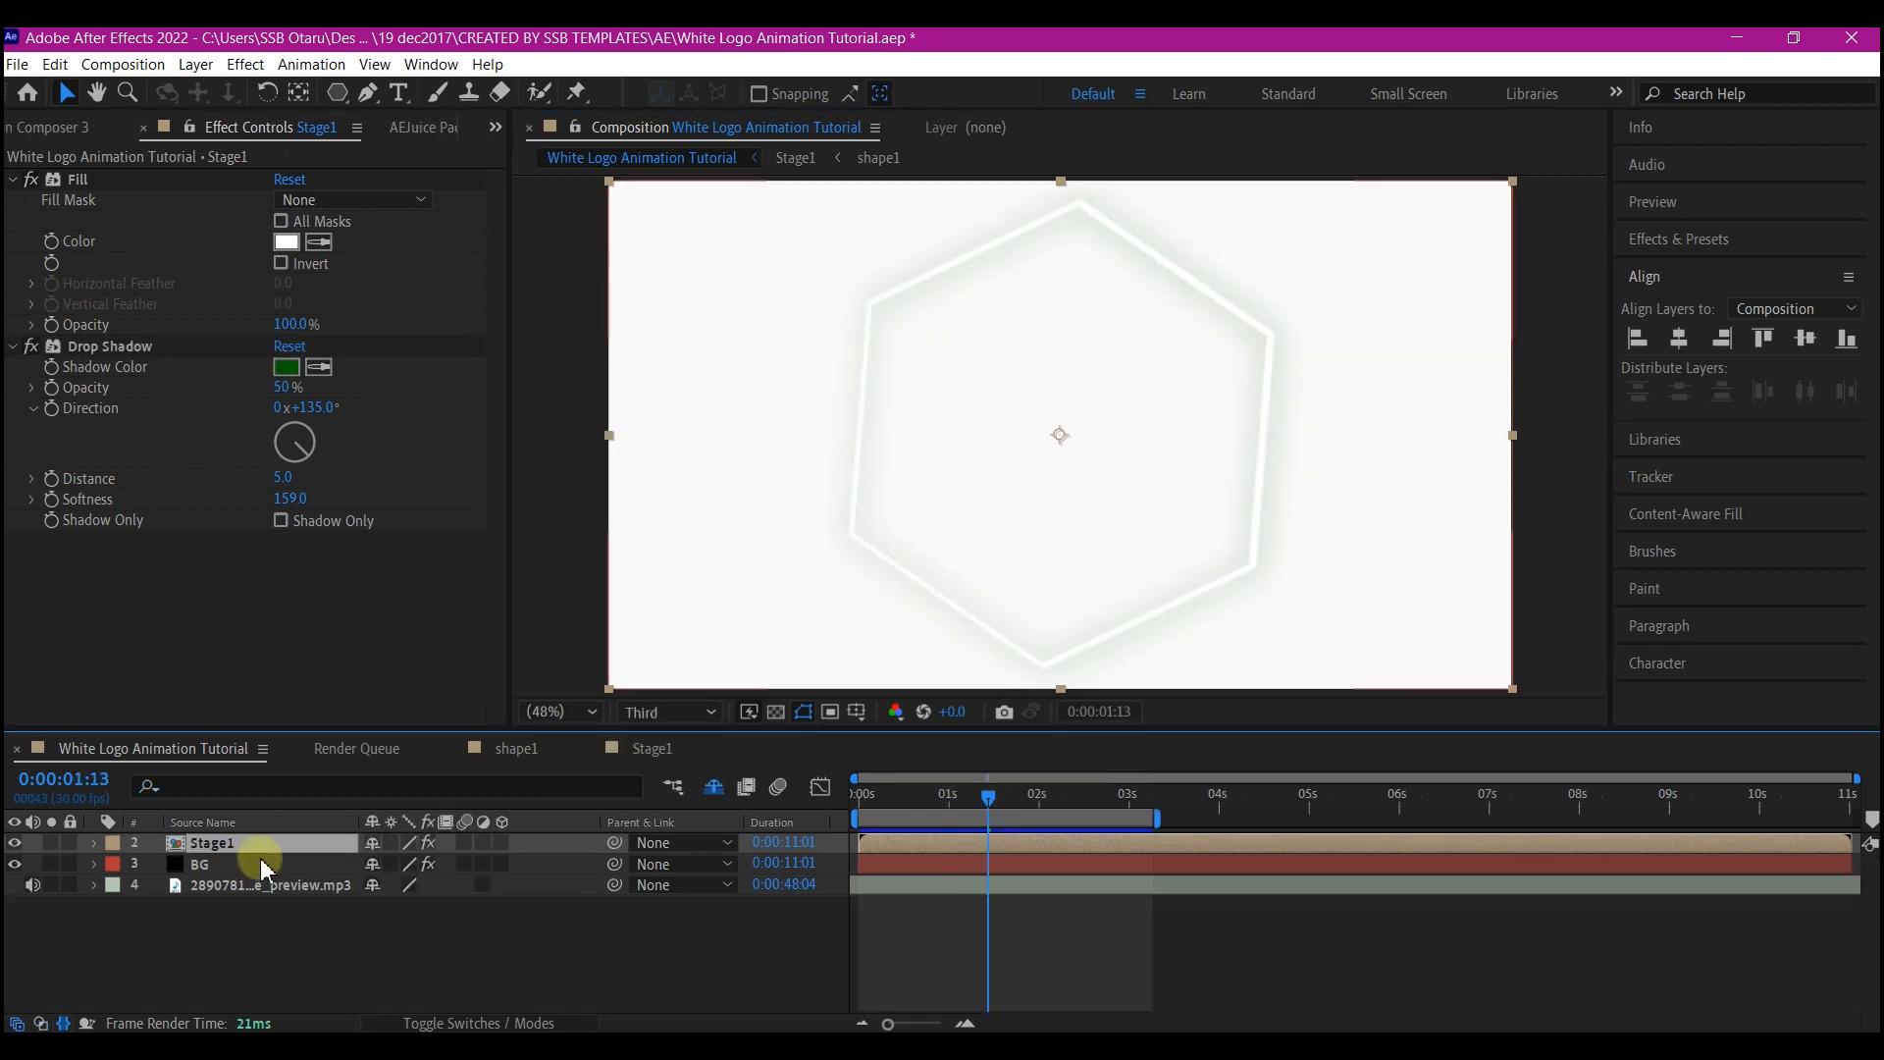
Duplicate the Stage1 layer, scale the lower copy to 200%, and preview the animation from the start.
{"action": "key", "text": "ctrl+d"}
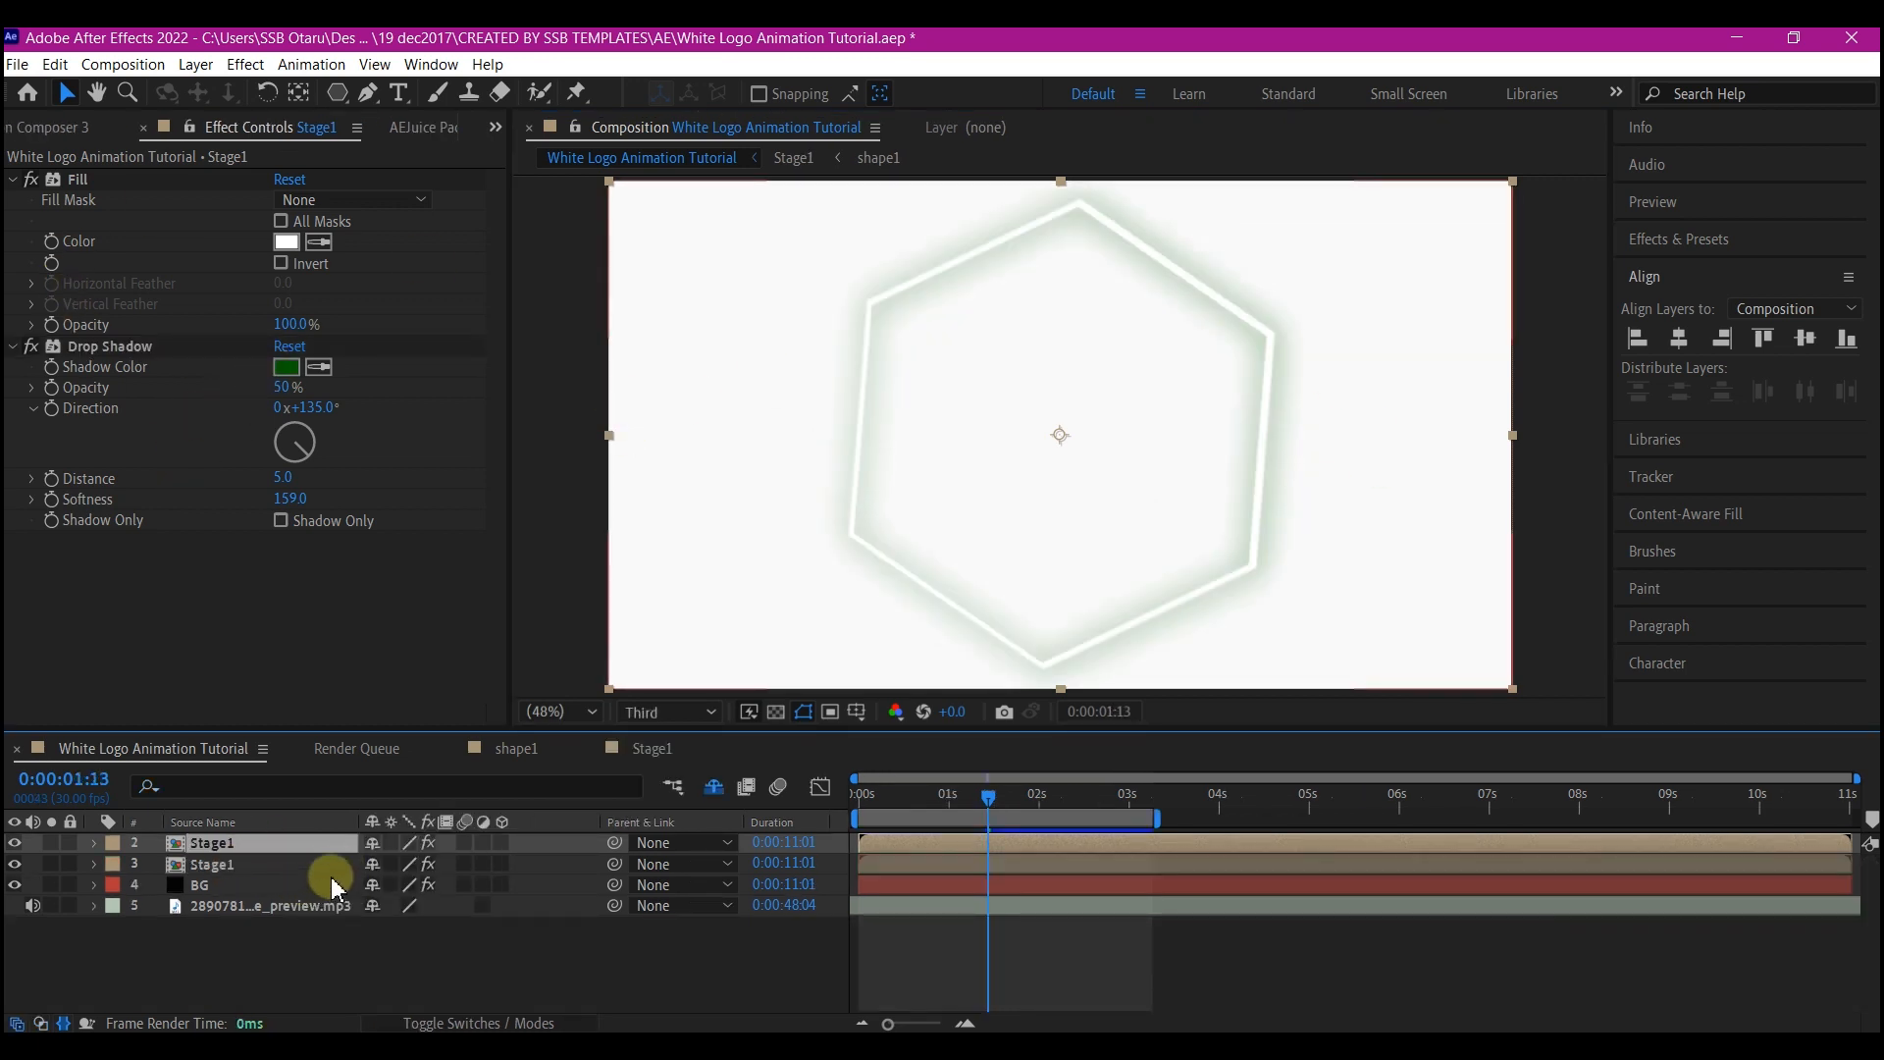
{"action": "left_click", "coordinate": [206, 864]}
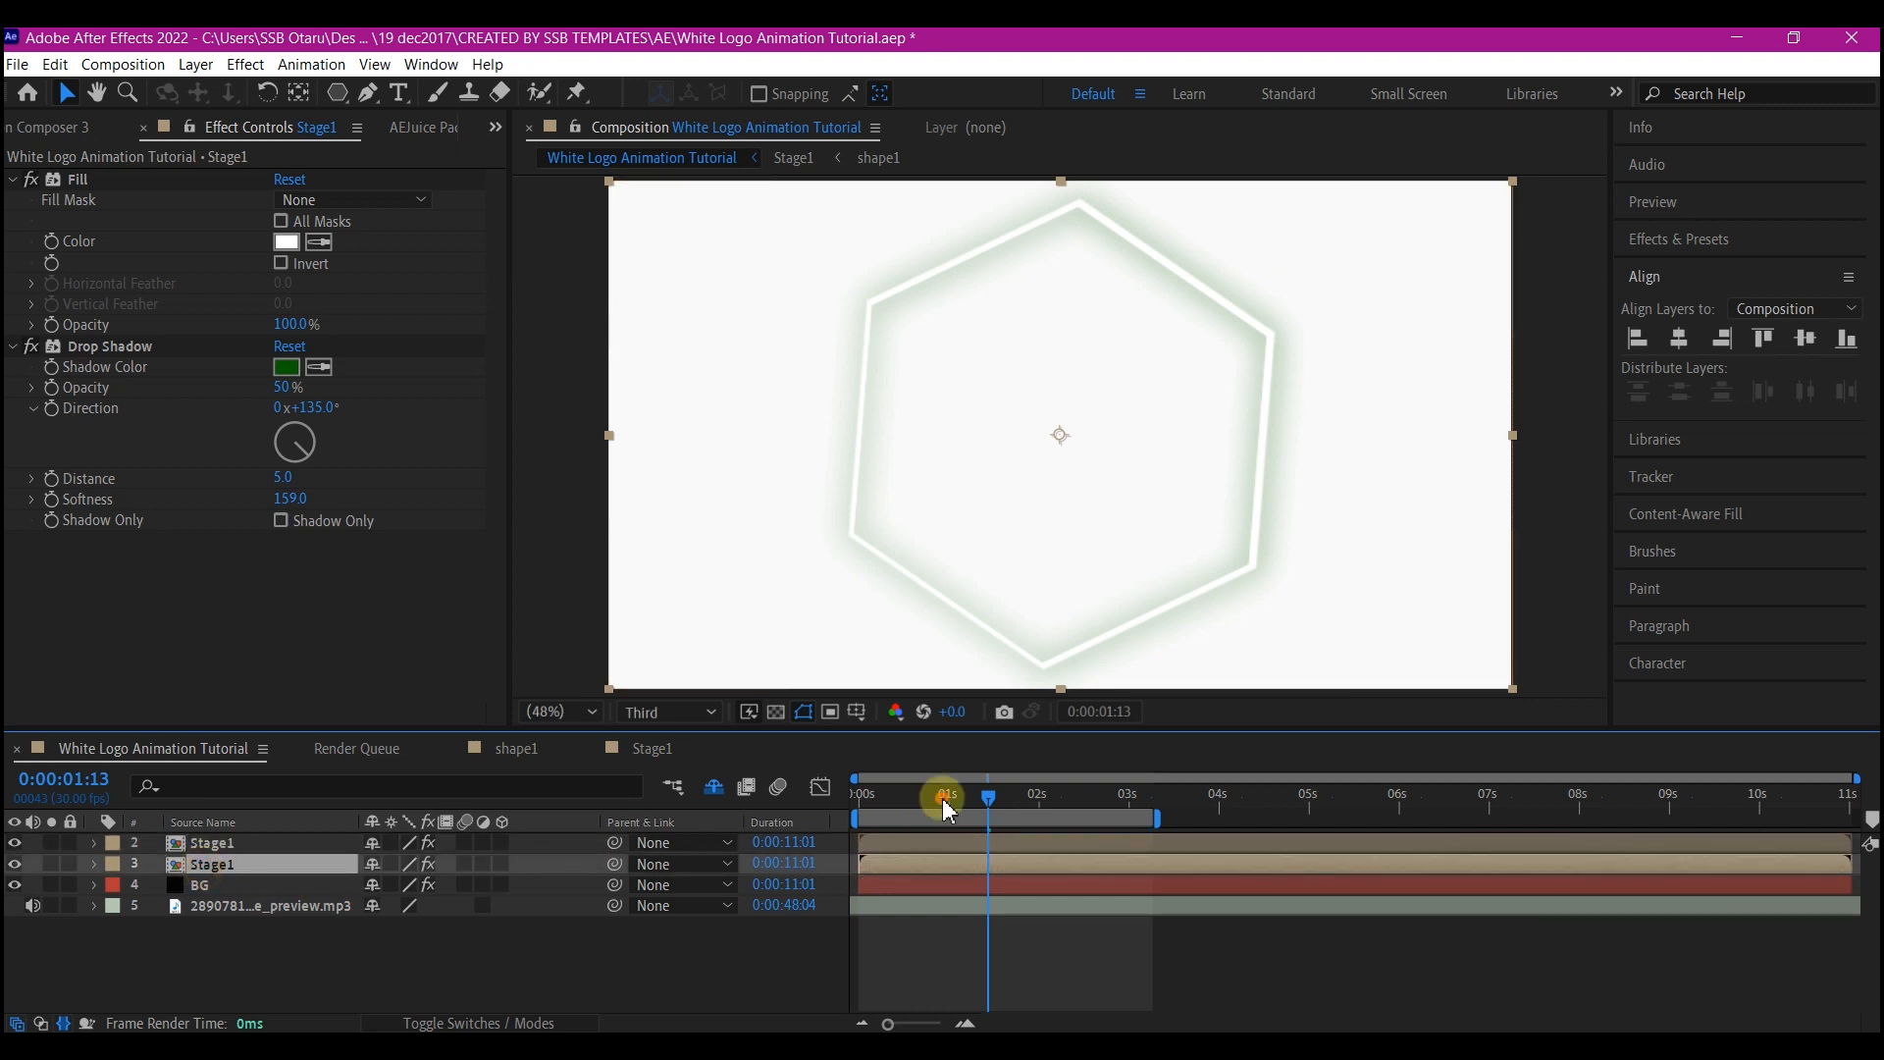
{"action": "left_click_drag", "start_coordinate": [947, 808], "coordinate": [924, 810]}
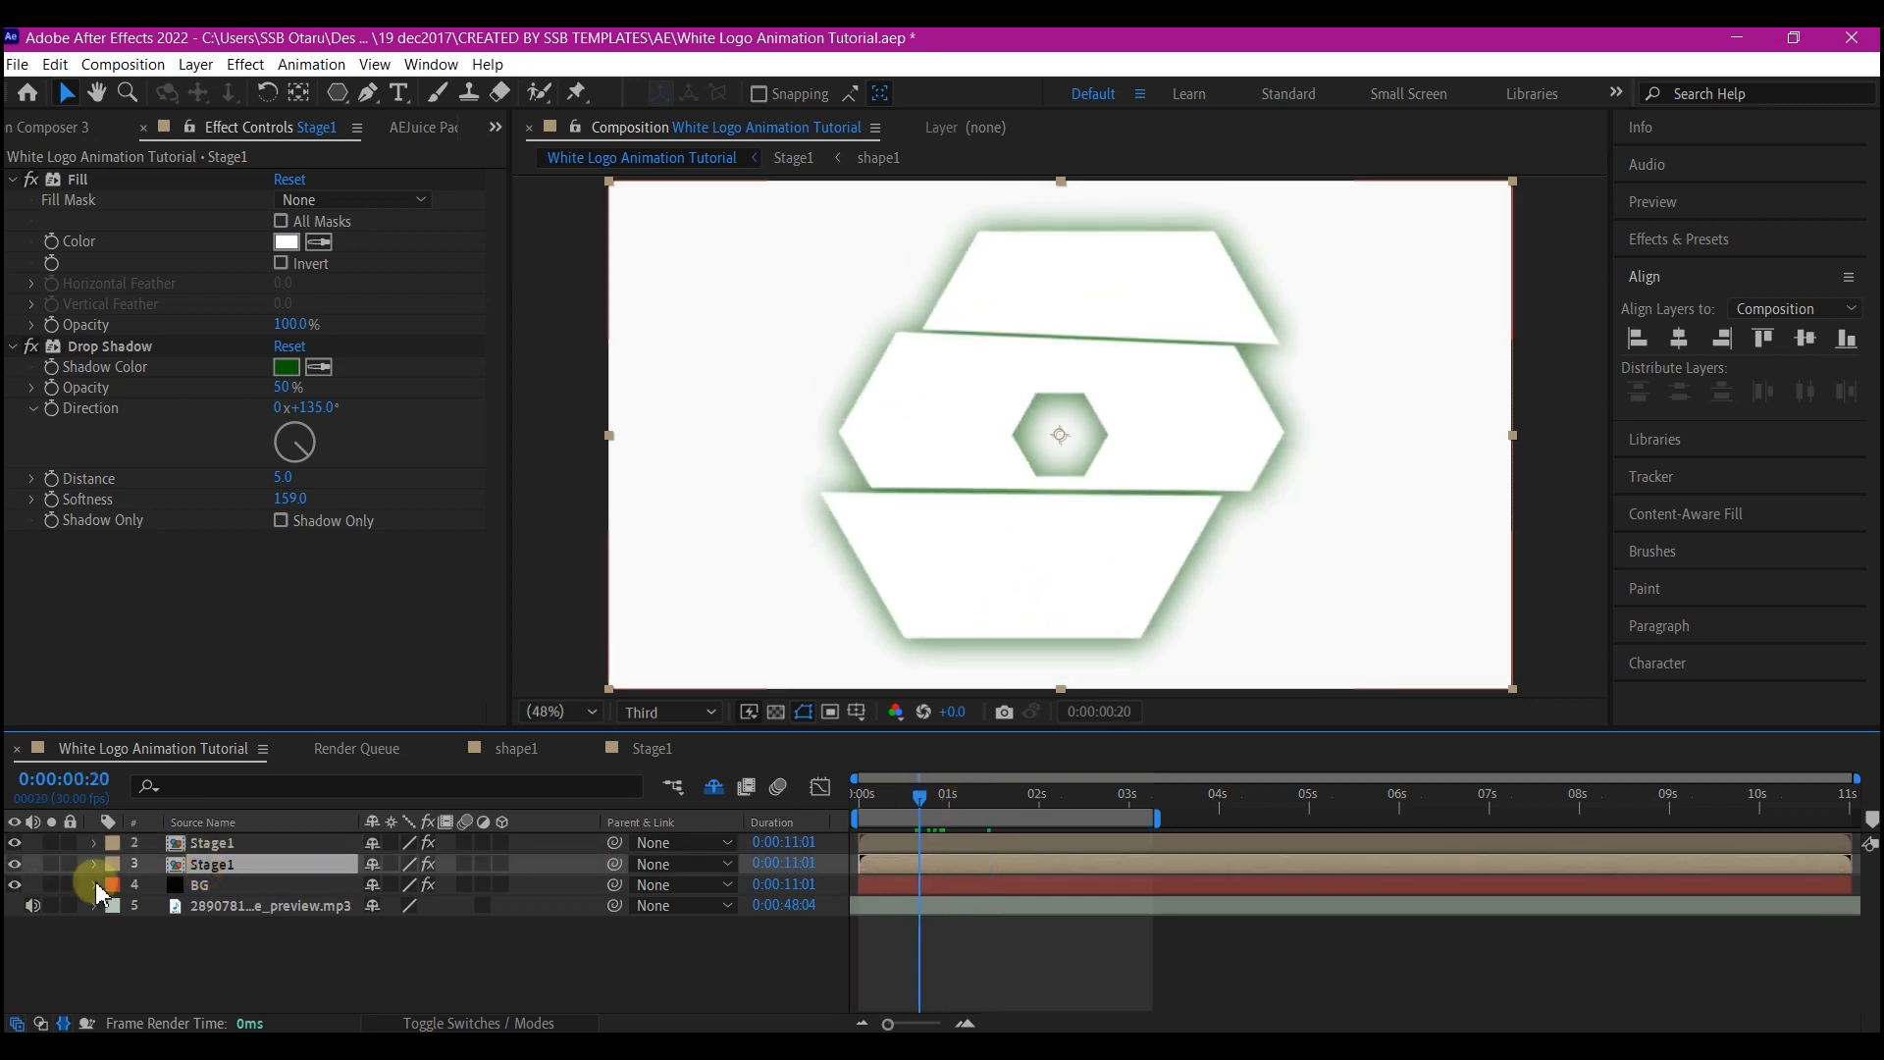
{"action": "key", "text": "s"}
{"action": "left_click", "coordinate": [400, 884]}
{"action": "type", "text": "200"}
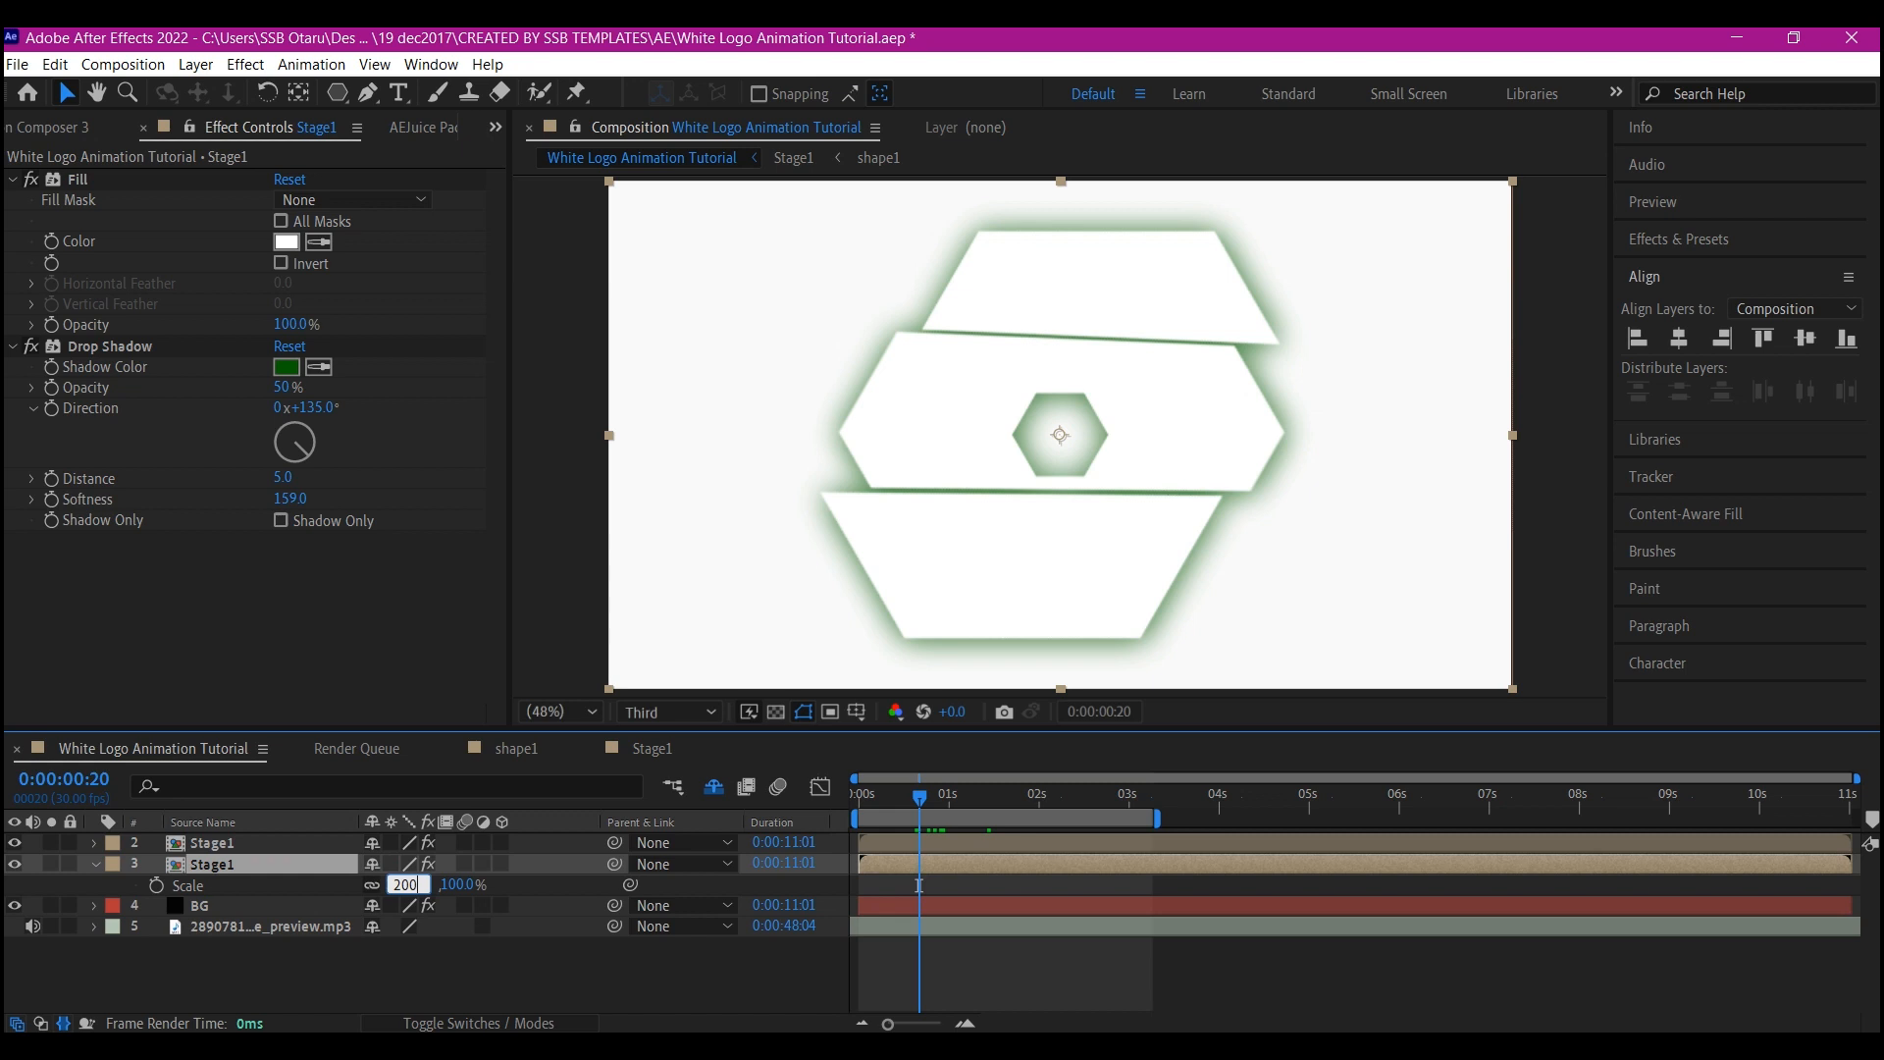
{"action": "key", "text": "Return"}
{"action": "left_click_drag", "start_coordinate": [883, 797], "coordinate": [827, 803]}
{"action": "key", "text": "space"}
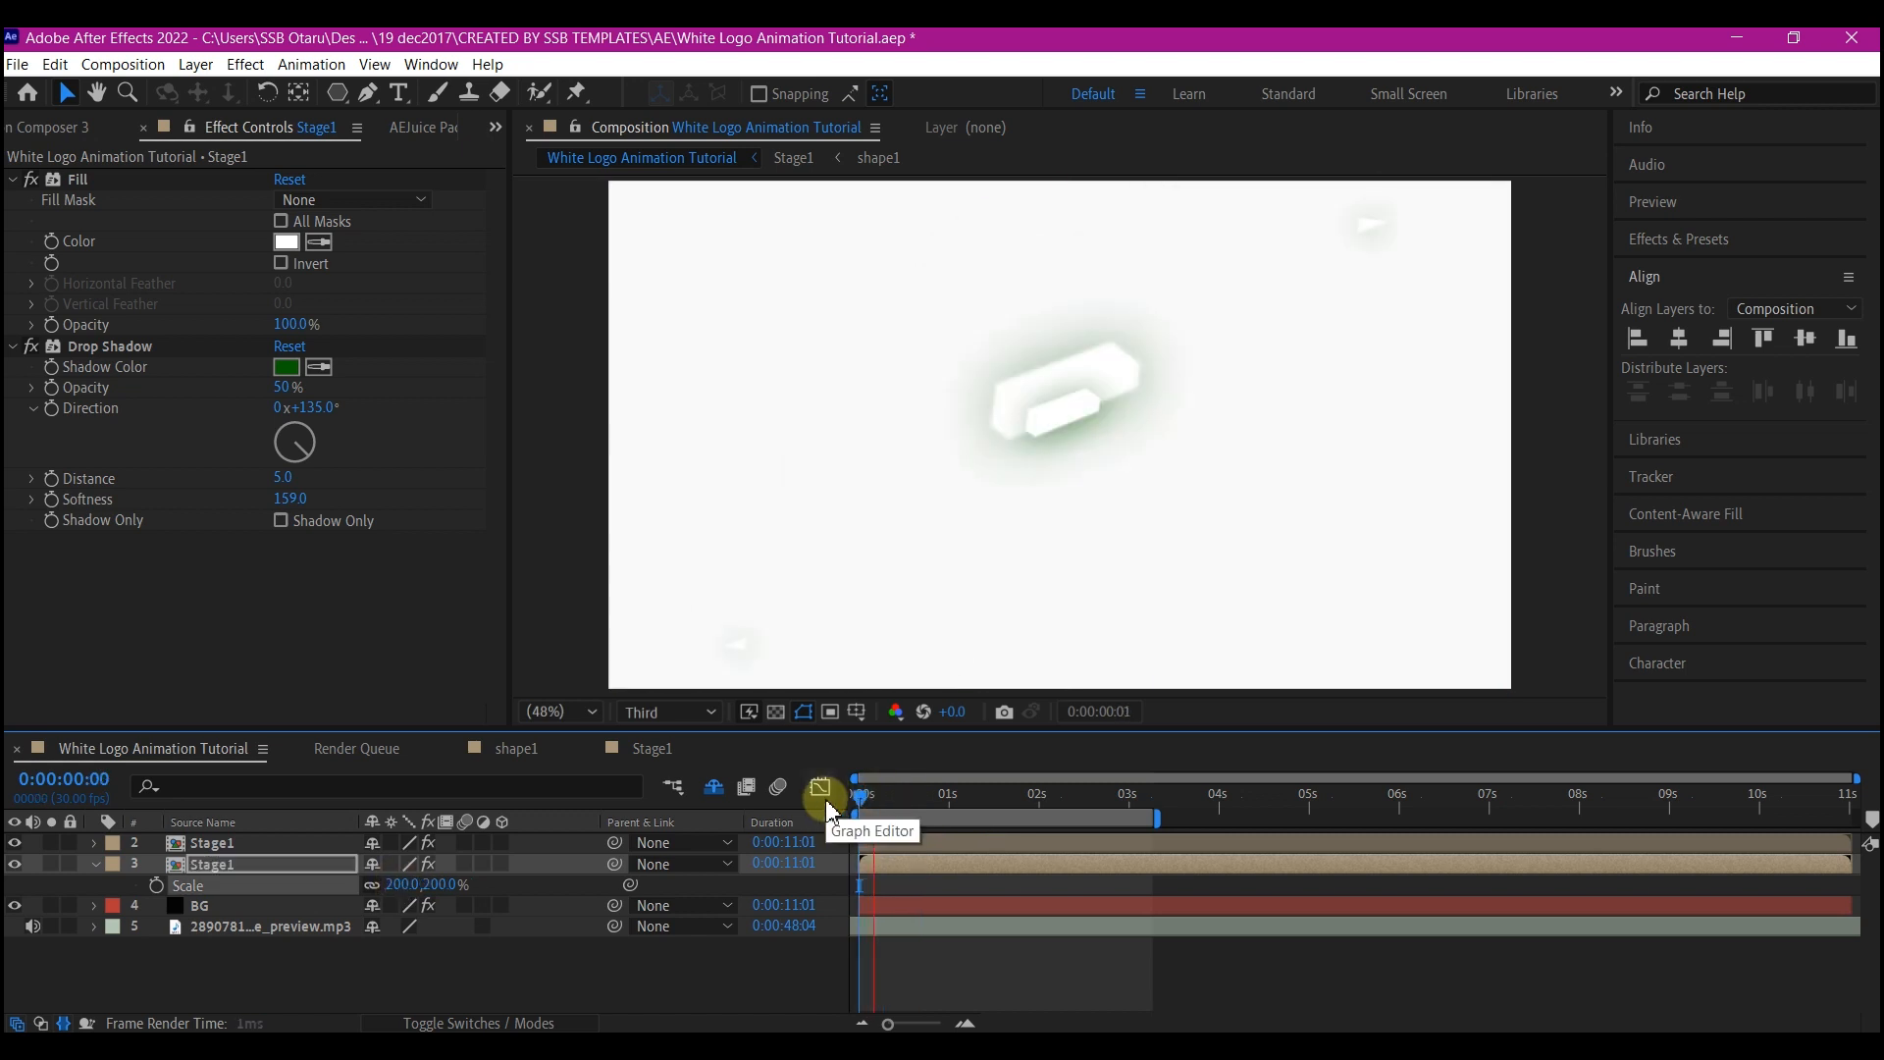
{"action": "key", "text": "space"}
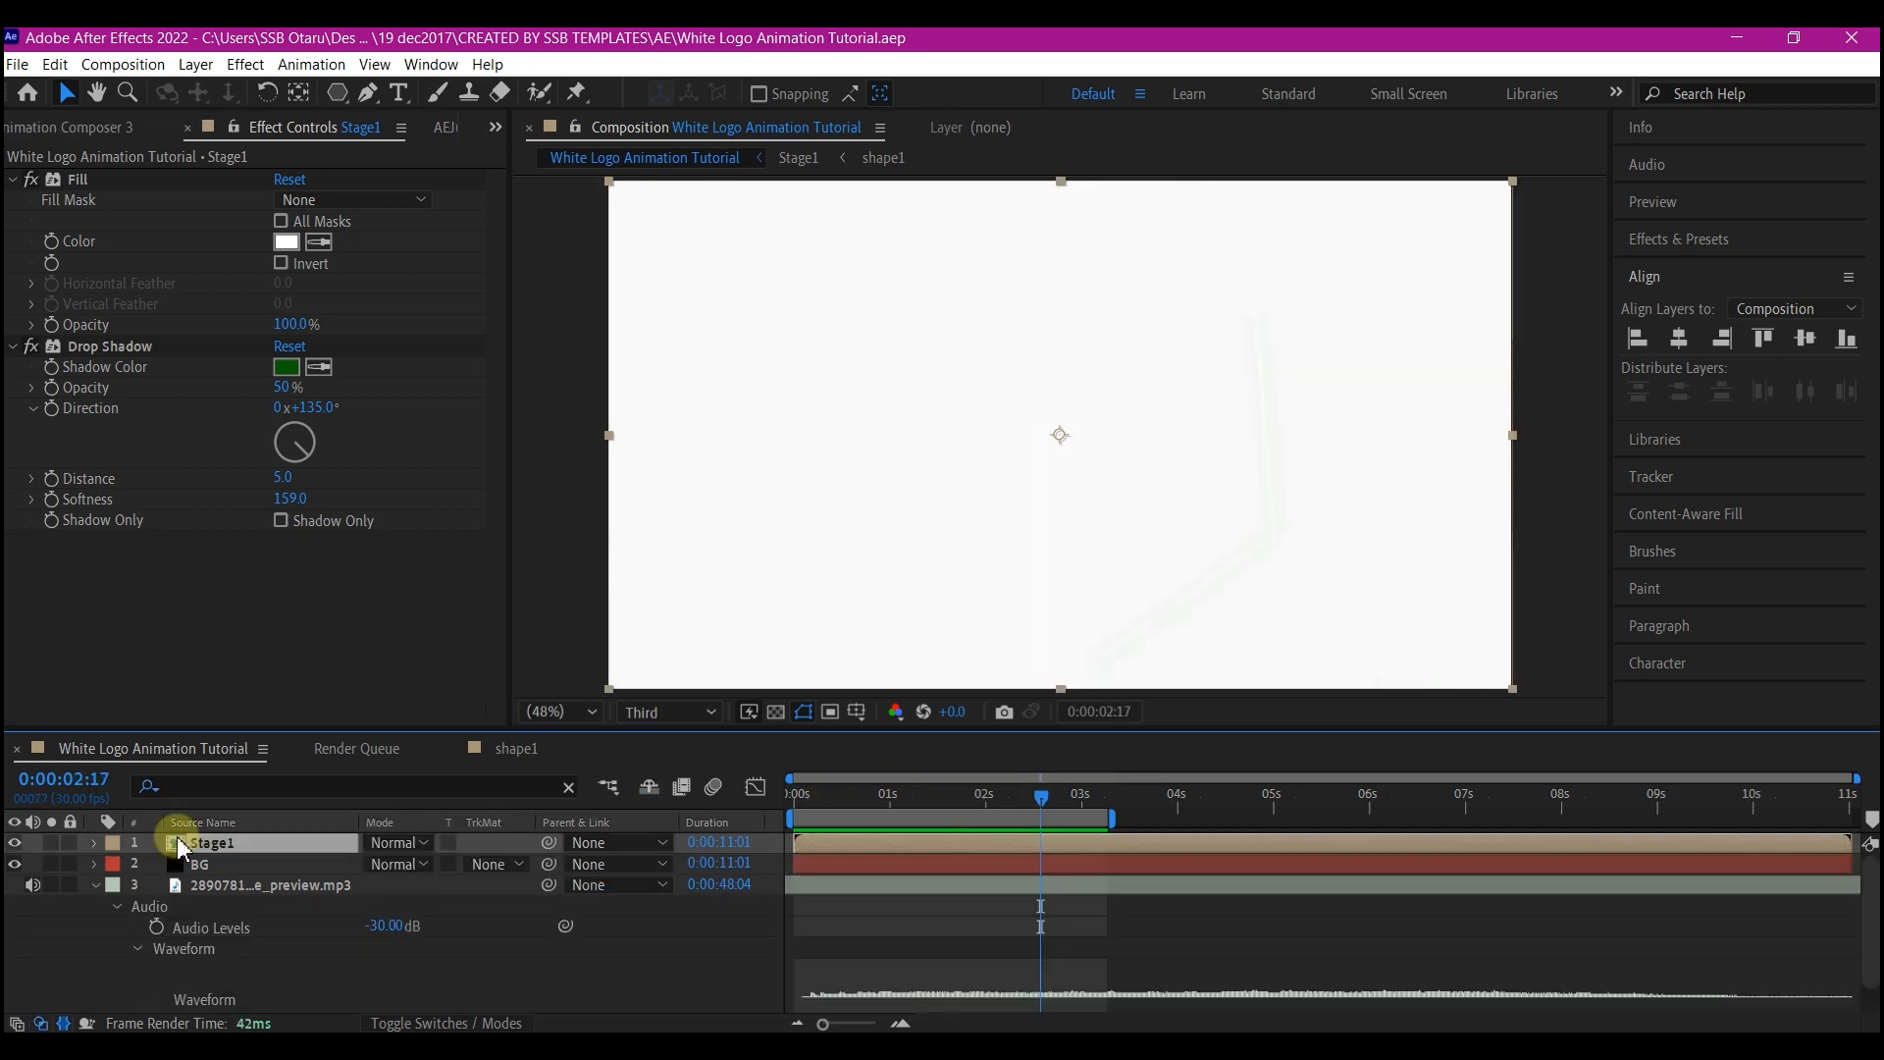
Open the Stage1 composition to examine its layers and return to the White Logo Animation Tutorial composition.
{"action": "double_click", "coordinate": [191, 844]}
{"action": "left_click", "coordinate": [986, 859]}
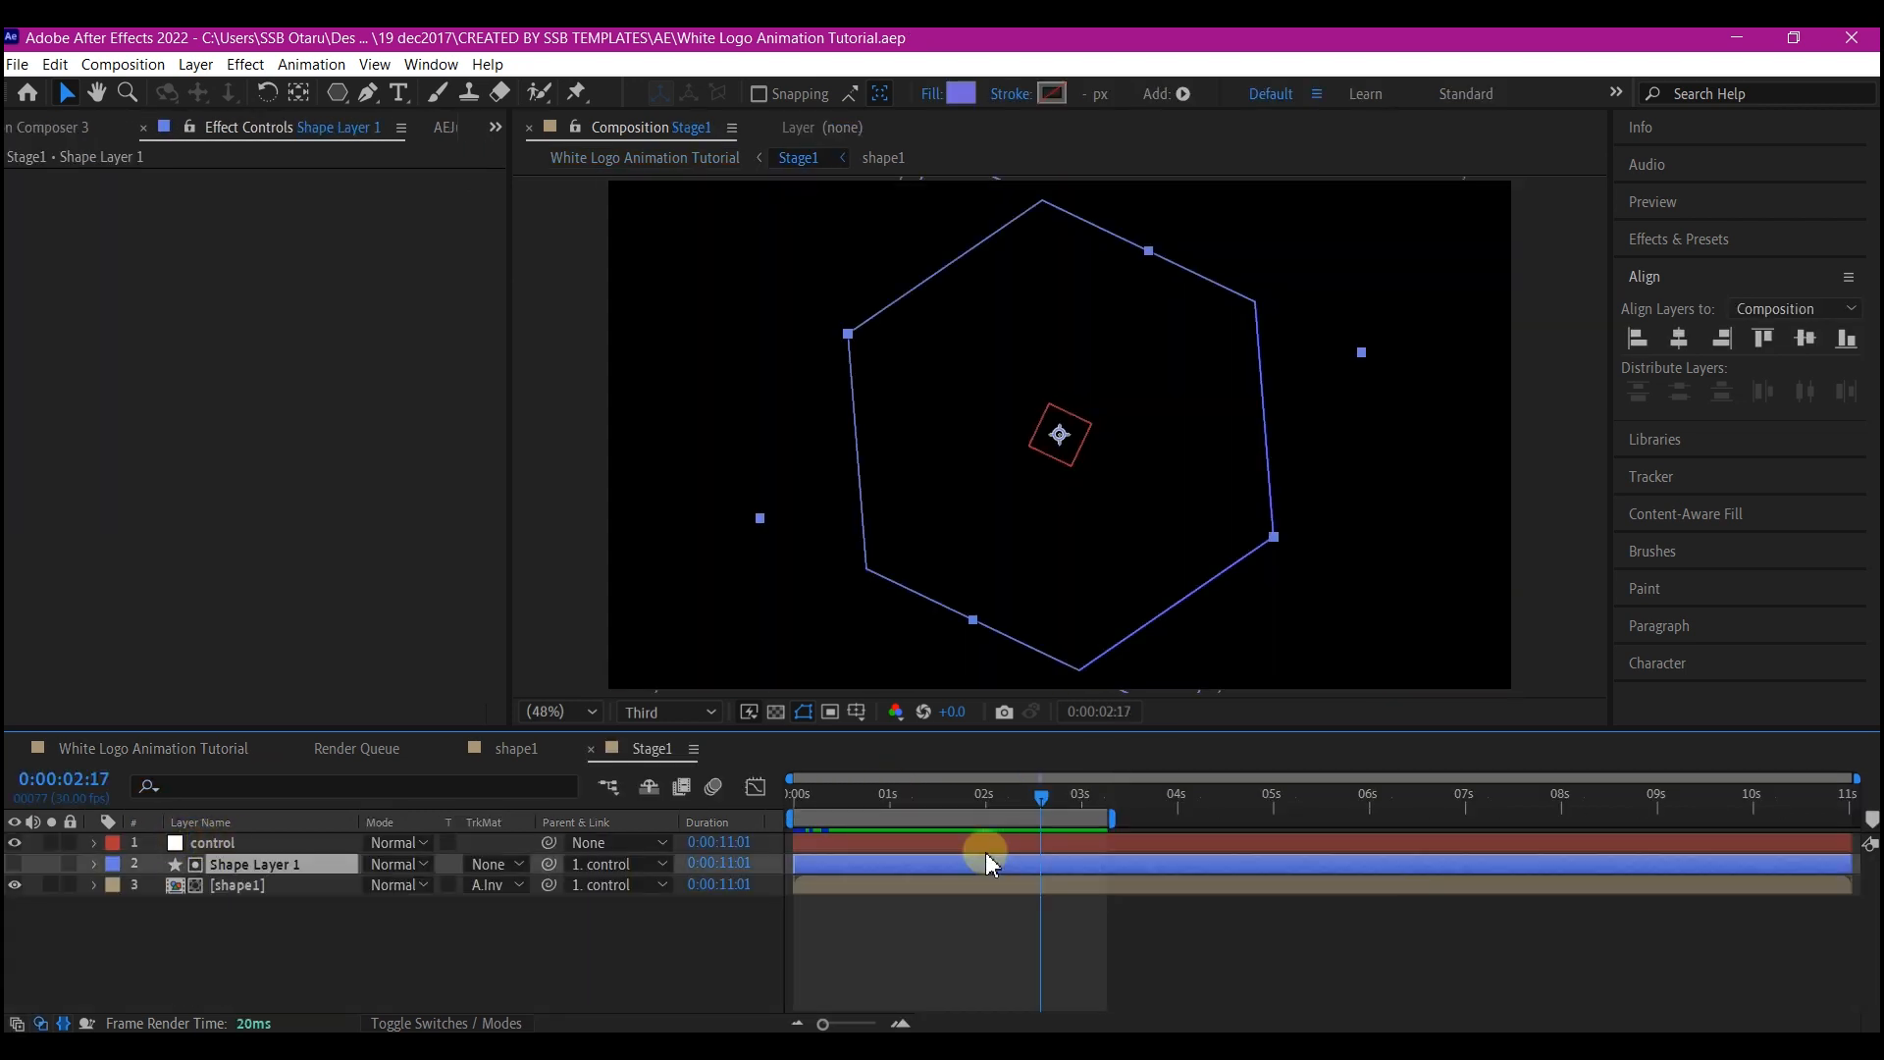
{"action": "left_click", "coordinate": [188, 749]}
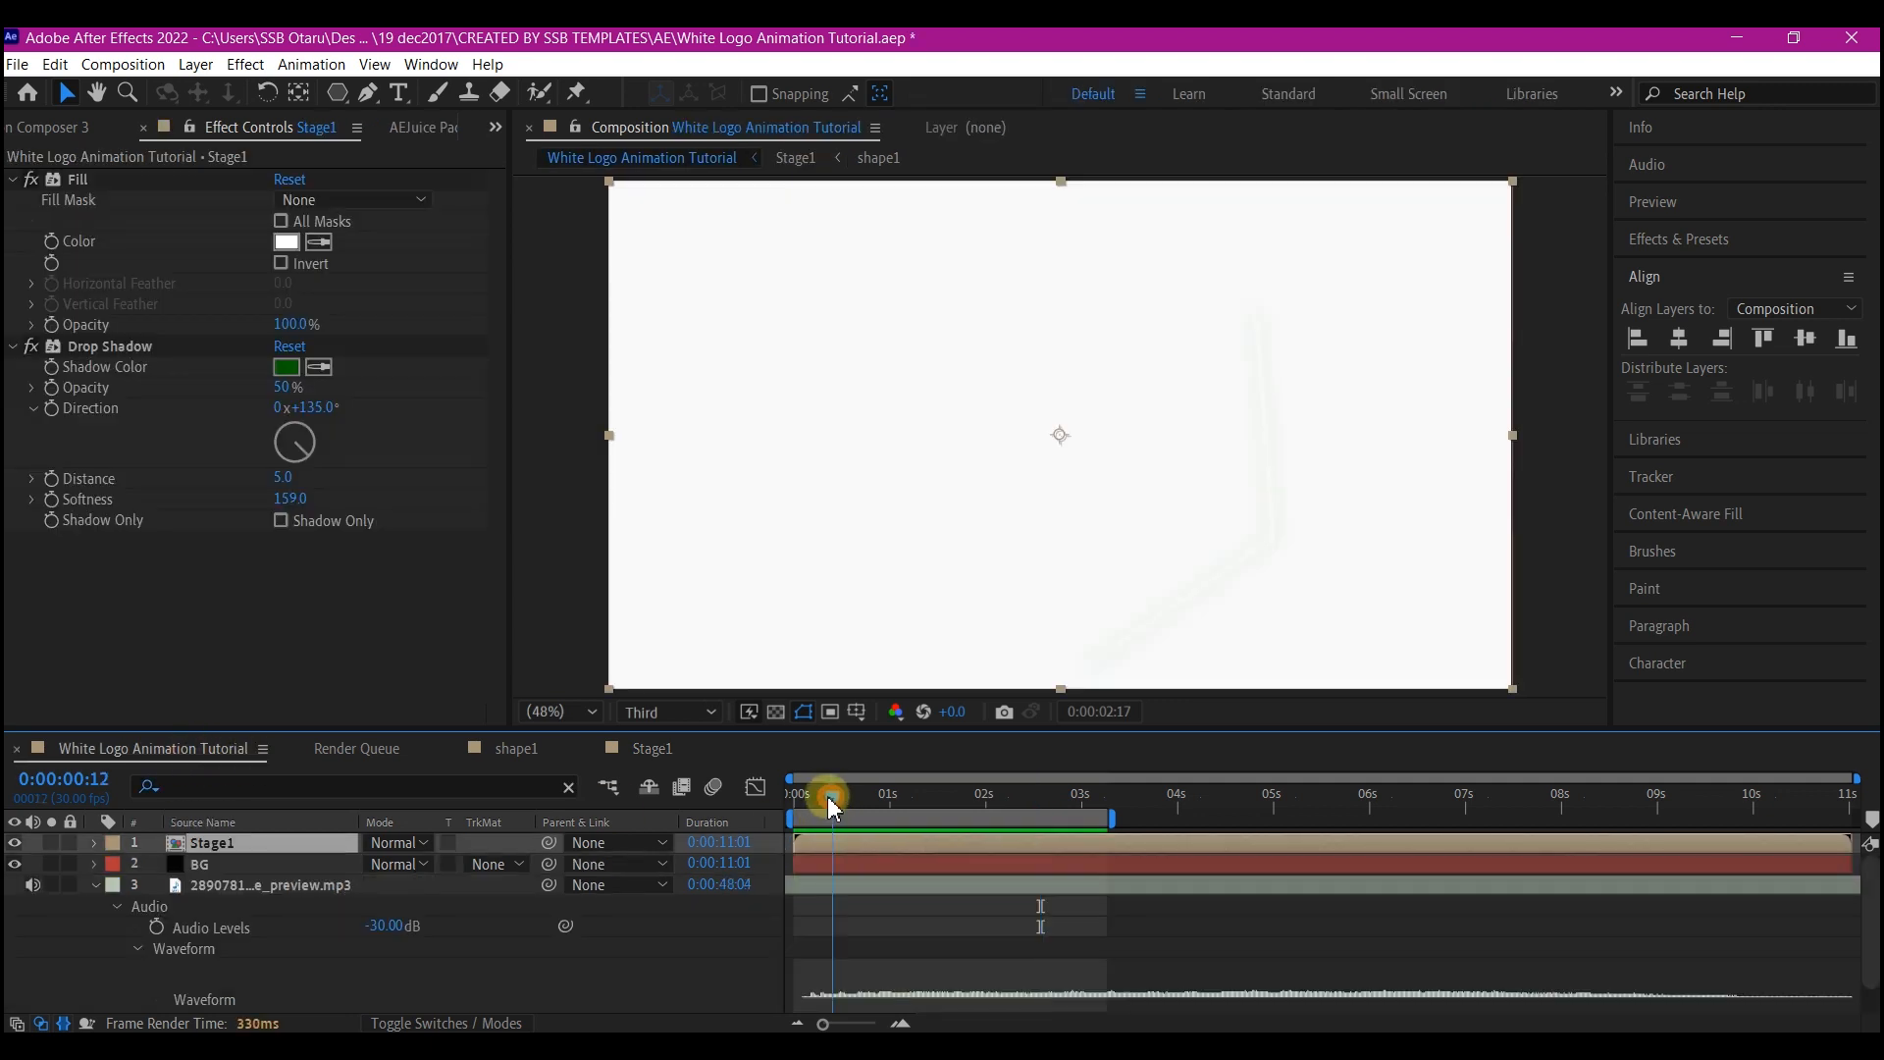
Paste the hexagon shape layer into the main composition and set its fill to None.
{"action": "key", "text": "ctrl+v"}
{"action": "left_click_drag", "start_coordinate": [1052, 807], "coordinate": [996, 945]}
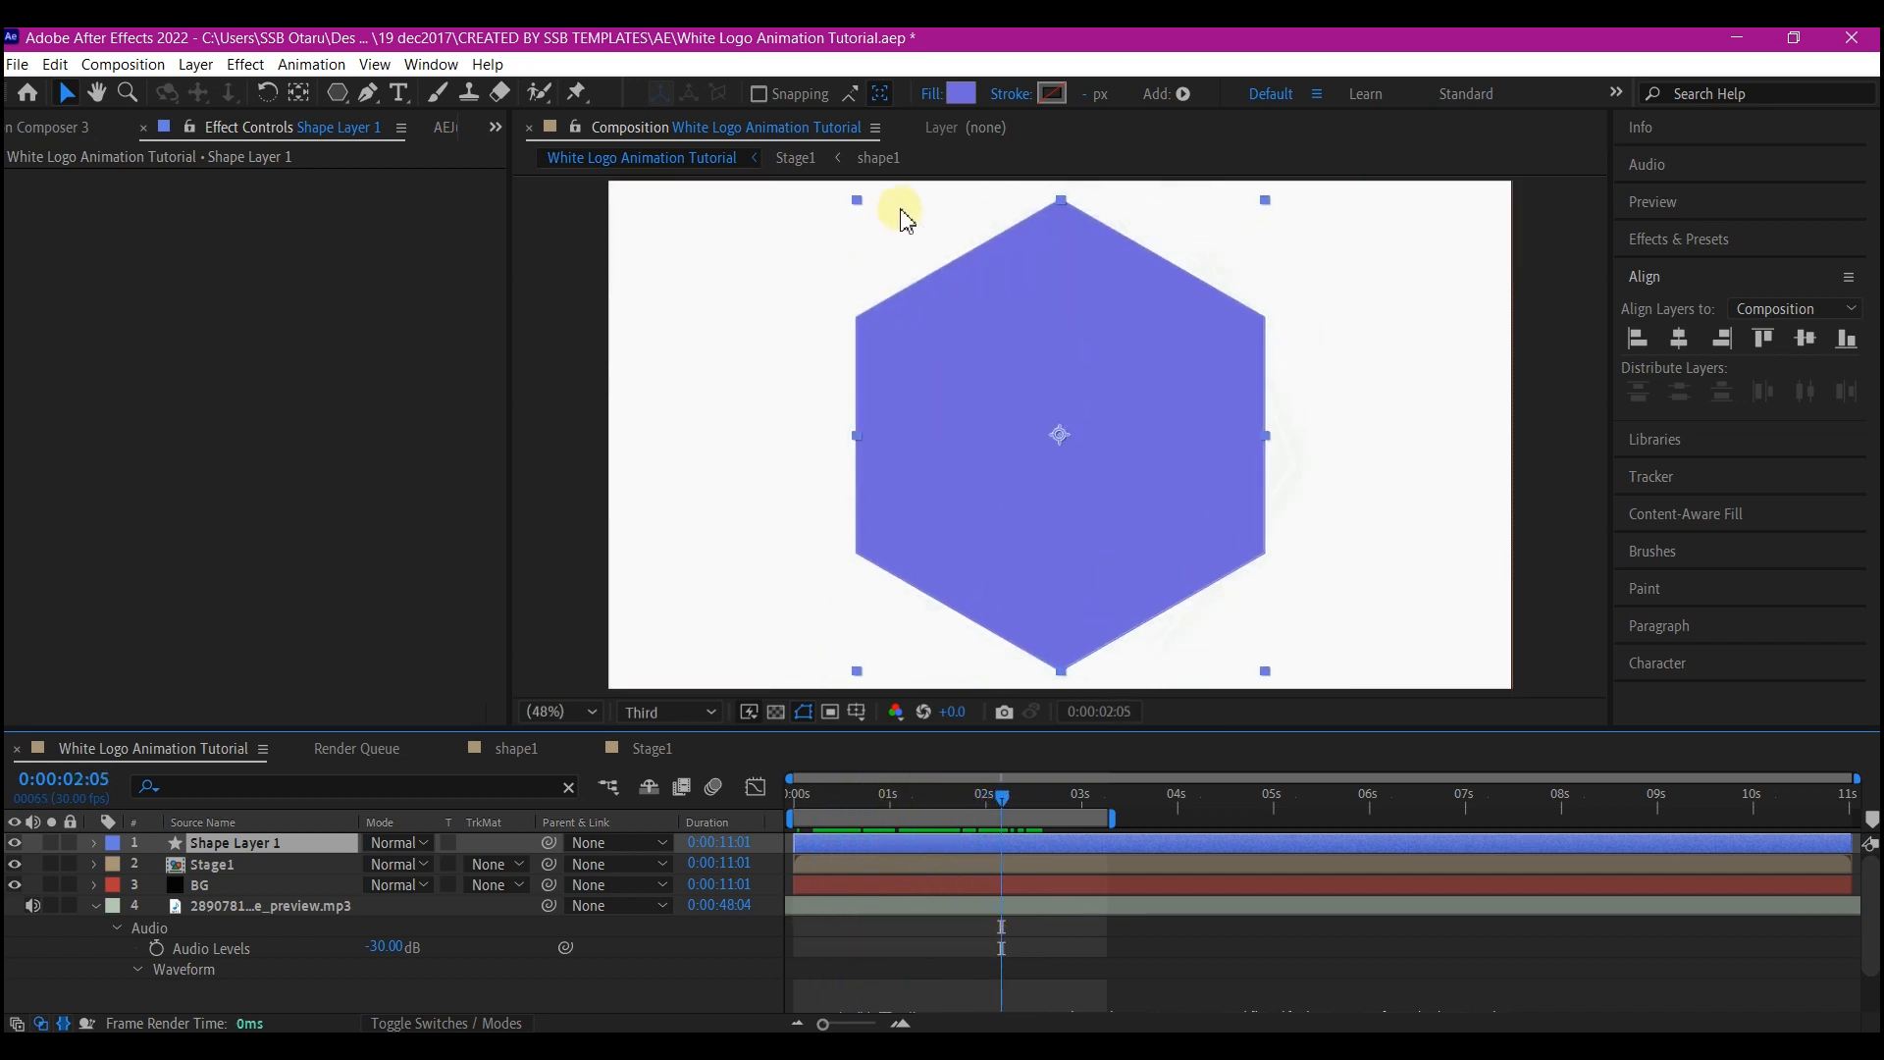
{"action": "left_click", "coordinate": [930, 94]}
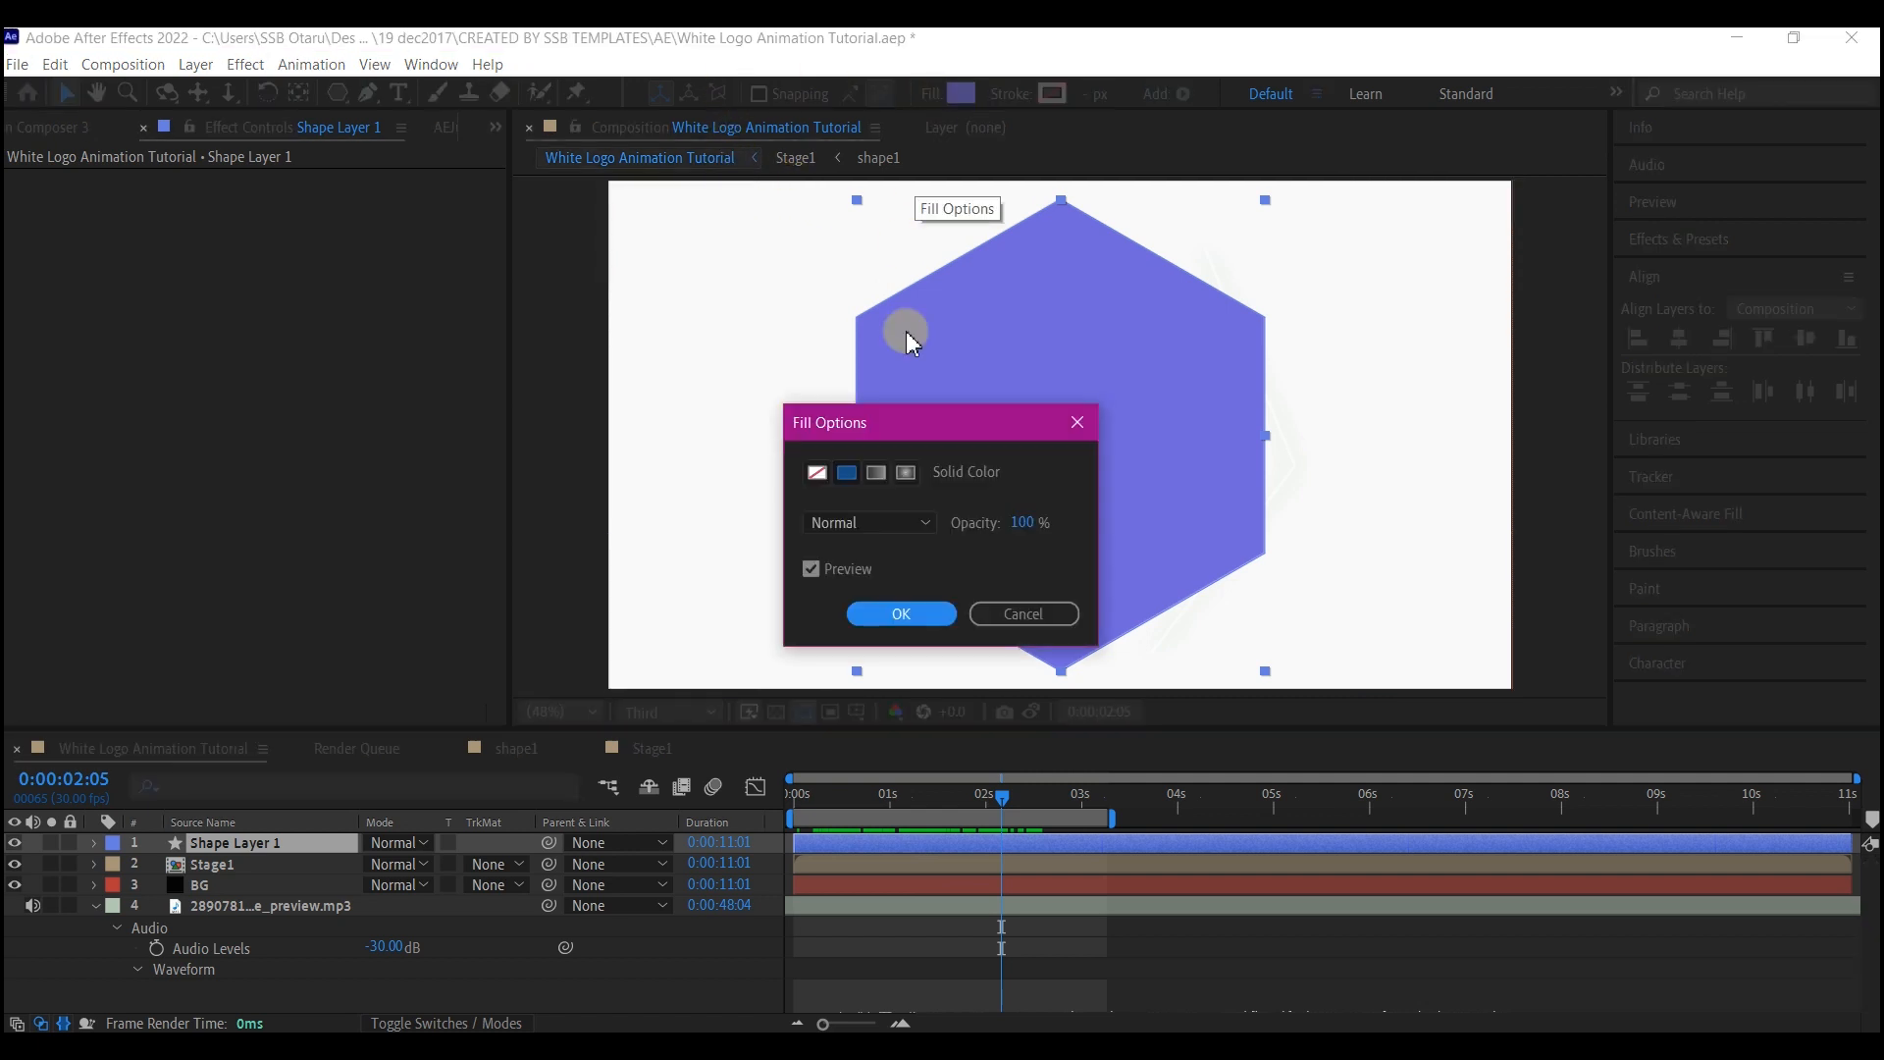
{"action": "left_click", "coordinate": [816, 472]}
{"action": "key", "text": "Return"}
Give the hexagon a solid red stroke, EE0000, with a width of 189 px.
{"action": "left_click", "coordinate": [1052, 93]}
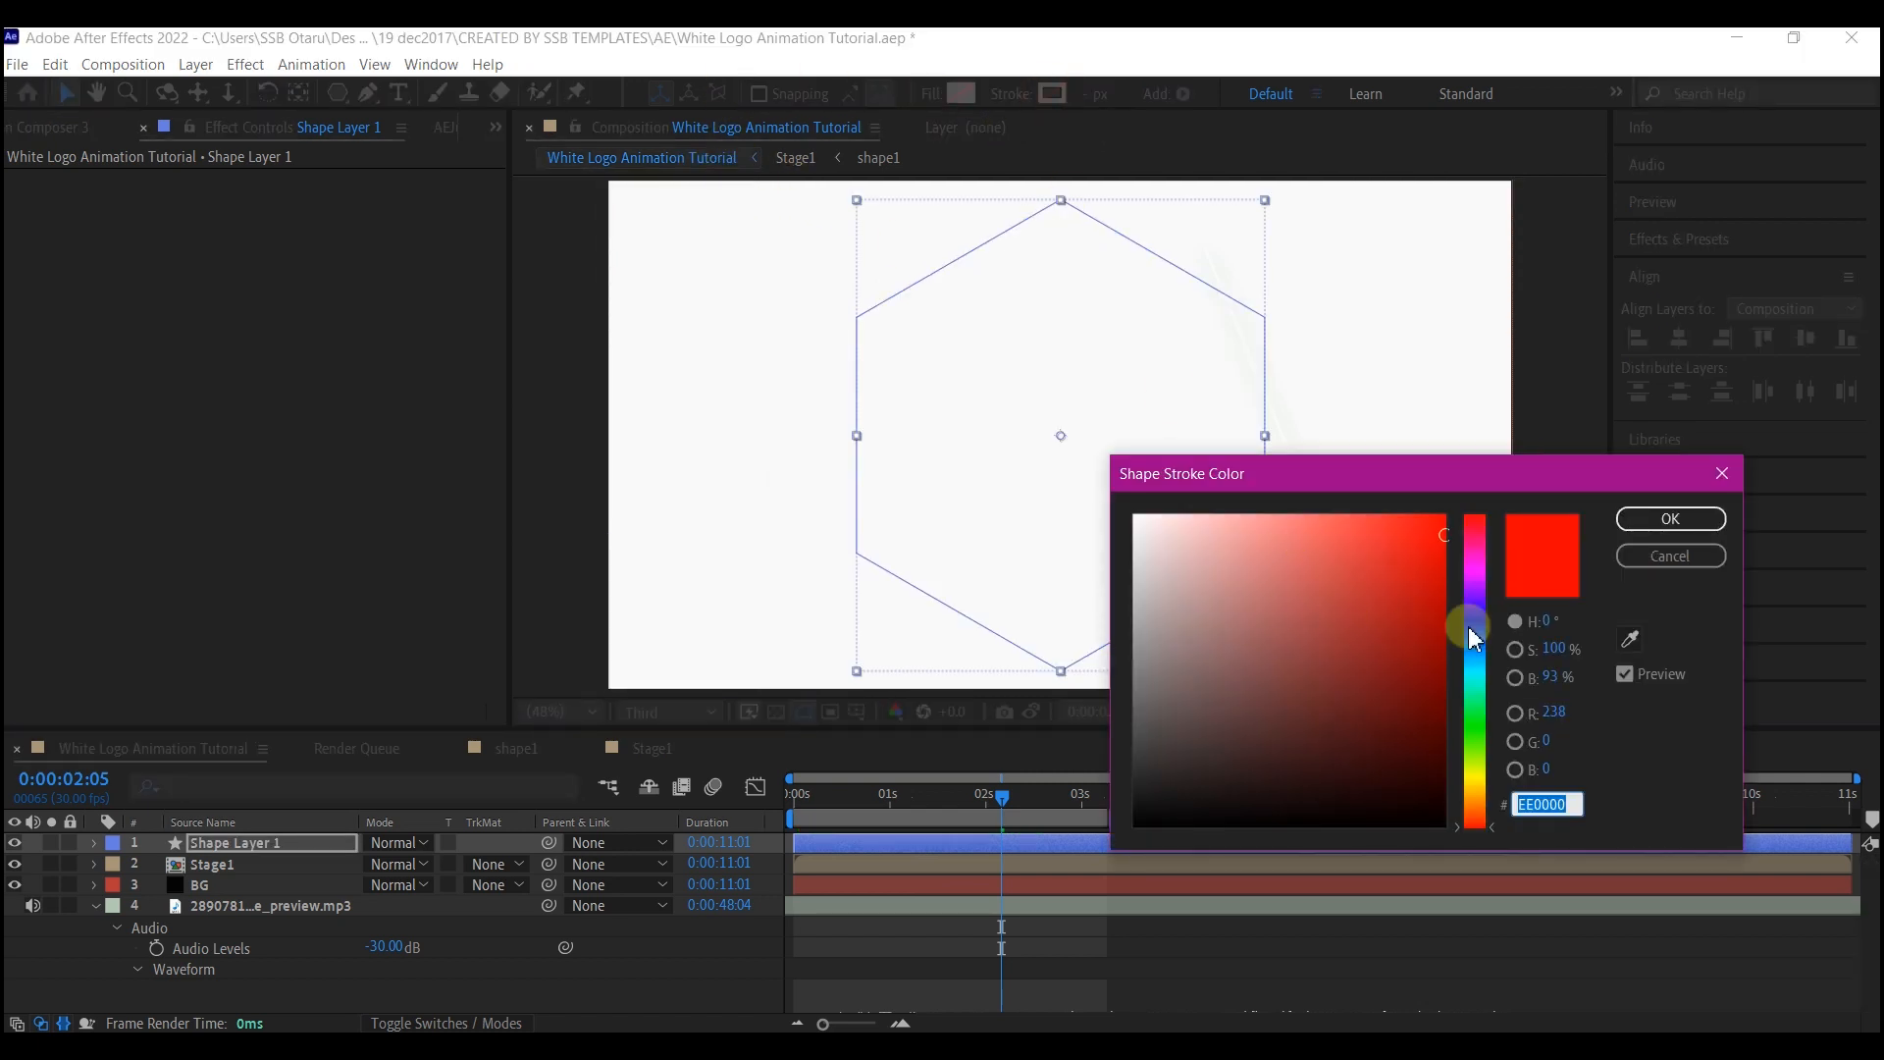
{"action": "left_click", "coordinate": [1632, 525]}
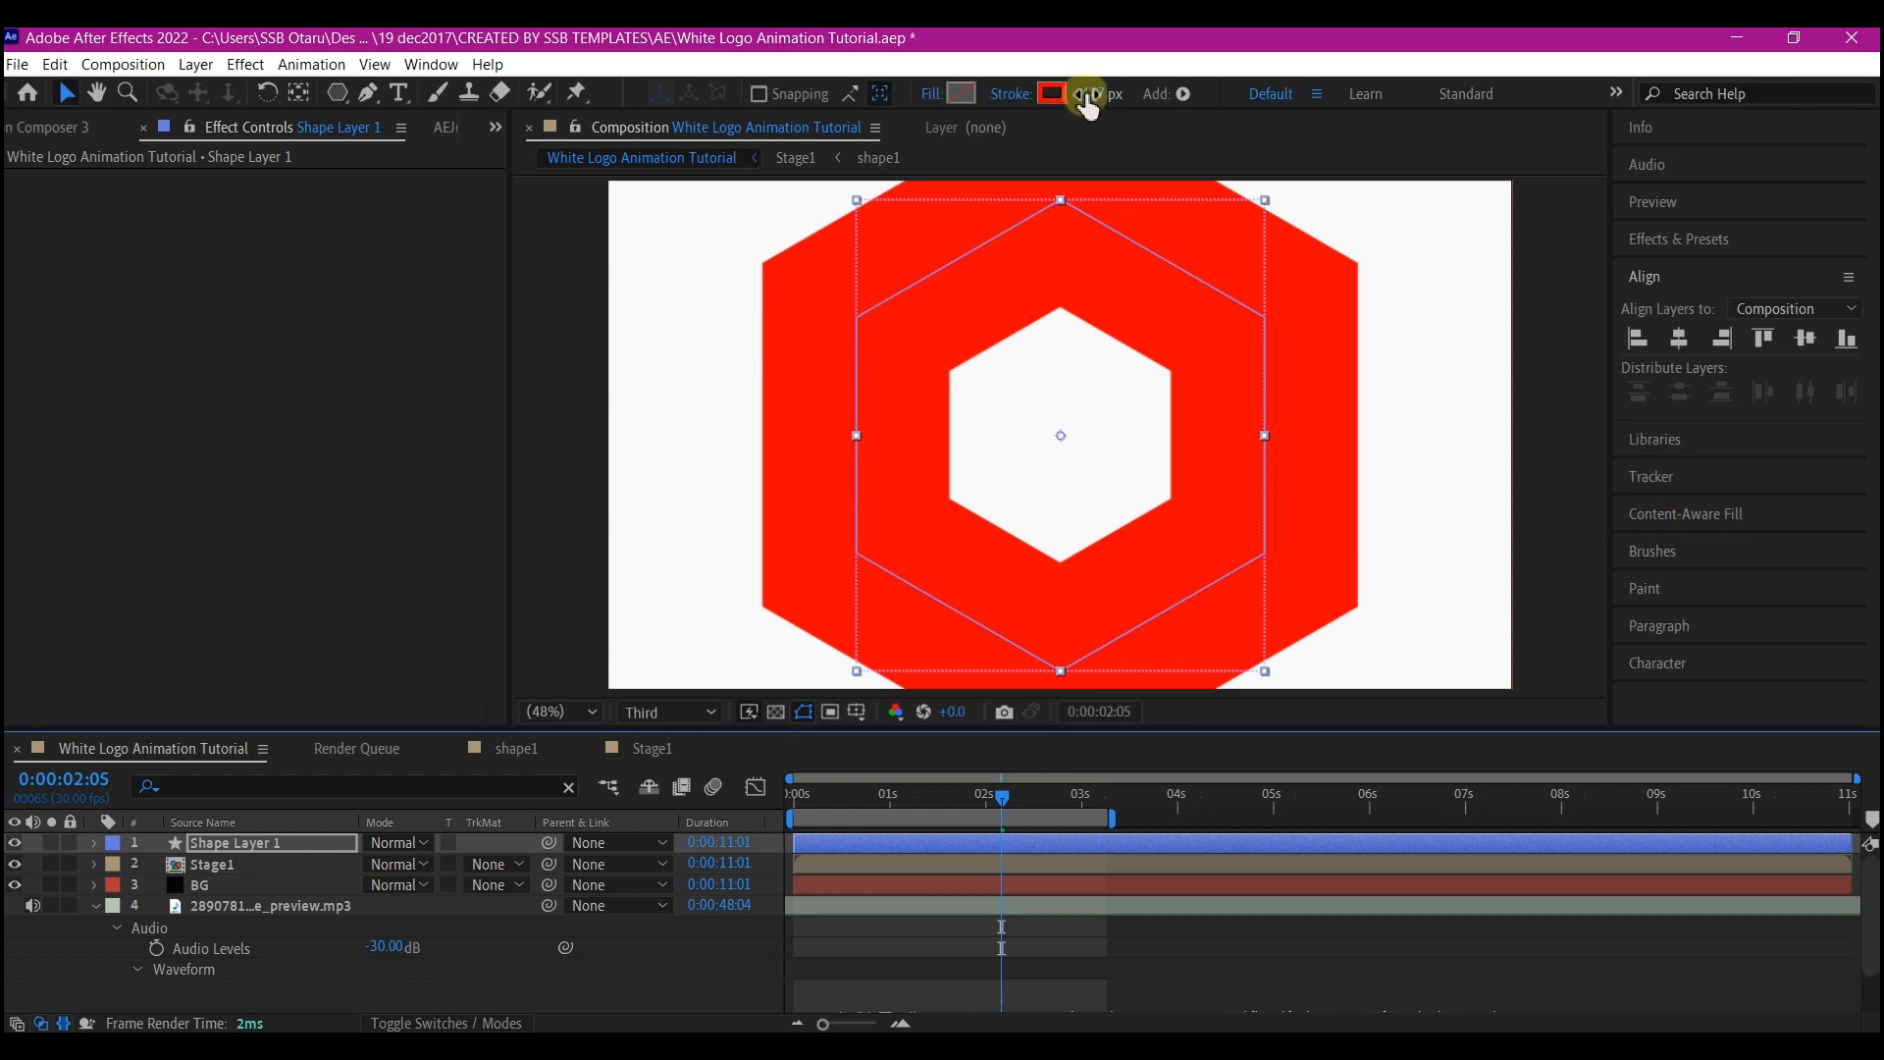
{"action": "left_click_drag", "start_coordinate": [1099, 94], "coordinate": [864, 157]}
Raise the second Scale keyframe of Shape Layer 1 at 0:00:01:24 to about 112% and scrub through the growth.
{"action": "left_click", "coordinate": [253, 850]}
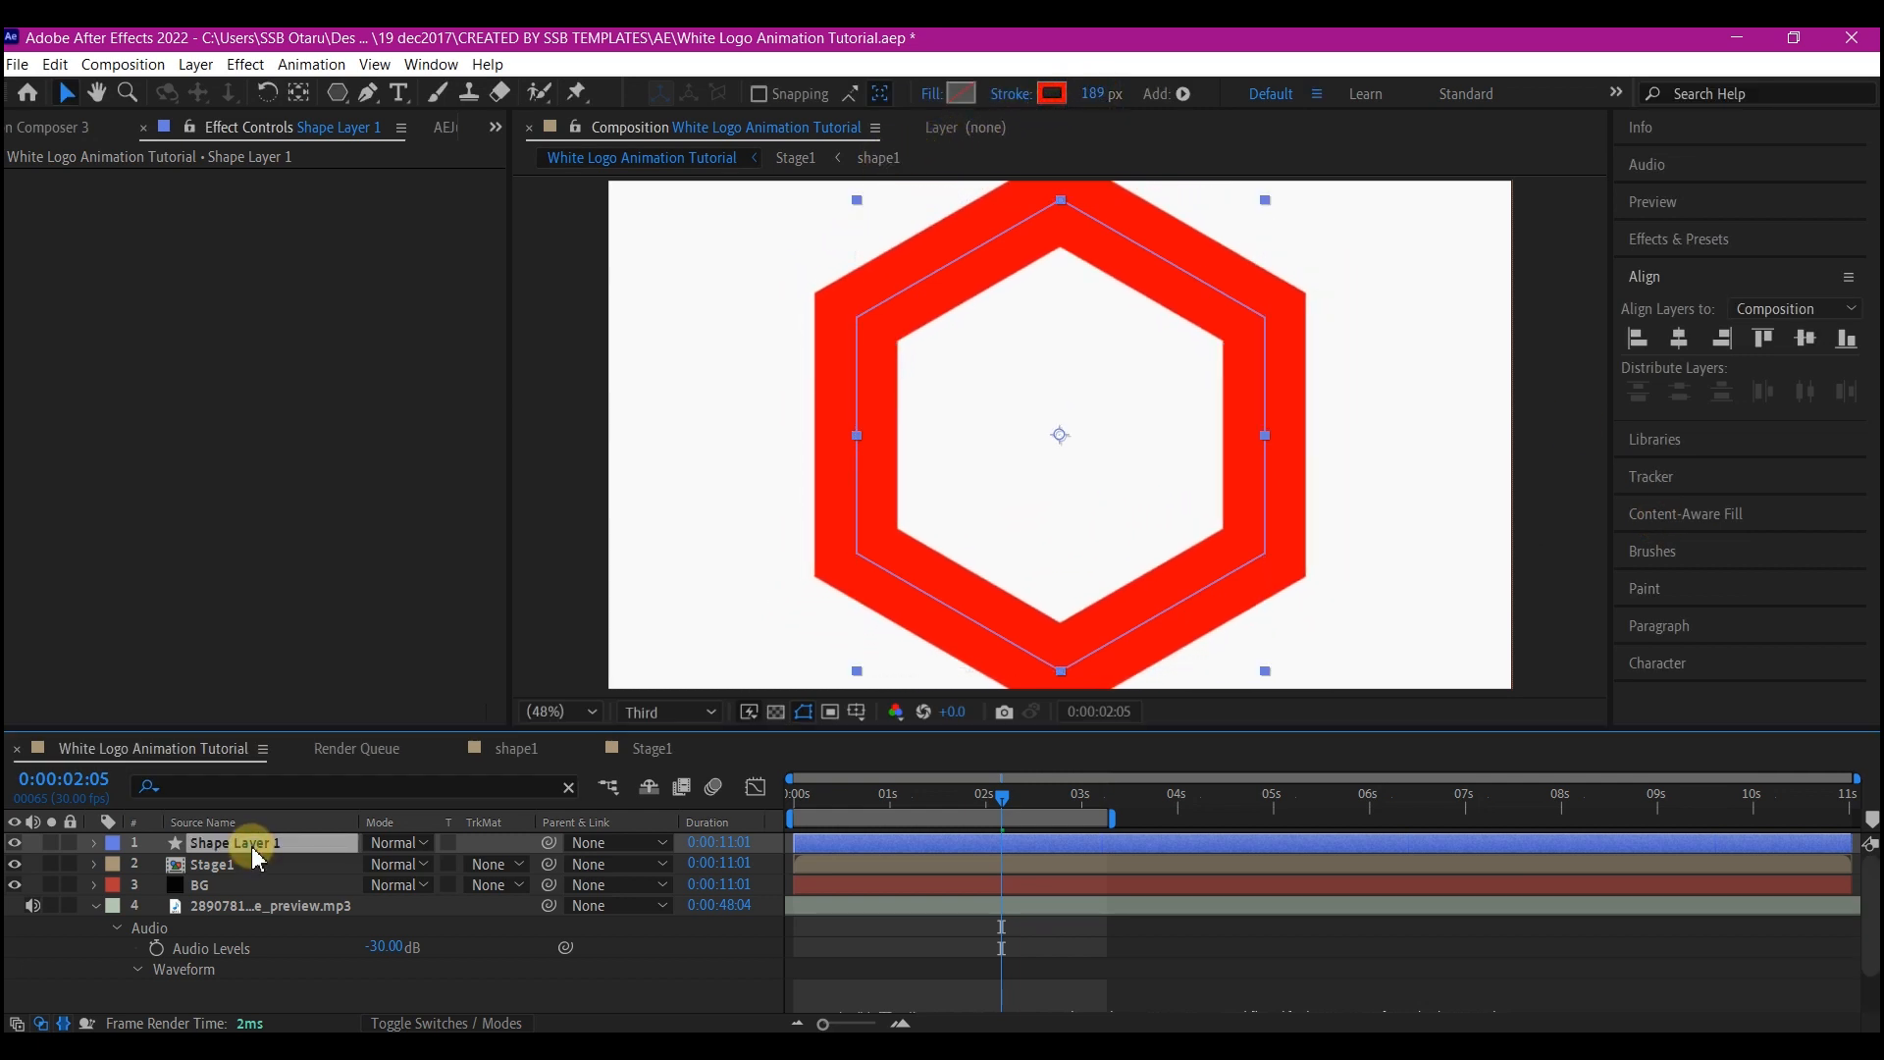
{"action": "key", "text": "s"}
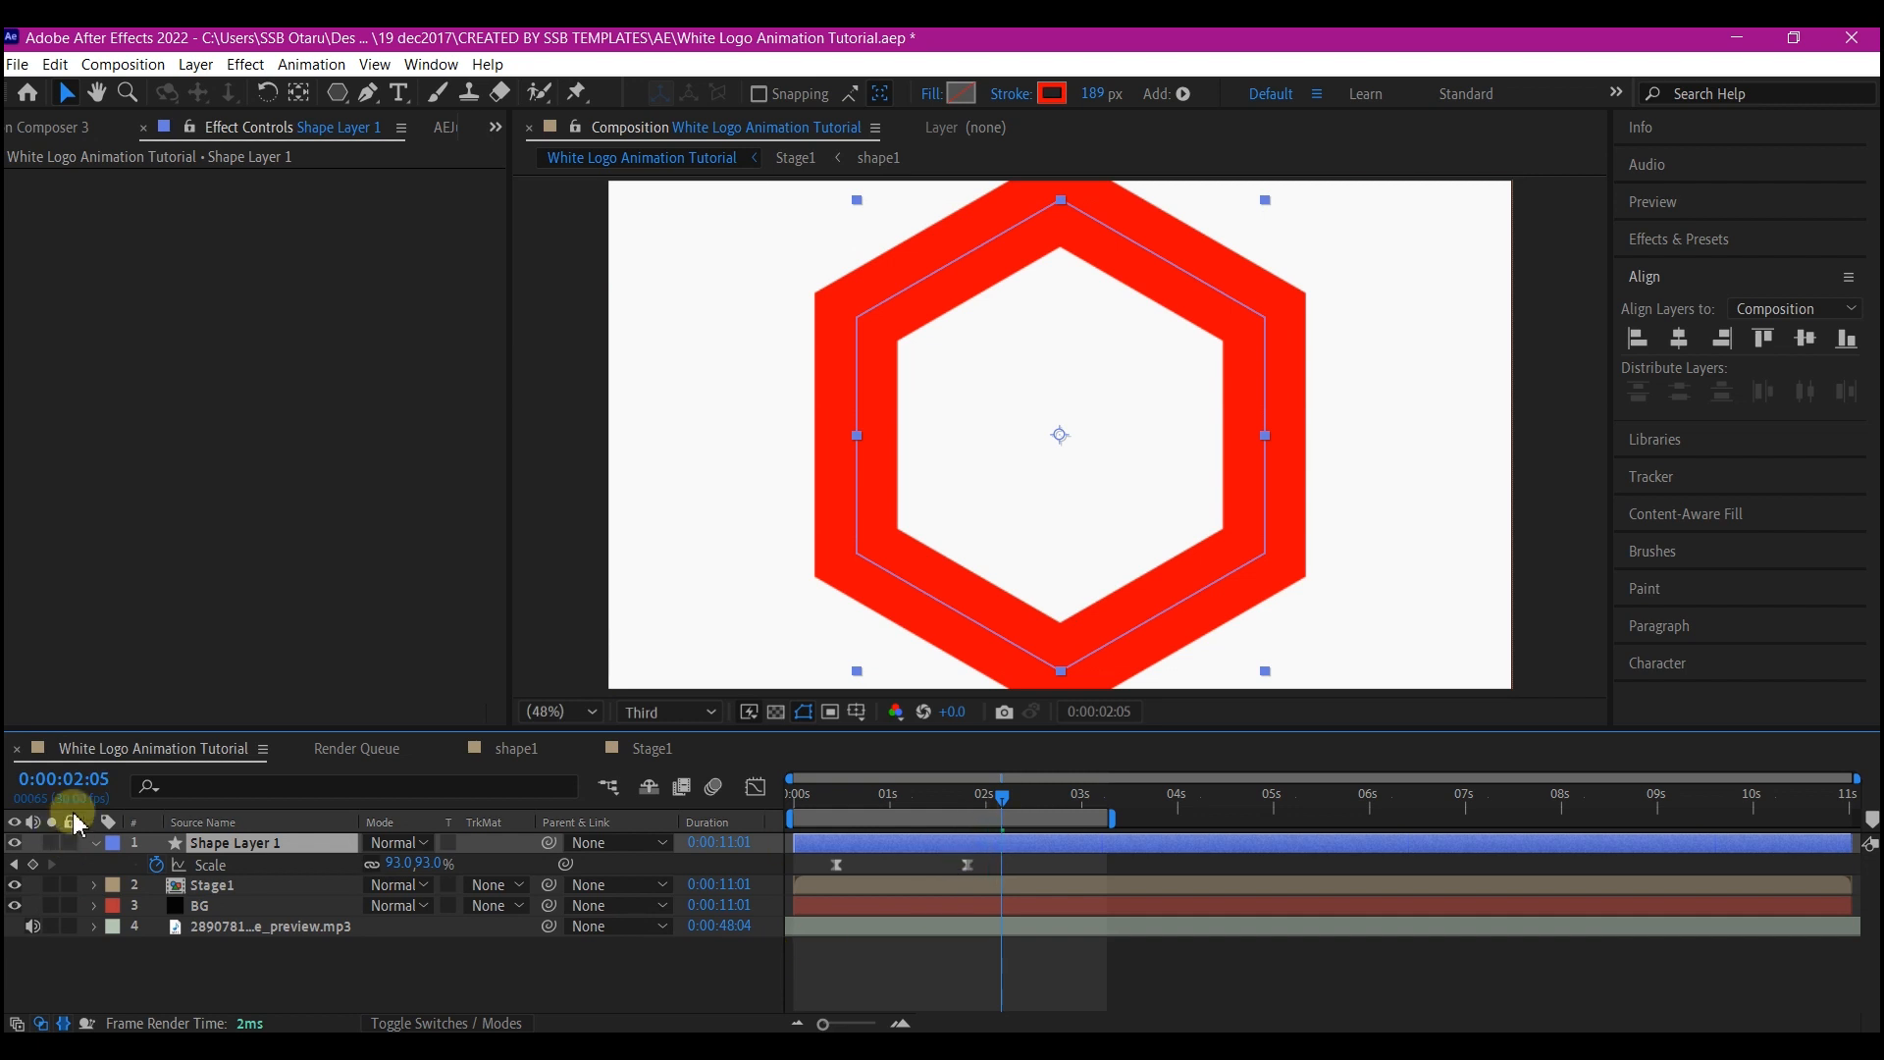
{"action": "left_click", "coordinate": [14, 864]}
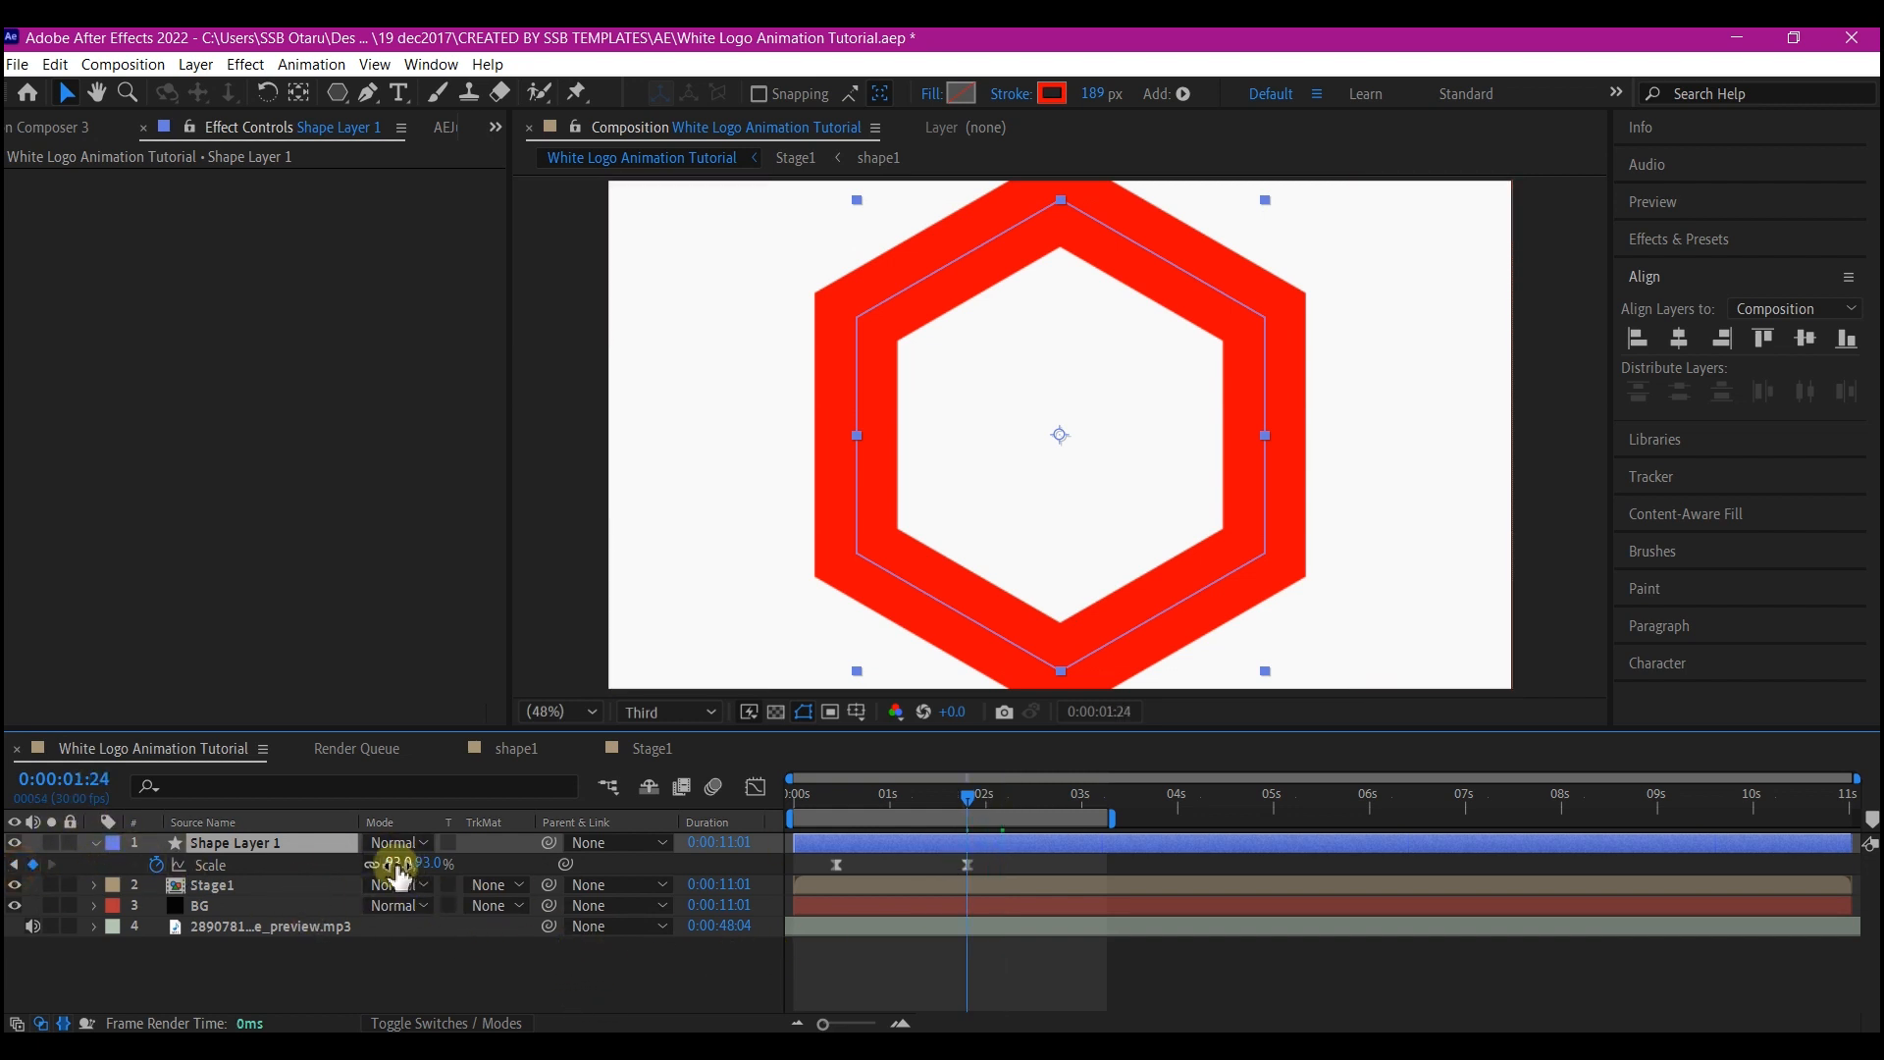
{"action": "left_click_drag", "start_coordinate": [399, 872], "coordinate": [427, 867]}
{"action": "left_click", "coordinate": [847, 834]}
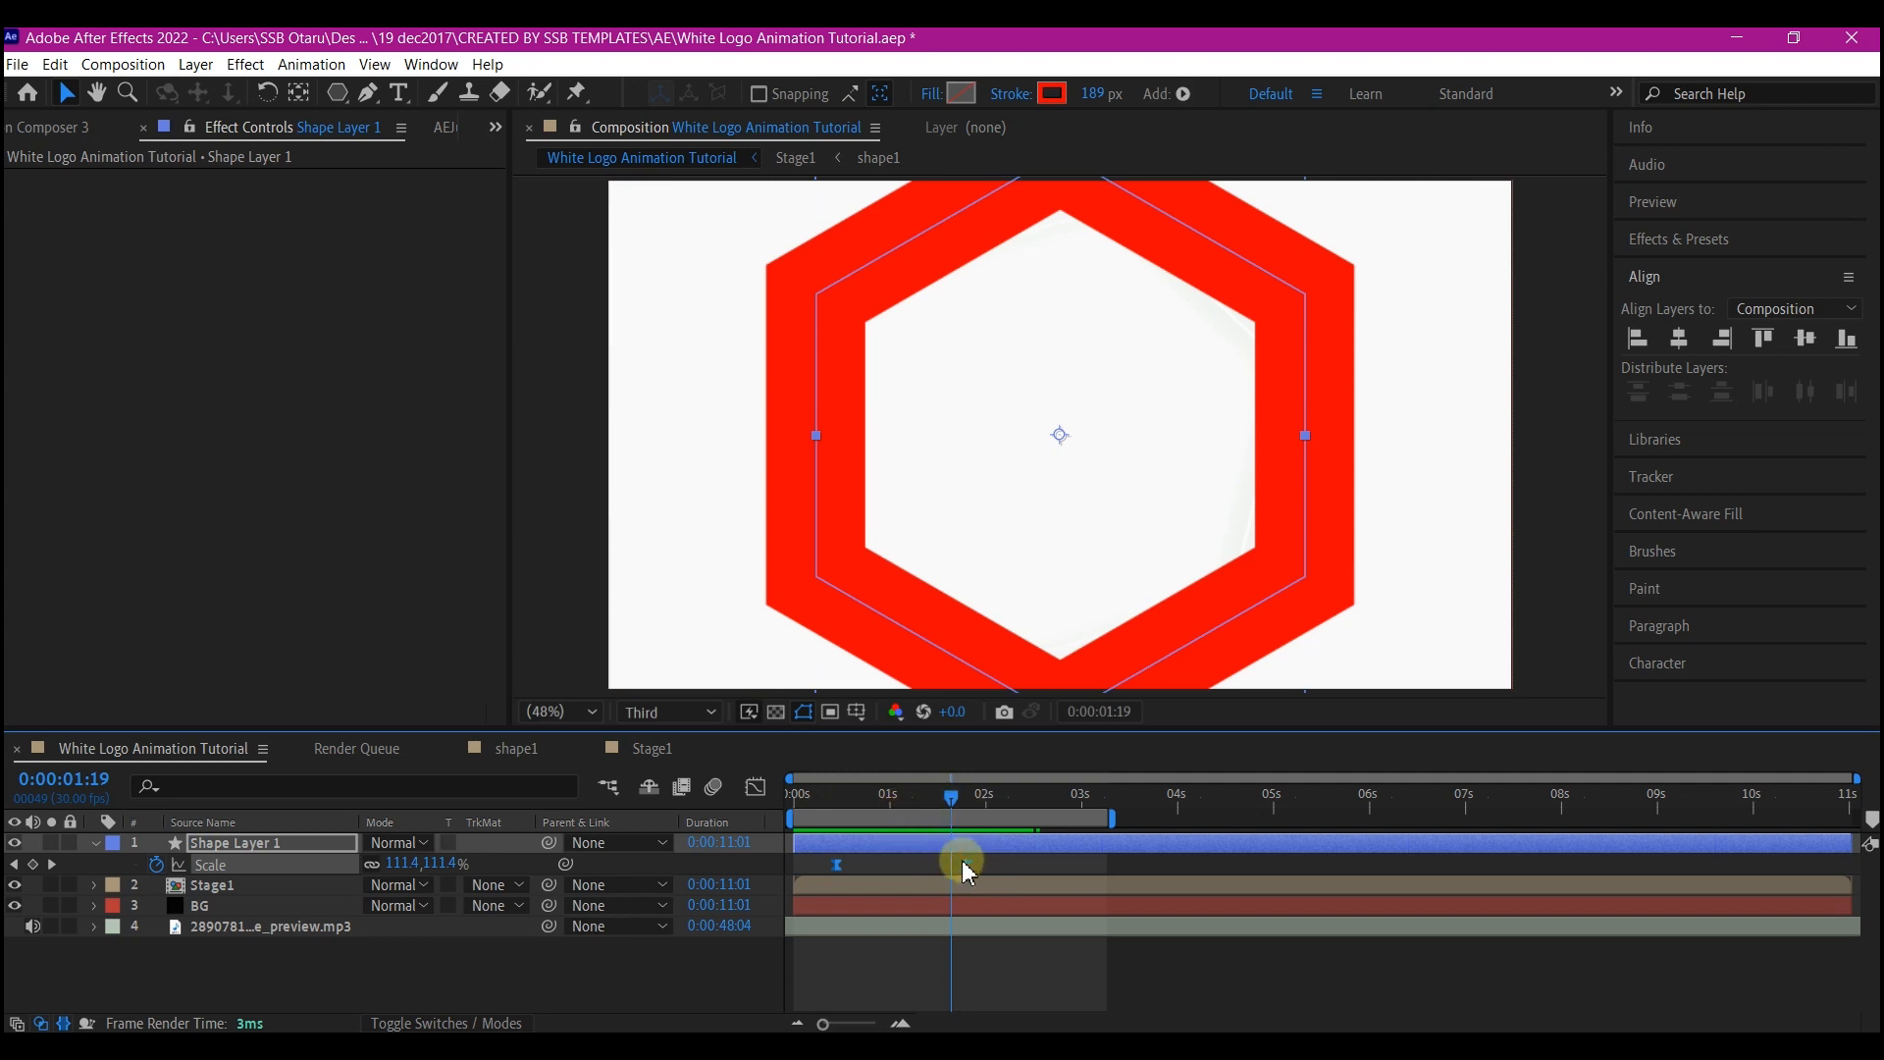
{"action": "left_click_drag", "start_coordinate": [836, 797], "coordinate": [863, 806]}
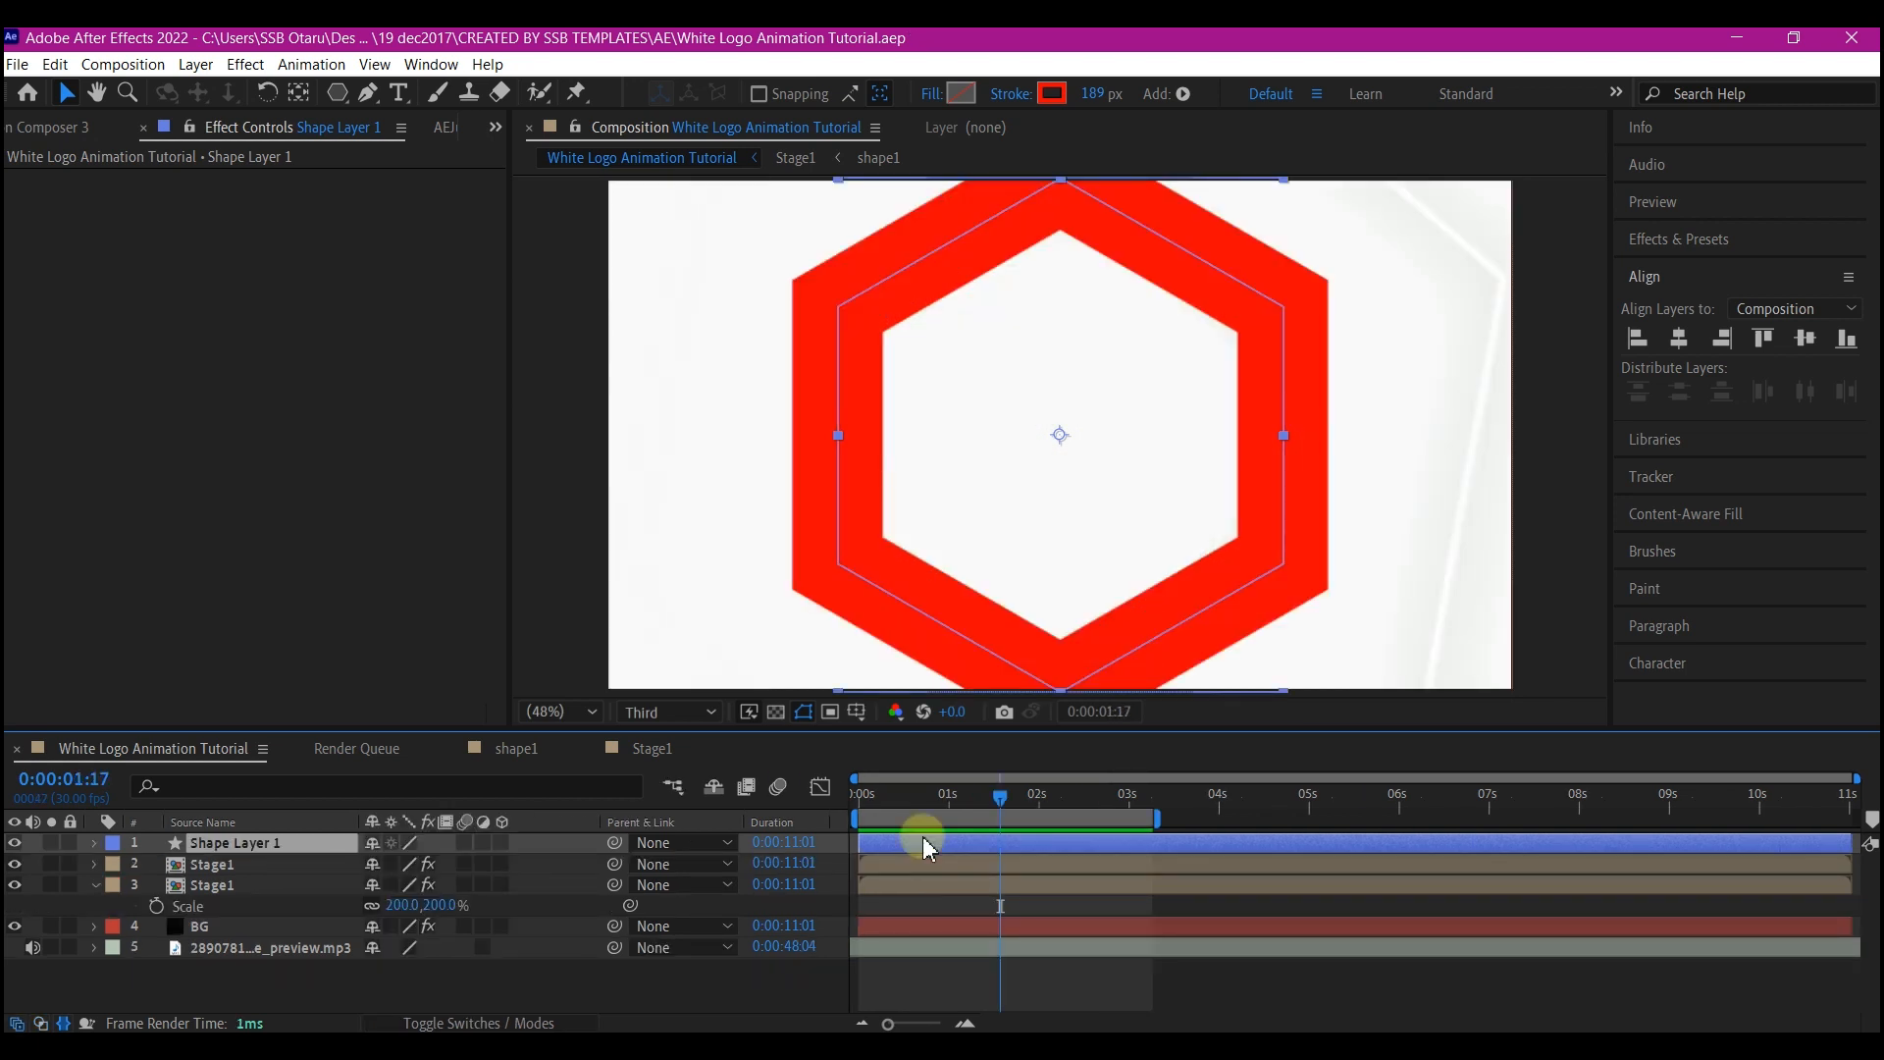
Duplicate Shape Layer 1 twice and hide the topmost copy, Shape Layer 3.
{"action": "key", "text": "ctrl+d"}
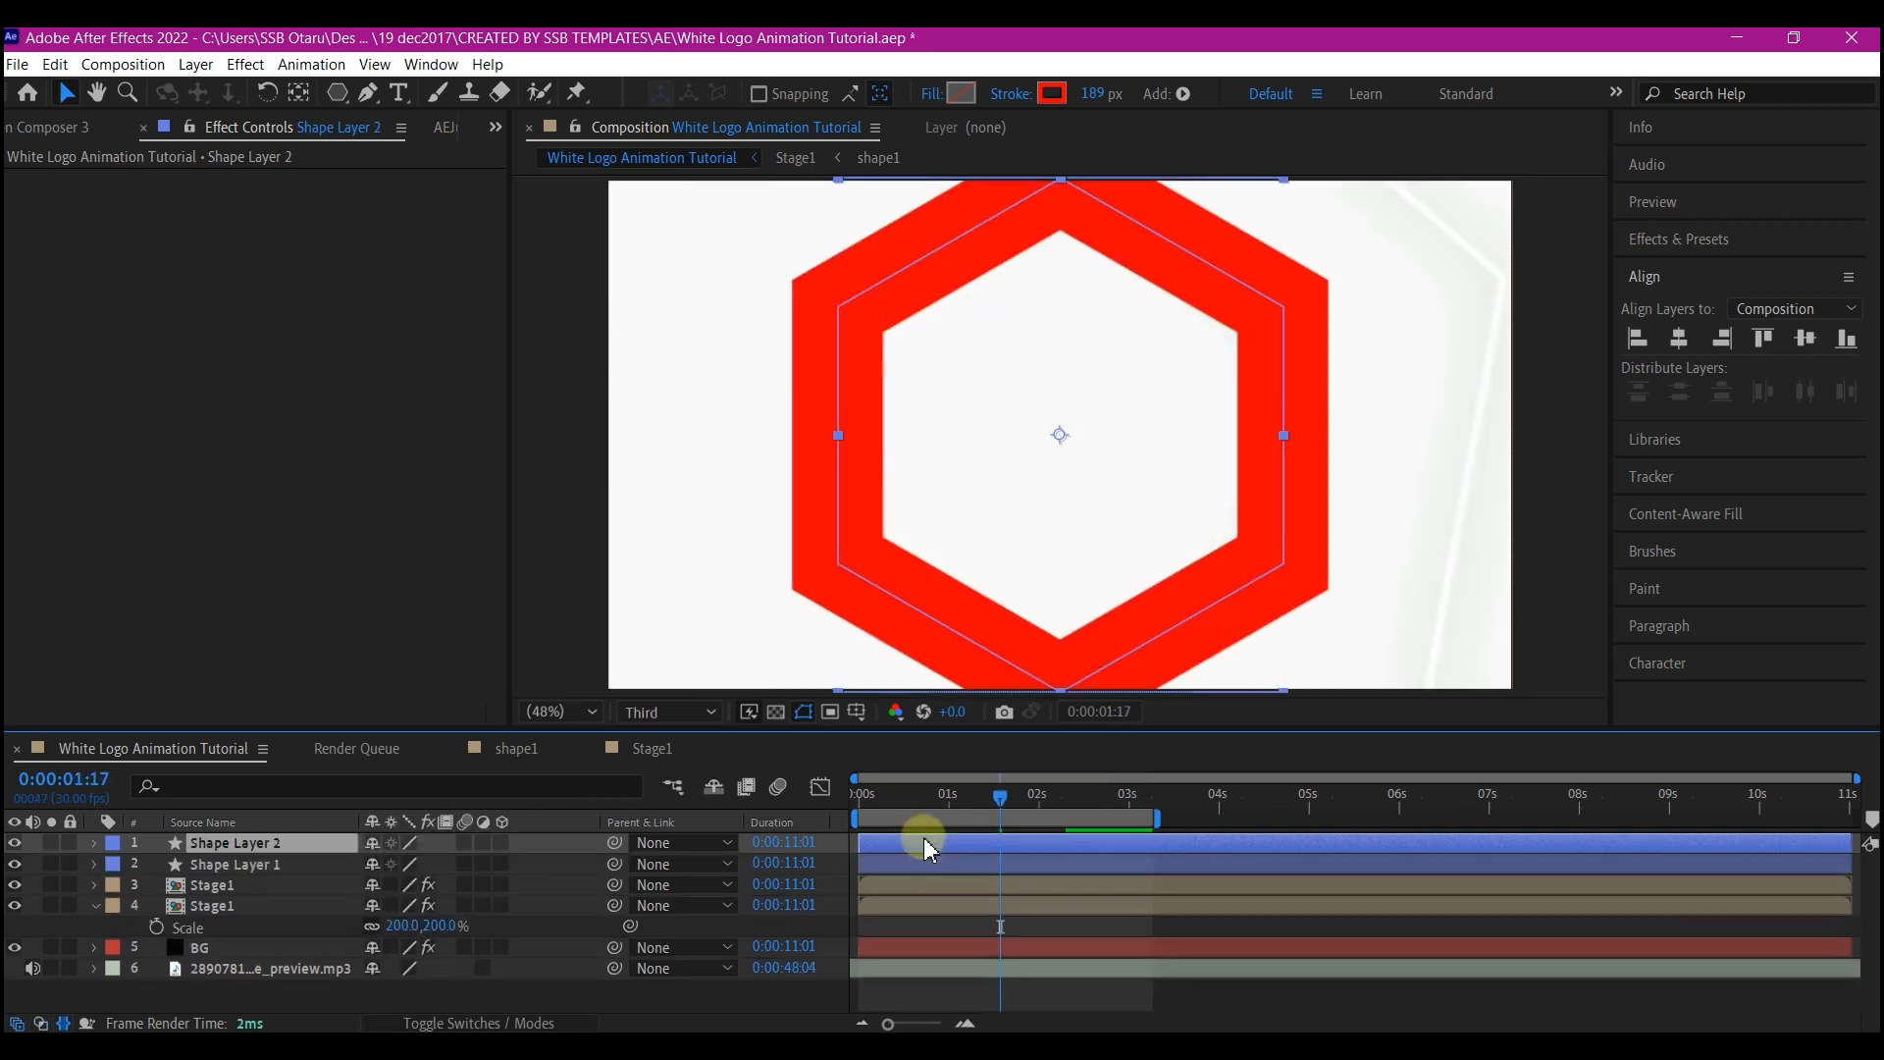
{"action": "key", "text": "ctrl+d"}
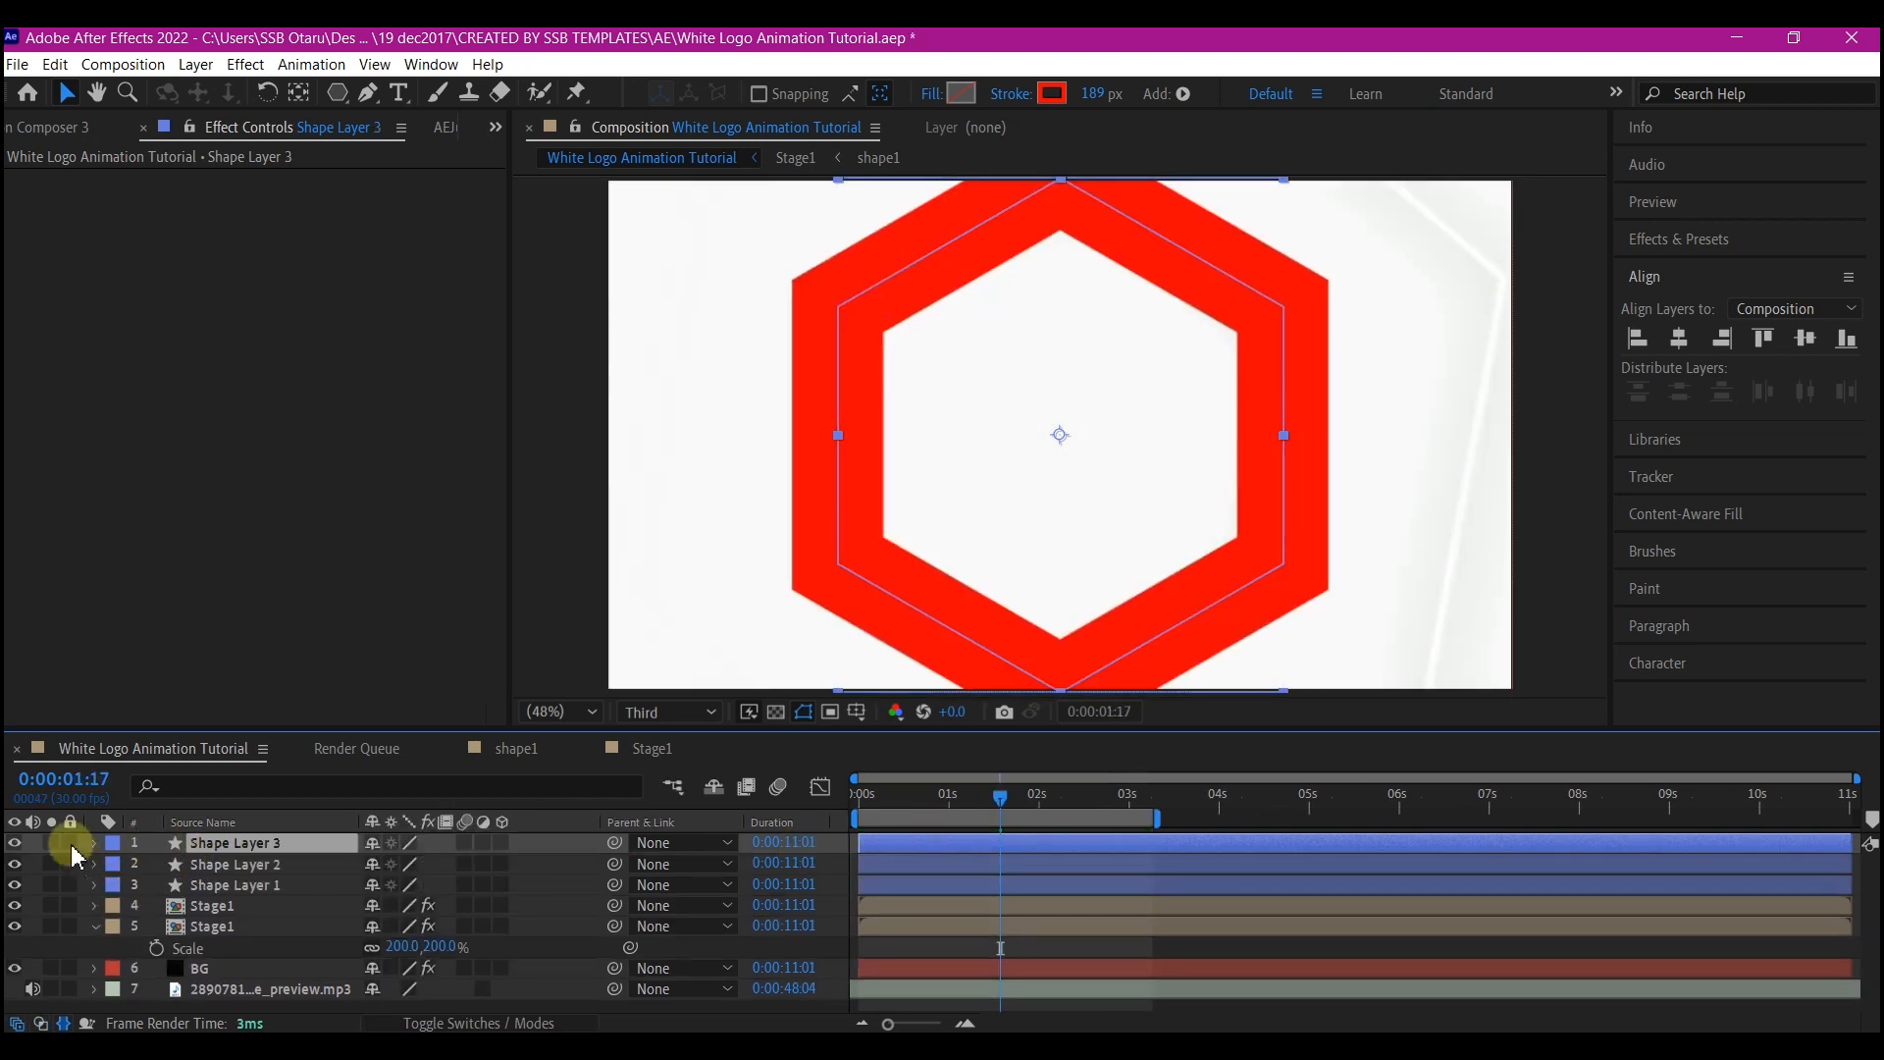
{"action": "left_click", "coordinate": [16, 846]}
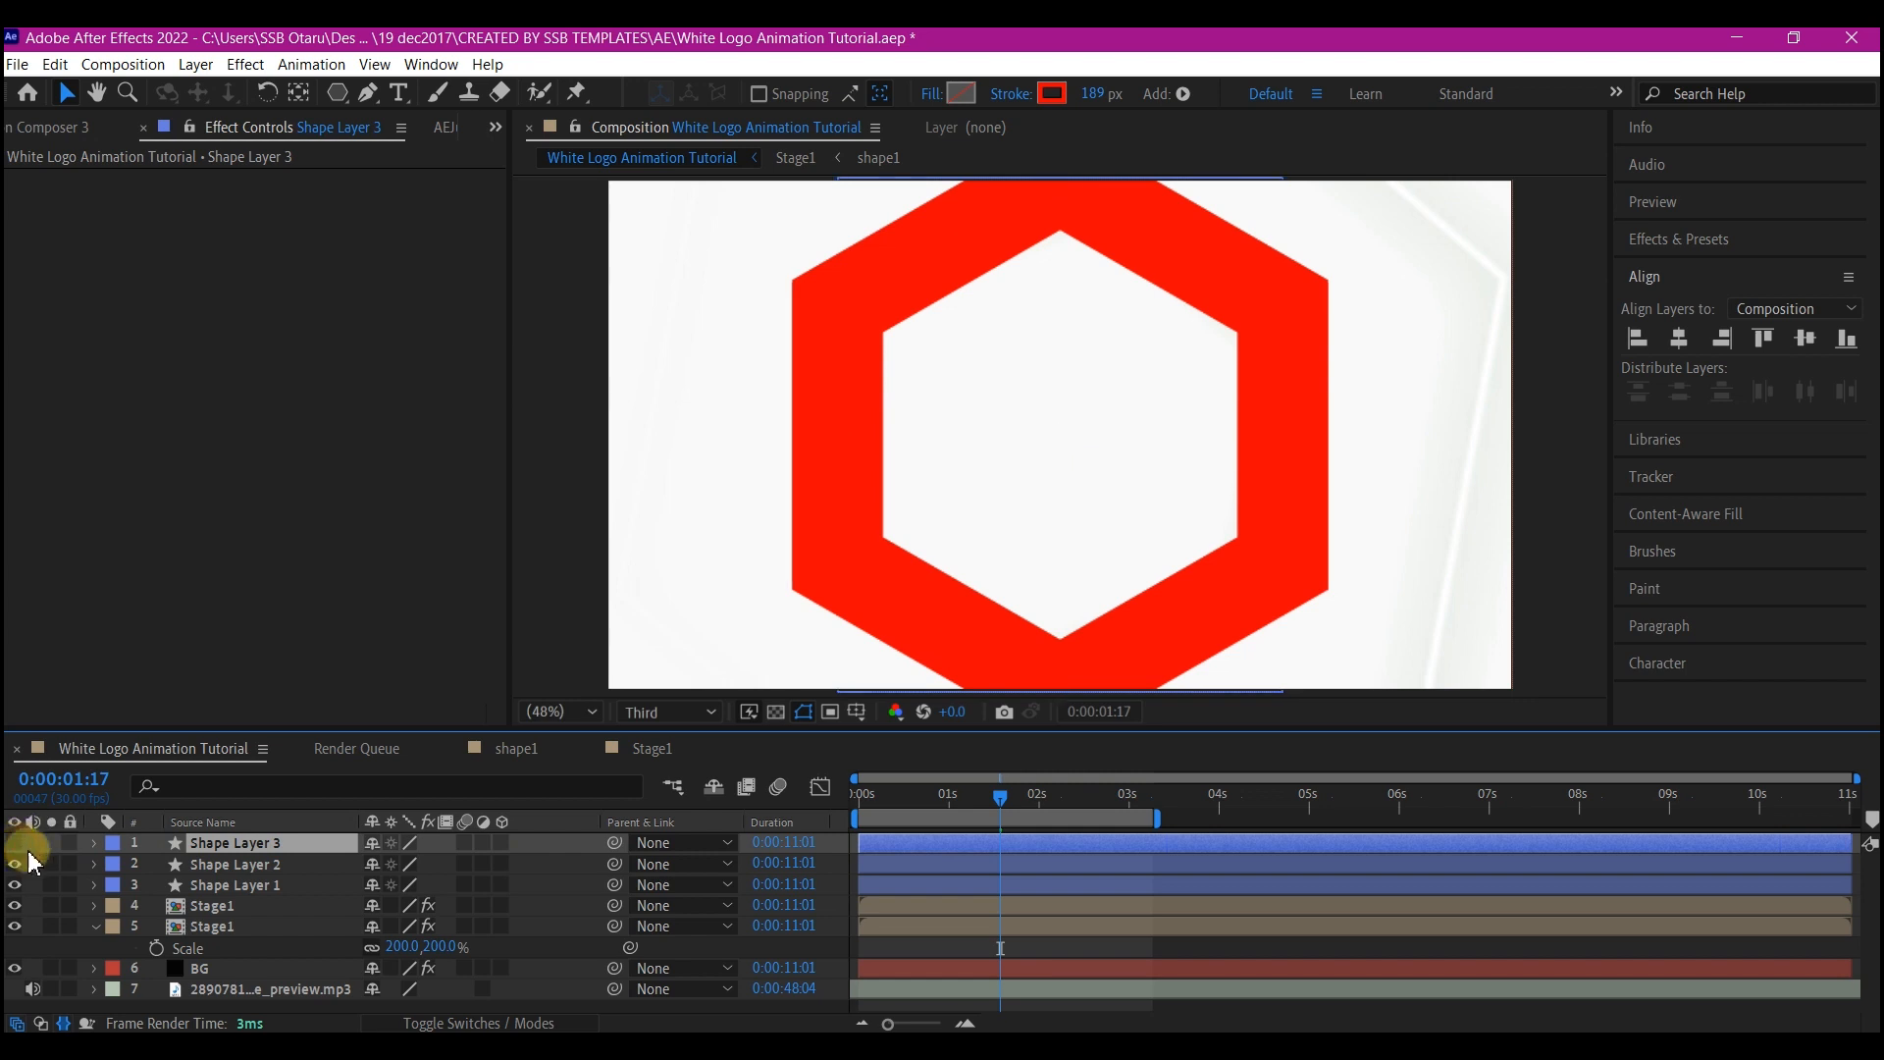
Reduce the Polystar transform scale in Shape Layer 2 so its ring fits inside the outer ring with a thin gap.
{"action": "left_click", "coordinate": [216, 866]}
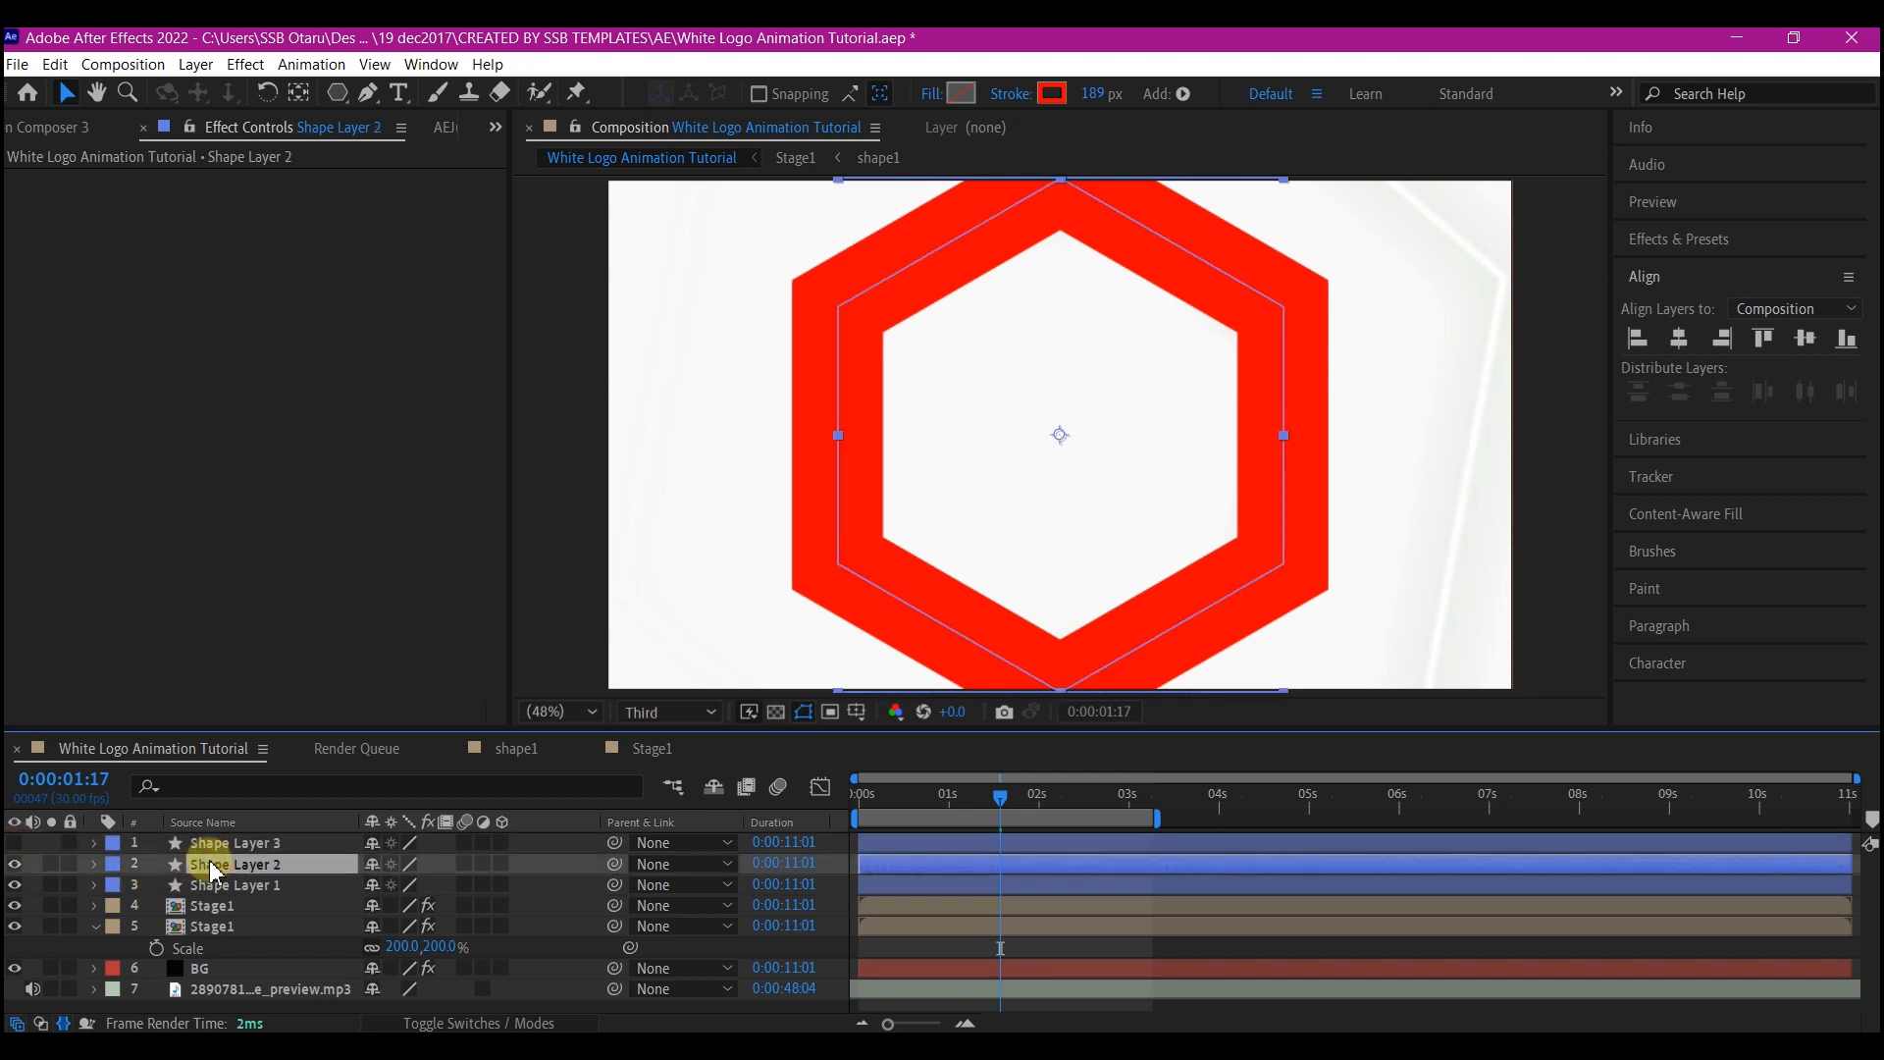
{"action": "key", "text": "u"}
{"action": "key", "text": "u"}
{"action": "scroll", "coordinate": [187, 873], "scroll_direction": "down", "scroll_amount": 5}
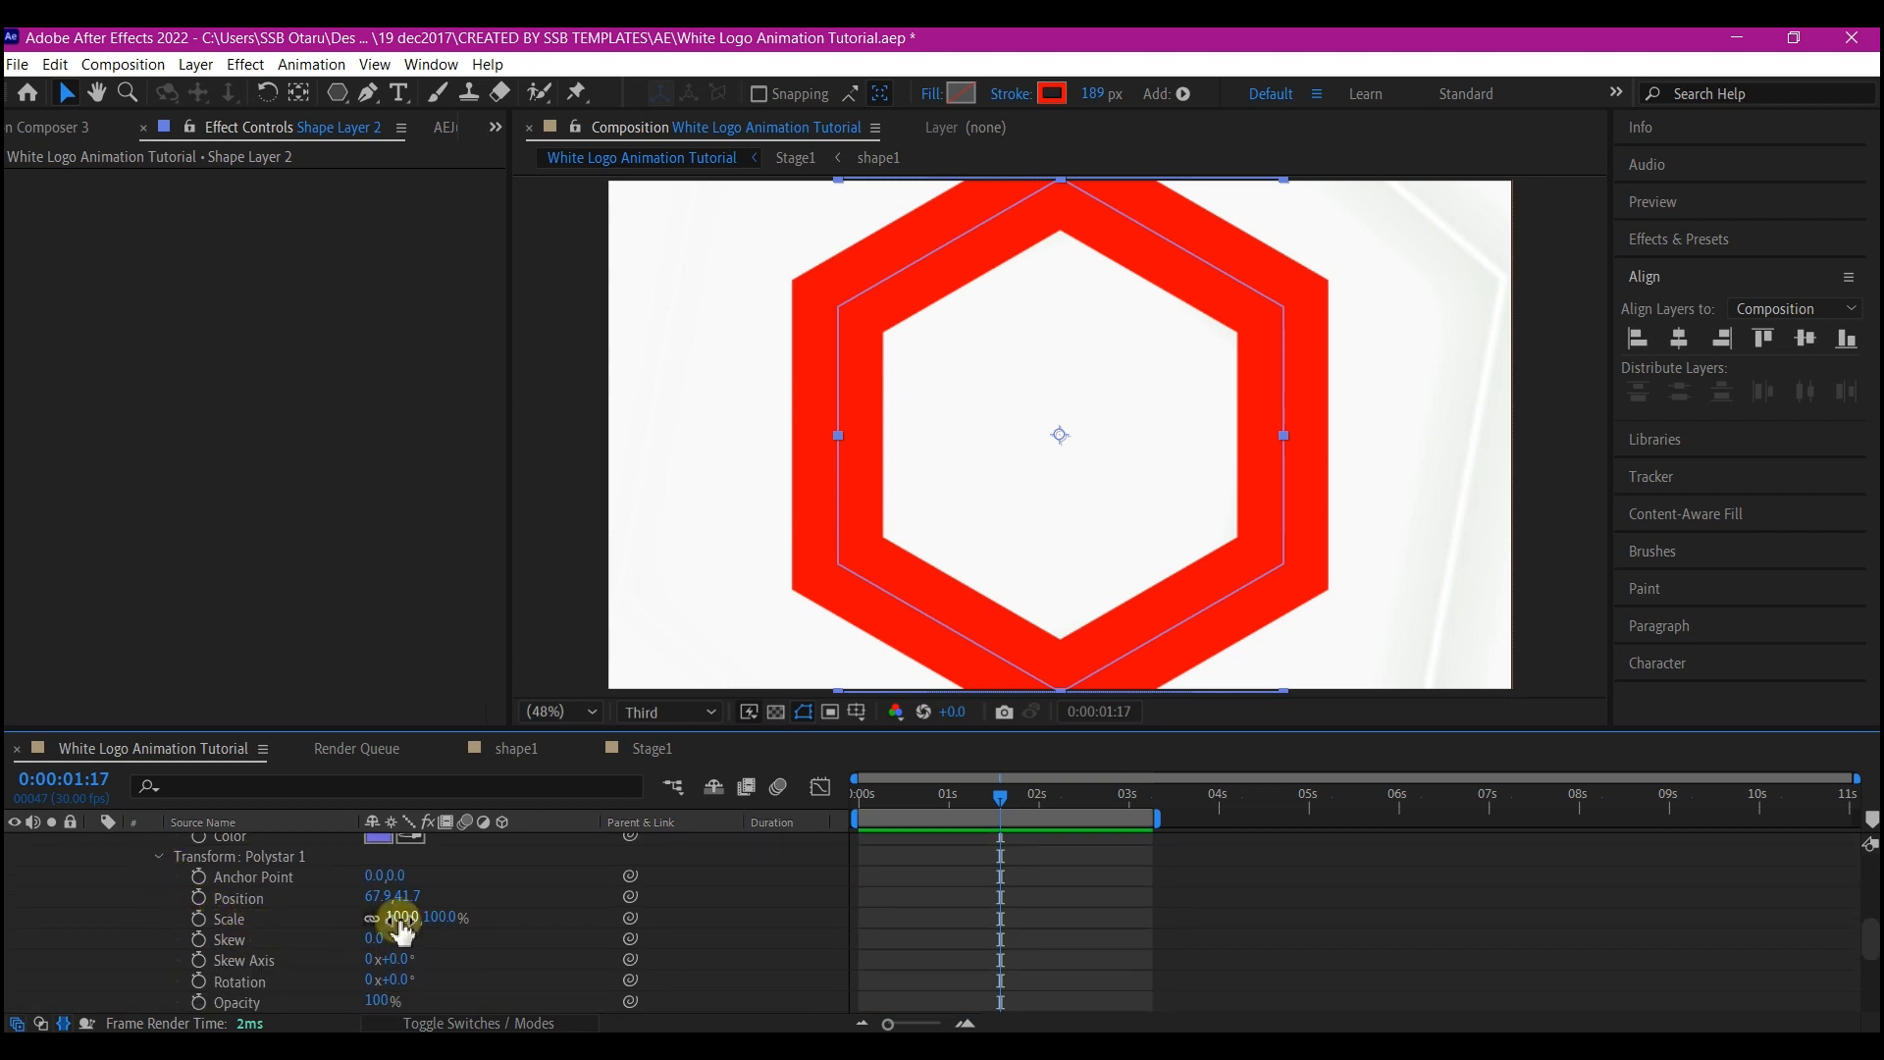
{"action": "left_click_drag", "start_coordinate": [398, 919], "coordinate": [362, 929]}
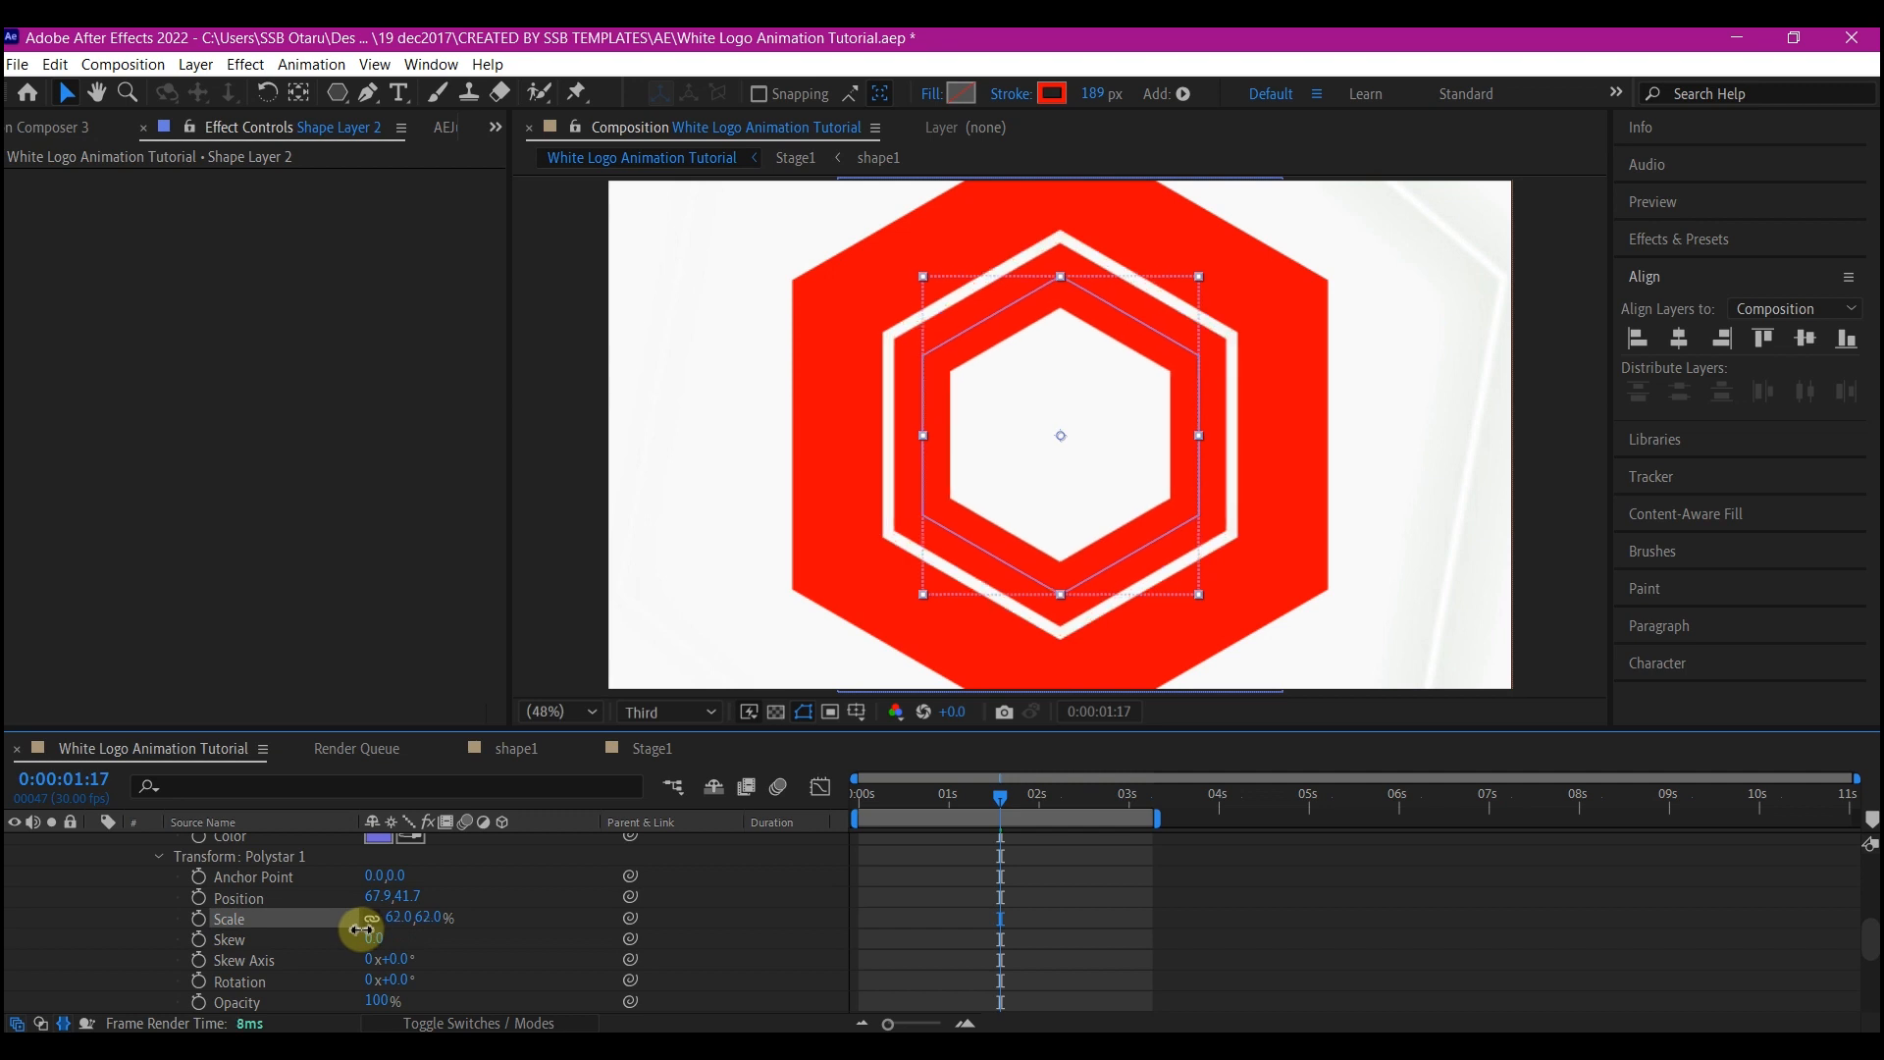
{"action": "scroll", "coordinate": [240, 883], "scroll_direction": "up", "scroll_amount": 5}
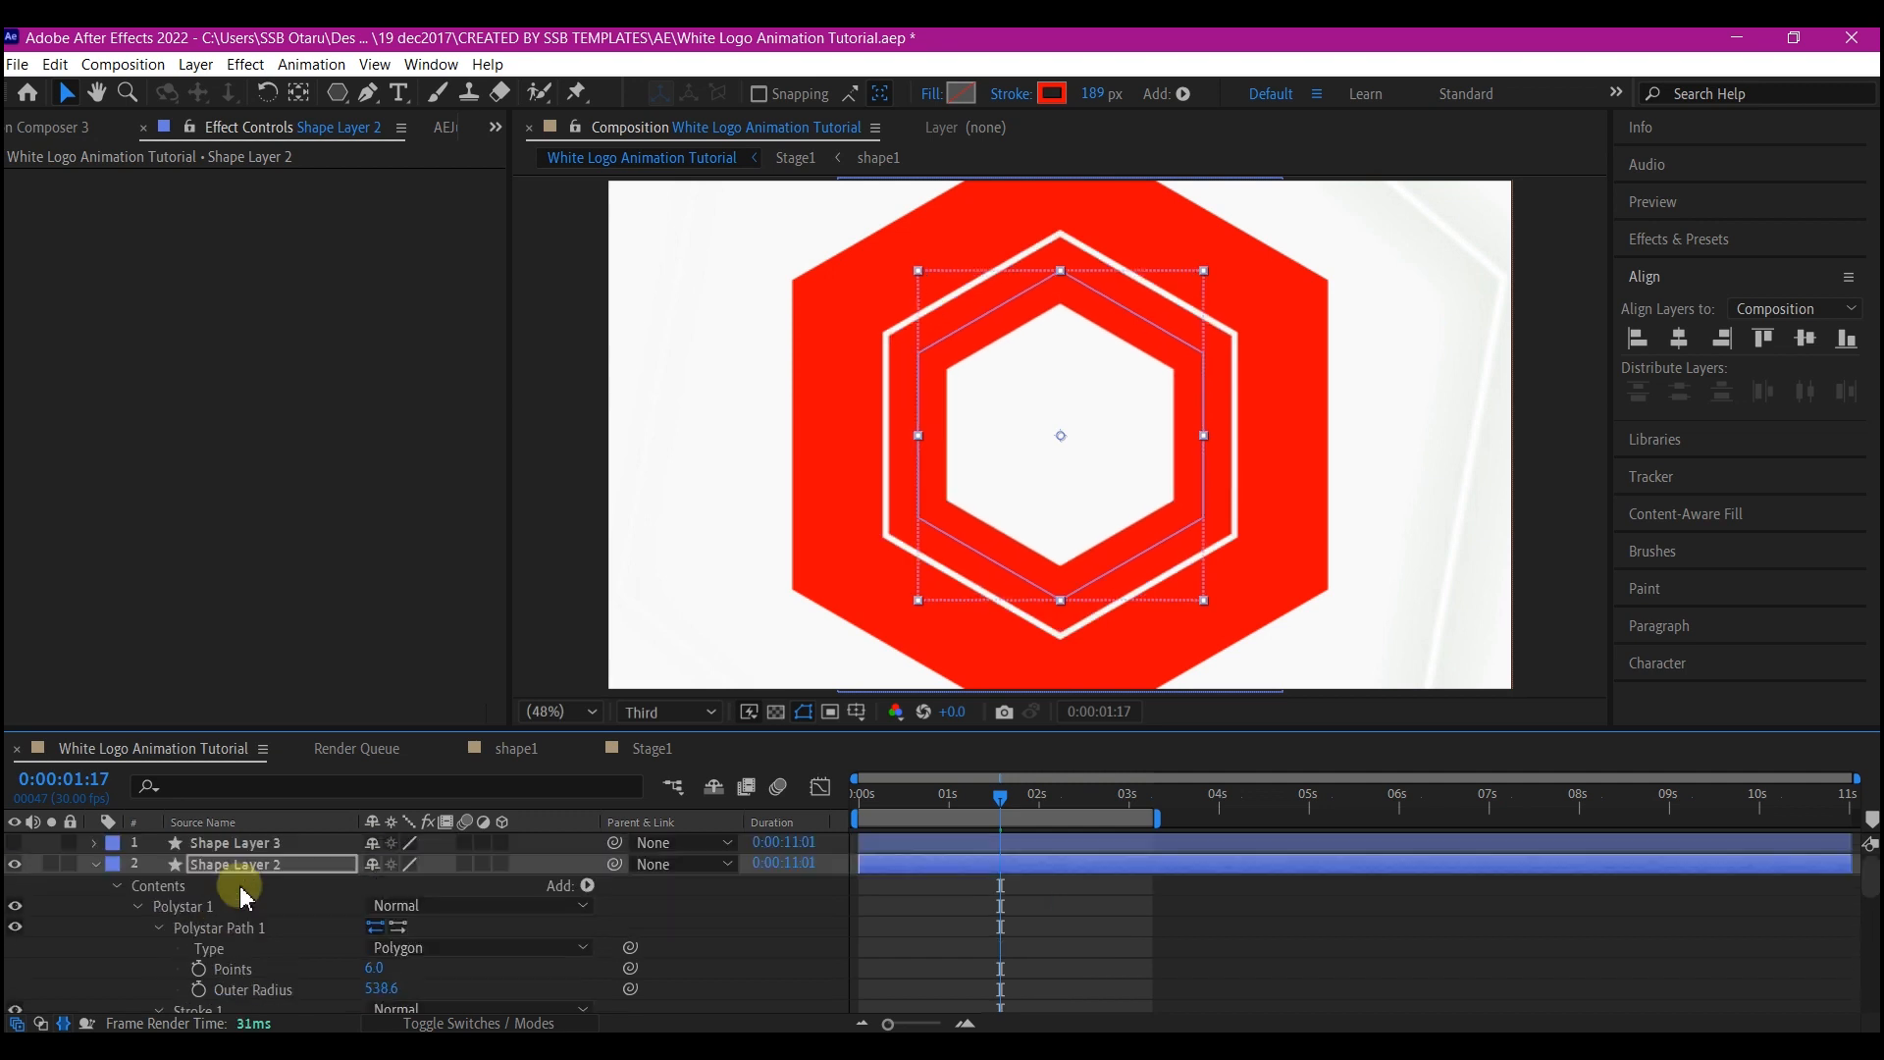
Unhide Shape Layer 3, remove its stroke, and give it a solid red fill, FF001A.
{"action": "left_click", "coordinate": [42, 843]}
{"action": "left_click", "coordinate": [1011, 93]}
{"action": "left_click", "coordinate": [817, 472]}
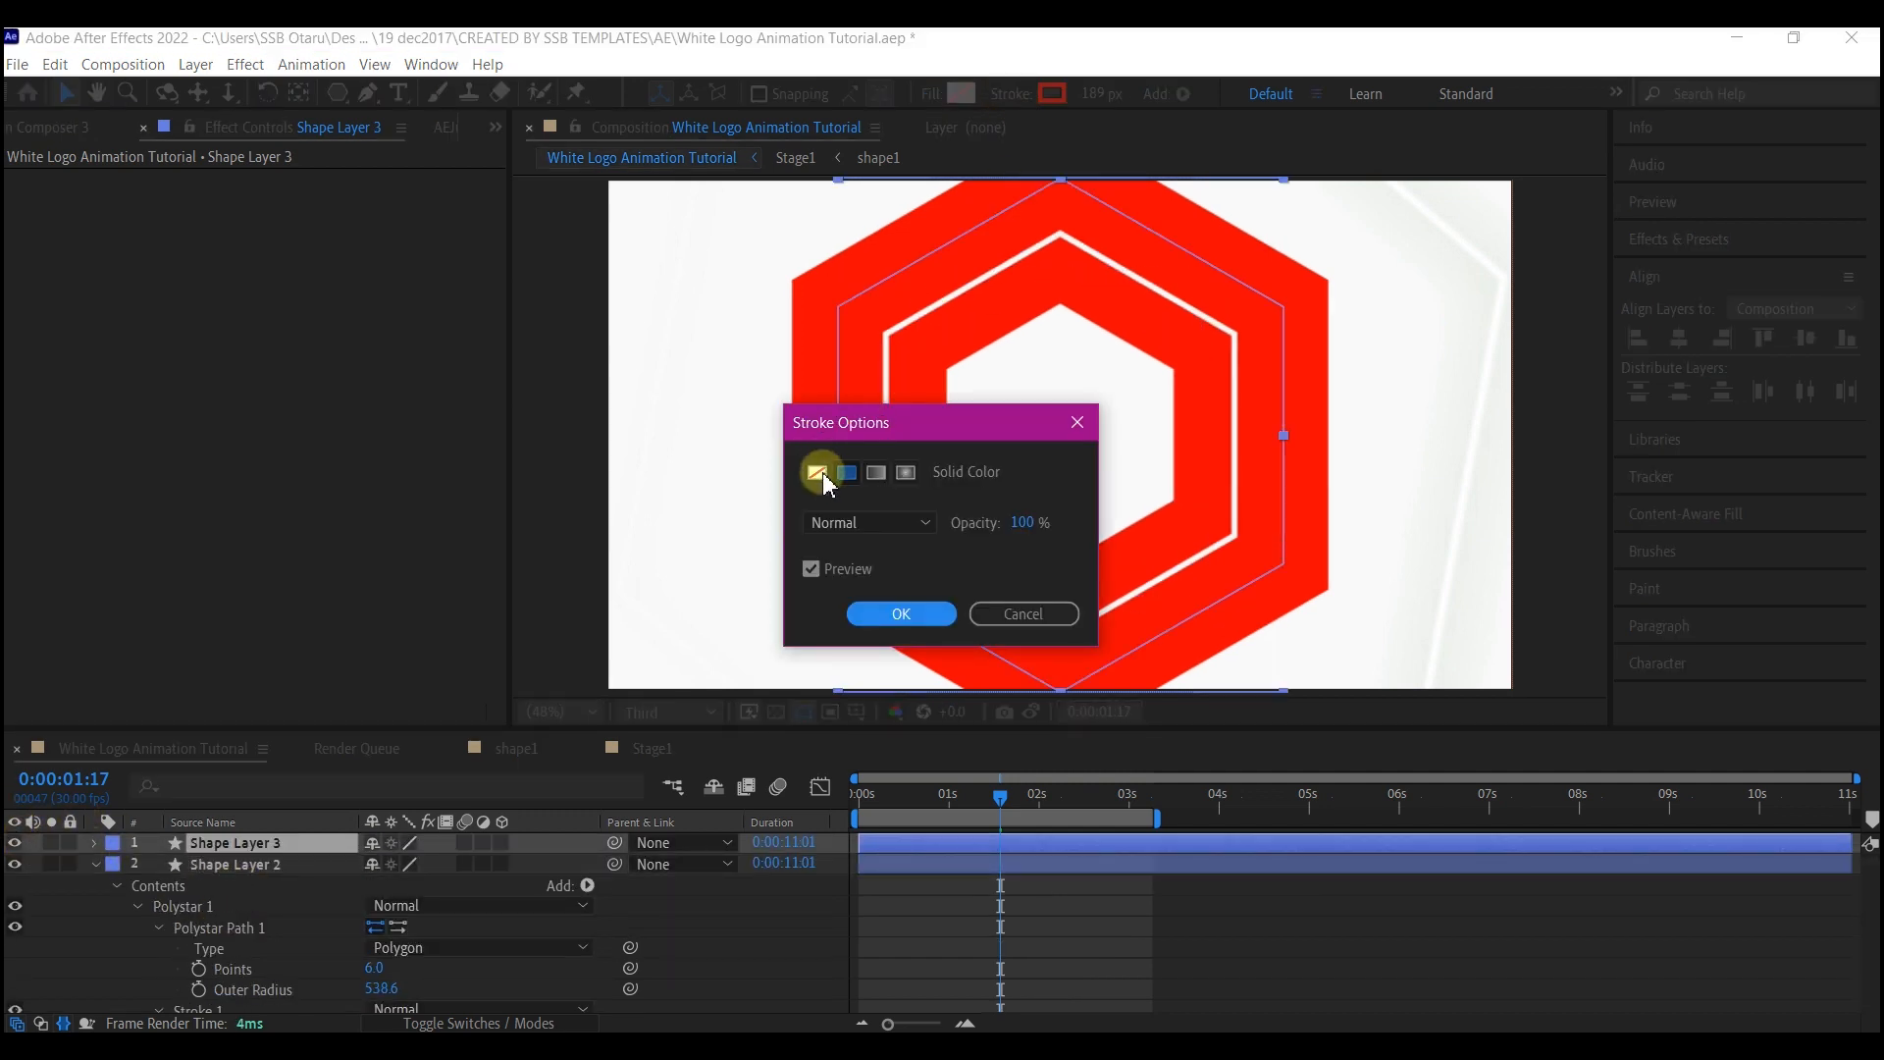
{"action": "left_click", "coordinate": [898, 614]}
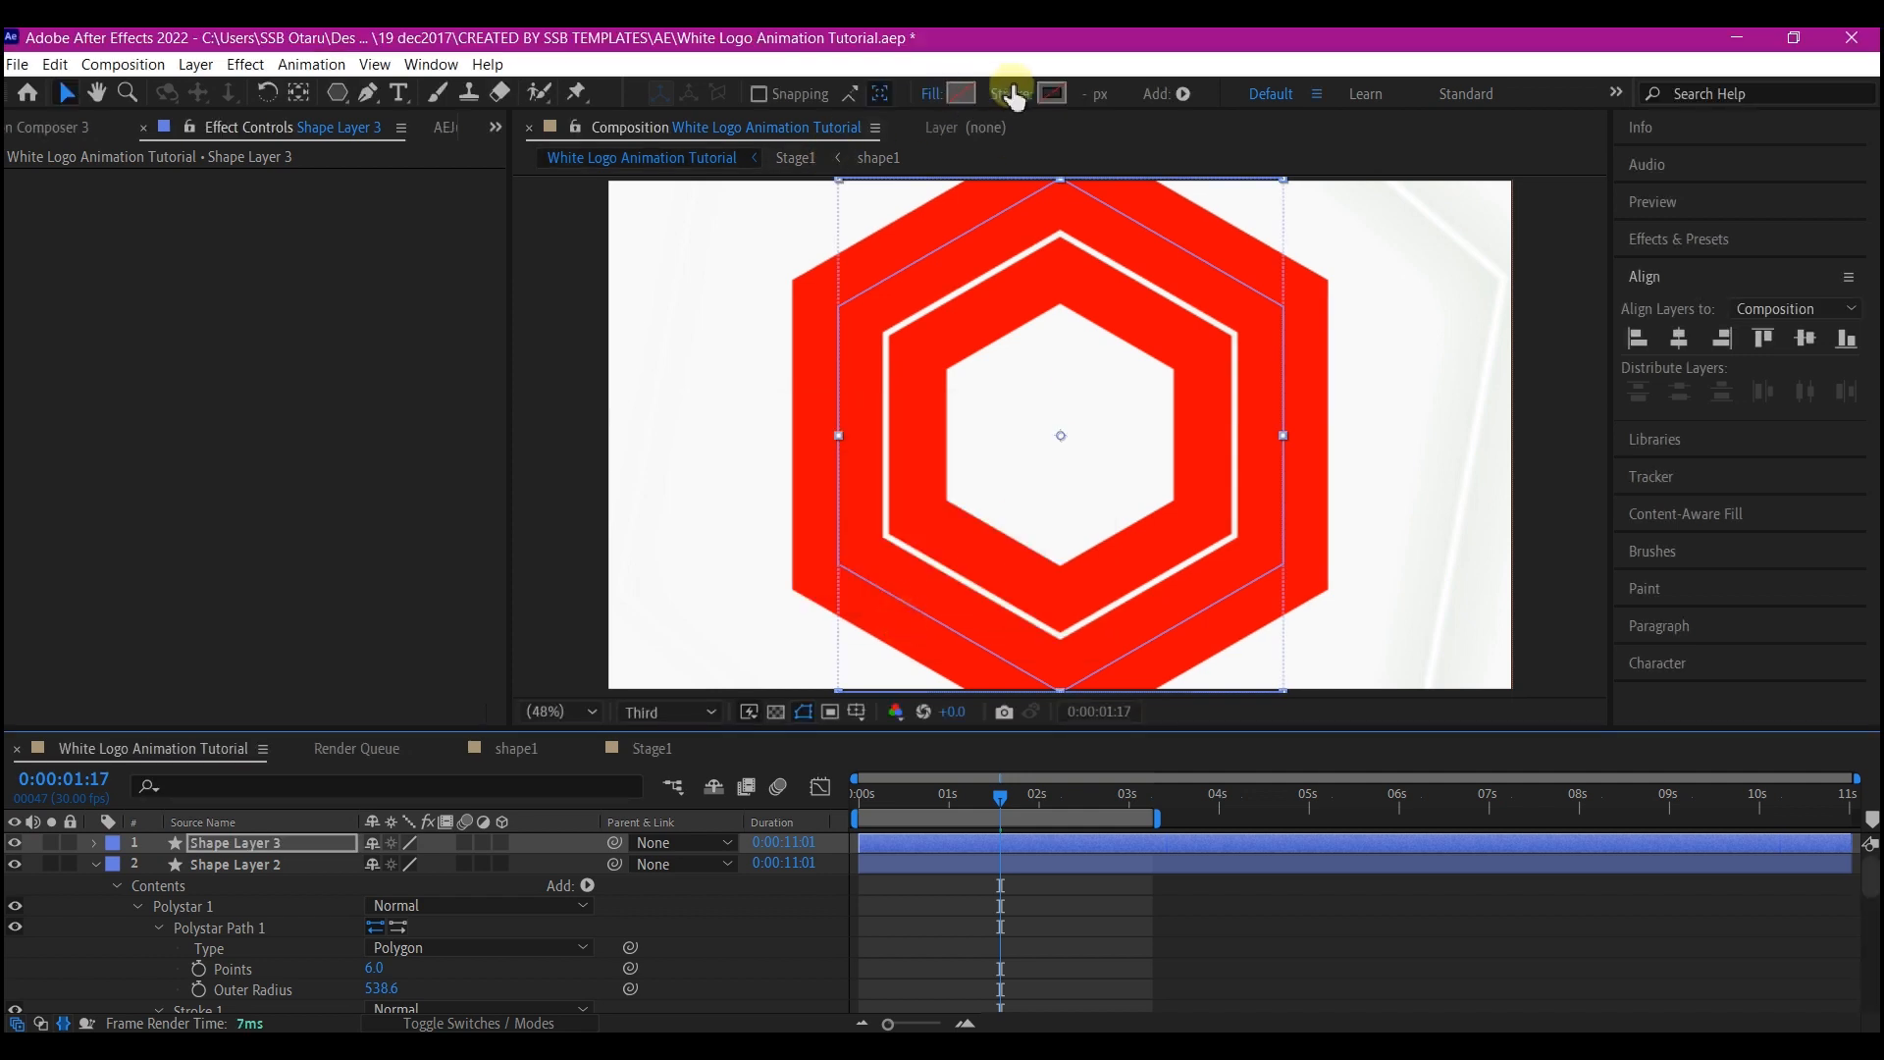
{"action": "left_click", "coordinate": [960, 93]}
{"action": "type", "text": "FF001A"}
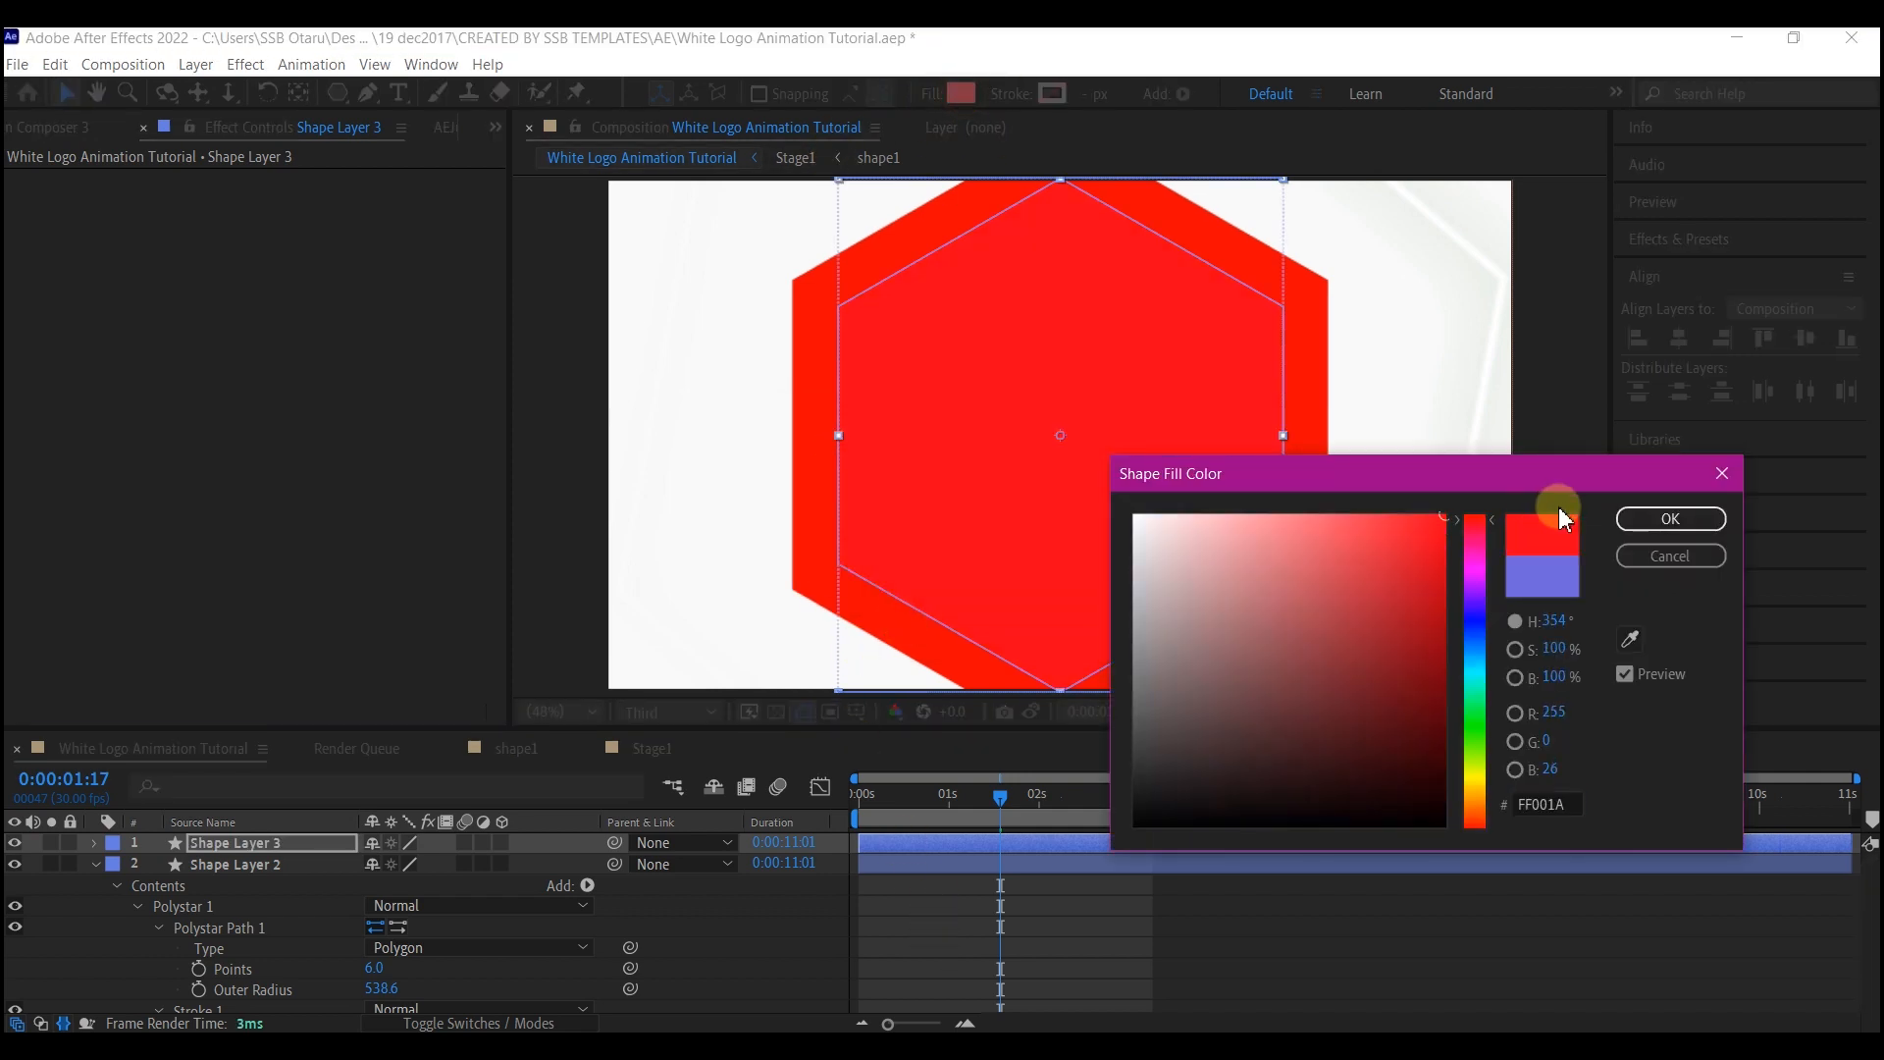
{"action": "left_click", "coordinate": [1671, 519]}
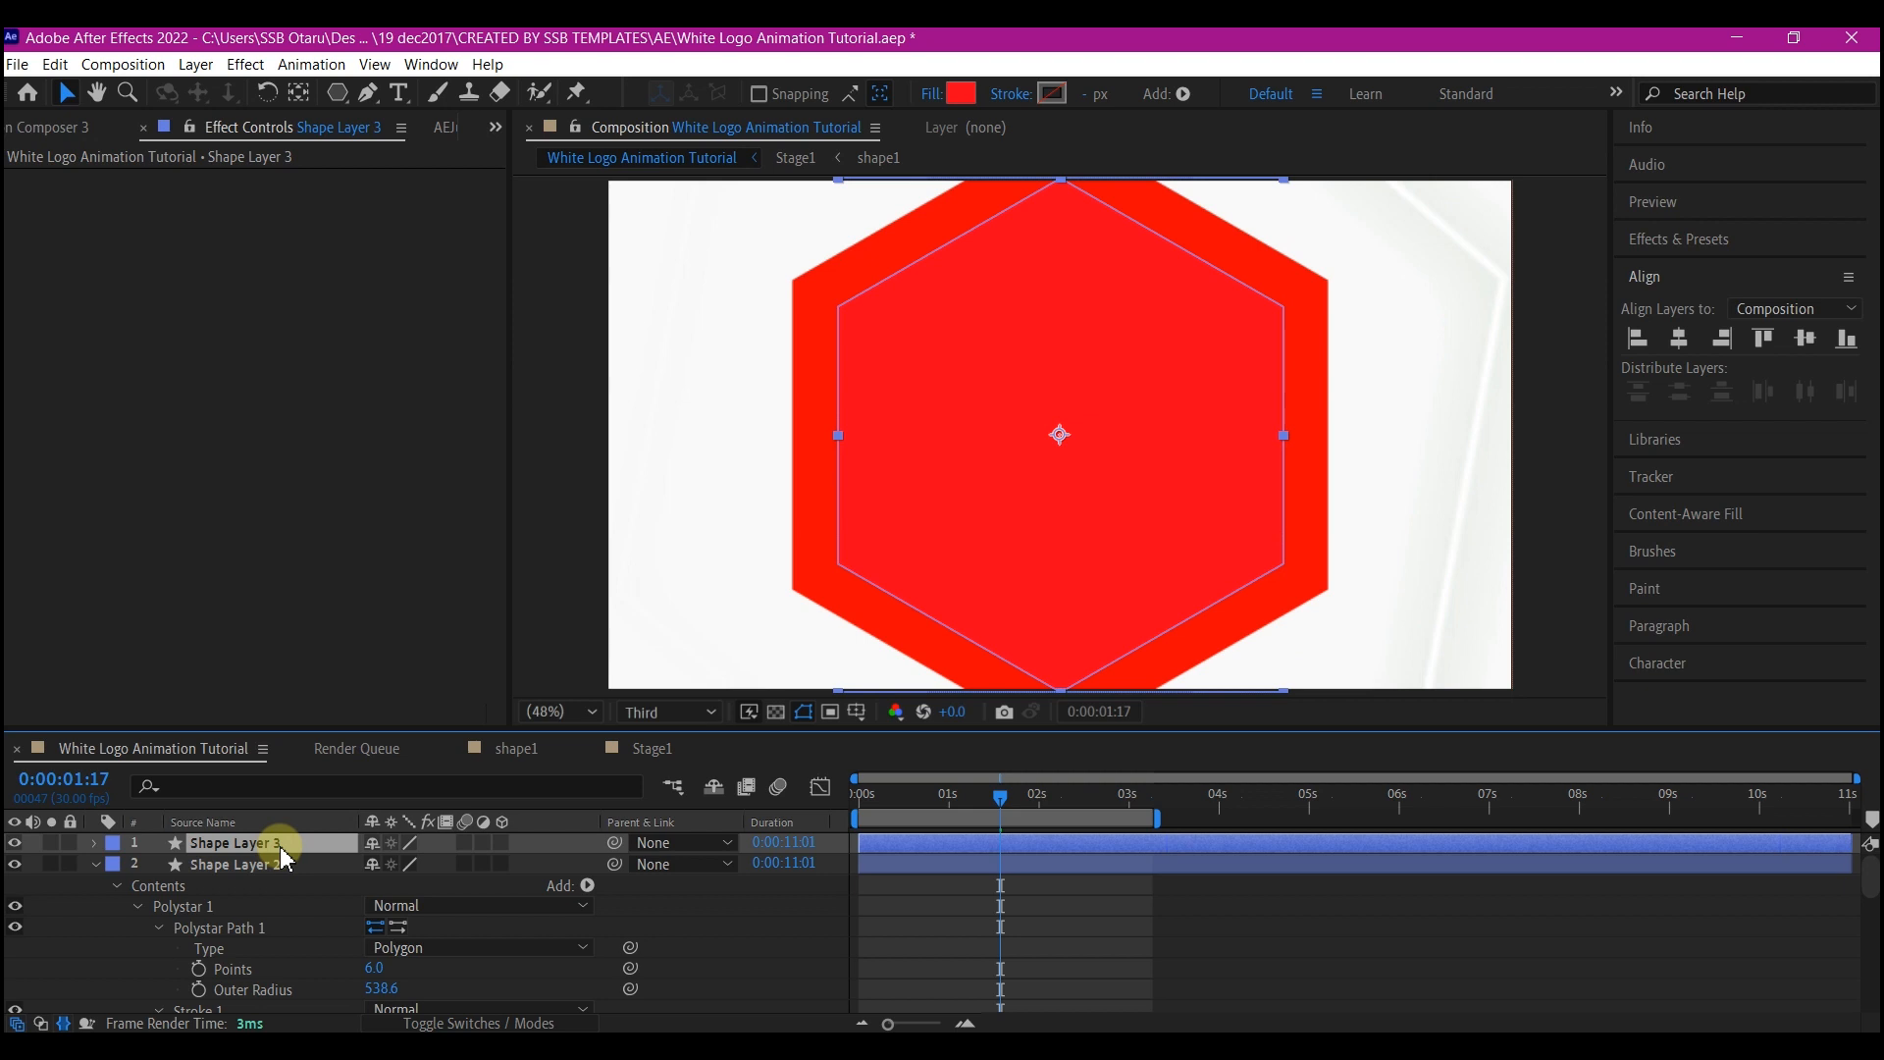
Reduce the Polystar transform scale in Shape Layer 3 so the filled hexagon fits inside the inner ring with a thin gap.
{"action": "key", "text": "Delete"}
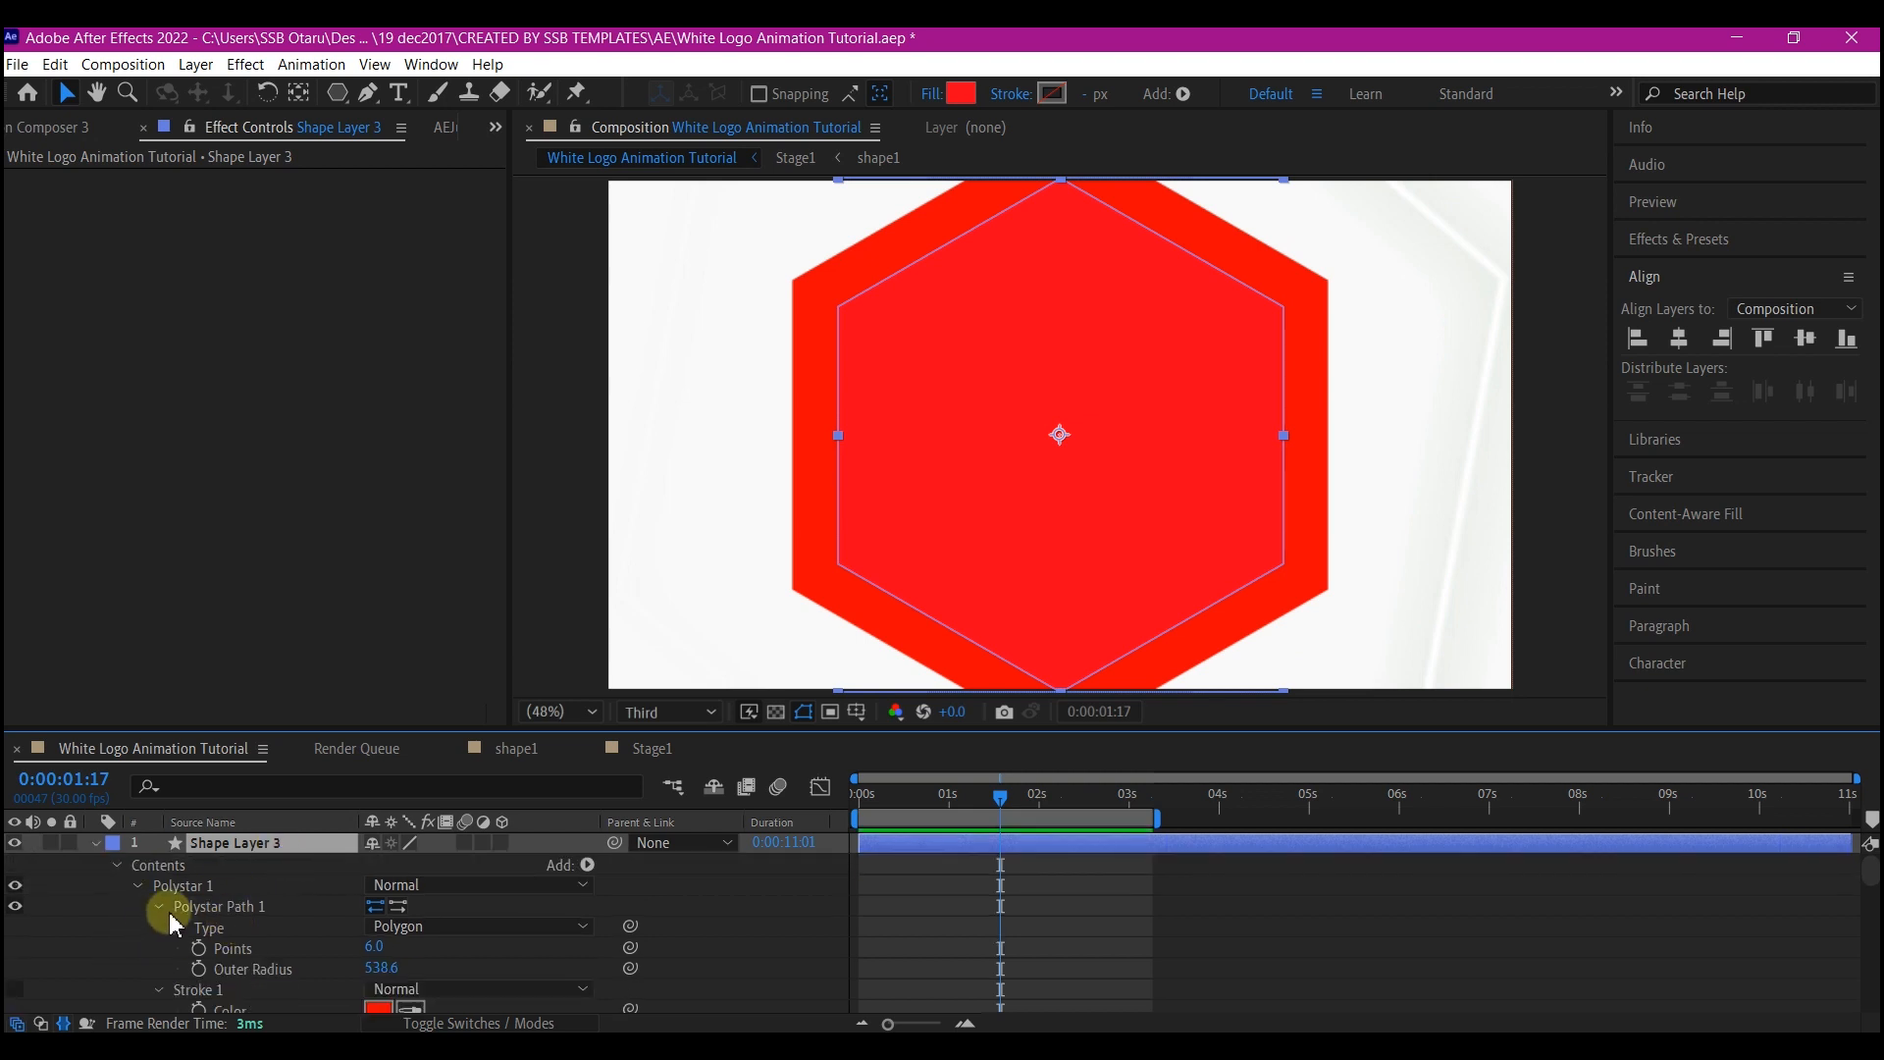
{"action": "scroll", "coordinate": [196, 913], "scroll_direction": "down", "scroll_amount": 5}
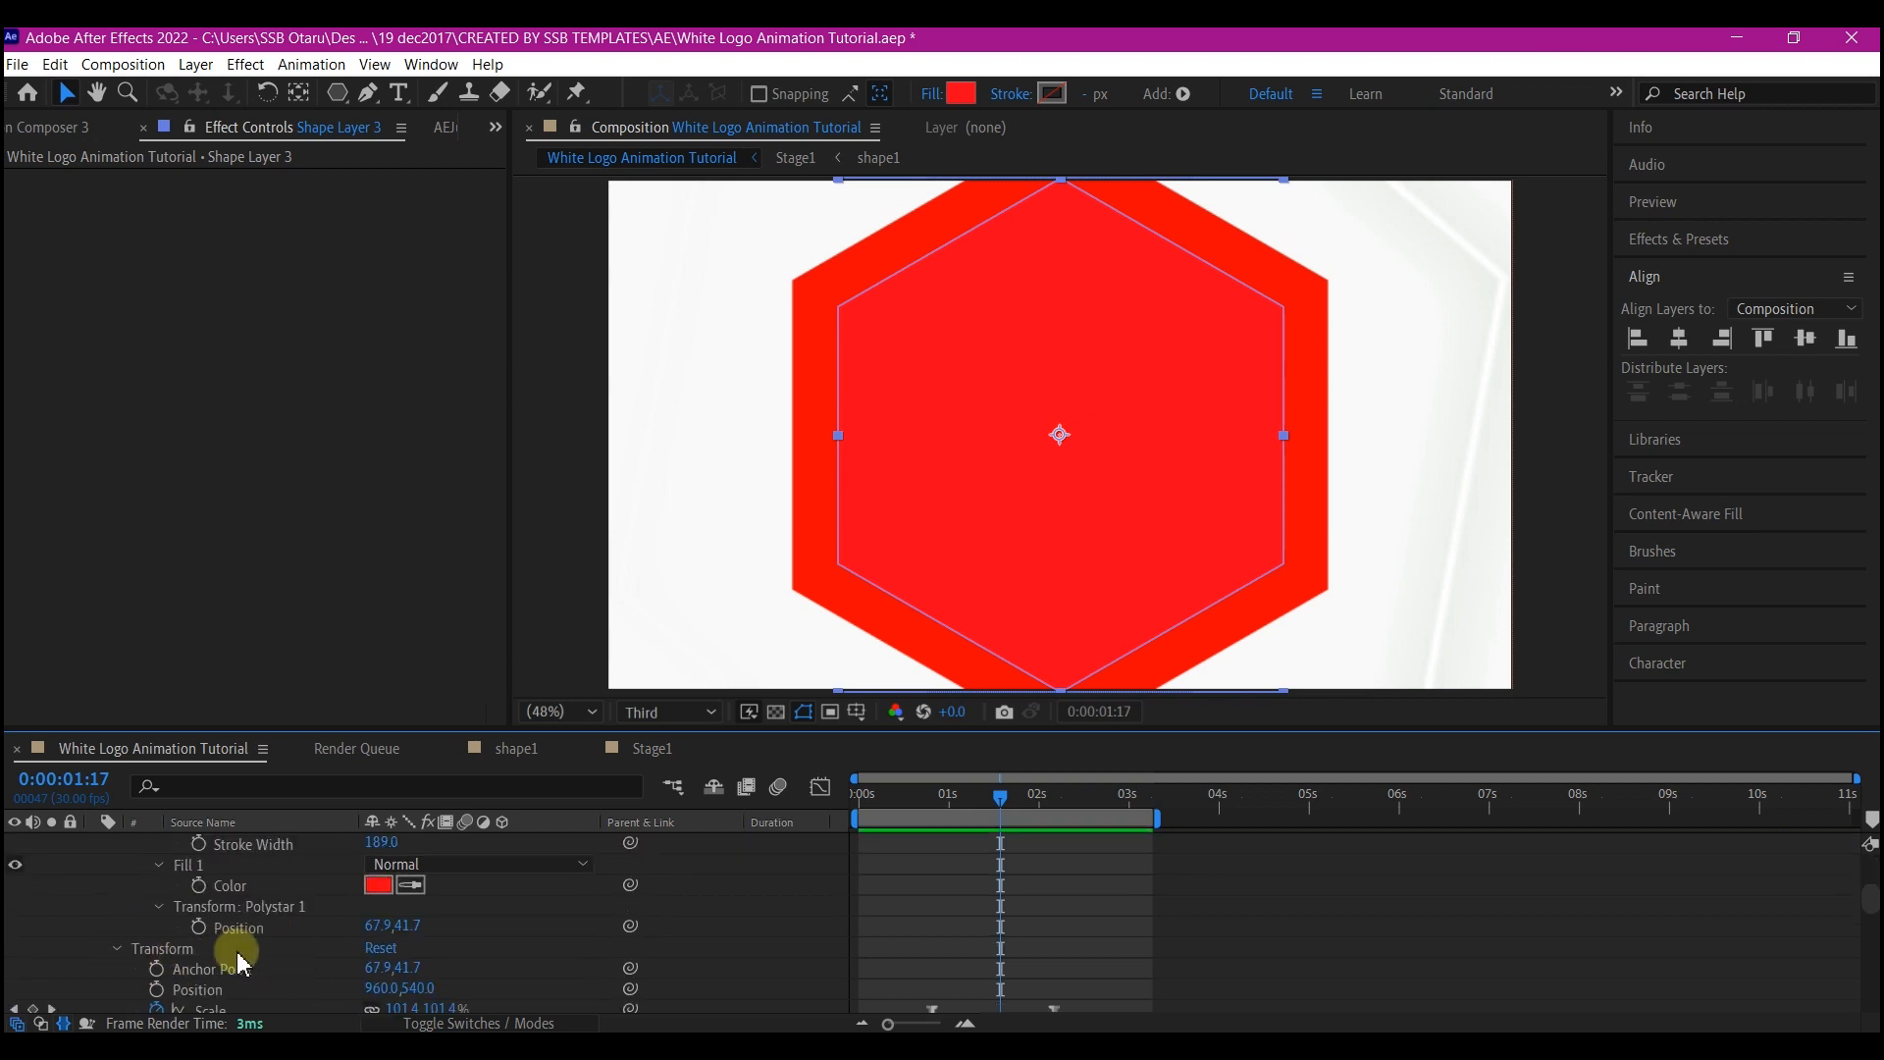
{"action": "left_click", "coordinate": [159, 906]}
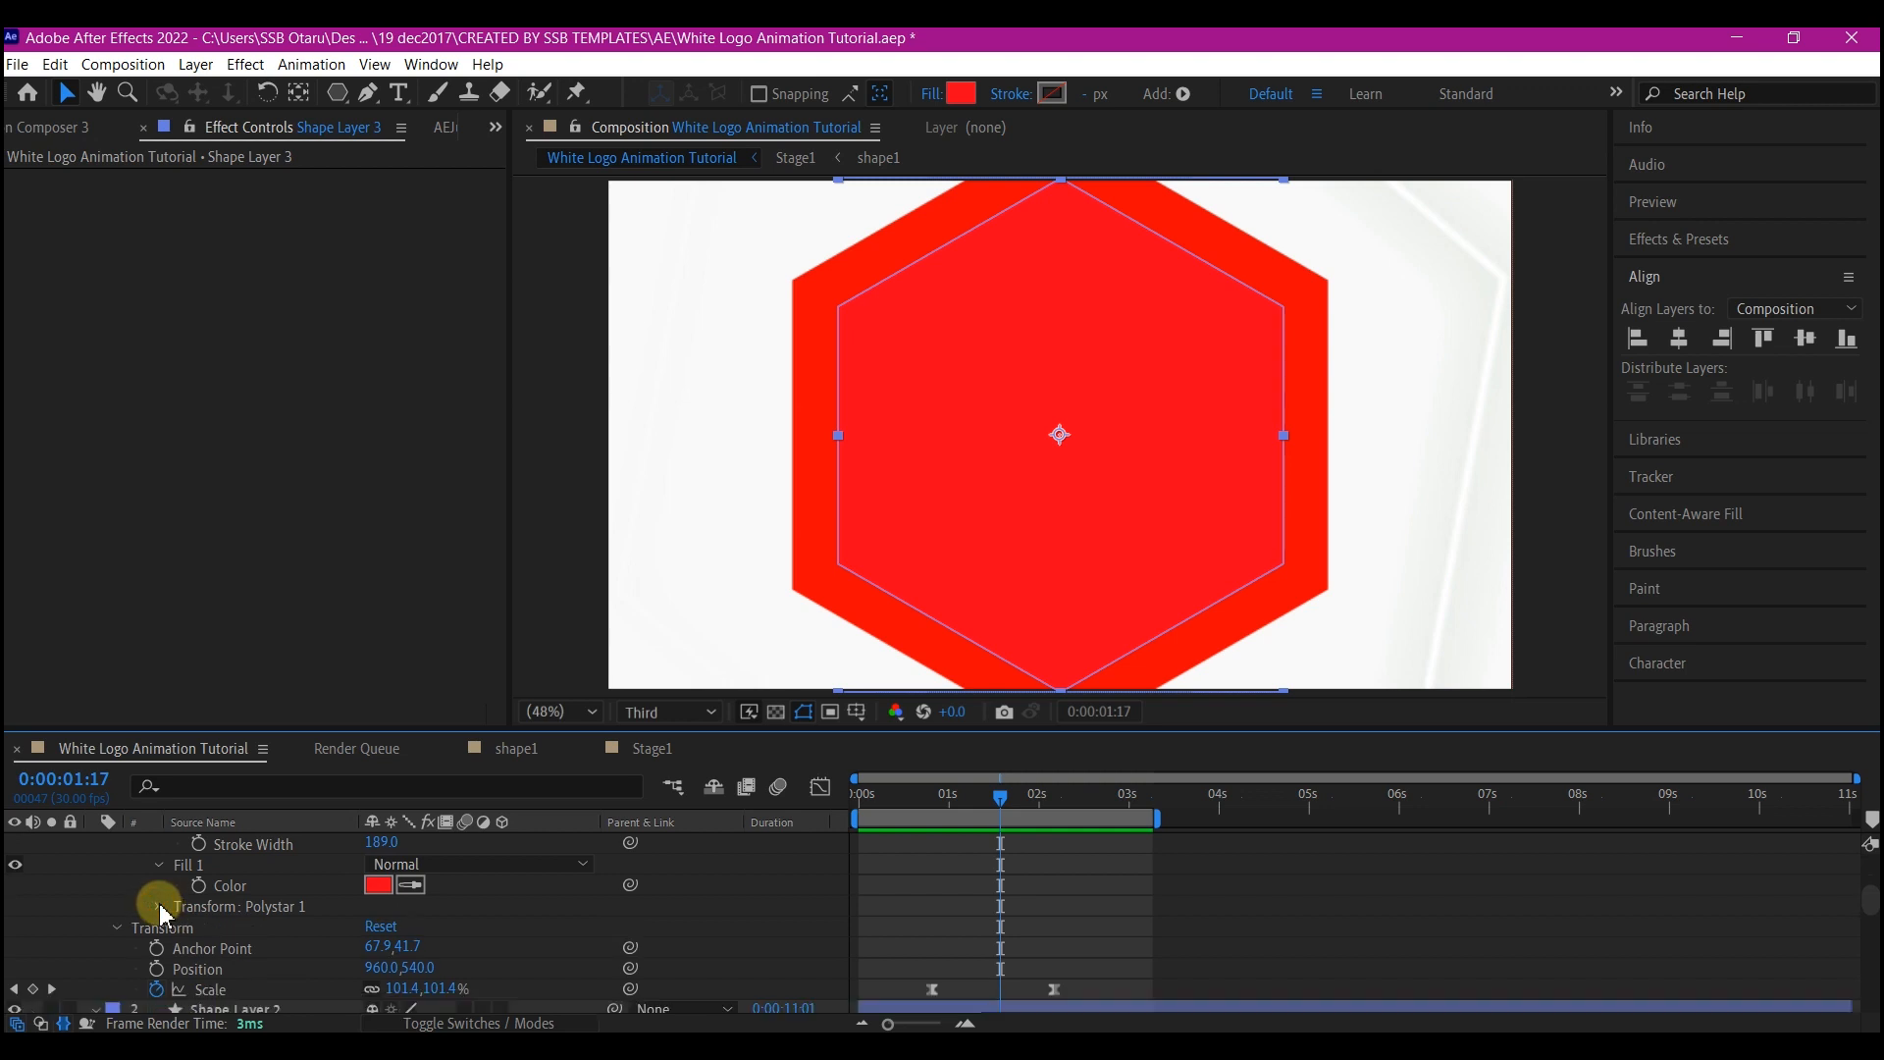
{"action": "left_click", "coordinate": [159, 906]}
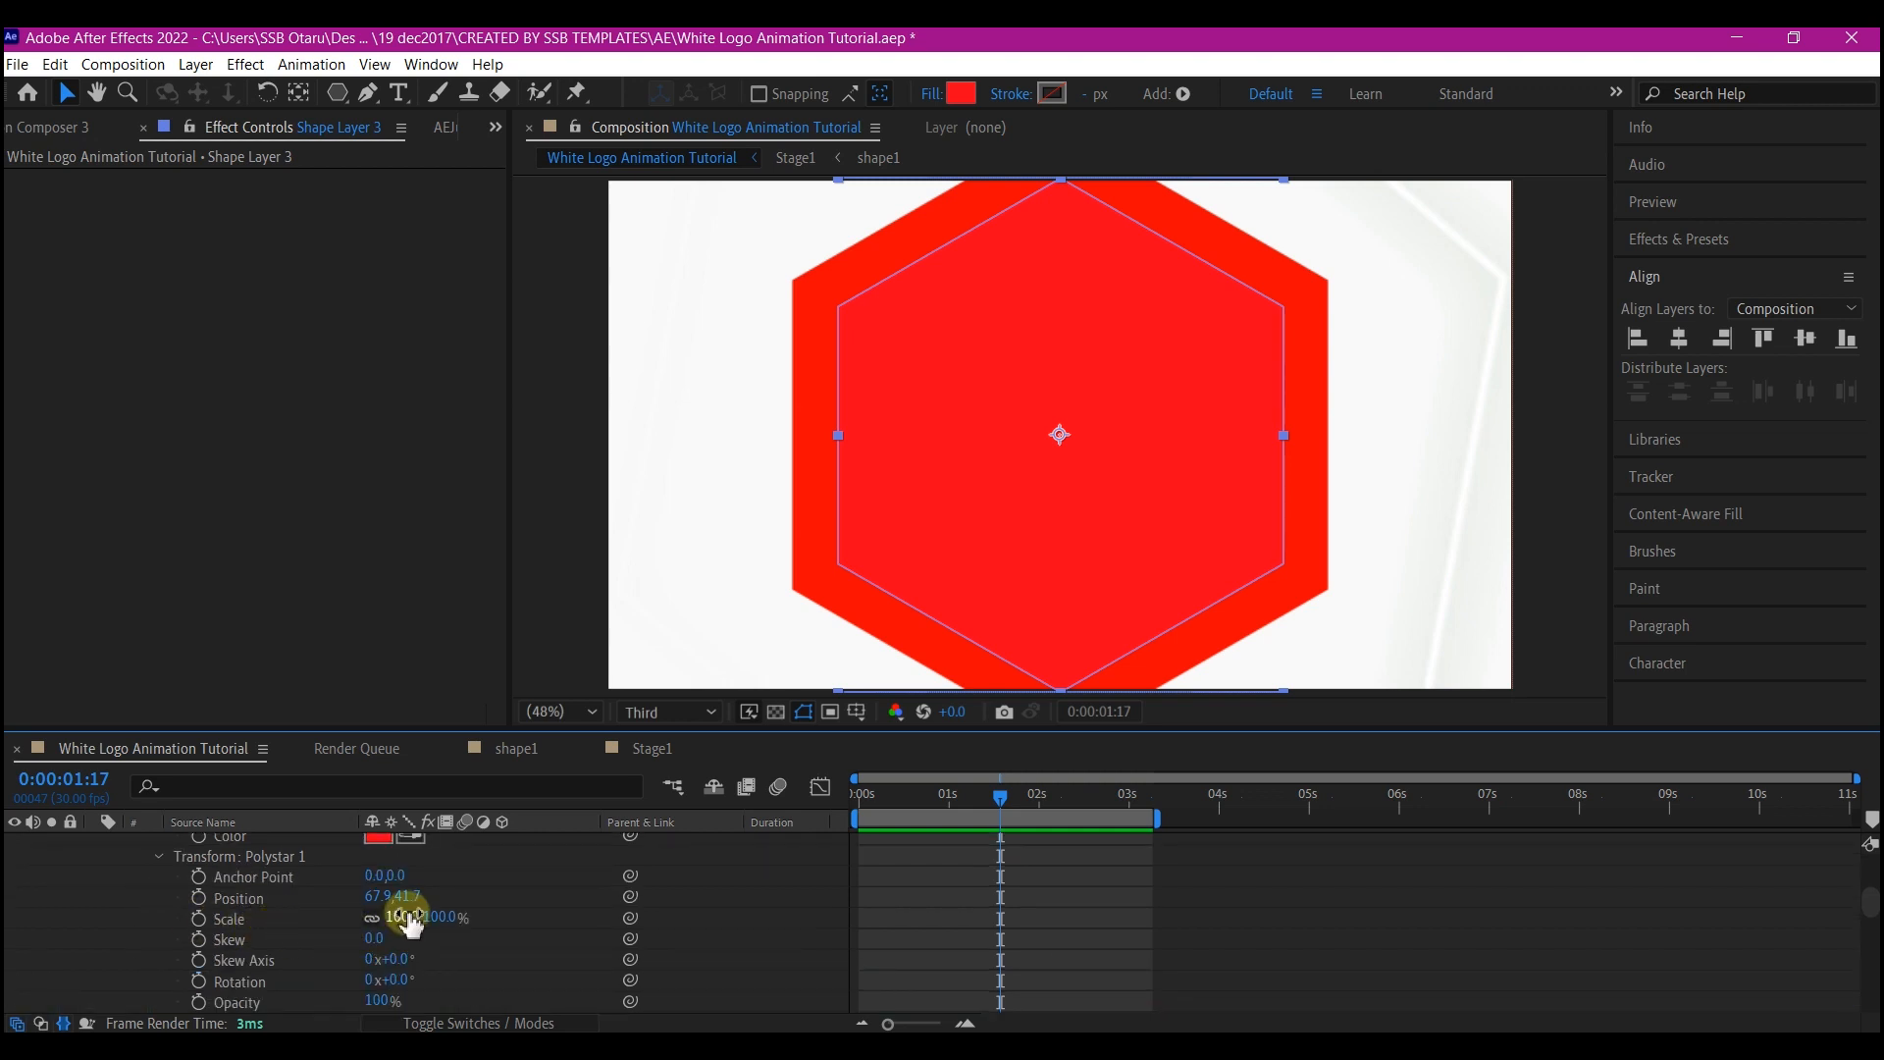
{"action": "left_click_drag", "start_coordinate": [407, 924], "coordinate": [350, 928]}
Stagger the start times of Shape Layer 2 and Shape Layer 3 slightly after Shape Layer 1 in the timeline.
{"action": "key", "text": "u"}
{"action": "left_click_drag", "start_coordinate": [862, 792], "coordinate": [1048, 814]}
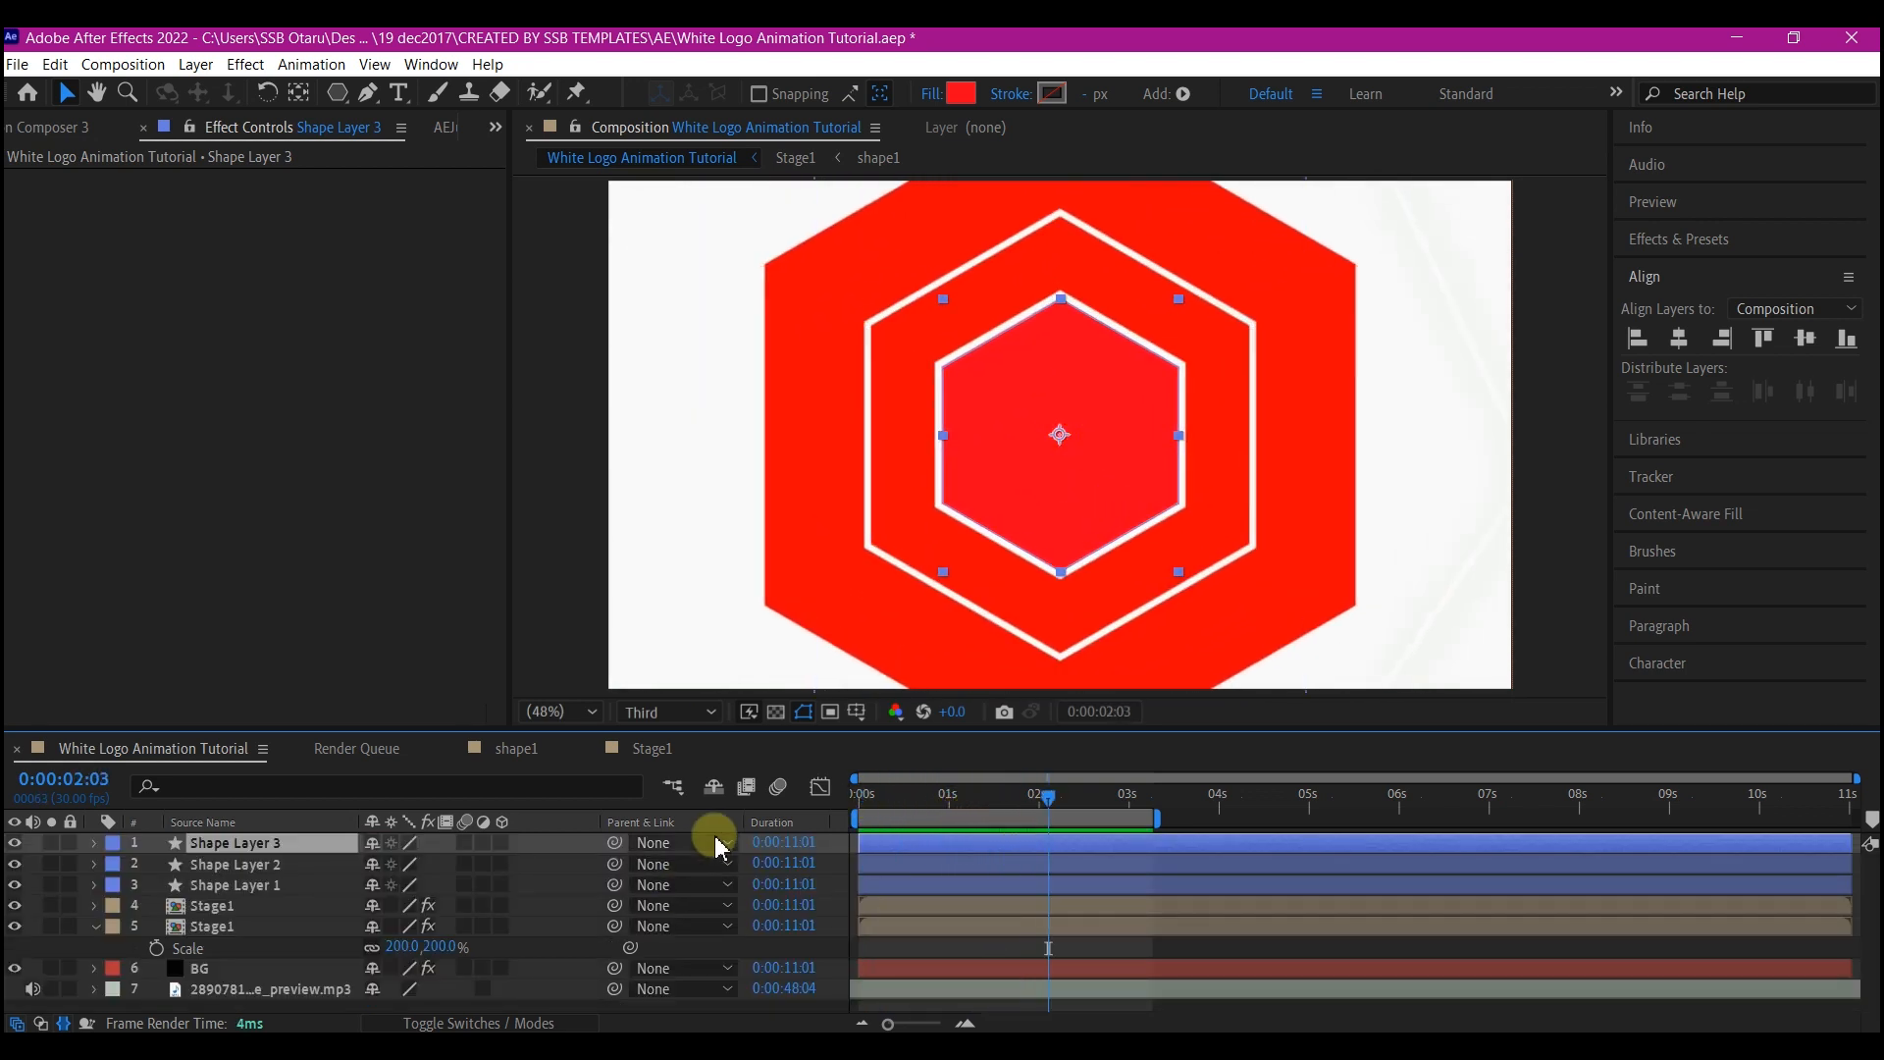
{"action": "left_click_drag", "start_coordinate": [899, 847], "coordinate": [1057, 852]}
Duplicate Shape Layer 3 and delete the first Scale keyframe, at 0:00:01:10, from the copy.
{"action": "key", "text": "ctrl+d"}
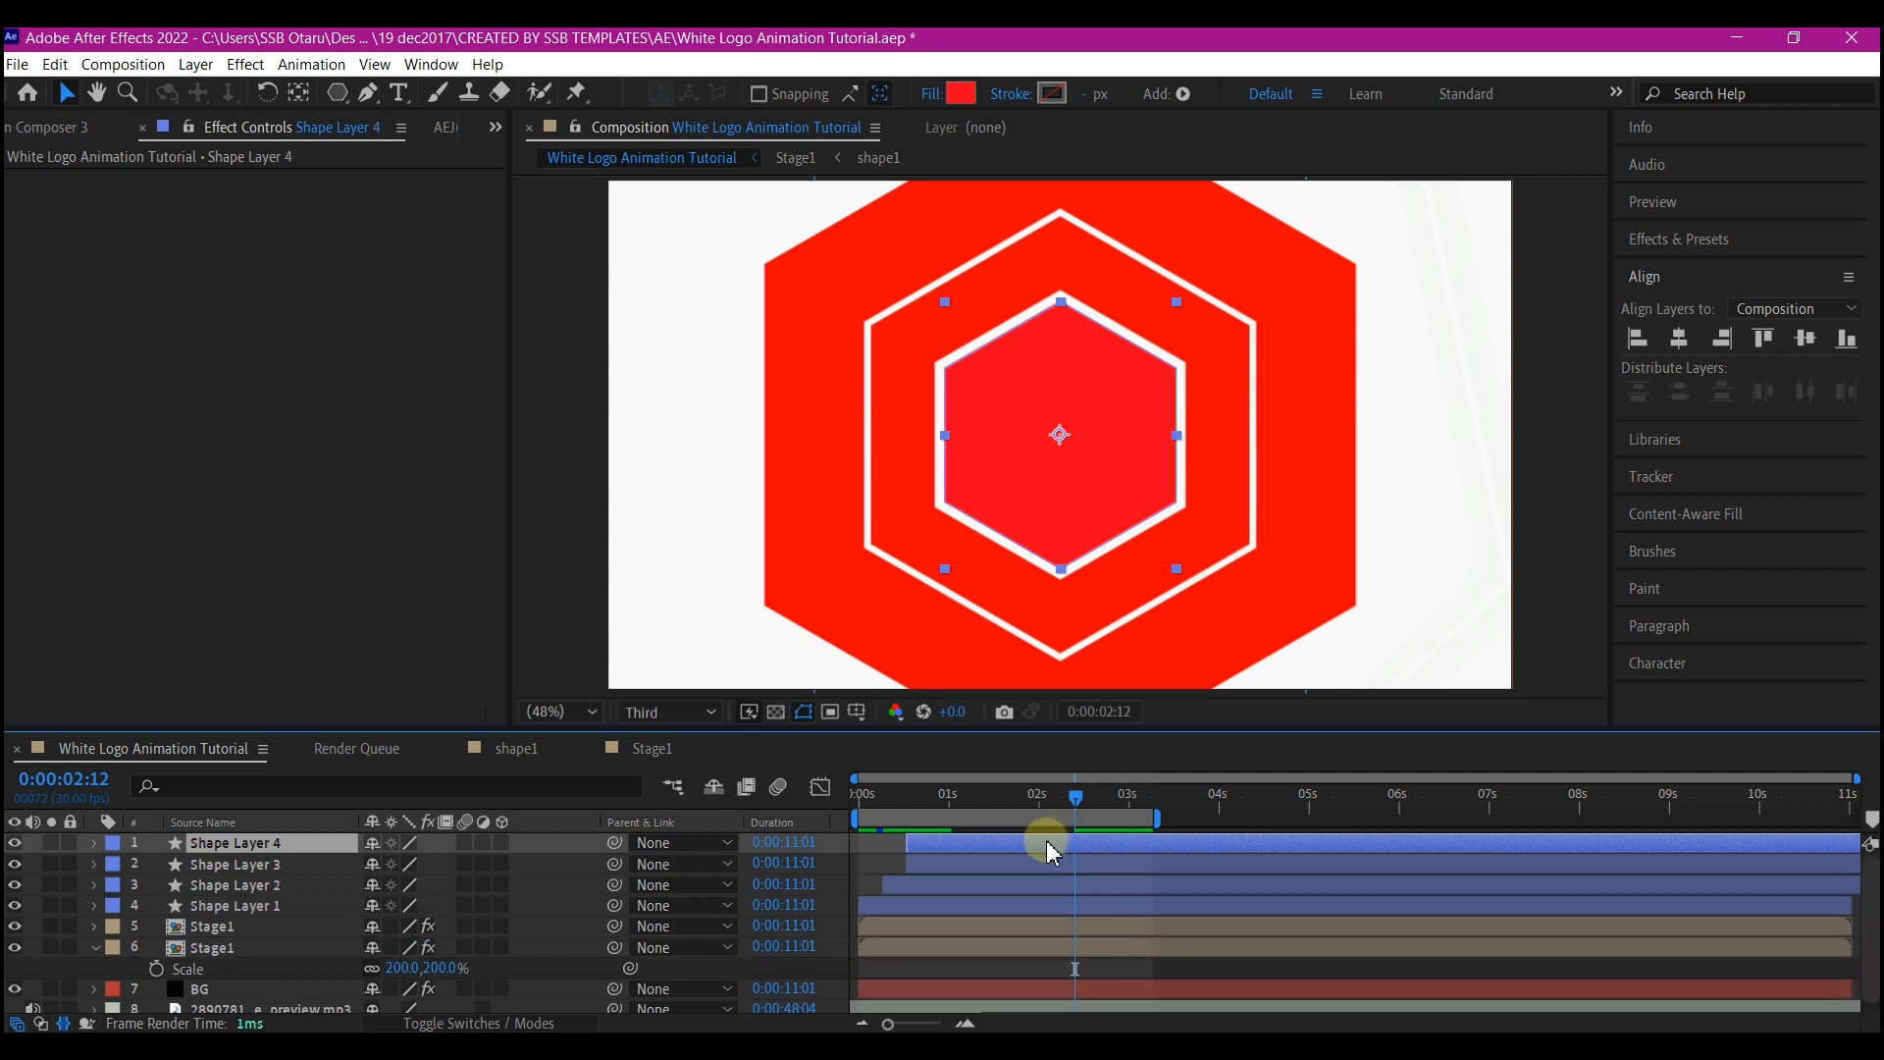
{"action": "key", "text": "s"}
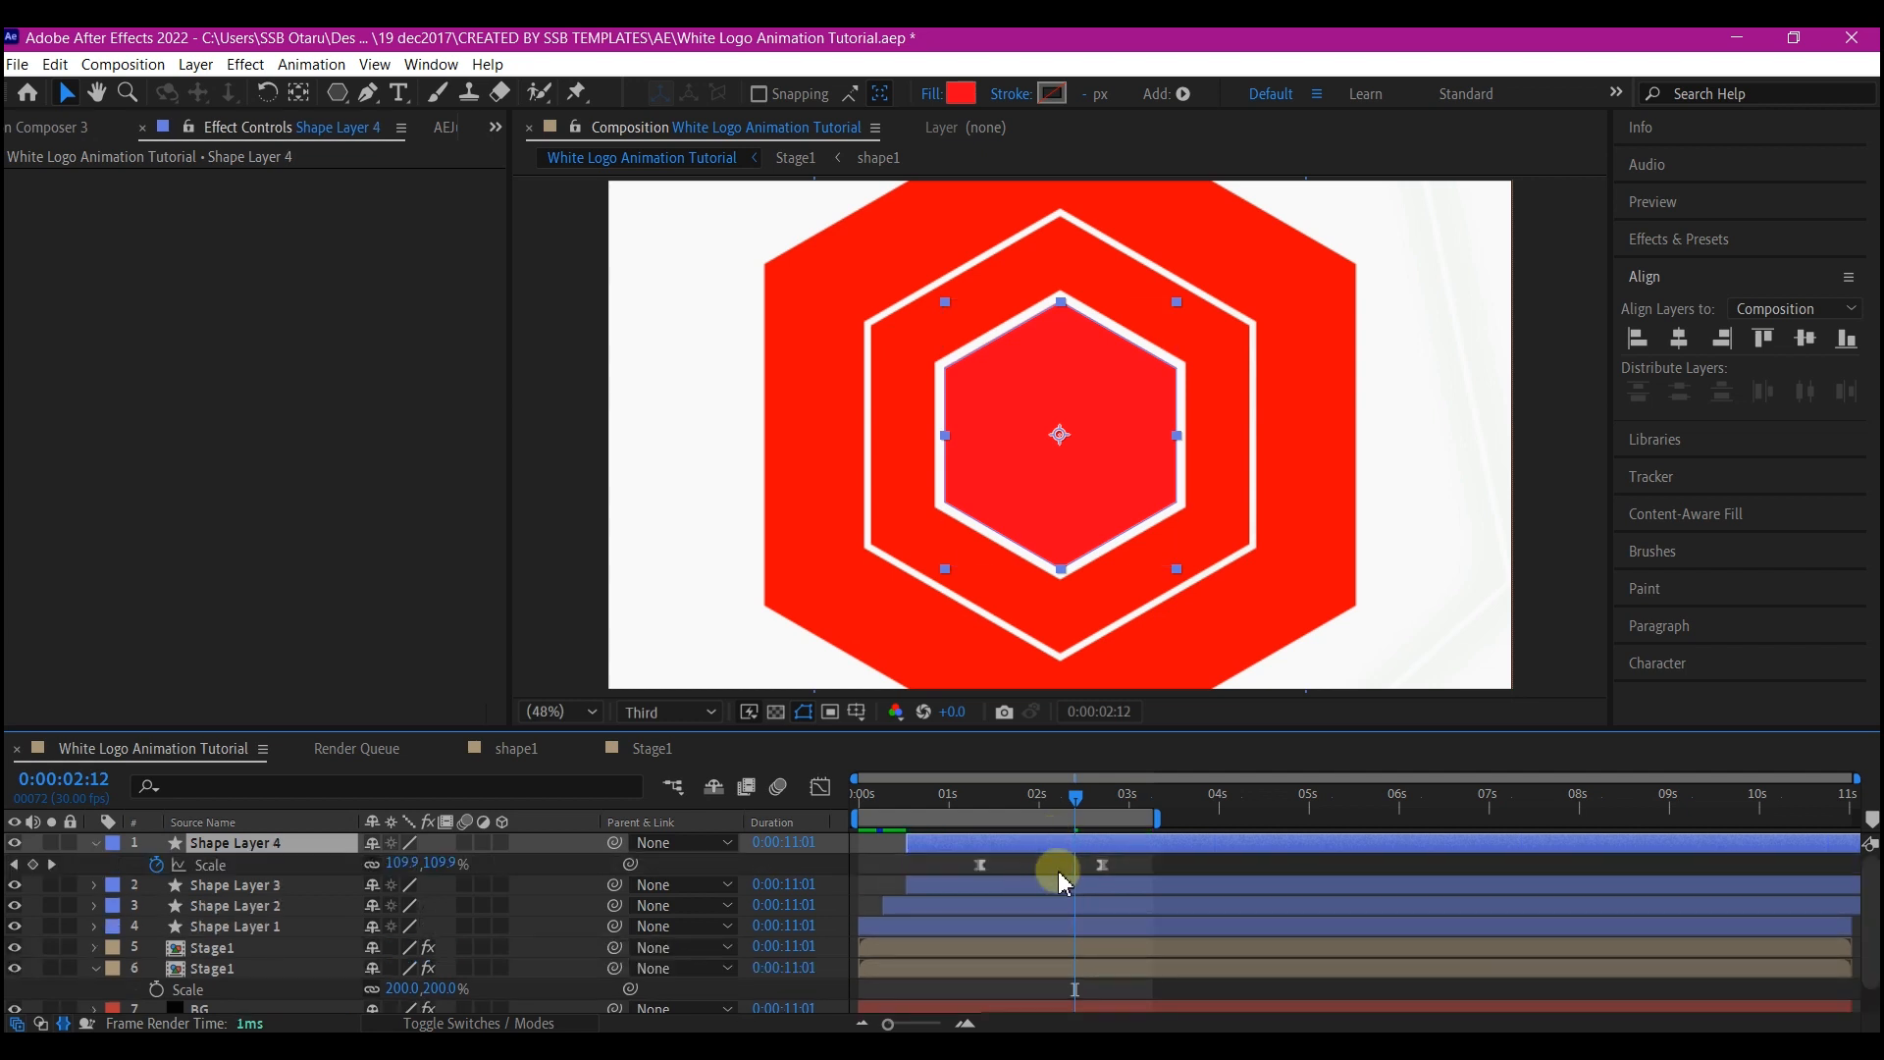
{"action": "left_click_drag", "start_coordinate": [1070, 886], "coordinate": [958, 881]}
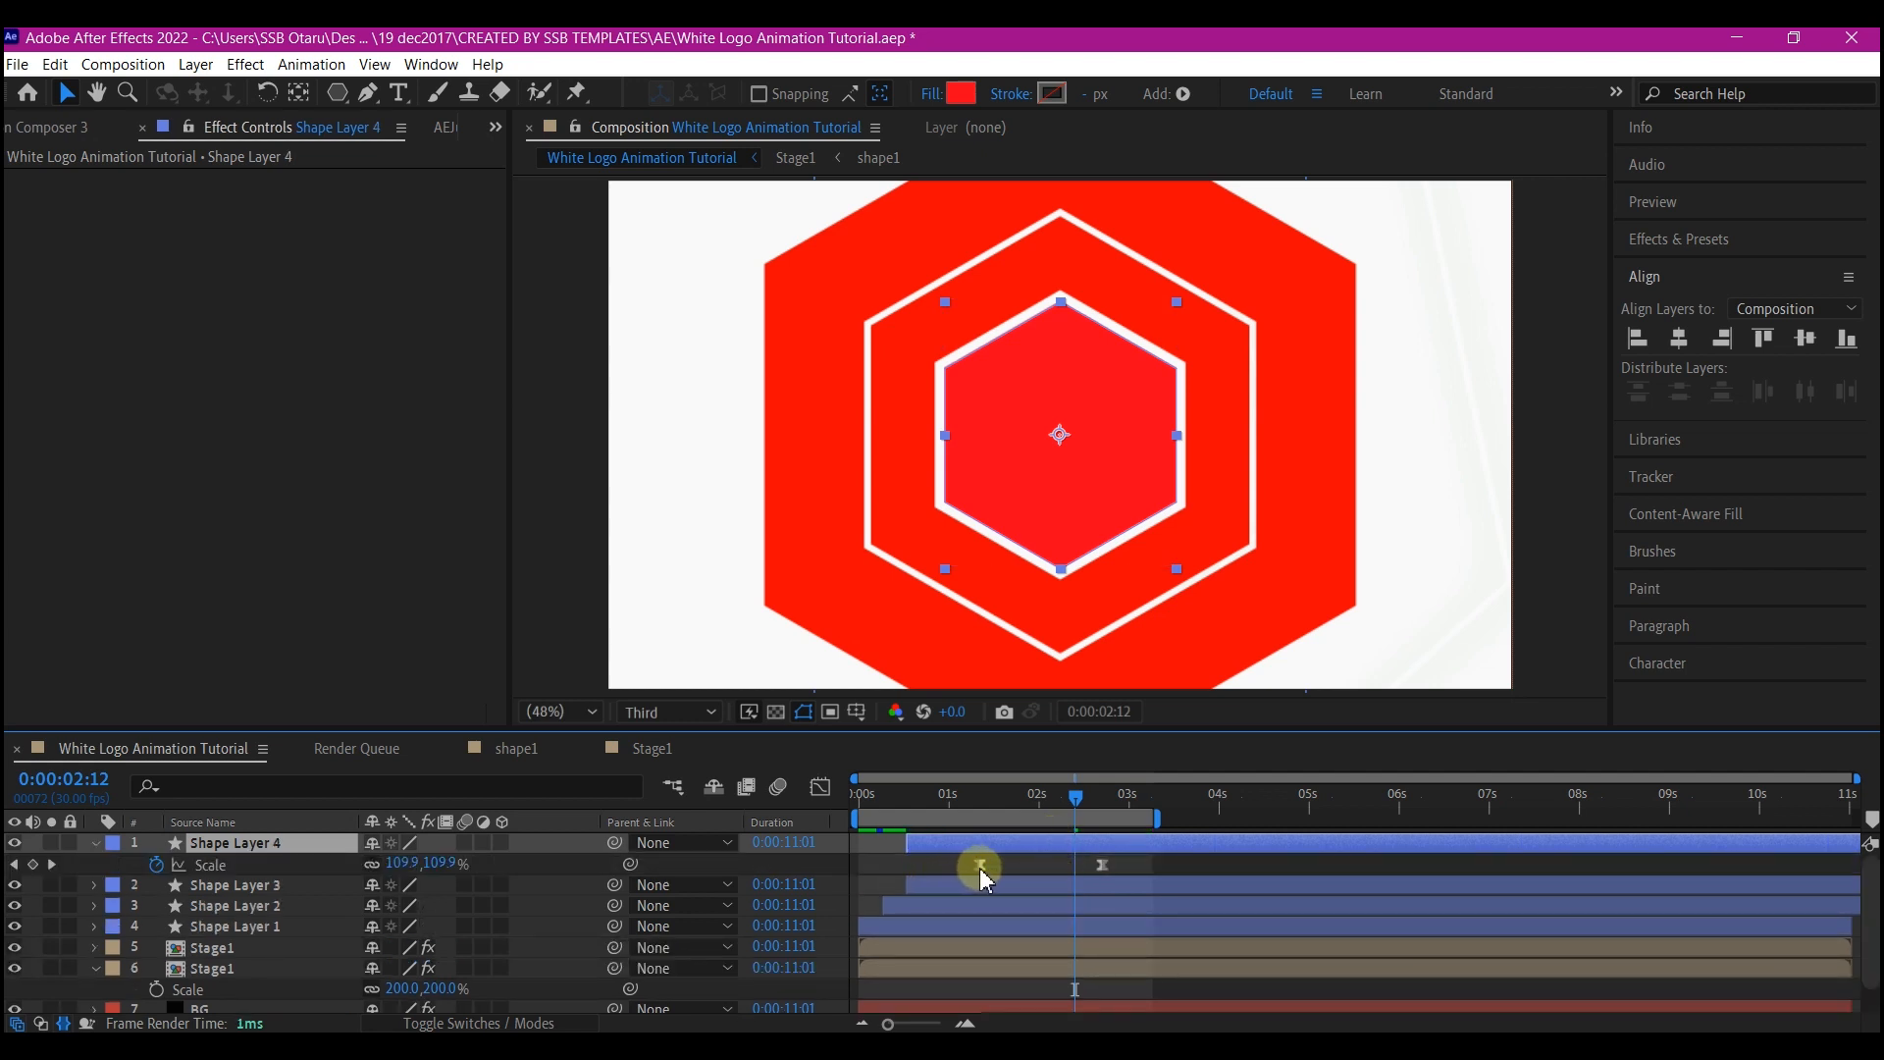
{"action": "left_click", "coordinate": [982, 871]}
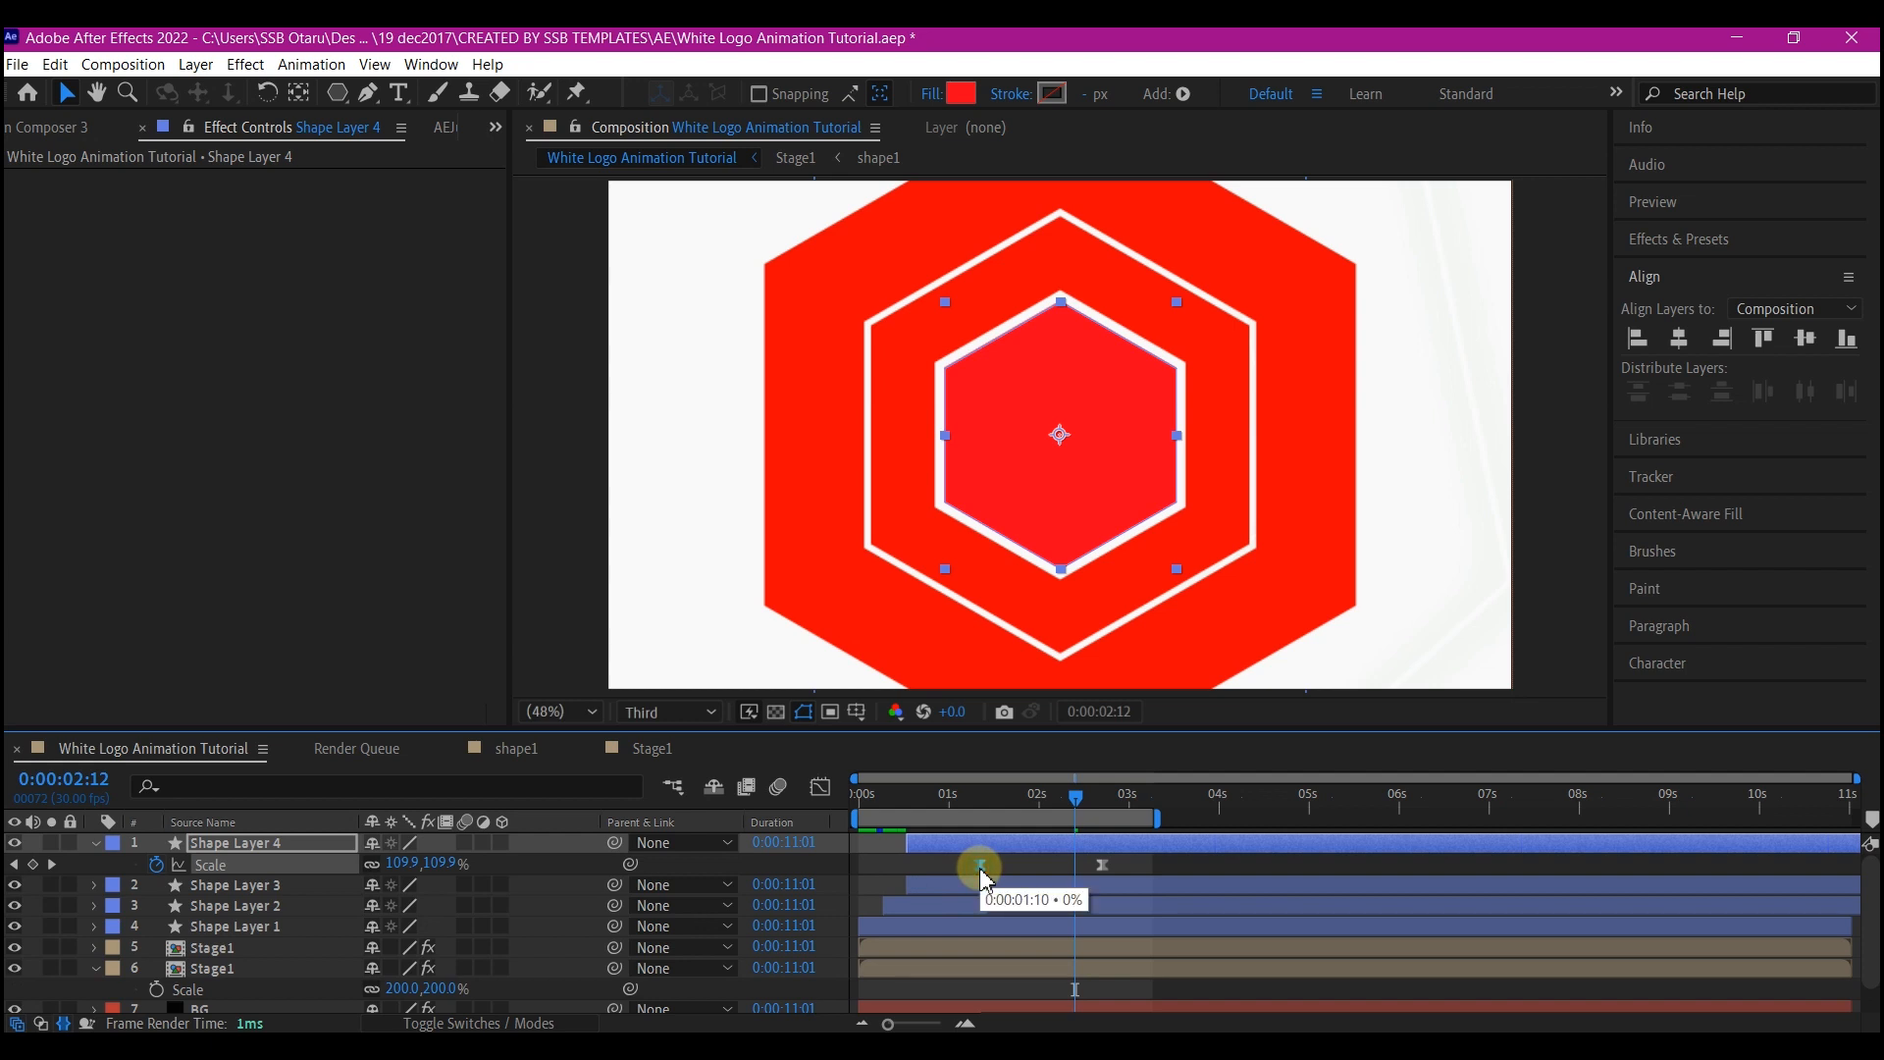
{"action": "key", "text": "Delete"}
Parent Shape Layer 1, Shape Layer 2 and Shape Layer 3 to Shape Layer 4.
{"action": "left_click", "coordinate": [975, 885]}
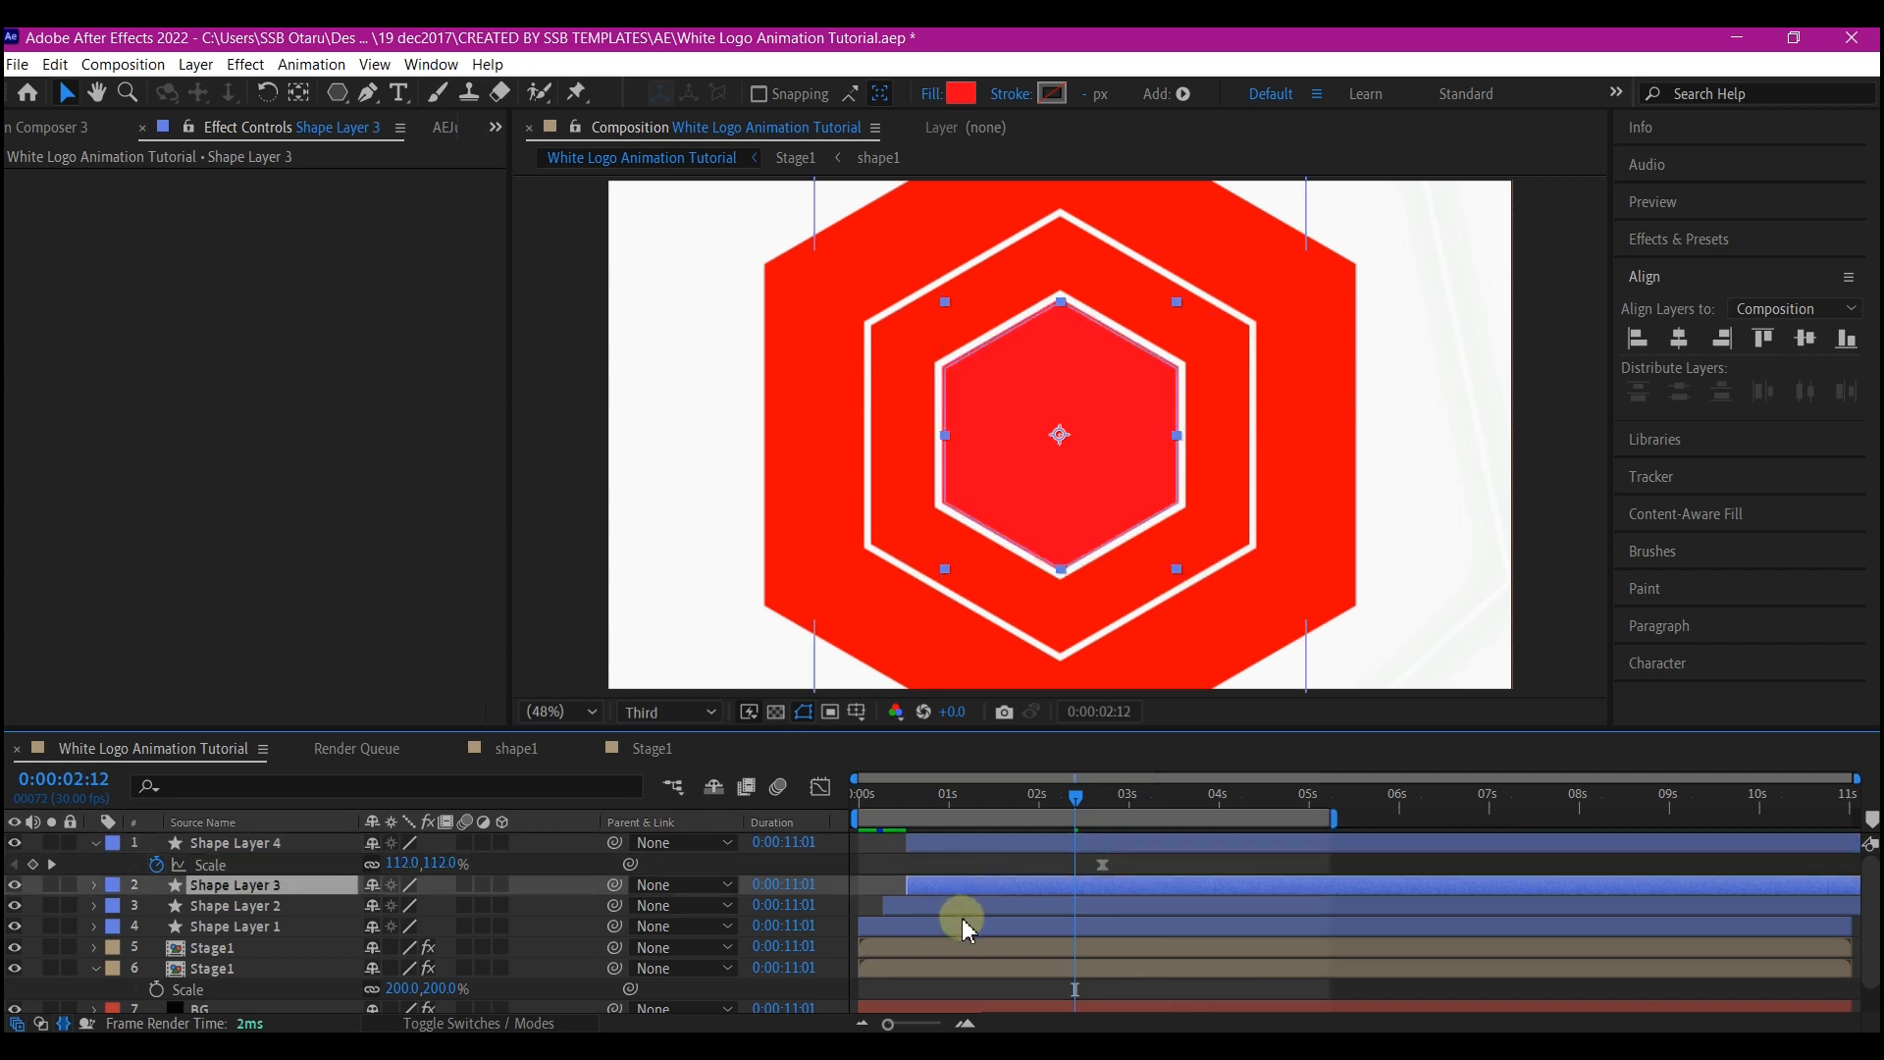
{"action": "left_click", "coordinate": [964, 927], "text": "ctrl"}
{"action": "left_click", "coordinate": [963, 904], "text": "ctrl"}
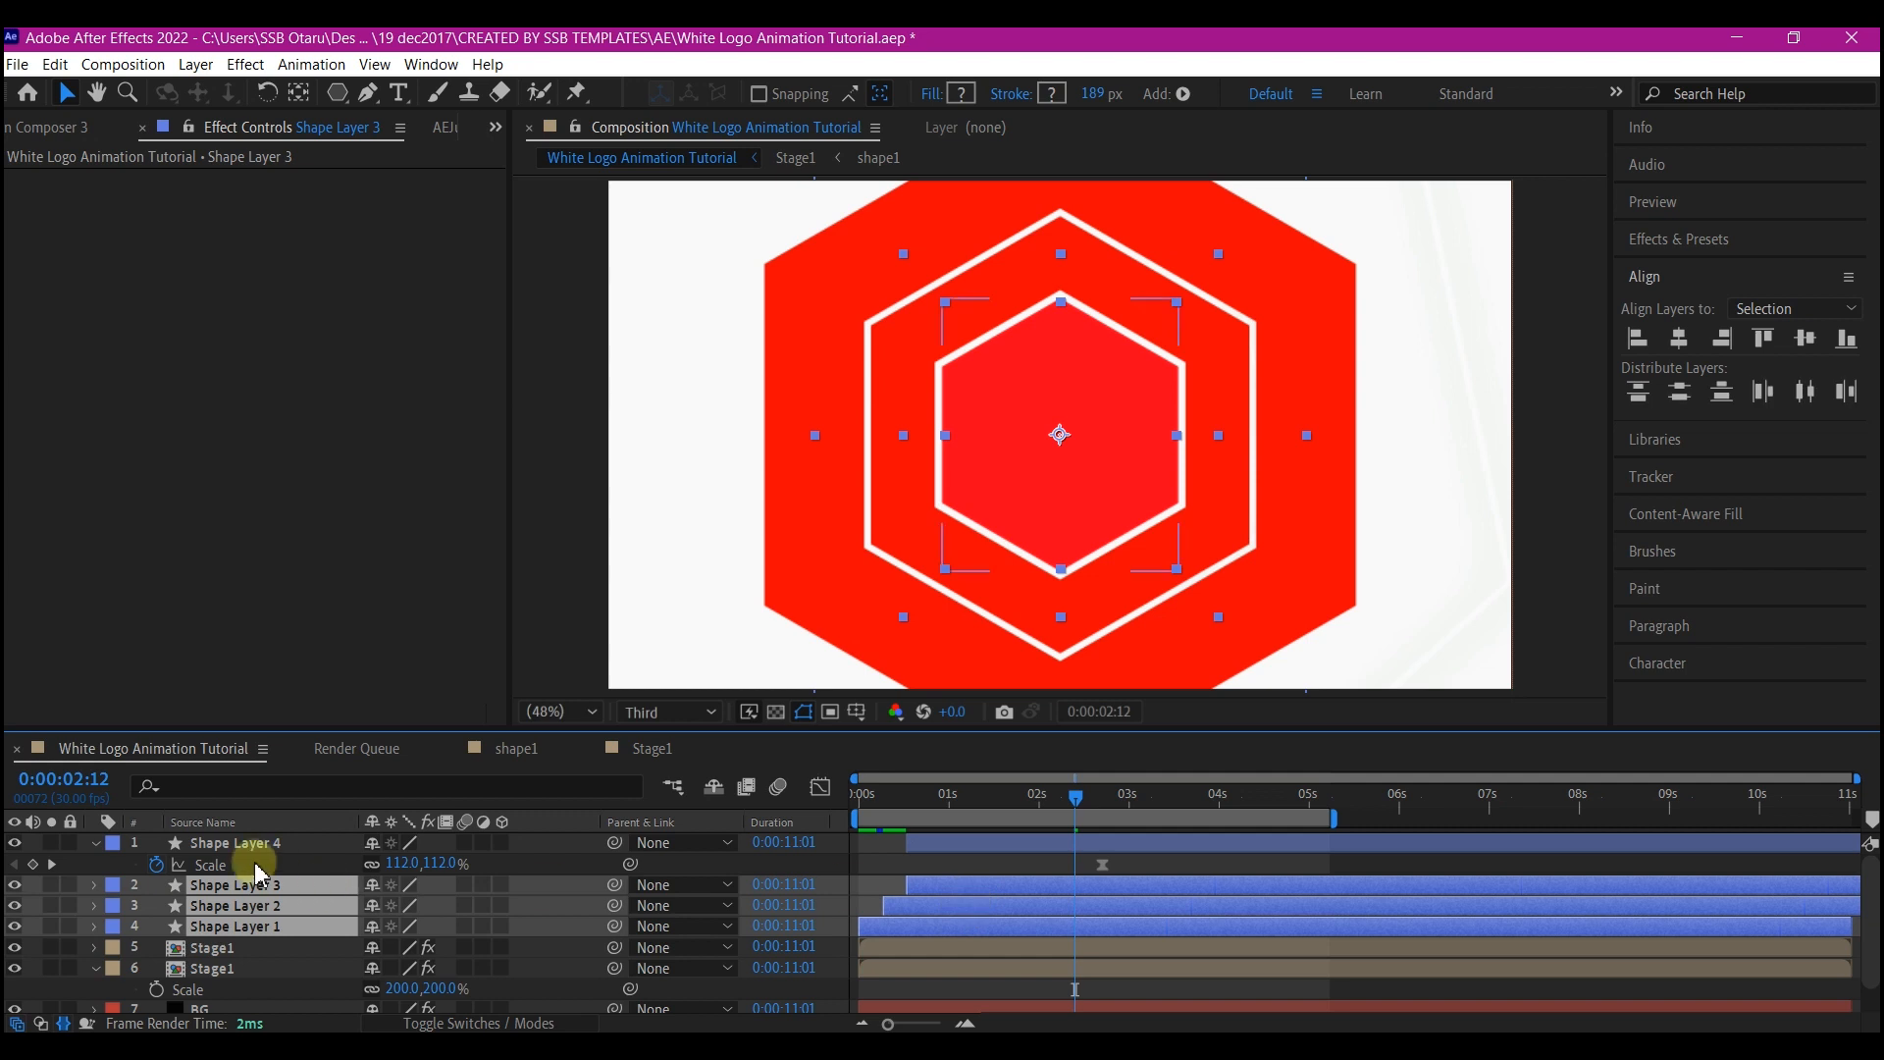
{"action": "left_click_drag", "start_coordinate": [616, 885], "coordinate": [248, 855]}
Change the fill color of Shape Layer 4 to near-black, 050101.
{"action": "left_click", "coordinate": [1110, 845]}
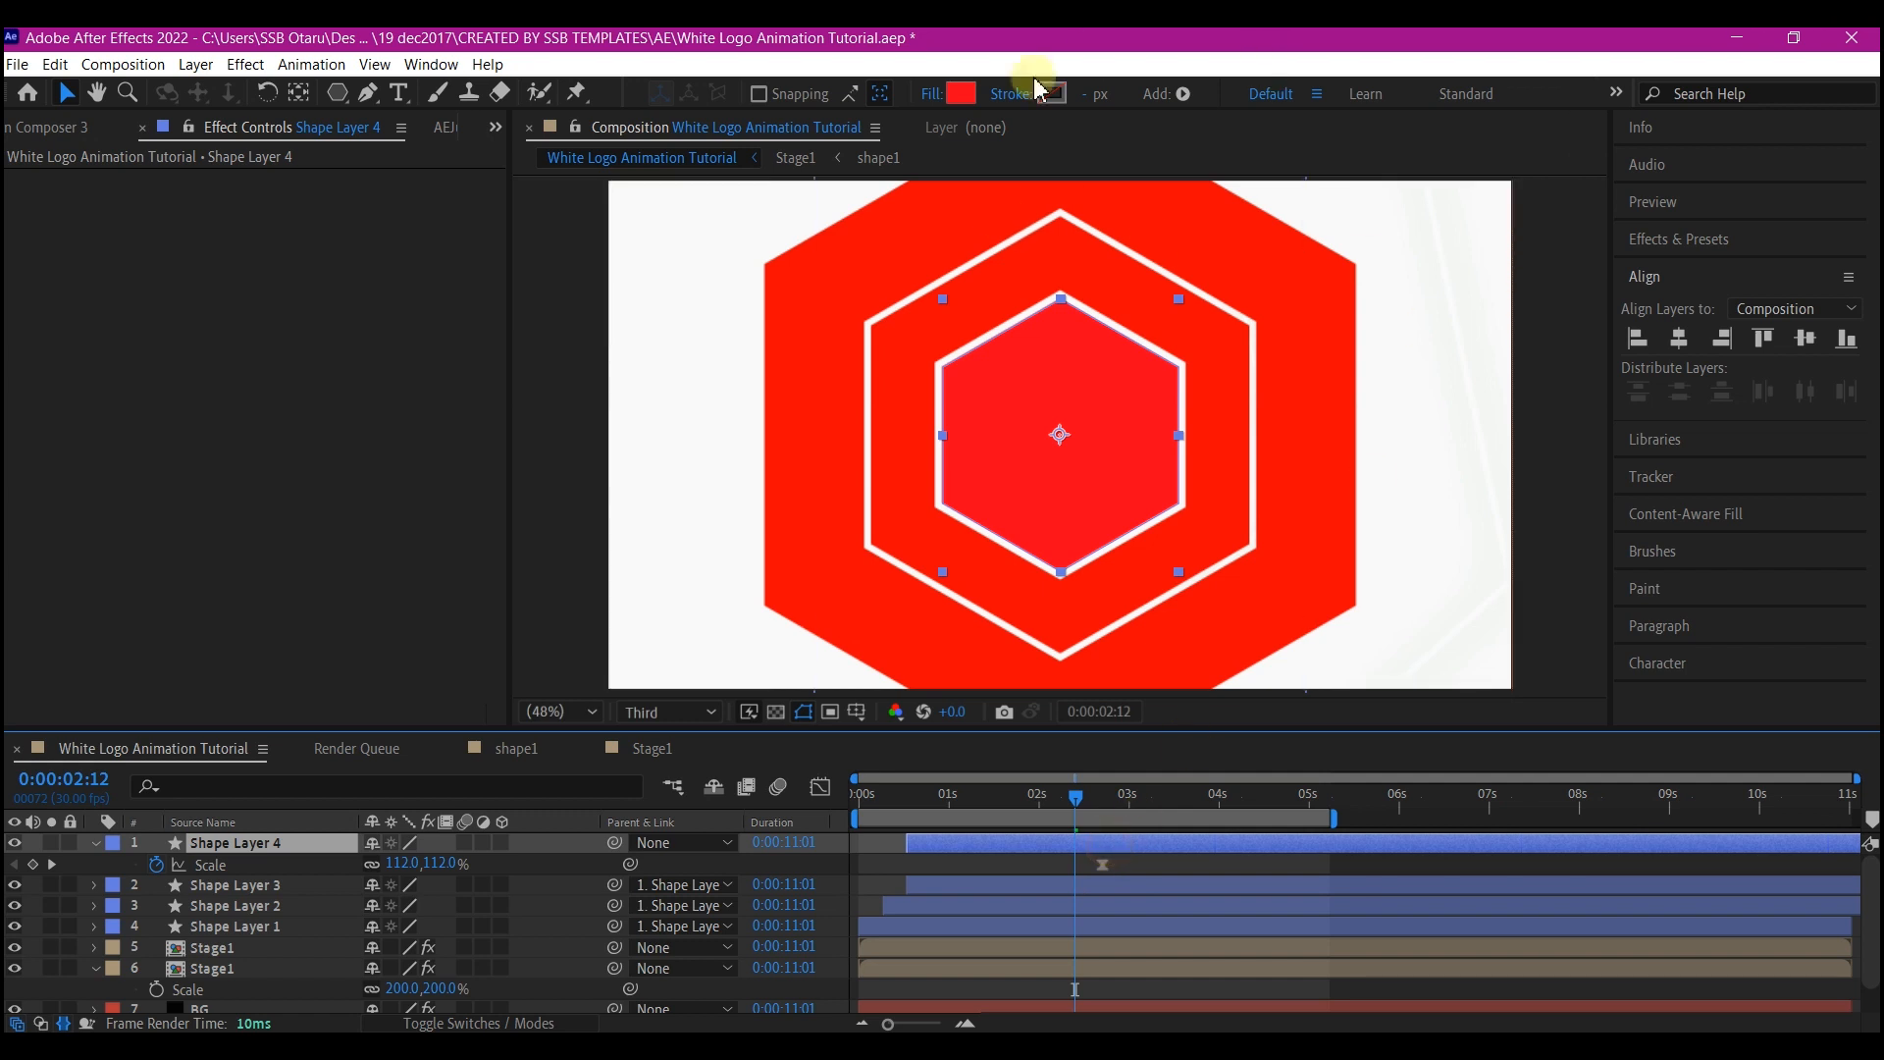
{"action": "left_click", "coordinate": [964, 93]}
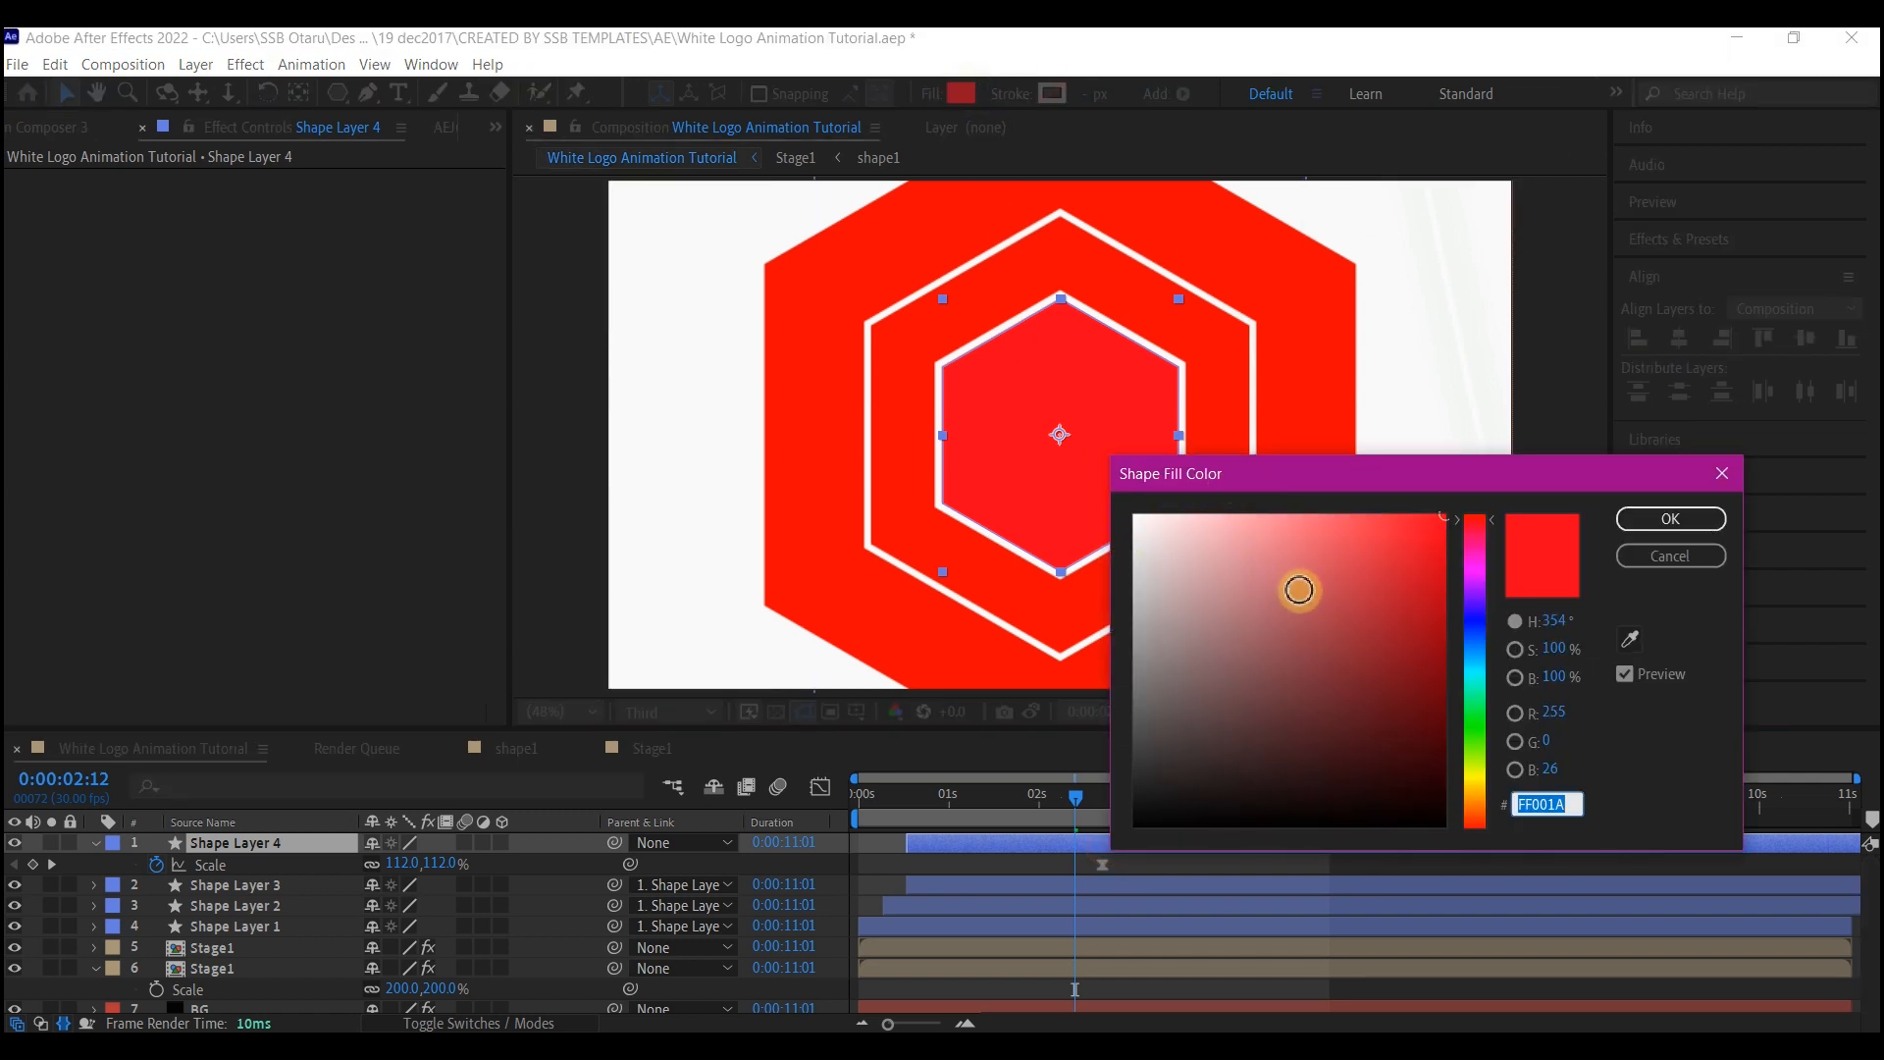
{"action": "left_click", "coordinate": [1391, 814]}
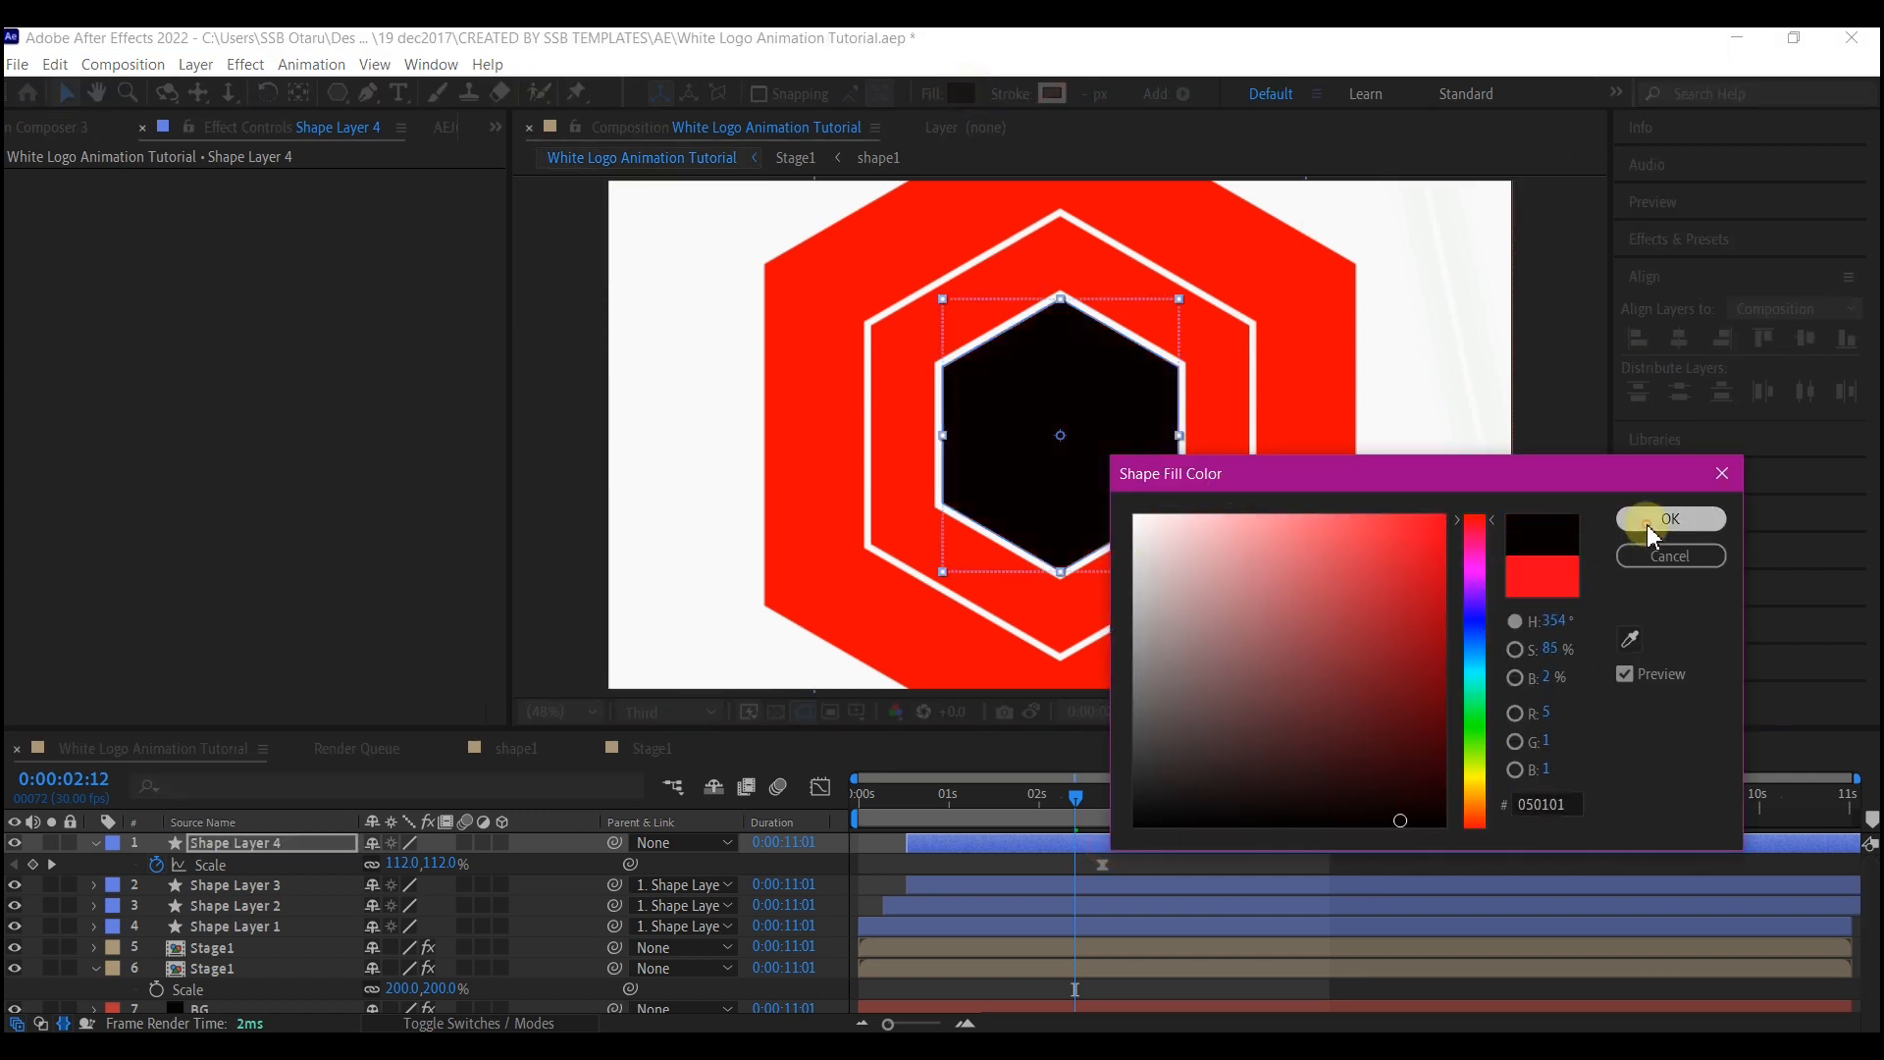
{"action": "left_click", "coordinate": [1668, 518]}
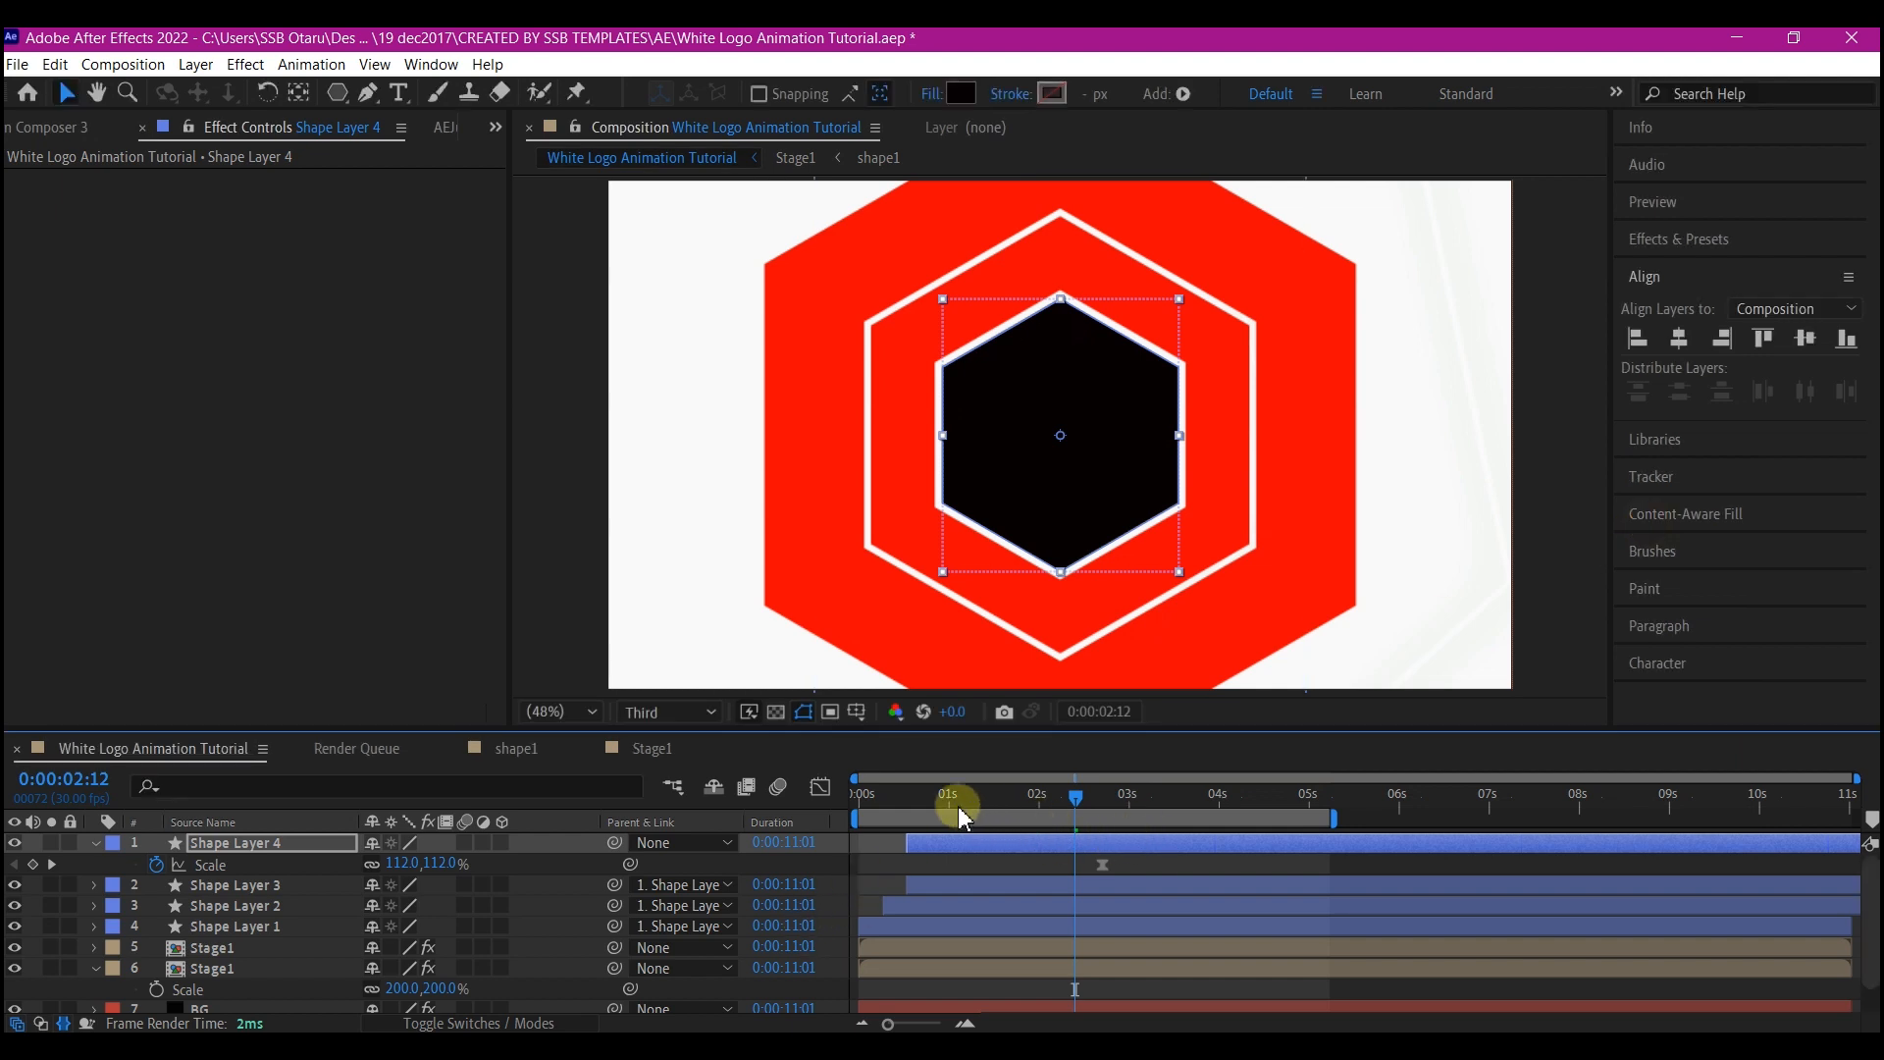
Move Shape Layer 4's Scale keyframe to 0:00:01:15.
{"action": "left_click_drag", "start_coordinate": [910, 810], "coordinate": [997, 869]}
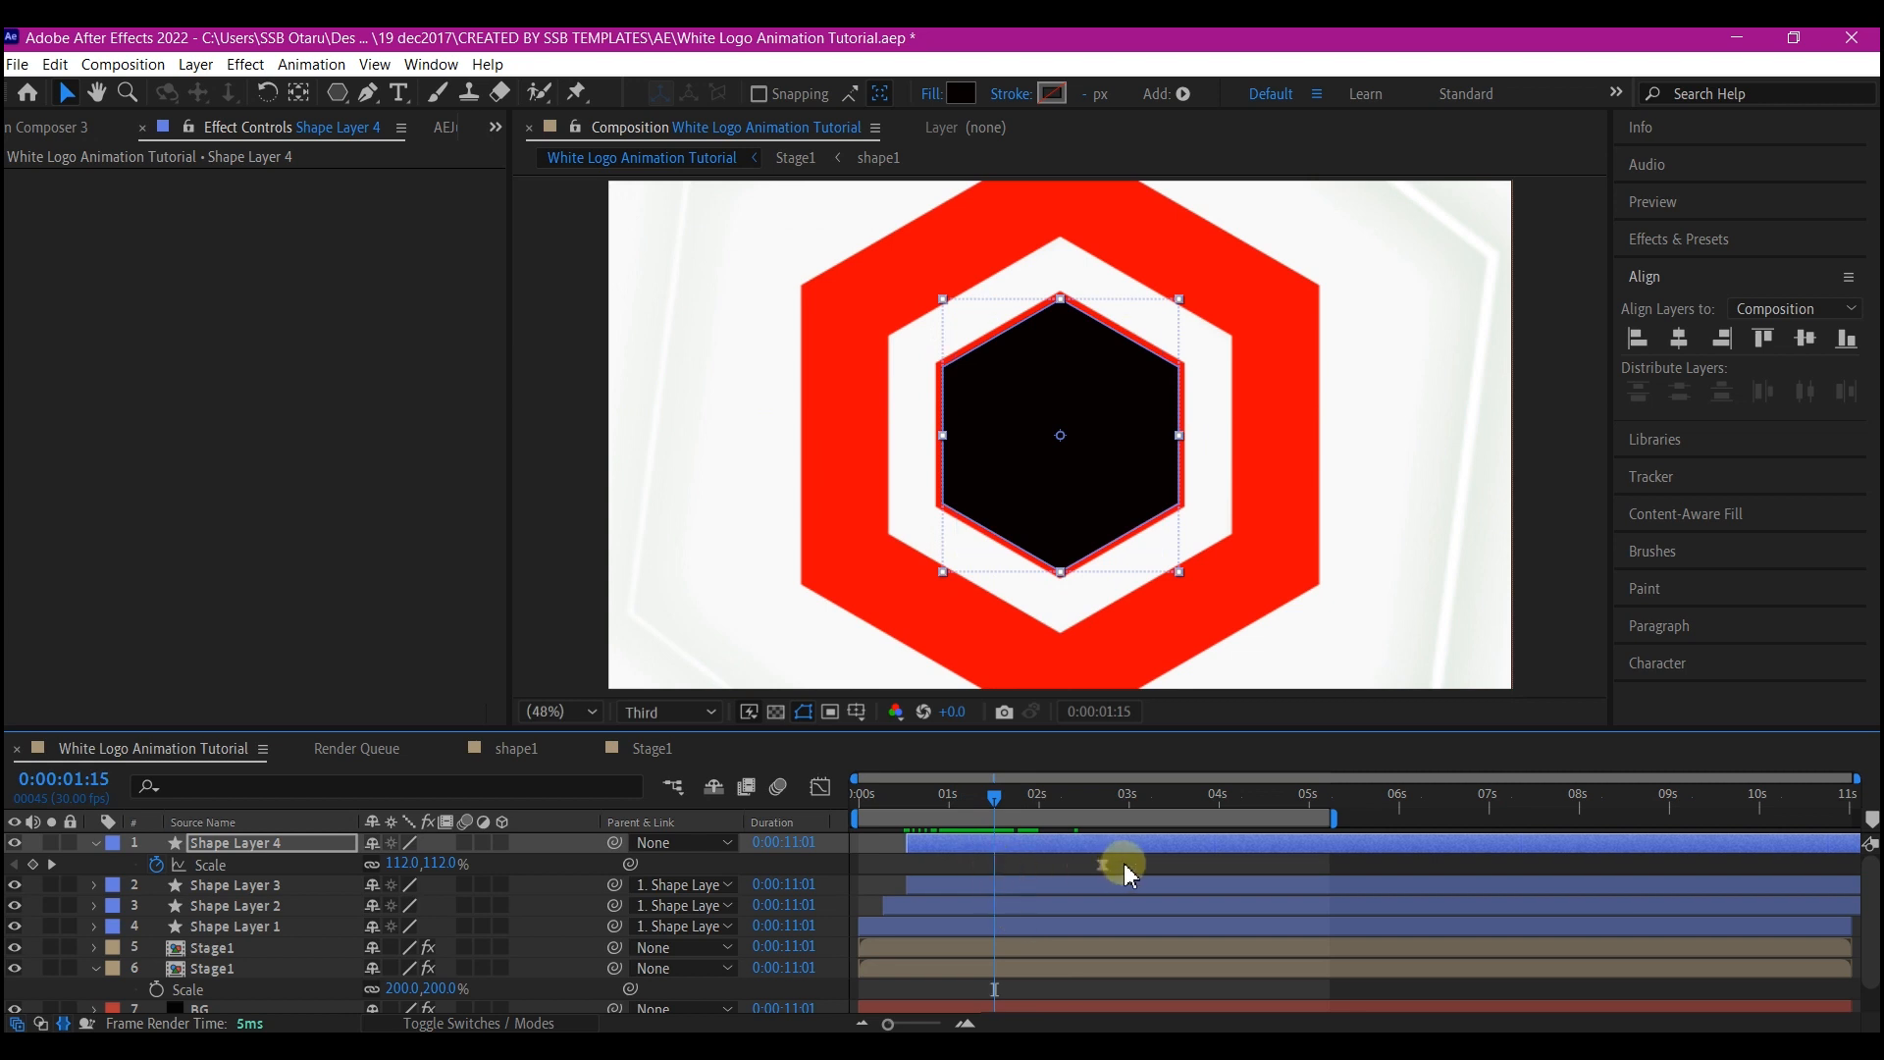
{"action": "left_click_drag", "start_coordinate": [1106, 873], "coordinate": [1005, 873]}
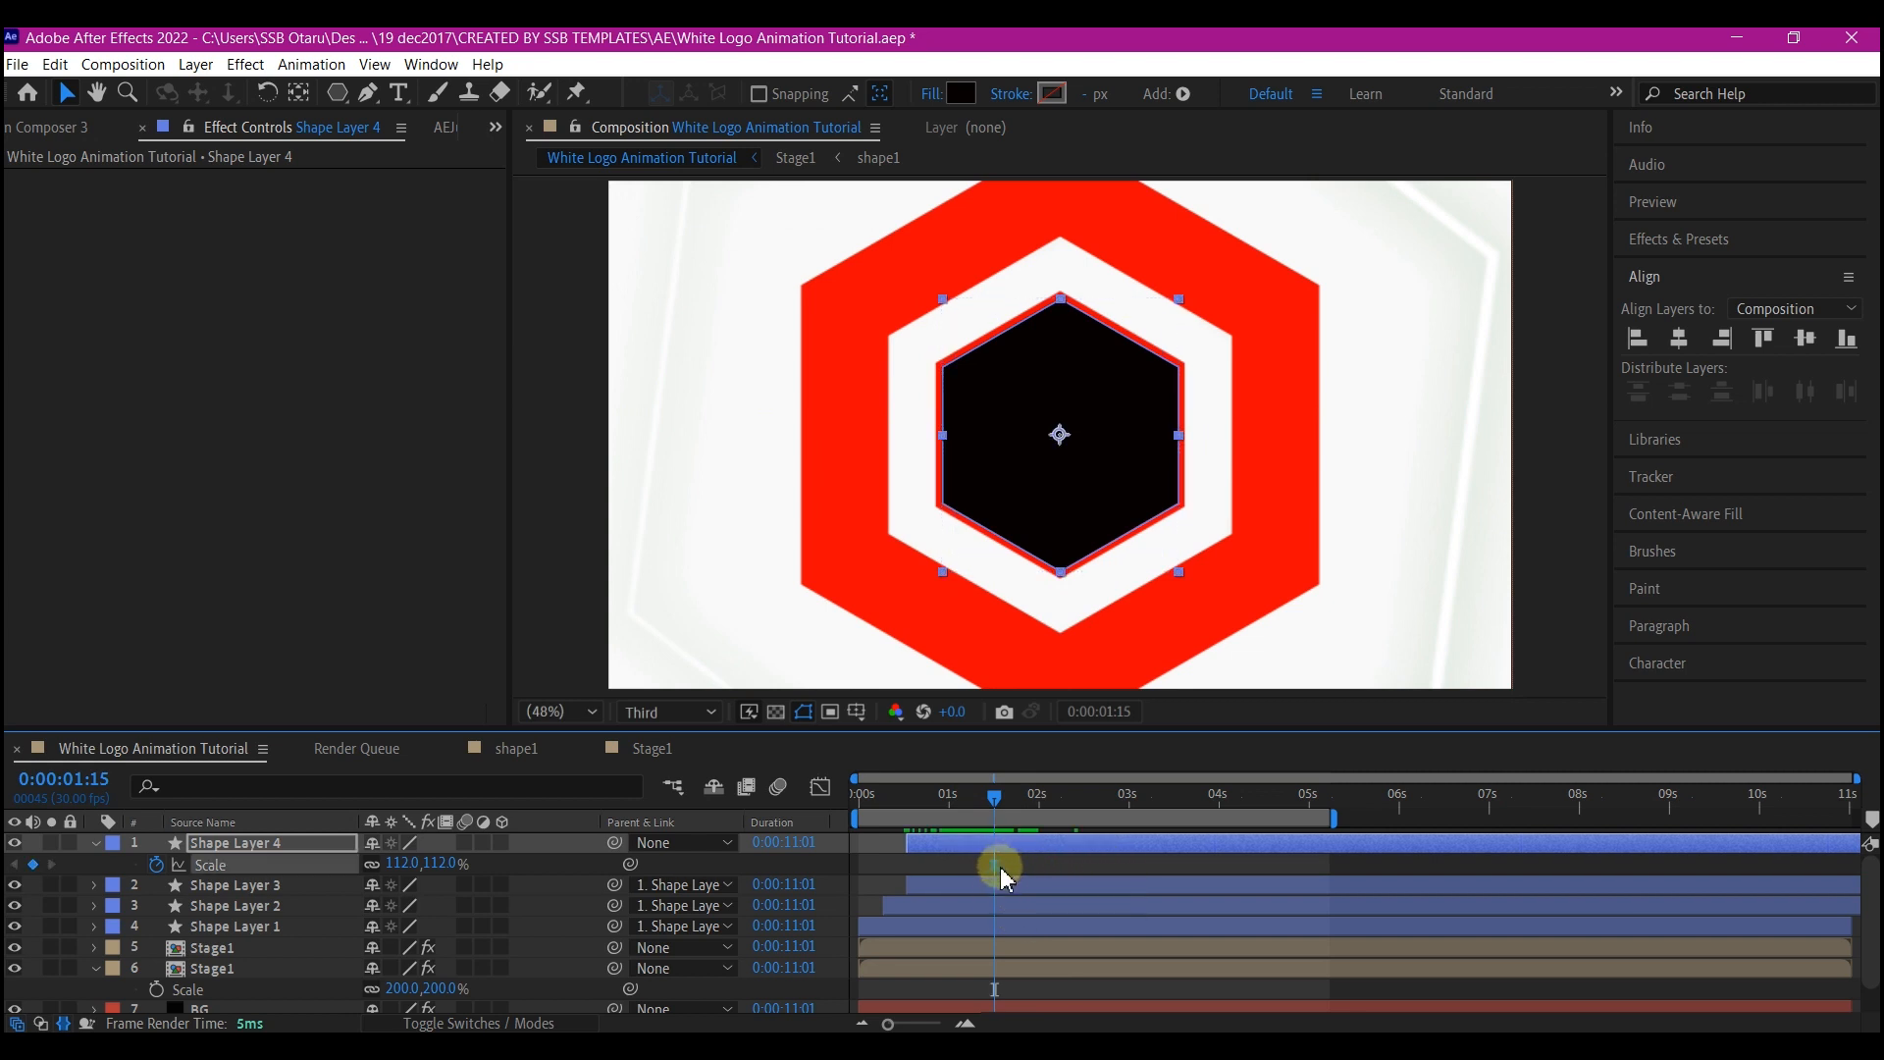
{"action": "mouse_move", "coordinate": [999, 878]}
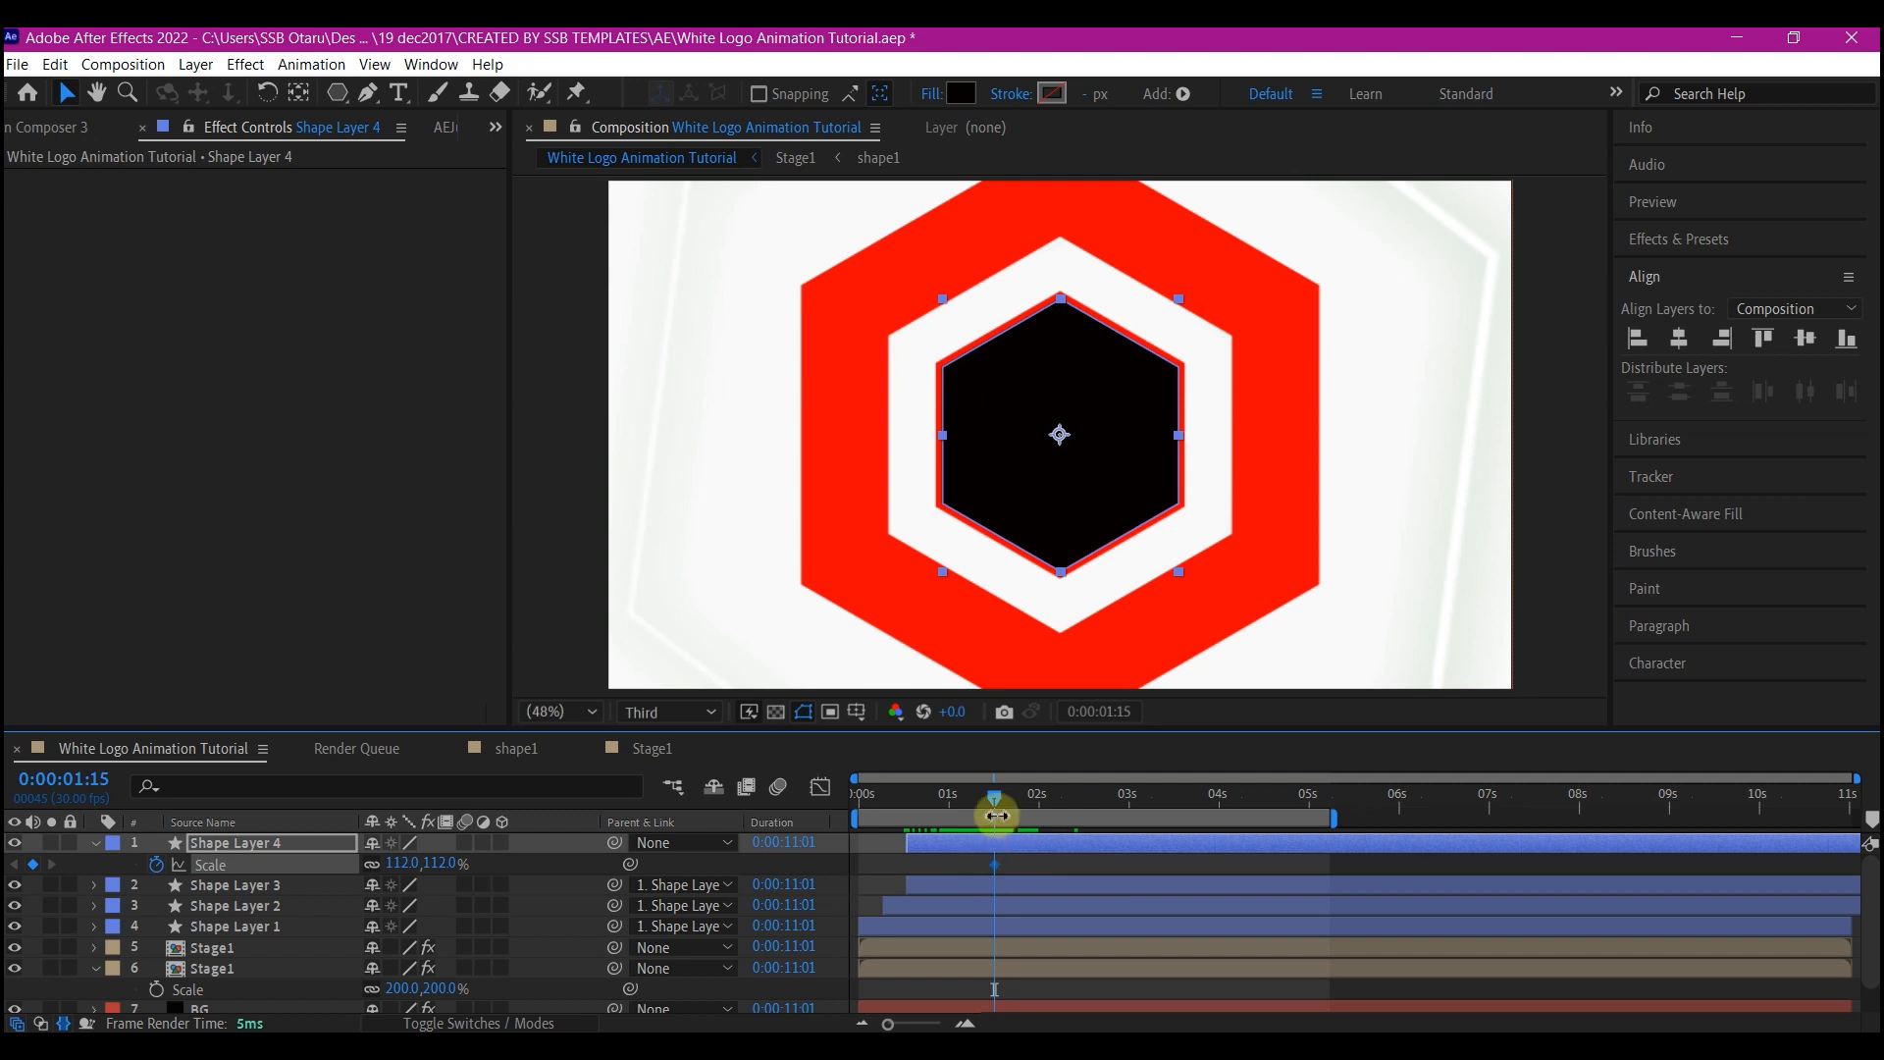
Keyframe Shape Layer 4's Scale at 454% at 0:00:03:08 and trim the layer's start to just after 2 seconds.
{"action": "left_click_drag", "start_coordinate": [996, 801], "coordinate": [1094, 829]}
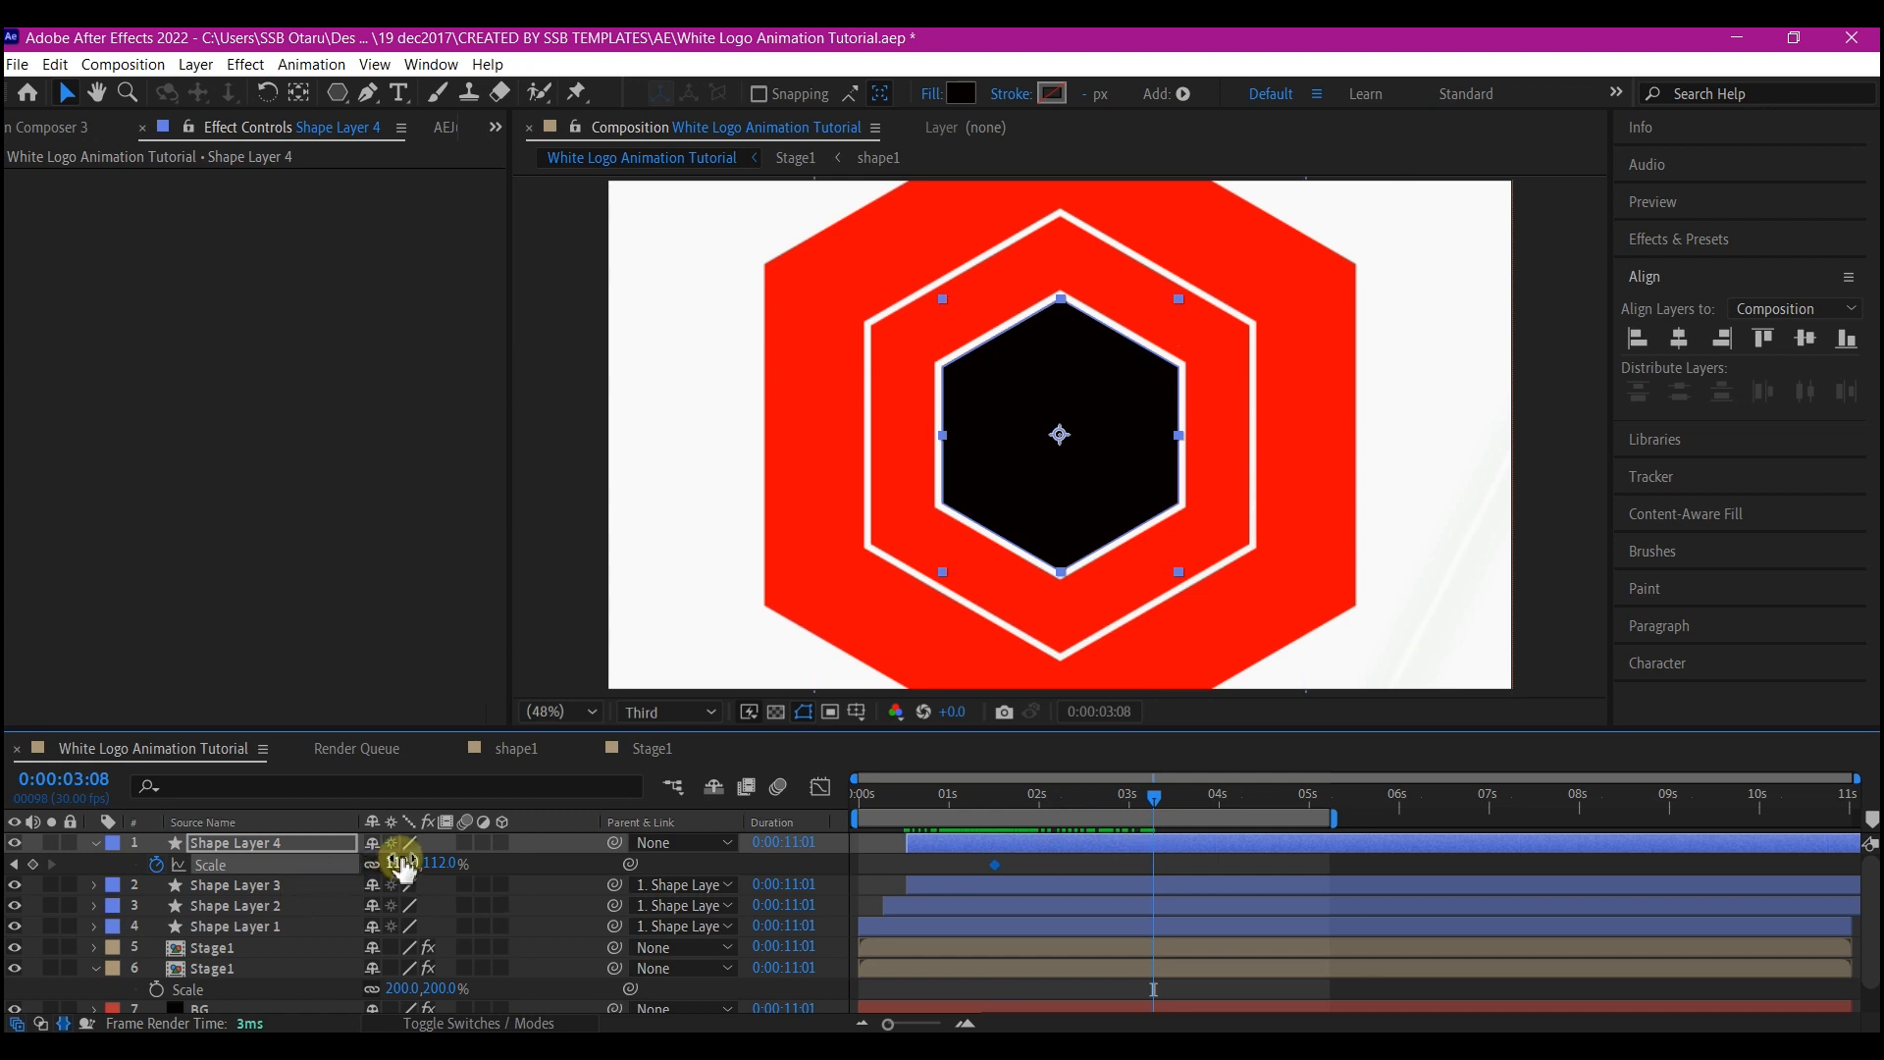
{"action": "left_click_drag", "start_coordinate": [416, 863], "coordinate": [885, 928]}
{"action": "left_click_drag", "start_coordinate": [1154, 910], "coordinate": [1032, 936]}
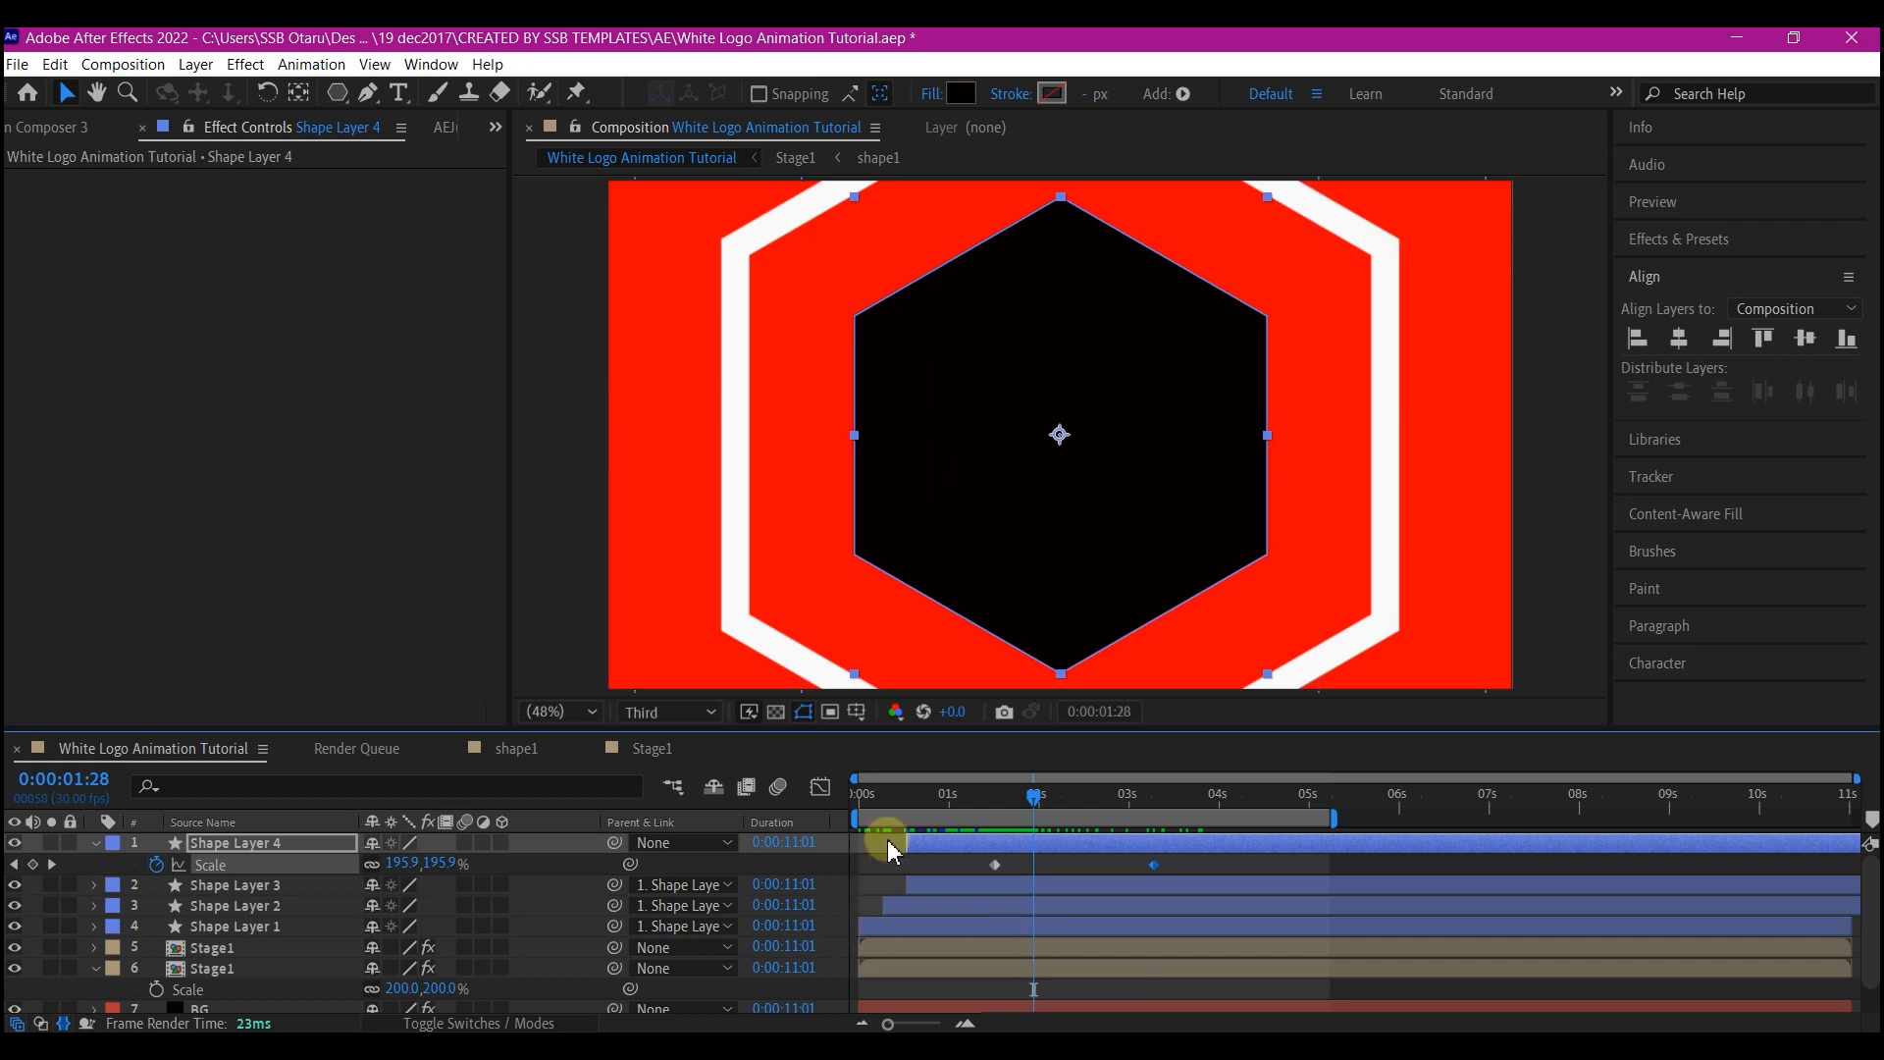
{"action": "left_click_drag", "start_coordinate": [911, 837], "coordinate": [851, 938]}
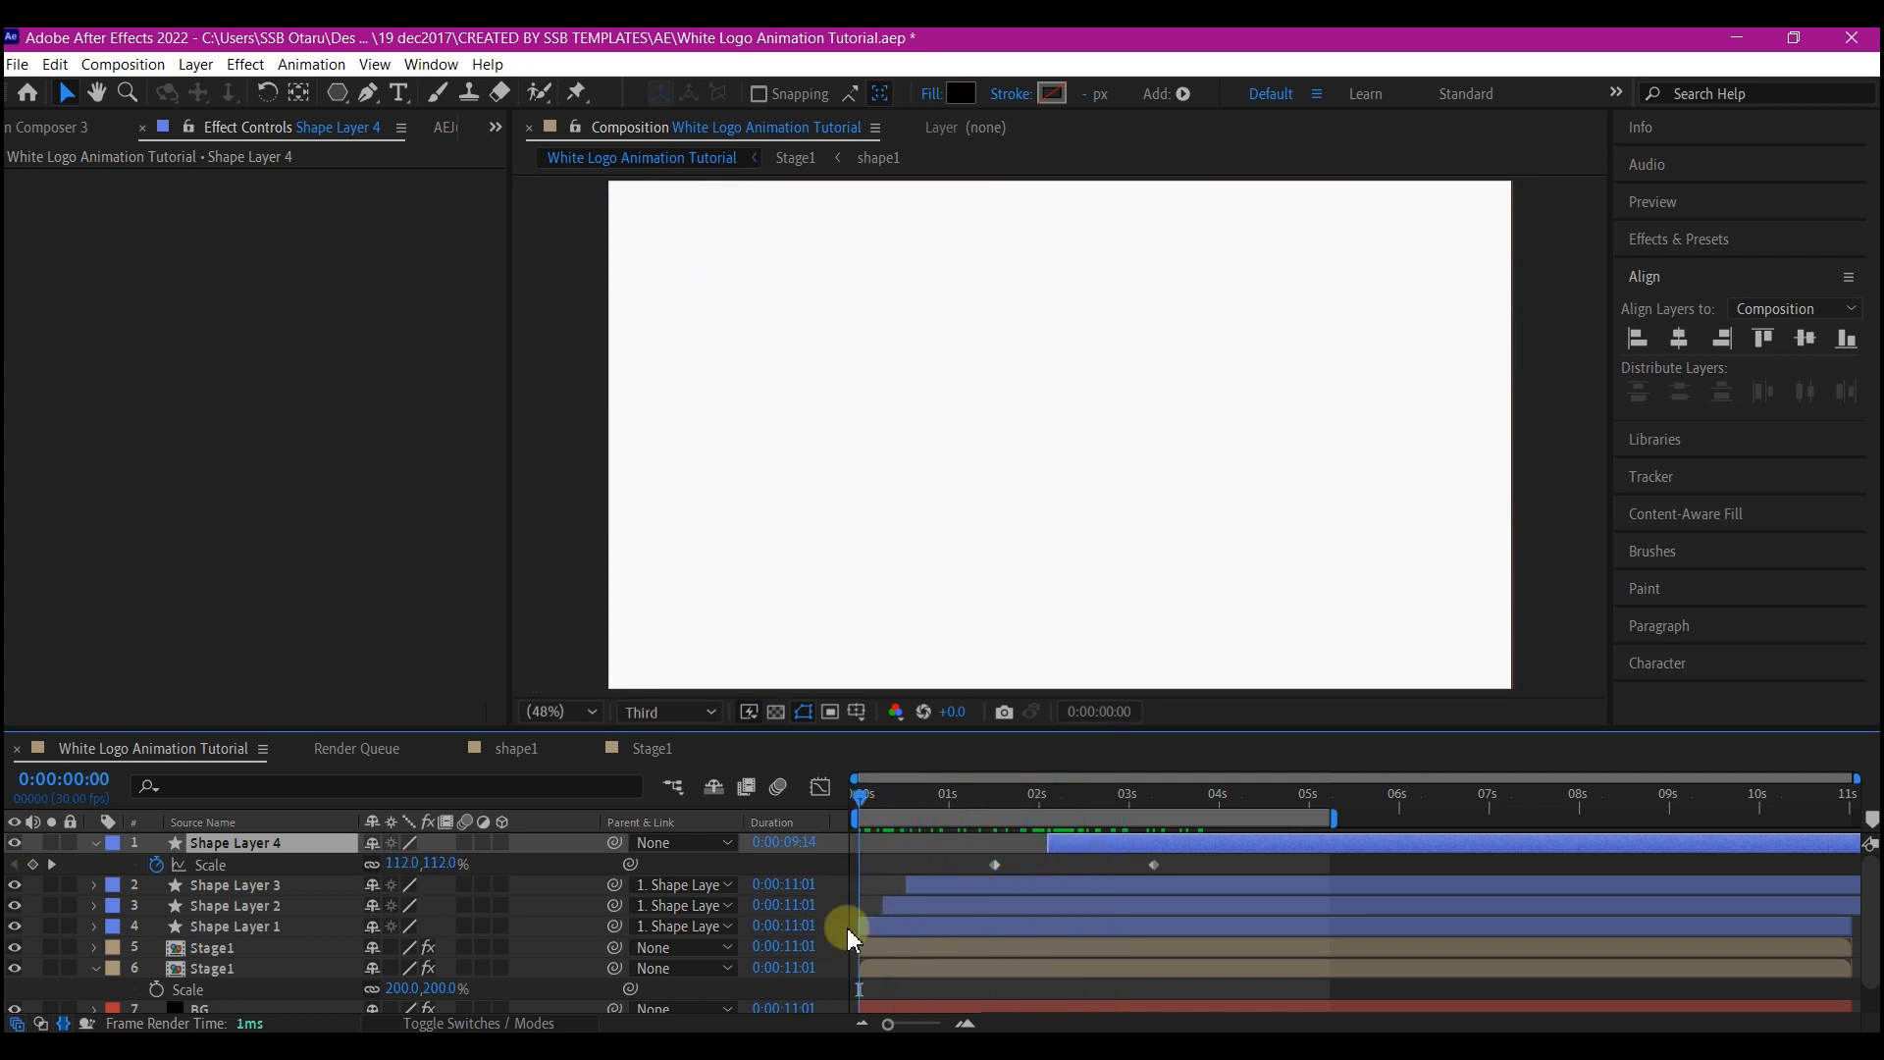
Copy the control null from the Stage1 composition into the White Logo Animation Tutorial composition at 0:00:00:00.
{"action": "double_click", "coordinate": [215, 949]}
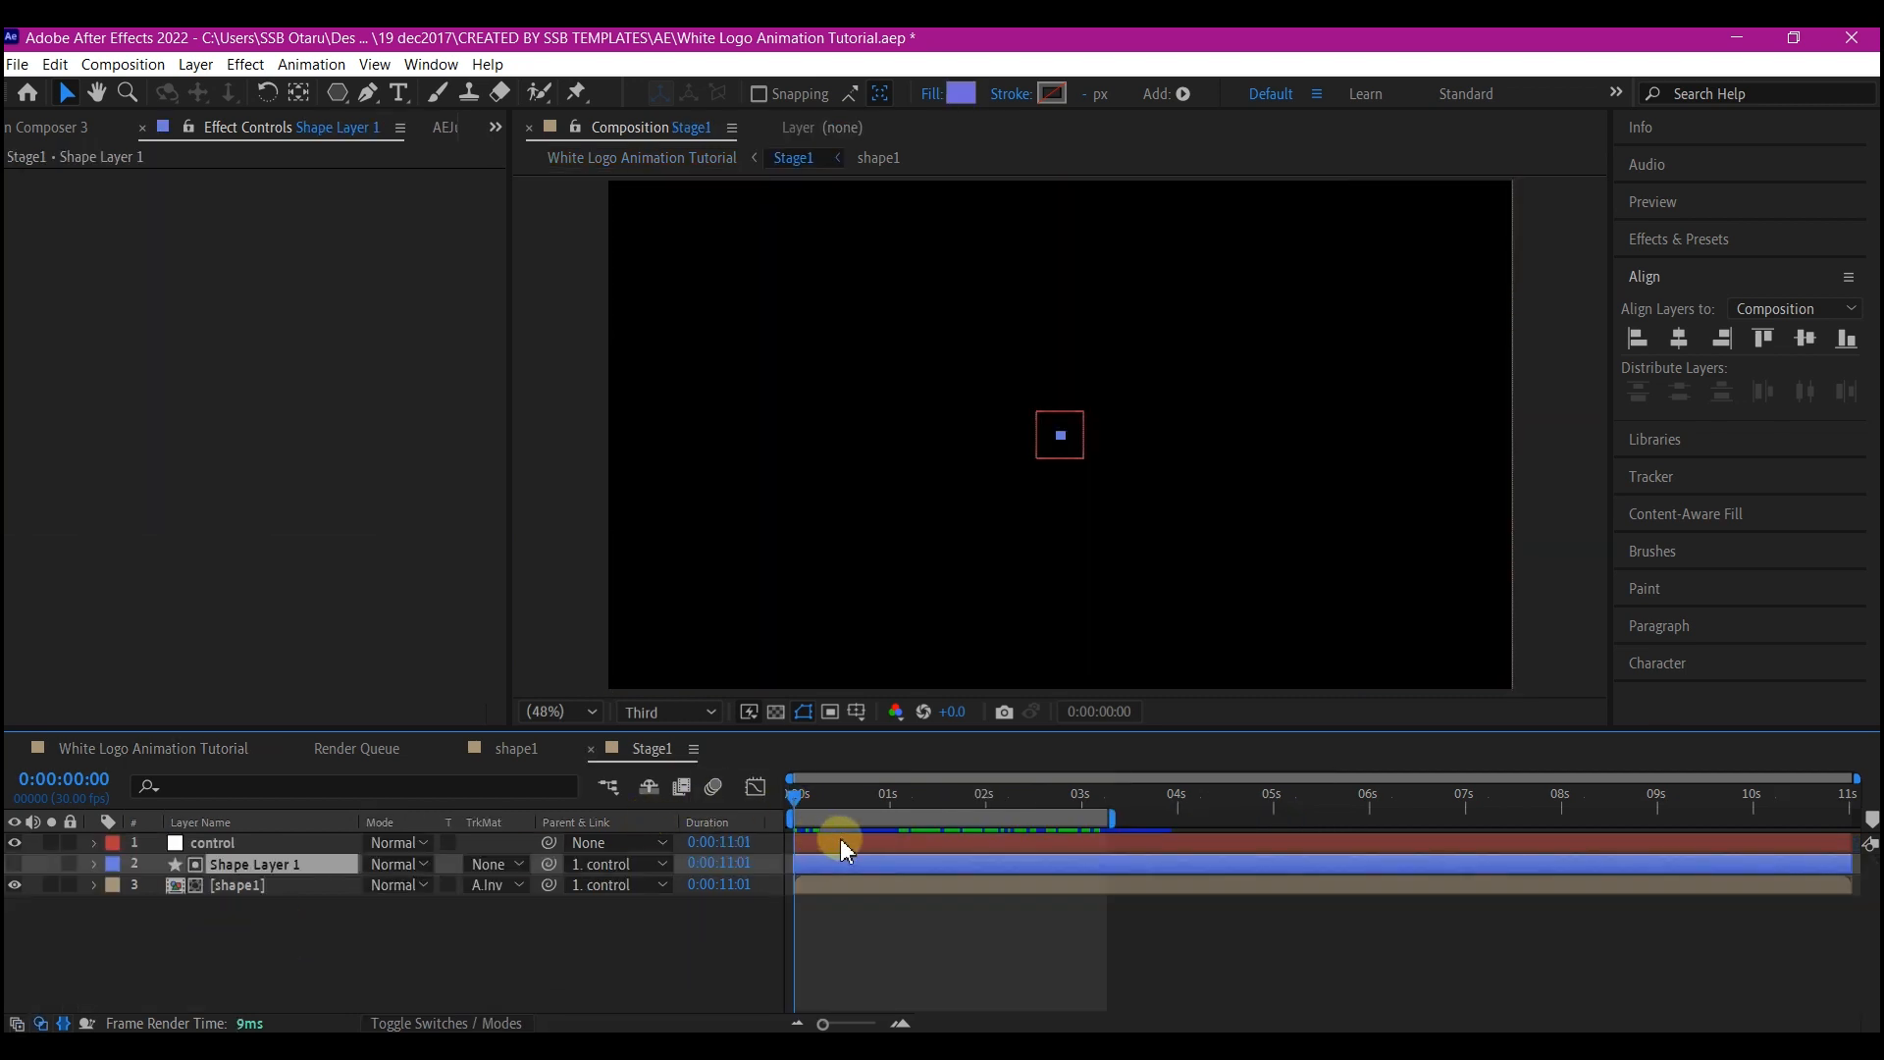
{"action": "left_click", "coordinate": [841, 841]}
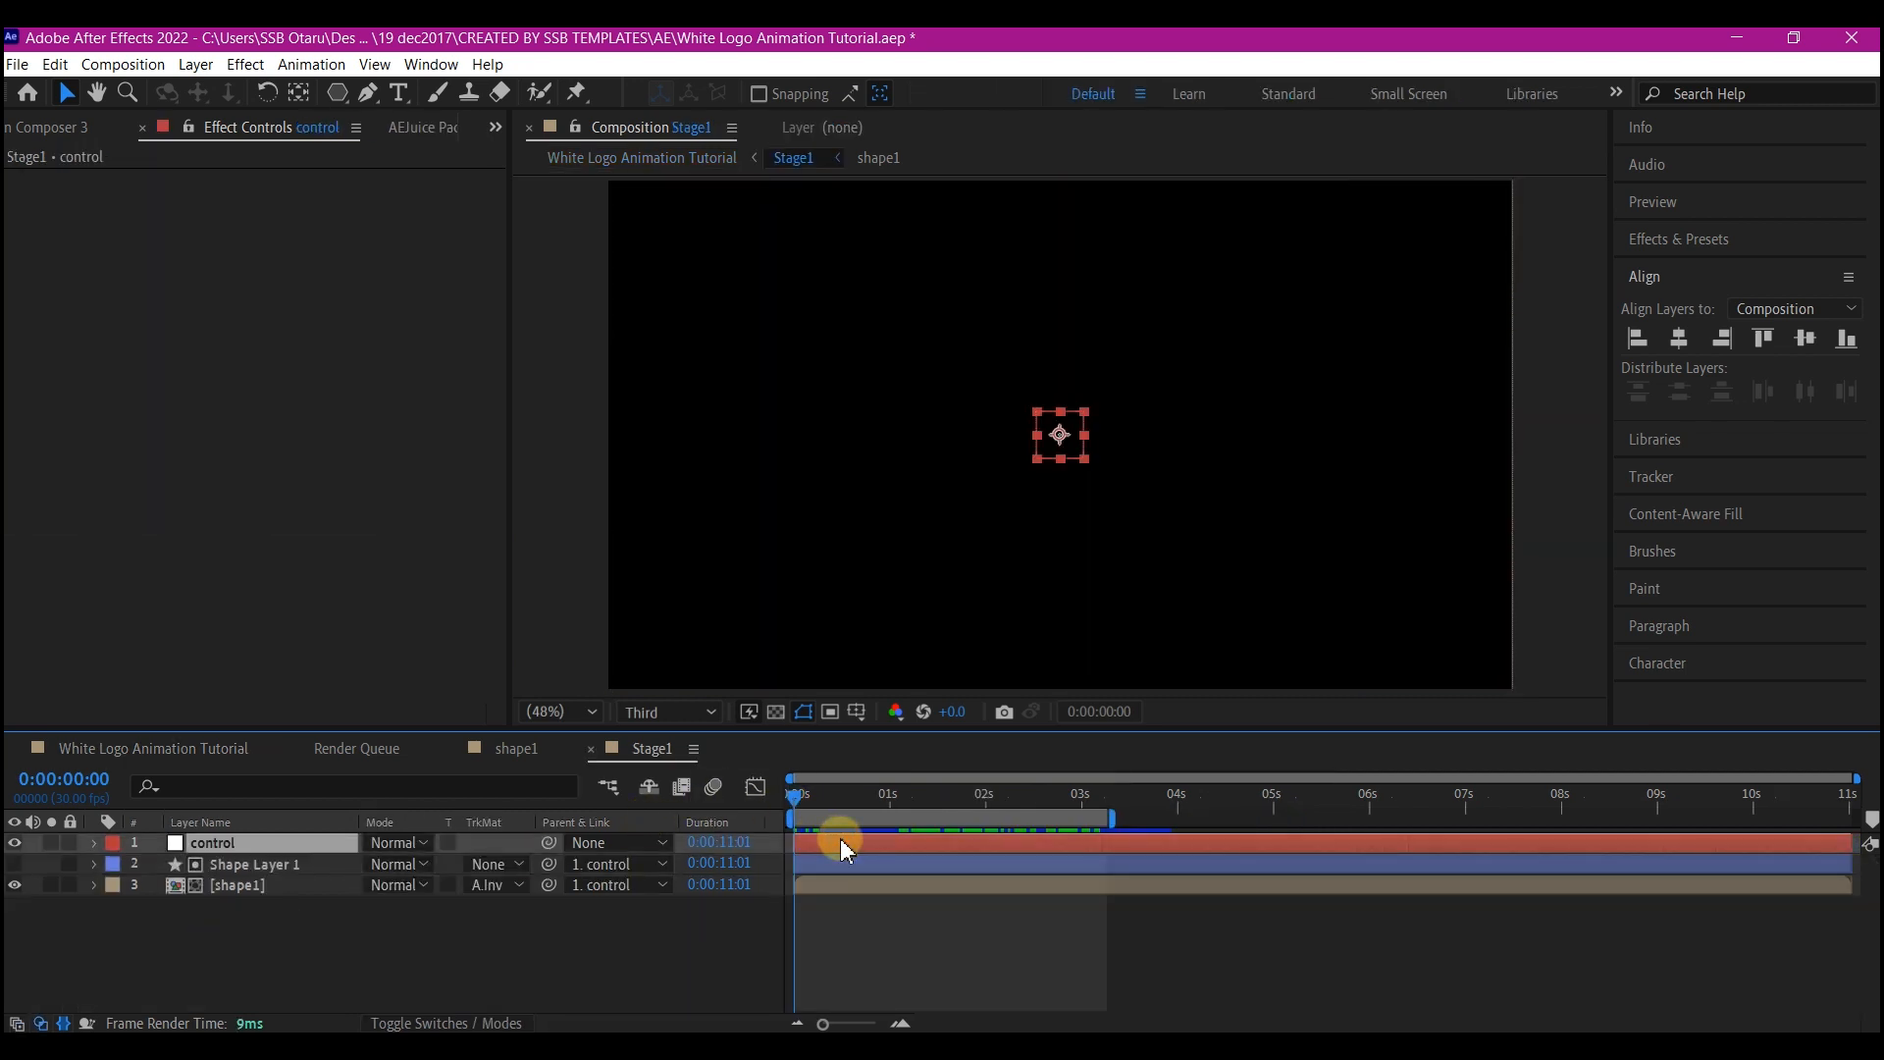
{"action": "left_click", "coordinate": [175, 750]}
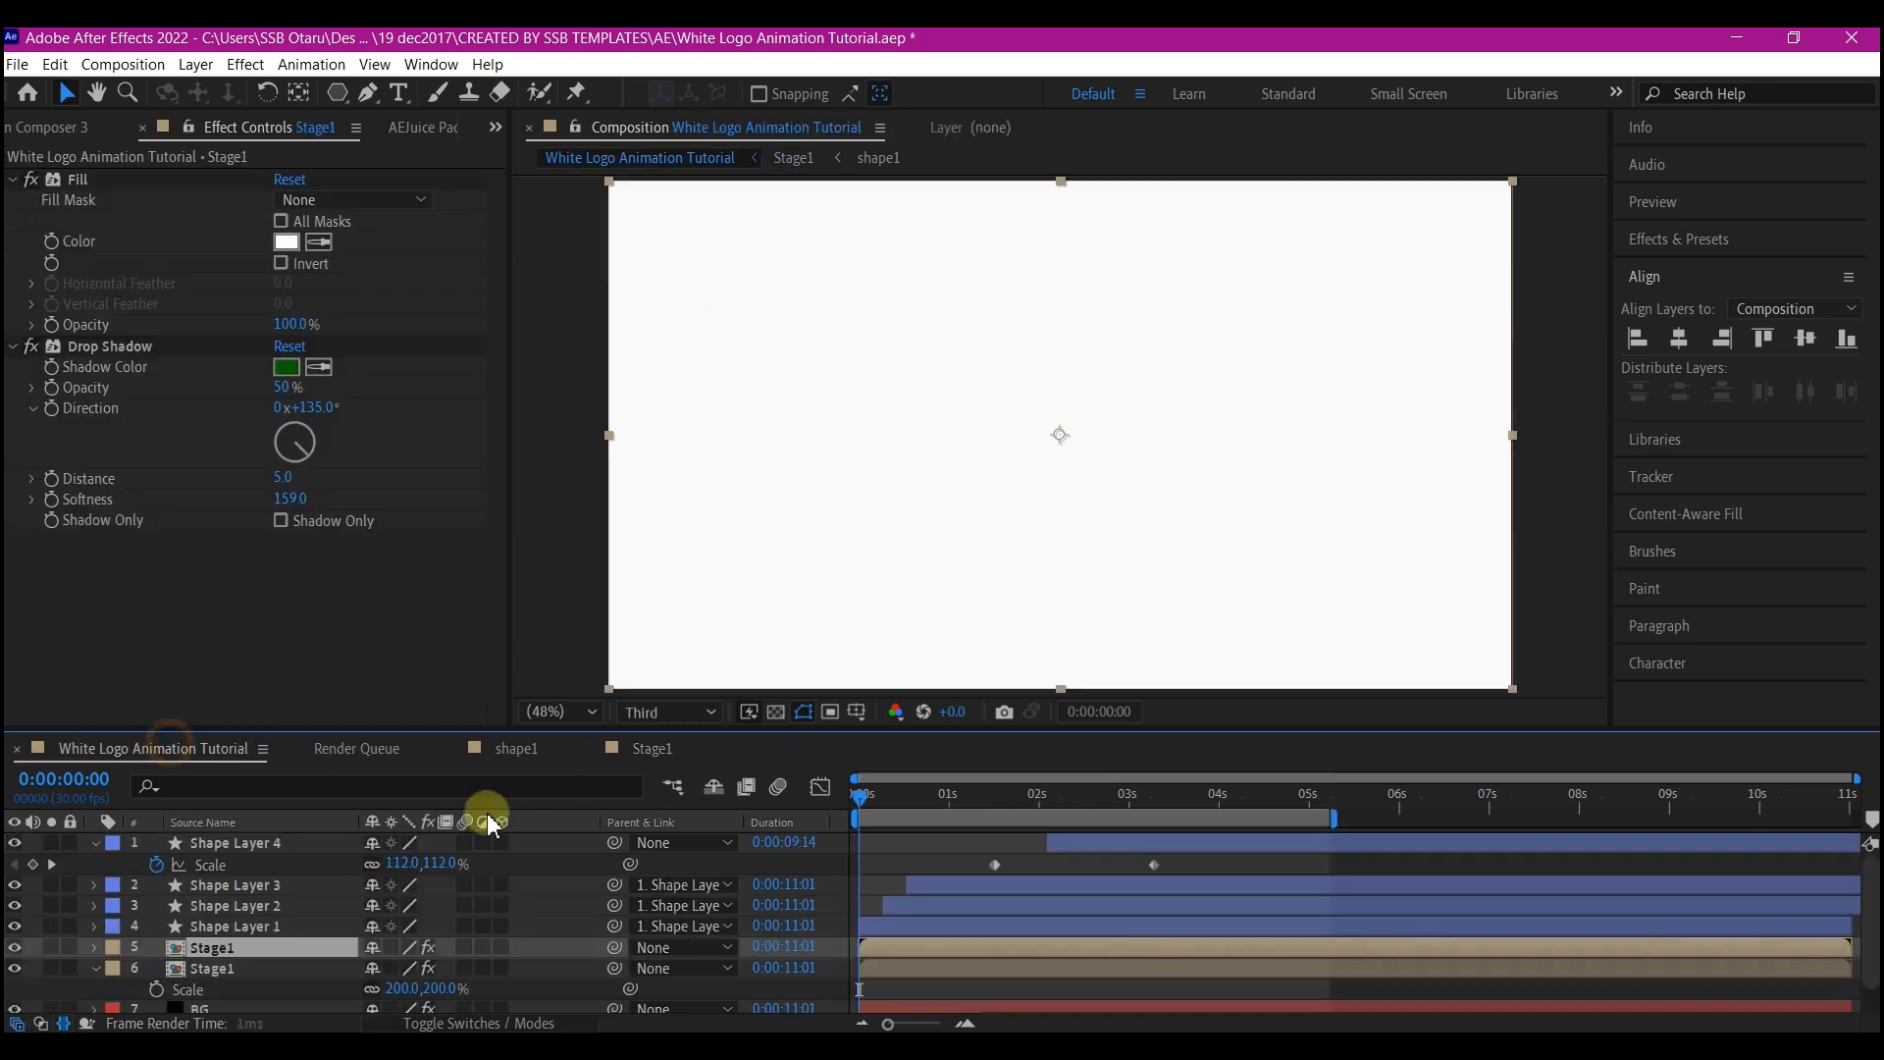
{"action": "left_click_drag", "start_coordinate": [867, 805], "coordinate": [829, 812]}
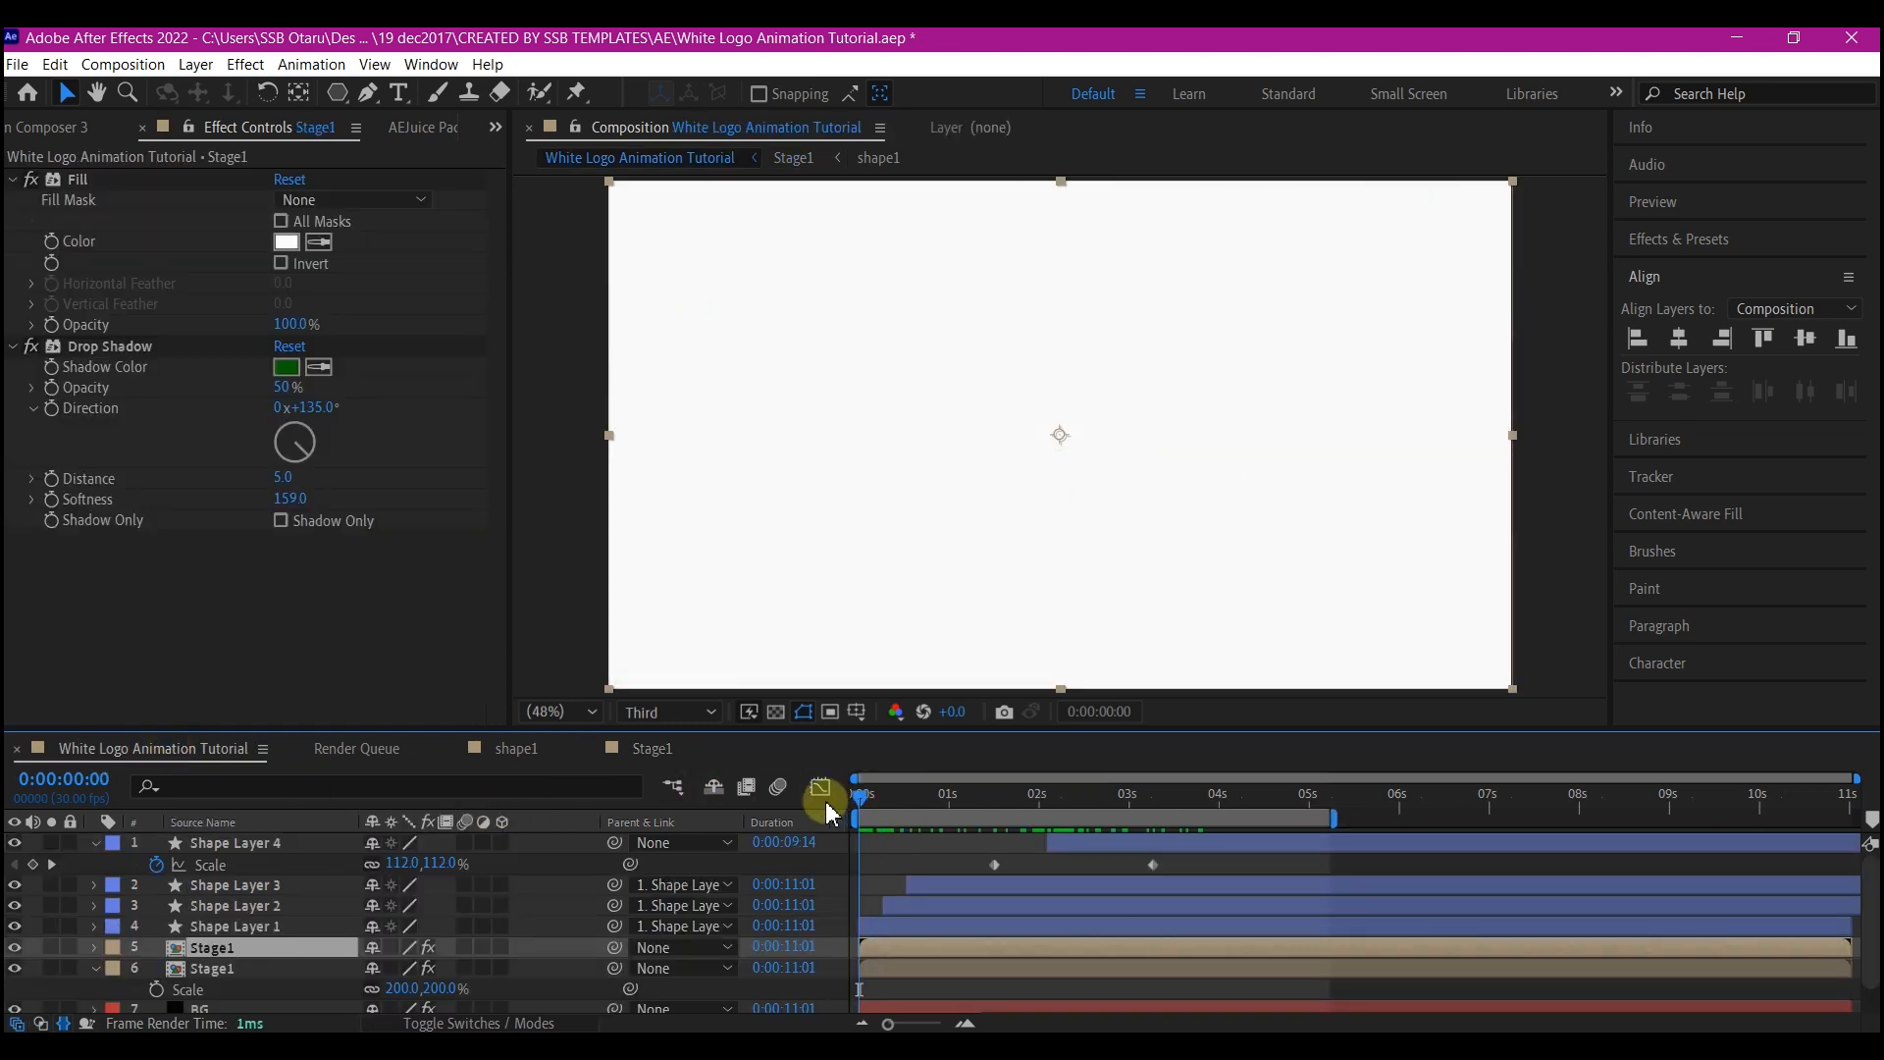
{"action": "key", "text": "ctrl+alt+shift+y"}
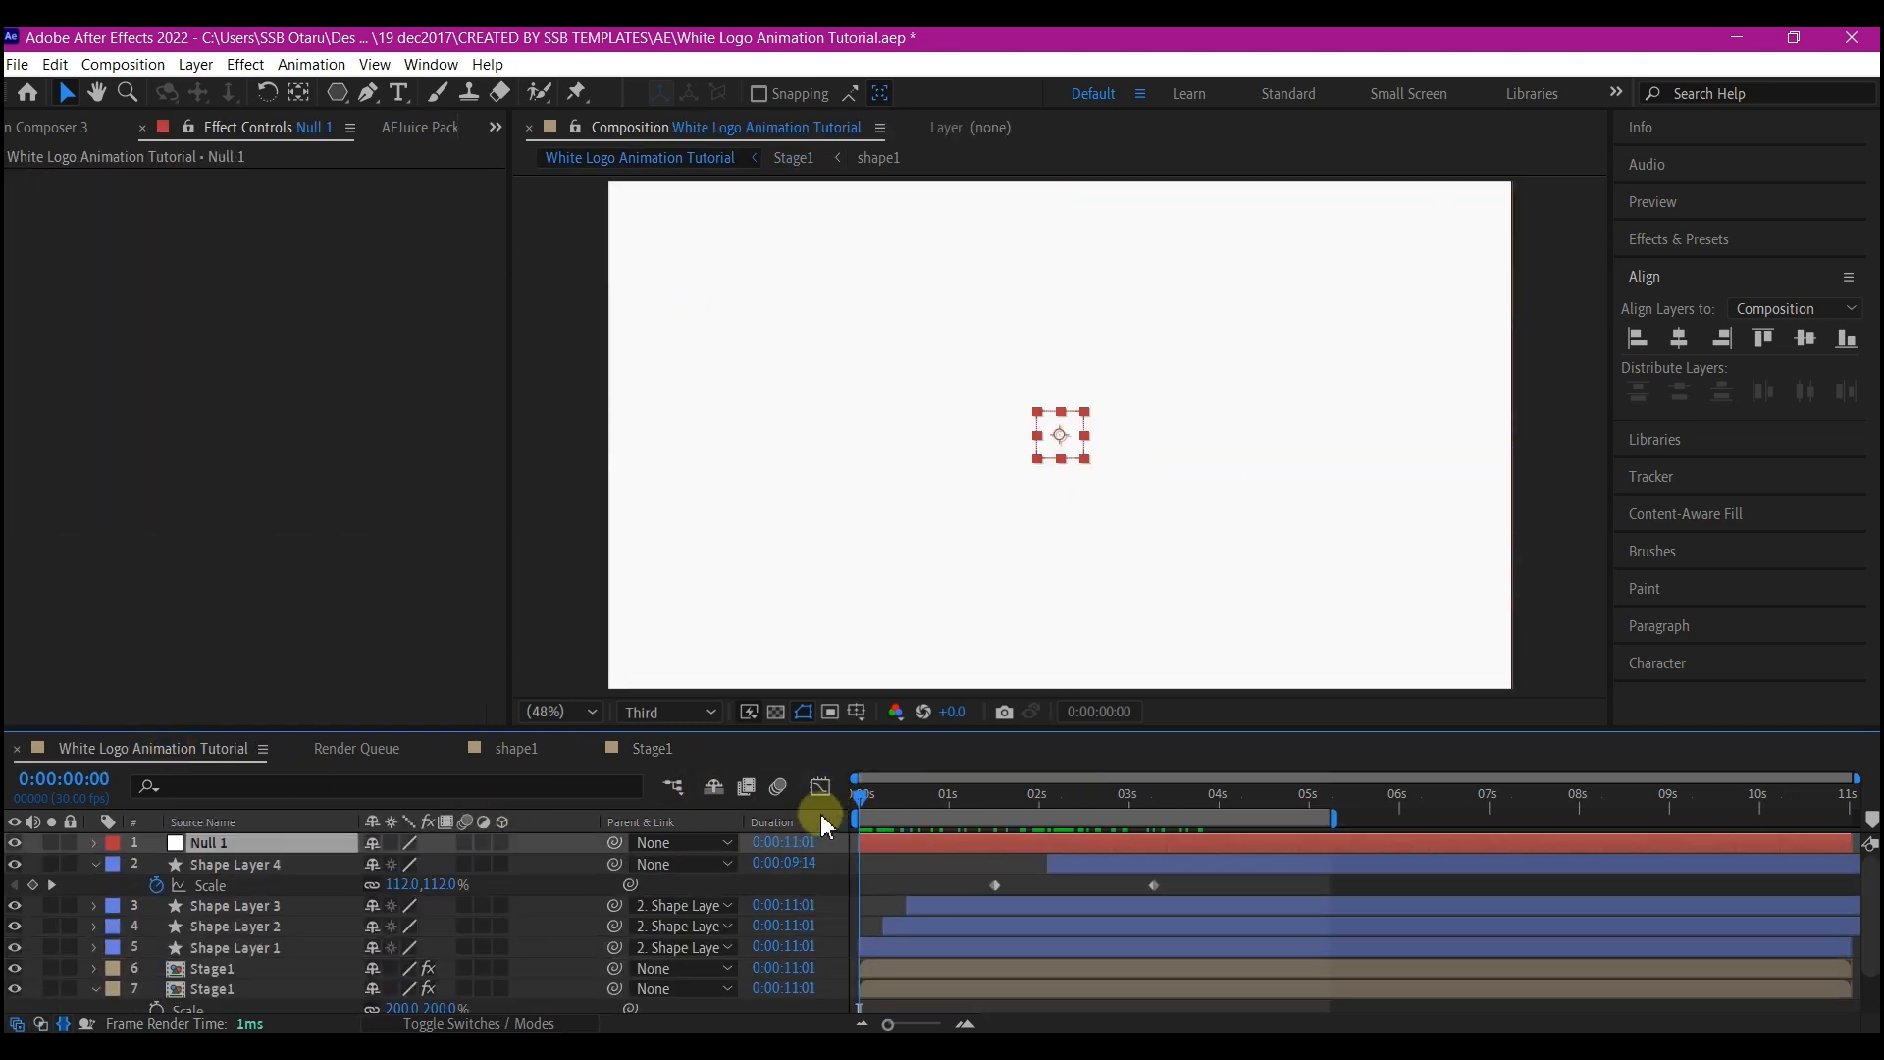
Parent Shape Layer 4 to the pasted null and display layer names instead of source names.
{"action": "left_click_drag", "start_coordinate": [870, 794], "coordinate": [859, 802]}
{"action": "left_click", "coordinate": [1099, 862]}
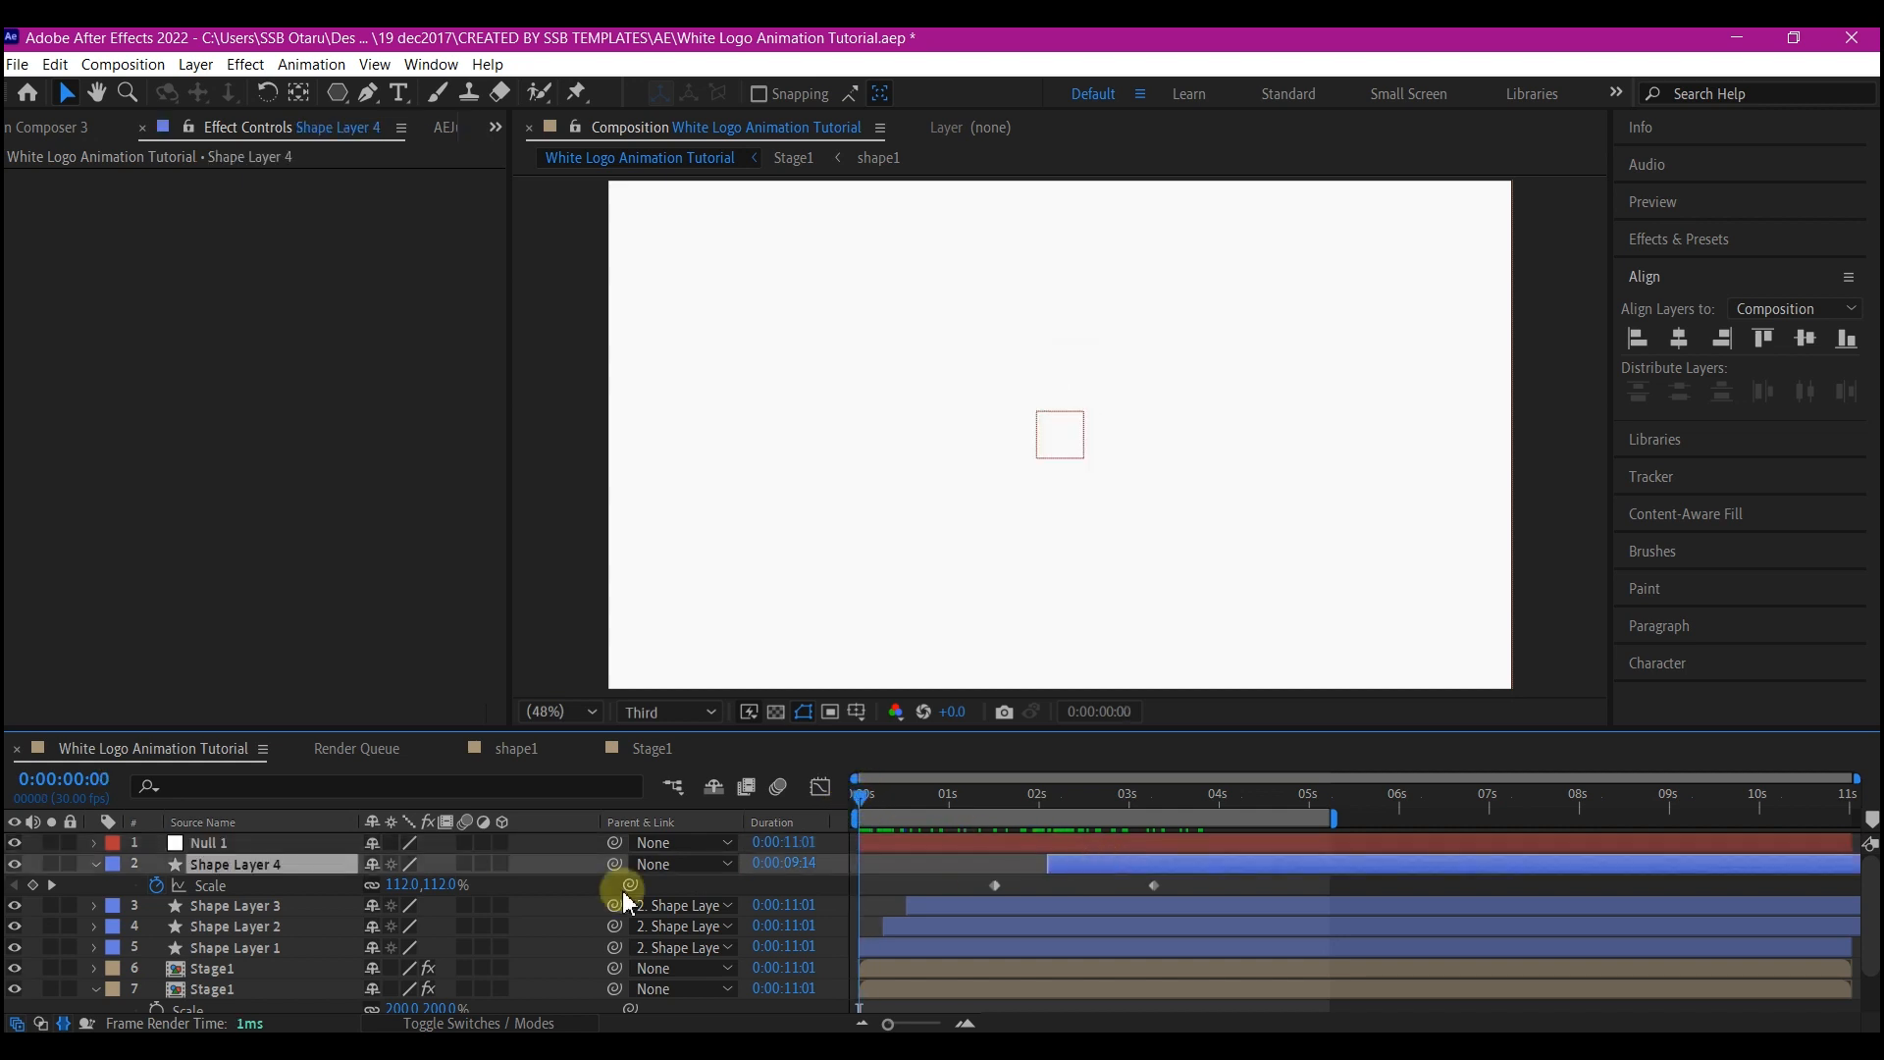
{"action": "left_click_drag", "start_coordinate": [615, 864], "coordinate": [243, 842]}
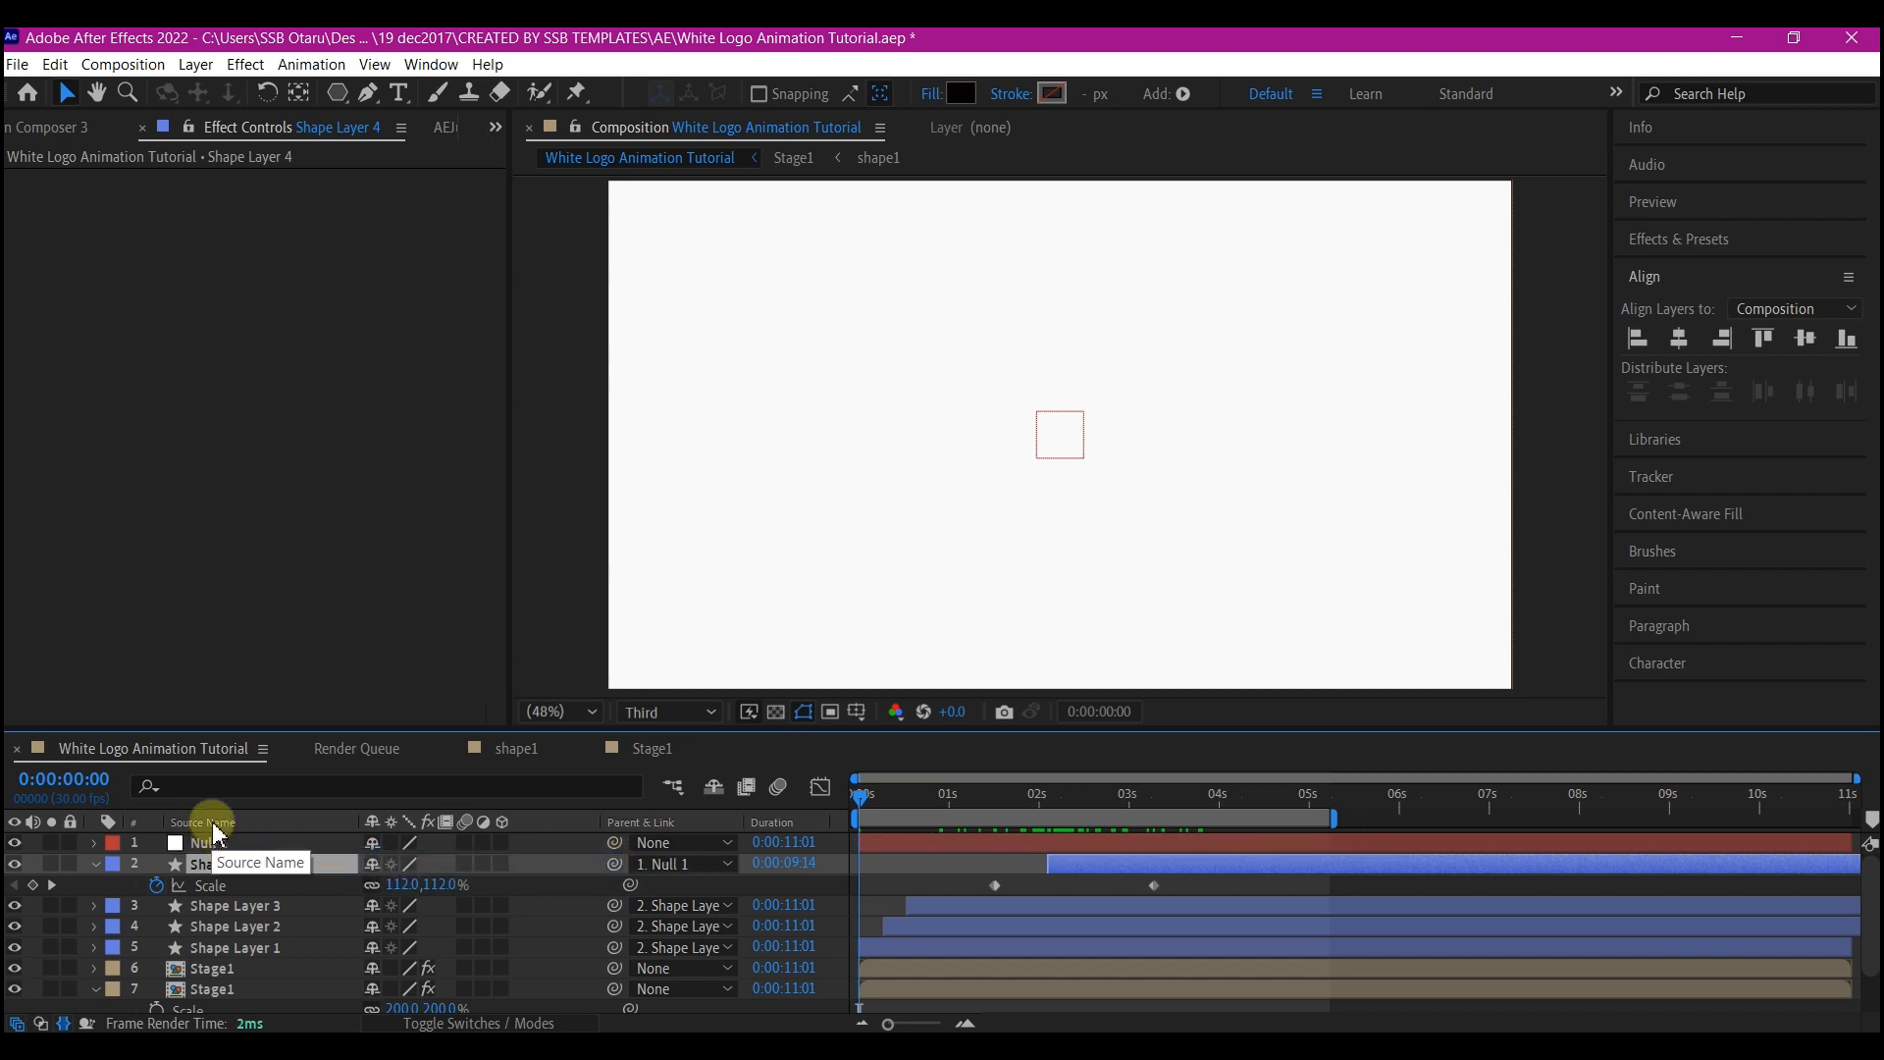
{"action": "left_click", "coordinate": [204, 821]}
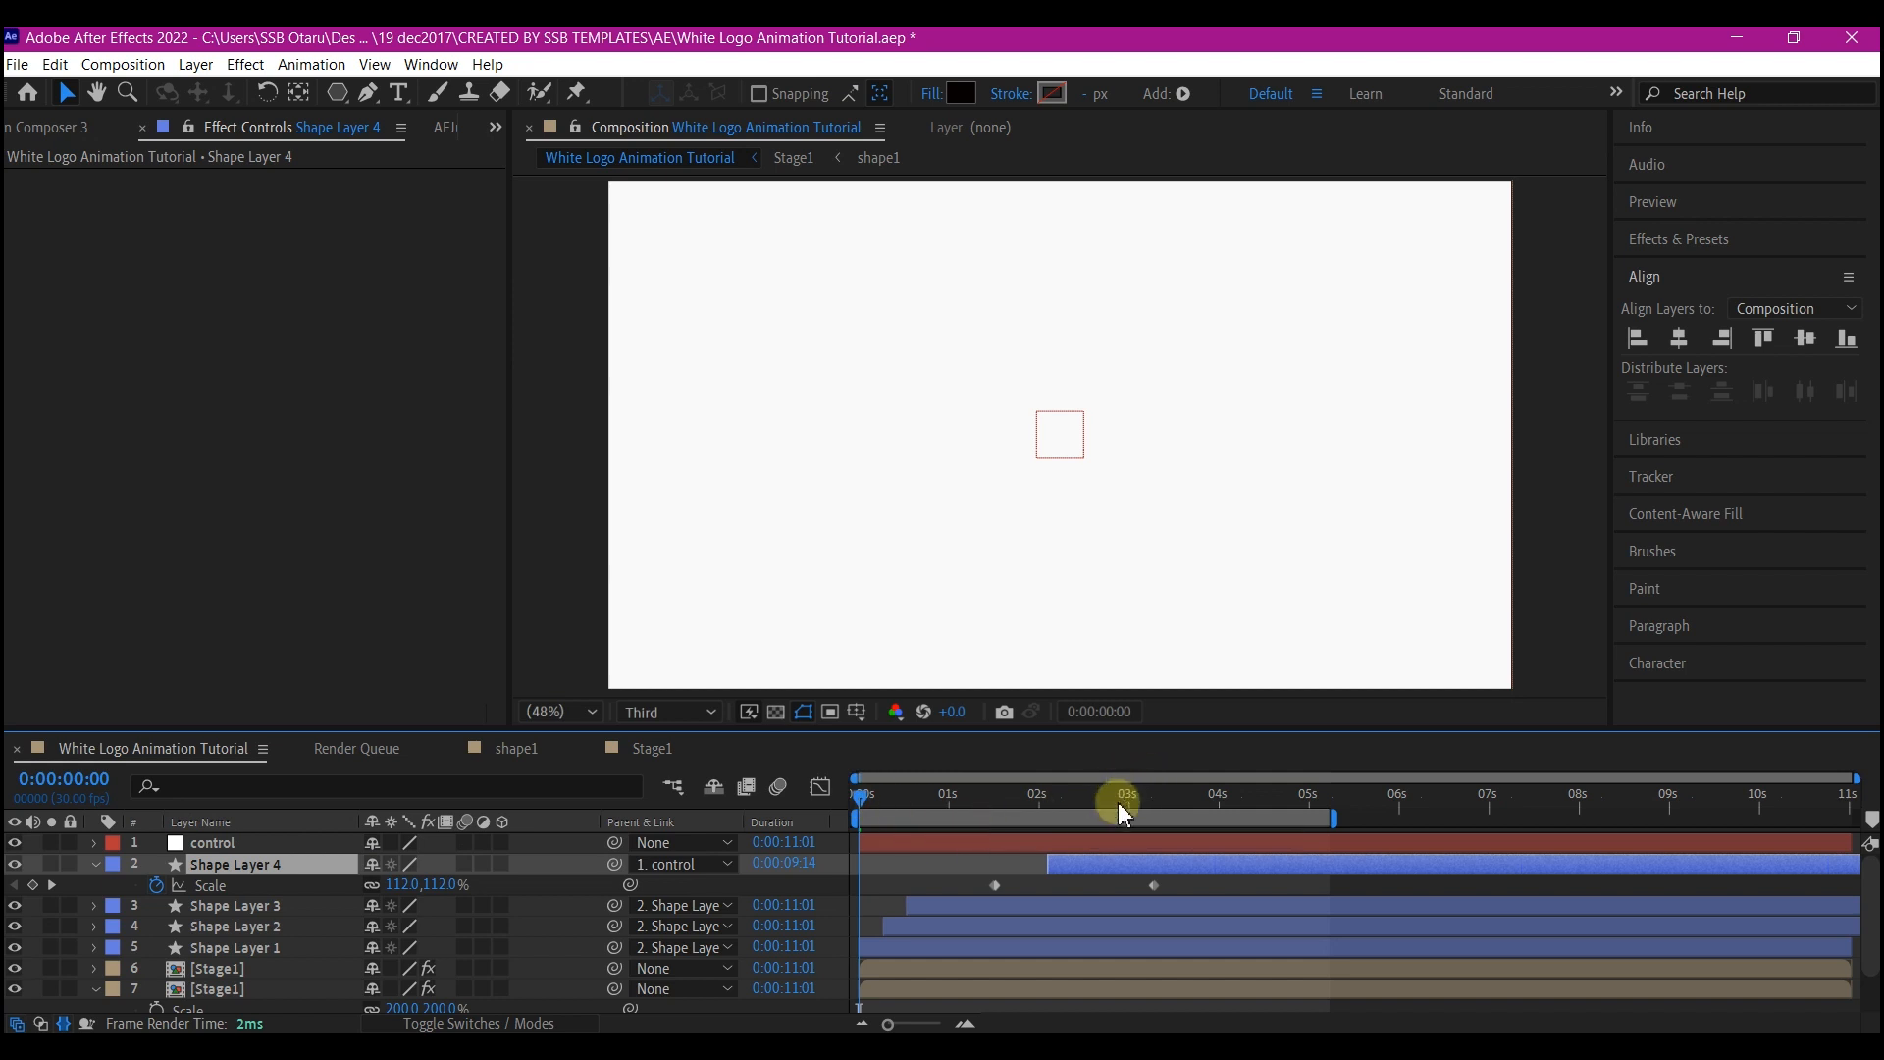
Preview the animation from 0:00:00:00 to check how the control null moves the hexagon rings.
{"action": "left_click", "coordinate": [867, 806]}
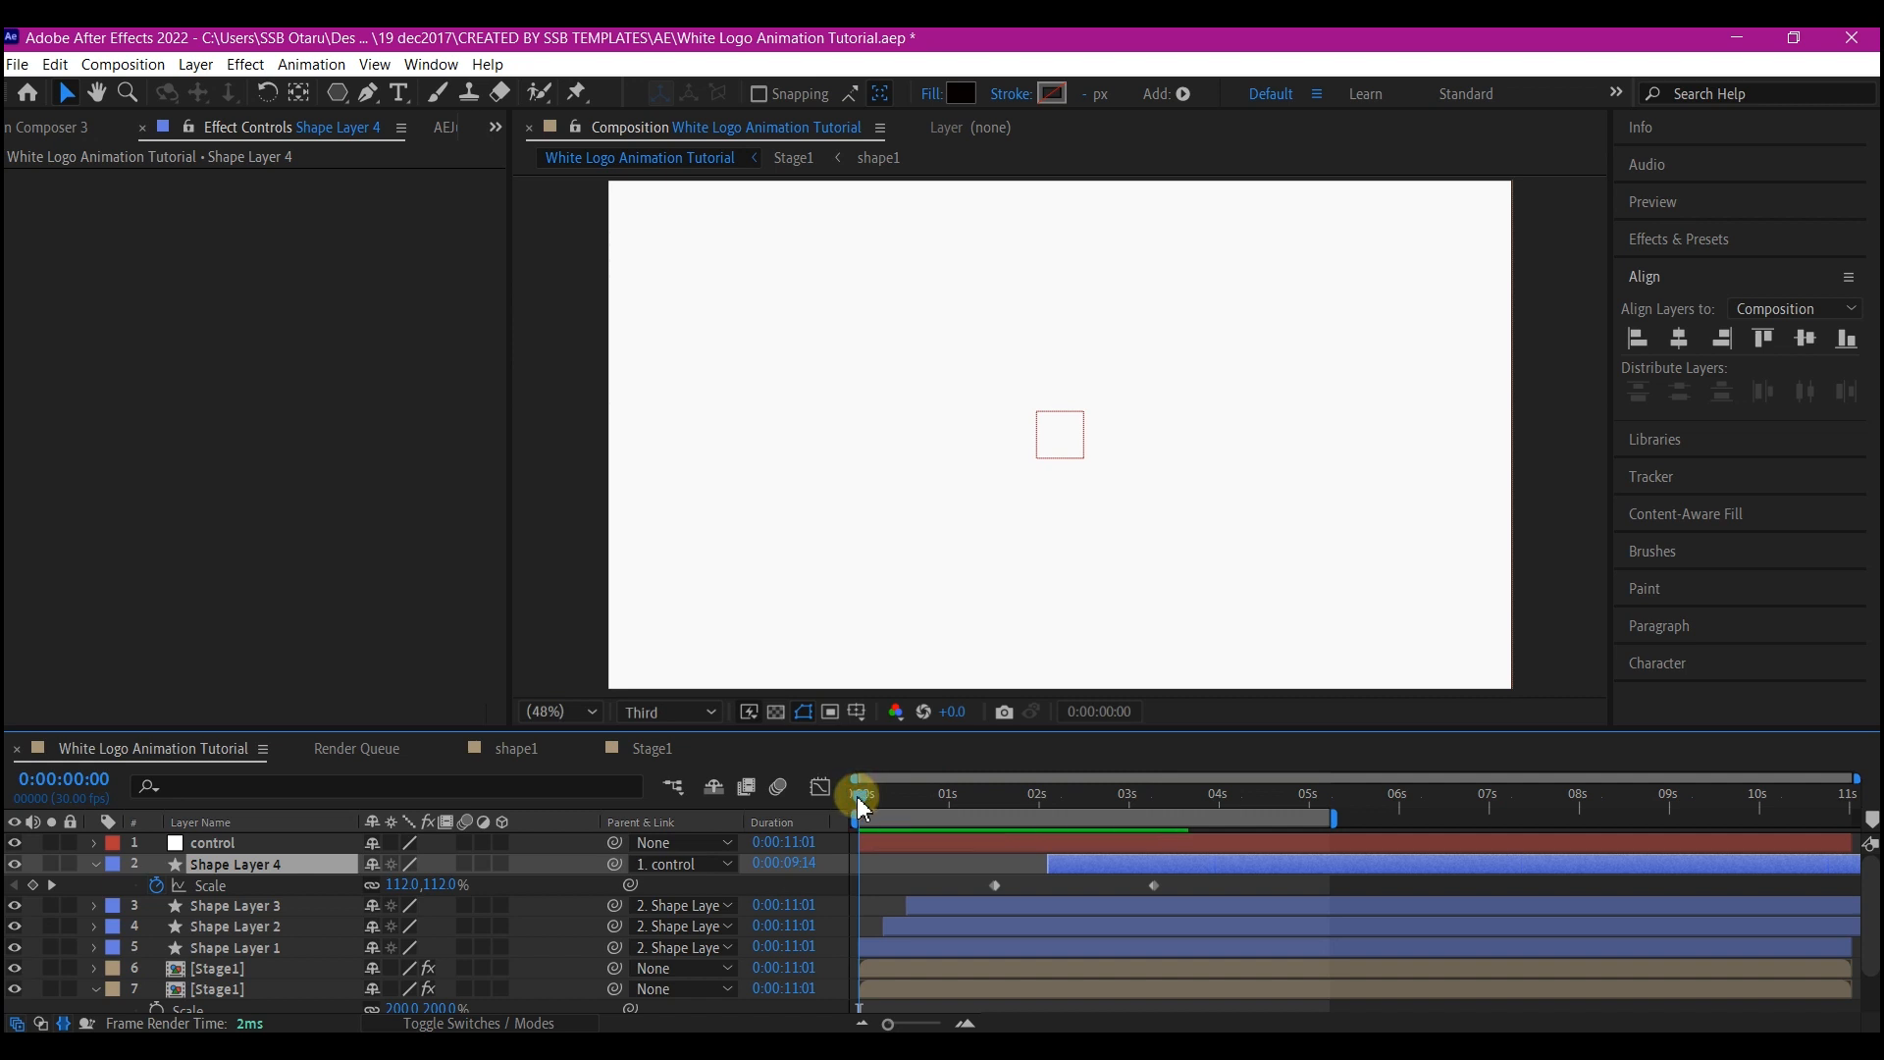
{"action": "left_click", "coordinate": [891, 841]}
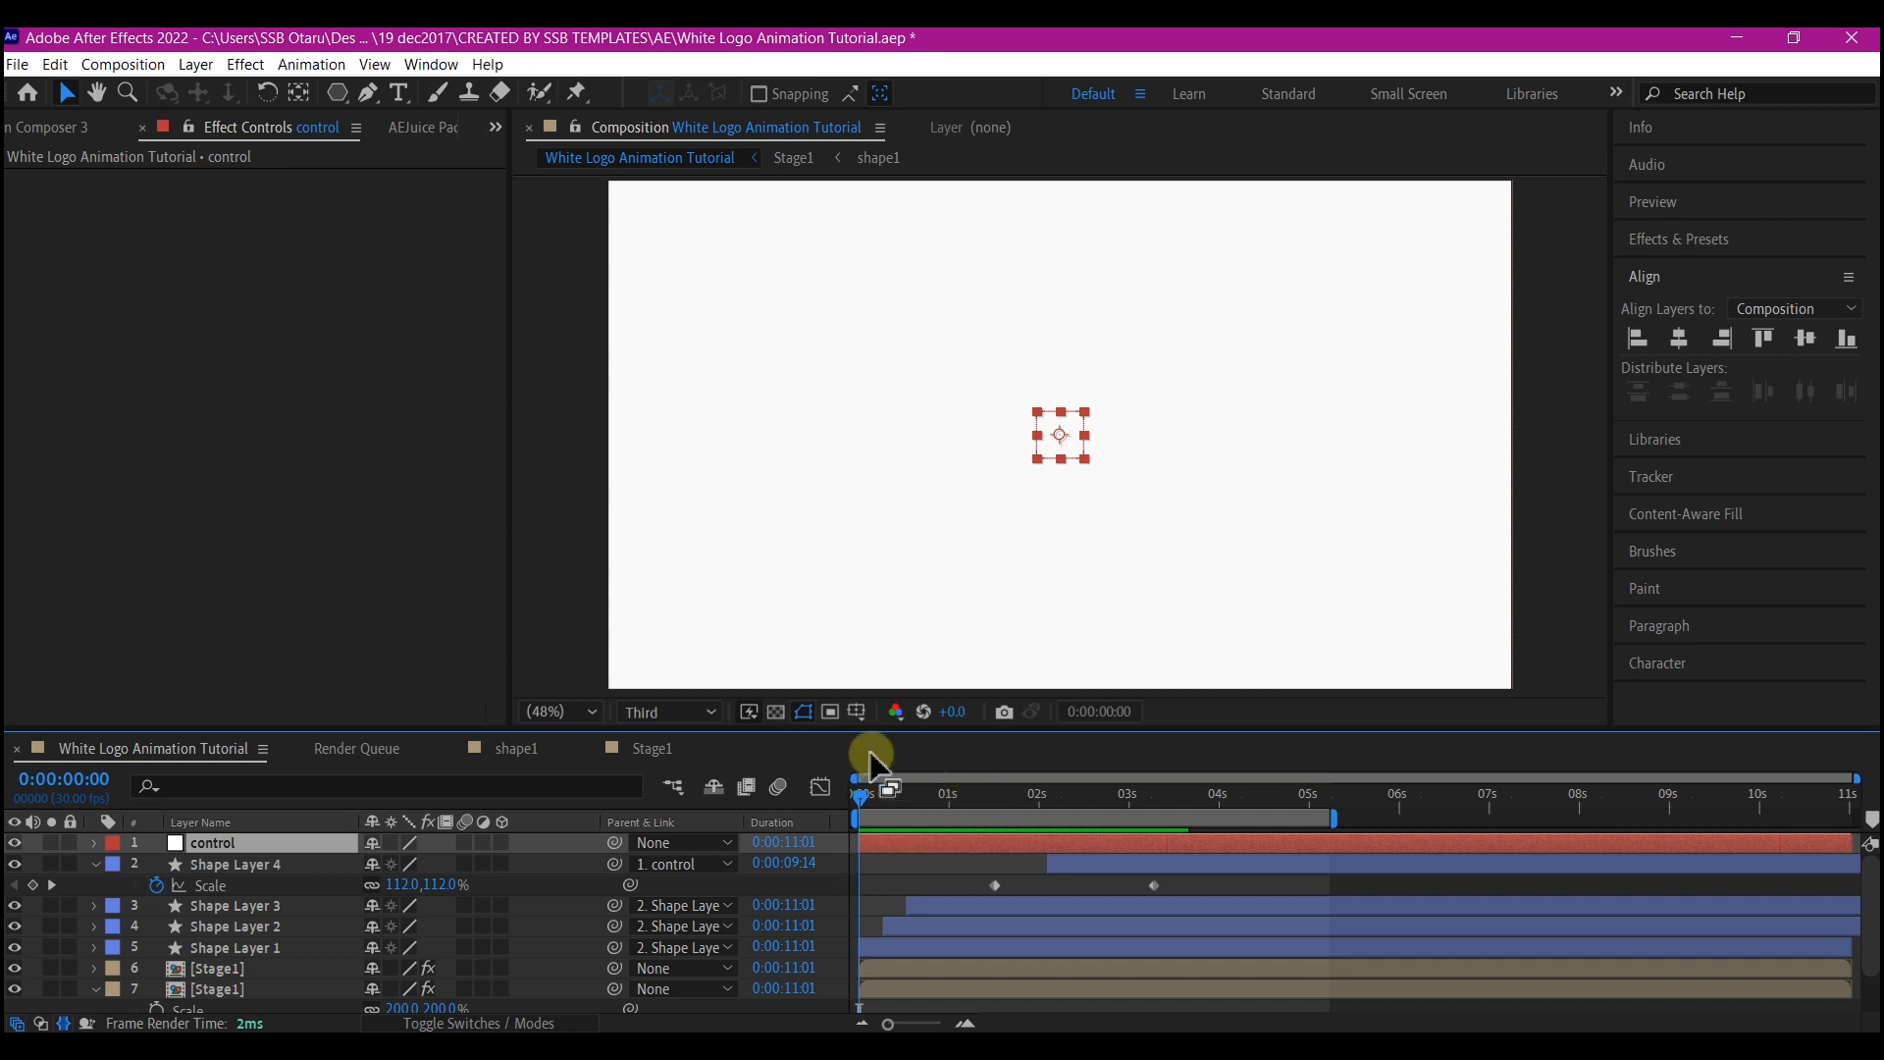
{"action": "key", "text": "space"}
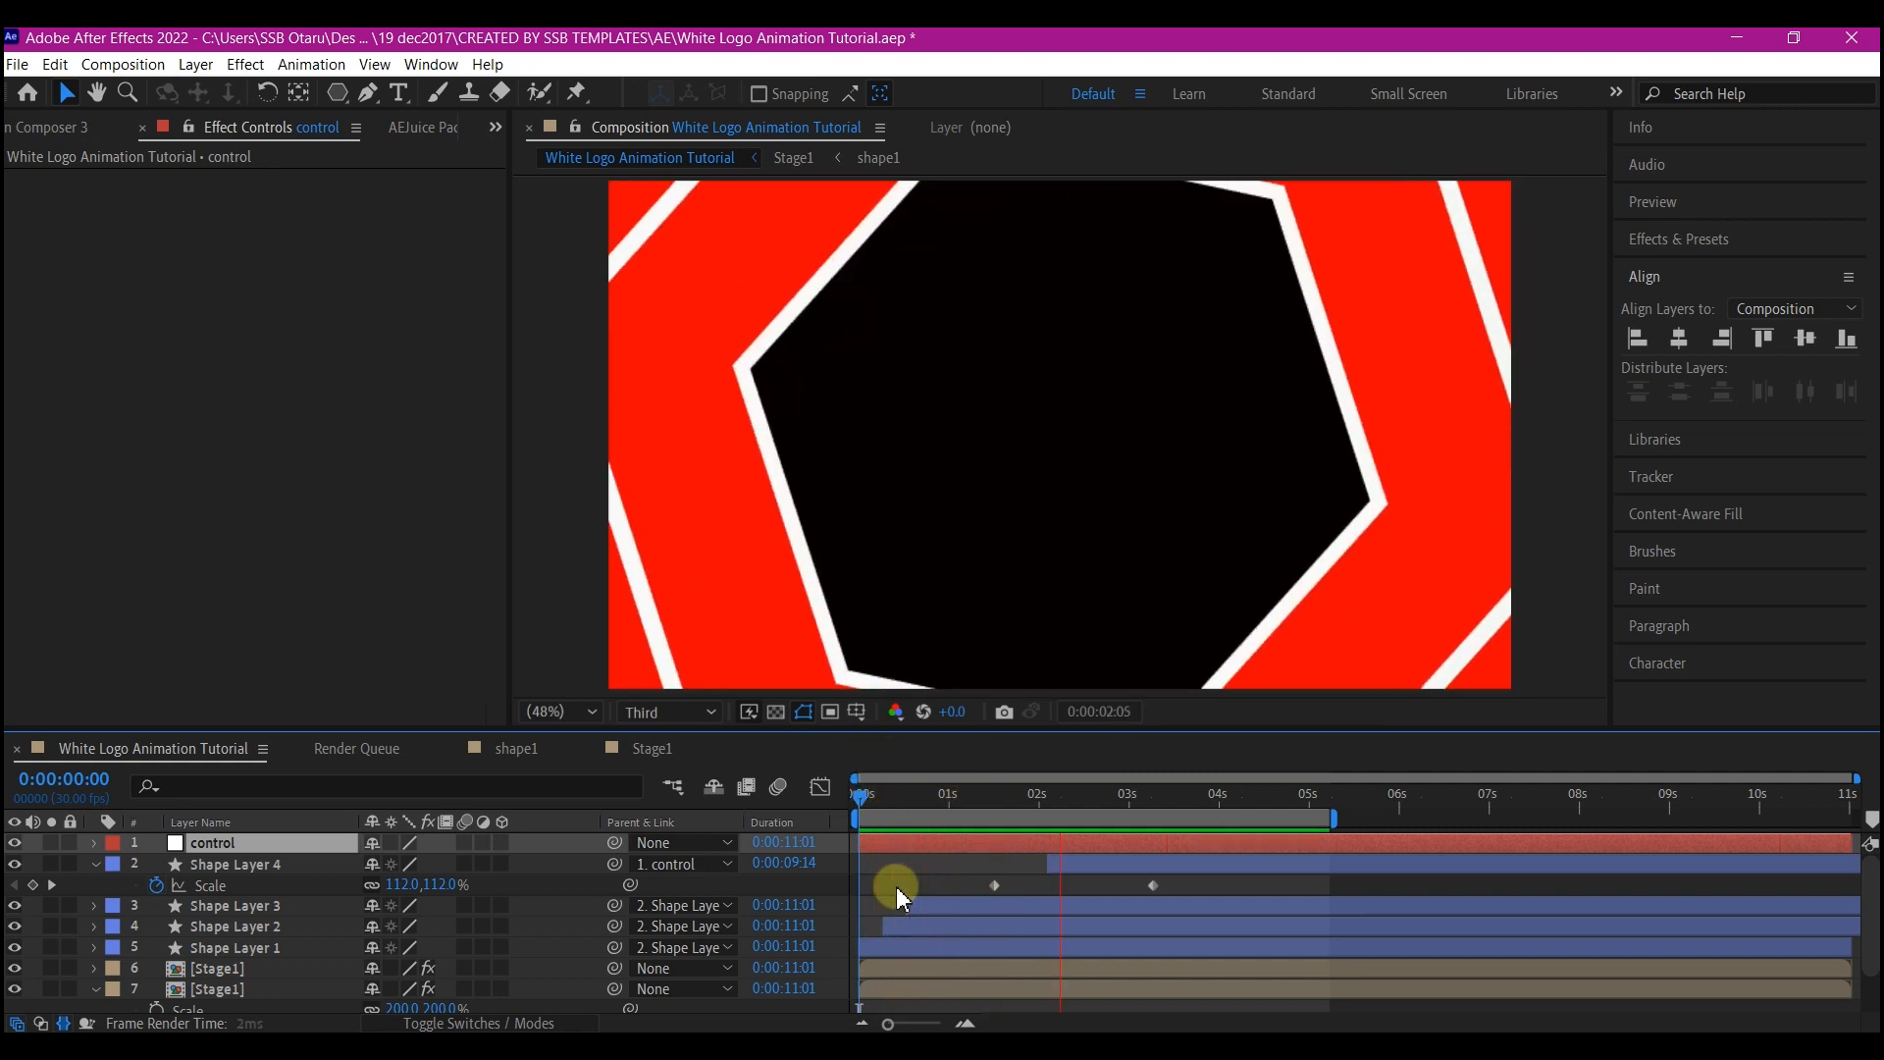
{"action": "key", "text": "space"}
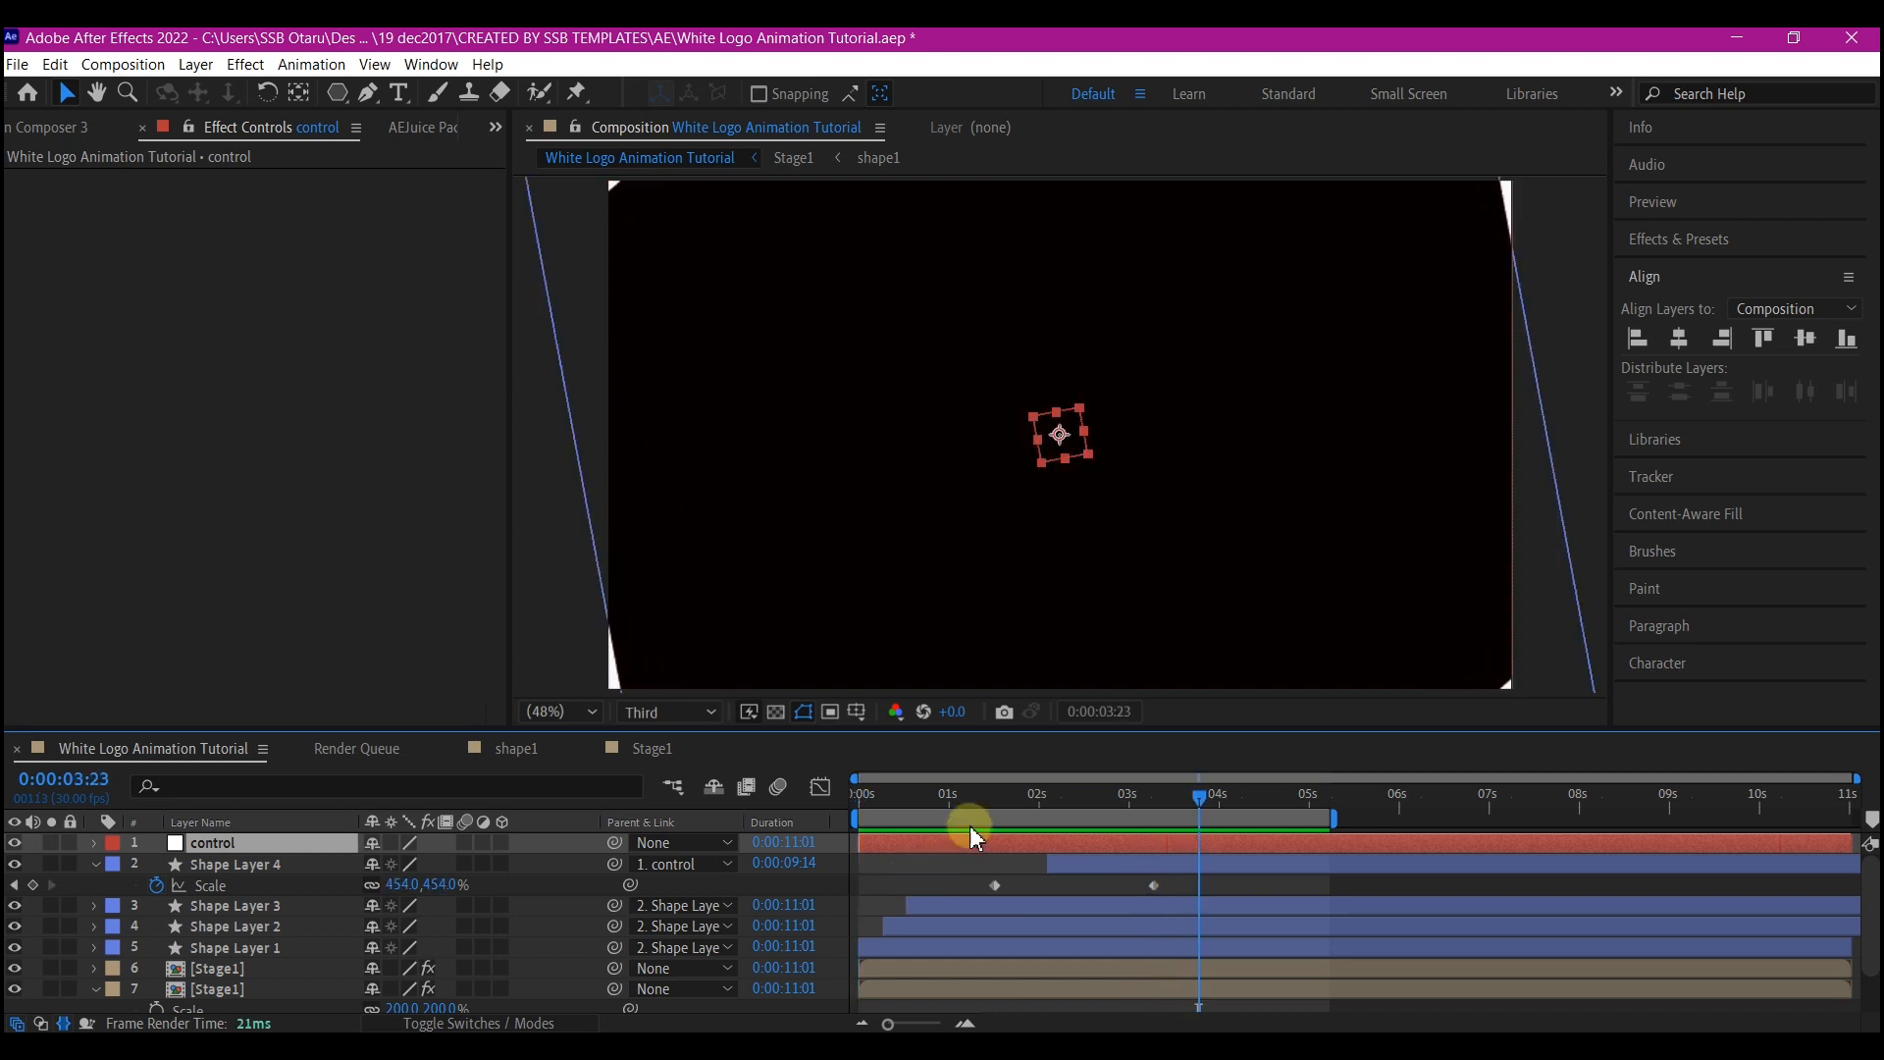
Pre-compose the control null and Shape Layers 1 to 4 into a new composition named stage 2.
{"action": "left_click_drag", "start_coordinate": [874, 791], "coordinate": [1138, 915]}
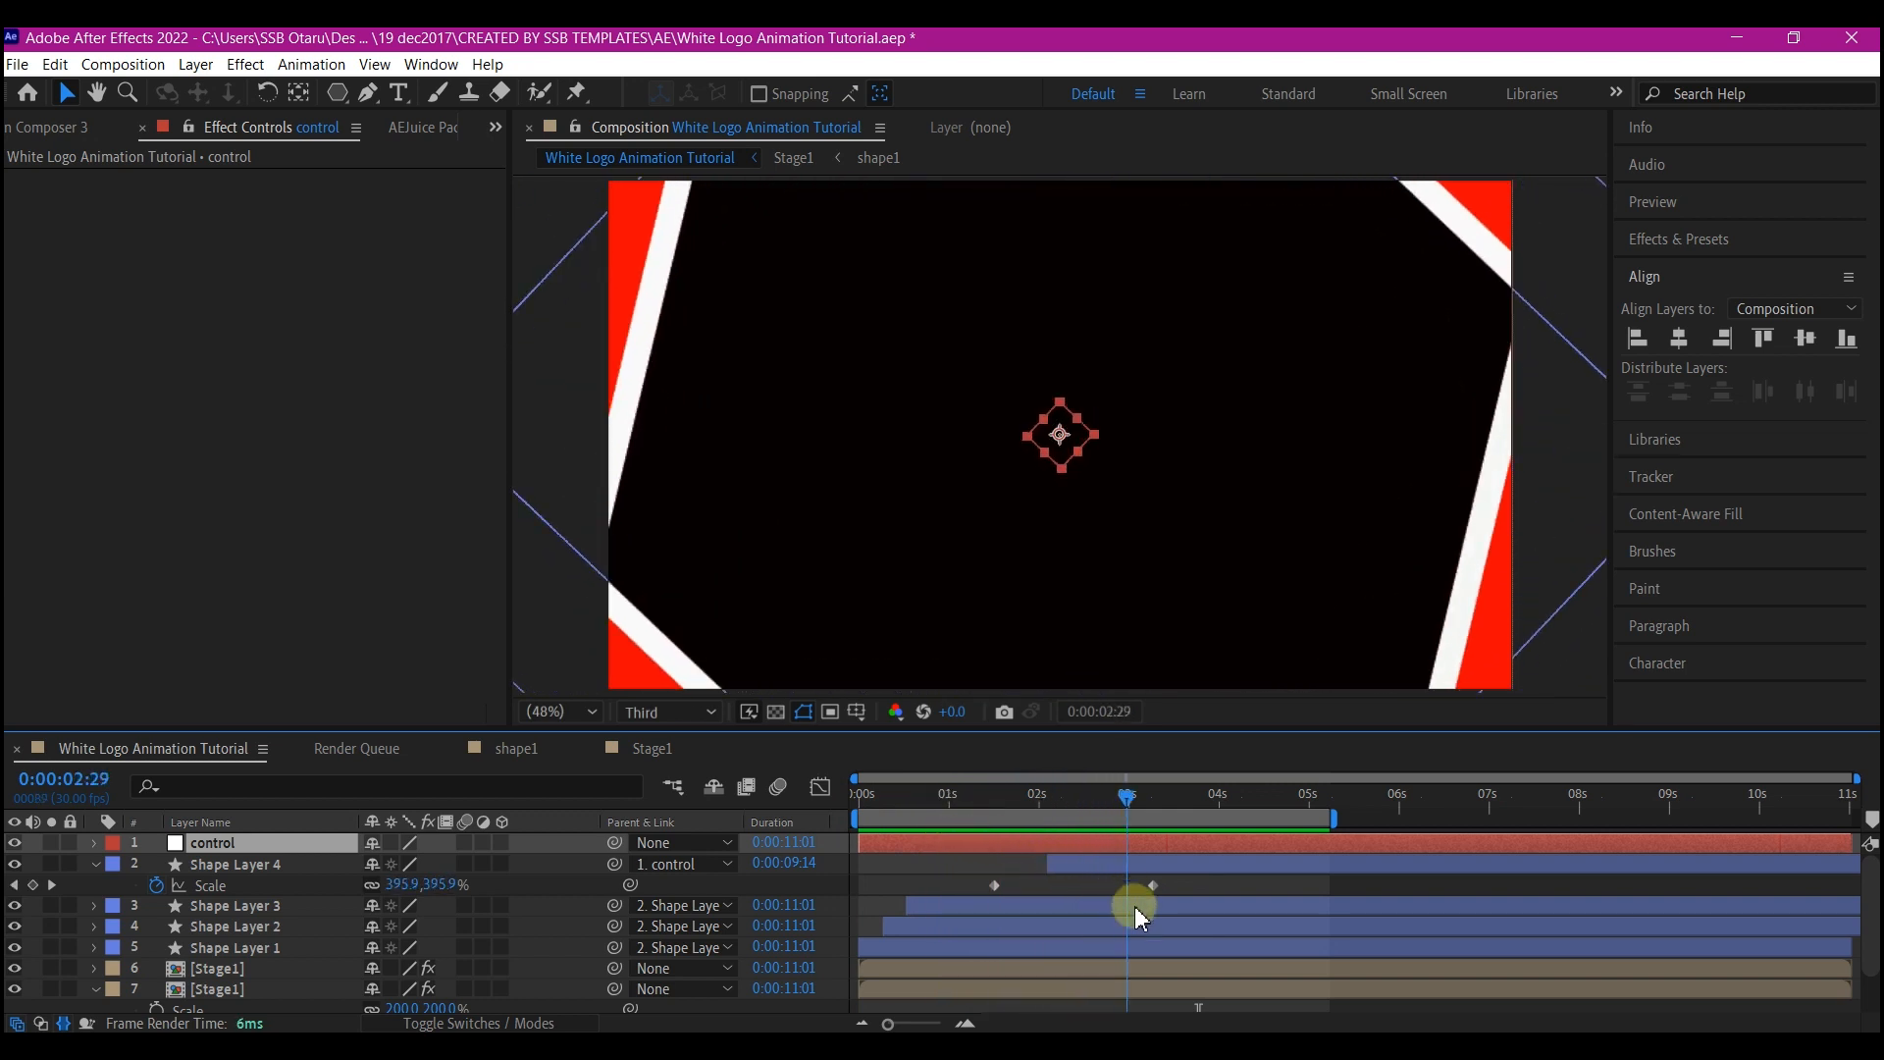
{"action": "left_click", "coordinate": [903, 945], "text": "shift"}
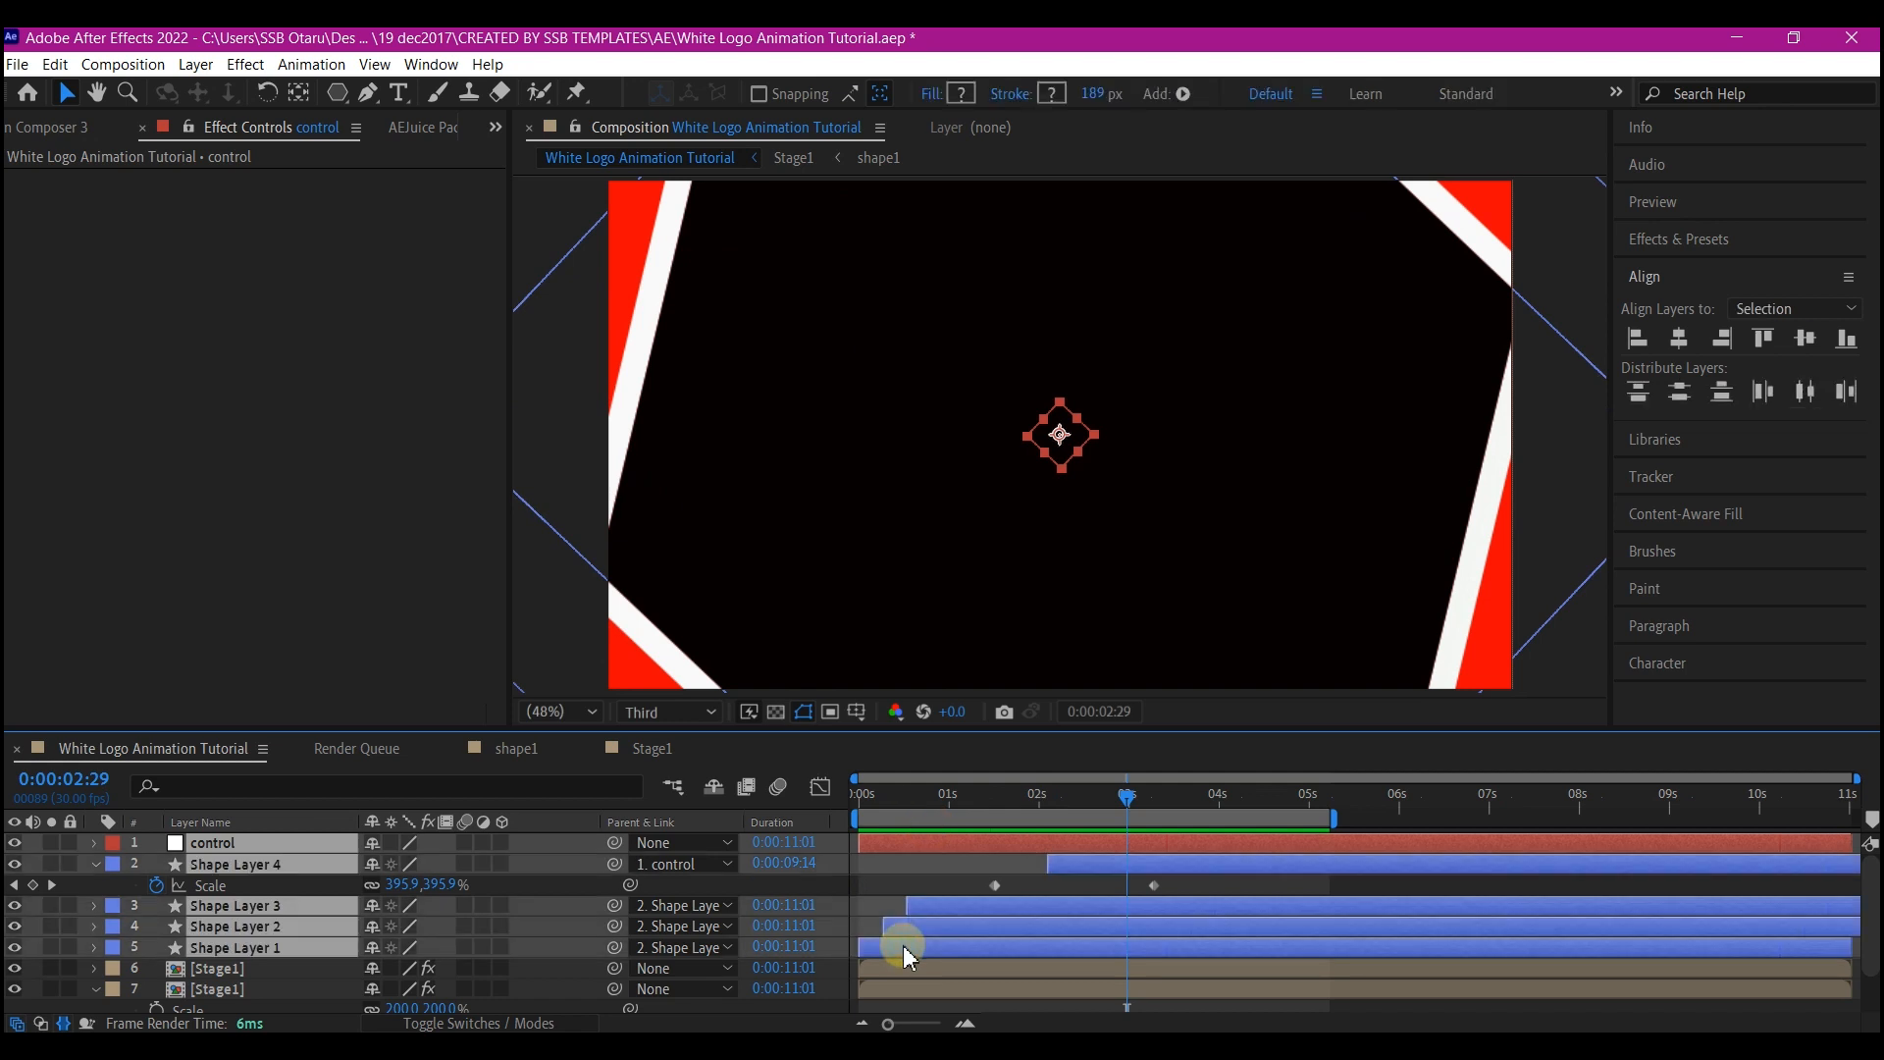
{"action": "key", "text": "ctrl+shift+c"}
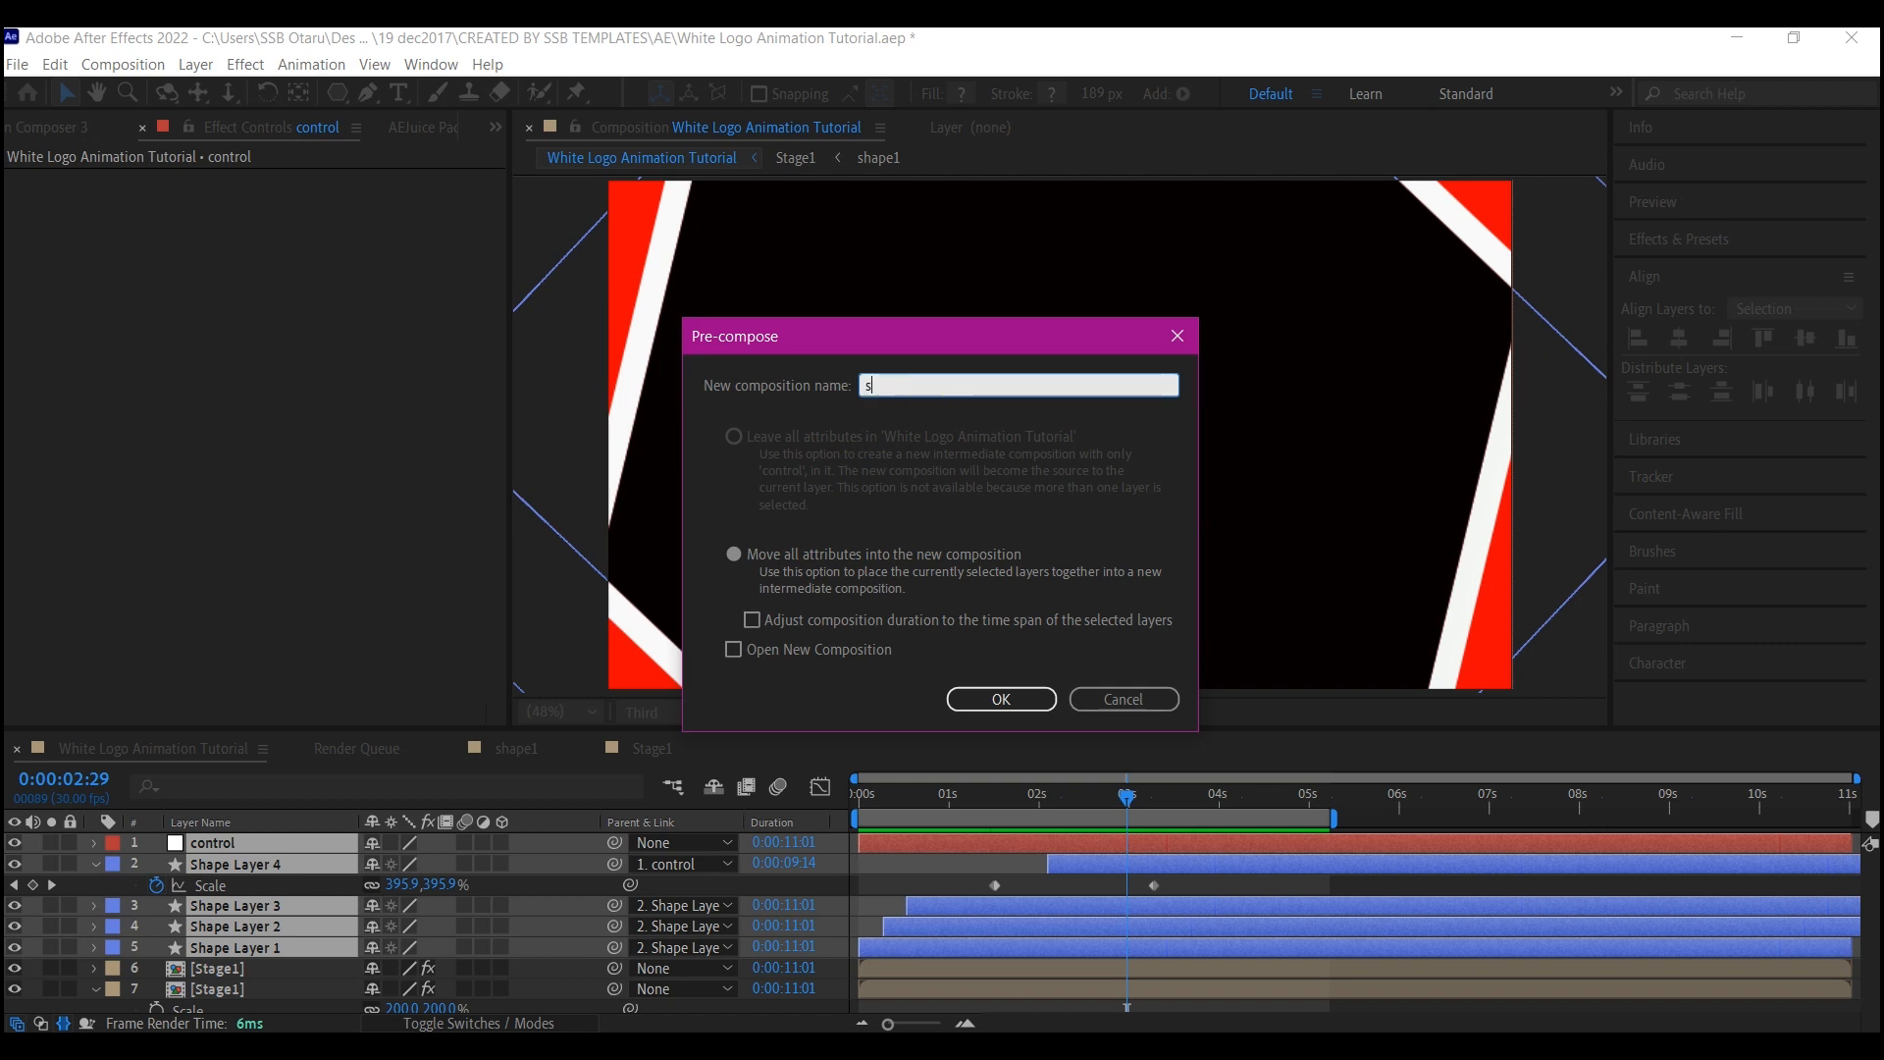
Copy the Fill and Drop Shadow effects from the lower Stage1 layer to the stage 2 layer and preview the result.
{"action": "left_click", "coordinate": [224, 886]}
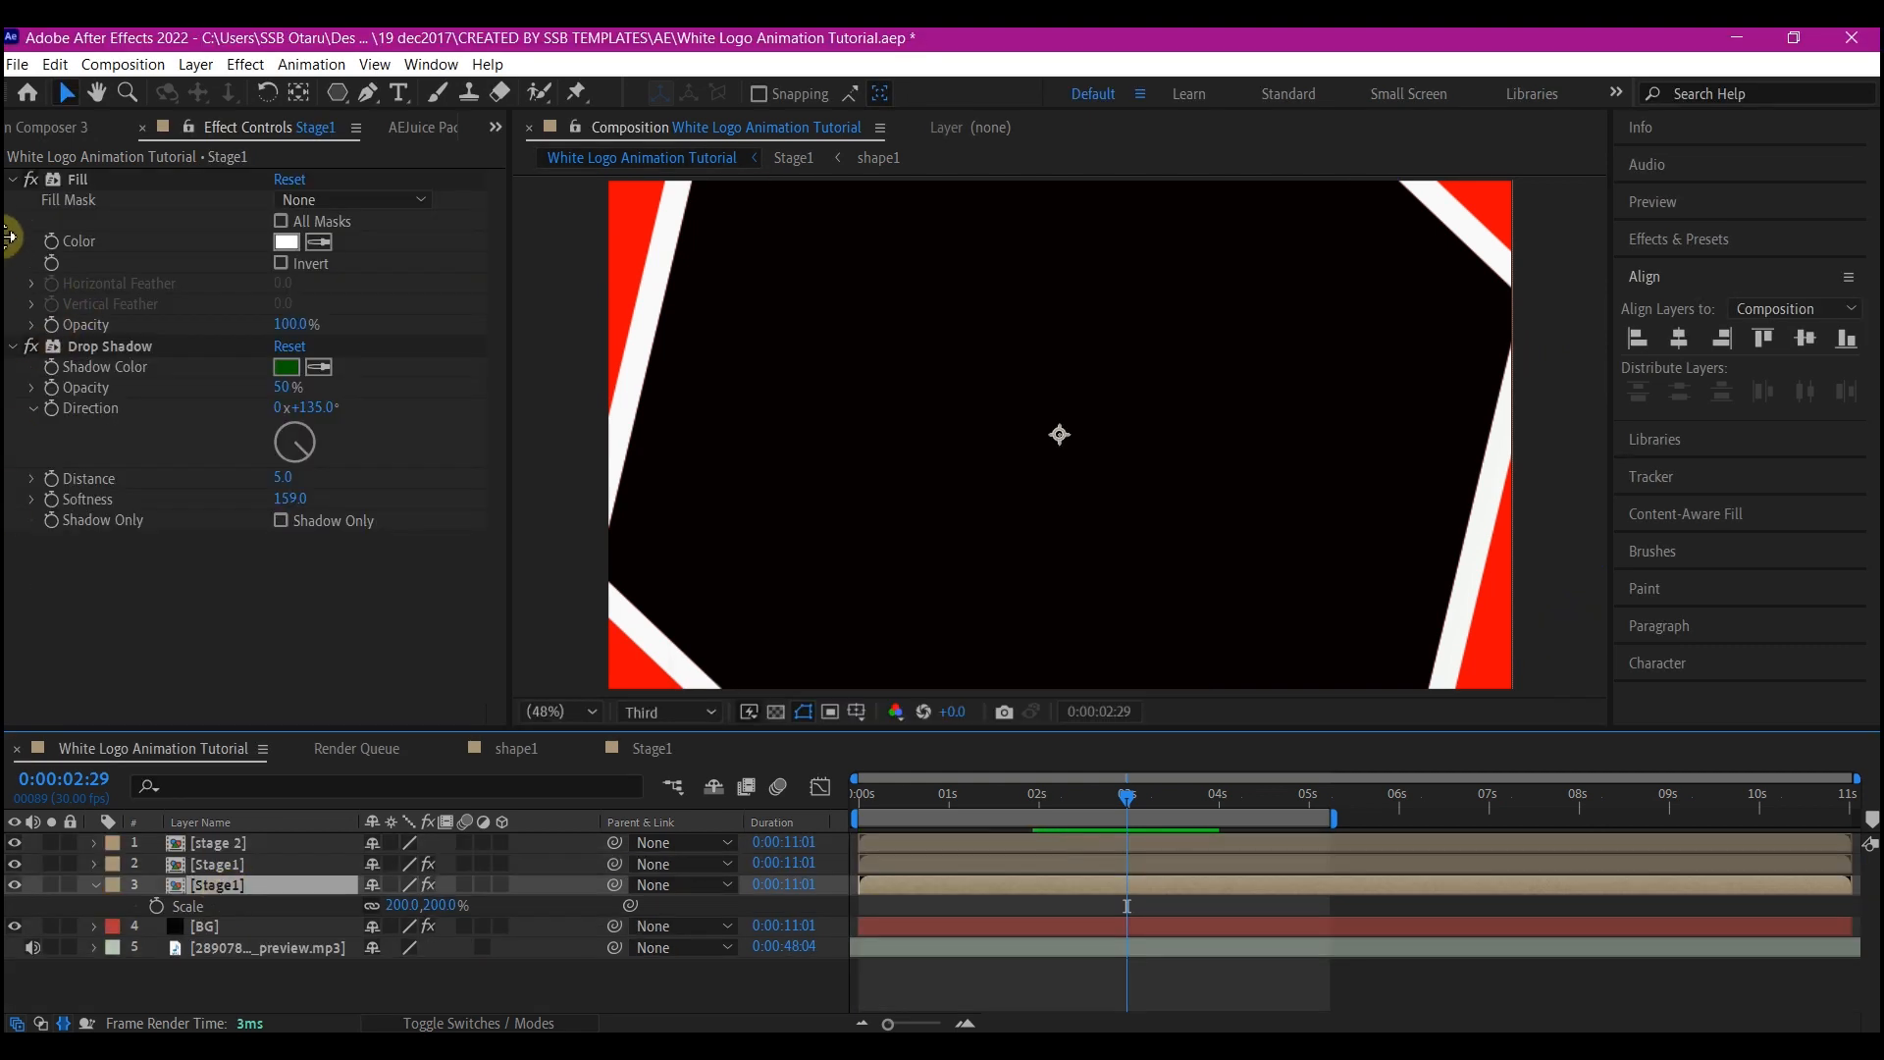
{"action": "left_click", "coordinate": [79, 182]}
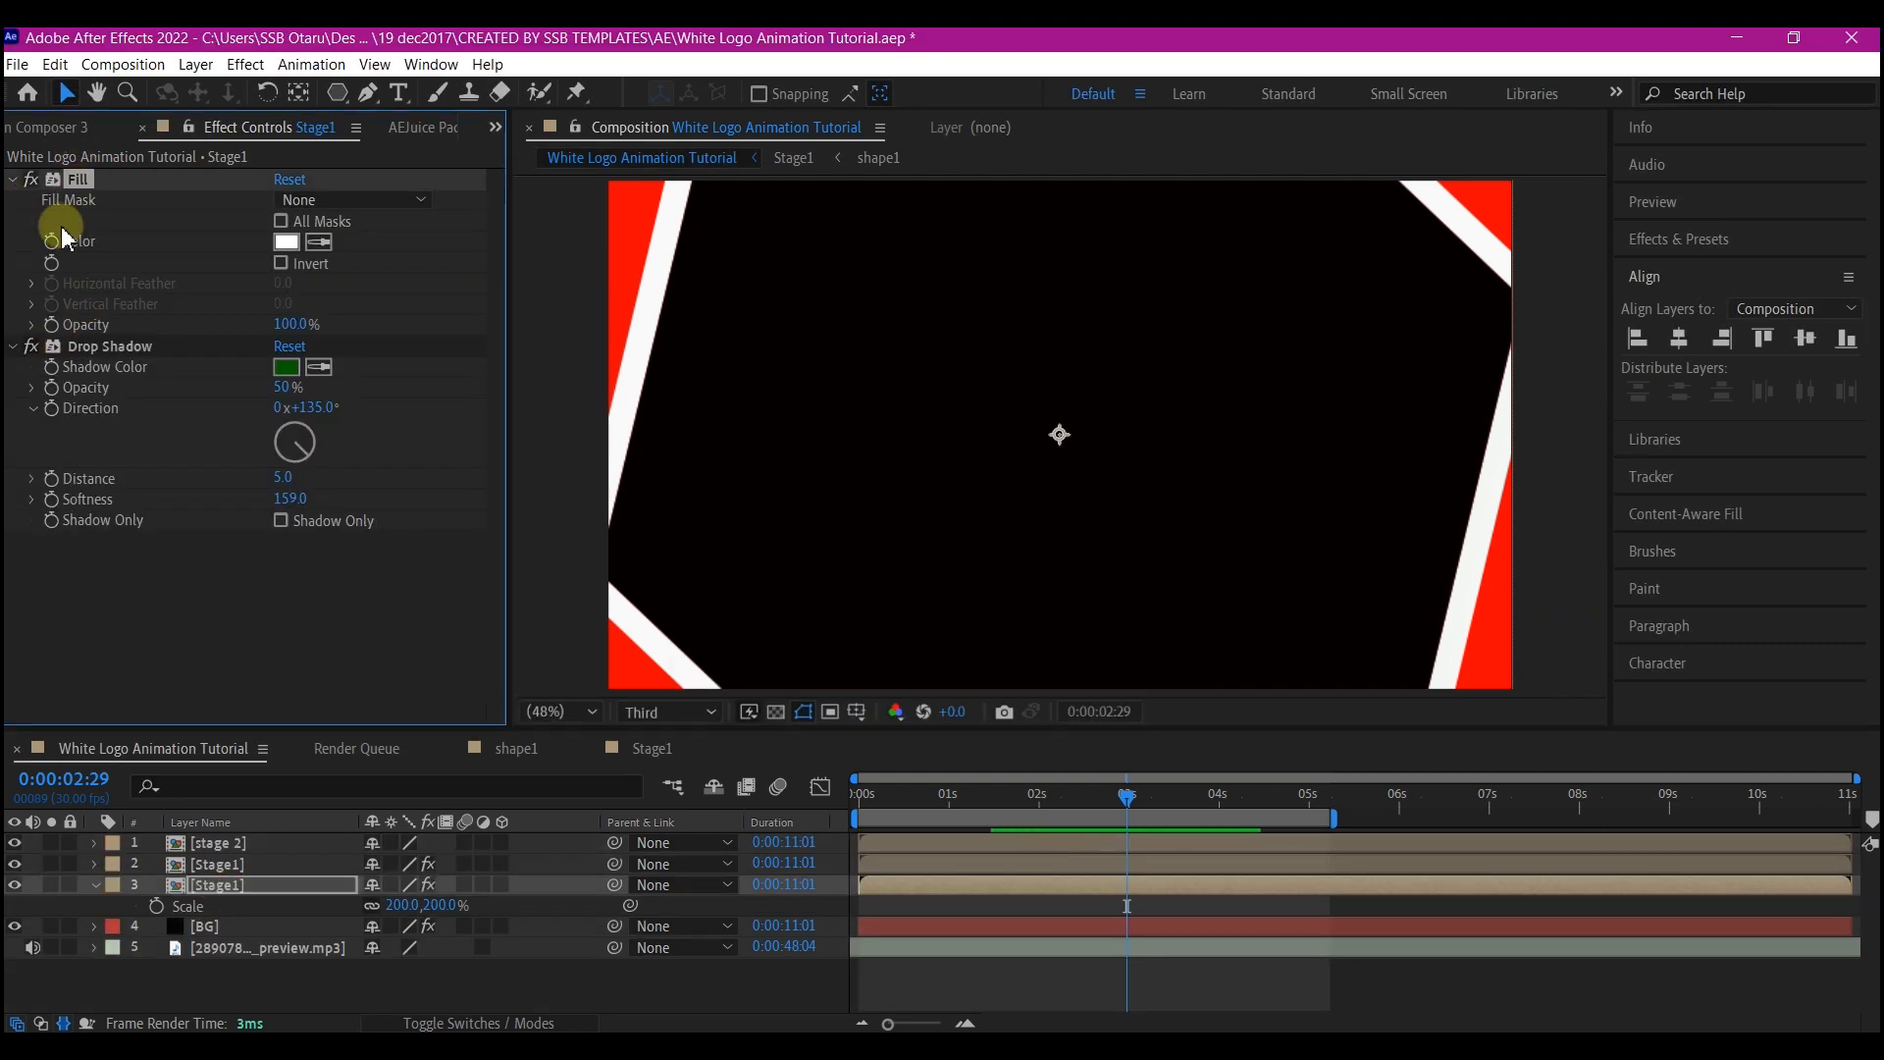
{"action": "left_click", "coordinate": [110, 349], "text": "ctrl"}
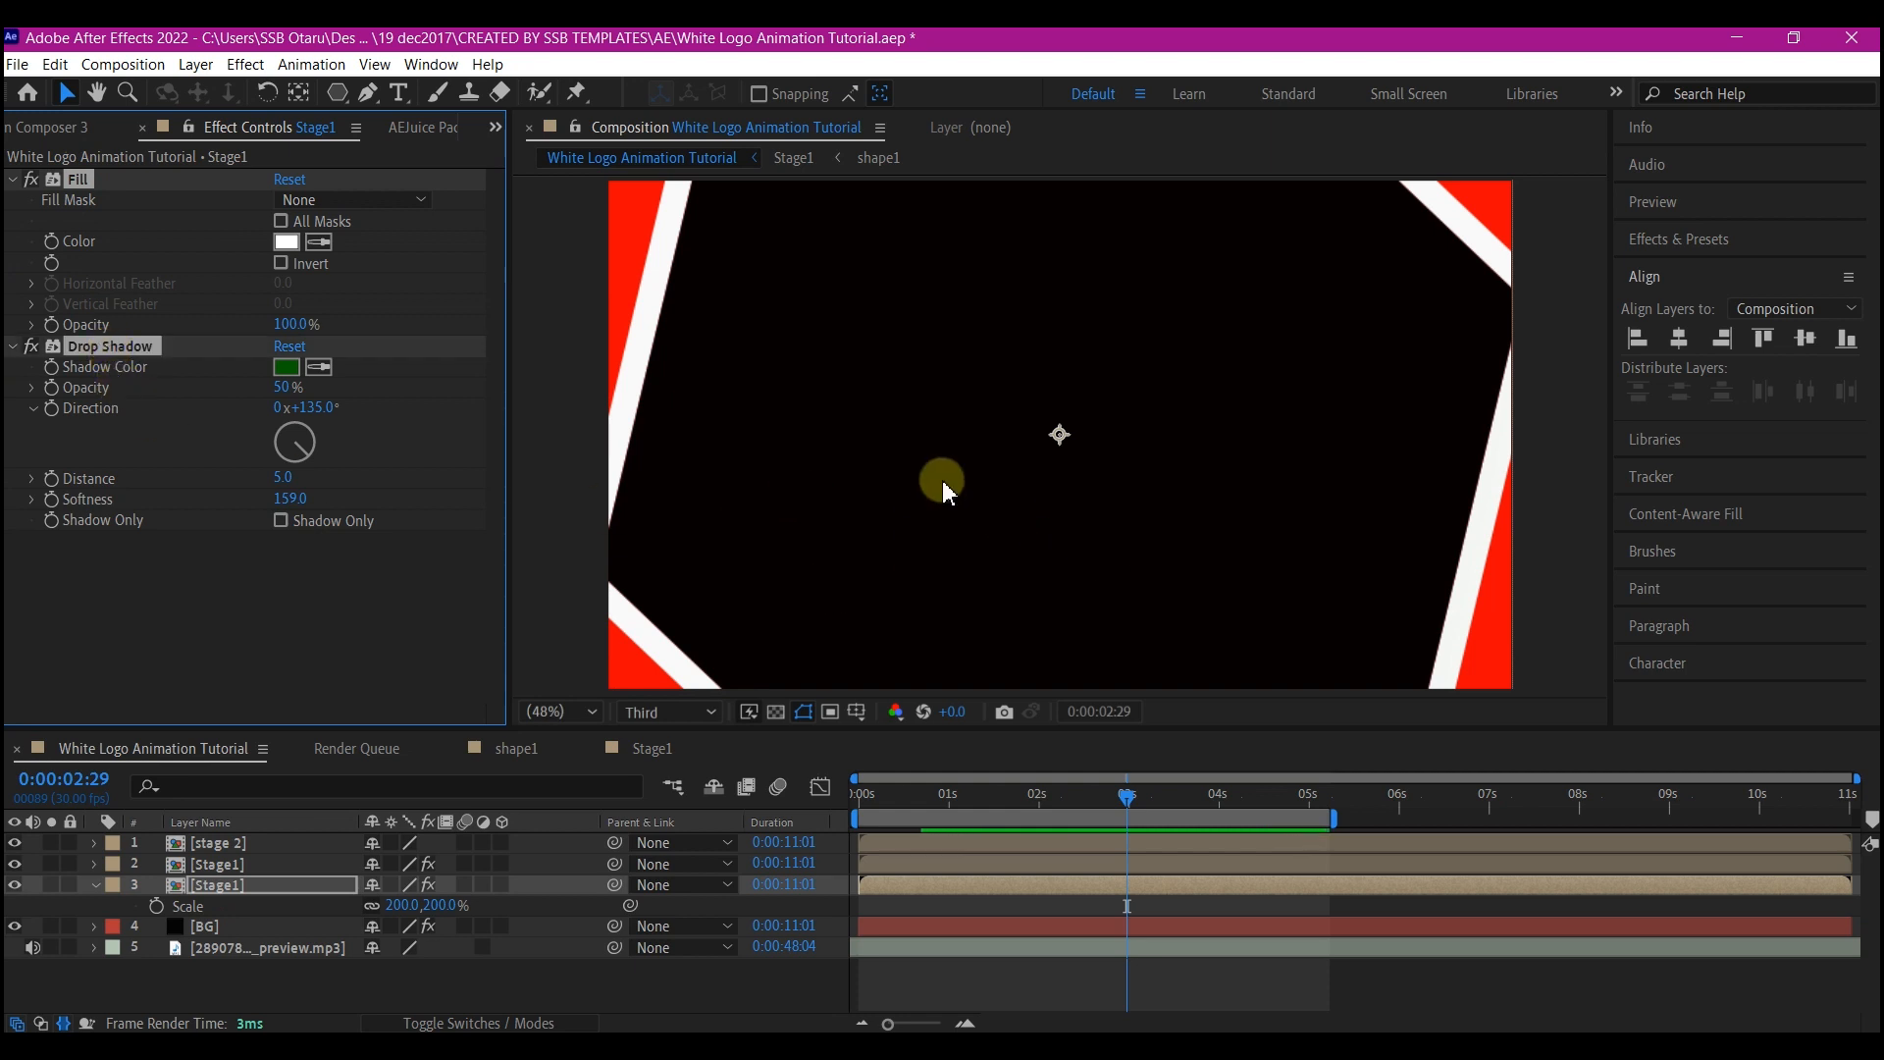
{"action": "left_click", "coordinate": [1014, 843]}
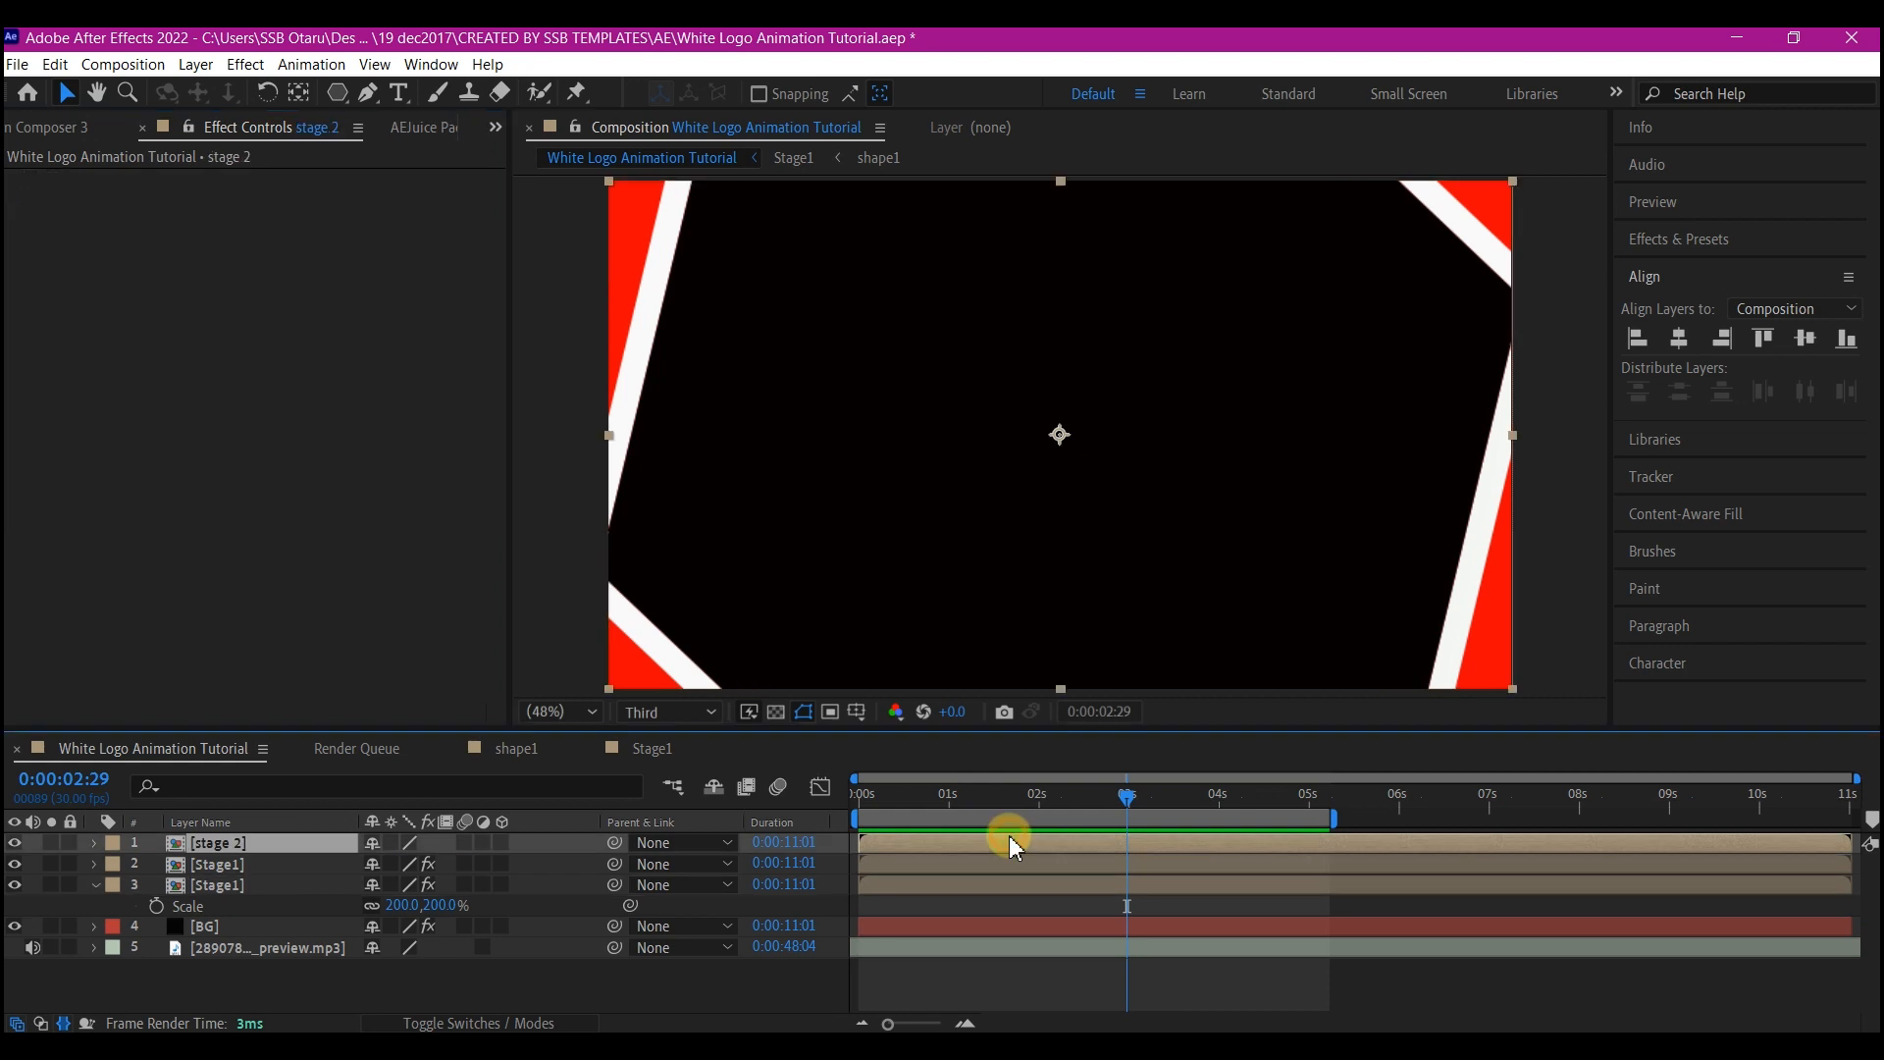
{"action": "key", "text": "ctrl+v"}
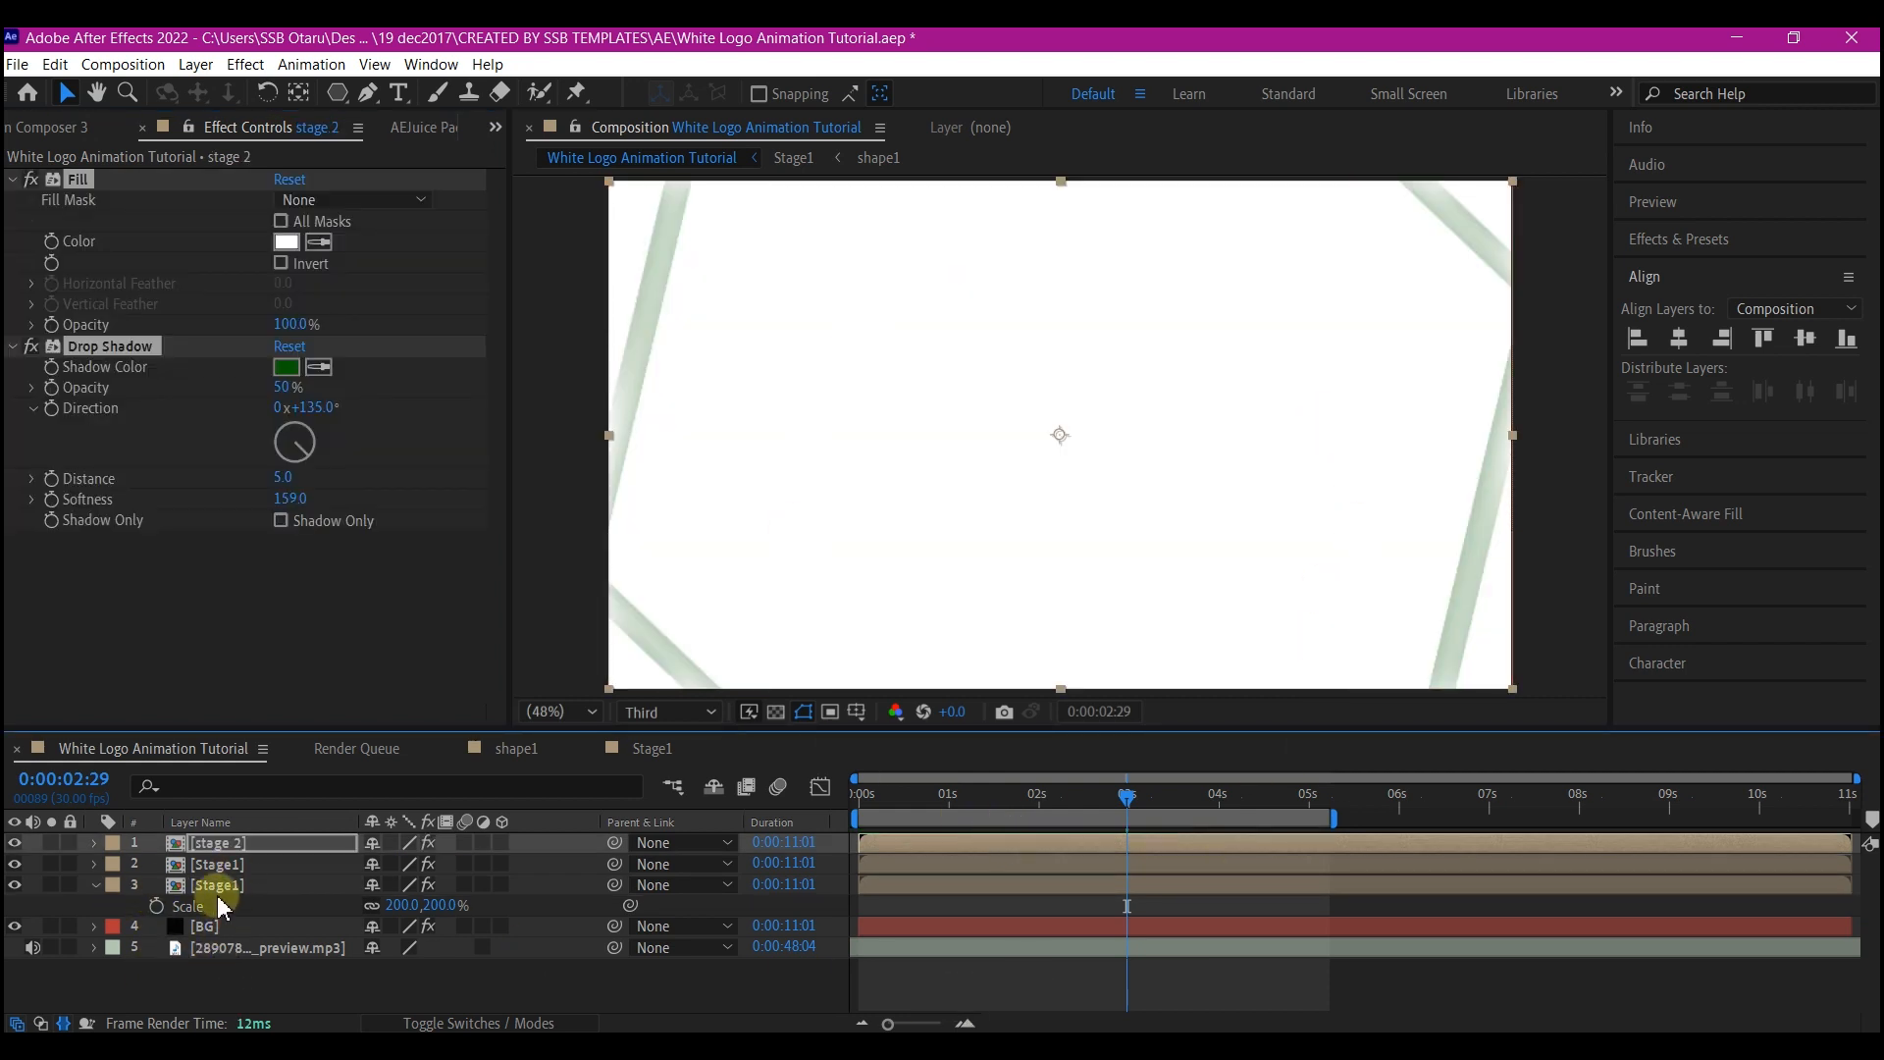
{"action": "key", "text": "space"}
{"action": "left_click", "coordinate": [902, 750]}
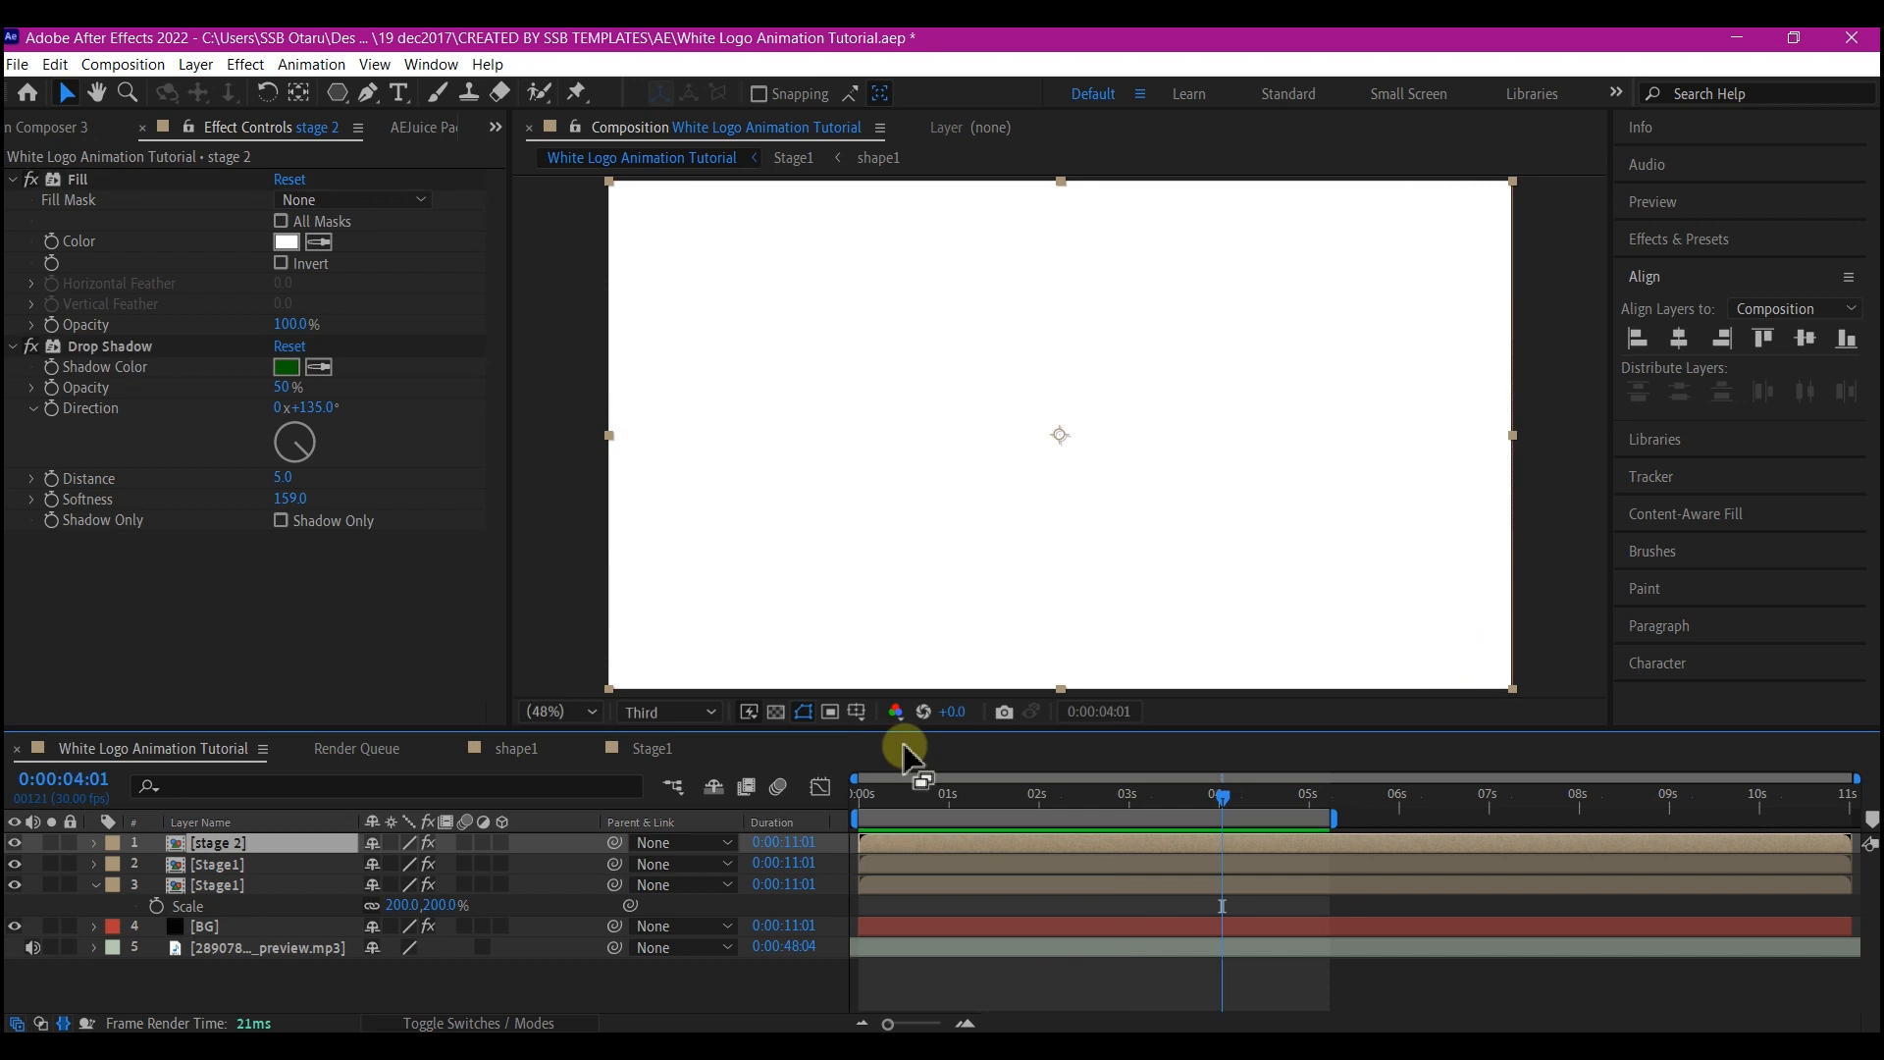
Copy Shape Layer 1 from the stage 2 composition into the White Logo Animation Tutorial composition, above the stage 2 layer.
{"action": "double_click", "coordinate": [282, 849]}
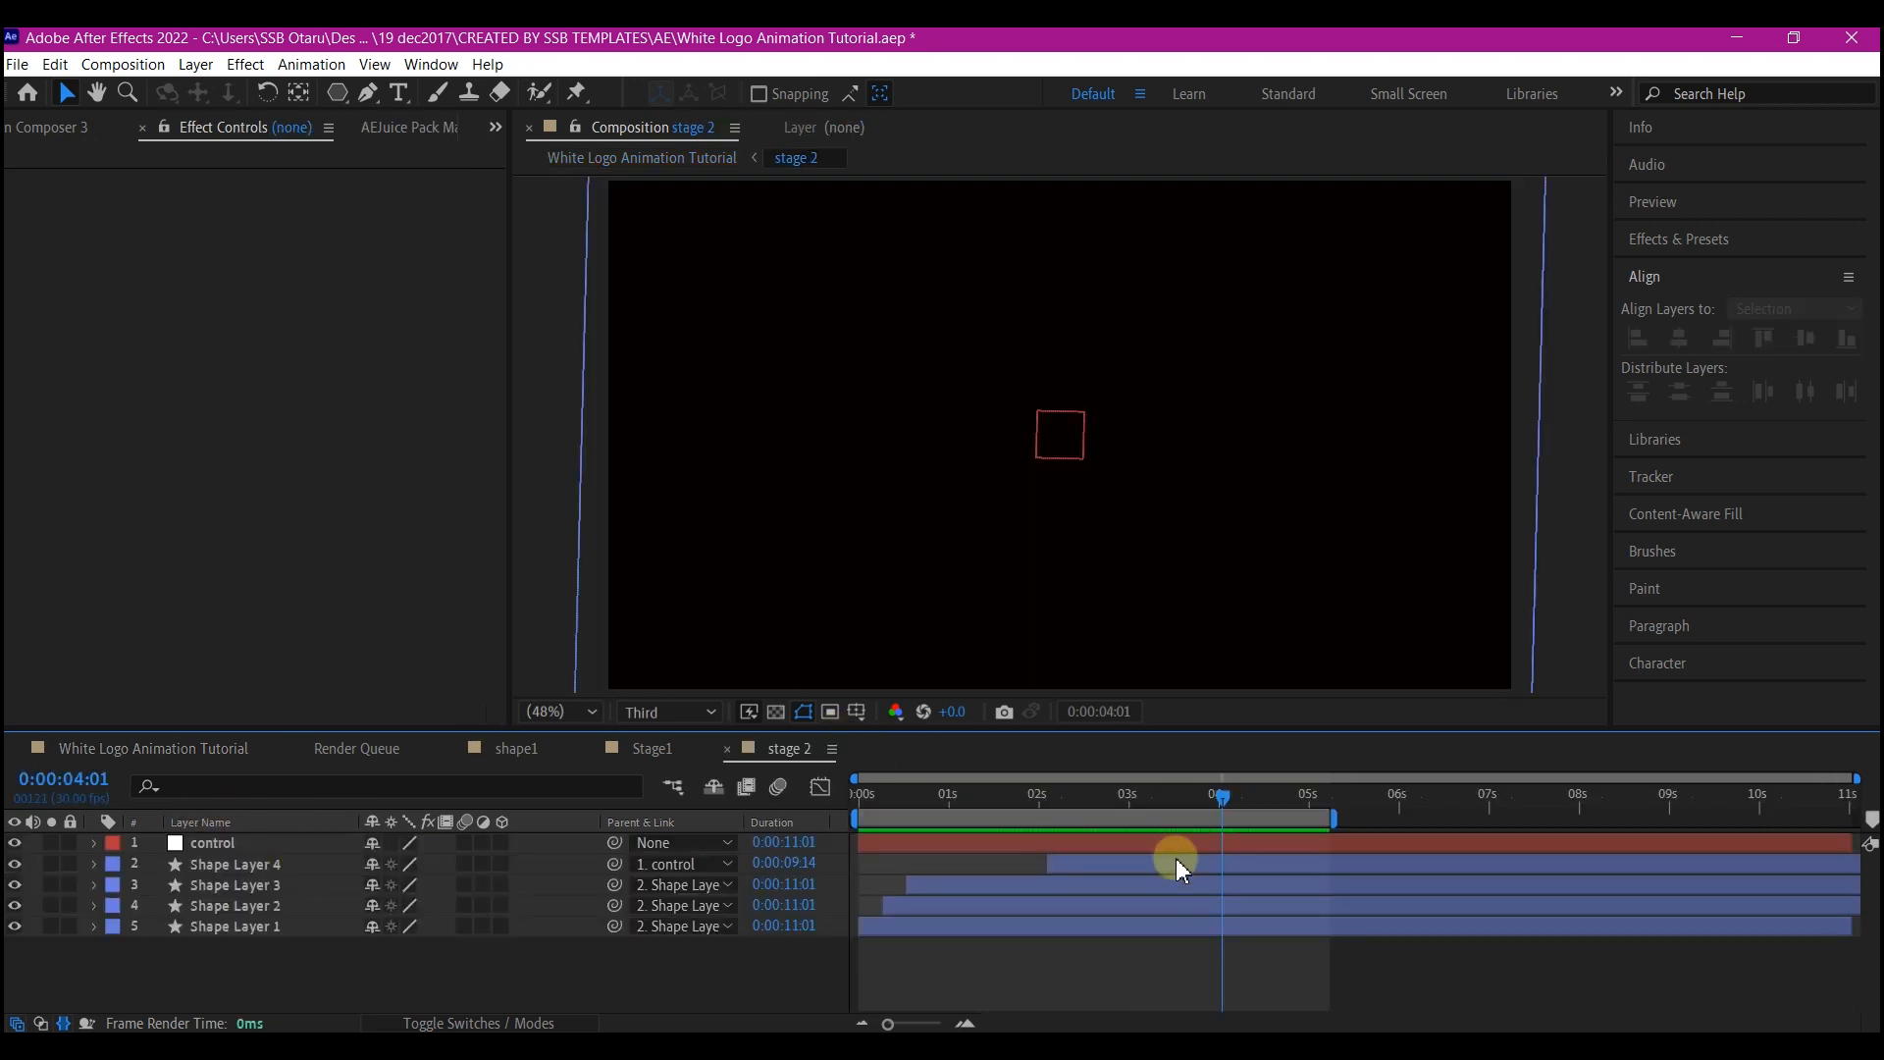
{"action": "left_click", "coordinate": [1128, 868]}
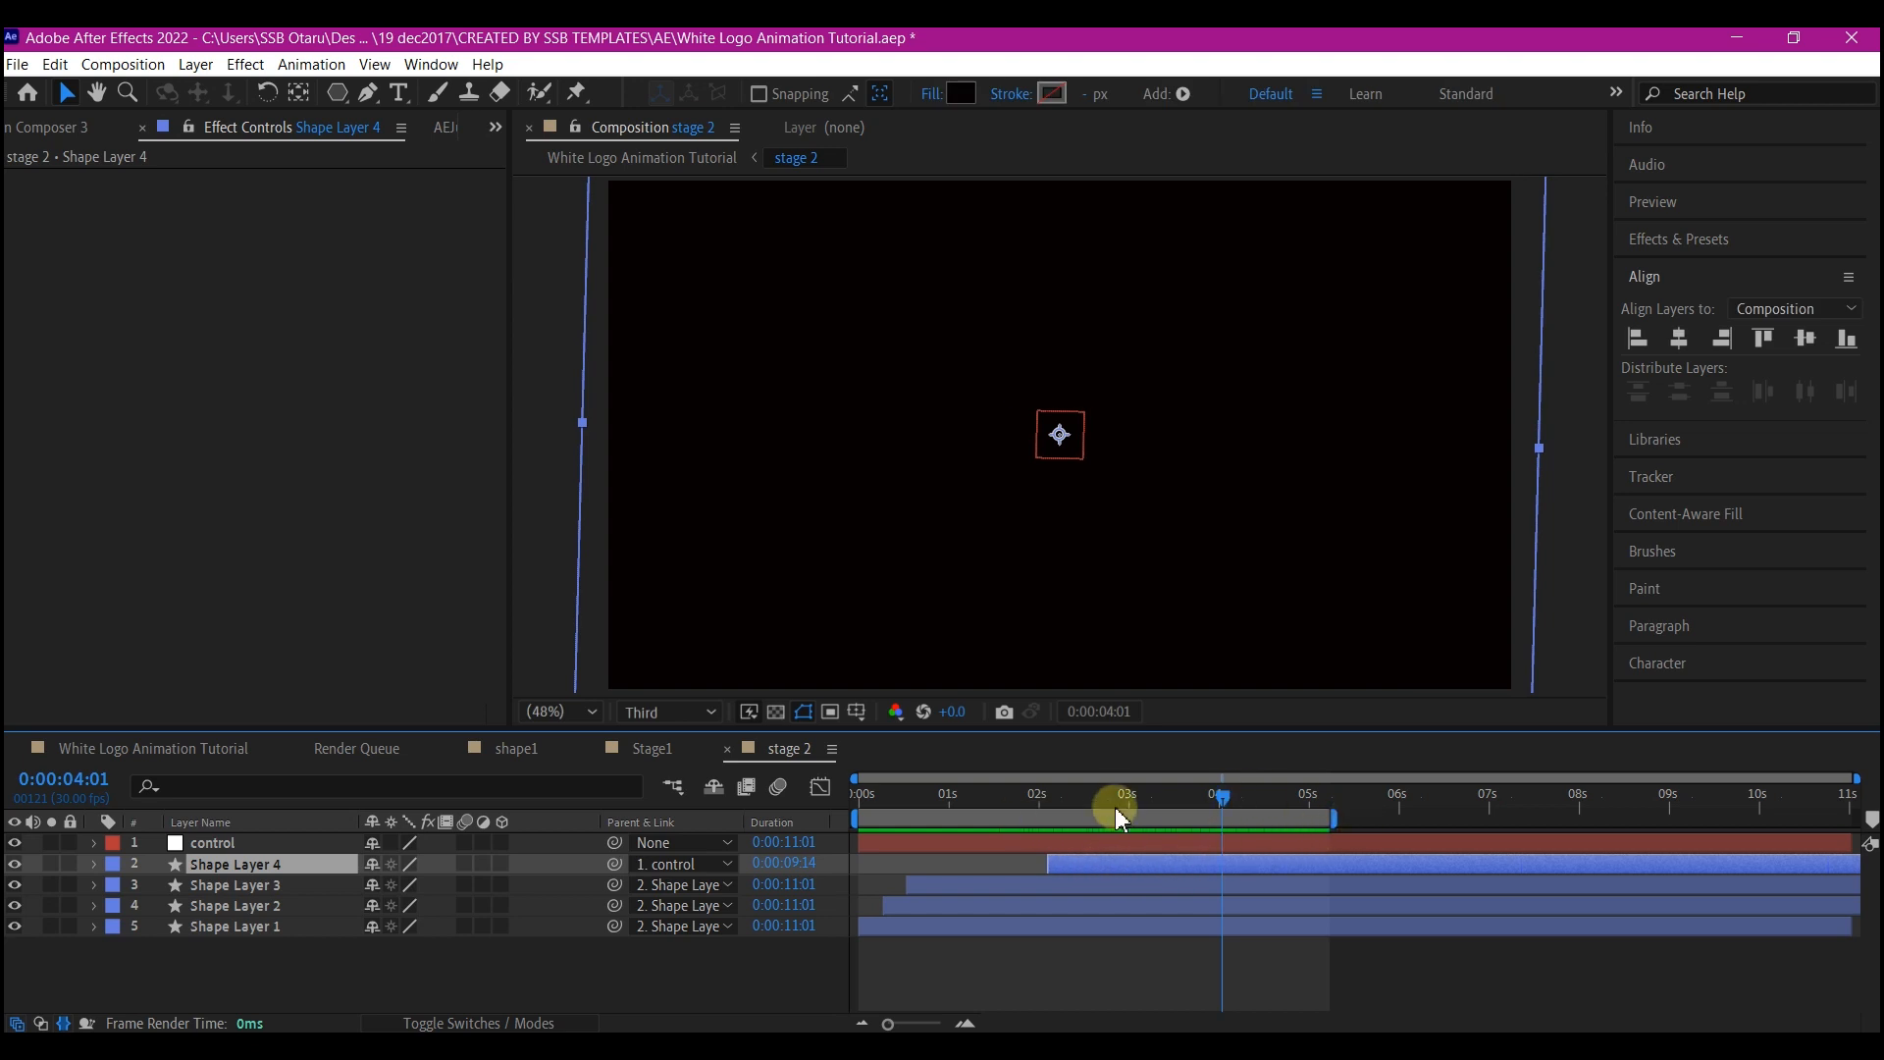
{"action": "left_click_drag", "start_coordinate": [1114, 797], "coordinate": [909, 817]}
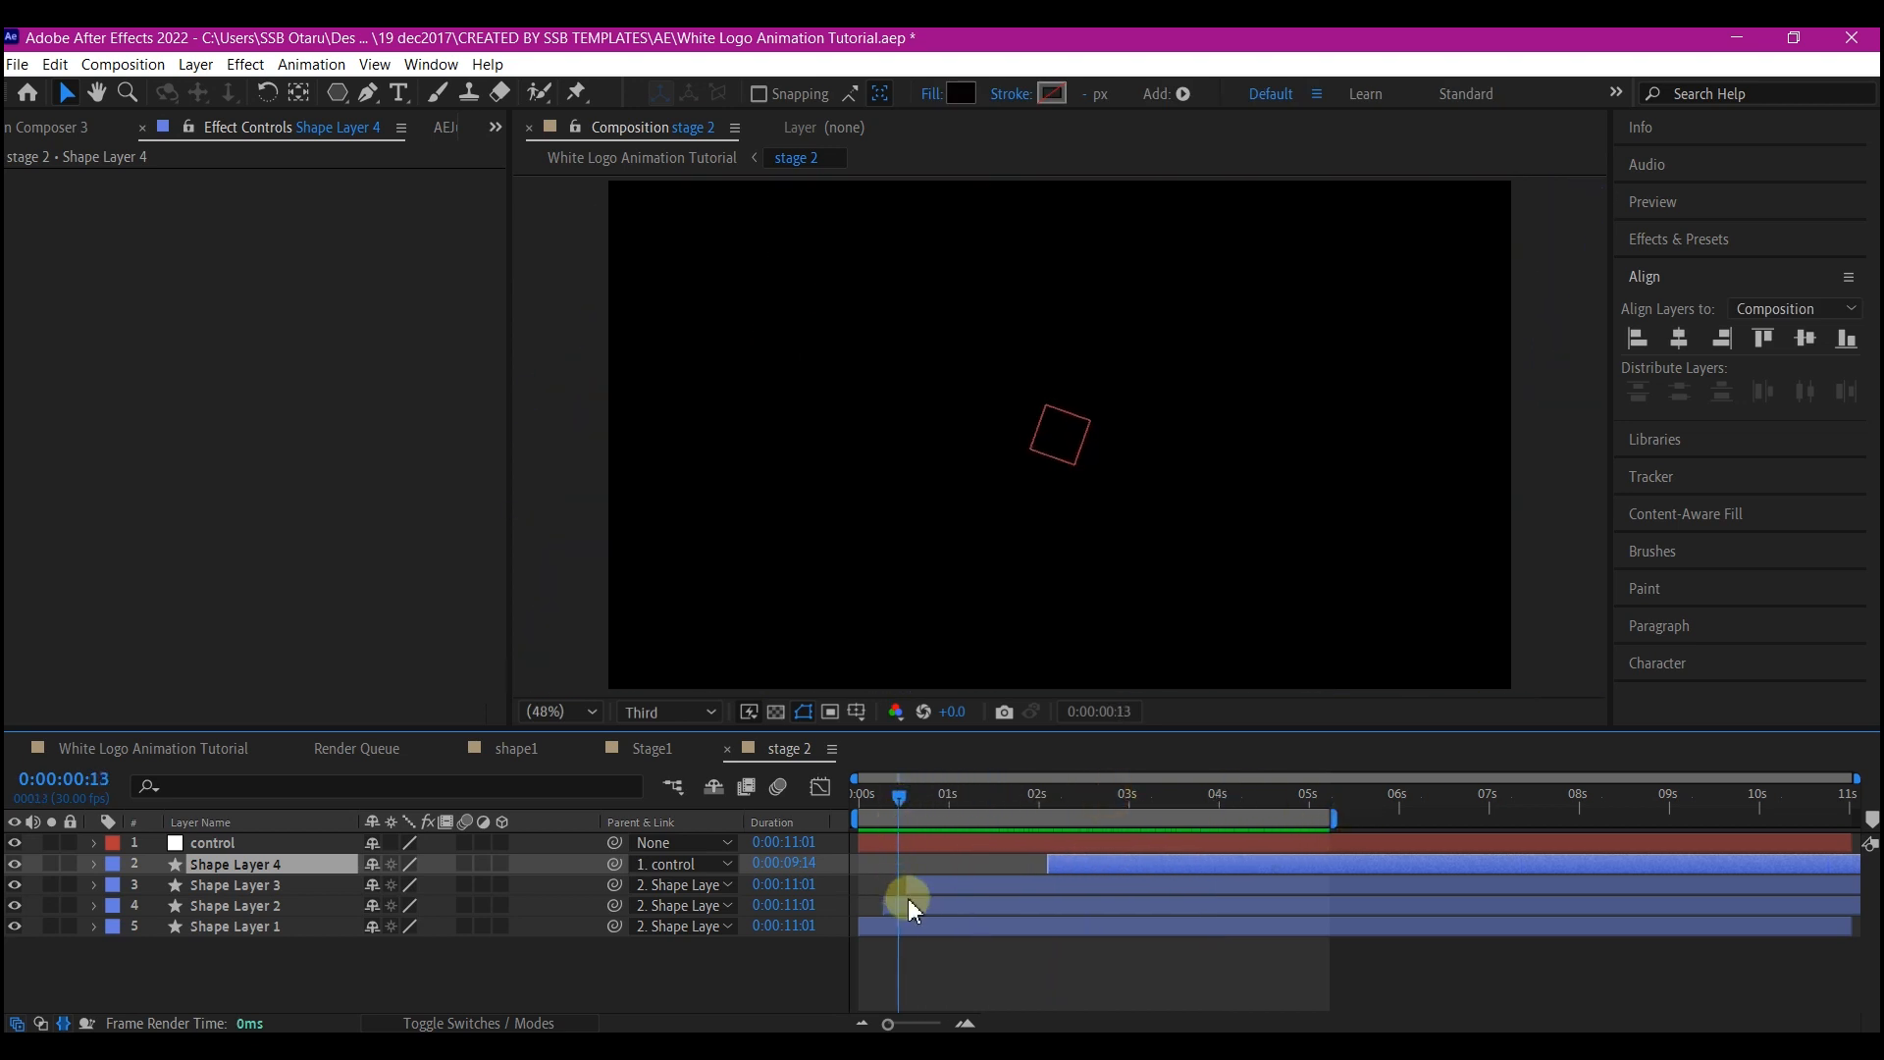
{"action": "left_click", "coordinate": [937, 927]}
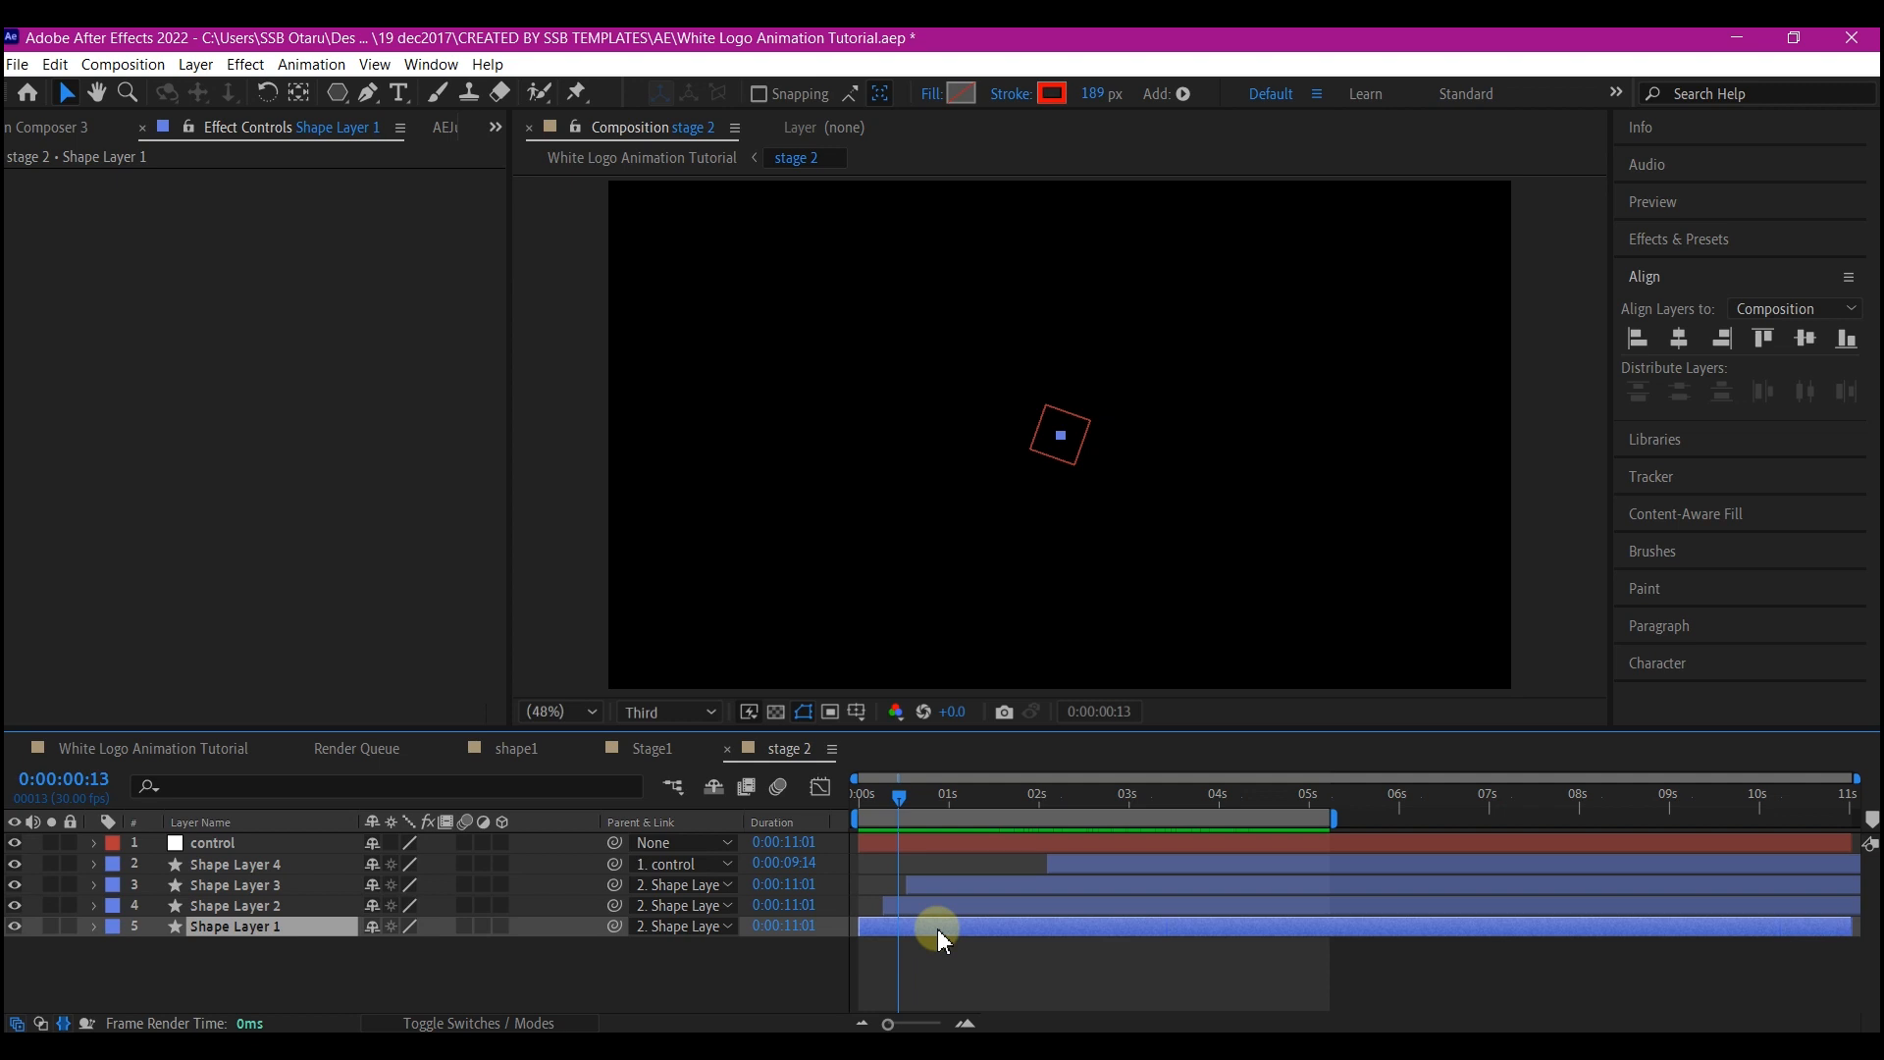
{"action": "left_click", "coordinate": [194, 751]}
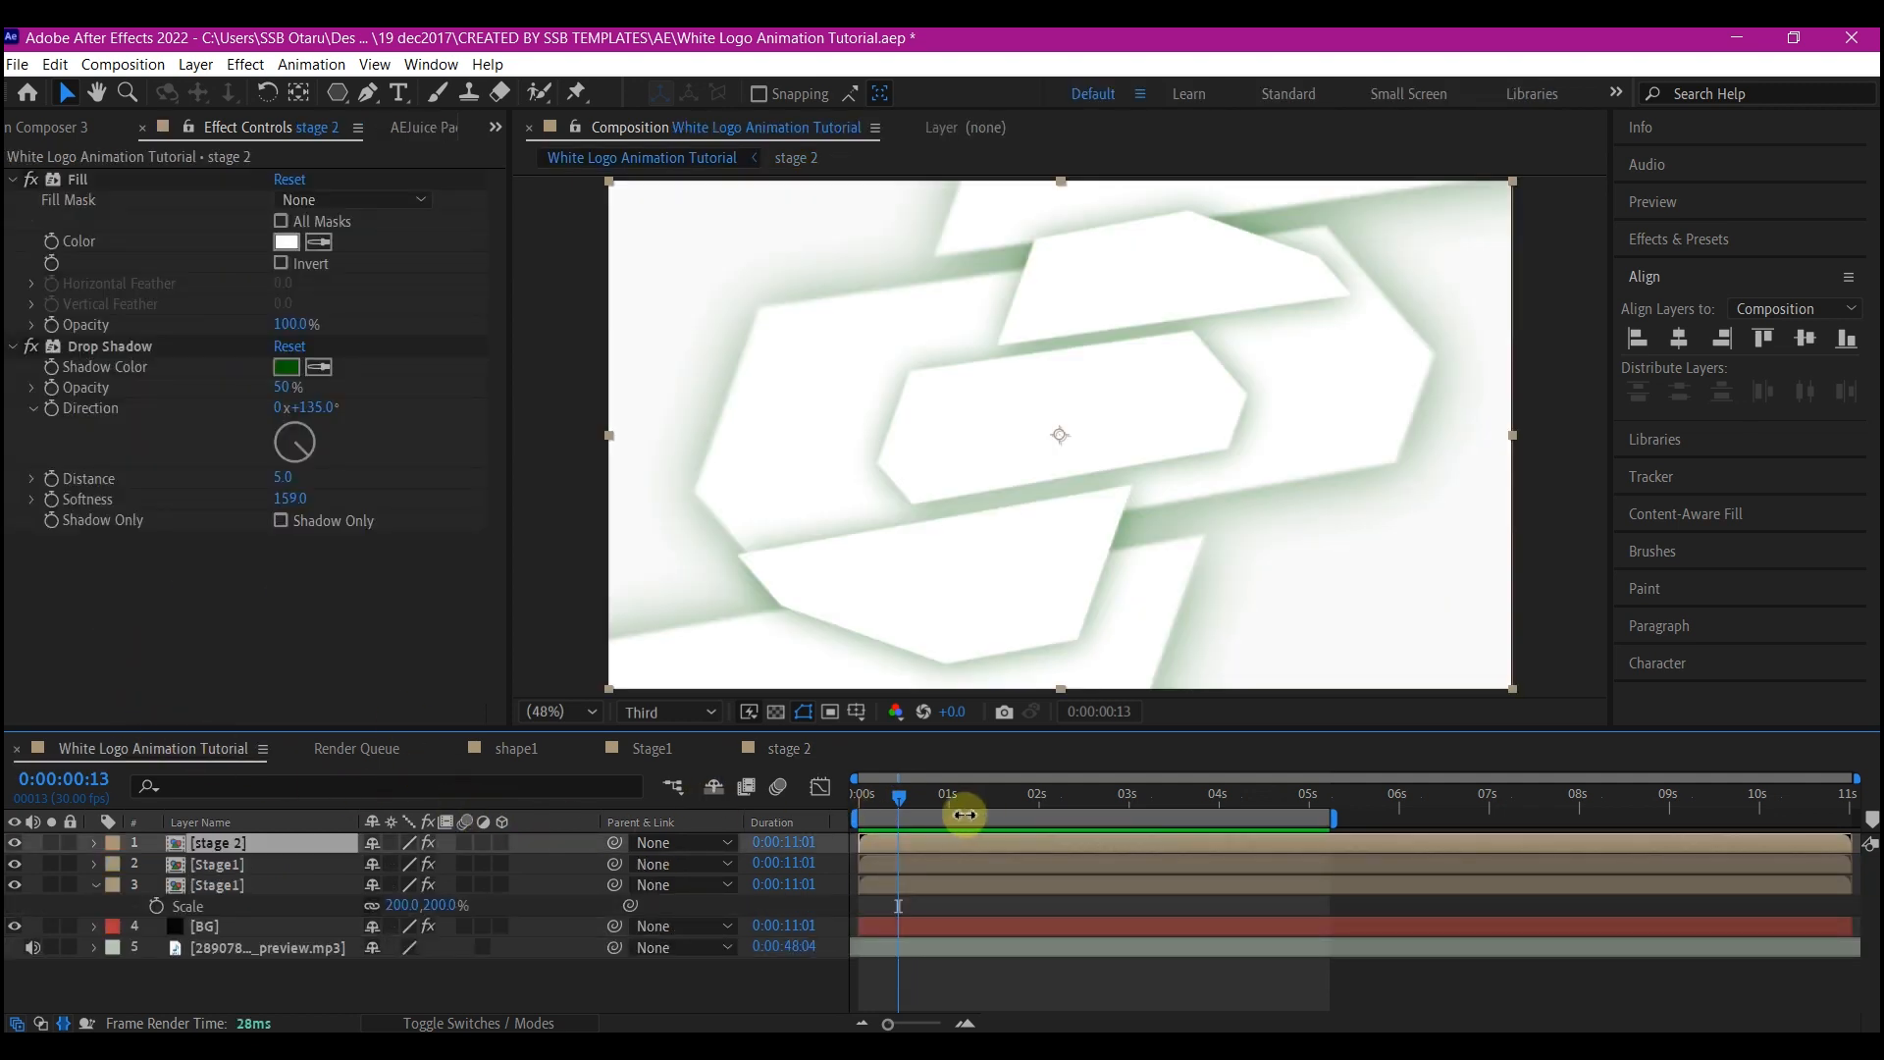
{"action": "key", "text": "ctrl+v"}
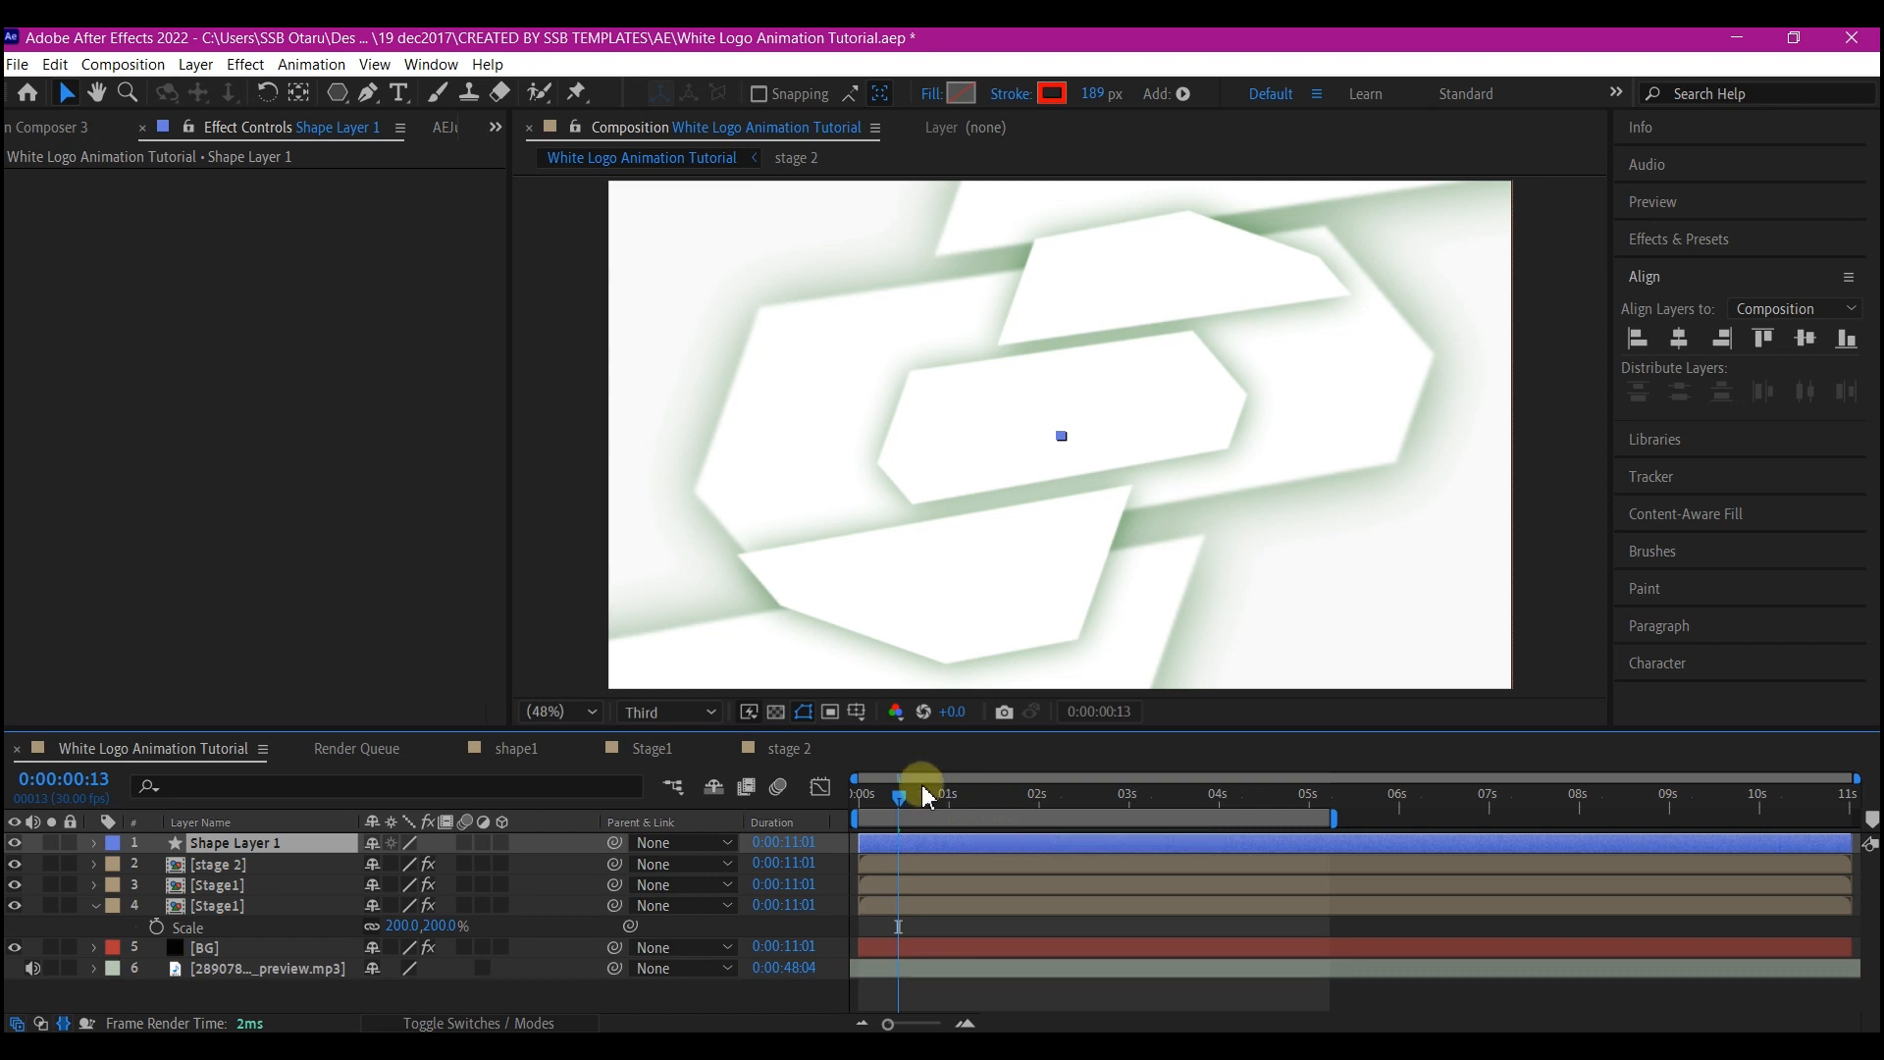
Remove the Scale animation from the pasted Shape Layer 1 with the current time at 0:00:03:27.
{"action": "left_click_drag", "start_coordinate": [958, 797], "coordinate": [1212, 800]}
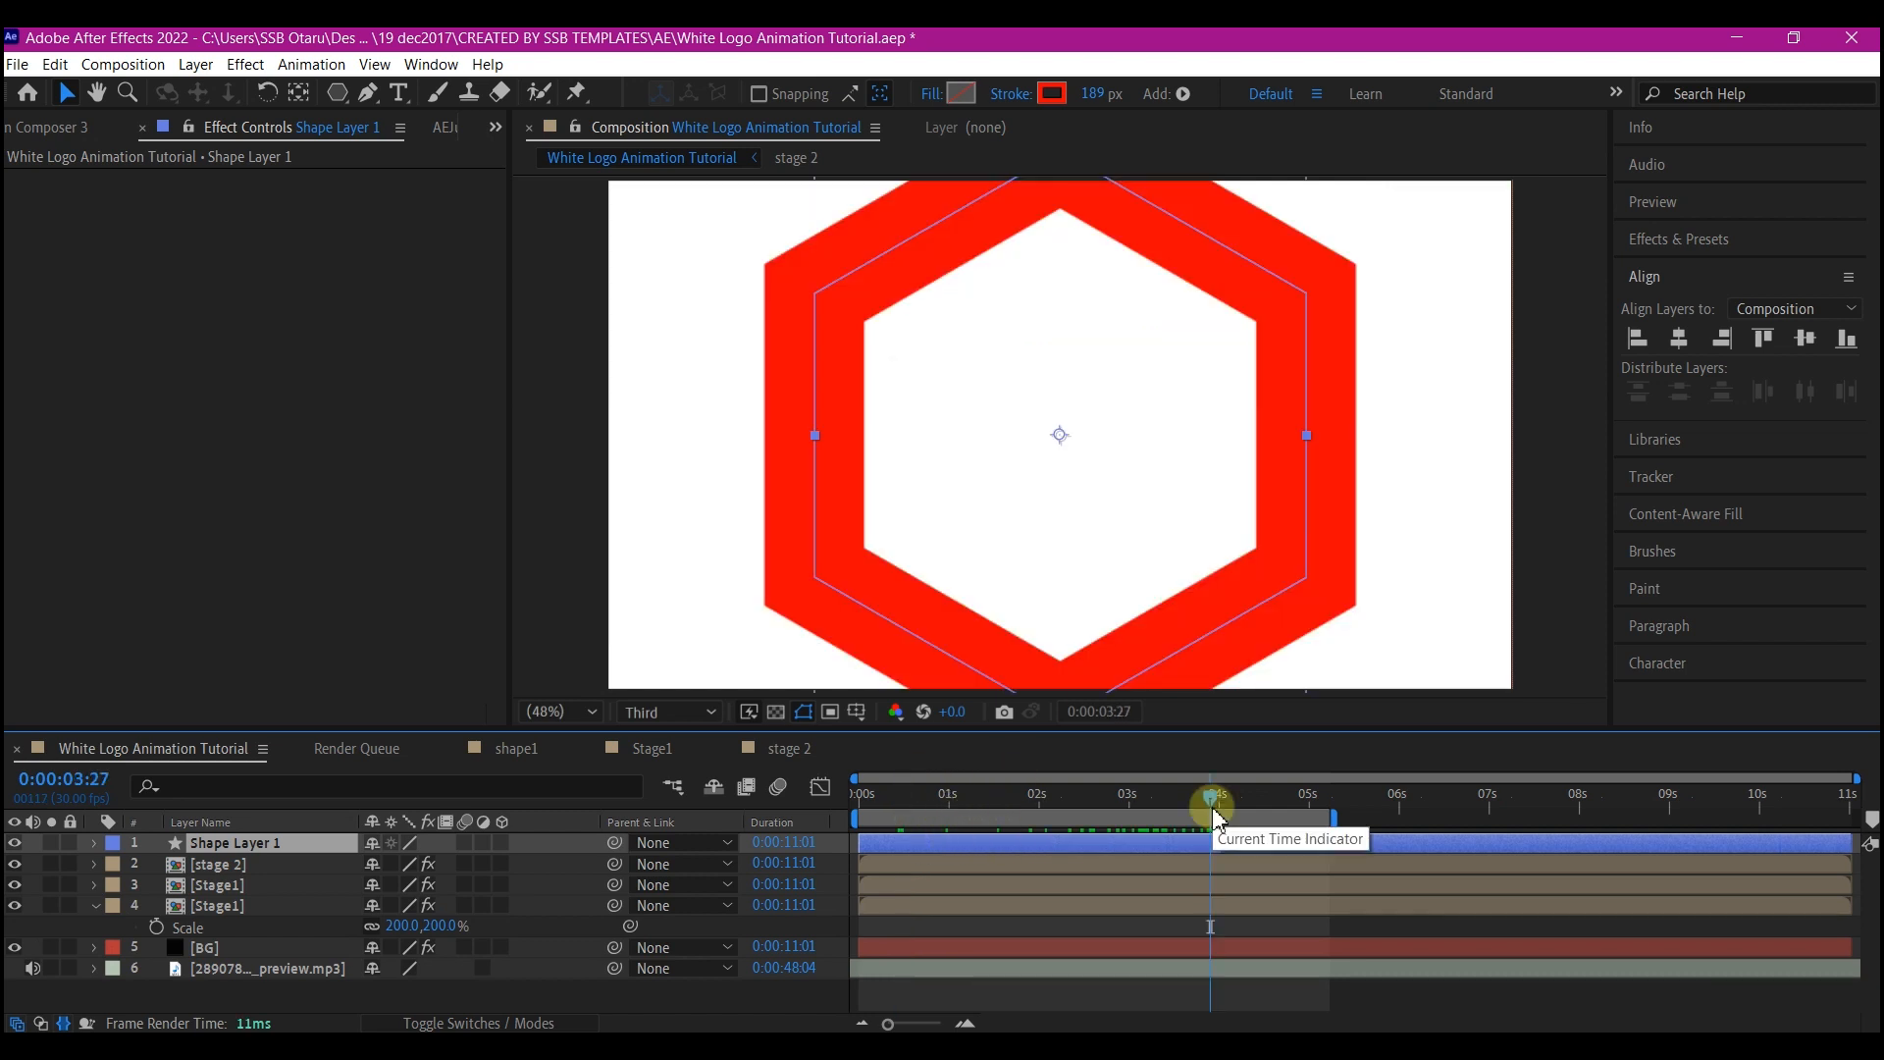
{"action": "key", "text": "u"}
{"action": "left_click", "coordinate": [27, 871]}
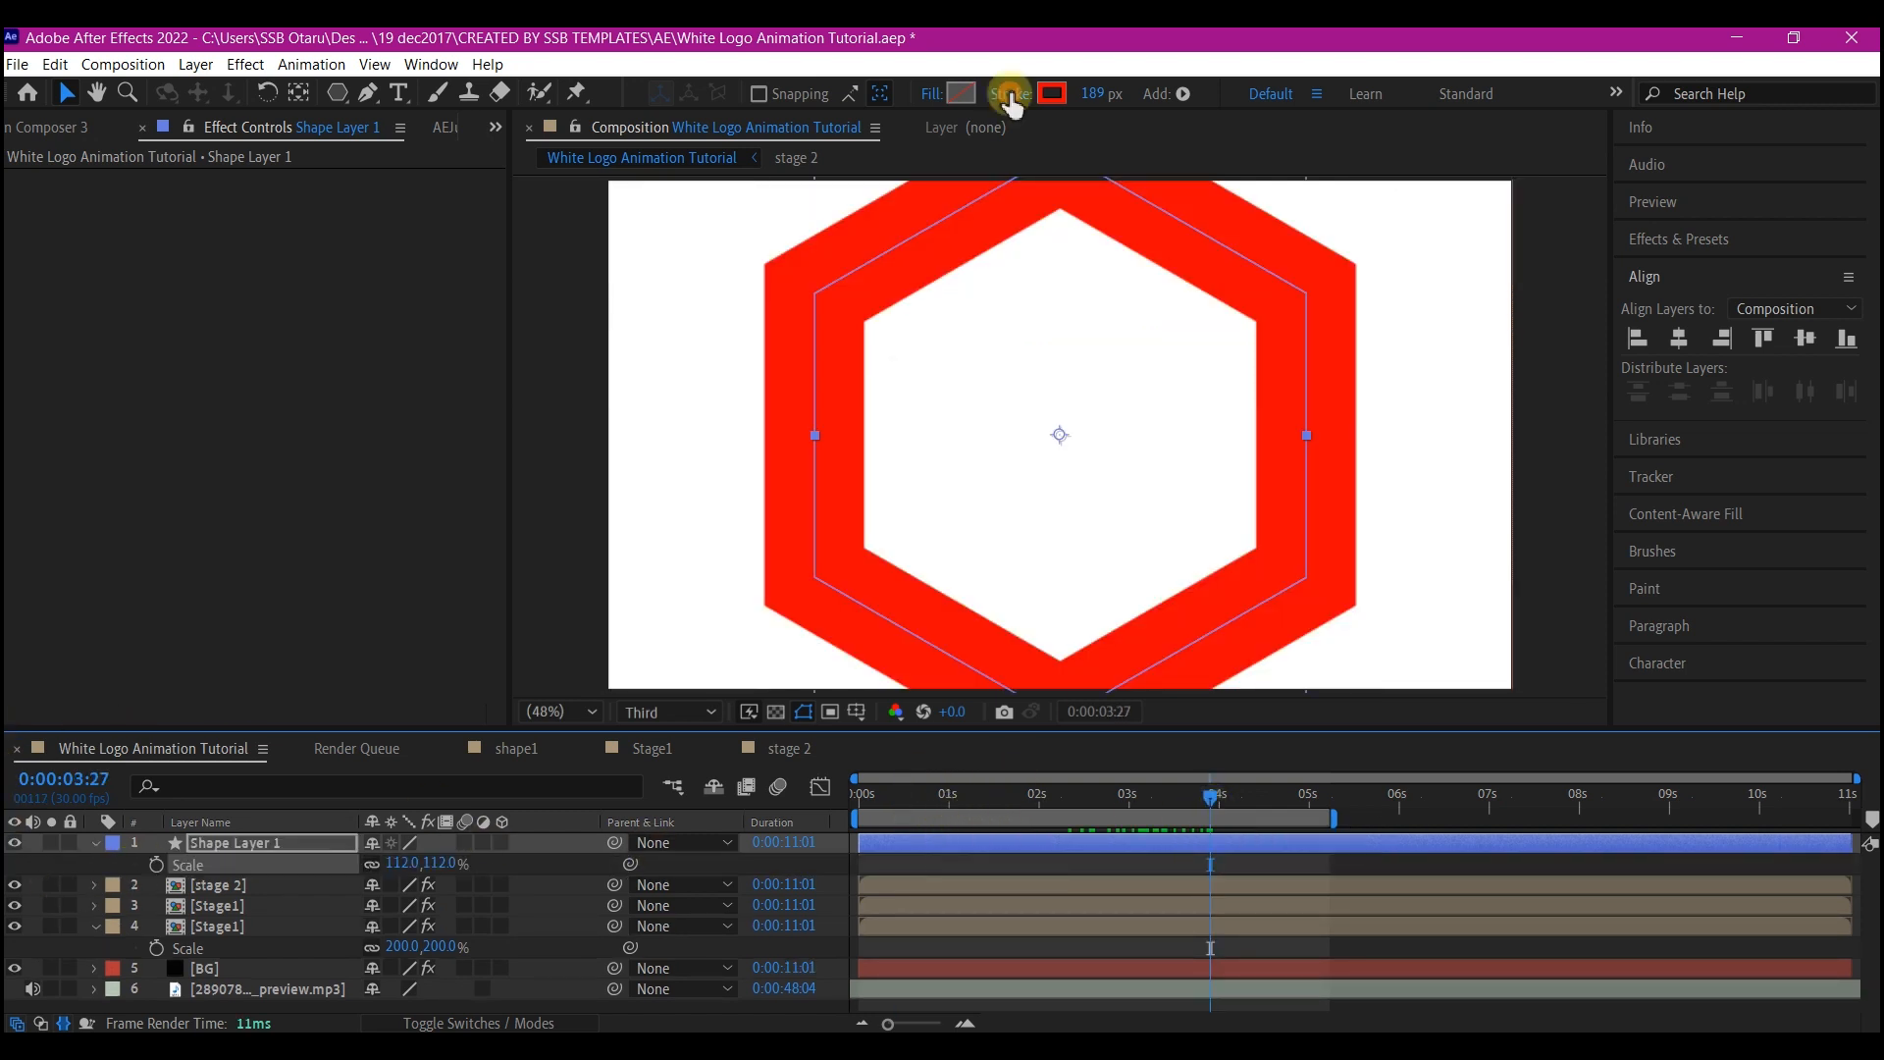
Set the stroke of Shape Layer 1 to None.
{"action": "left_click", "coordinate": [1010, 94]}
{"action": "left_click", "coordinate": [816, 473]}
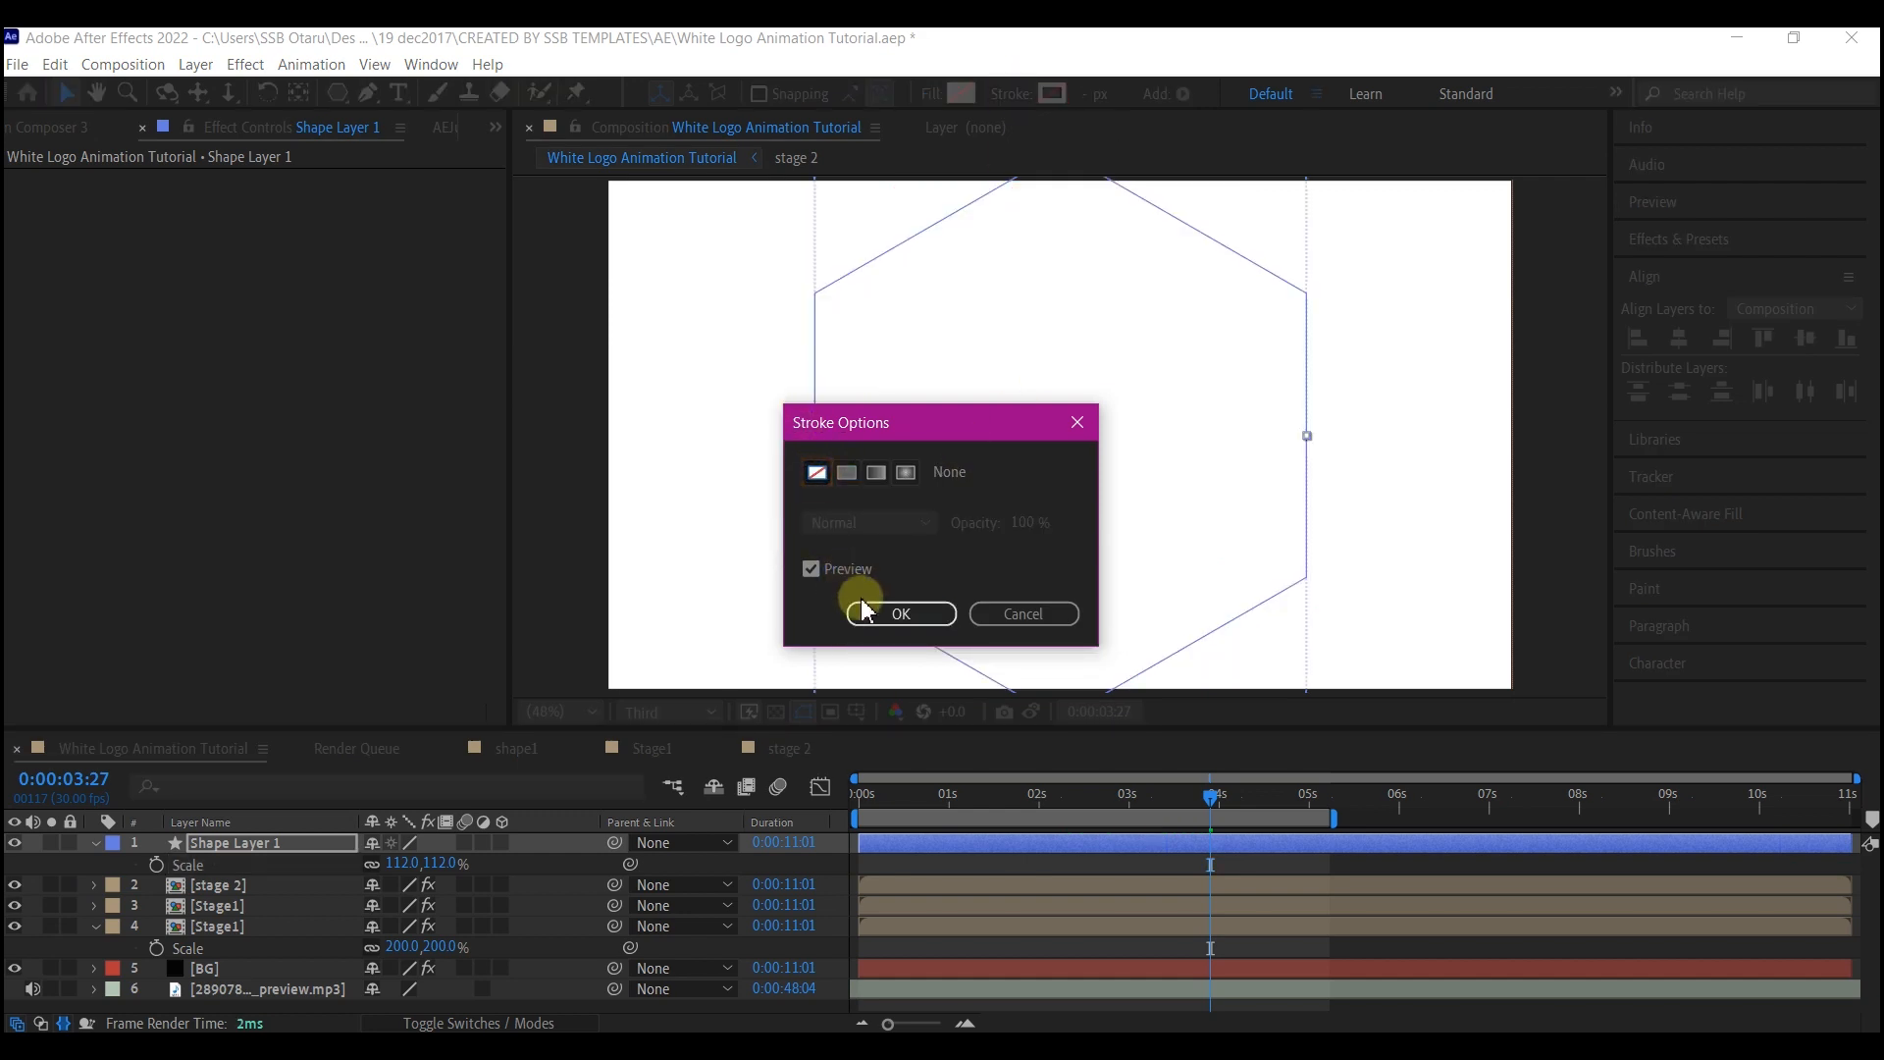
{"action": "left_click", "coordinate": [900, 613]}
Set the fill color of Shape Layer 1 to blue 0937E2.
{"action": "left_click", "coordinate": [961, 94]}
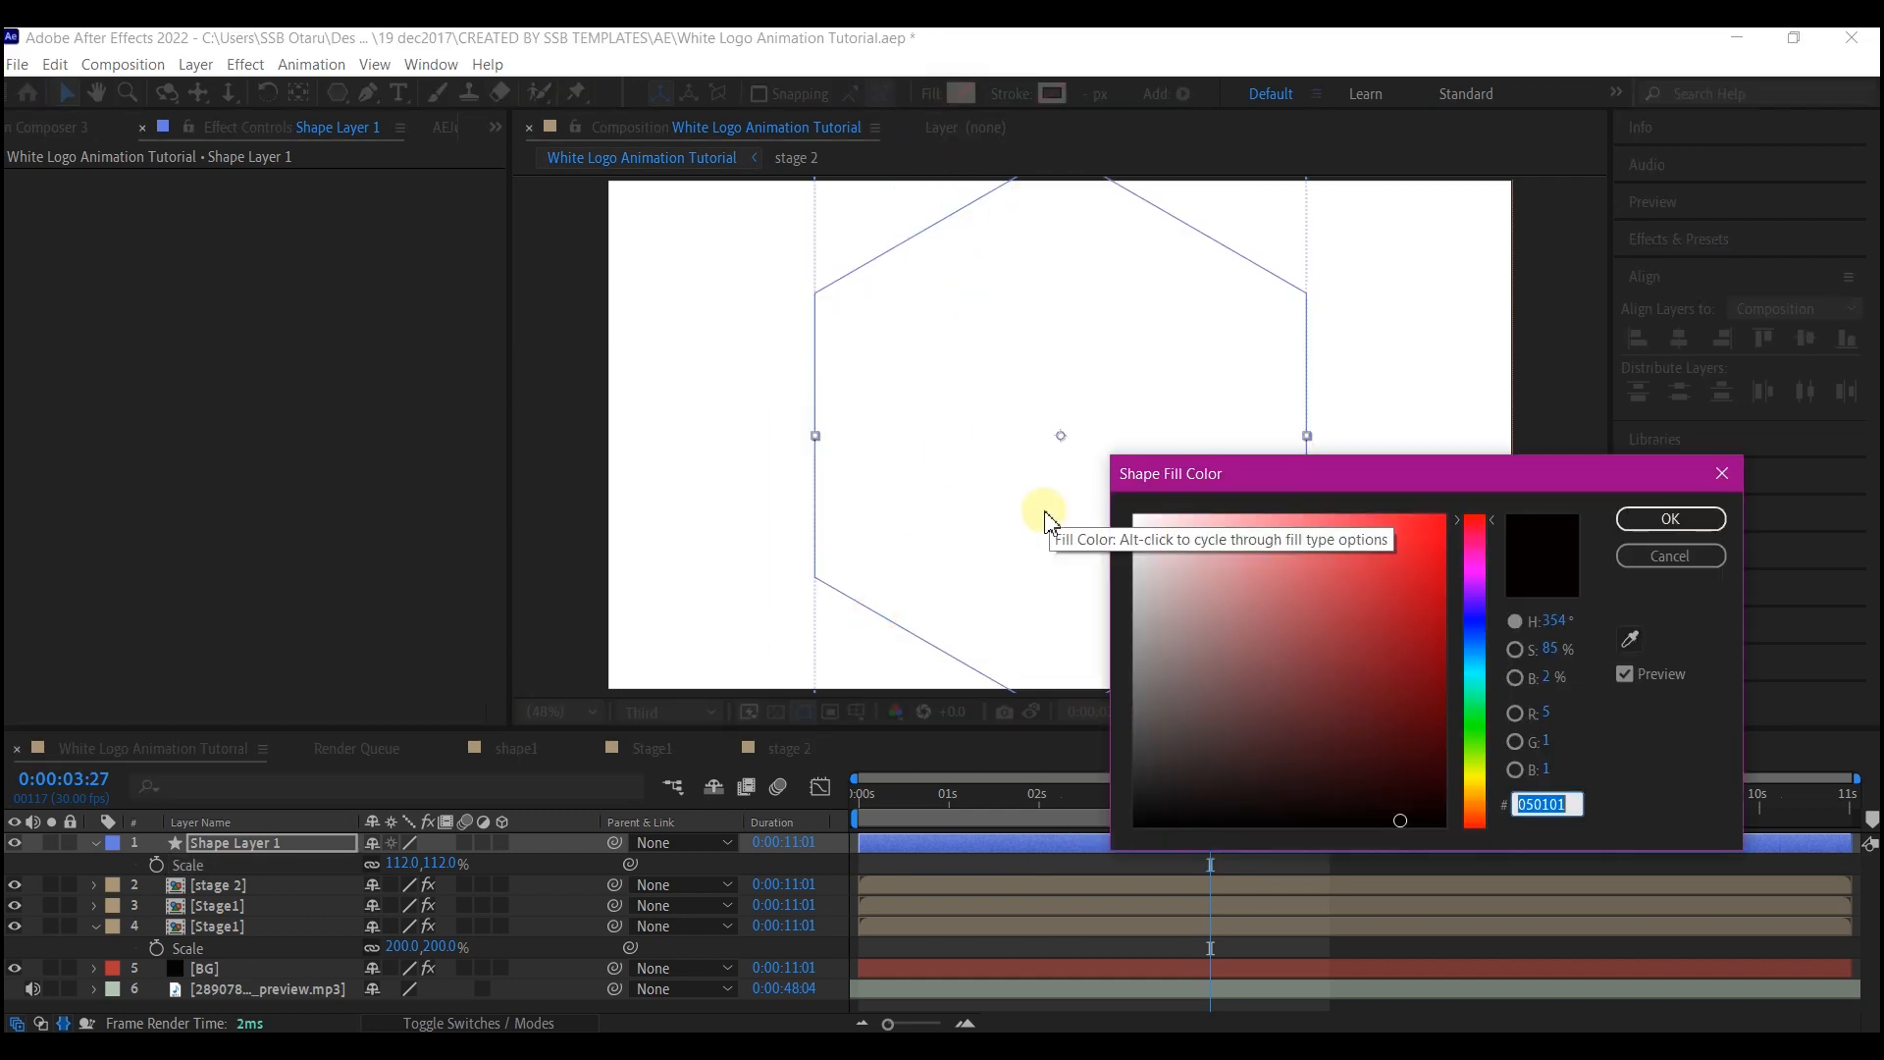
{"action": "left_click", "coordinate": [1475, 628]}
{"action": "left_click", "coordinate": [1673, 518]}
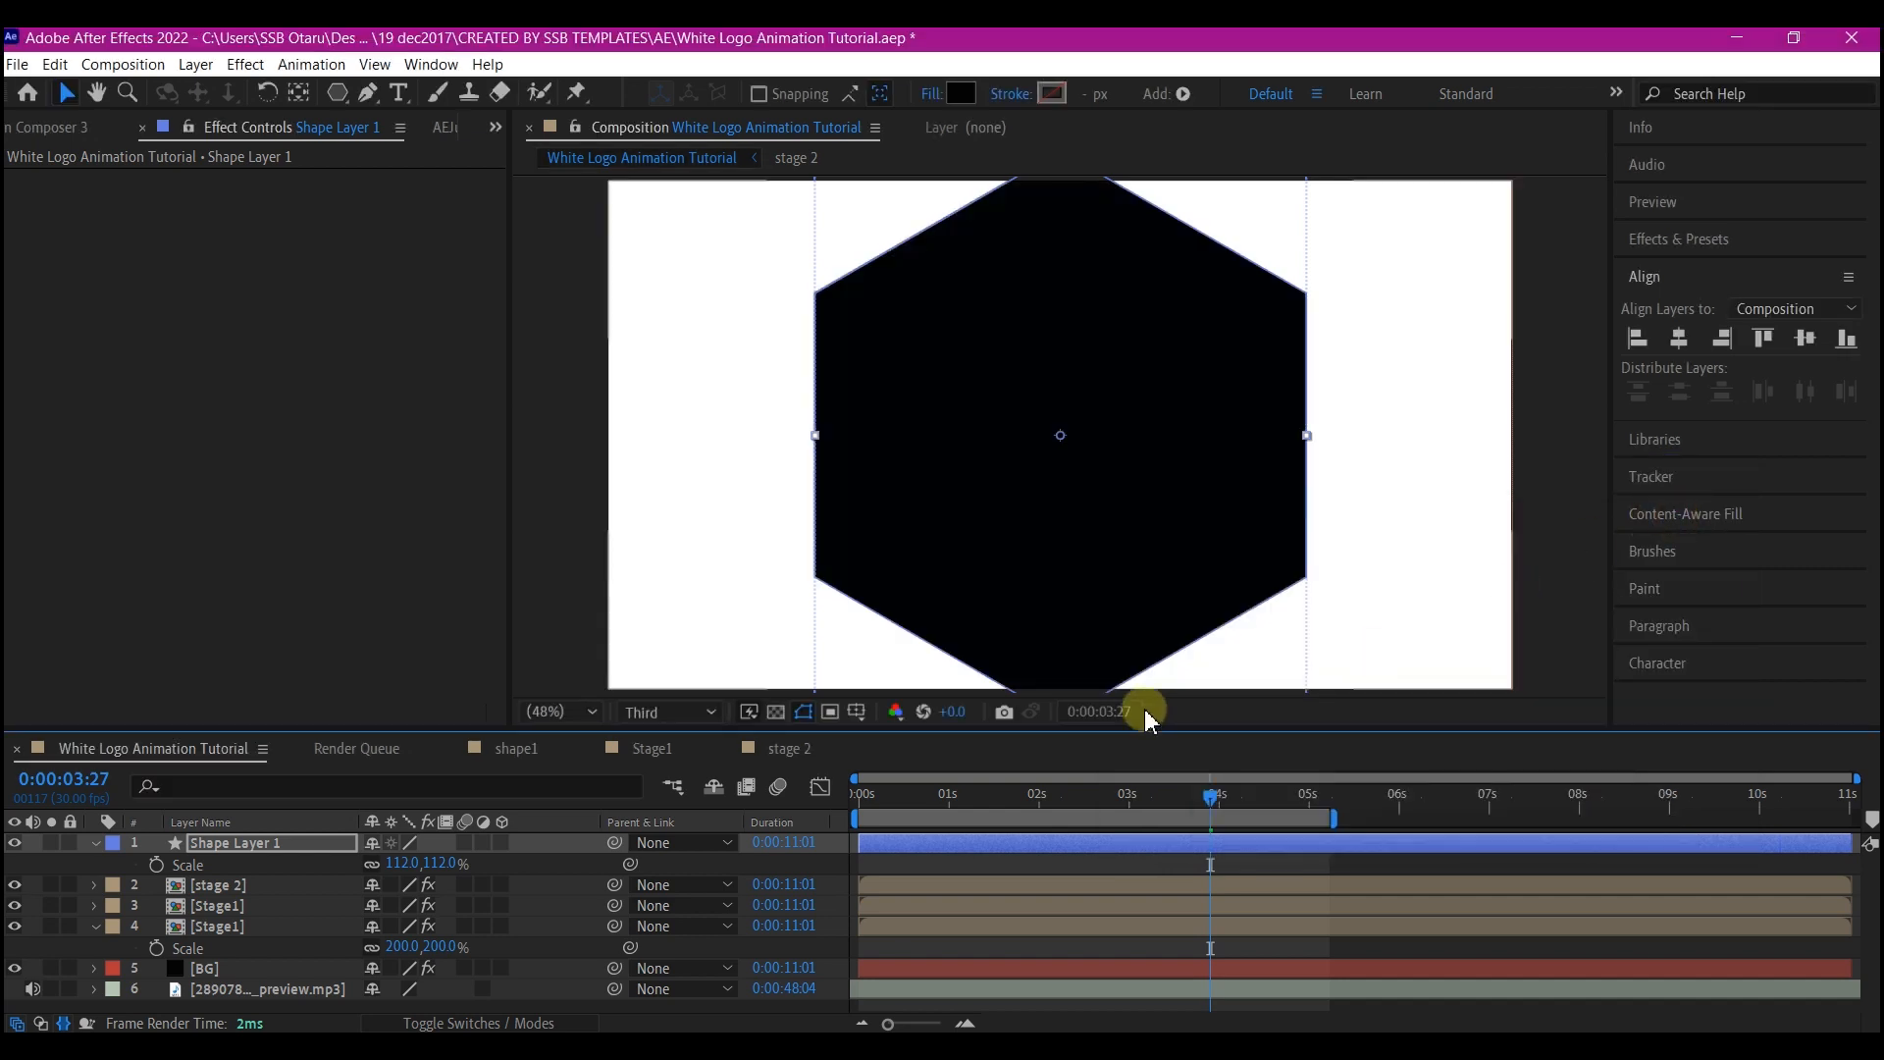
{"action": "left_click", "coordinate": [960, 93]}
{"action": "left_click_drag", "start_coordinate": [1347, 595], "coordinate": [1443, 518]}
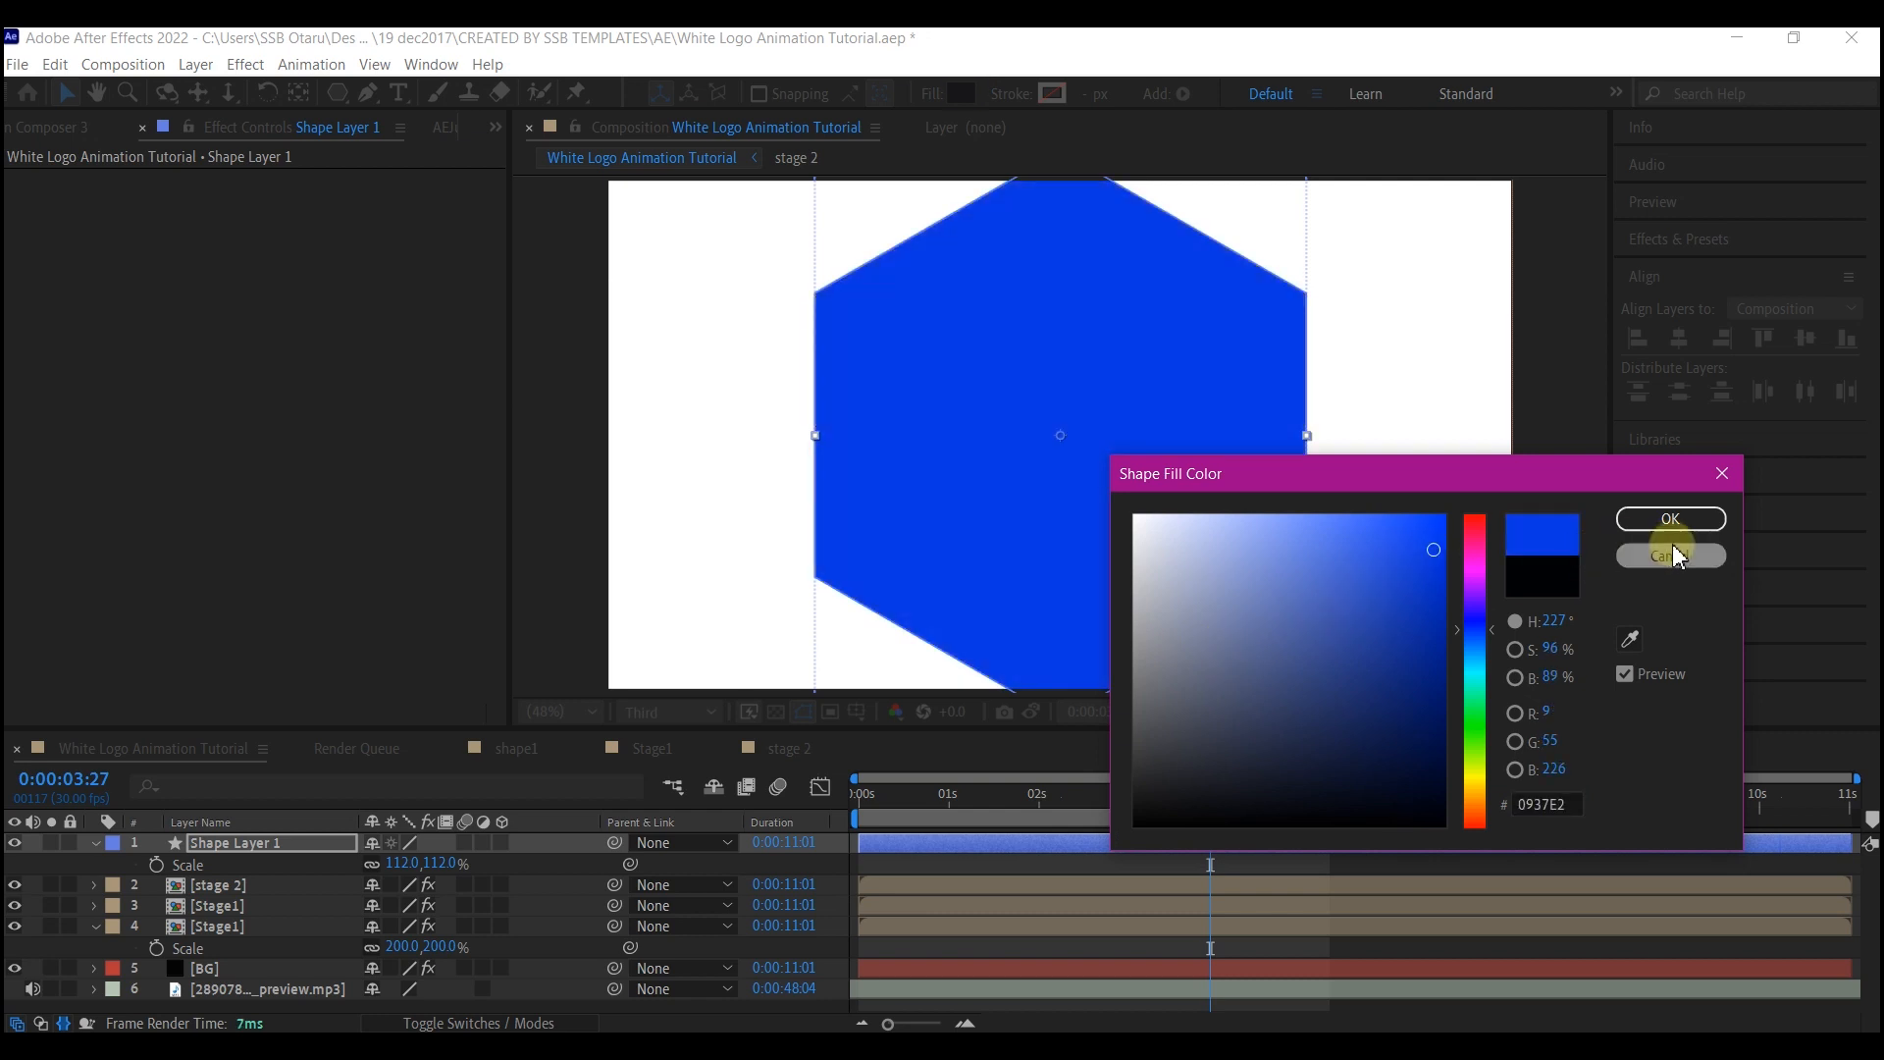
{"action": "left_click", "coordinate": [1671, 518]}
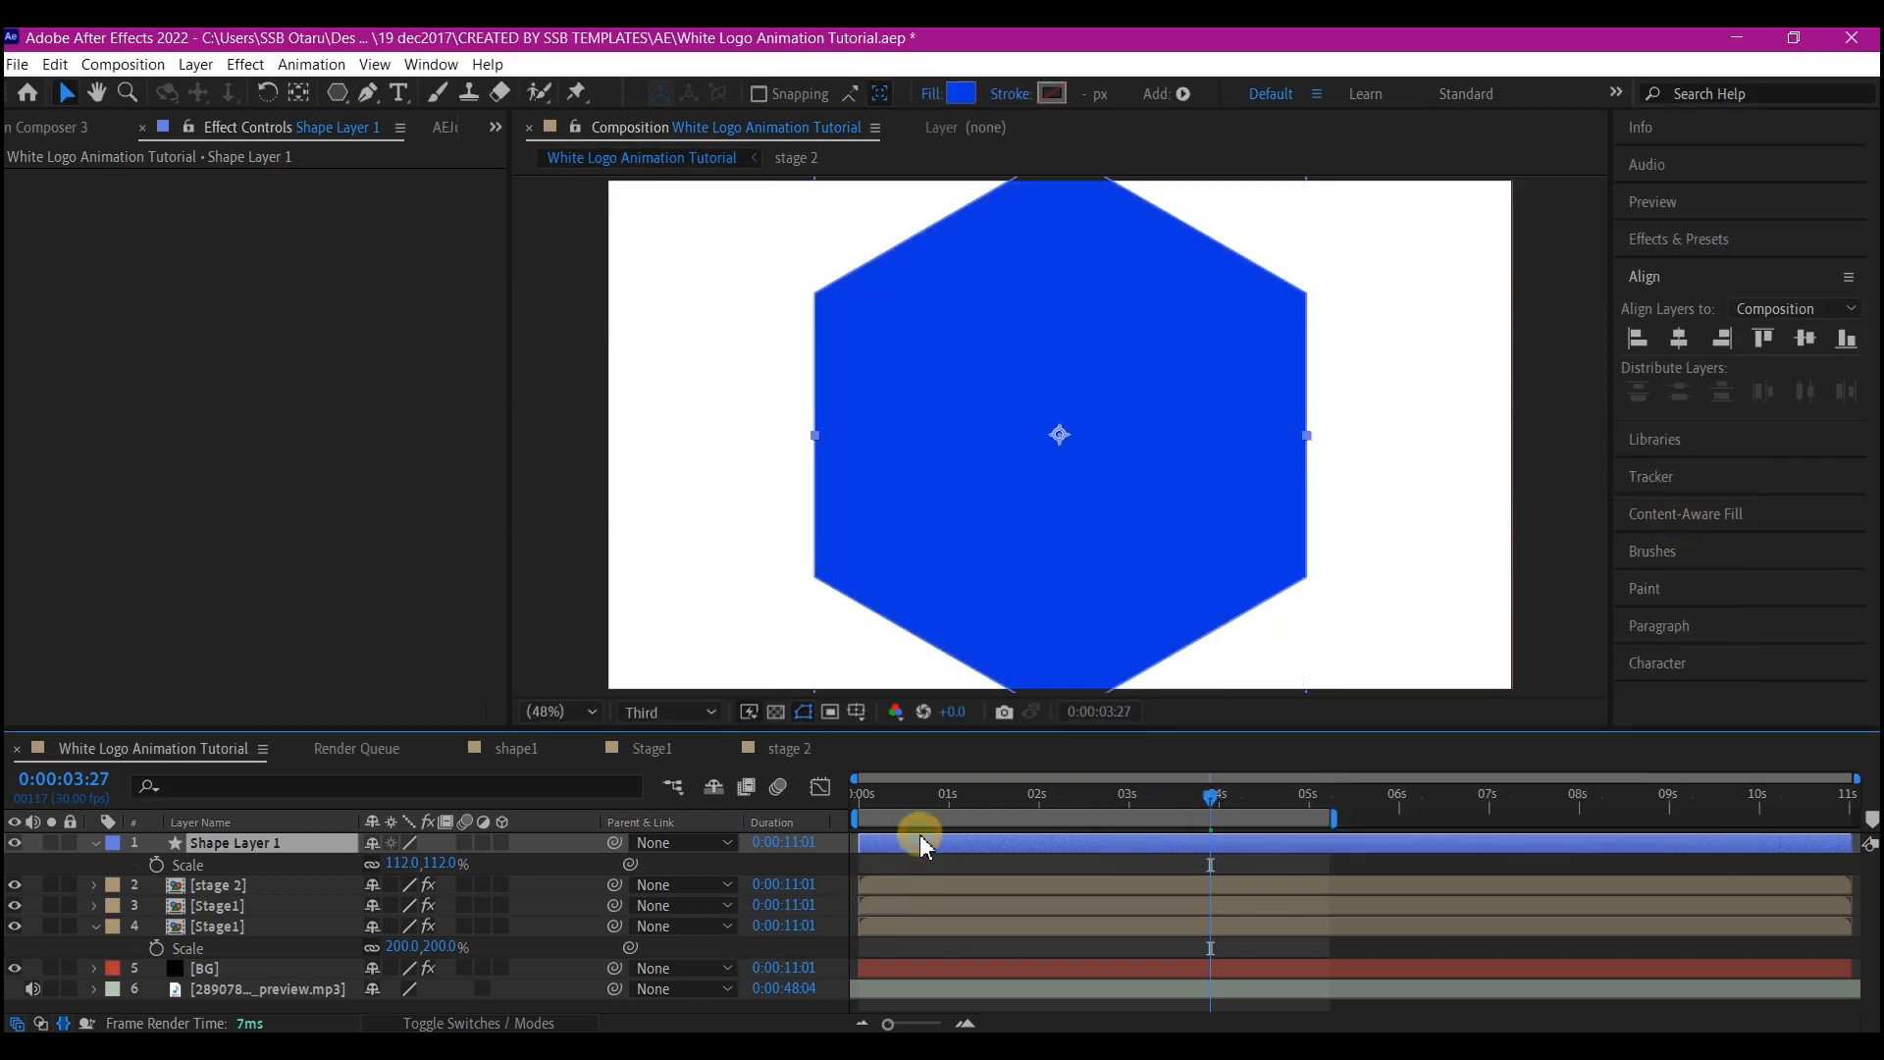
Scale the blue hexagon on Shape Layer 1 down uniformly to about half its size.
{"action": "key", "text": "u"}
{"action": "key", "text": "u"}
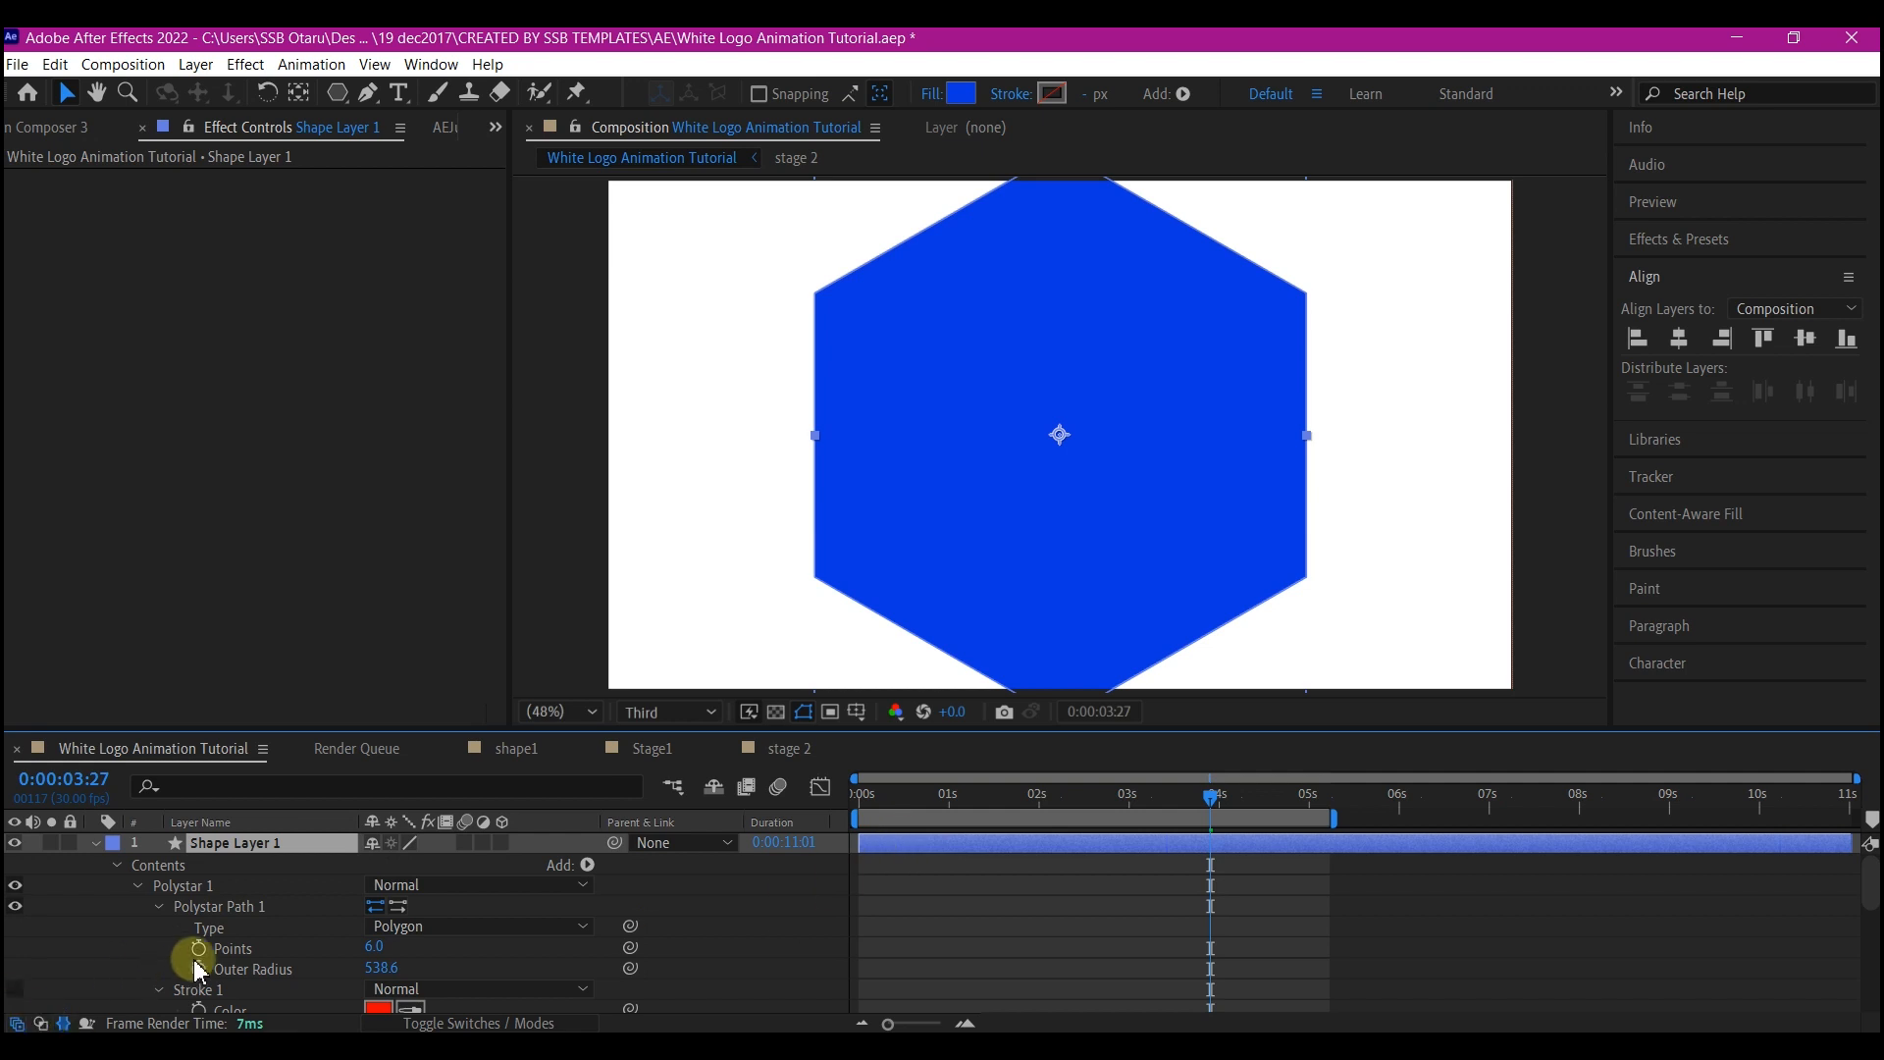
{"action": "key", "text": "u"}
{"action": "key", "text": "s"}
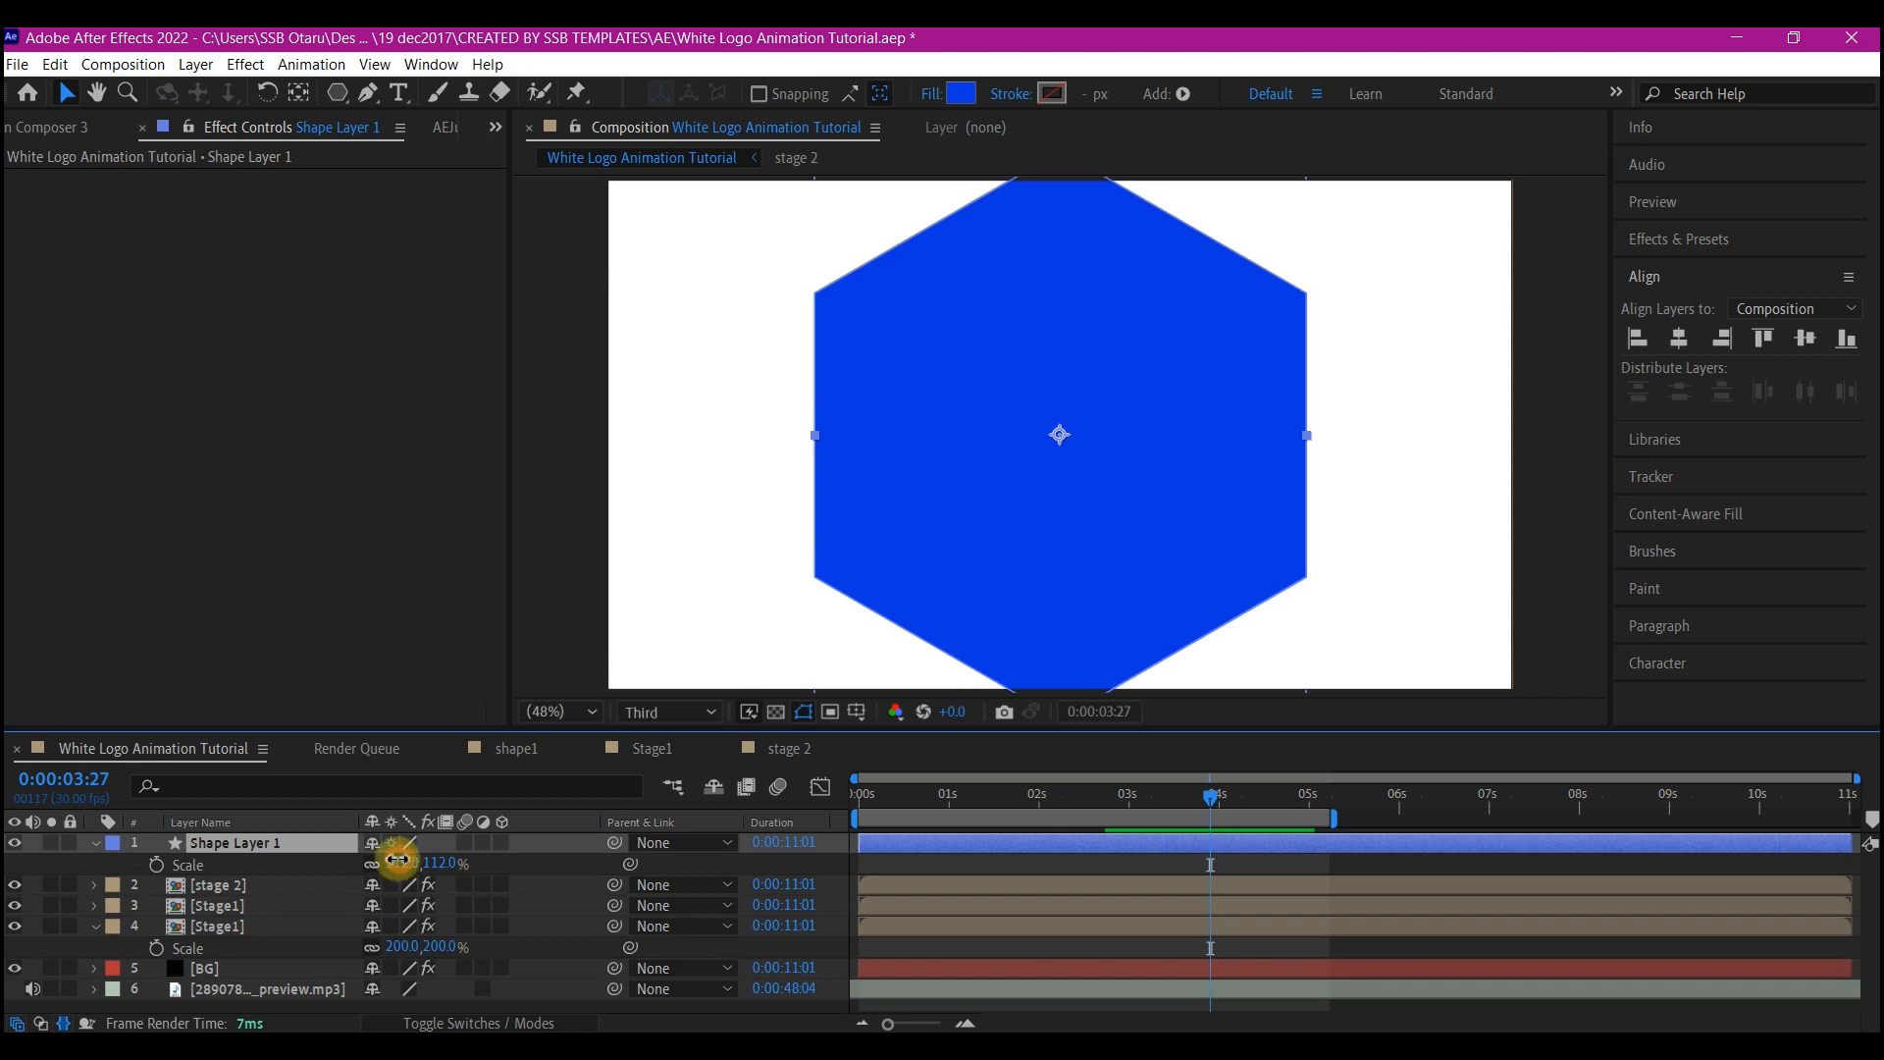
{"action": "left_click_drag", "start_coordinate": [397, 859], "coordinate": [343, 874]}
{"action": "key", "text": "s"}
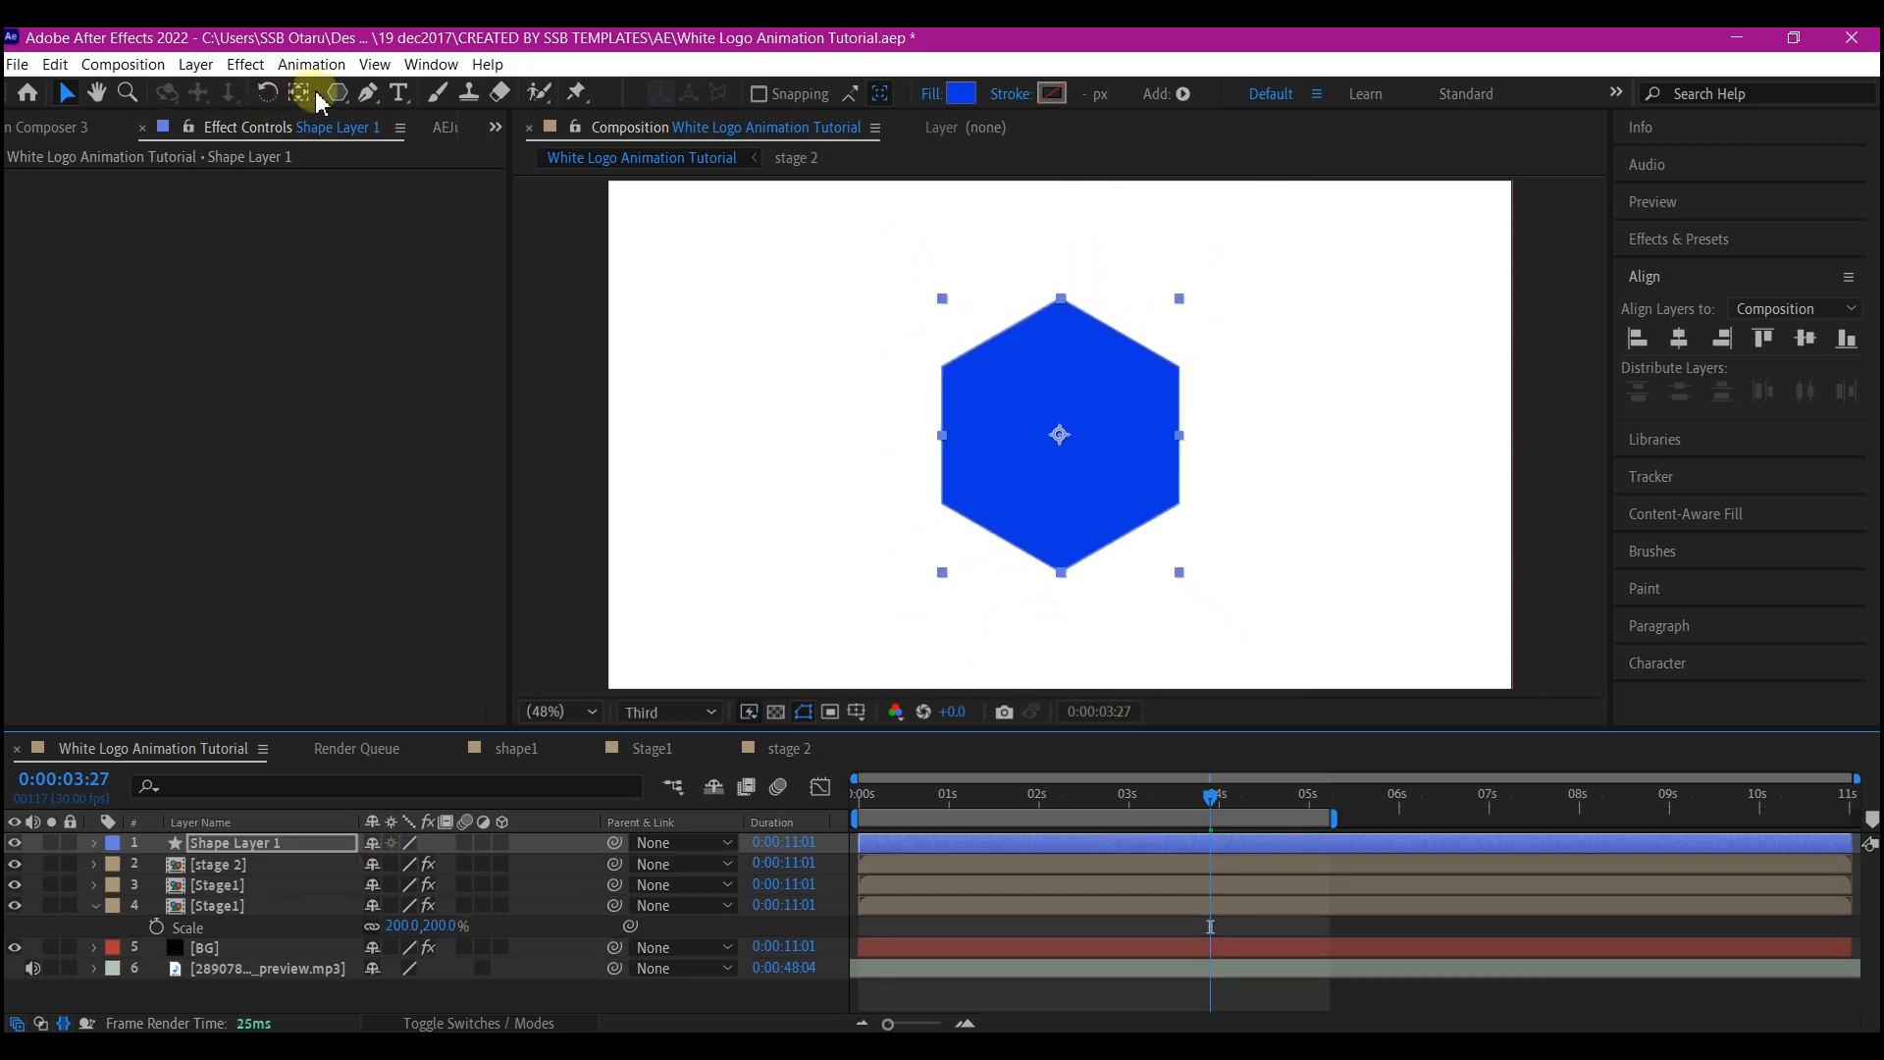
With no layer selected, draw a circle from the hexagon's center, nearly as wide as the hexagon, on a new shape layer.
{"action": "left_click_drag", "start_coordinate": [337, 92], "coordinate": [439, 157]}
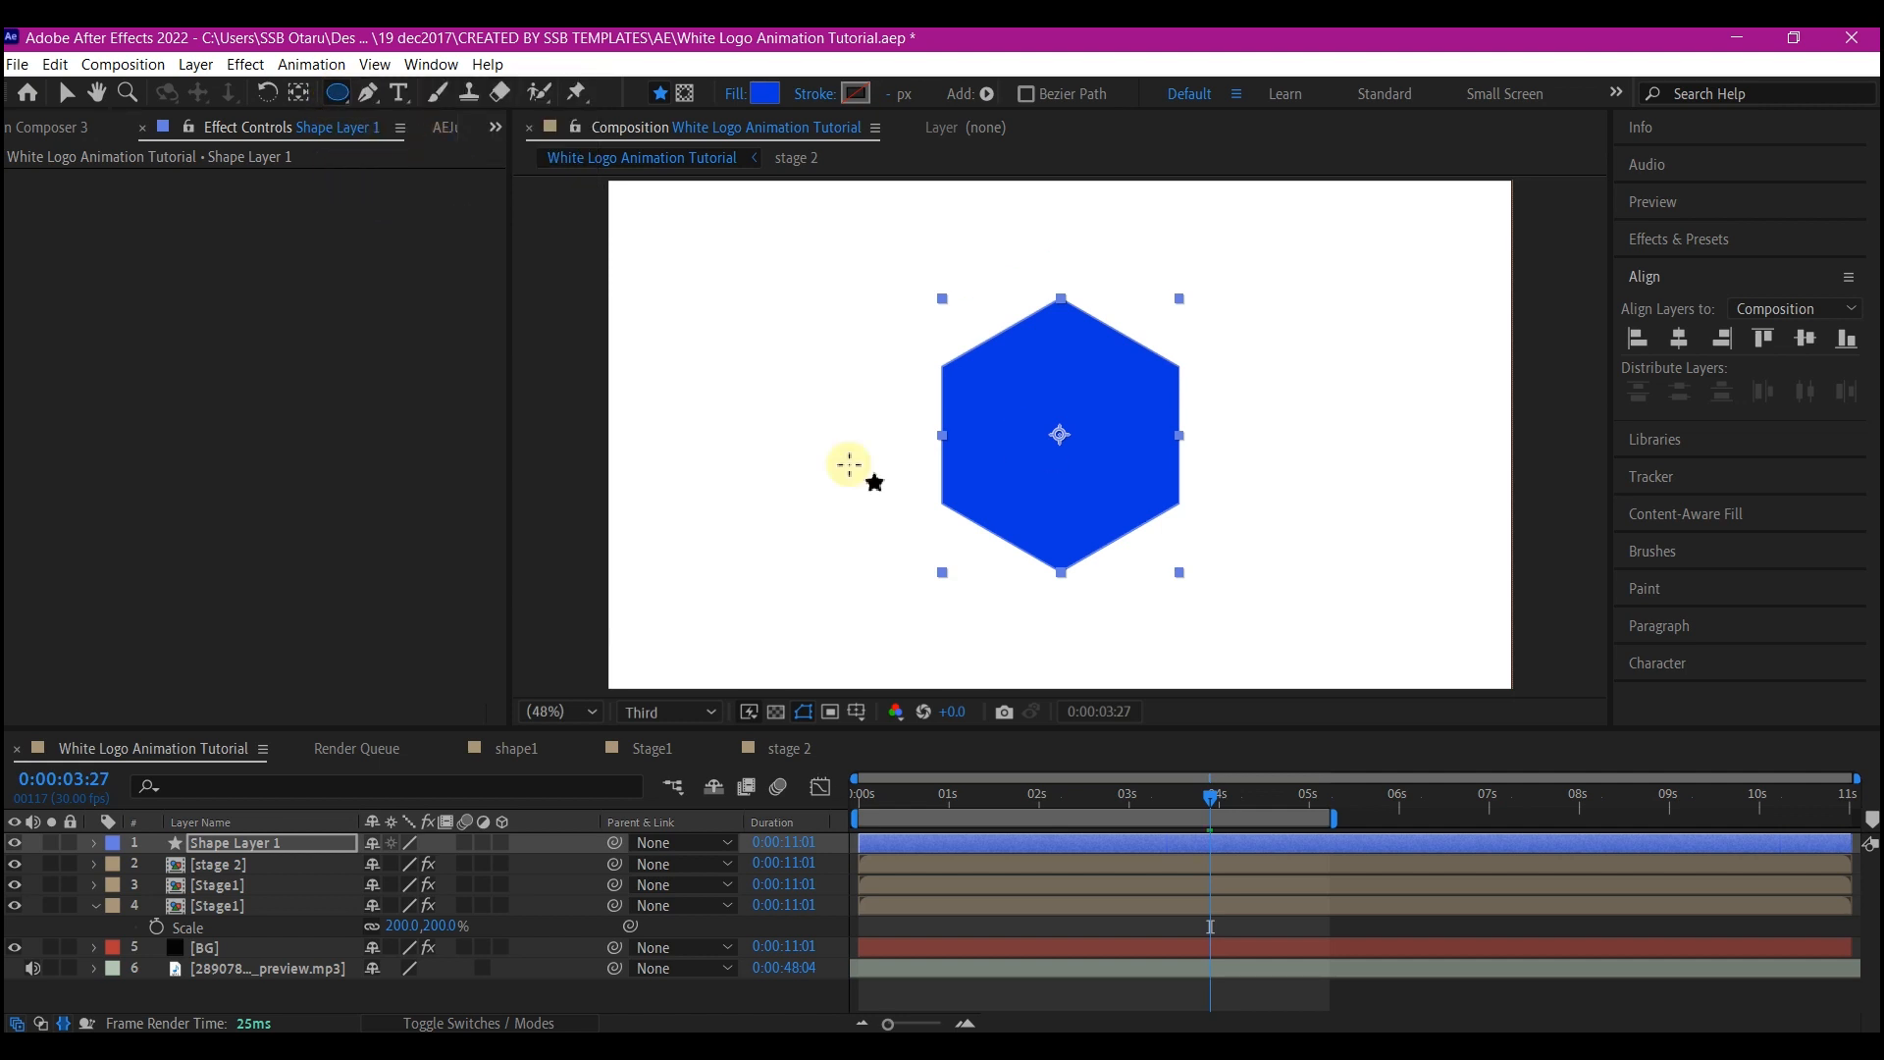
{"action": "left_click", "coordinate": [37, 888]}
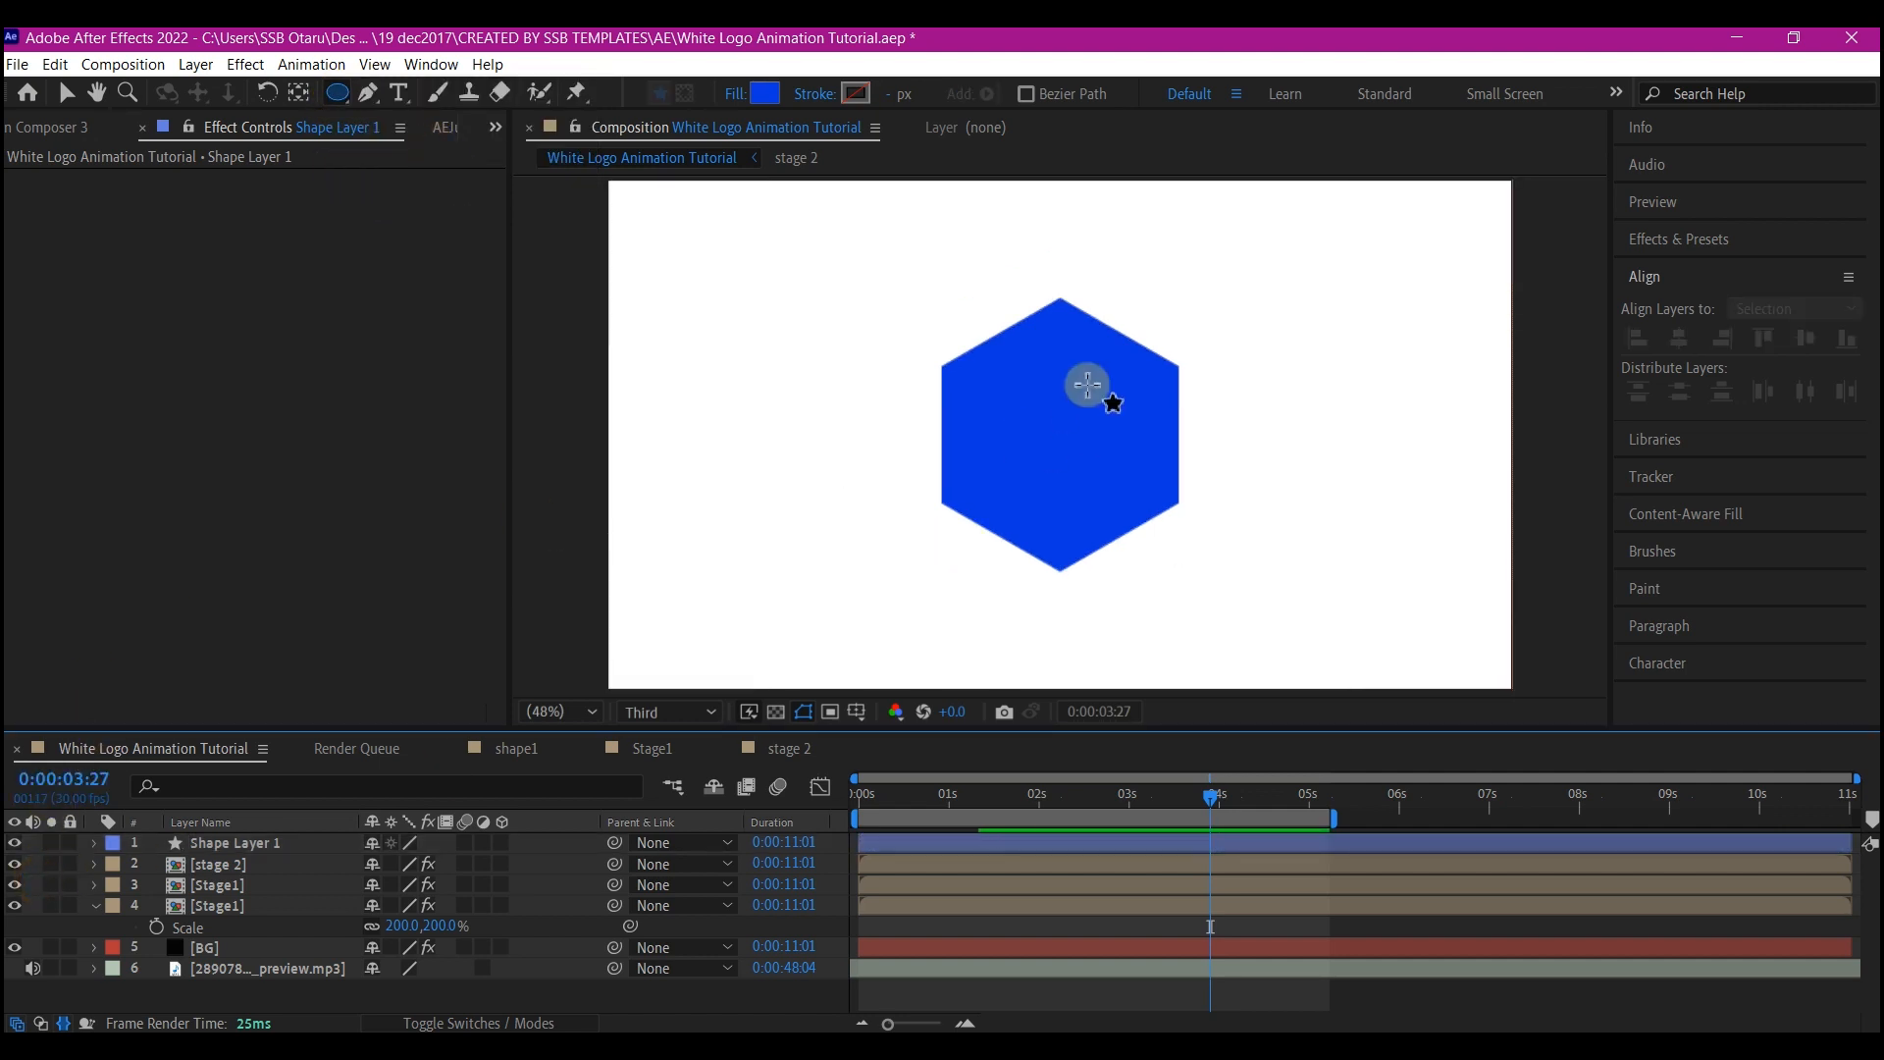
{"action": "mouse_move", "coordinate": [1049, 438]}
{"action": "left_mouse_down"}
{"action": "mouse_move", "coordinate": [1216, 597]}
{"action": "mouse_move", "coordinate": [1166, 555]}
{"action": "left_mouse_up"}
{"action": "key", "text": "v"}
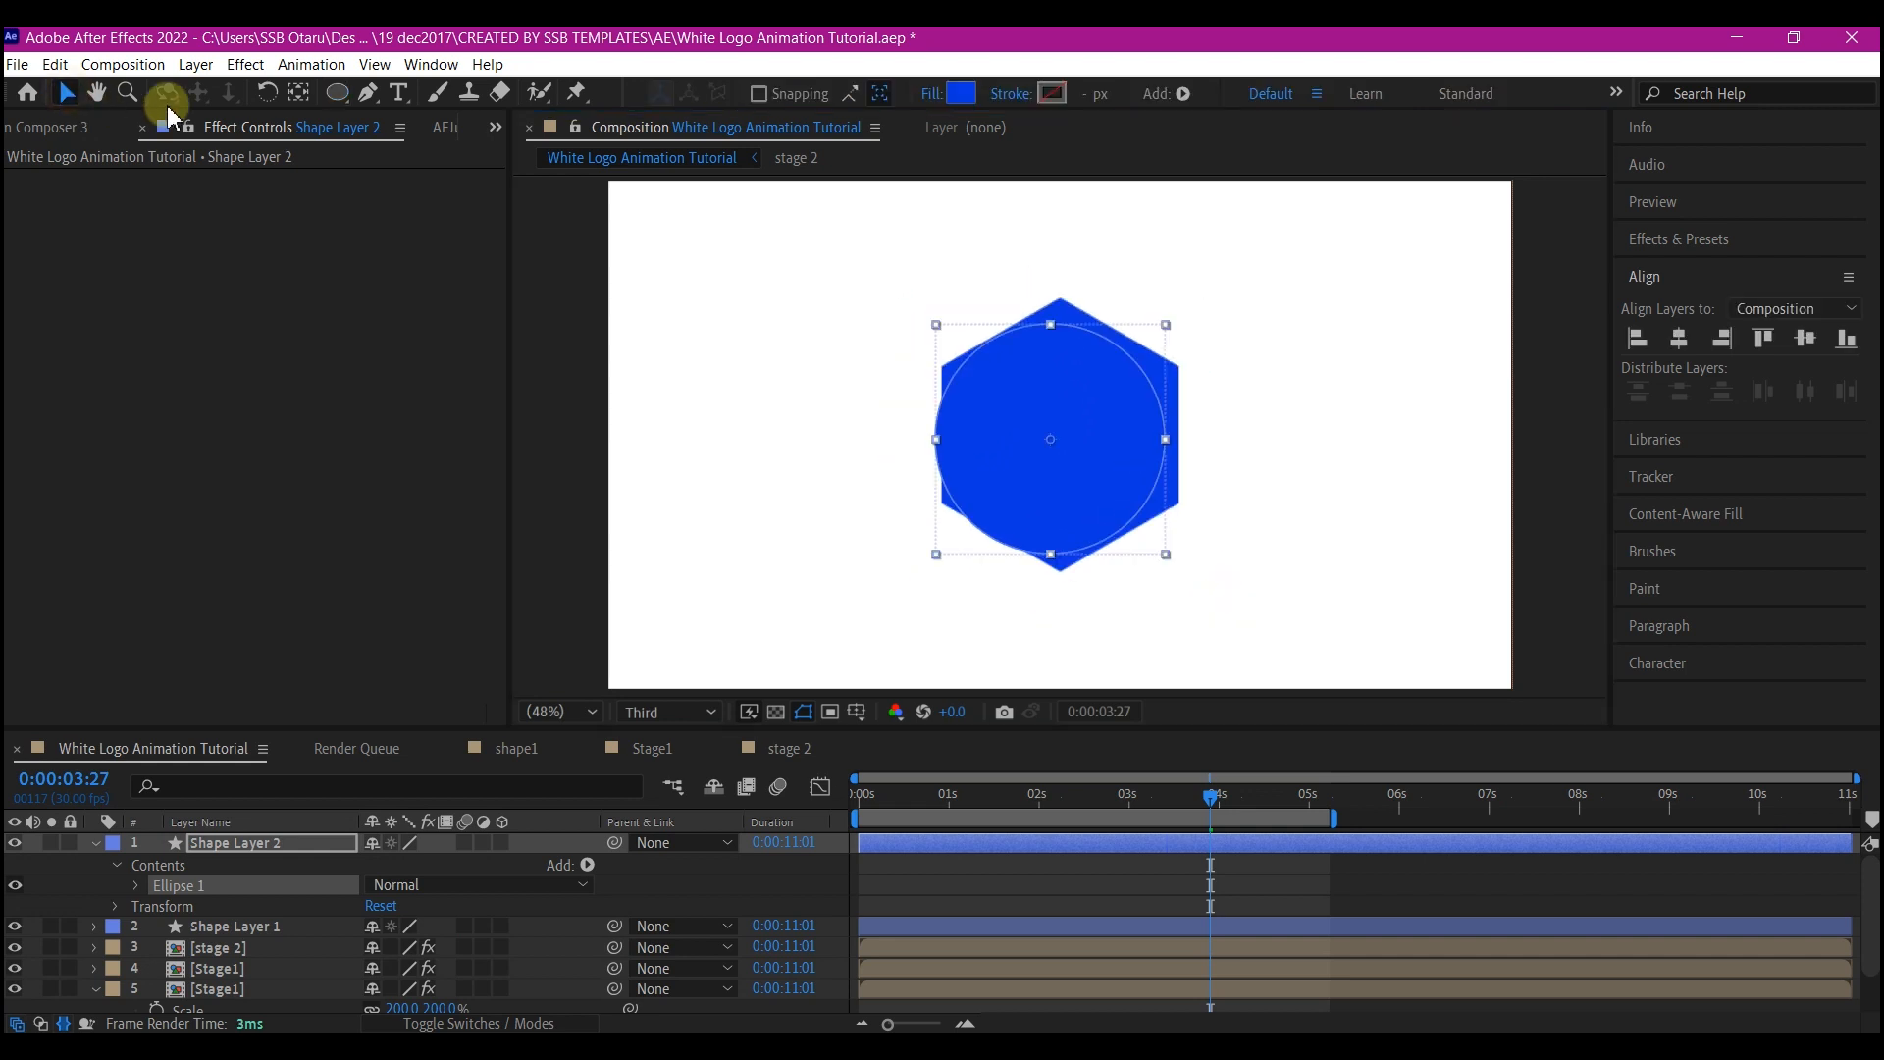
Center the new circle layer in the composition horizontally and vertically.
{"action": "left_click", "coordinate": [297, 94]}
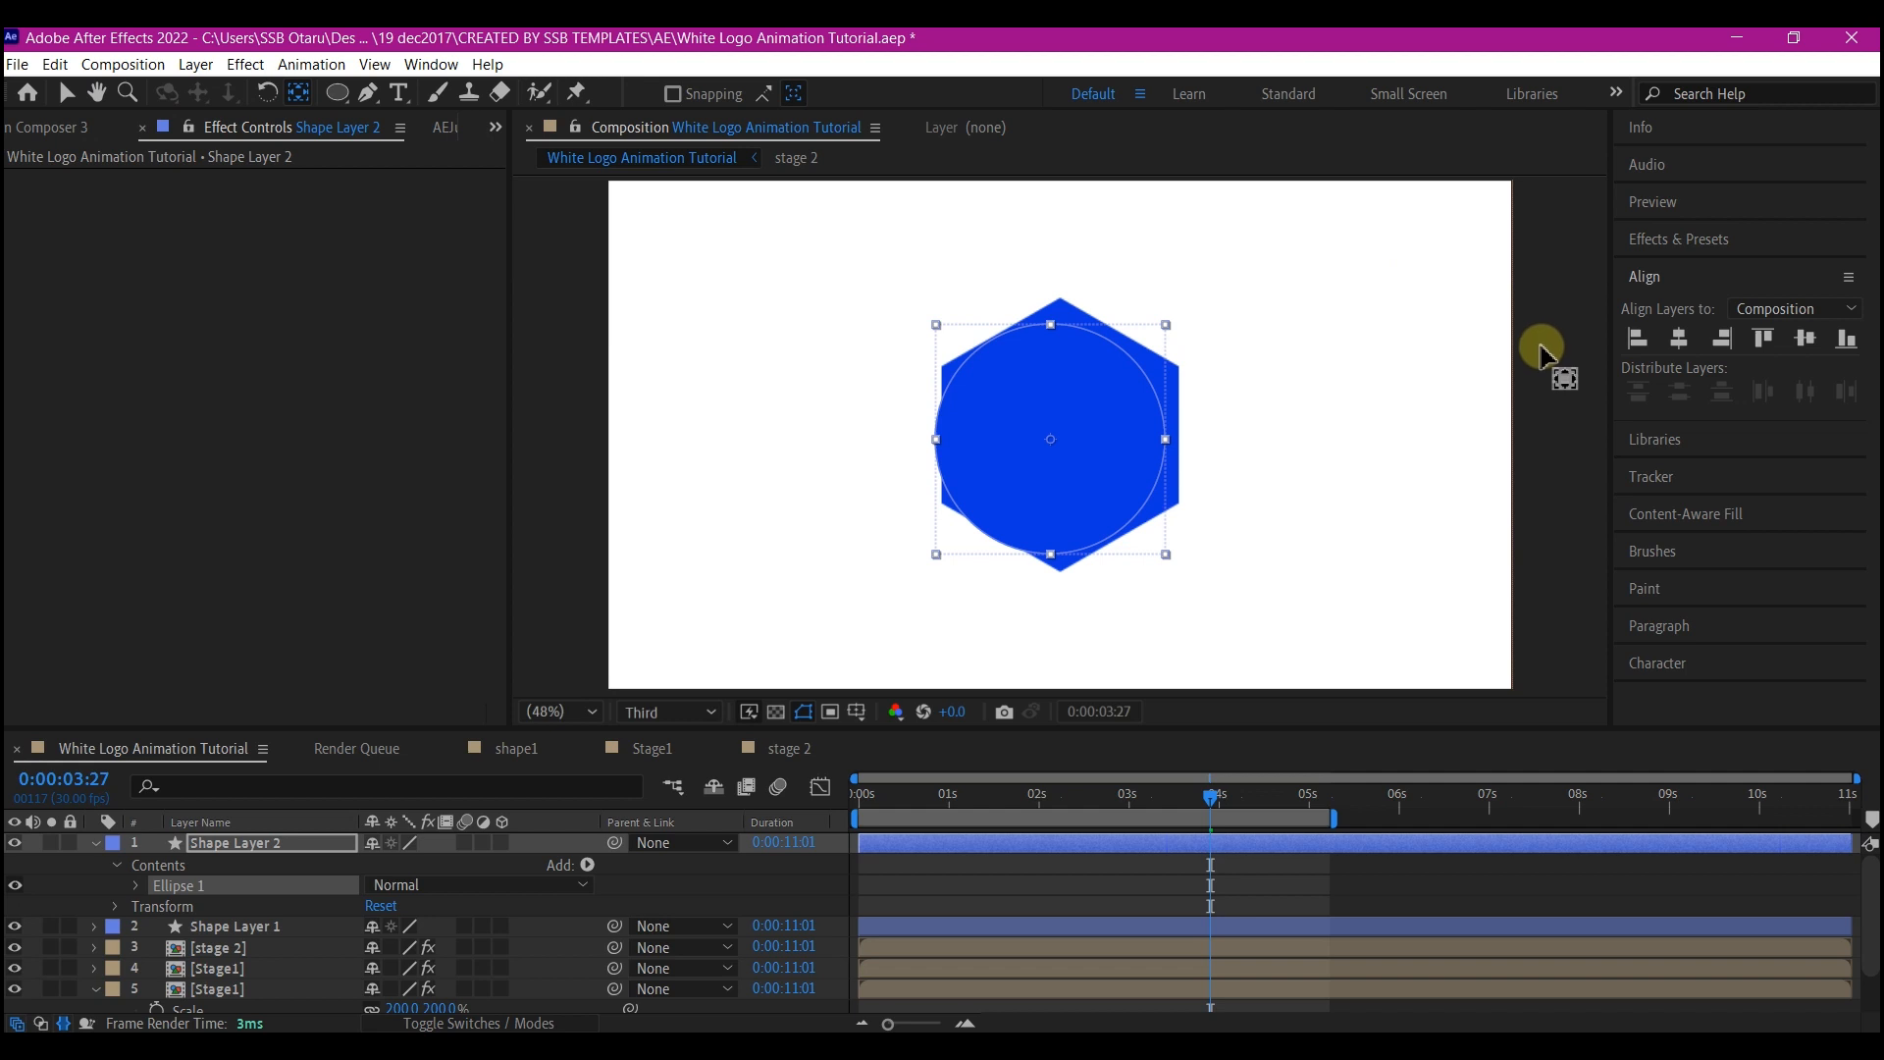
{"action": "key", "text": "v"}
{"action": "left_click", "coordinate": [1805, 339]}
{"action": "left_click", "coordinate": [1809, 341]}
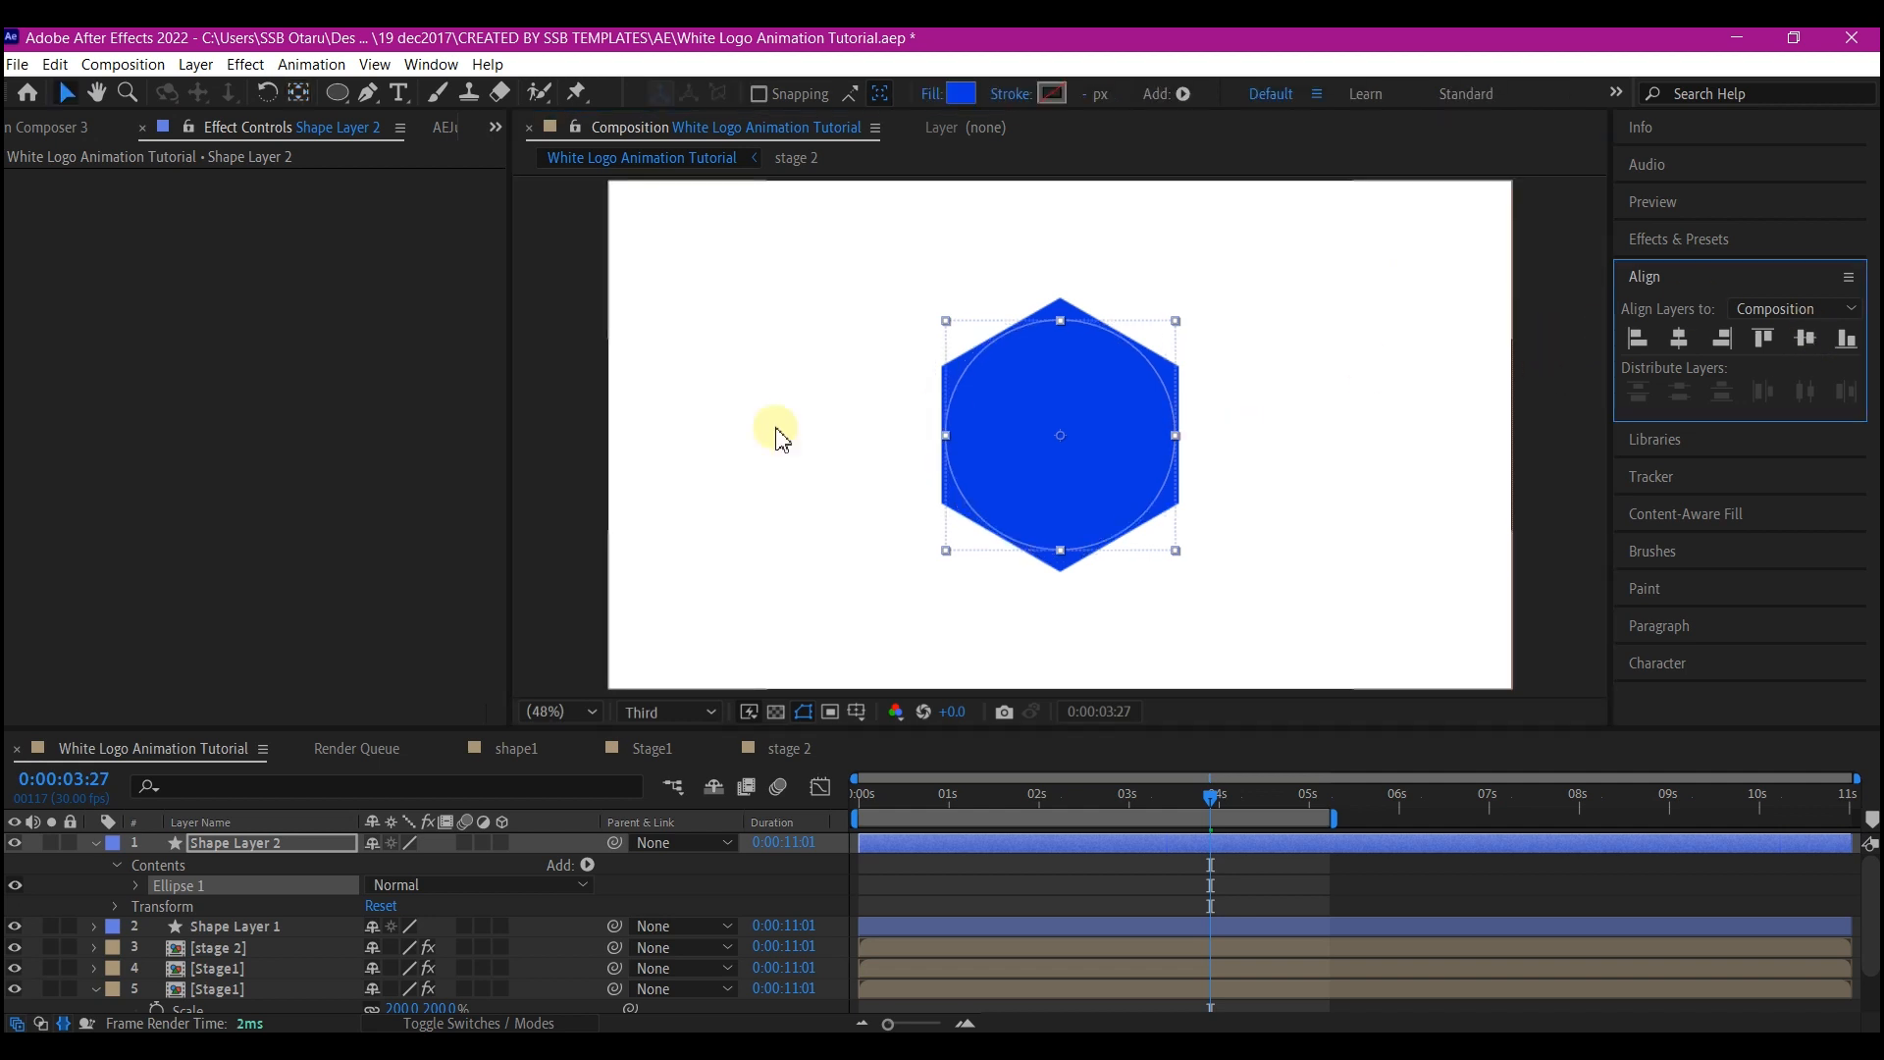
Set the fill of the circle on Shape Layer 2 to None.
{"action": "left_click", "coordinate": [930, 95]}
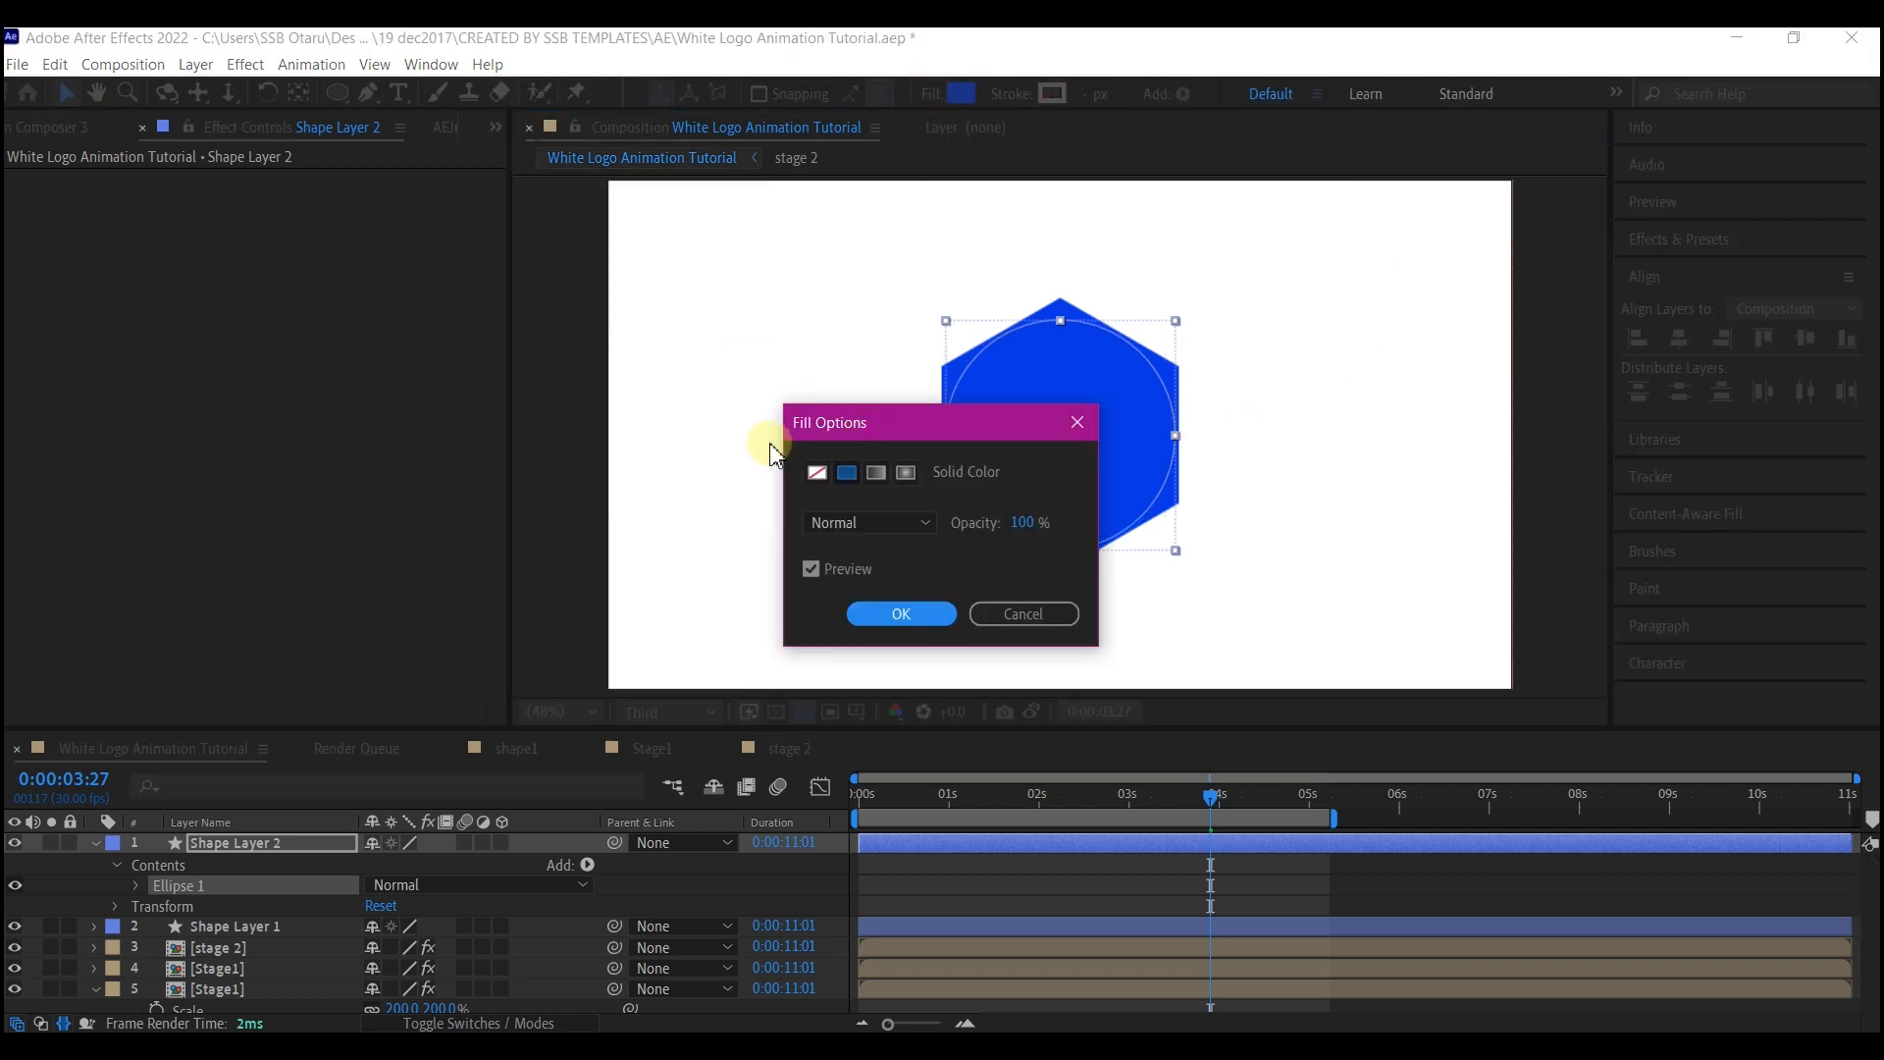
{"action": "left_click", "coordinate": [816, 474]}
{"action": "left_click", "coordinate": [897, 613]}
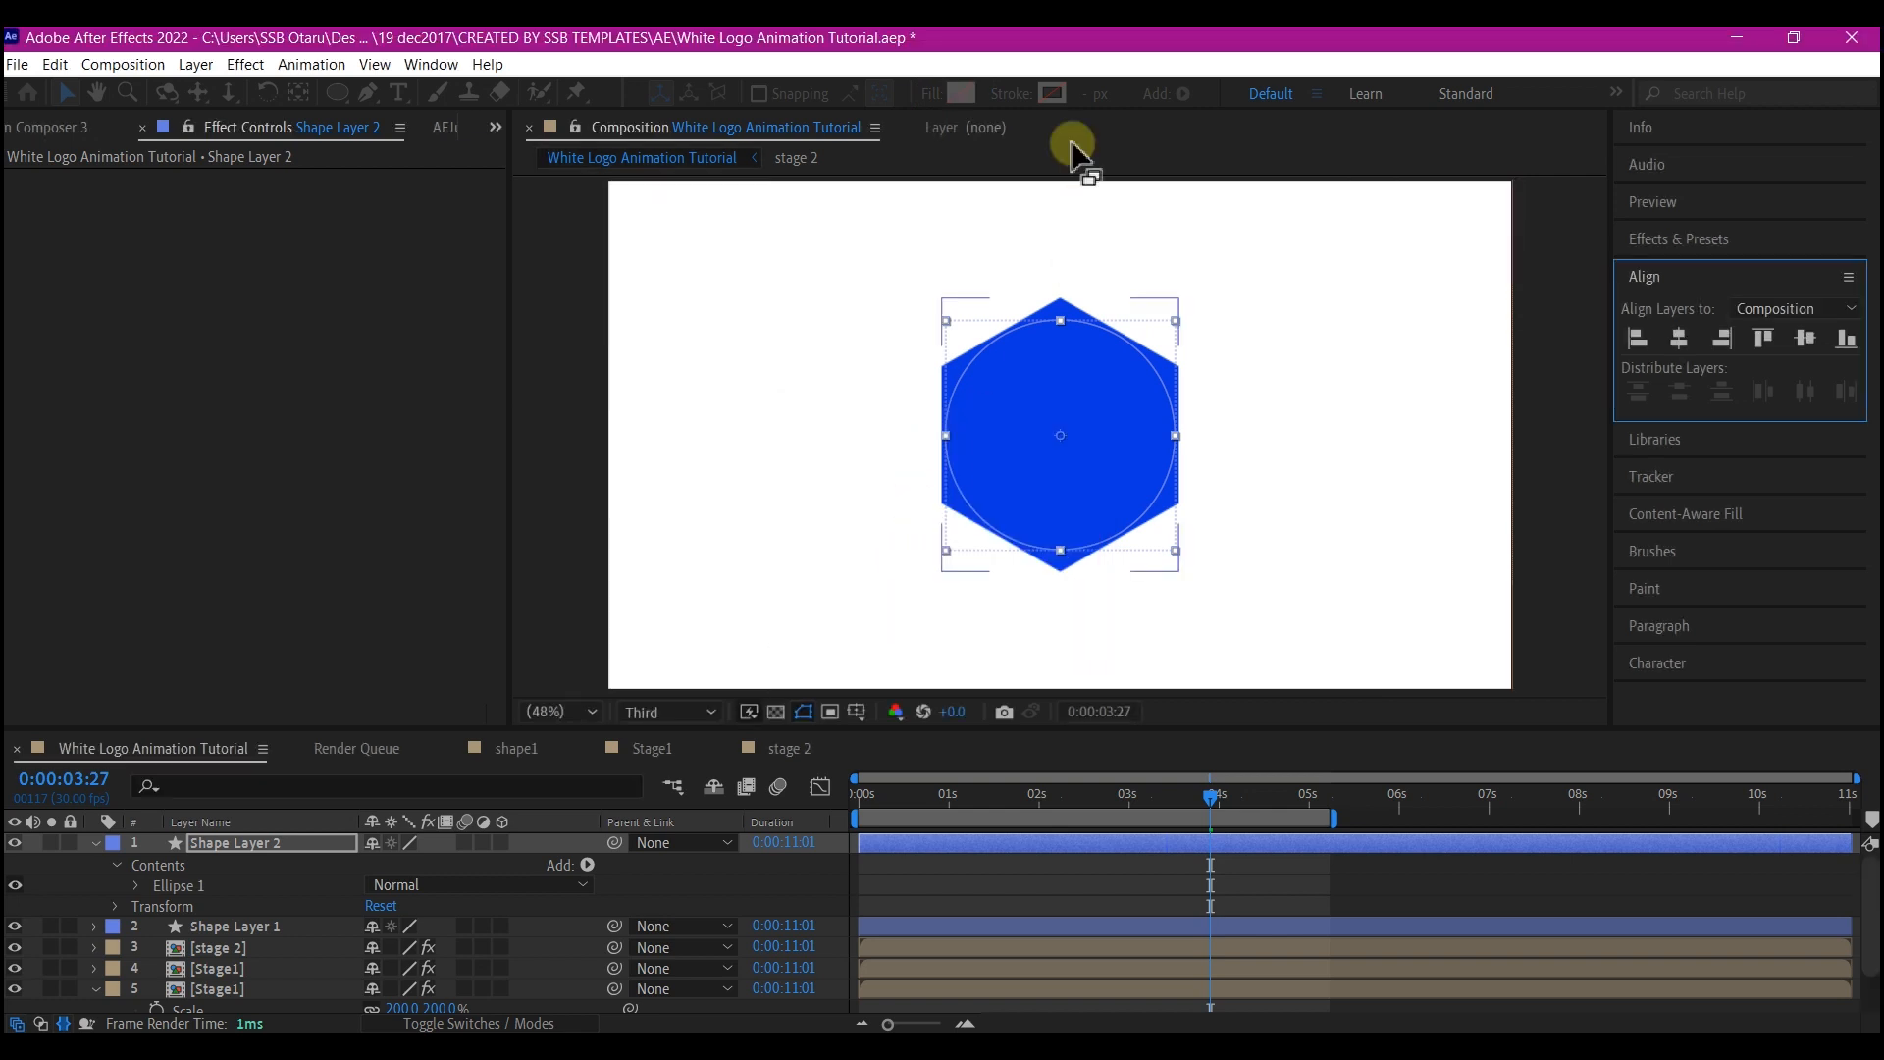
Give the circle a red EF0000 stroke 471 px wide so that it covers the whole hexagon.
{"action": "left_click", "coordinate": [1052, 94]}
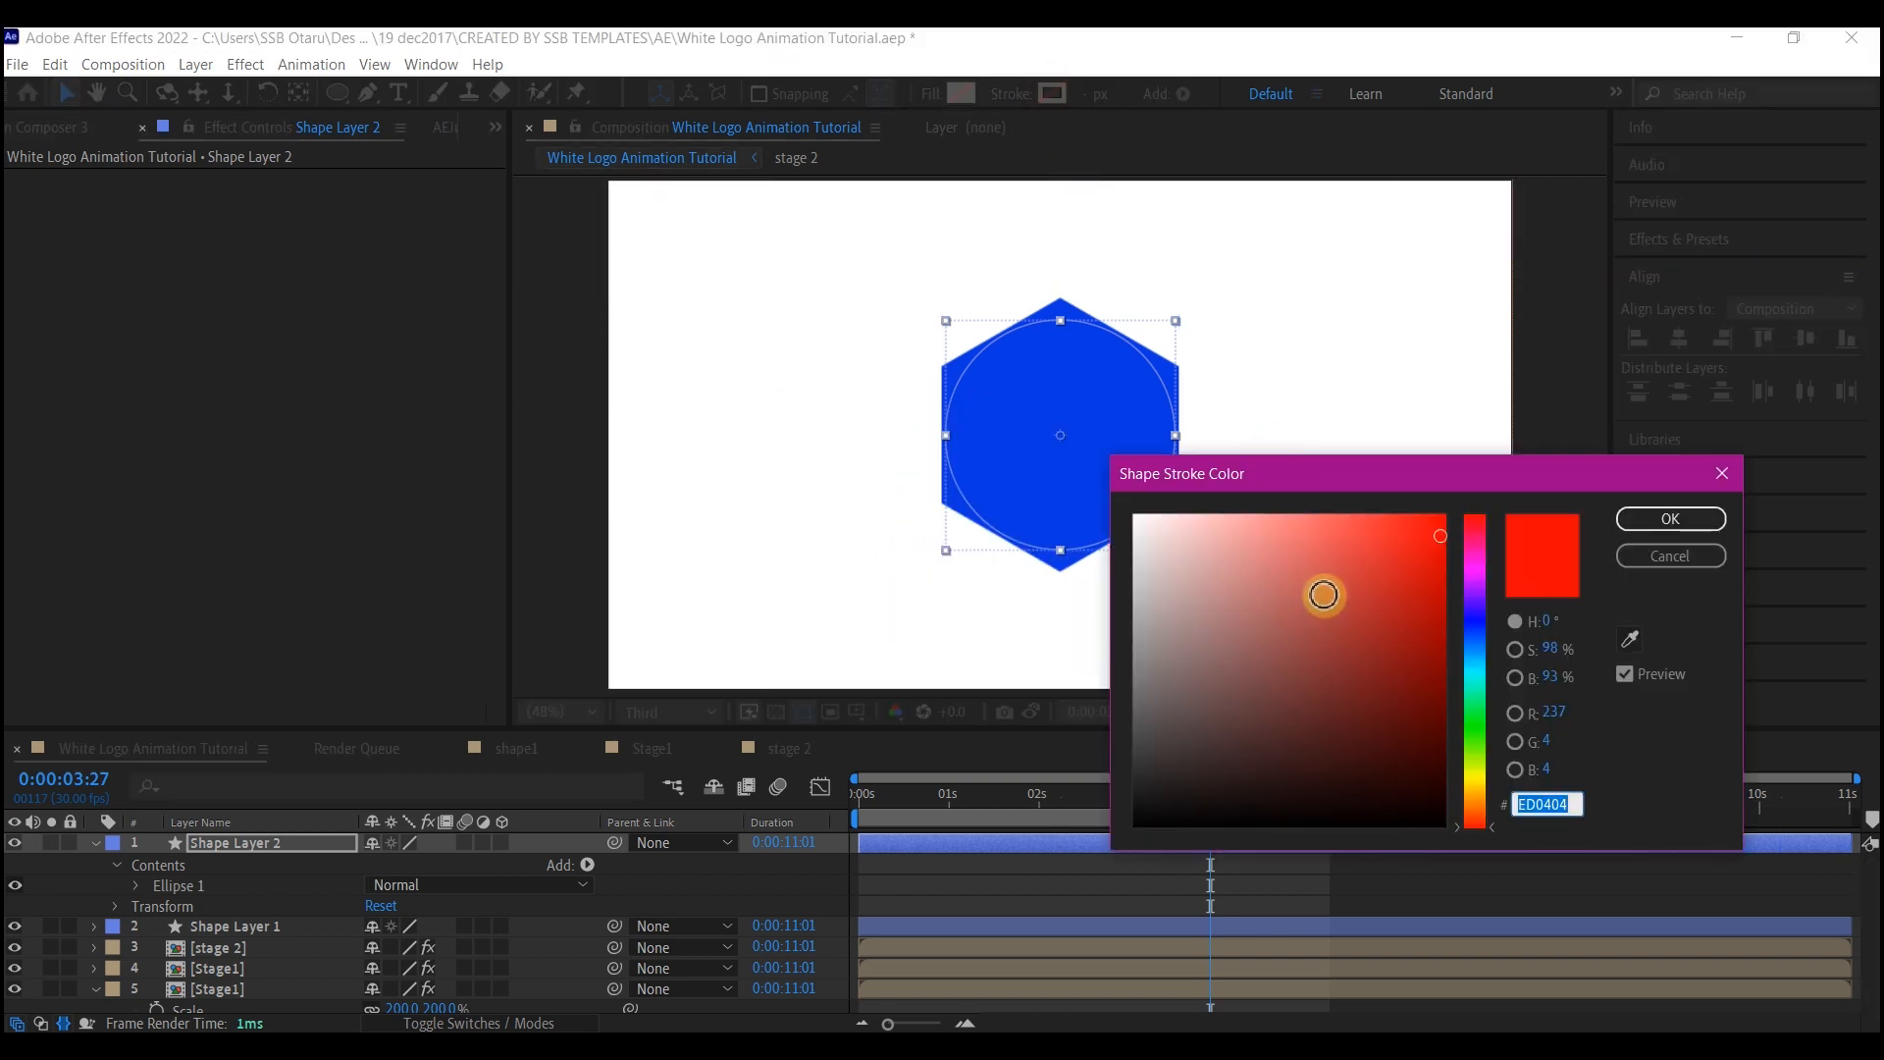
{"action": "left_click", "coordinate": [1442, 535]}
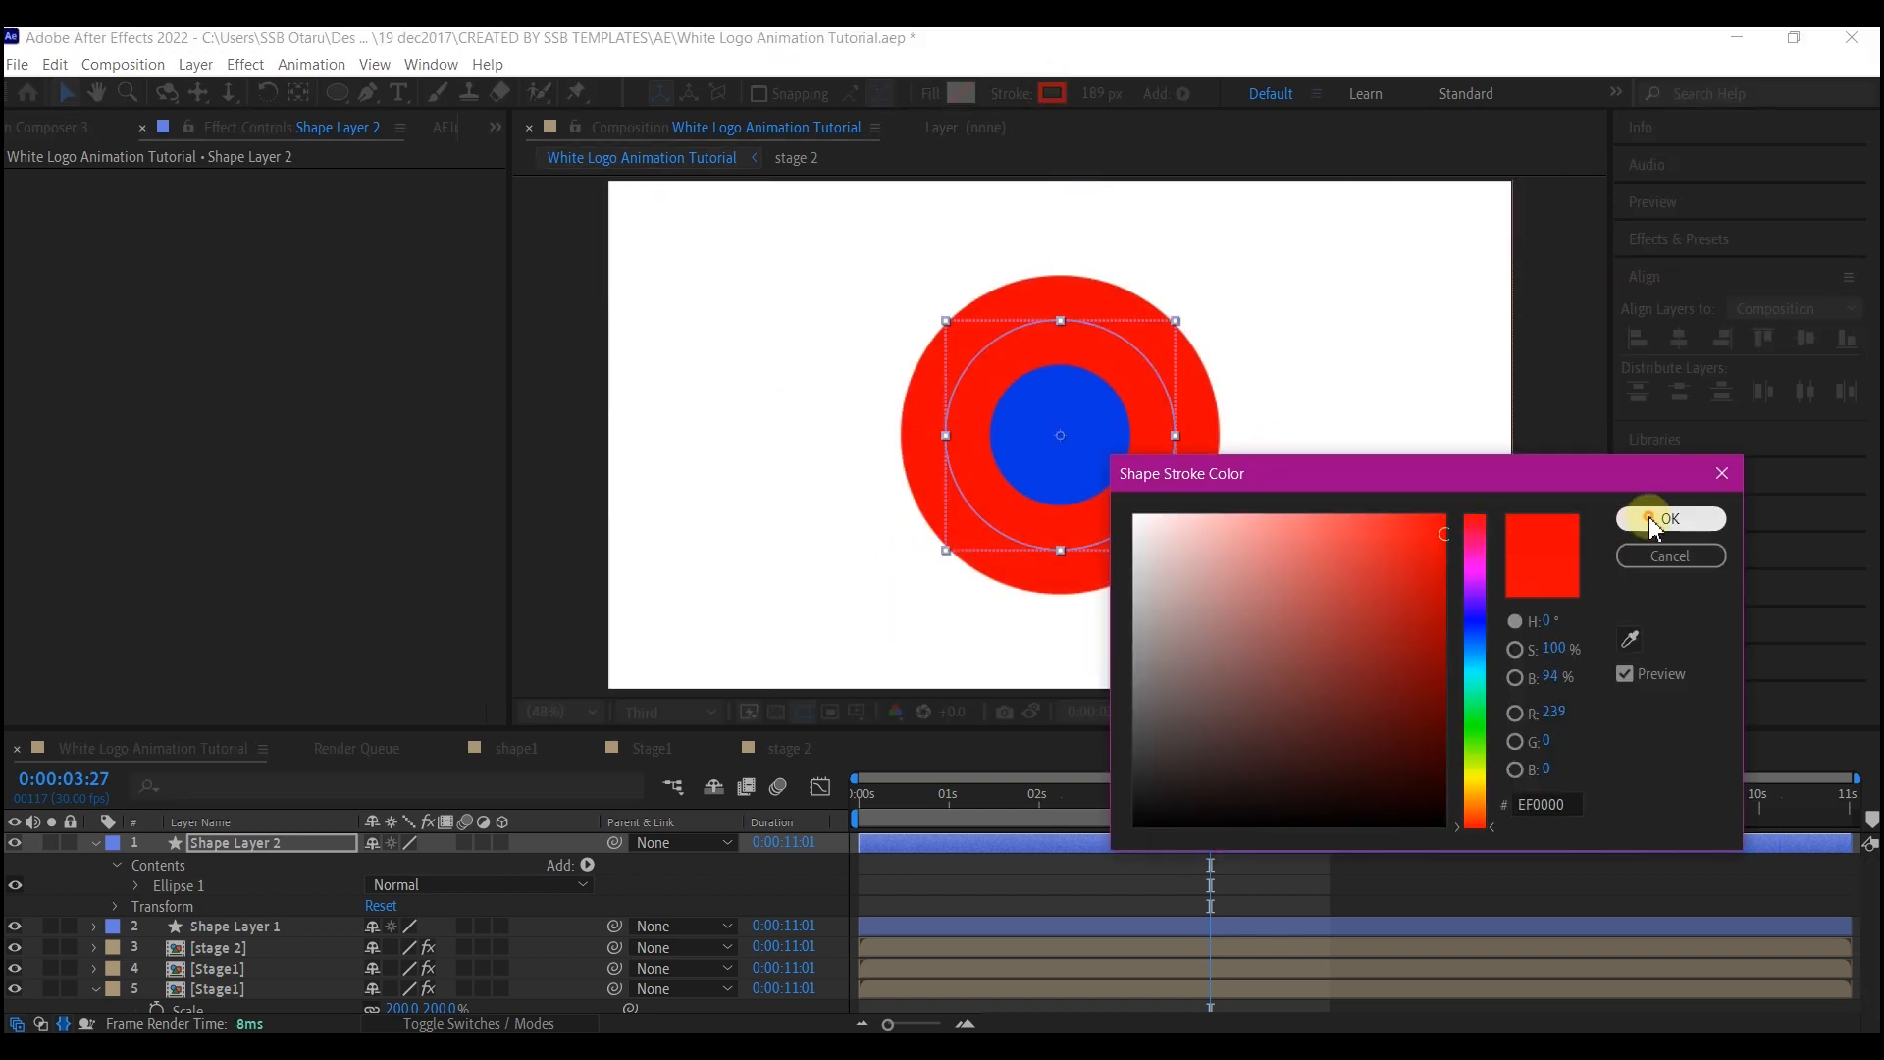
{"action": "left_click", "coordinate": [1654, 520]}
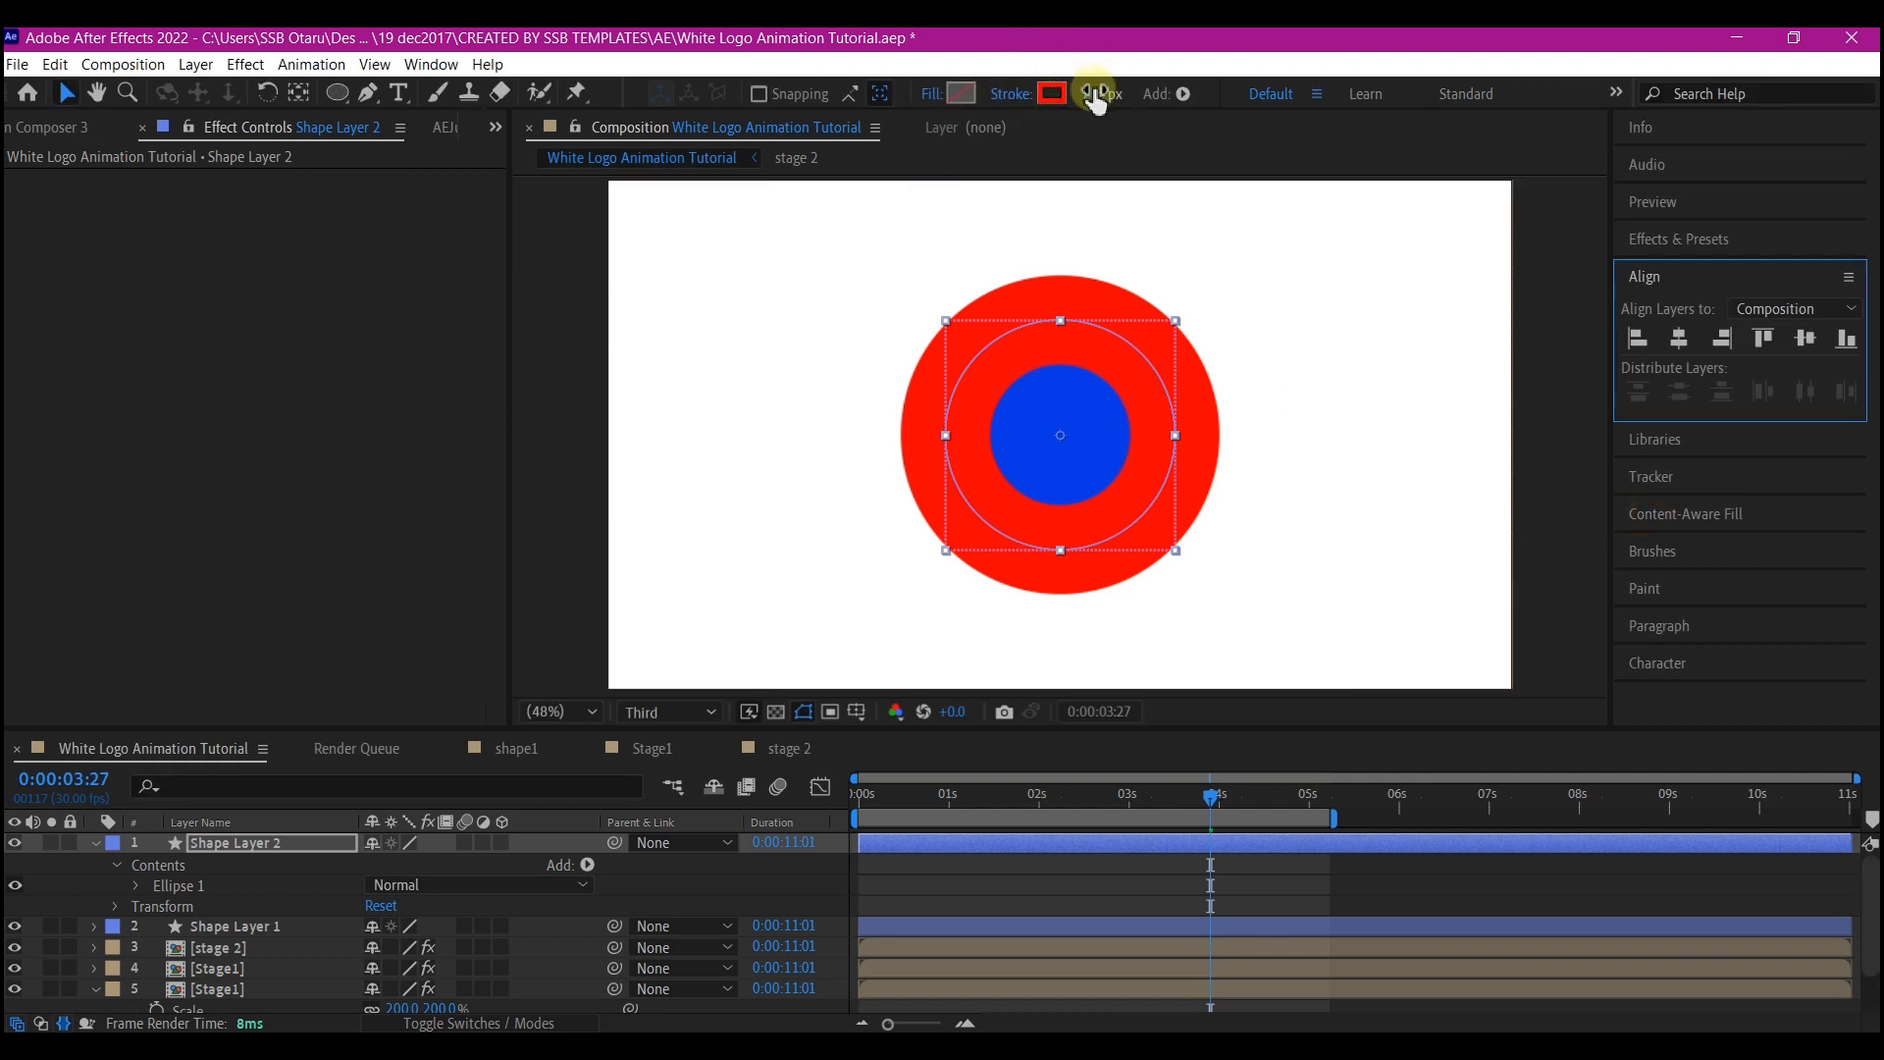
{"action": "left_click_drag", "start_coordinate": [1096, 96], "coordinate": [1516, 162]}
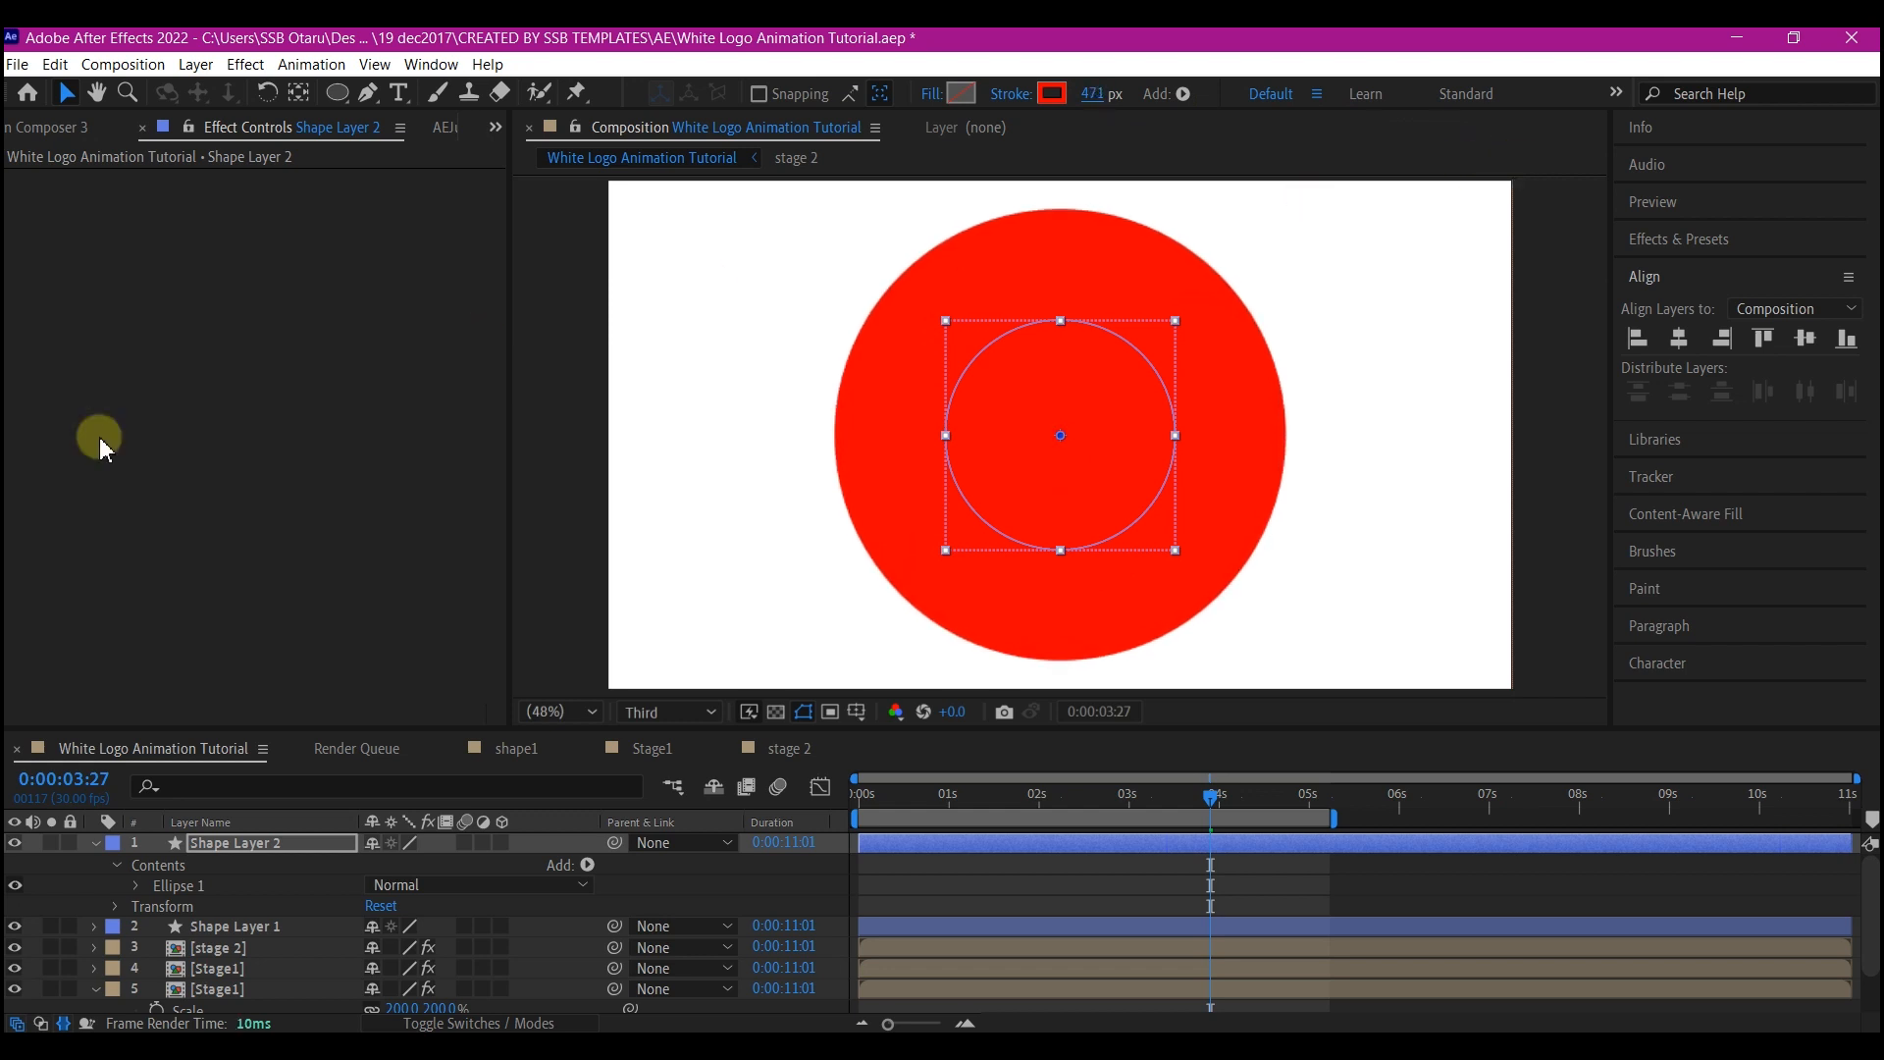
Add Trim Paths to the circle on Shape Layer 2 and extend the work area's end to about 7 seconds.
{"action": "left_click", "coordinate": [155, 845]}
{"action": "left_click", "coordinate": [588, 865]}
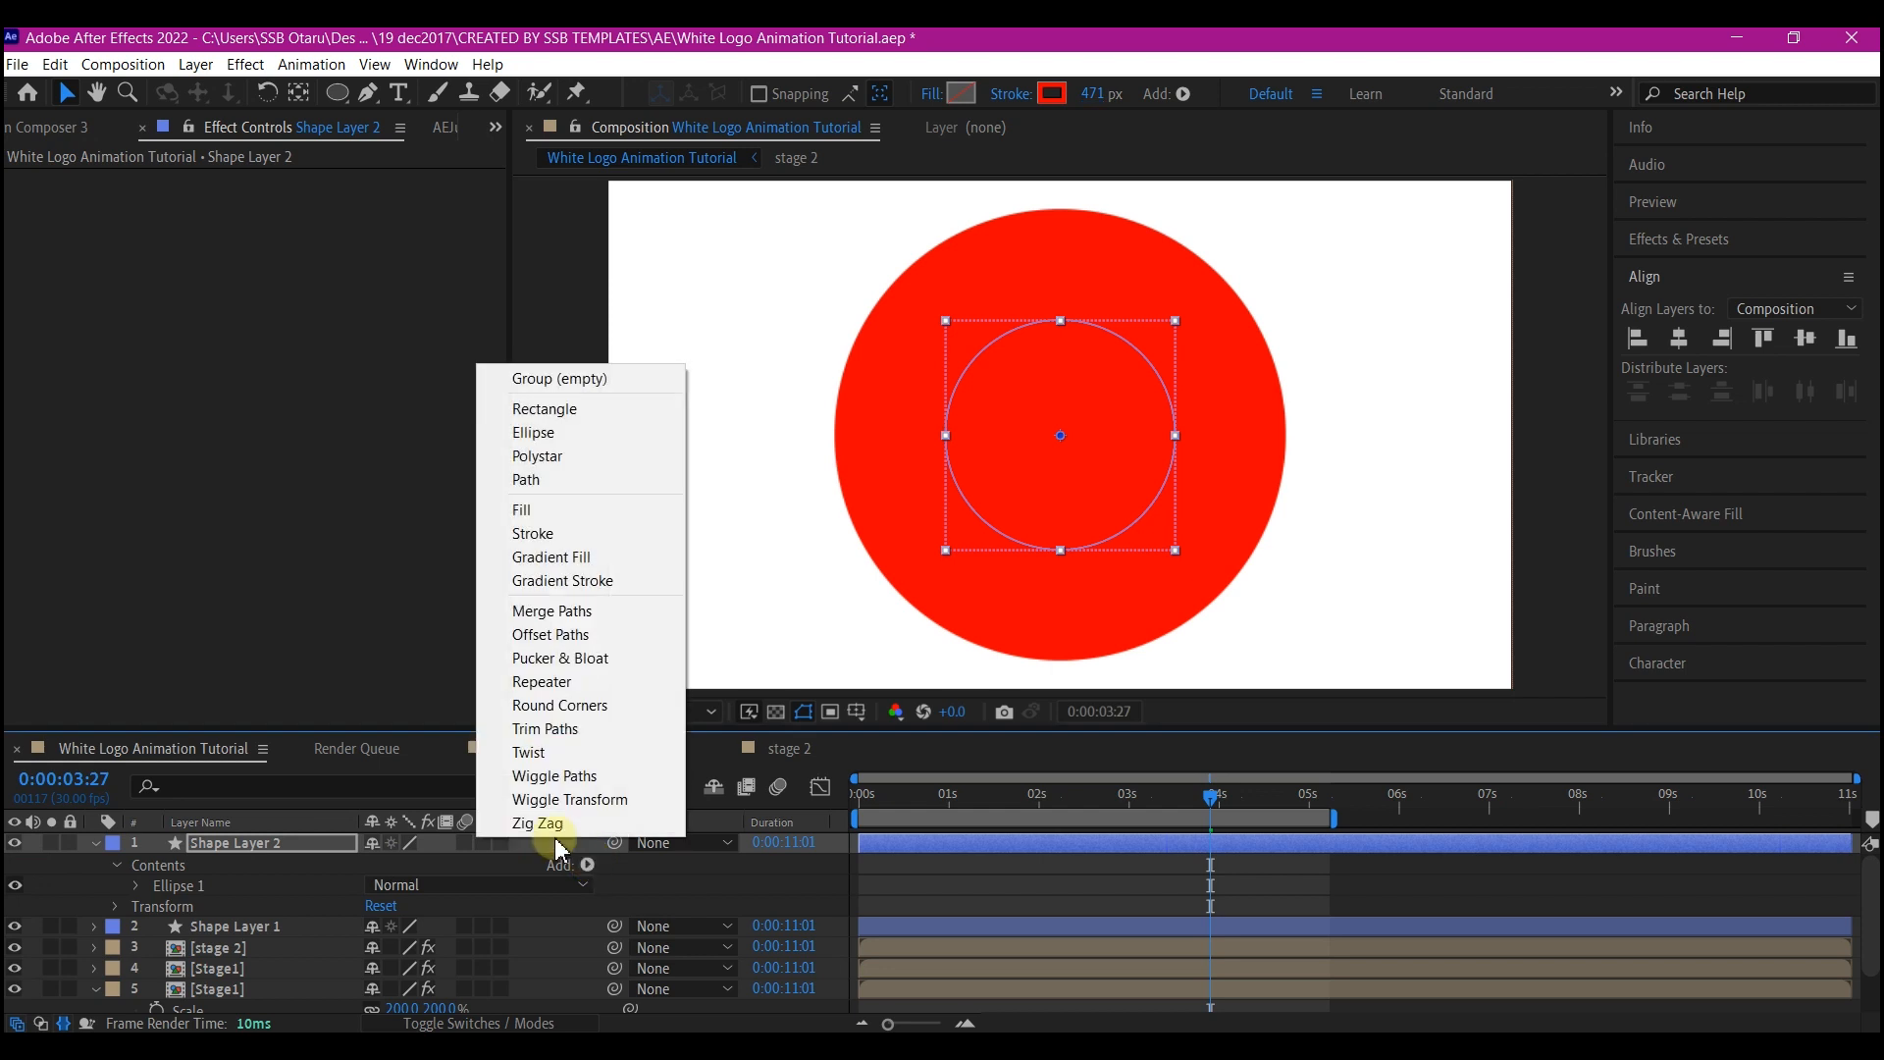
{"action": "left_click", "coordinate": [557, 729]}
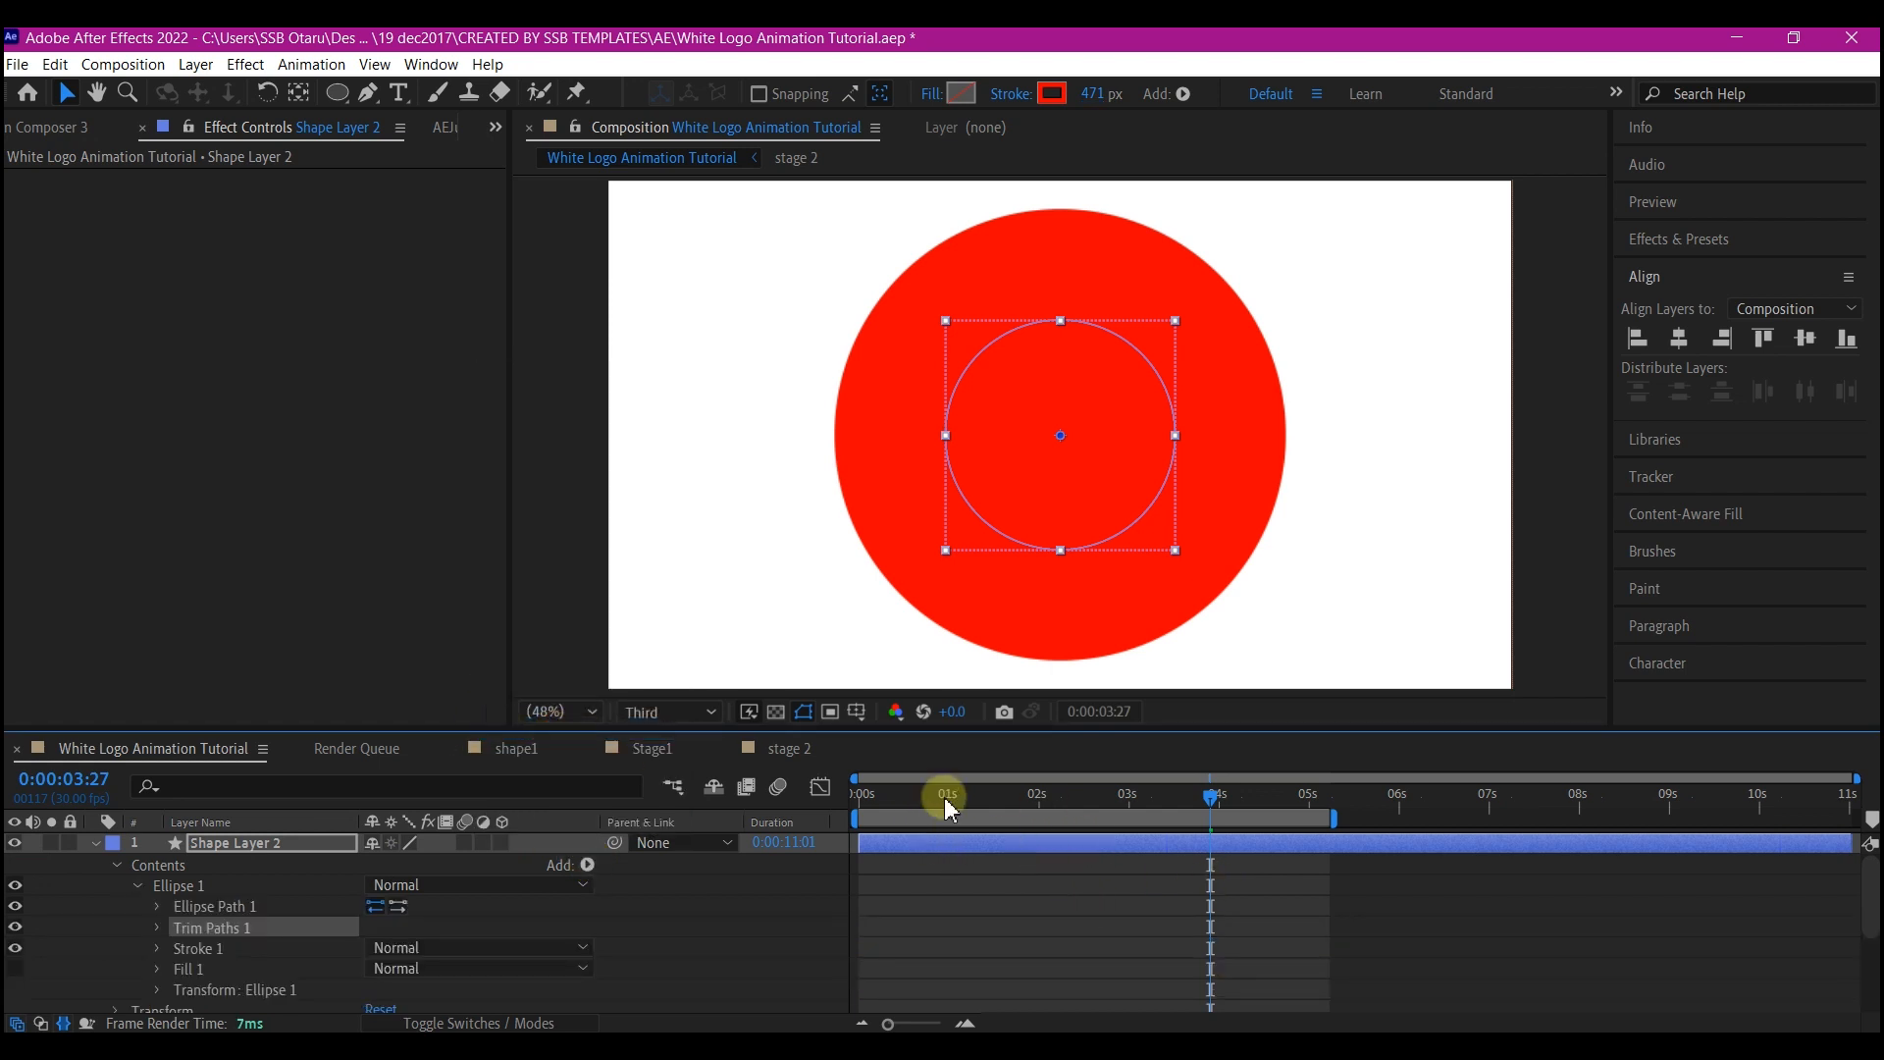
{"action": "left_click_drag", "start_coordinate": [1332, 818], "coordinate": [1493, 818]}
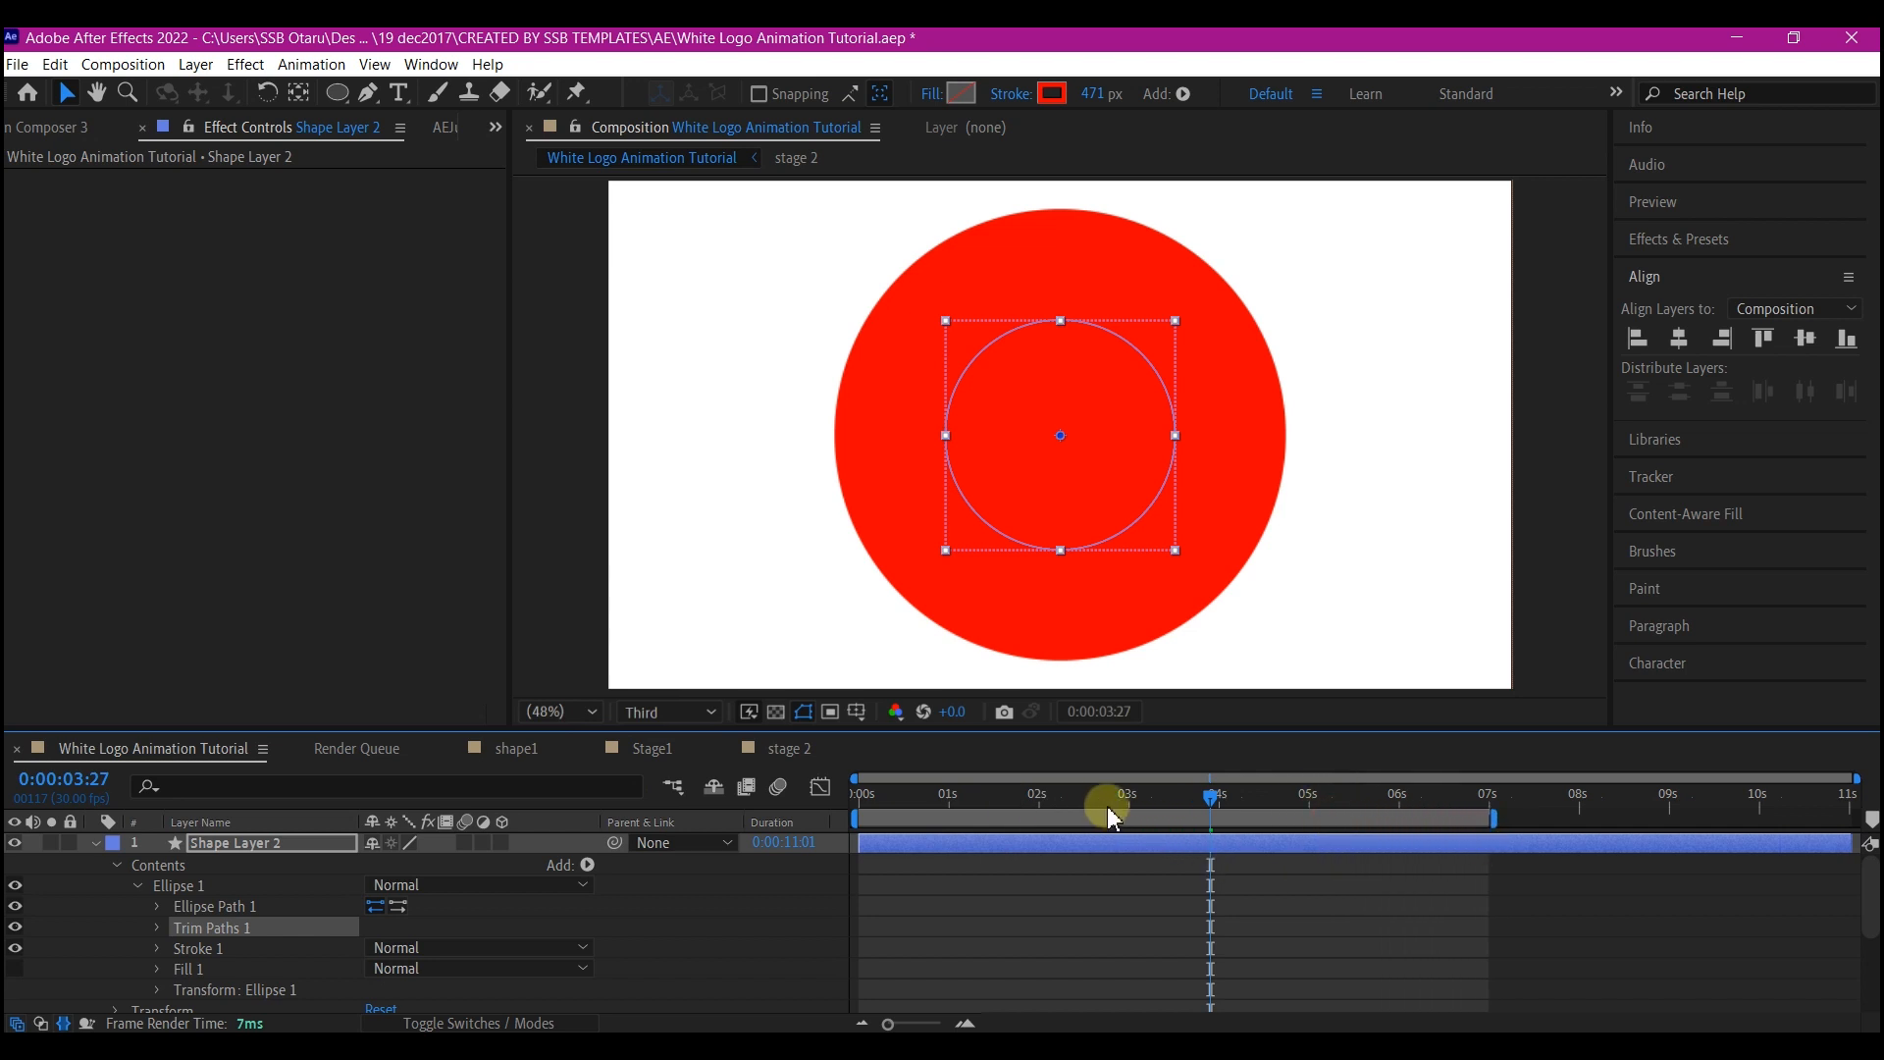
Set keyframes for the Start and End of Trim Paths 1 at 0:00:02:13 and show only the keyframed properties.
{"action": "left_click_drag", "start_coordinate": [1112, 818], "coordinate": [1079, 873]}
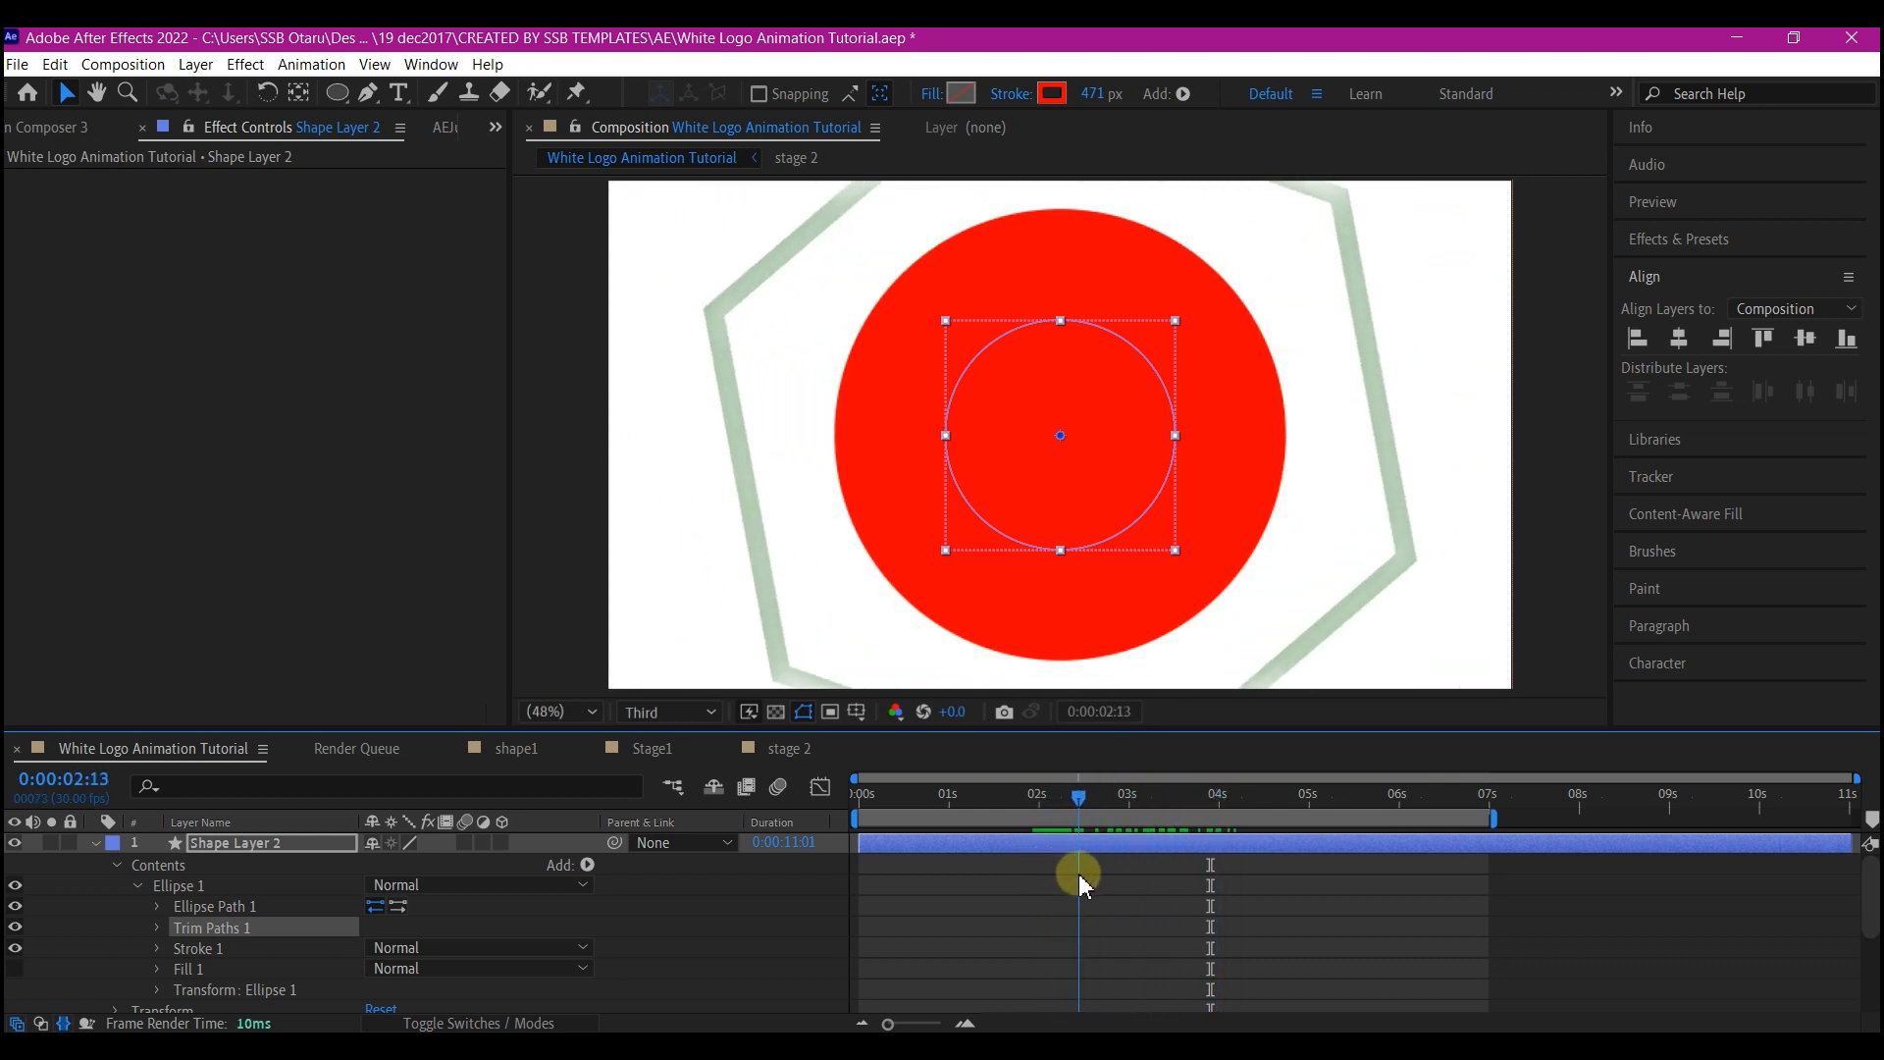
{"action": "left_click", "coordinate": [155, 934]}
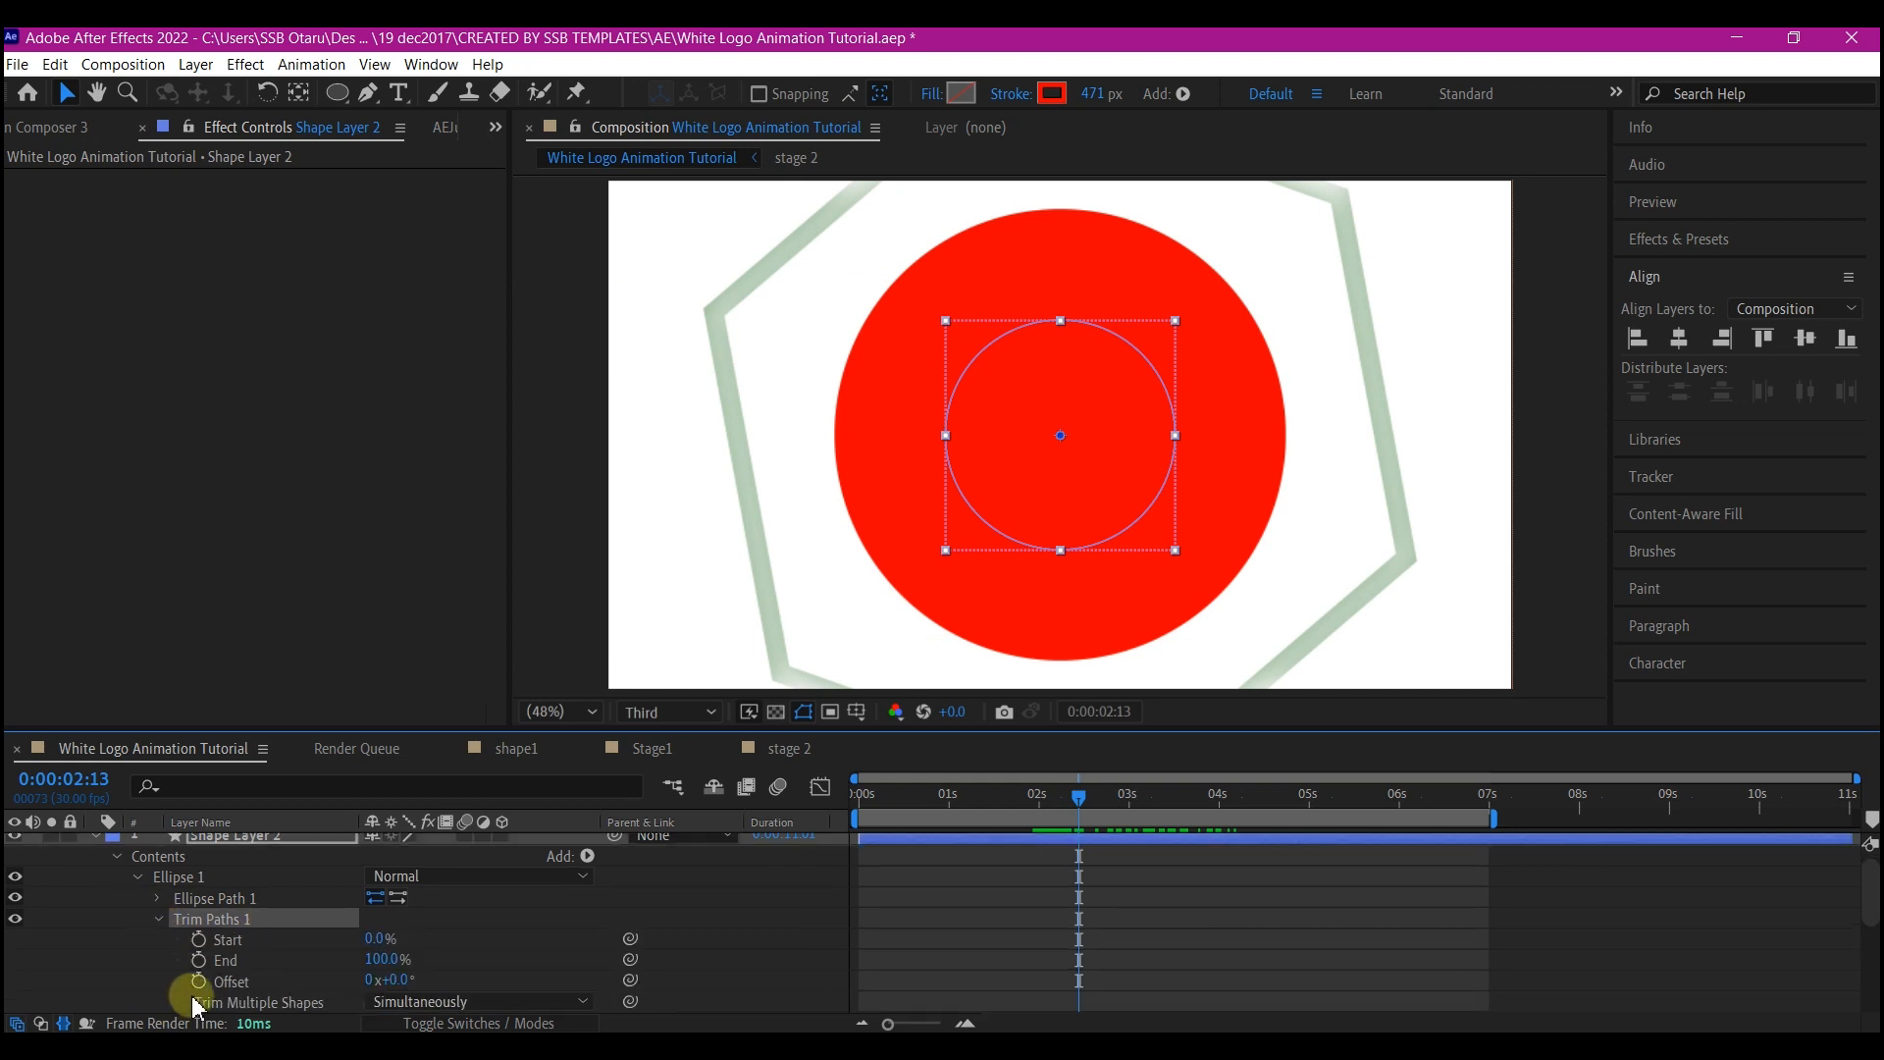
{"action": "left_click", "coordinate": [198, 960]}
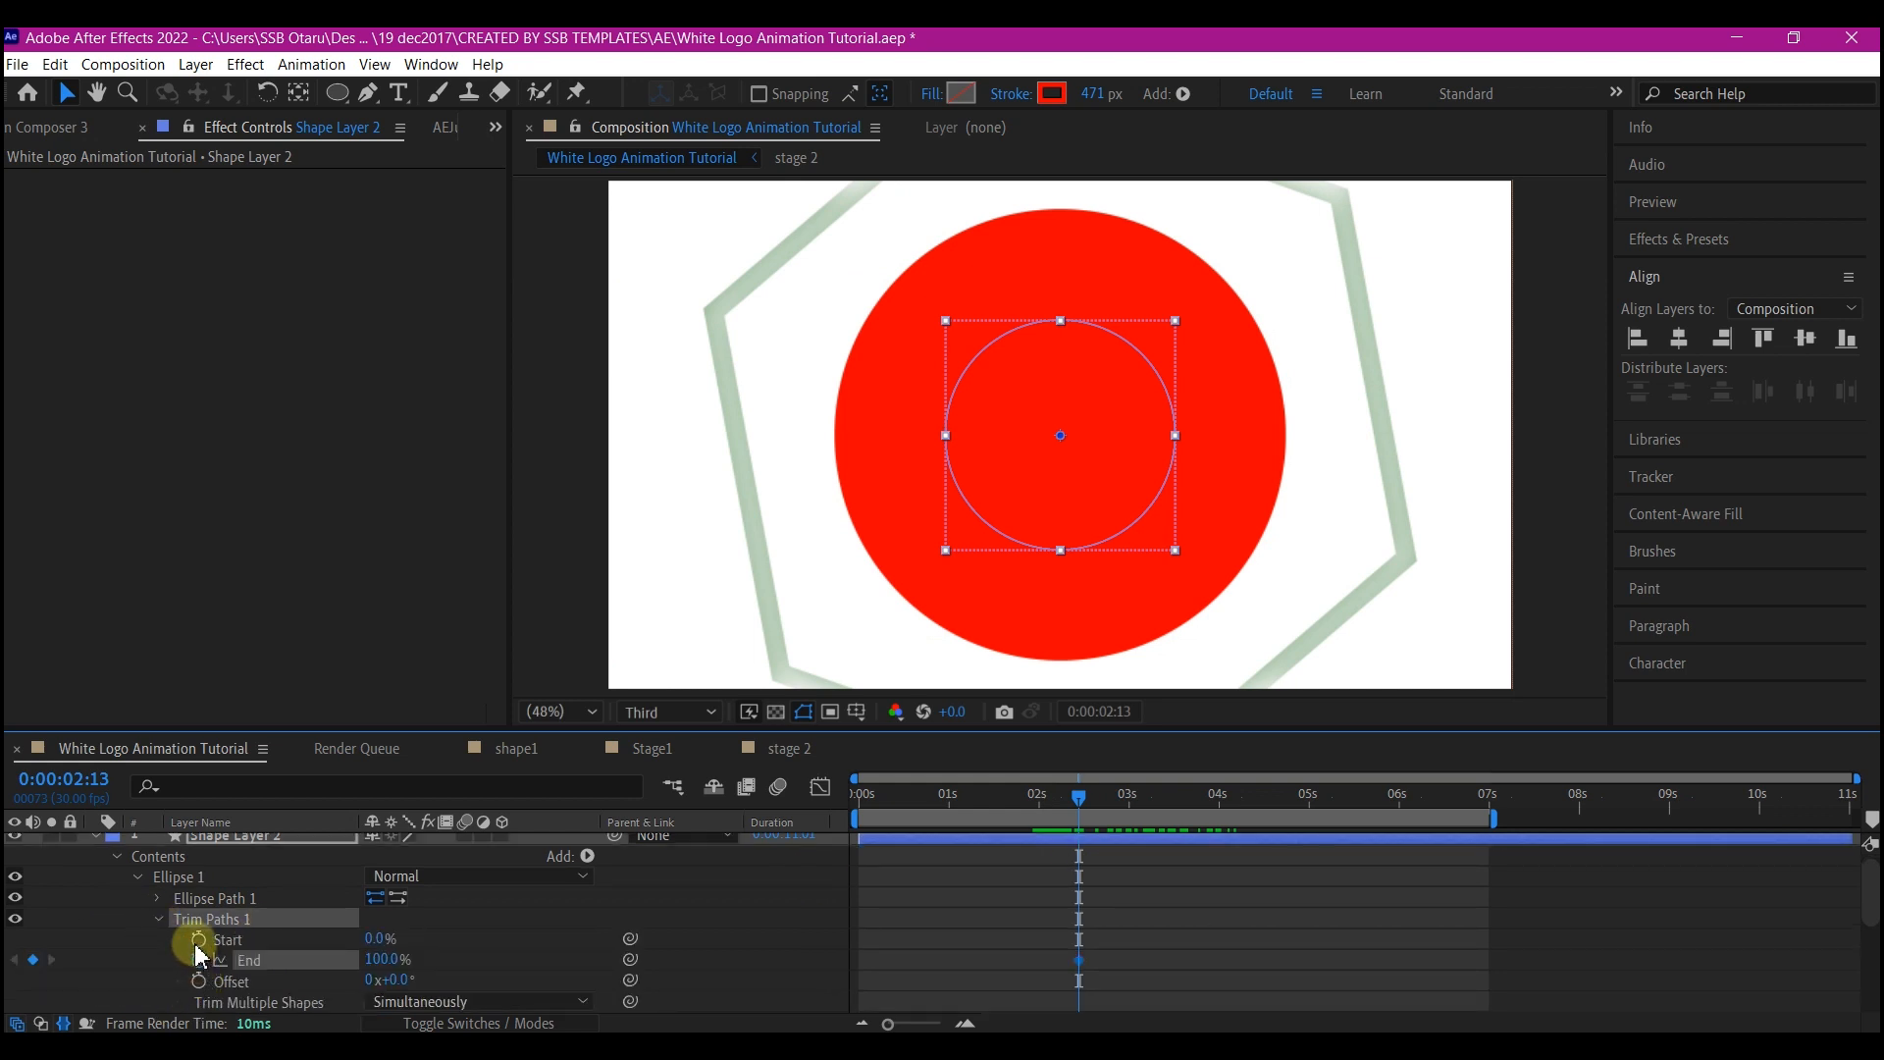
{"action": "left_click", "coordinate": [199, 940]}
{"action": "key", "text": "u"}
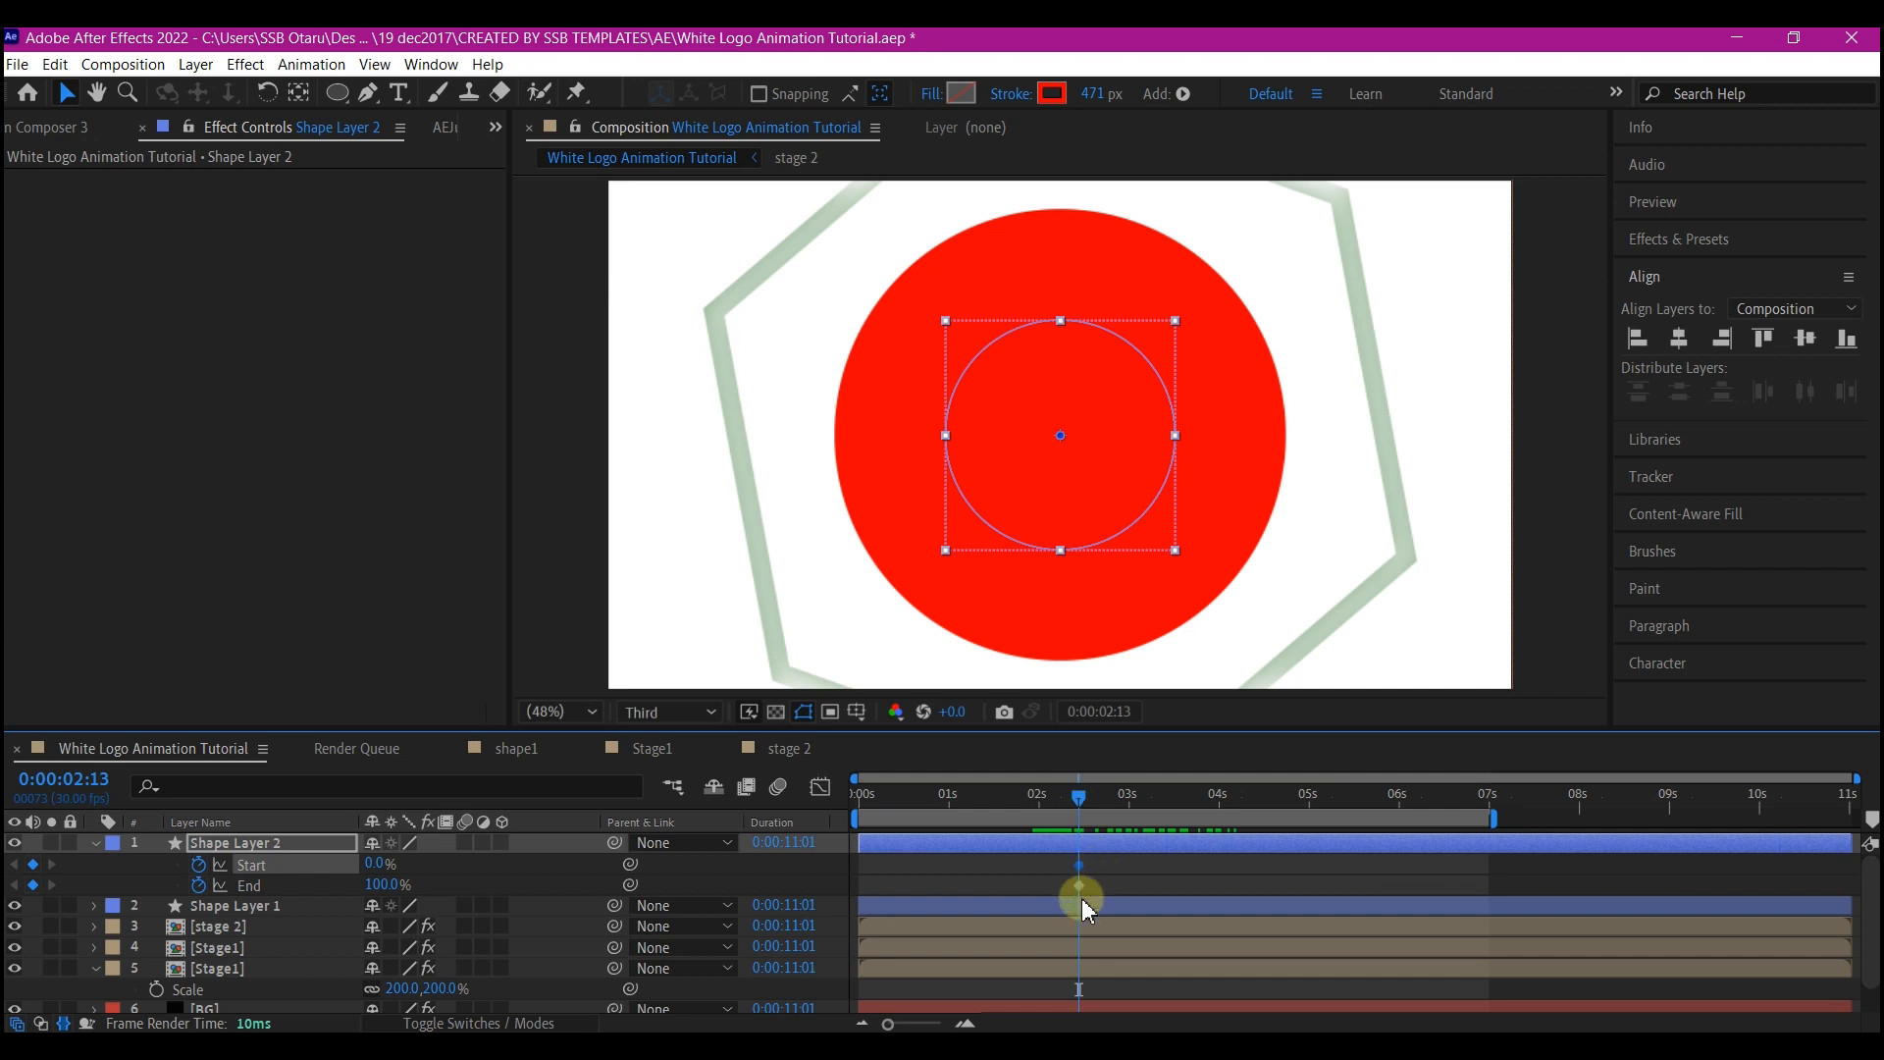
Move the Trim Paths End keyframe to about 3.2 seconds and set End to 0% at 0:00:02:03.
{"action": "left_click_drag", "start_coordinate": [1079, 885], "coordinate": [1150, 888]}
{"action": "mouse_move", "coordinate": [1040, 803]}
{"action": "left_mouse_down"}
{"action": "mouse_move", "coordinate": [1071, 792]}
{"action": "mouse_move", "coordinate": [1024, 805]}
{"action": "mouse_move", "coordinate": [1044, 813]}
{"action": "left_mouse_up"}
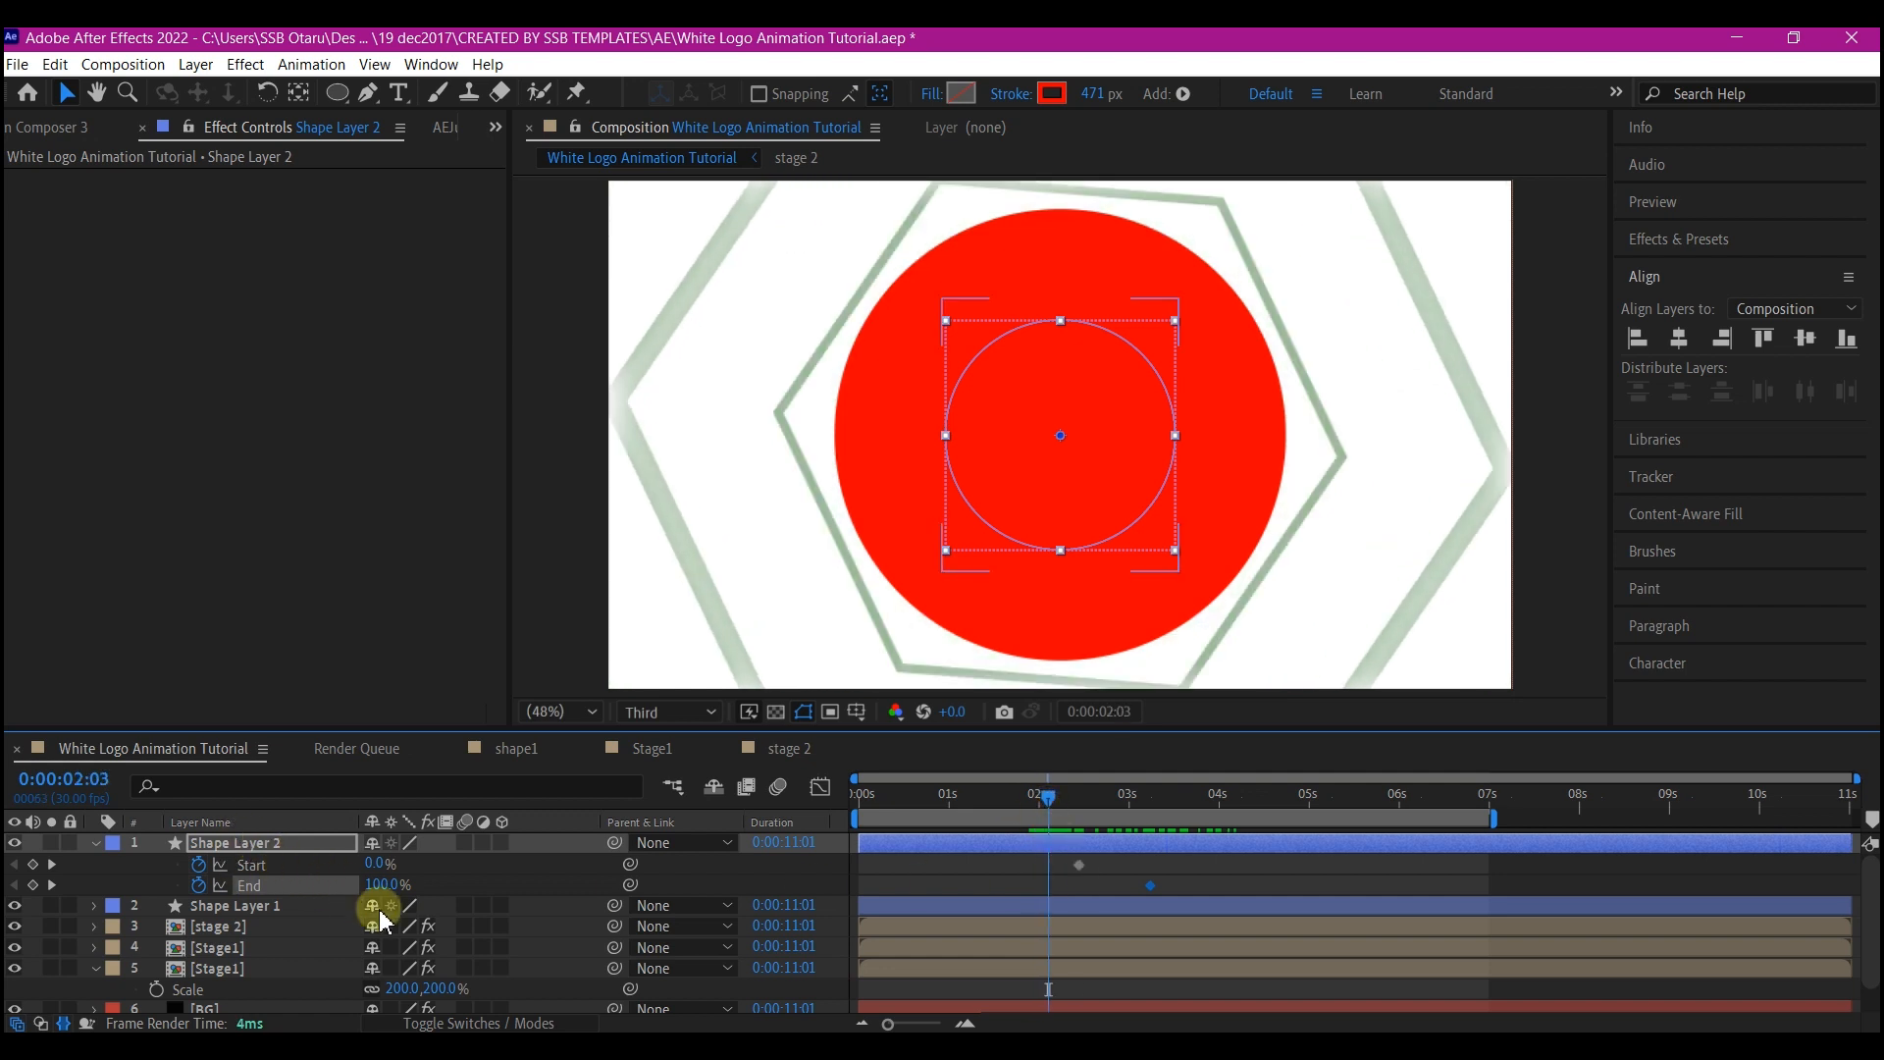
{"action": "left_click_drag", "start_coordinate": [378, 883], "coordinate": [138, 921]}
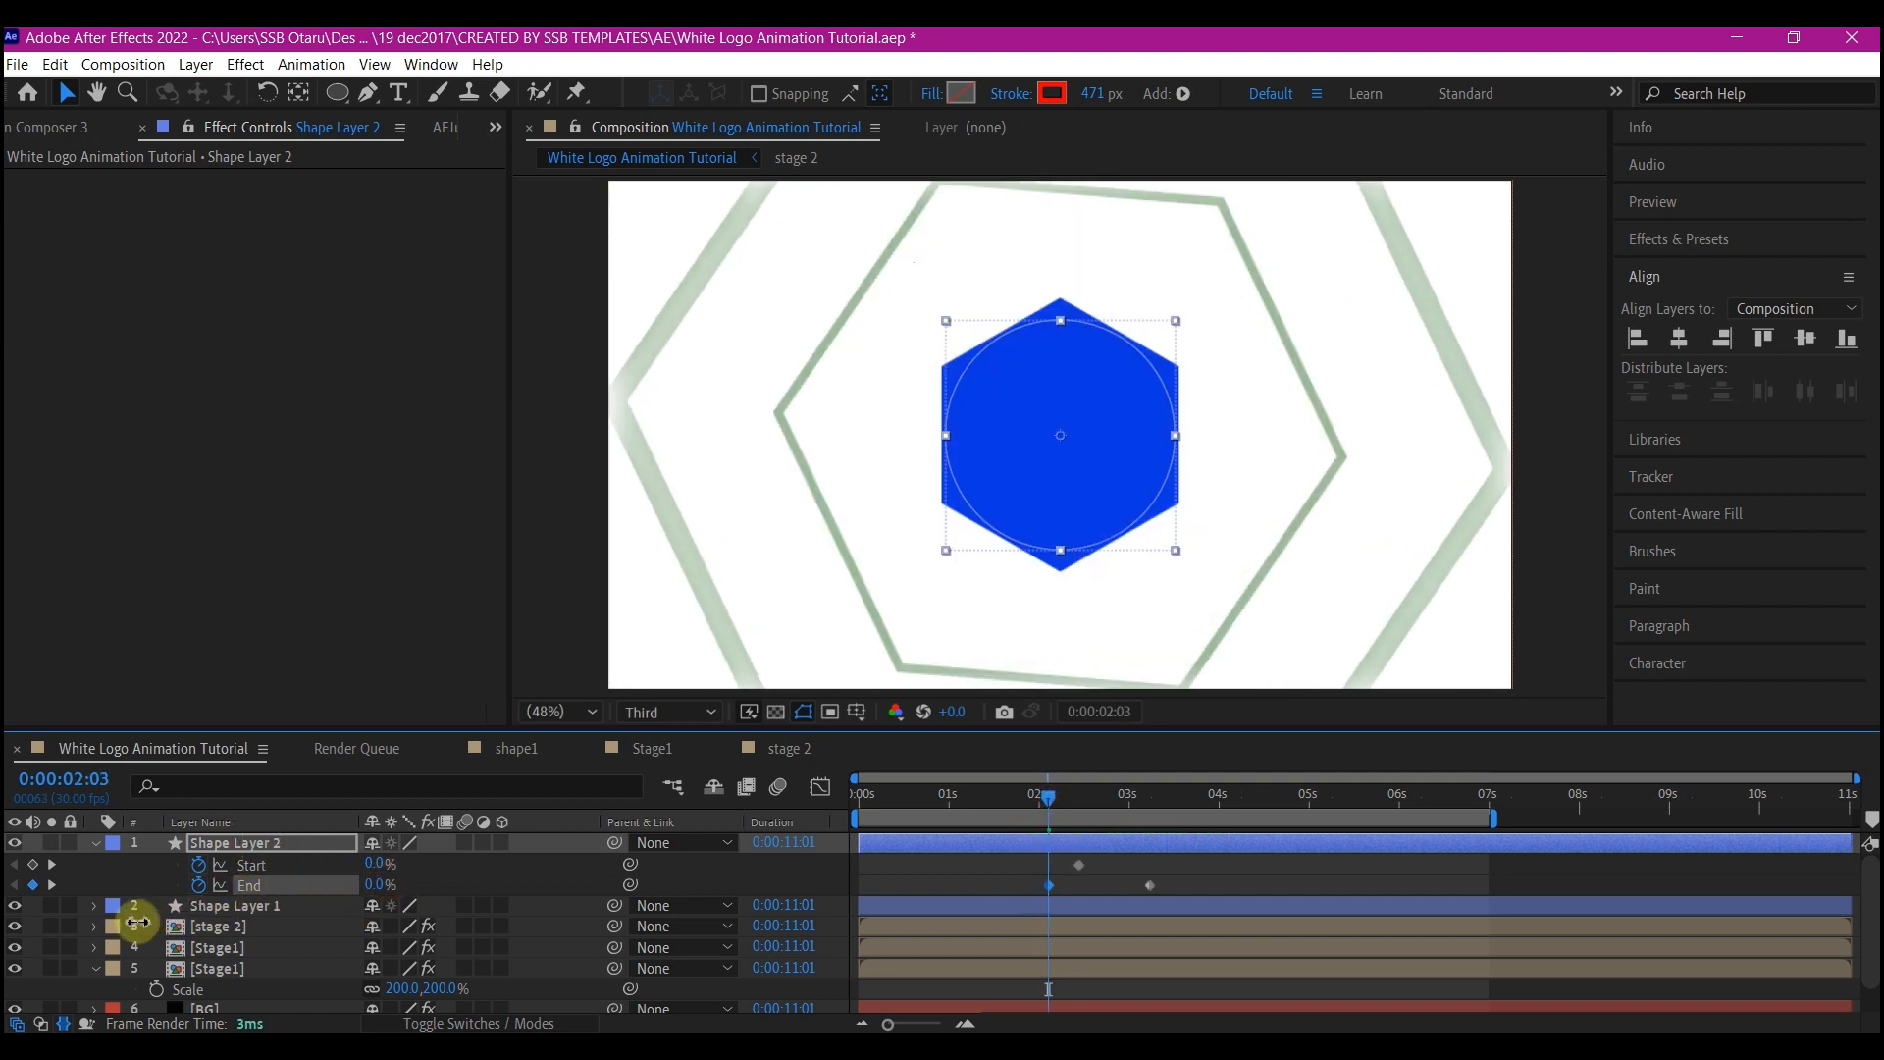
Move the Trim Paths Start keyframe to about 3.7 seconds, set Start to 100% at 0:00:05:04, and preview the animation.
{"action": "left_click", "coordinate": [1078, 869]}
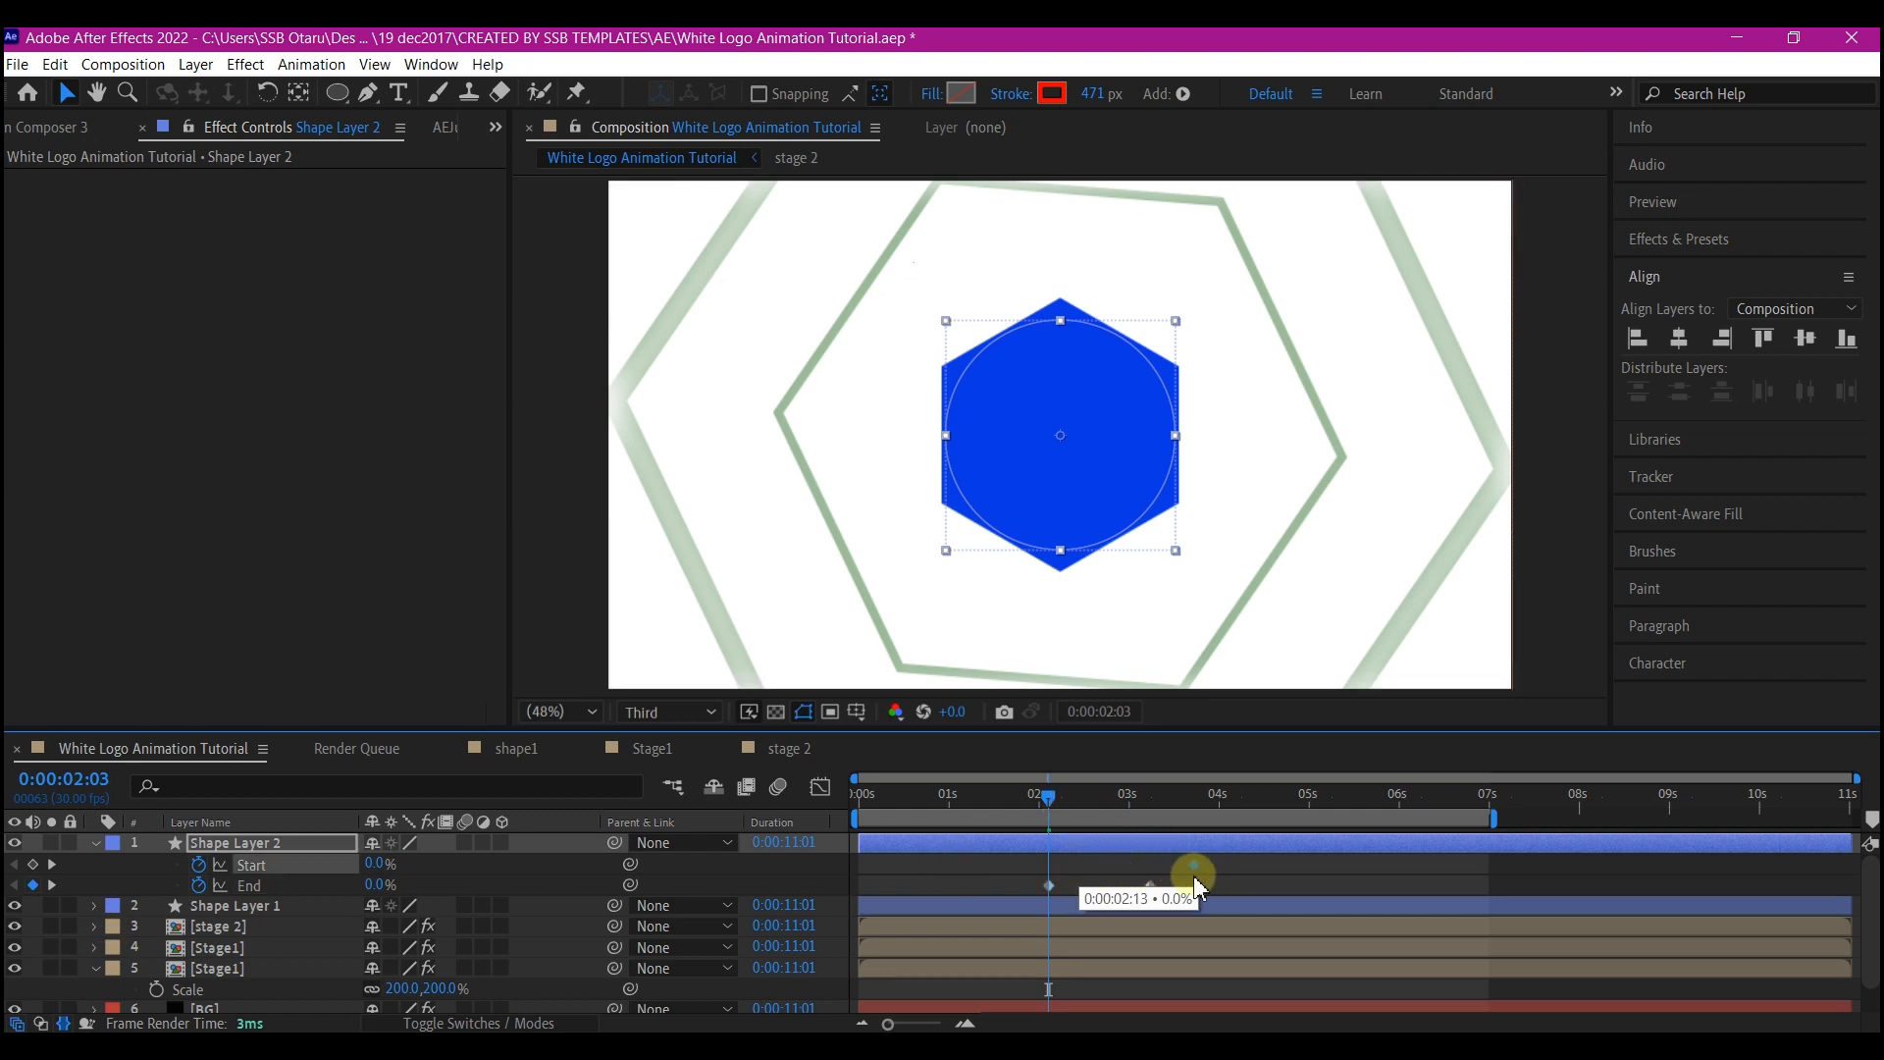
{"action": "left_click", "coordinate": [1320, 795]}
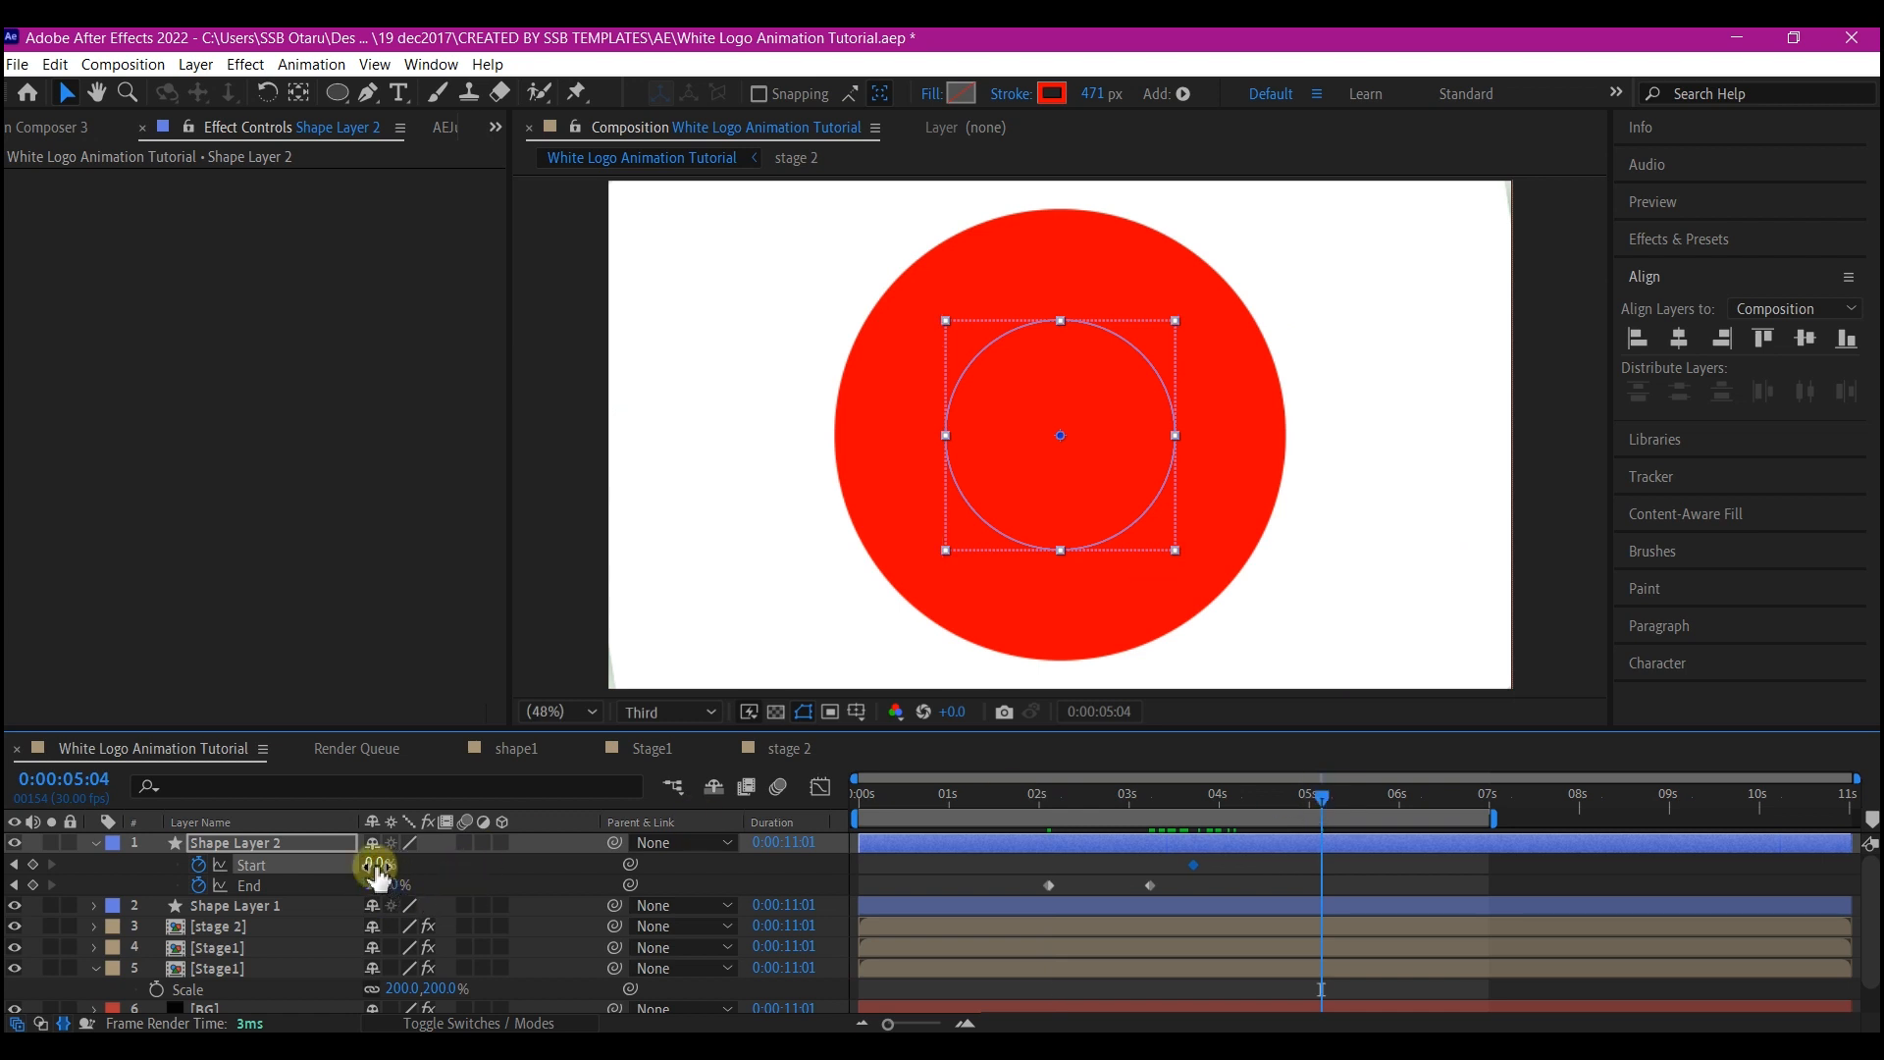
{"action": "left_click_drag", "start_coordinate": [376, 864], "coordinate": [769, 916]}
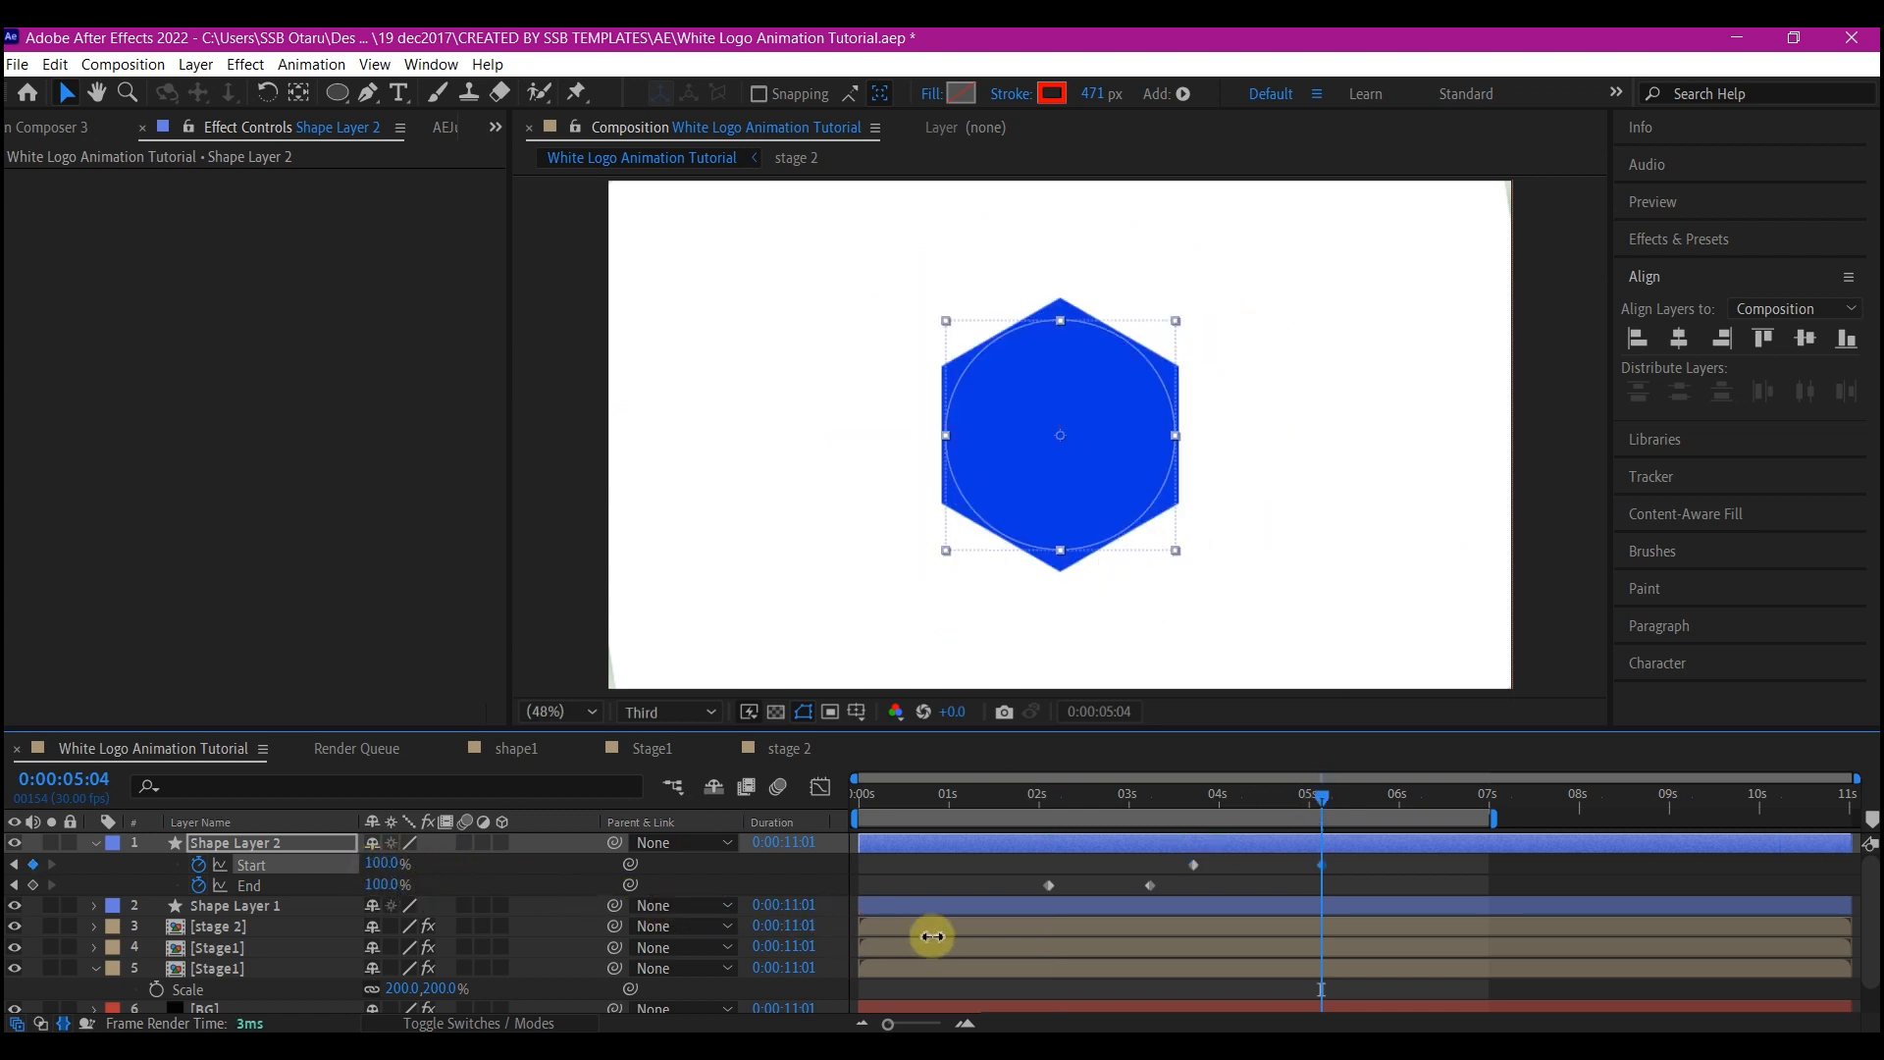
{"action": "key", "text": "space"}
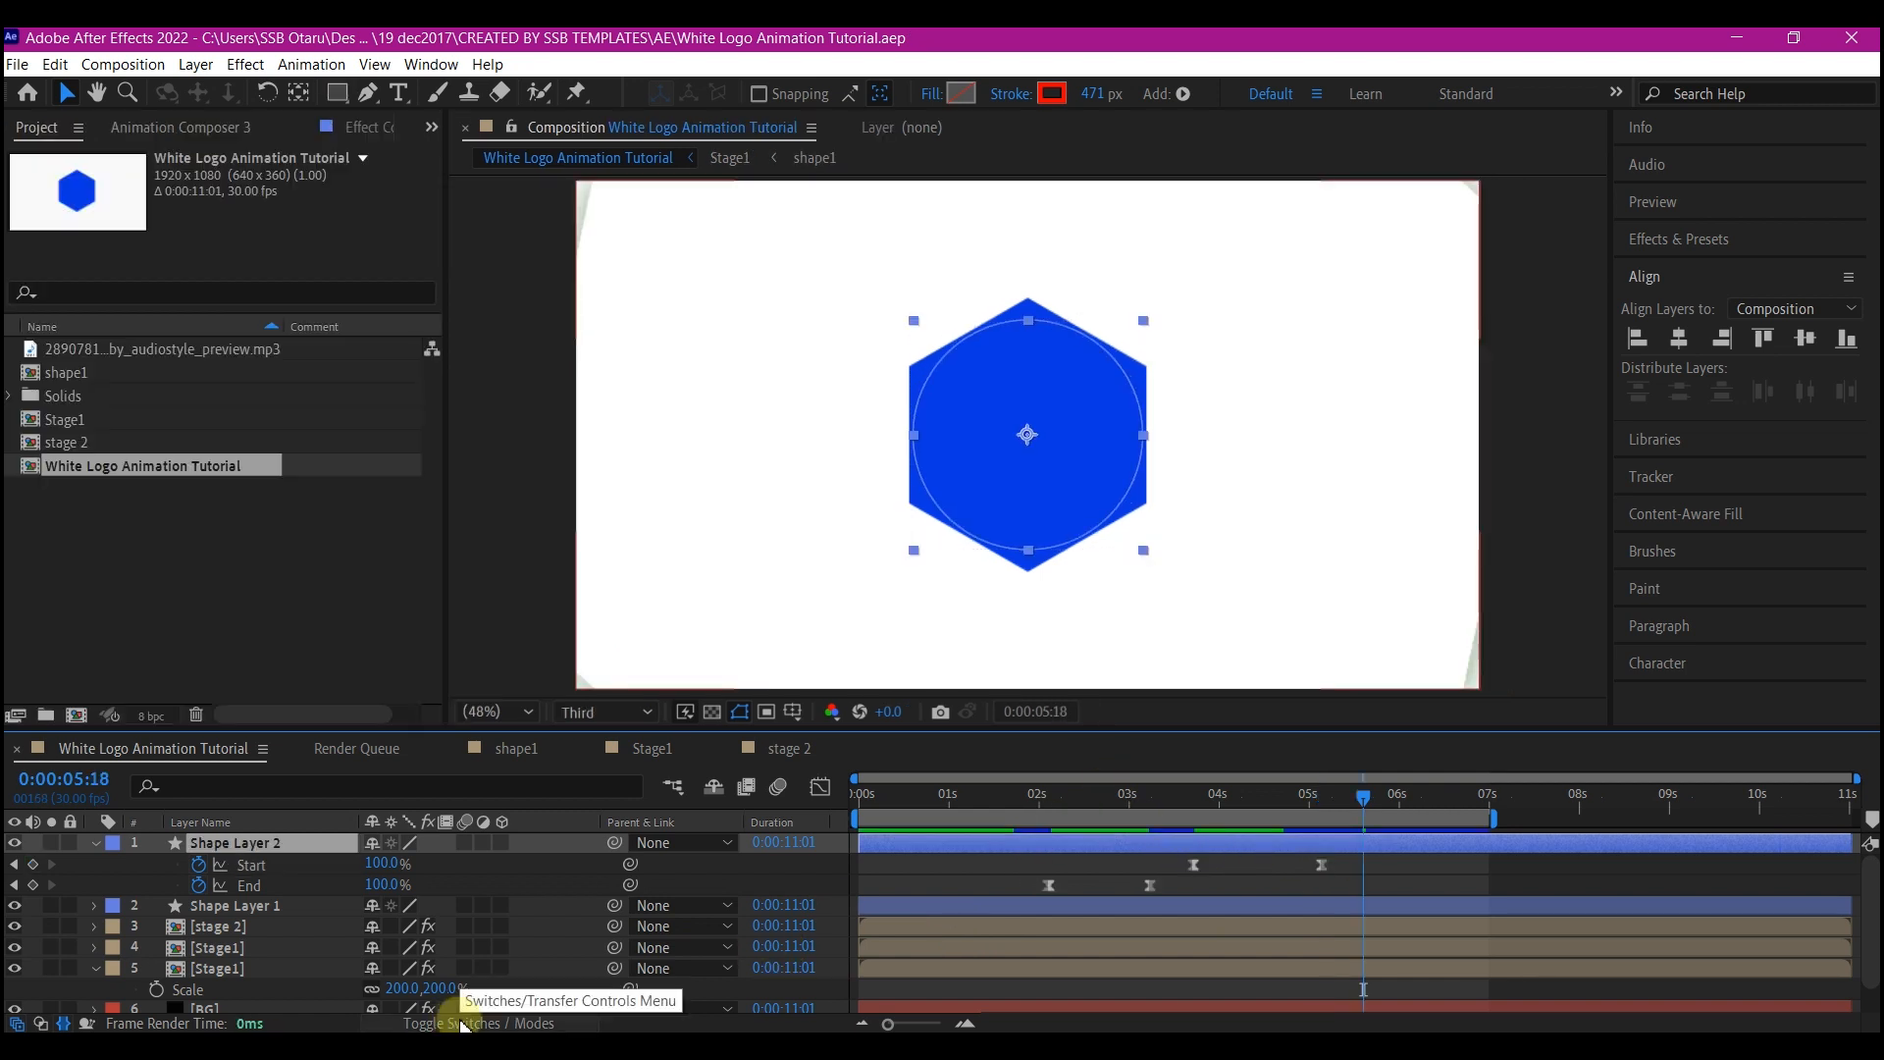
Set the track matte of Shape Layer 1 to Alpha Matte using Shape Layer 2.
{"action": "left_click", "coordinate": [461, 1023]}
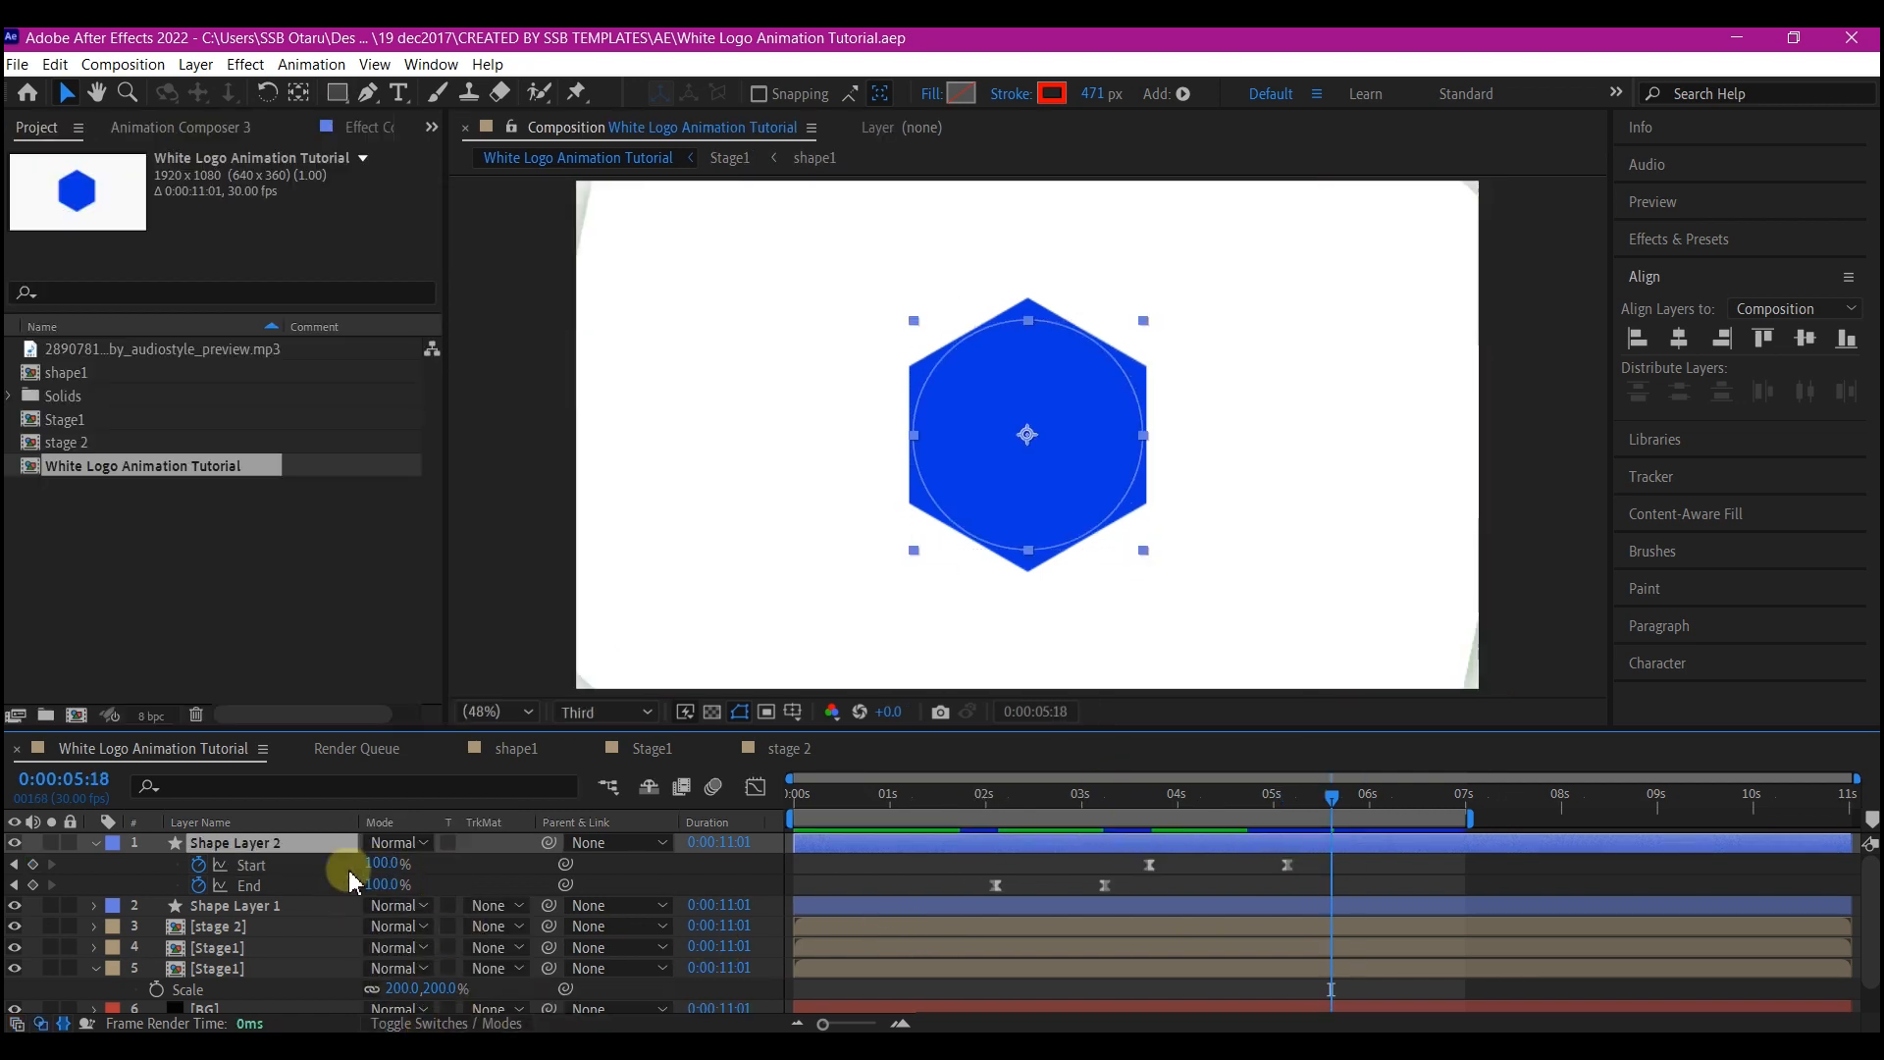
{"action": "left_click", "coordinate": [231, 910]}
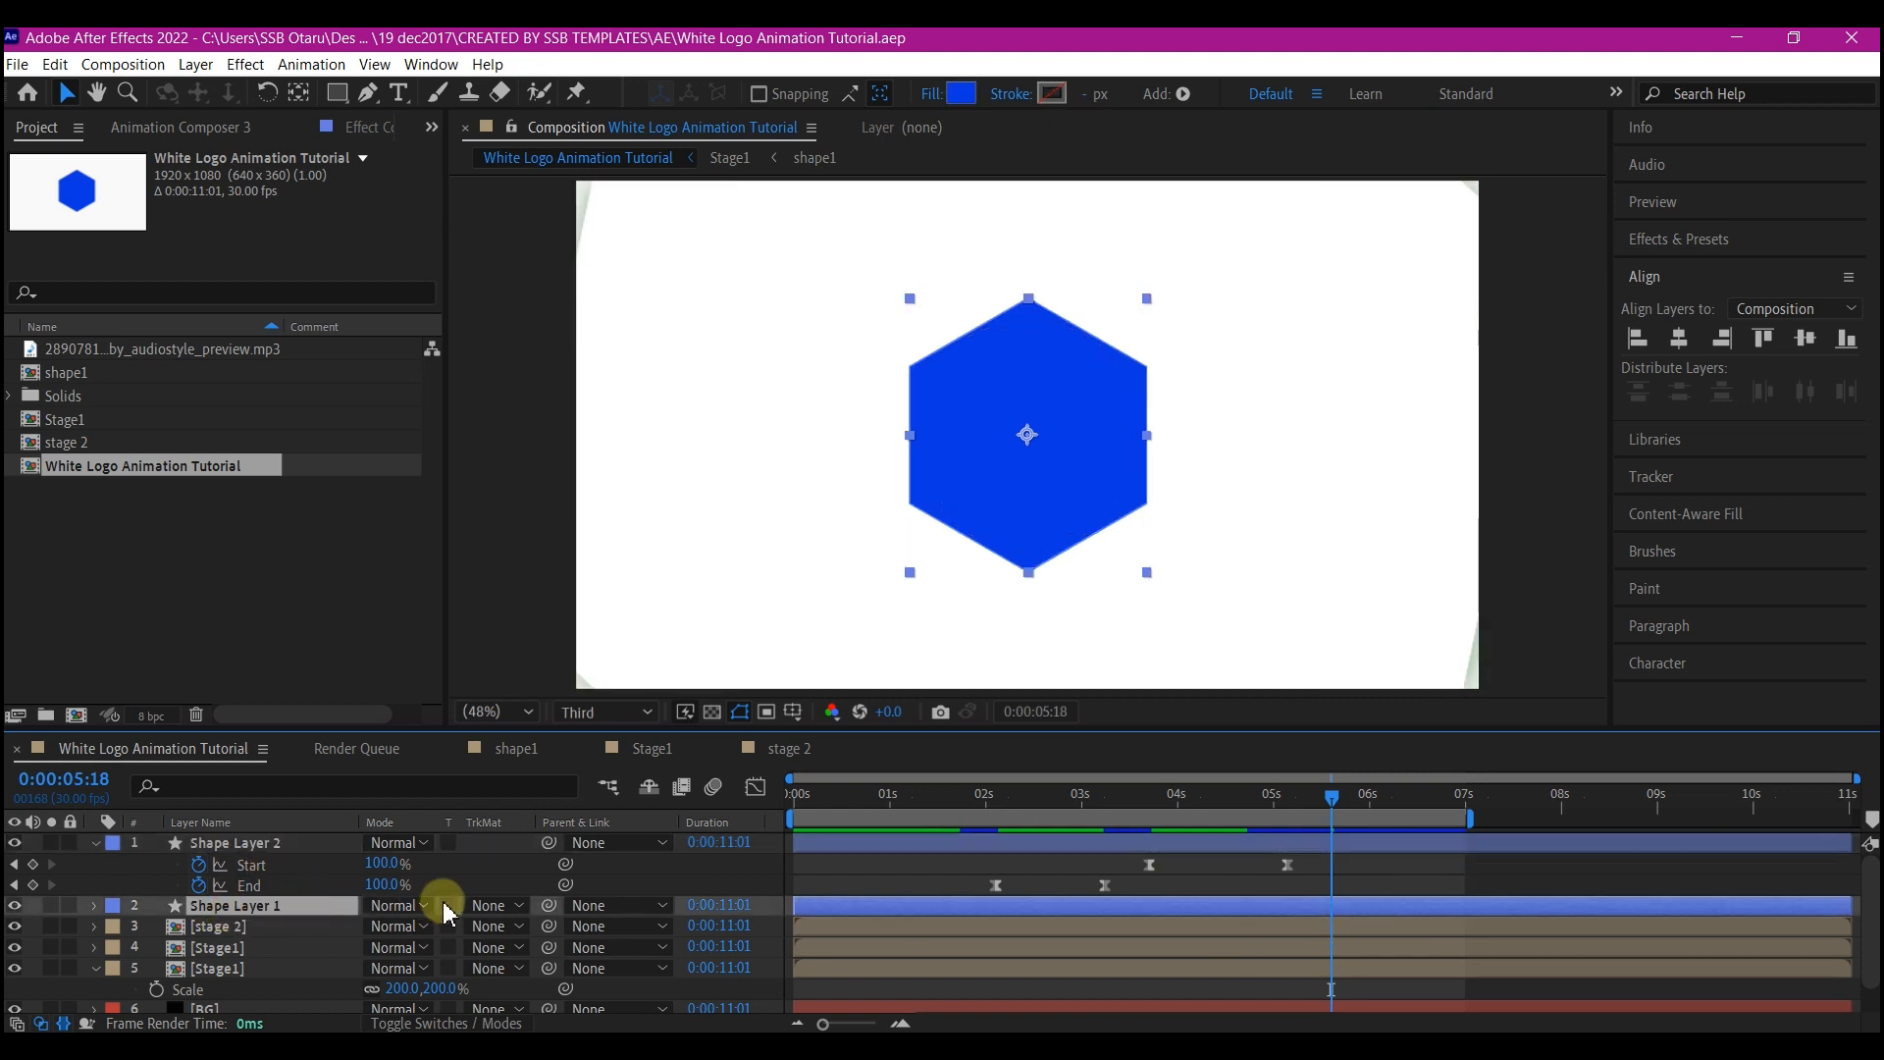
{"action": "left_click", "coordinate": [488, 906]}
{"action": "left_click", "coordinate": [526, 812]}
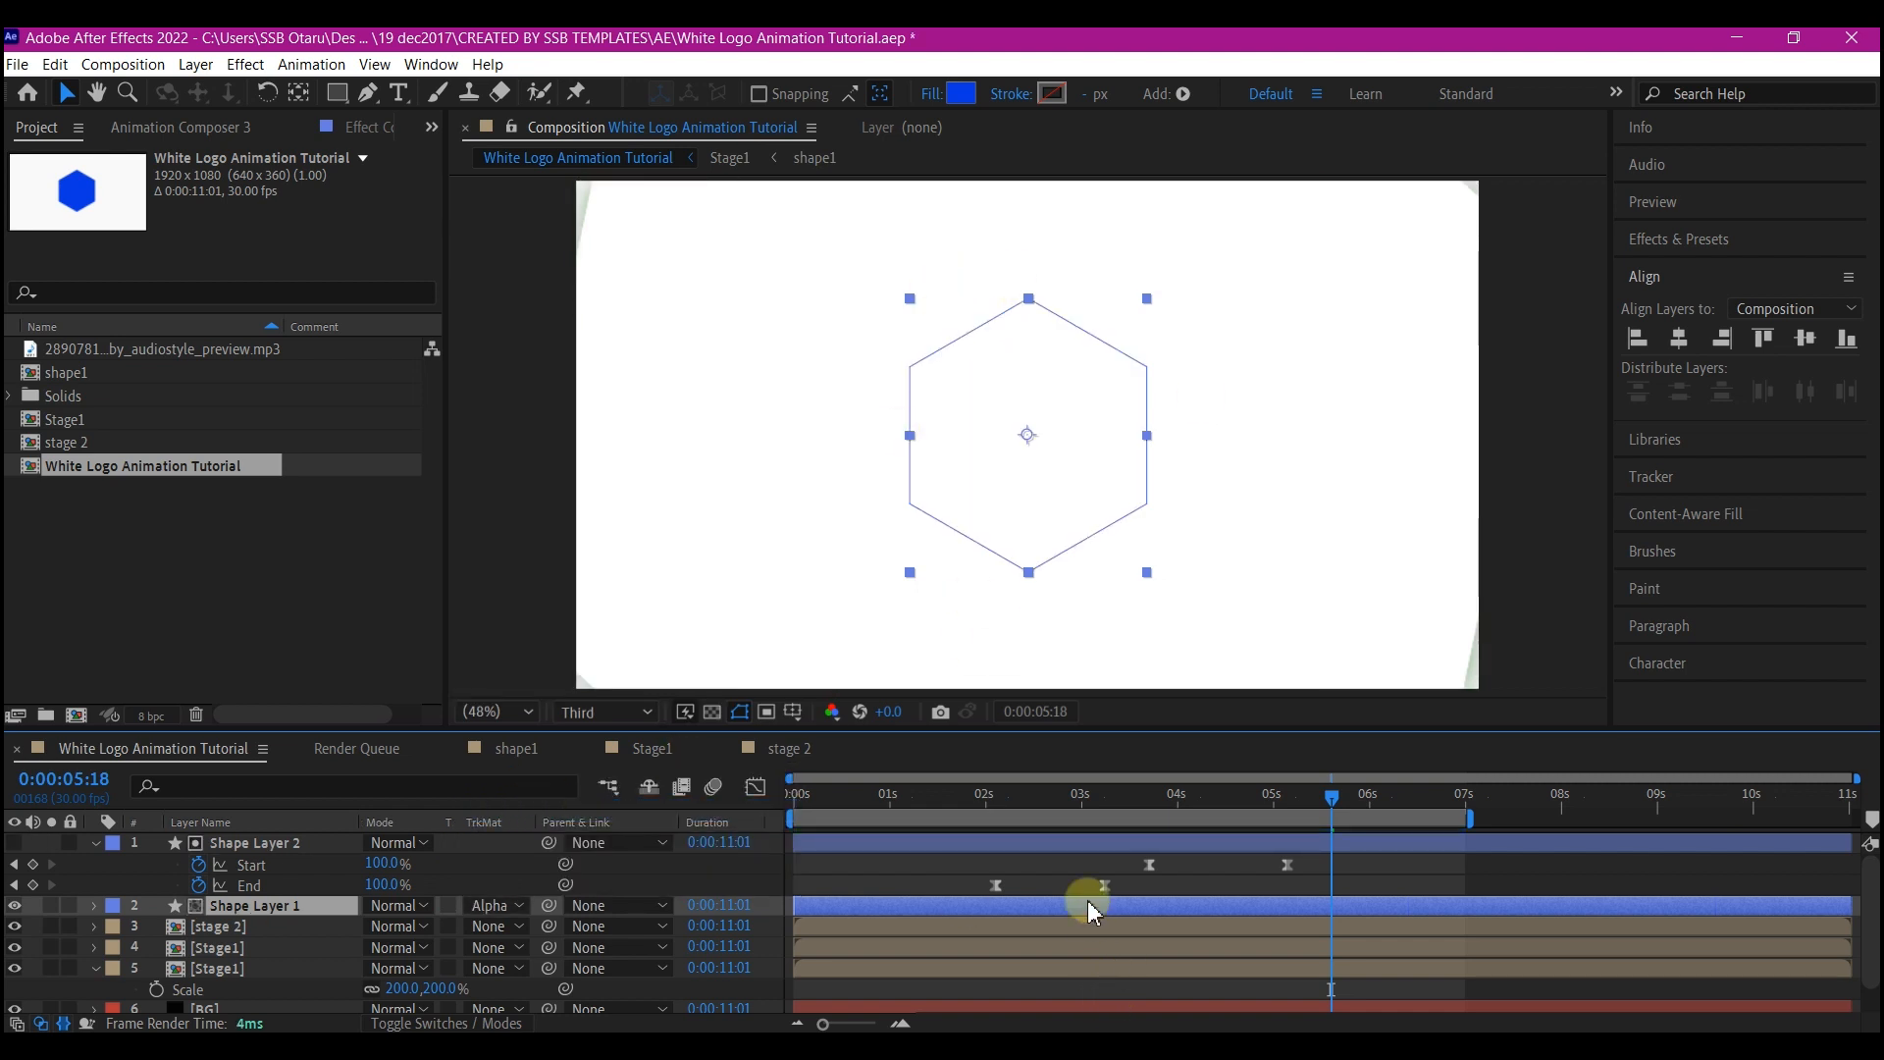
Move the first Trim Paths End keyframe of Shape Layer 2 to about 1.7 seconds and preview the animation.
{"action": "left_click_drag", "start_coordinate": [986, 806], "coordinate": [959, 886]}
{"action": "left_click", "coordinate": [996, 886]}
{"action": "key", "text": "space"}
Copy the control null from the stage 2 composition and paste it into White Logo Animation Tutorial.
{"action": "left_click", "coordinate": [841, 926]}
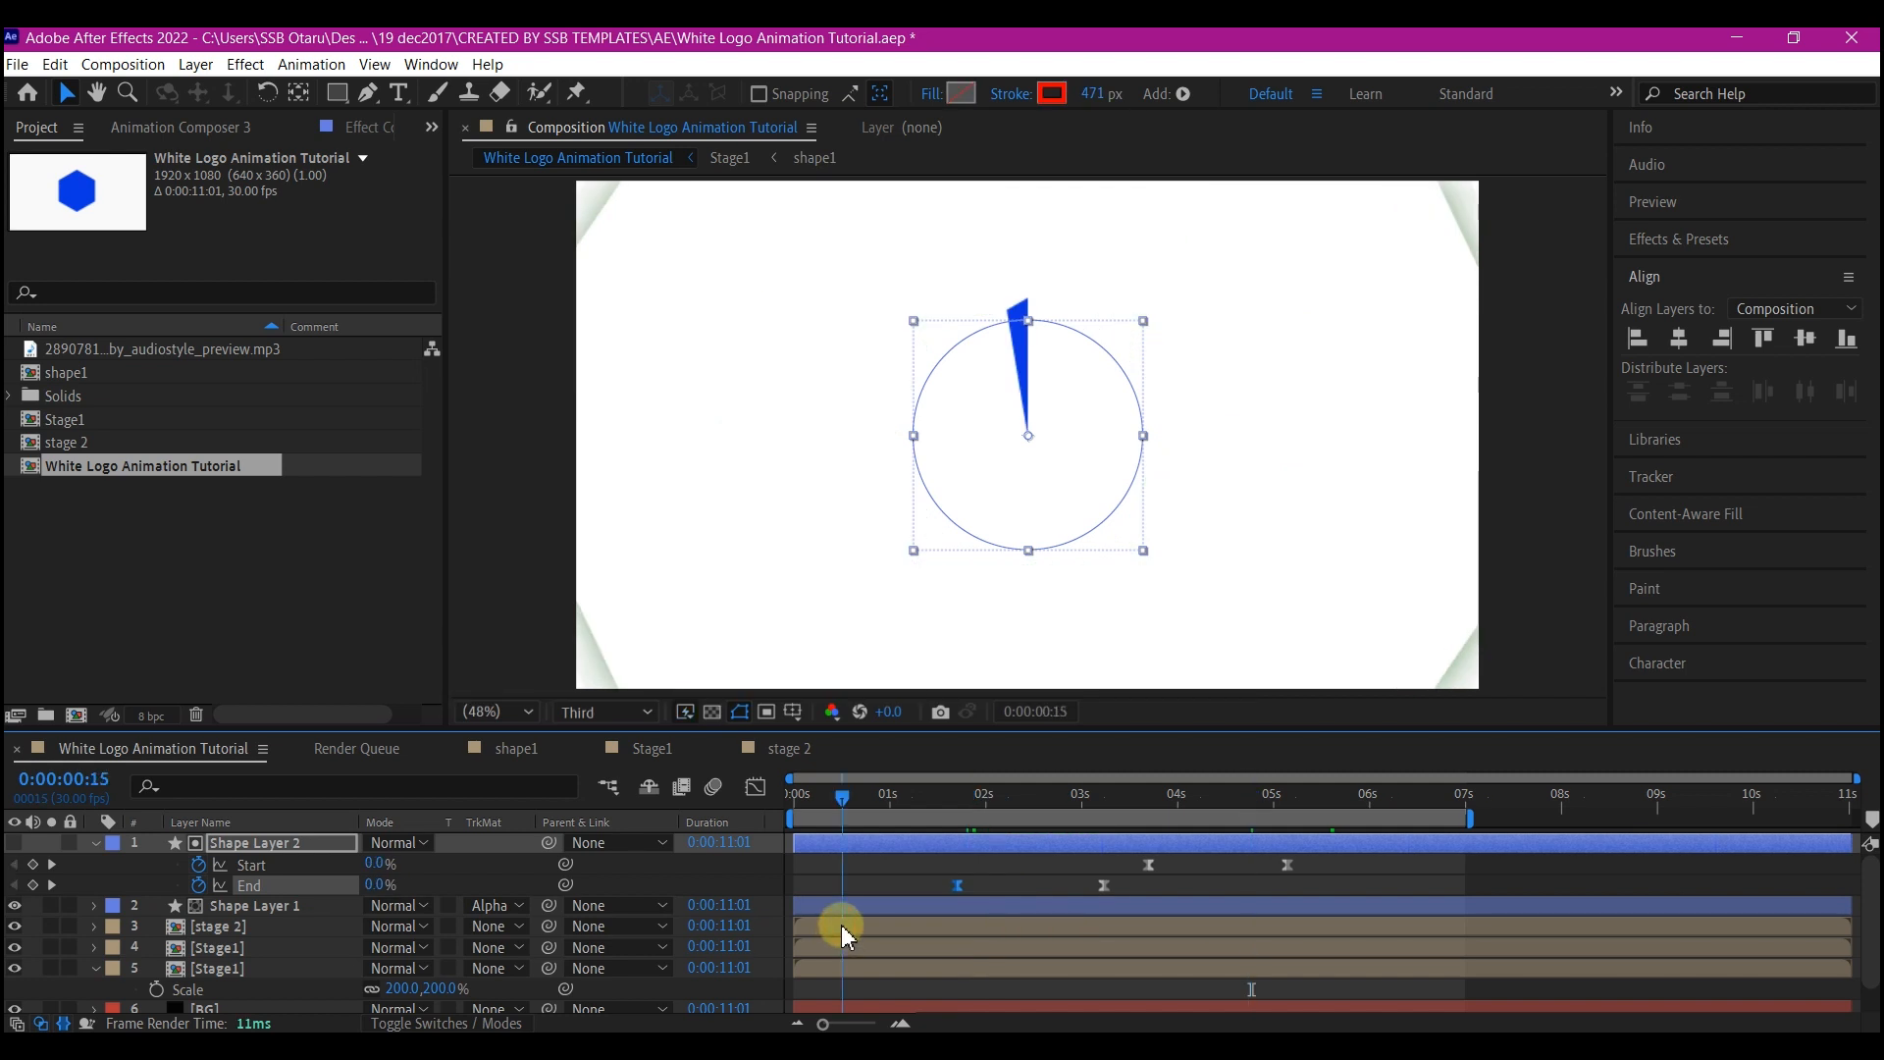
{"action": "left_click", "coordinate": [840, 924]}
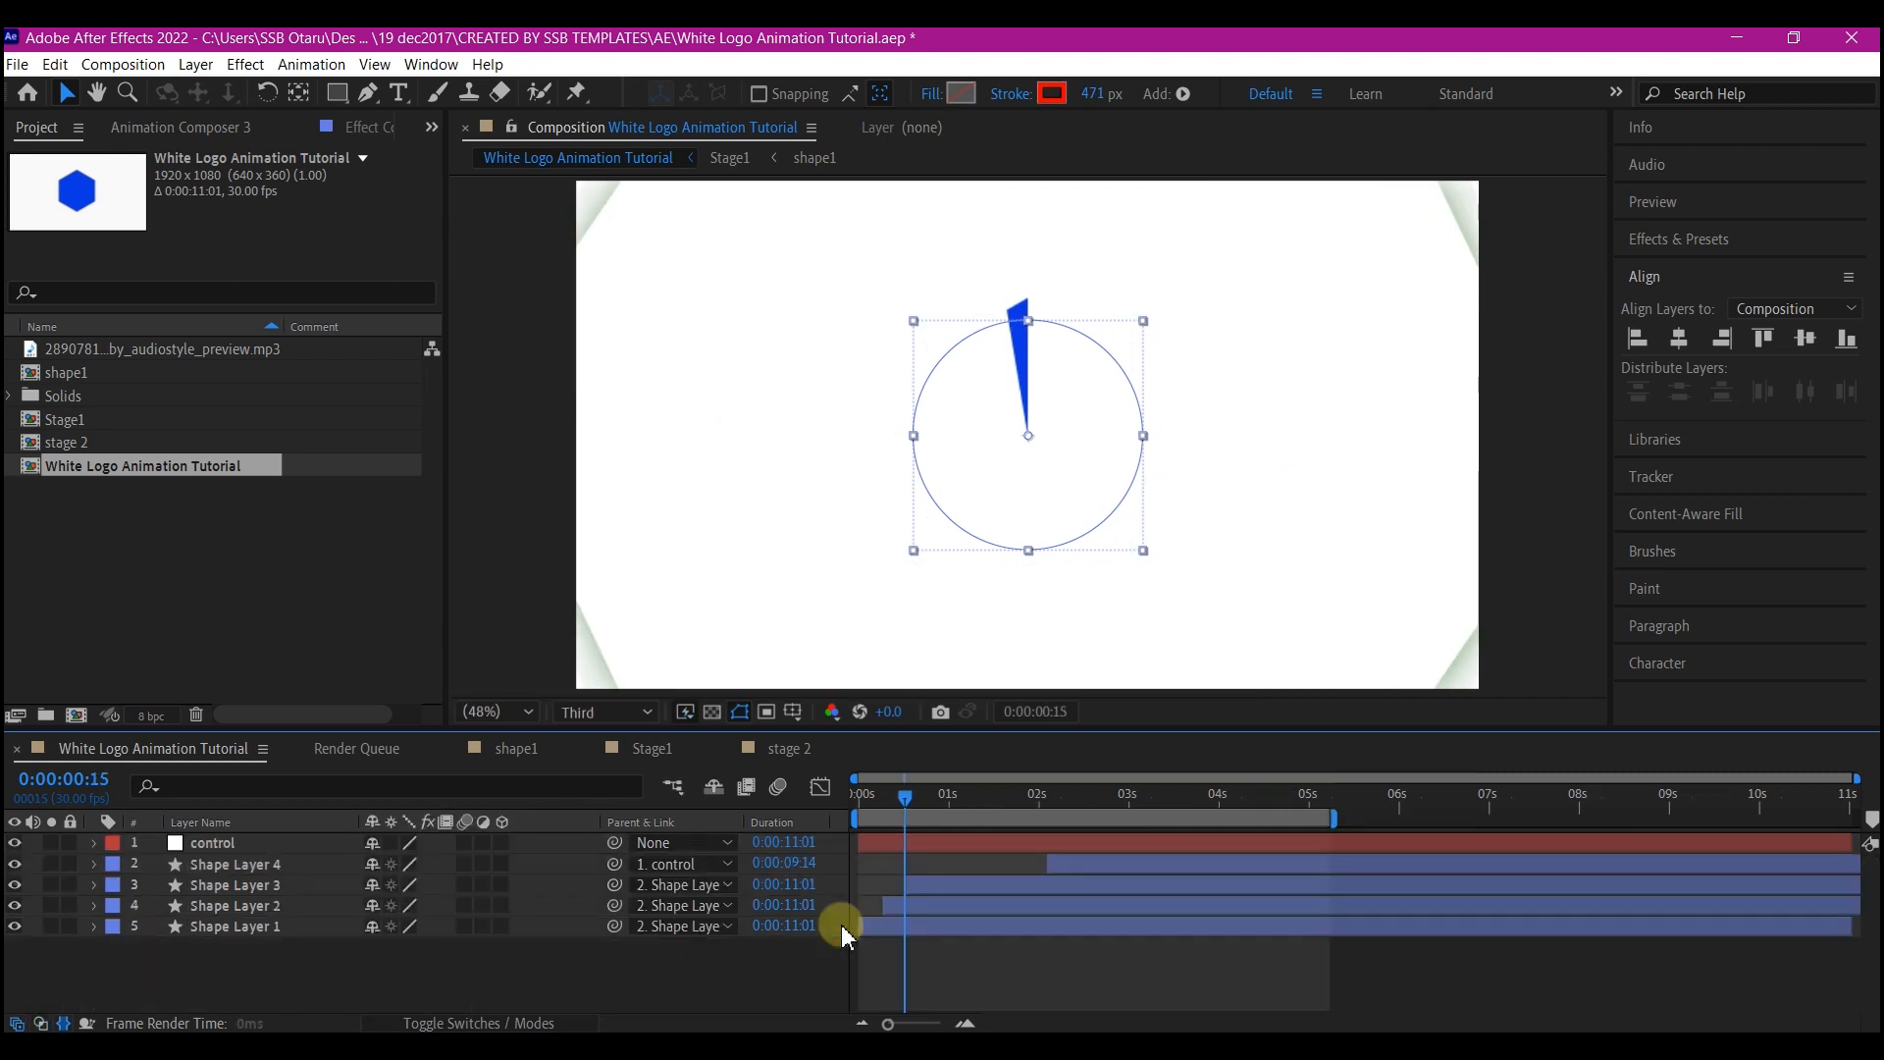
{"action": "left_click", "coordinate": [787, 748]}
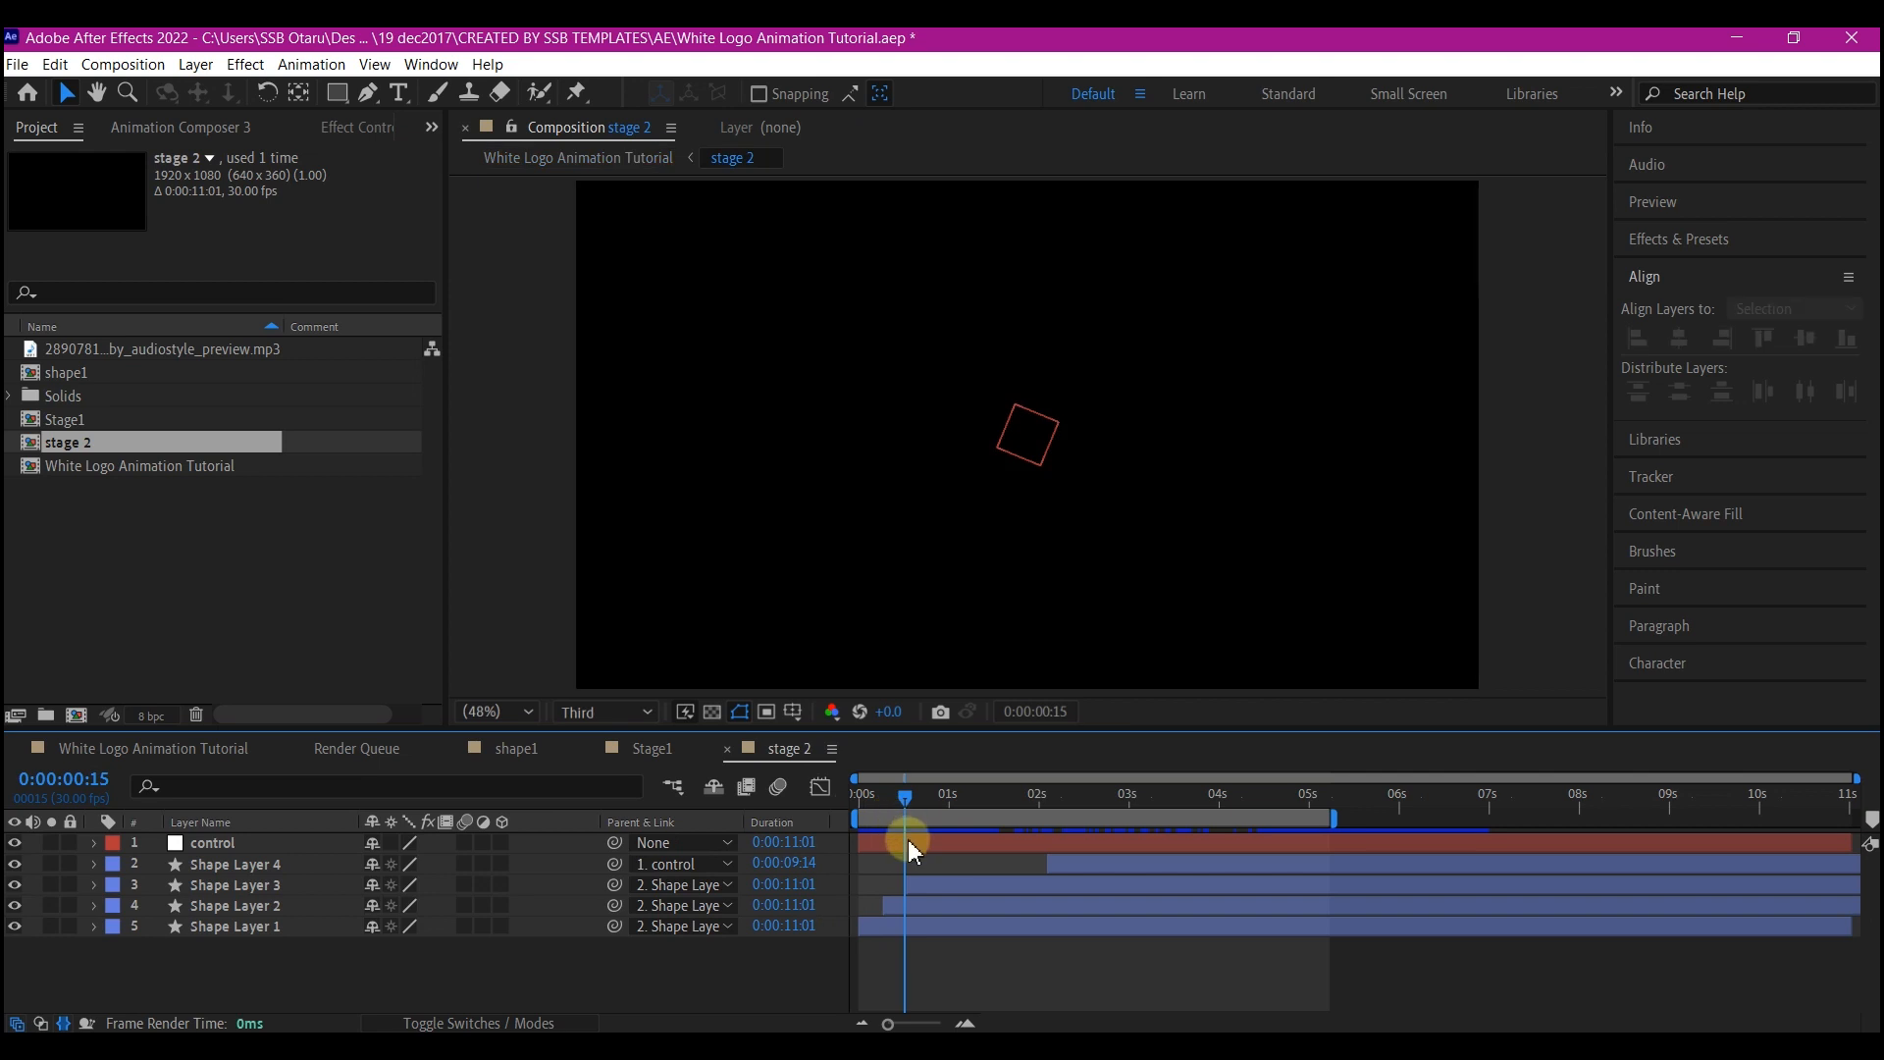
{"action": "left_click", "coordinate": [911, 844]}
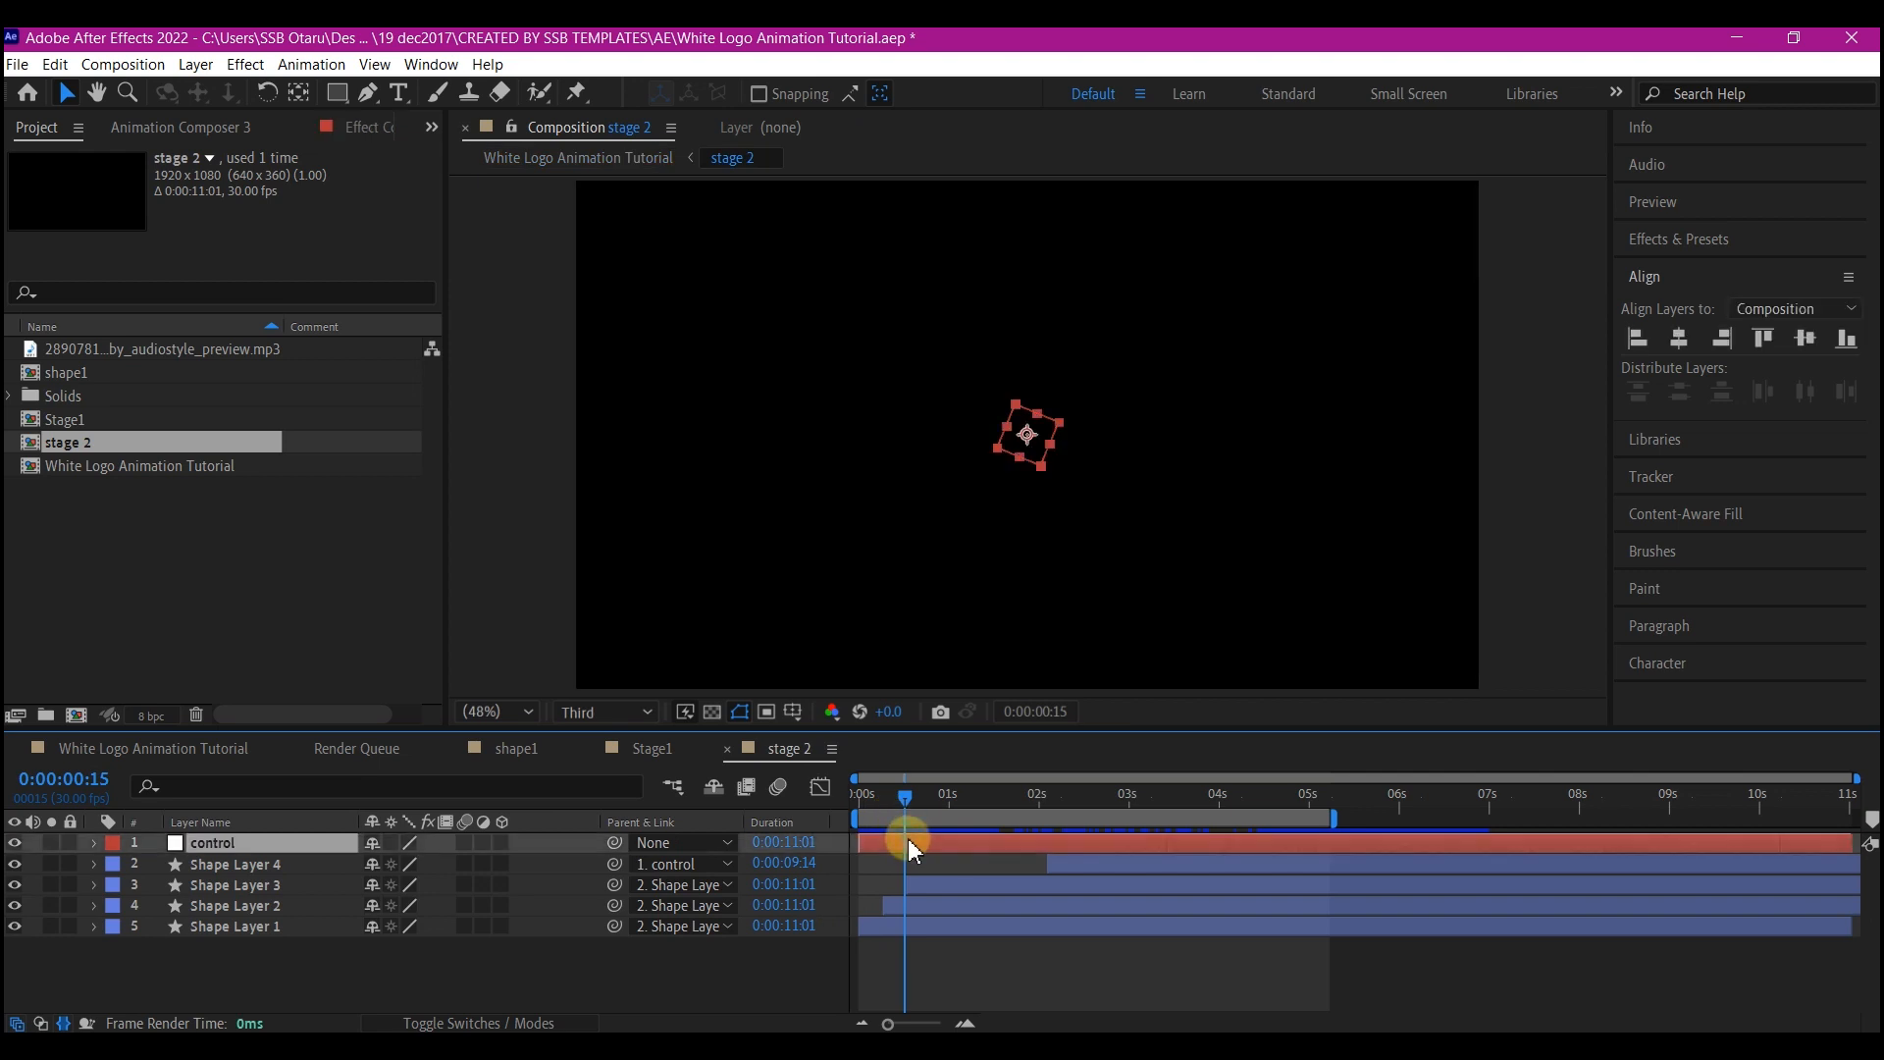
{"action": "left_click", "coordinate": [214, 748]}
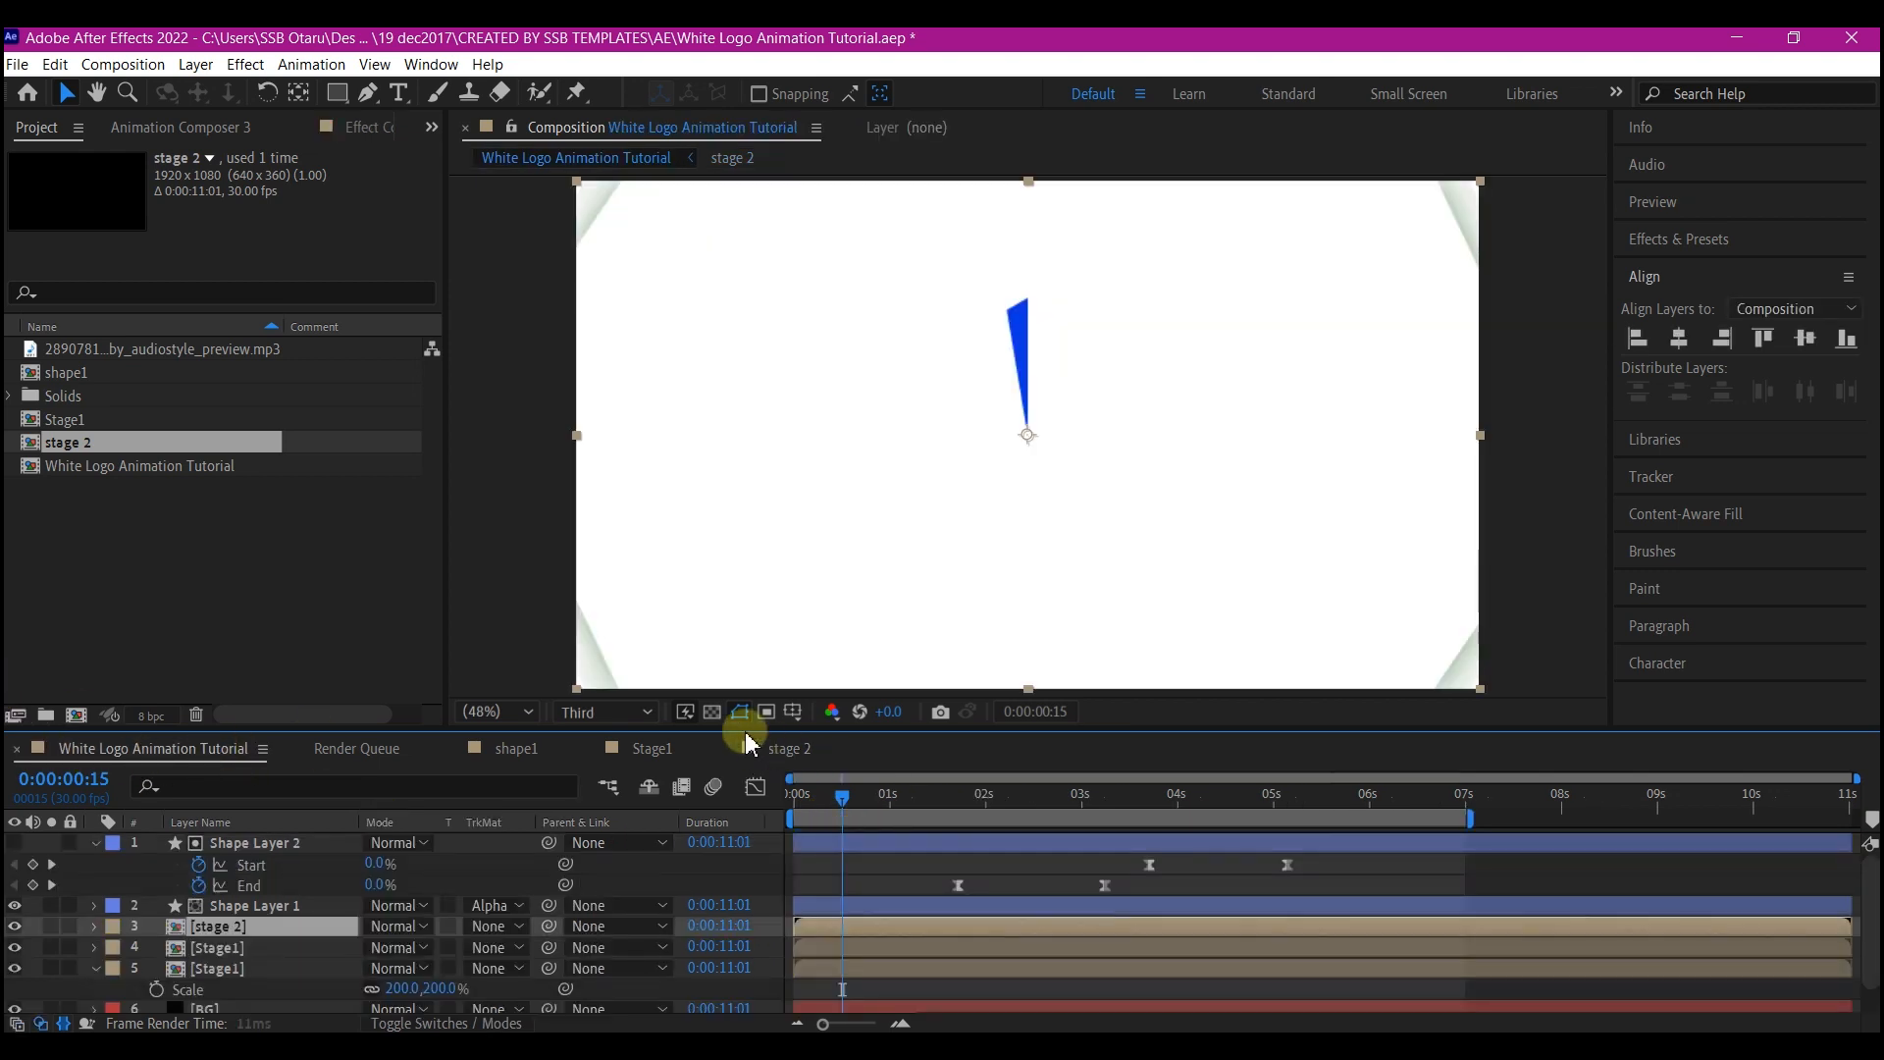
{"action": "key", "text": "ctrl+v"}
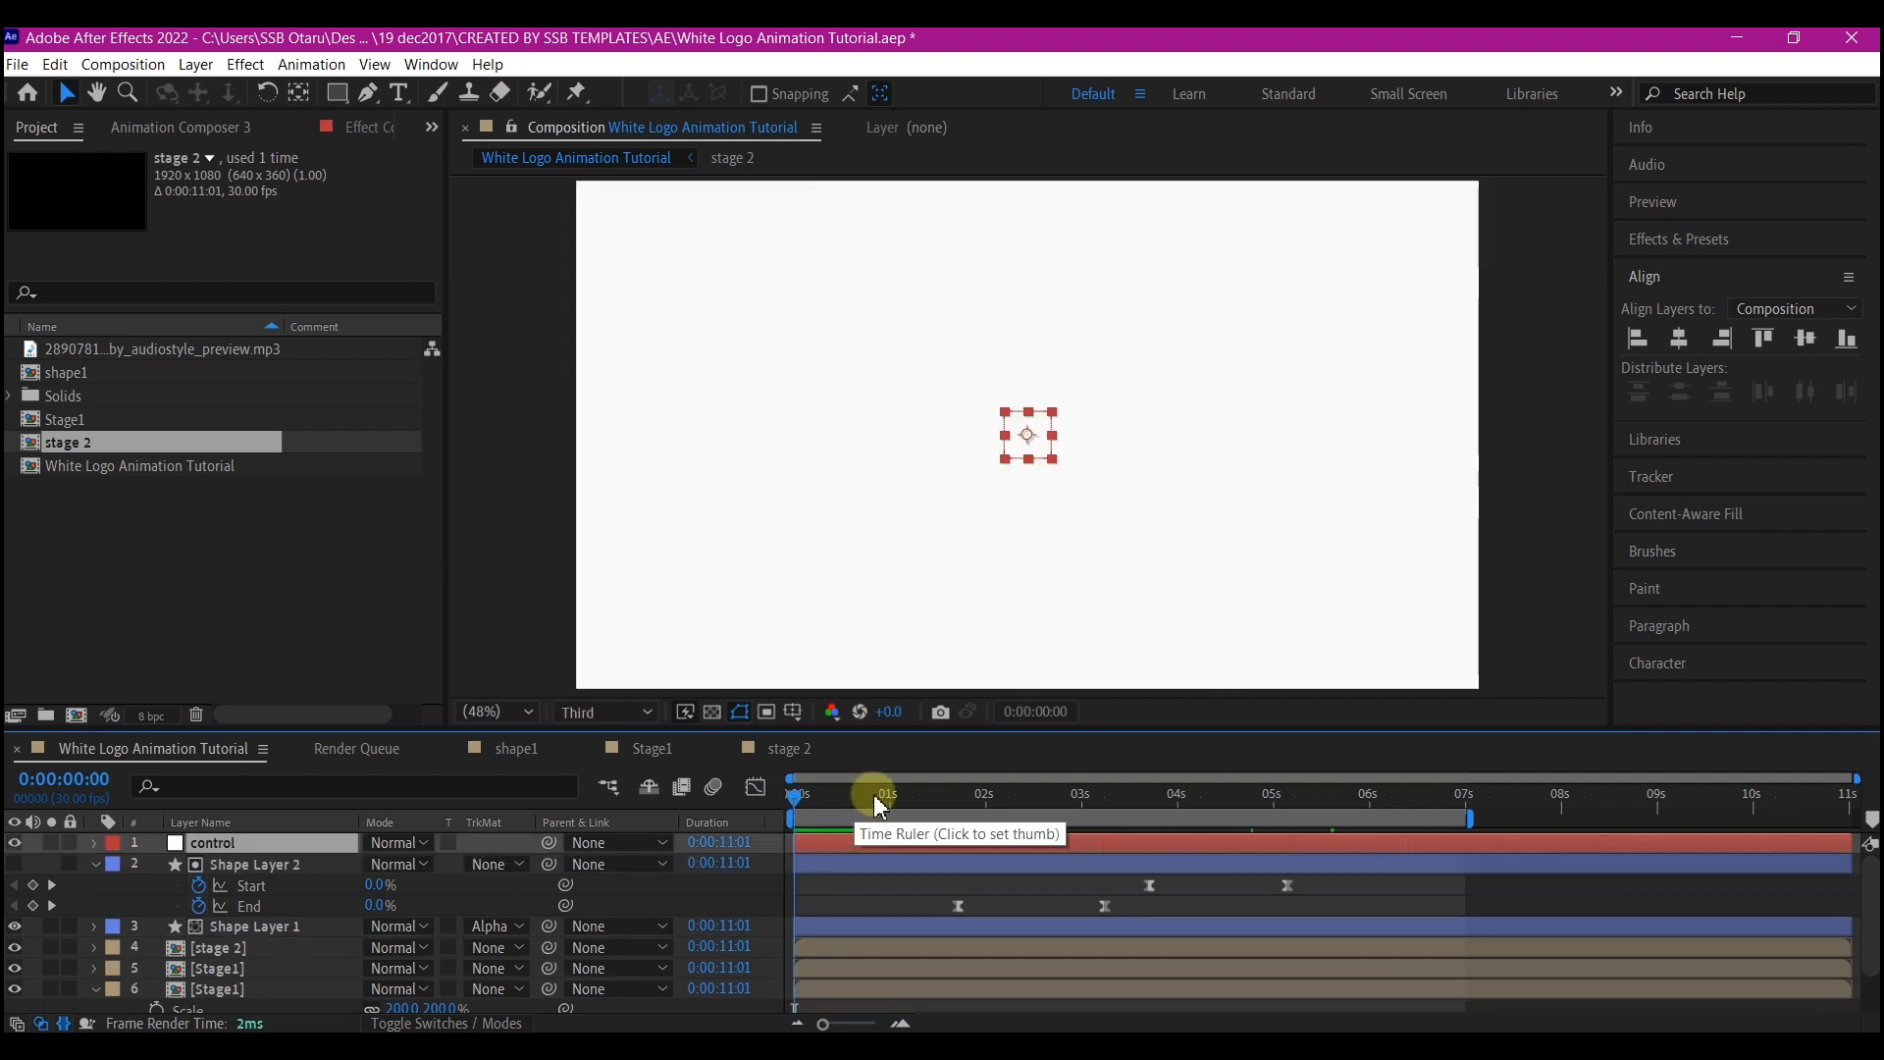
At 0:00:00:00, parent Shape Layer 1 and Shape Layer 2 to the control layer.
{"action": "left_click_drag", "start_coordinate": [845, 791], "coordinate": [749, 786]}
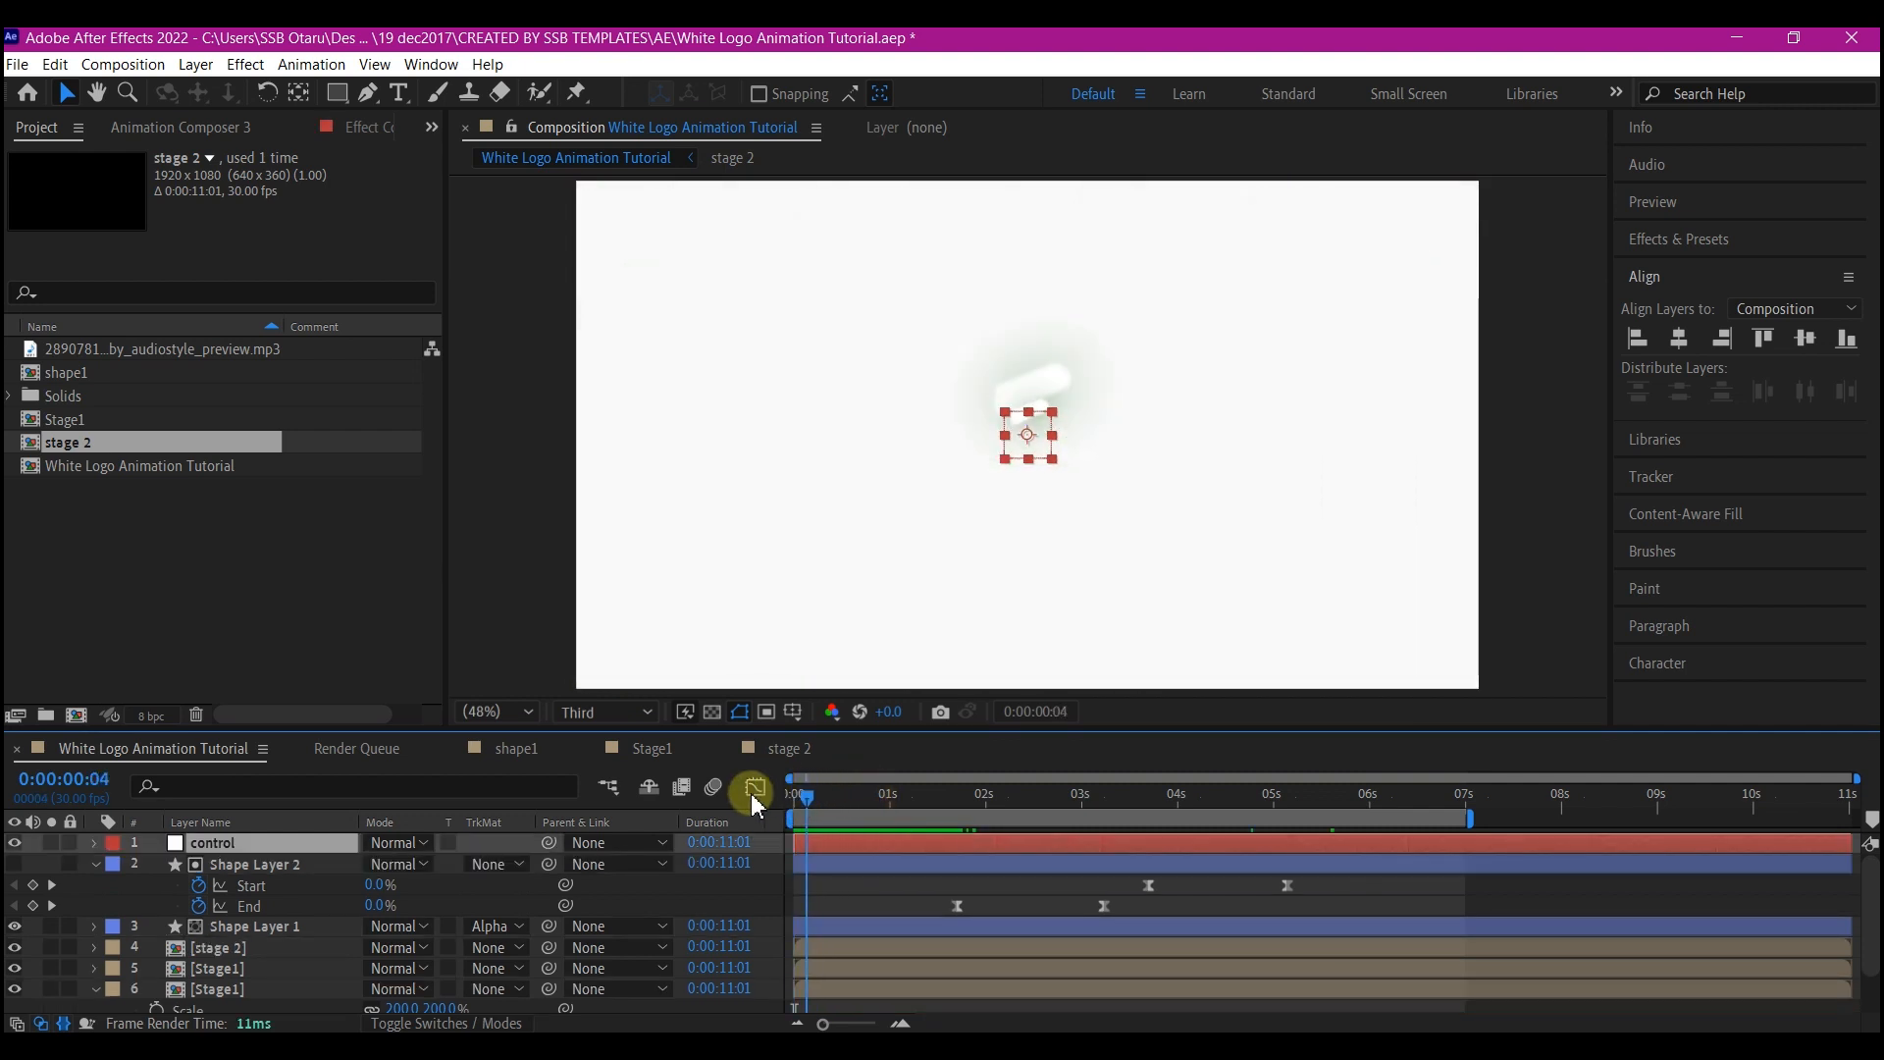
{"action": "left_click", "coordinate": [824, 865]}
{"action": "key", "text": "Home"}
{"action": "left_click", "coordinate": [475, 927], "text": "ctrl"}
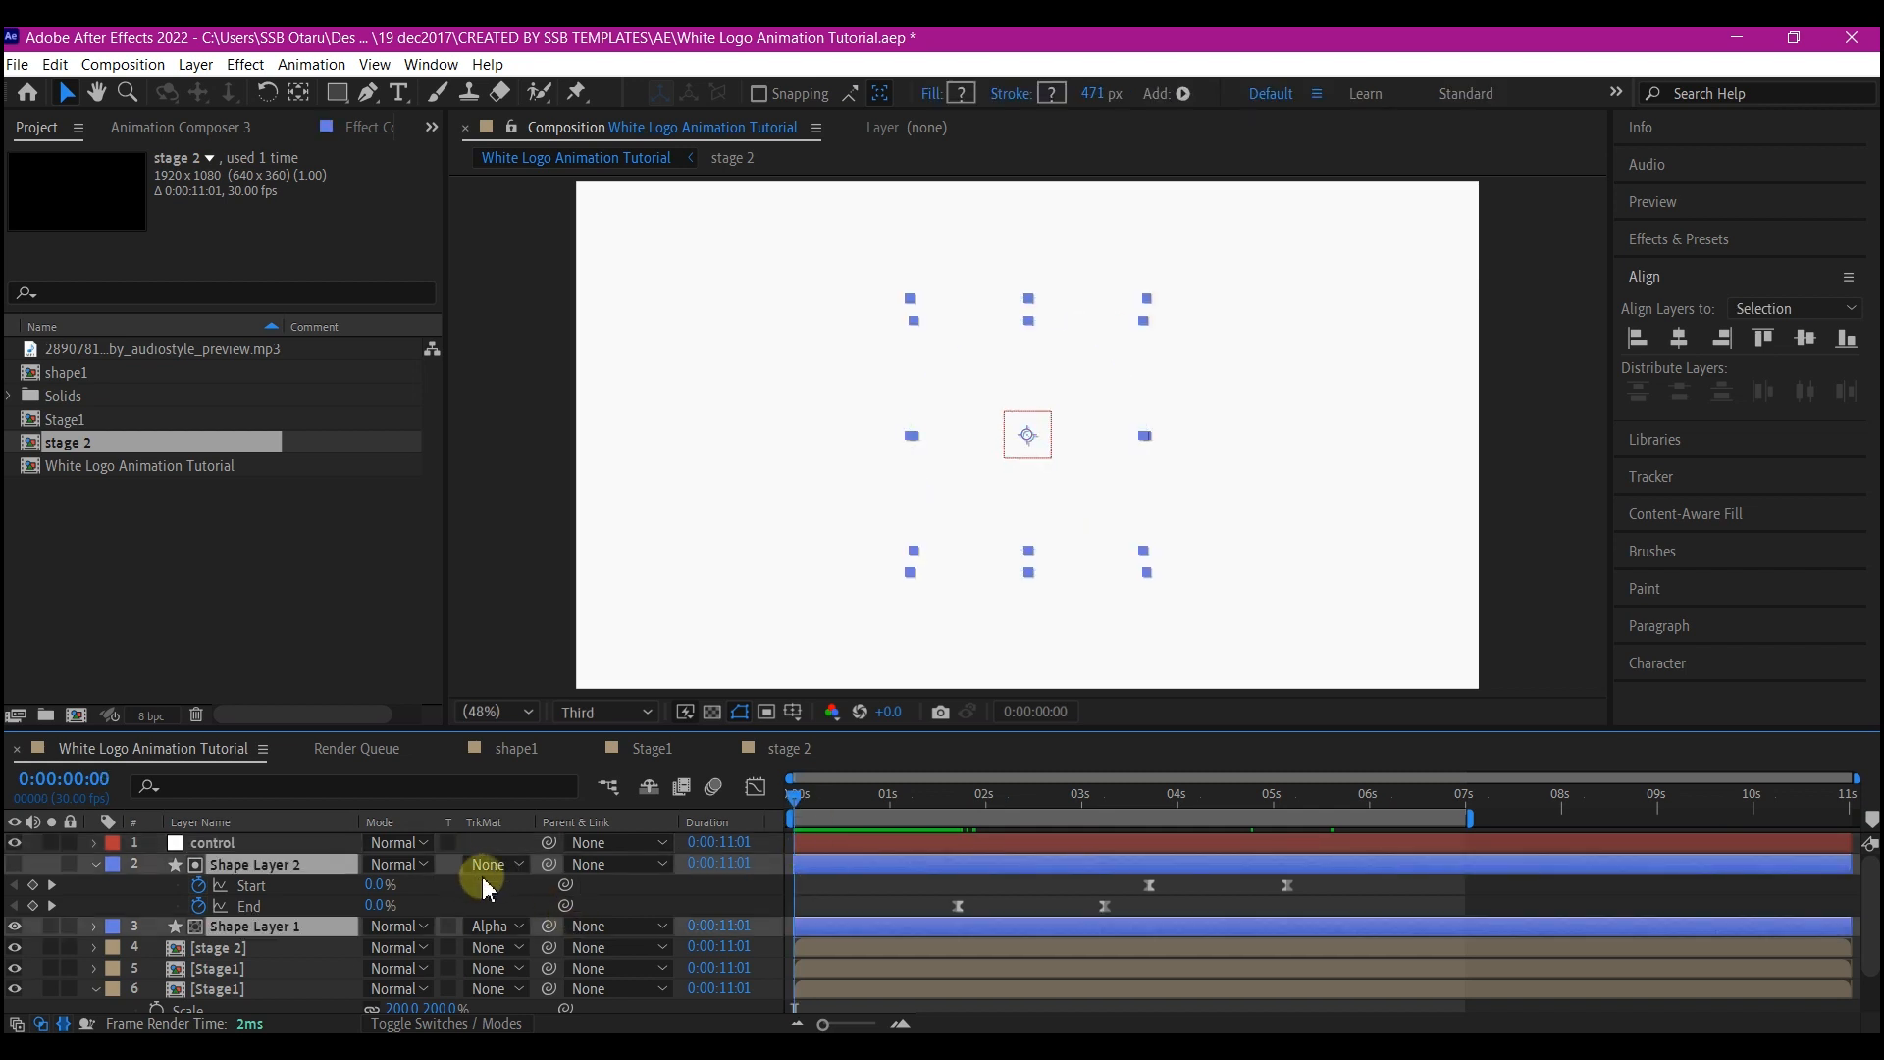
{"action": "left_click_drag", "start_coordinate": [555, 873], "coordinate": [226, 852]}
{"action": "left_click", "coordinate": [226, 851]}
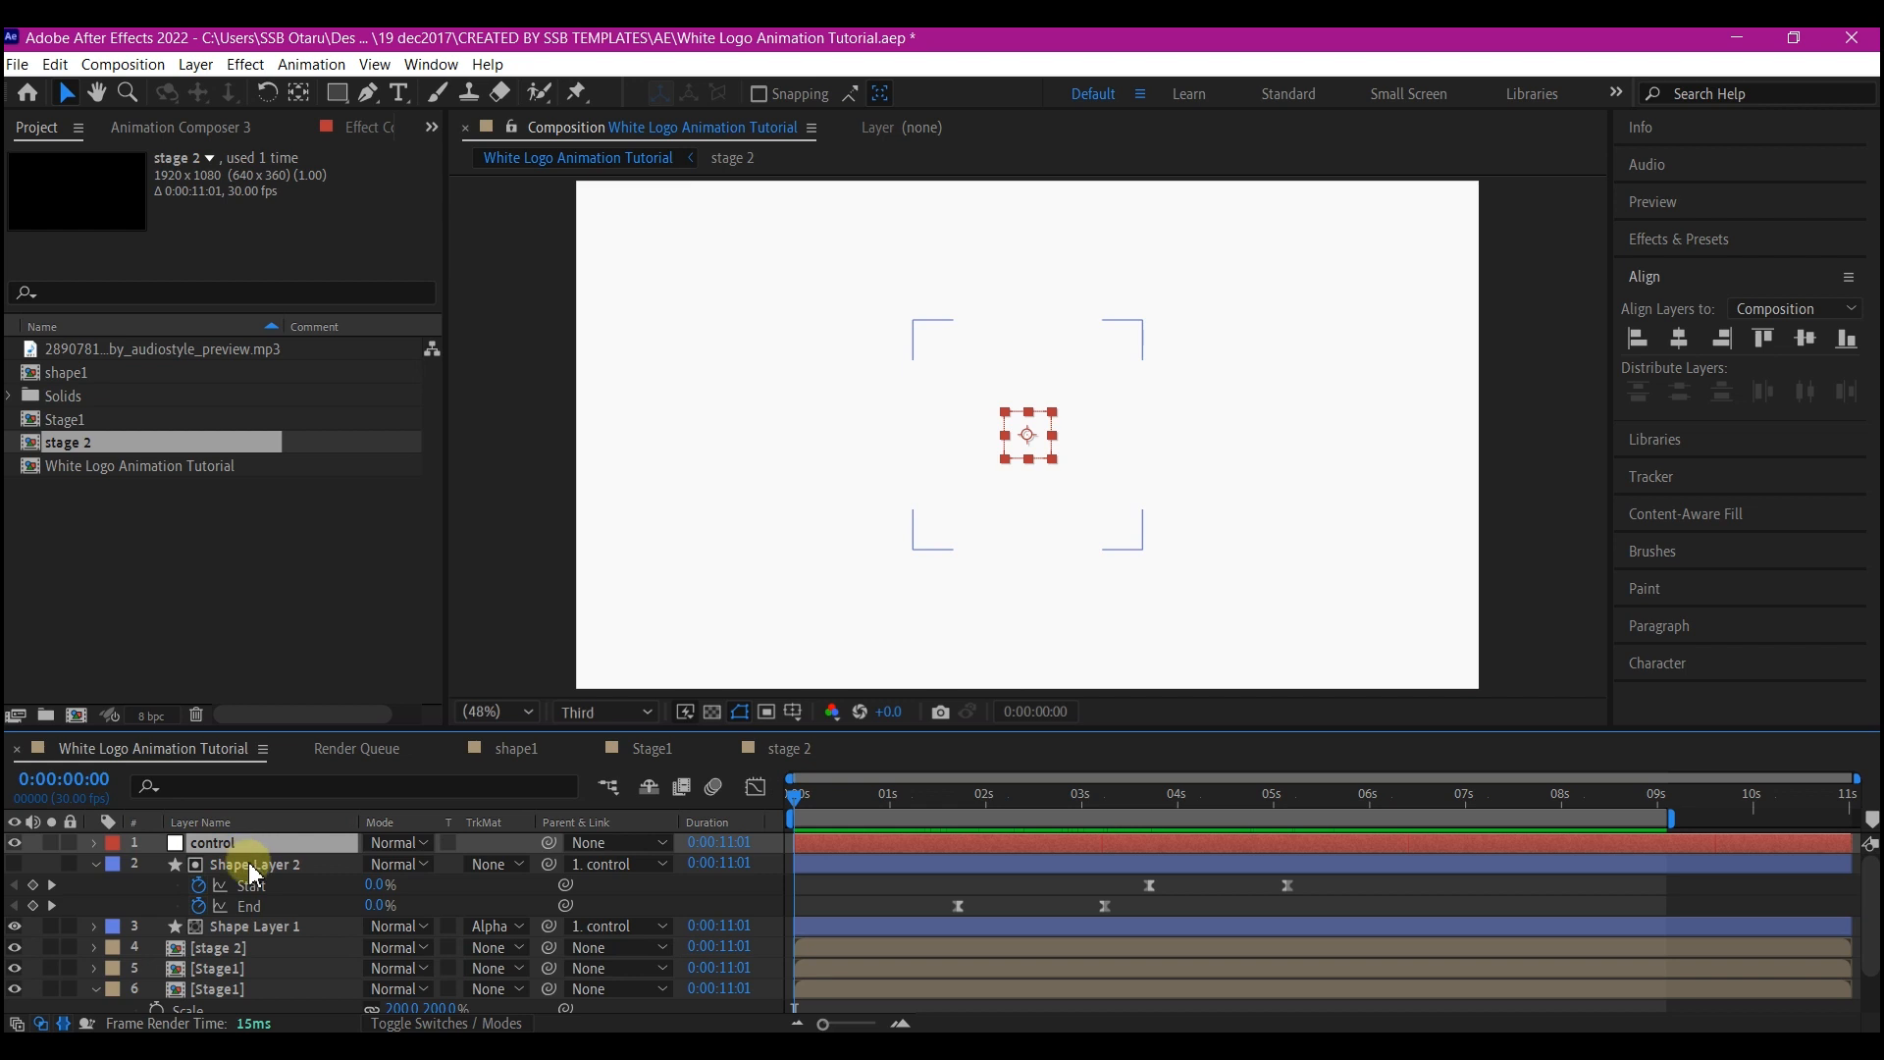
Pre-compose the control layer, Shape Layer 2 and Shape Layer 1 into a new composition named shape2.
{"action": "left_click", "coordinate": [252, 868], "text": "ctrl"}
{"action": "left_click", "coordinate": [263, 930], "text": "ctrl"}
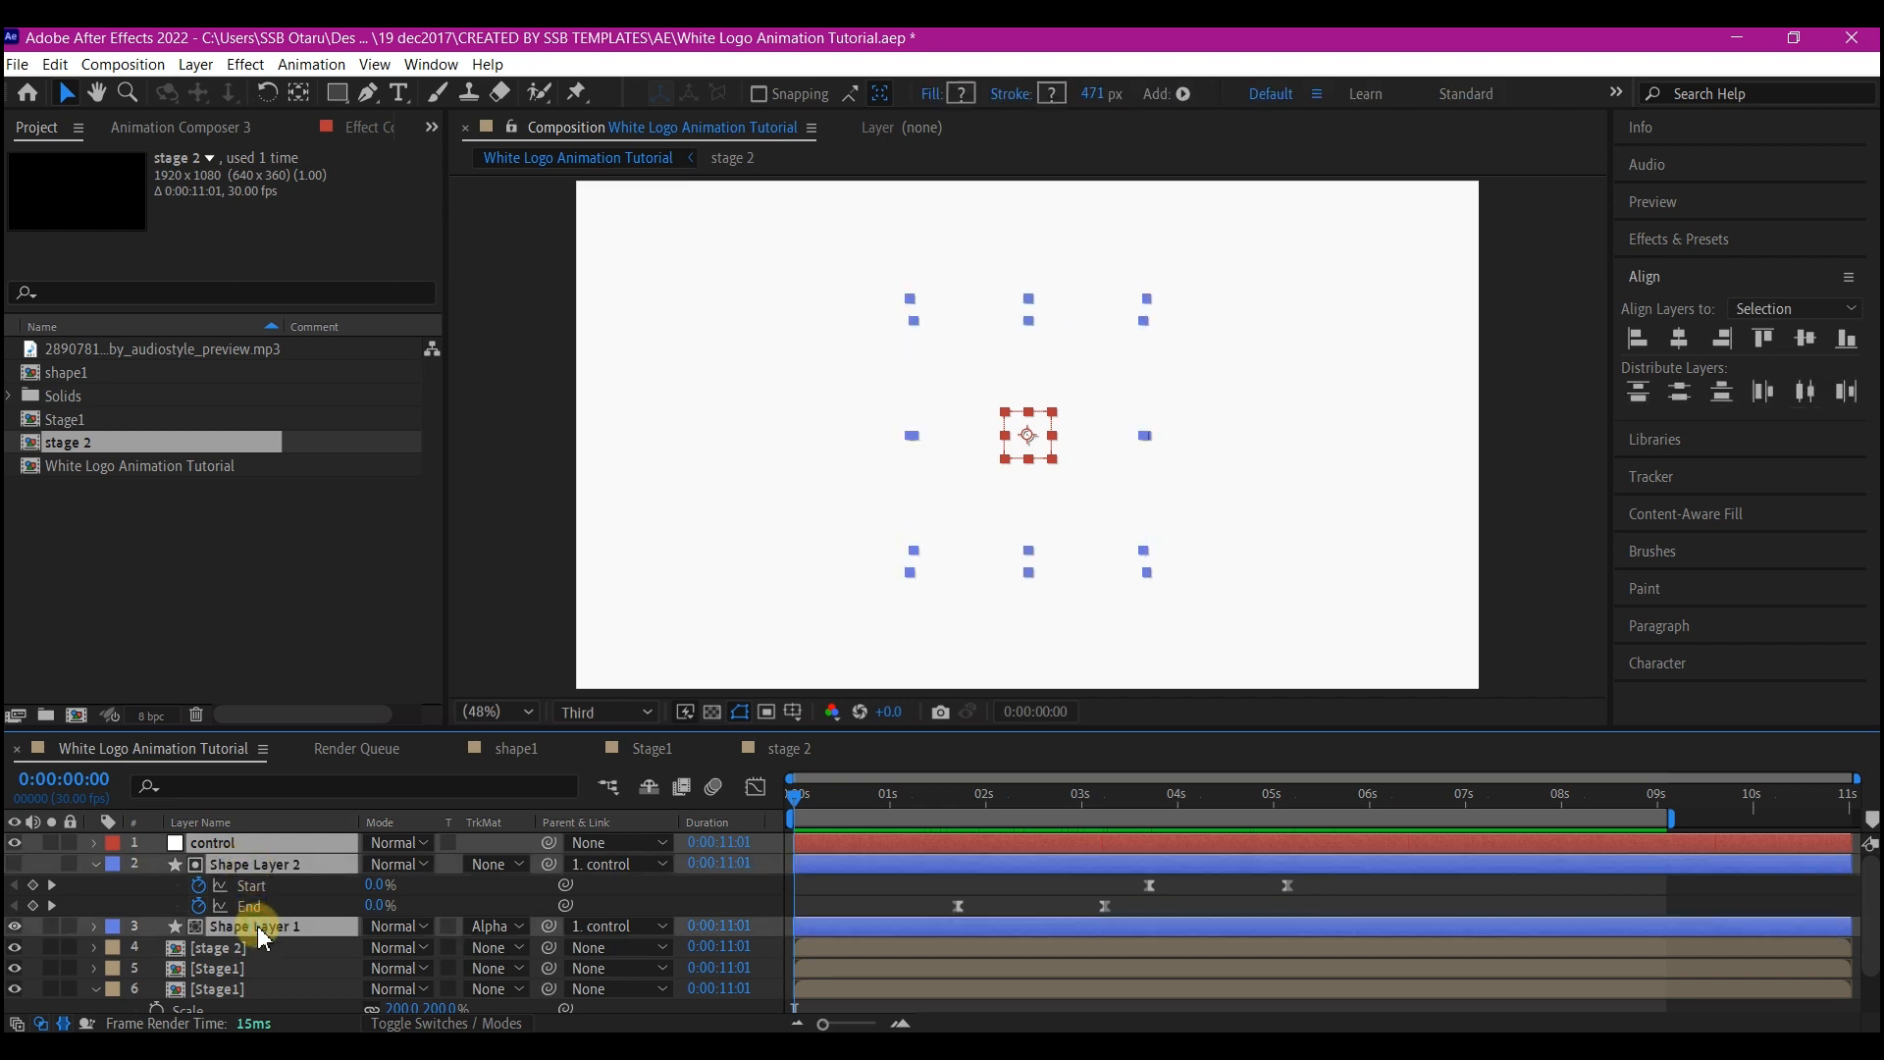
{"action": "key", "text": "ctrl+shift+c"}
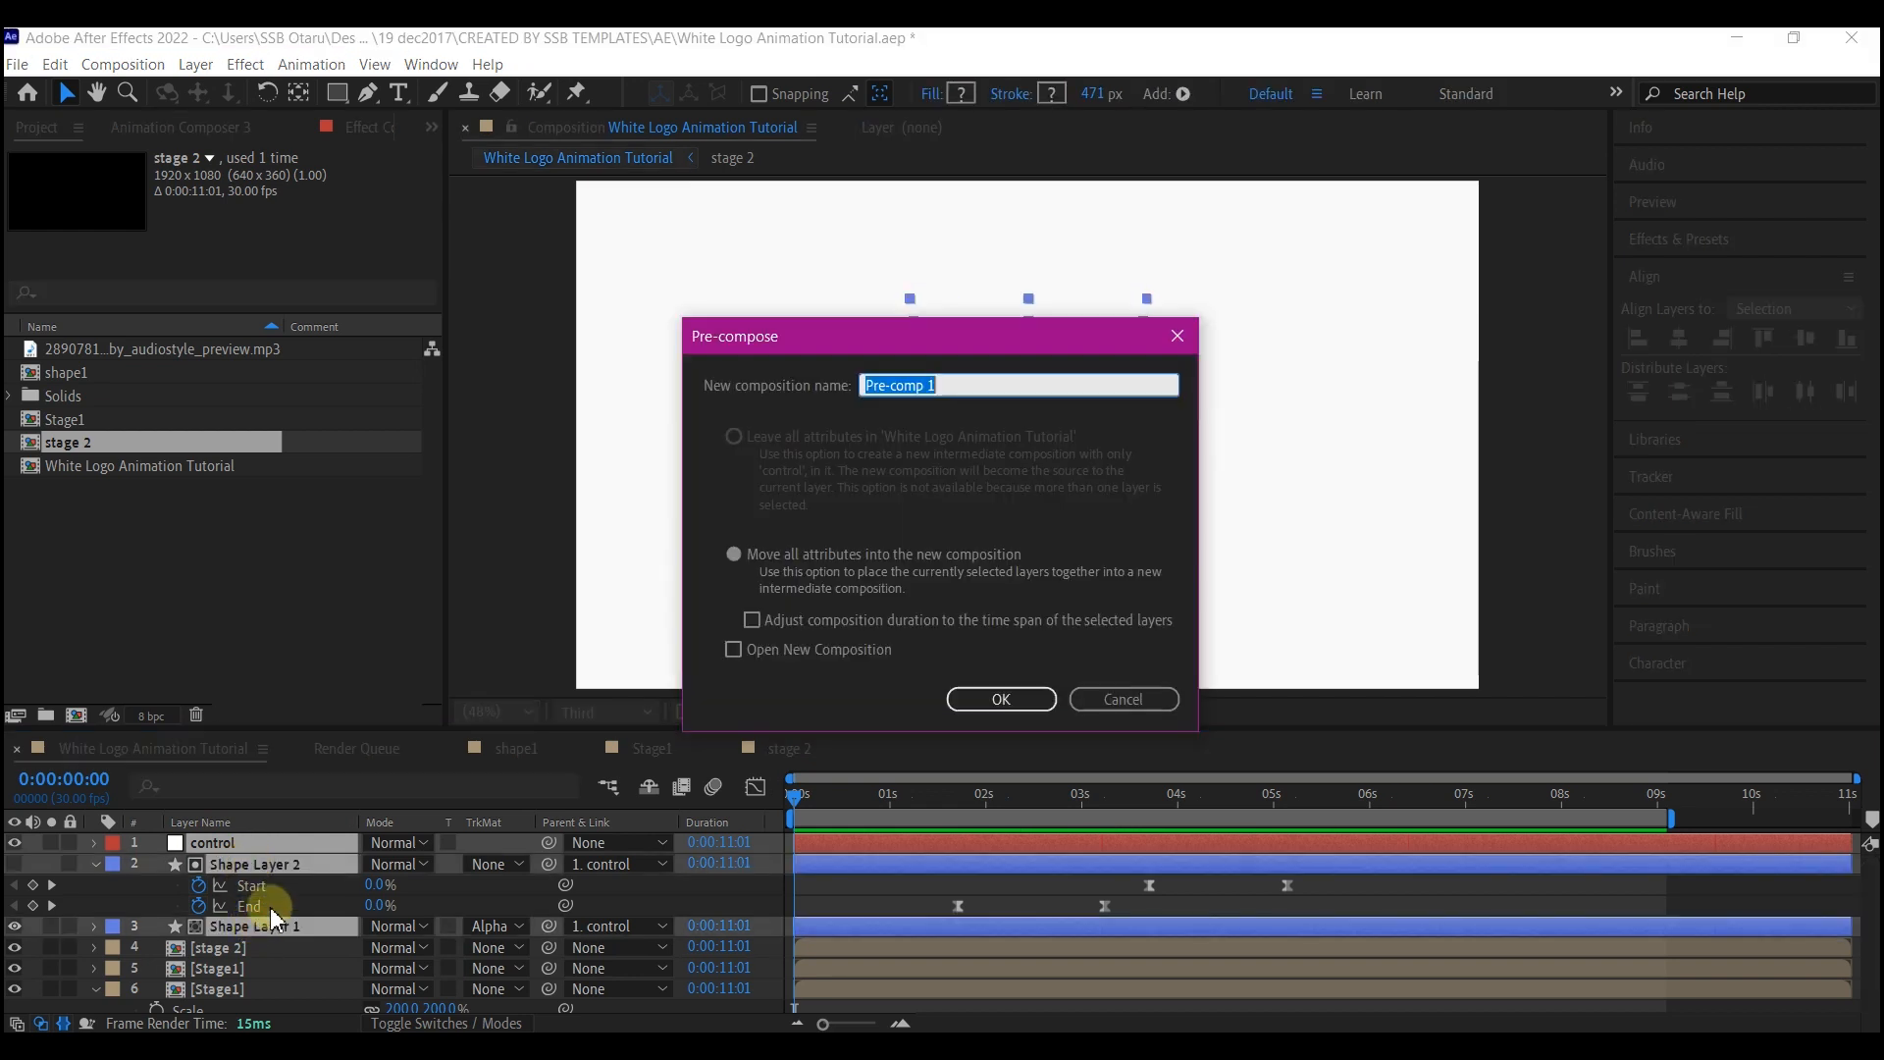
{"action": "type", "text": "stage 3"}
{"action": "left_click", "coordinate": [1003, 702]}
Copy the Fill and Drop Shadow effects from stage 2 onto the shape2 layer and check the look along the timeline.
{"action": "left_click", "coordinate": [834, 868]}
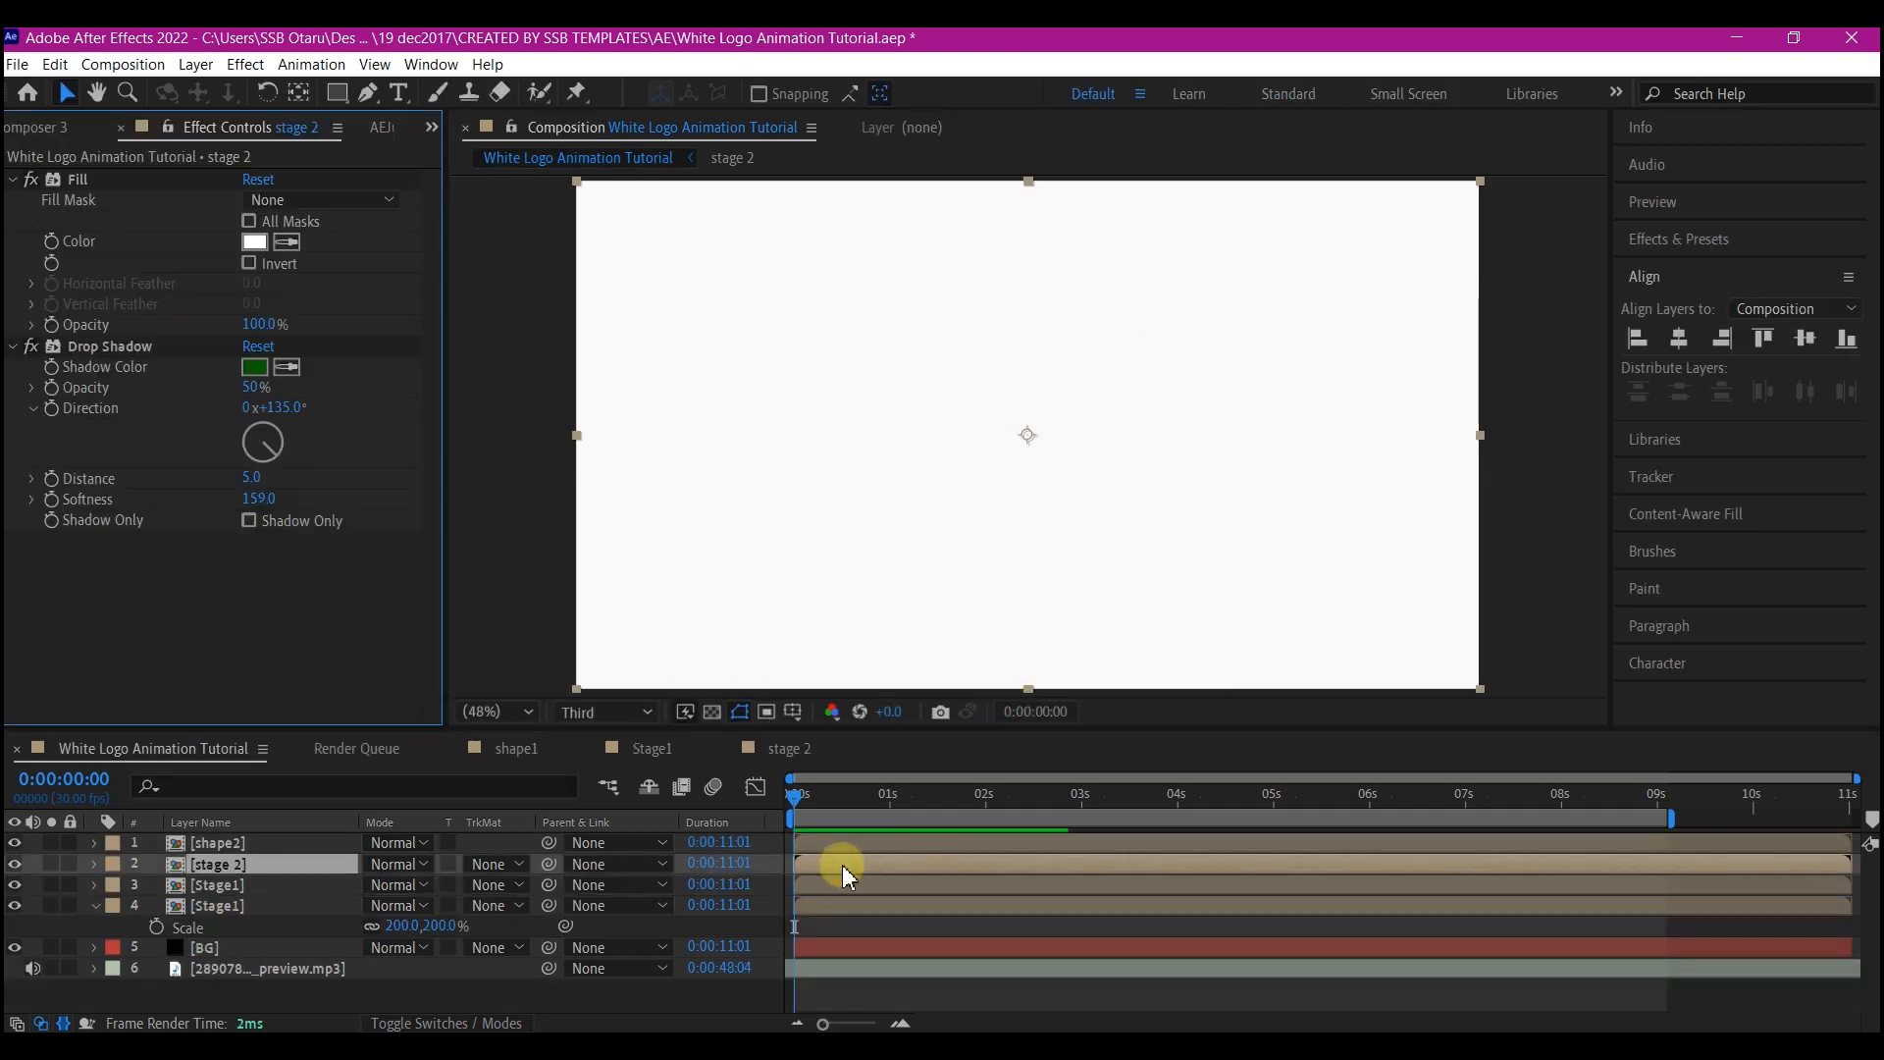
{"action": "left_click", "coordinate": [78, 180]}
{"action": "left_click", "coordinate": [108, 351], "text": "shift"}
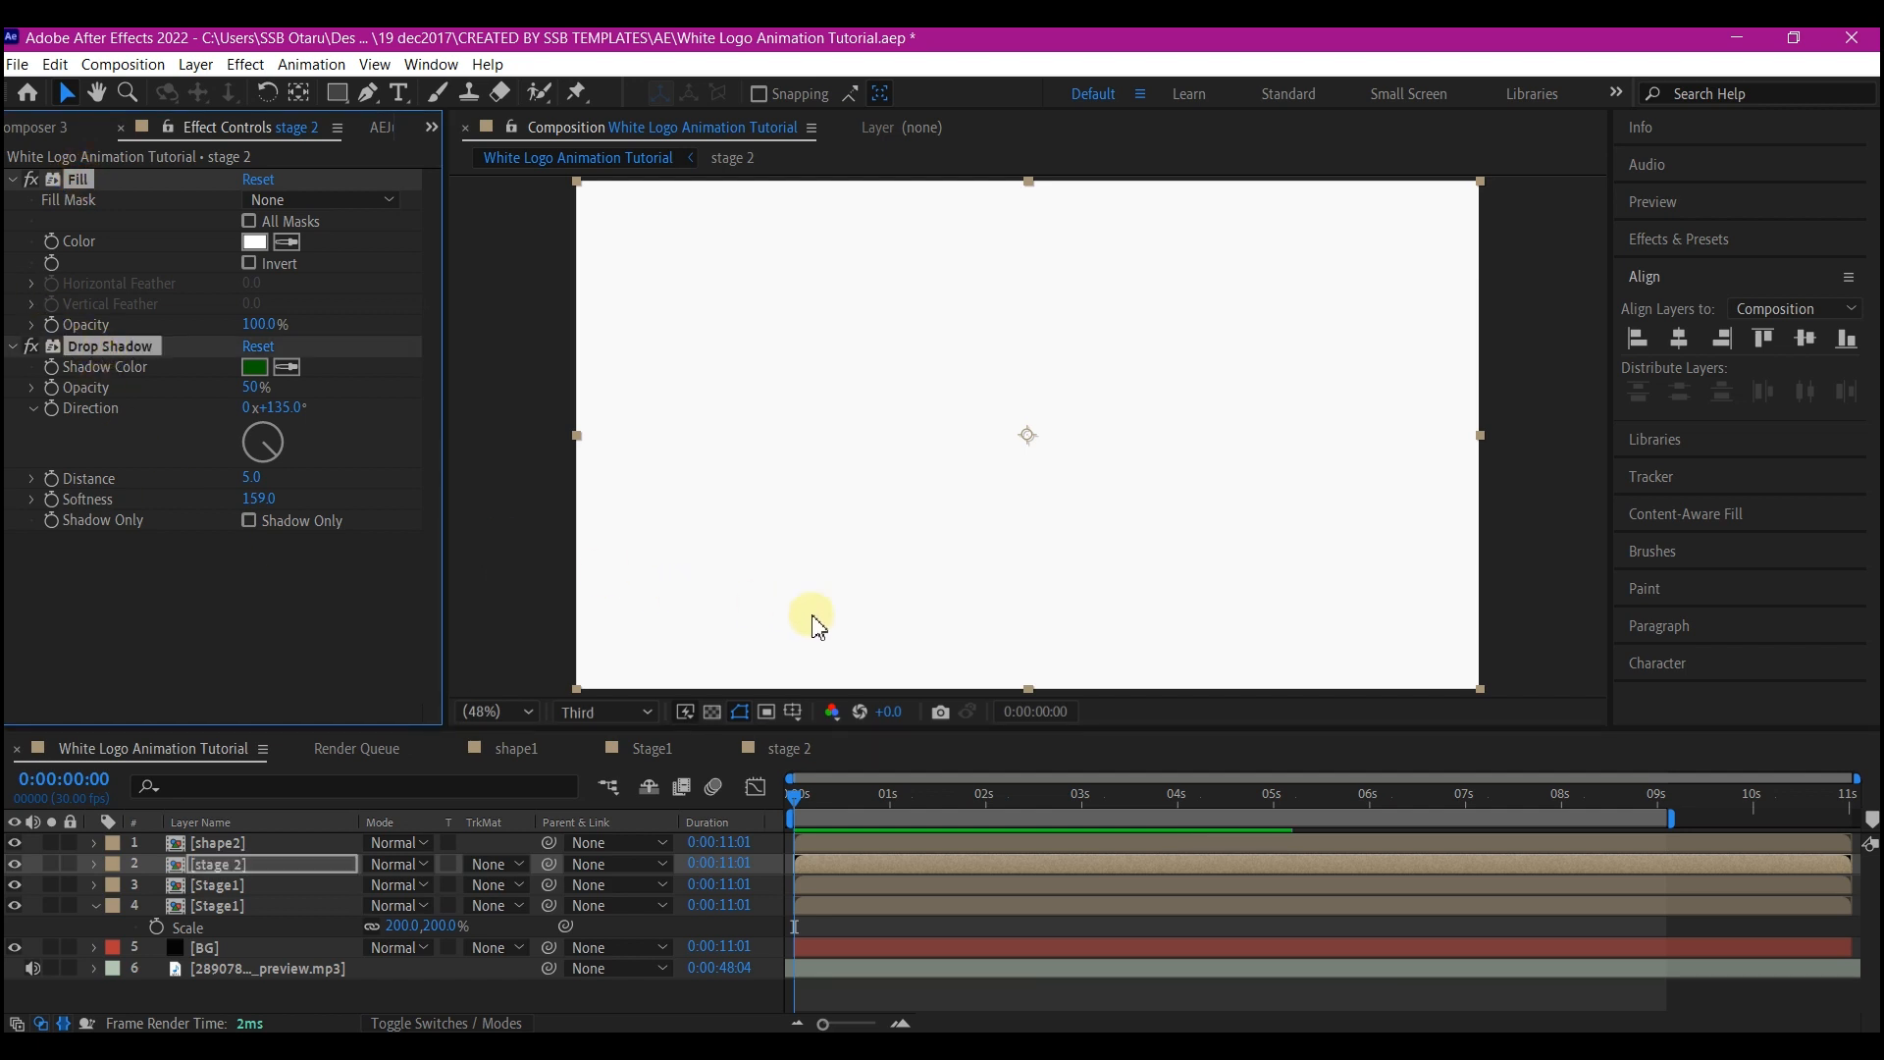
{"action": "left_click", "coordinate": [1018, 841]}
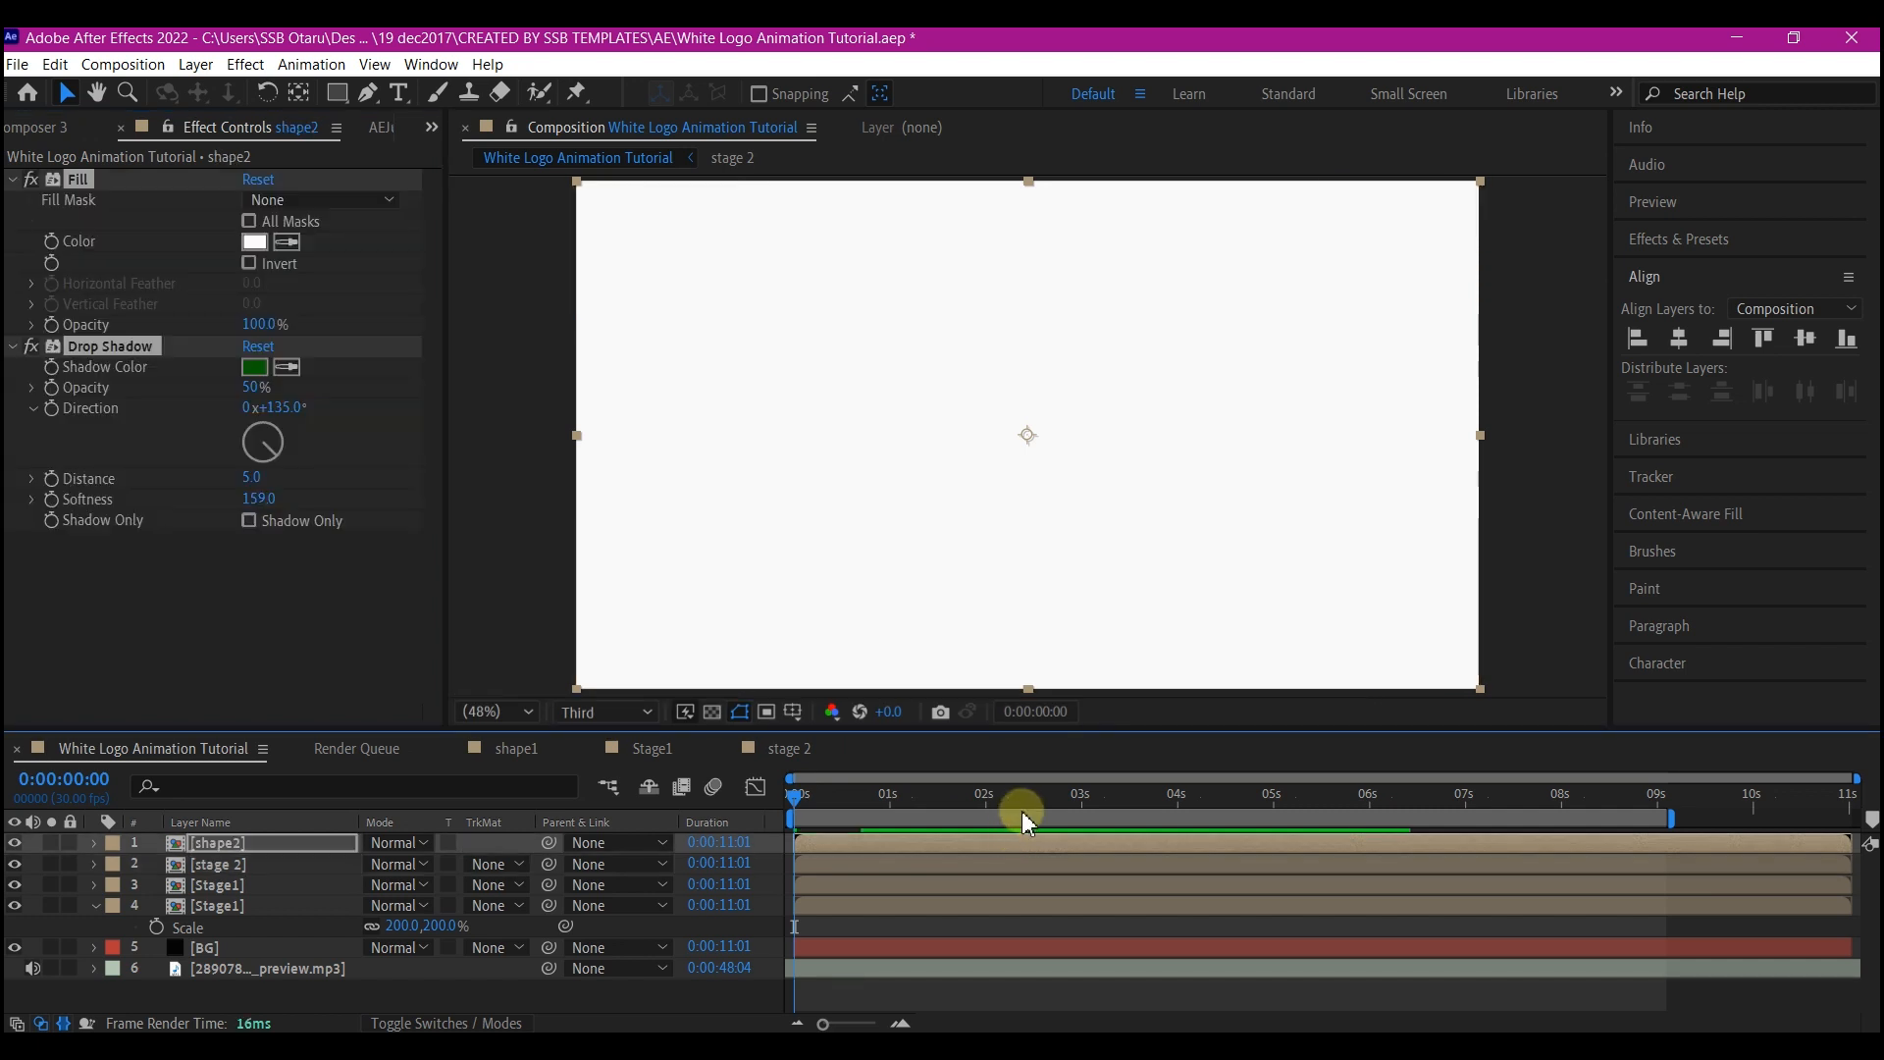
{"action": "left_click_drag", "start_coordinate": [1059, 804], "coordinate": [1242, 859]}
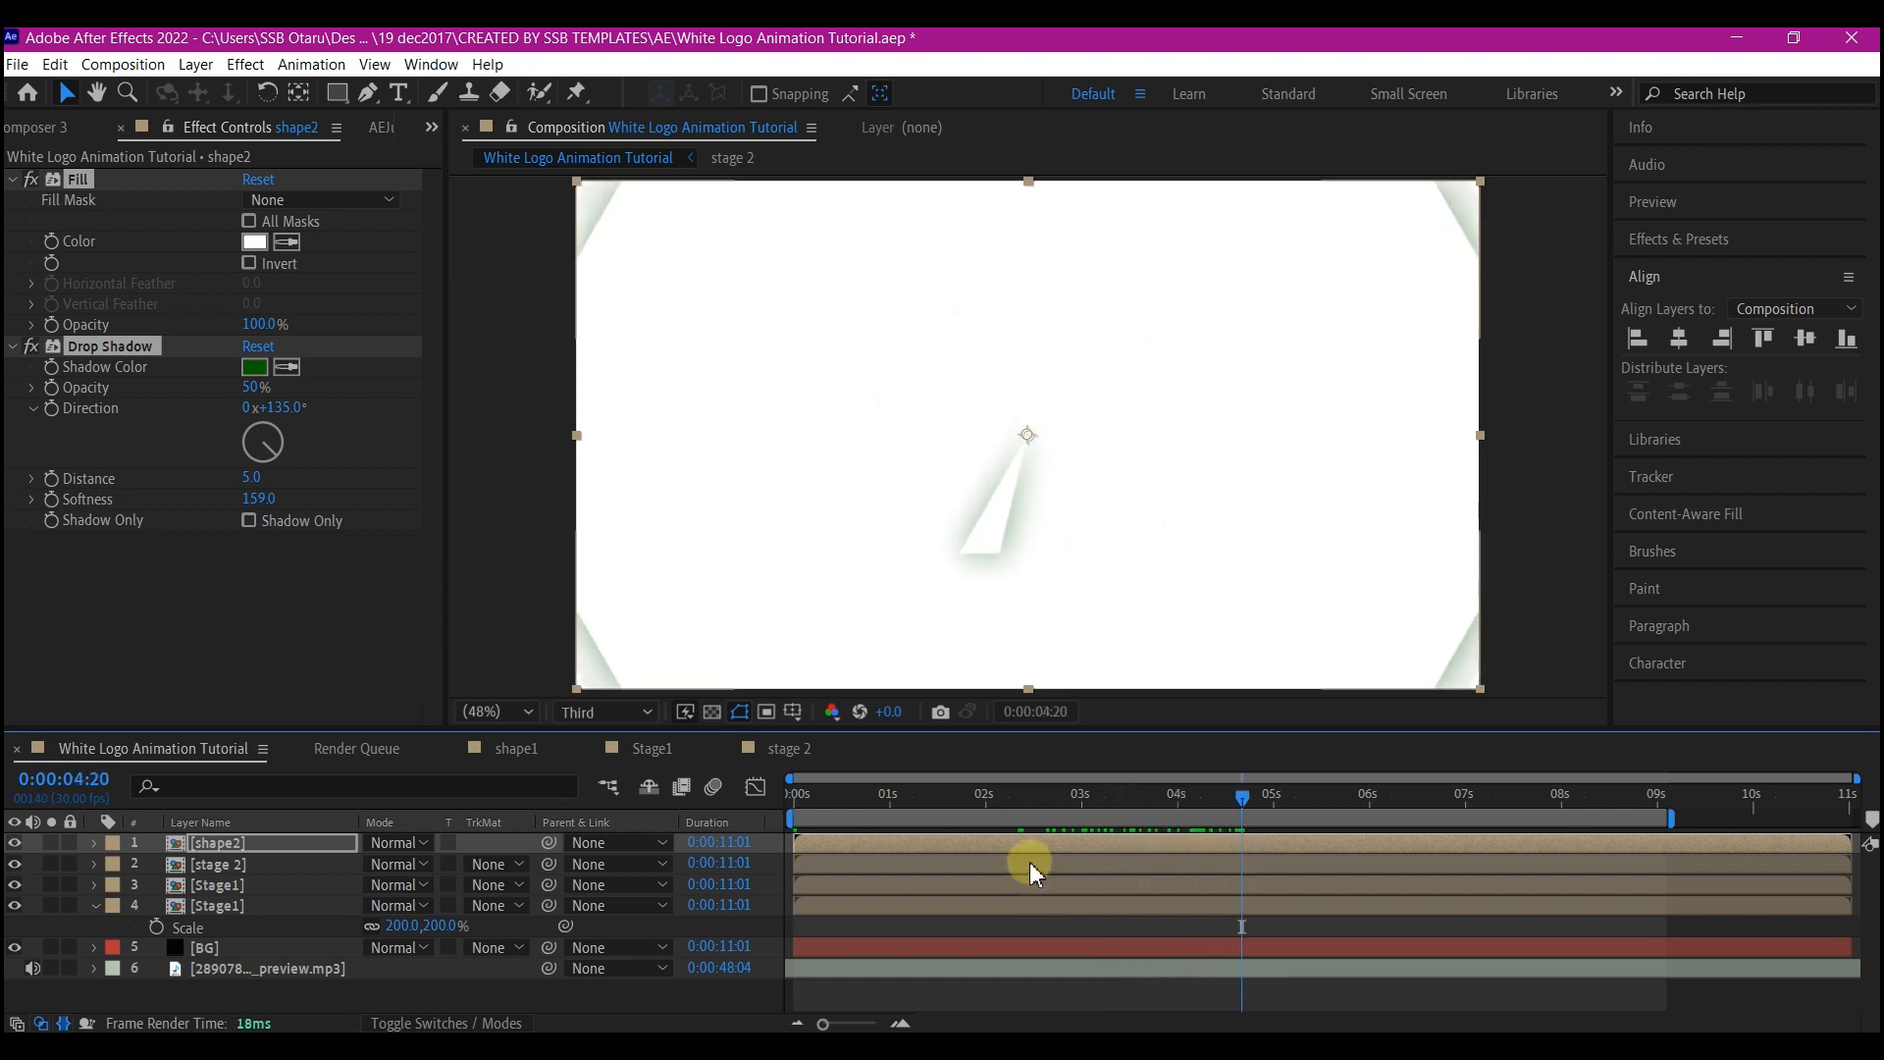
Duplicate shape2, offset the lower copy to start at about 0.3 seconds, and set its Scale to 140%.
{"action": "left_click", "coordinate": [953, 844]}
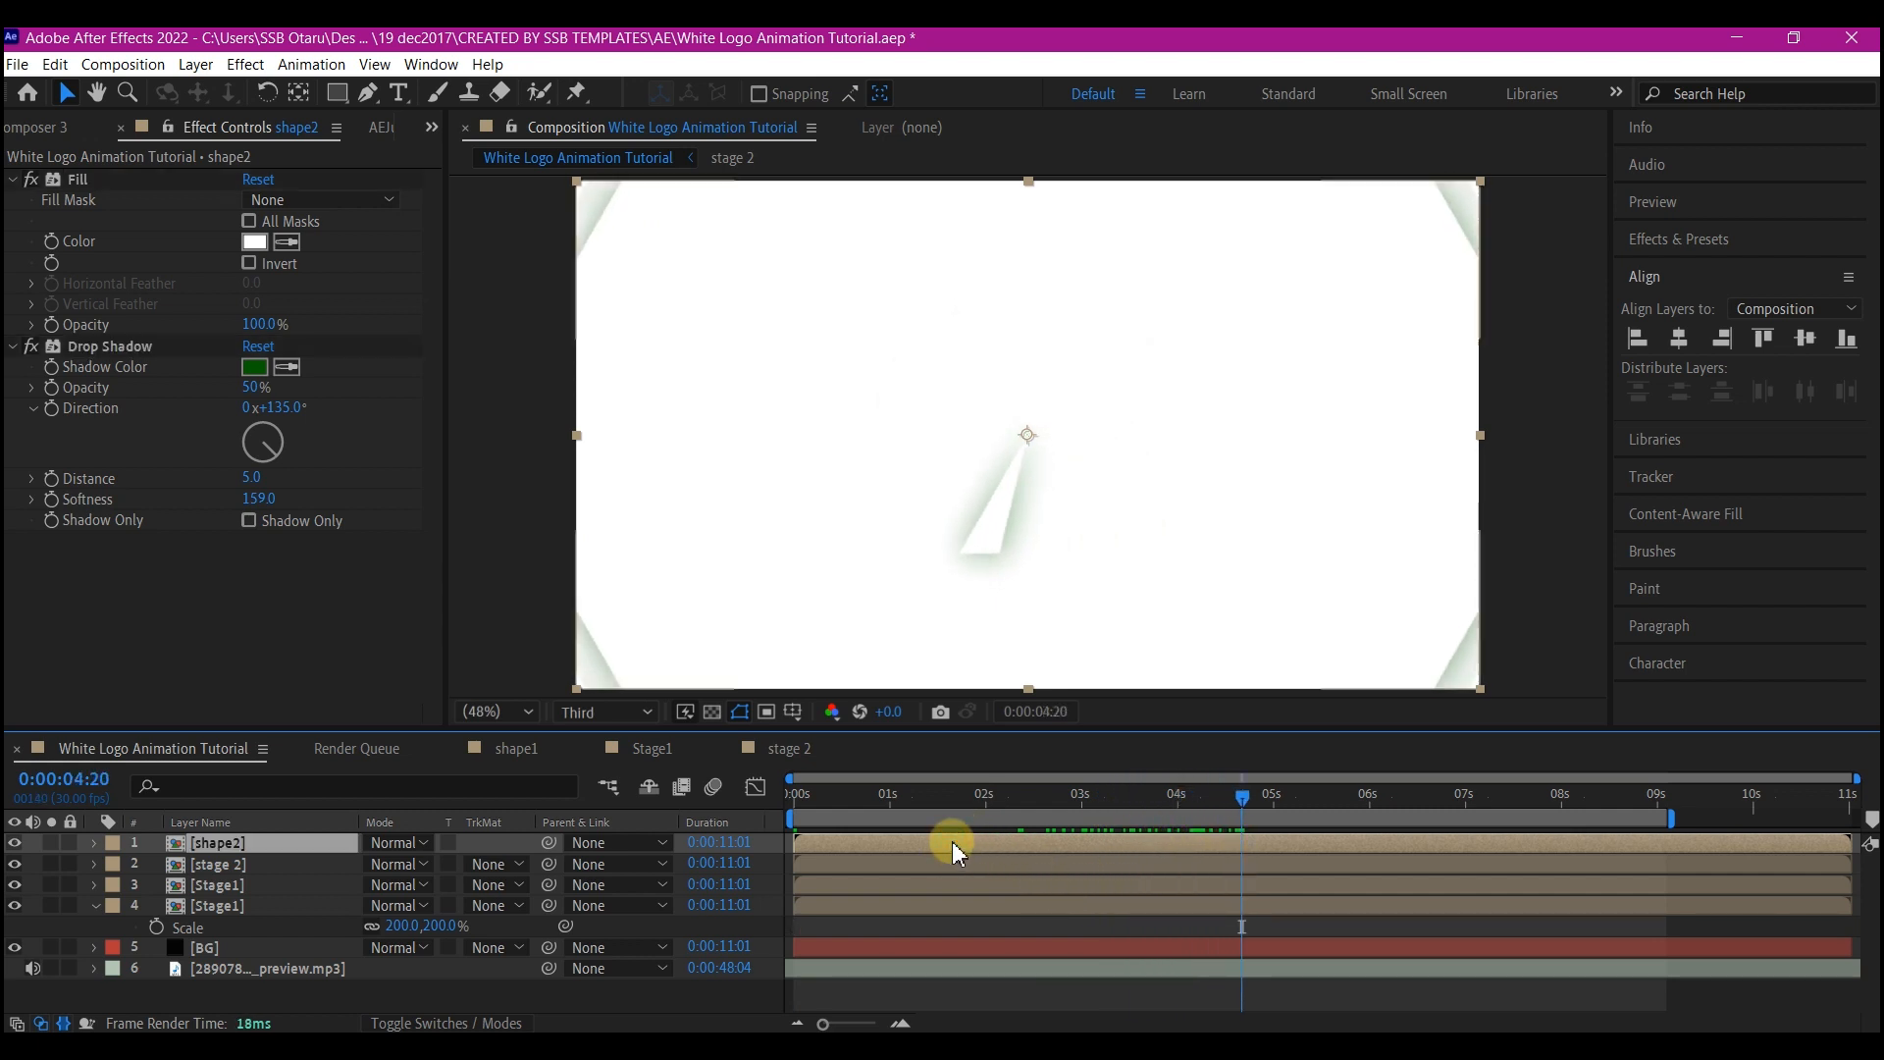
{"action": "key", "text": "ctrl+d"}
{"action": "left_click_drag", "start_coordinate": [820, 856], "coordinate": [860, 878]}
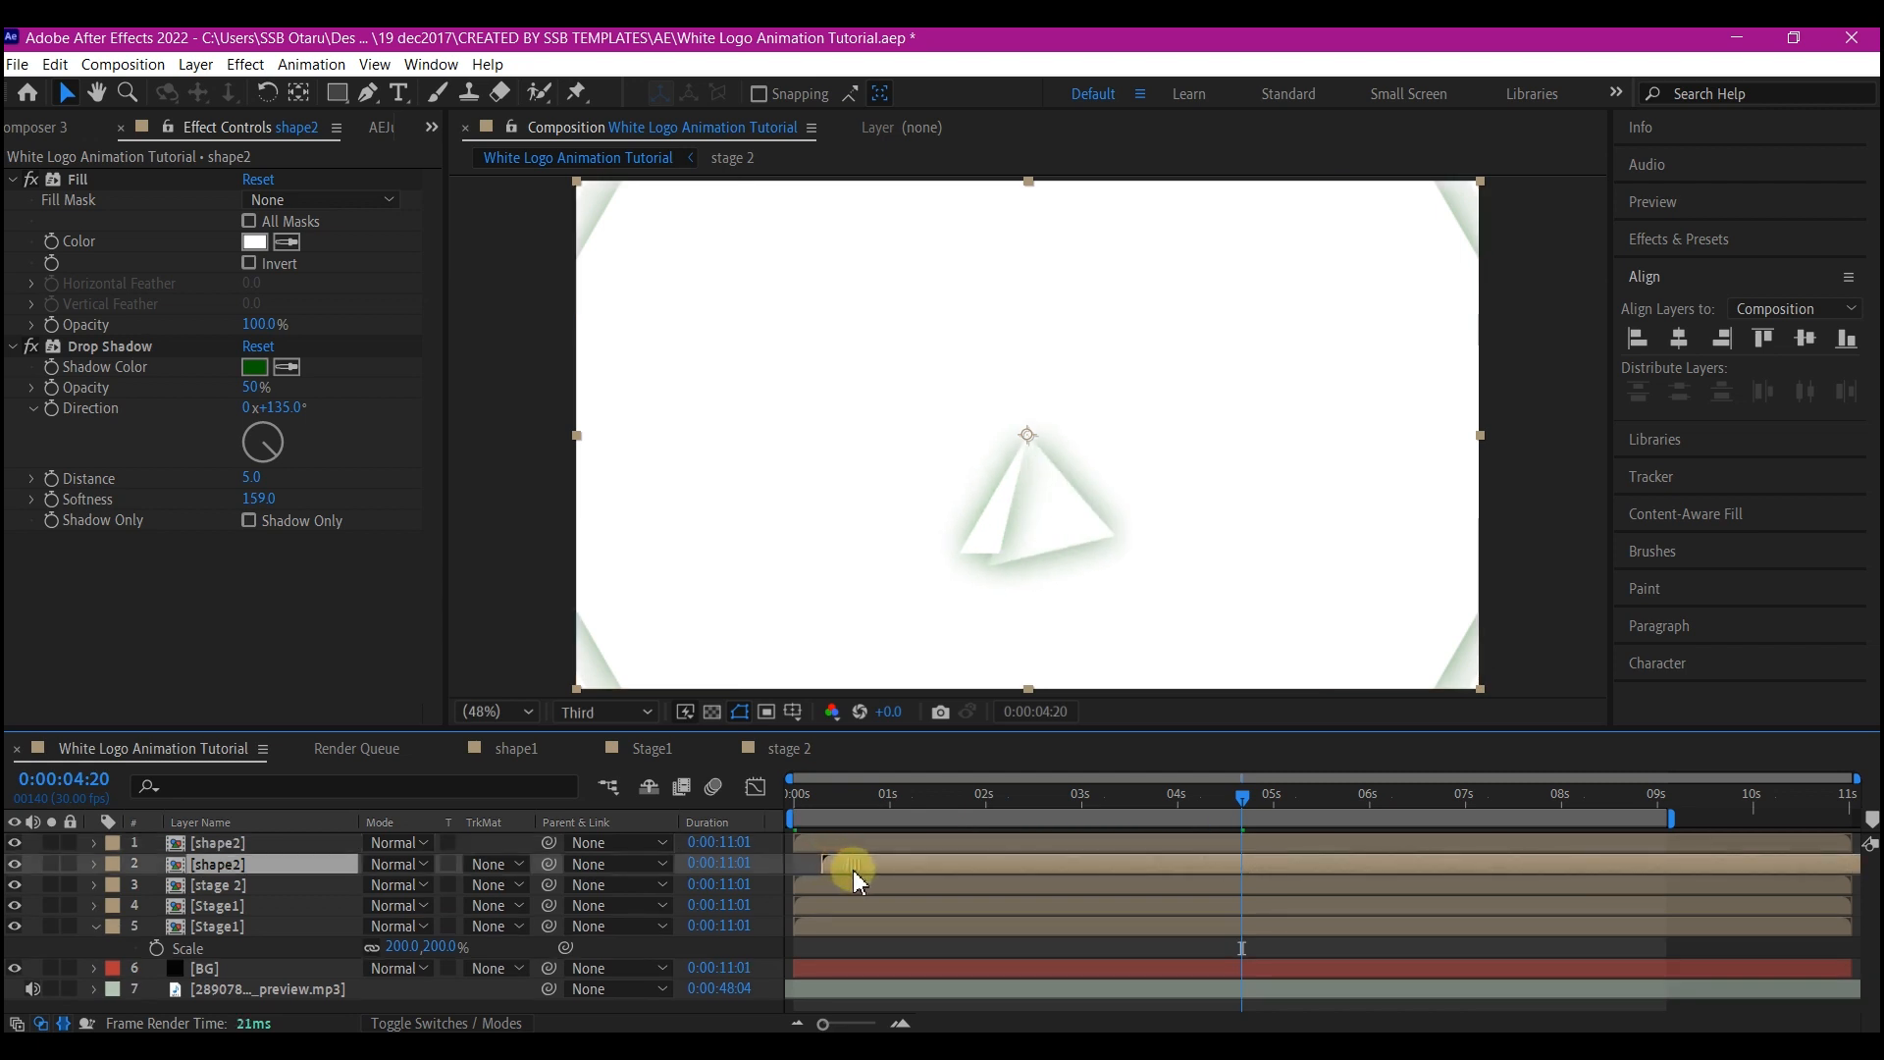
{"action": "key", "text": "space"}
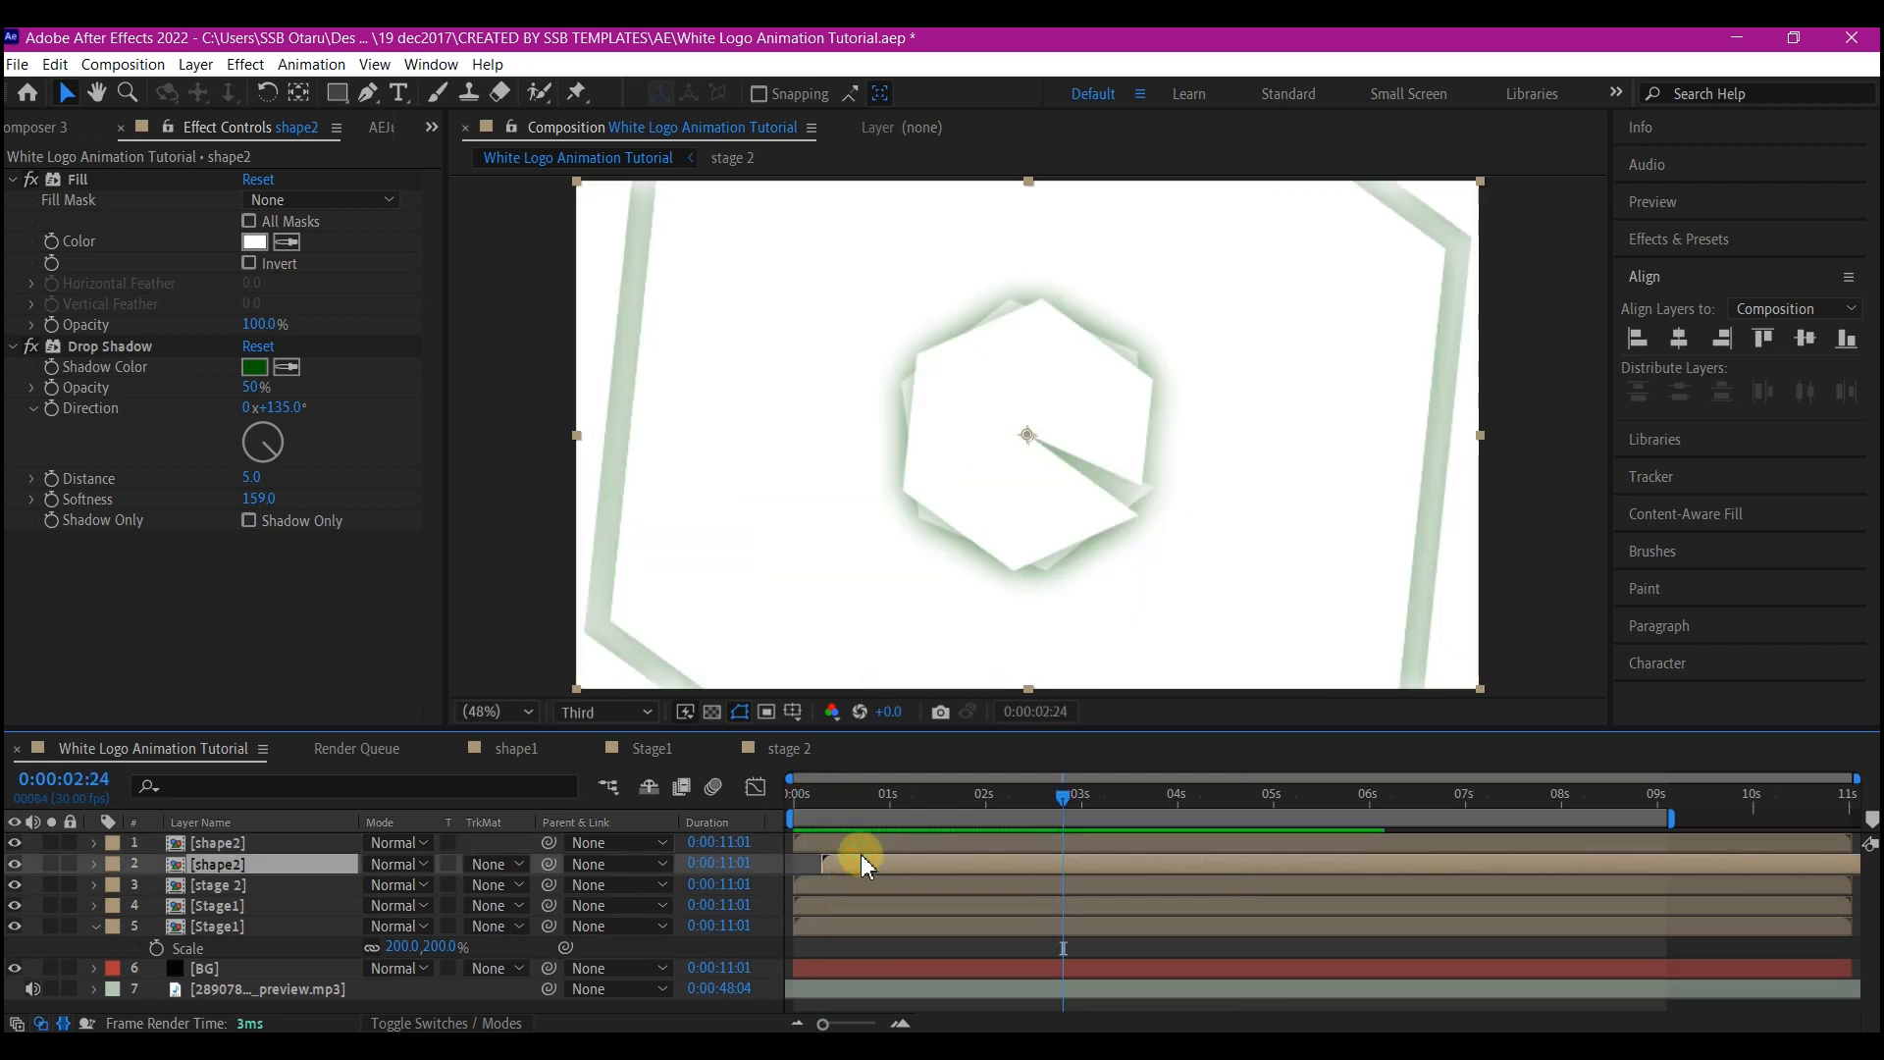
{"action": "key", "text": "s"}
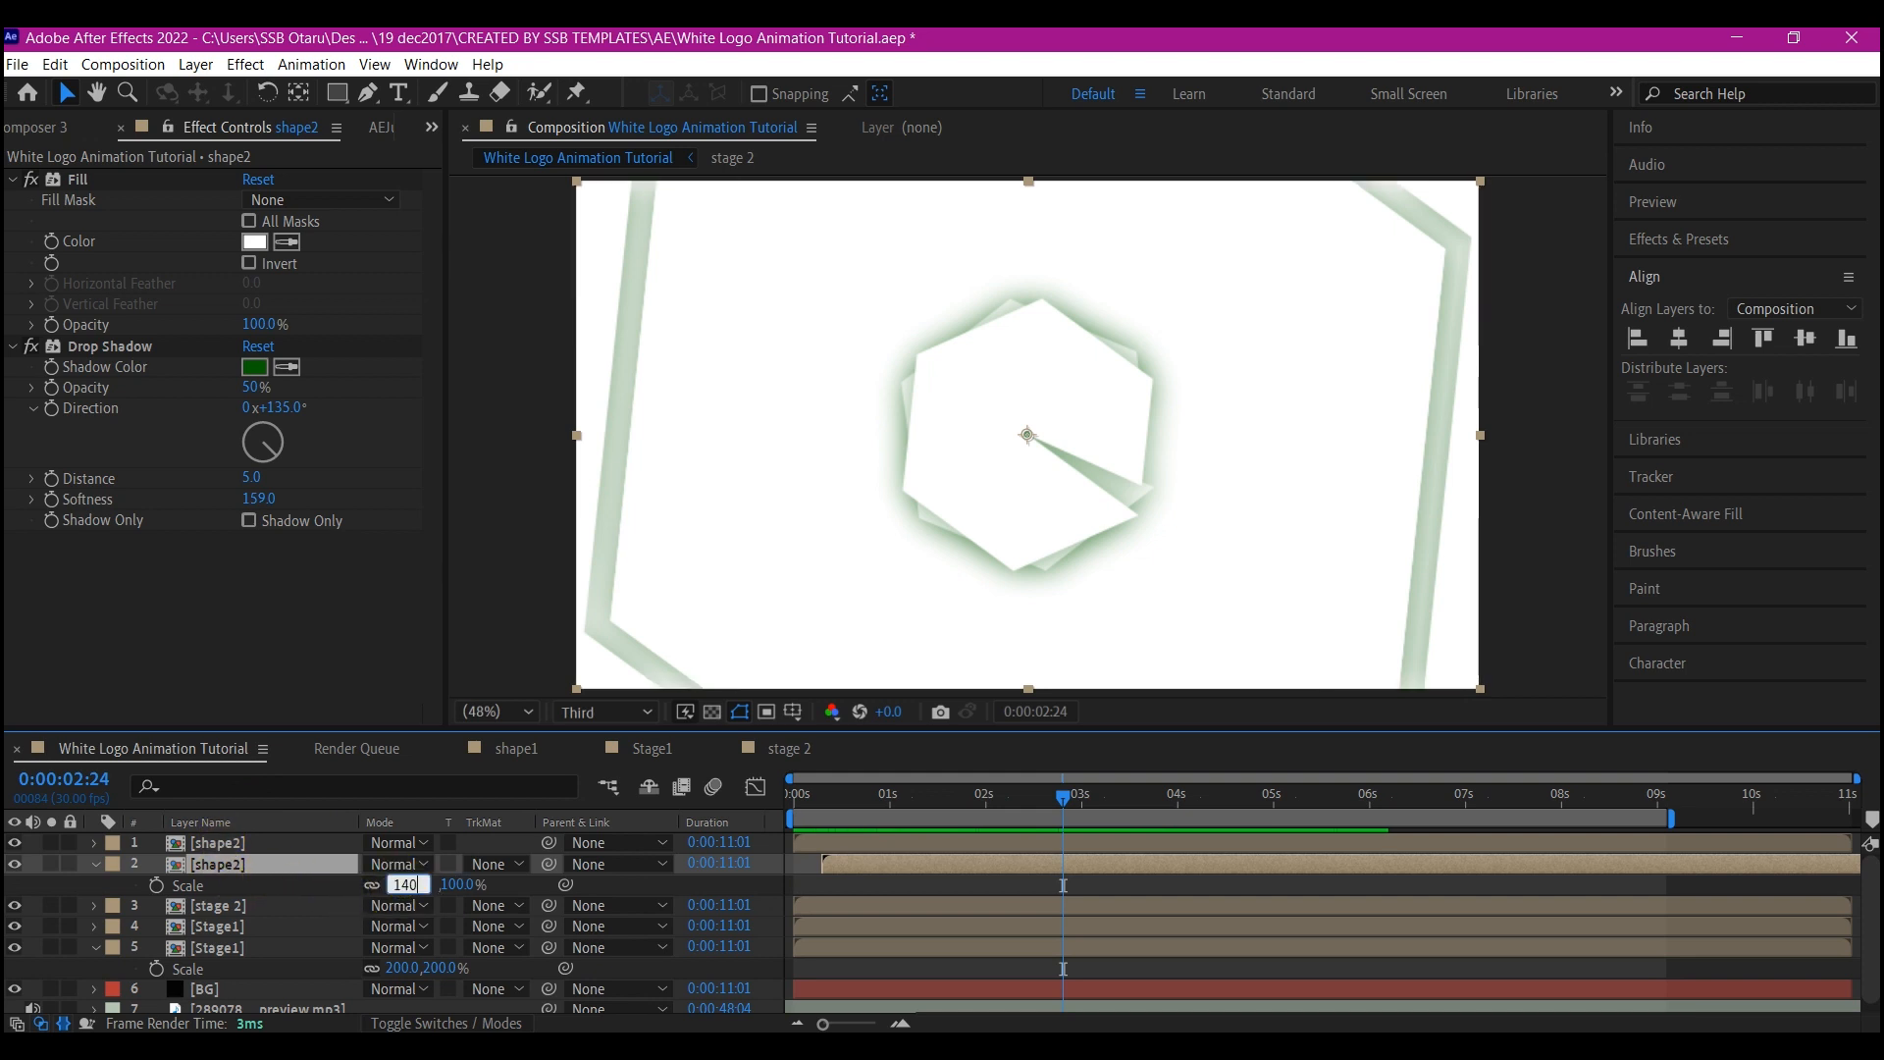
{"action": "type", "text": "140"}
{"action": "key", "text": "Return"}
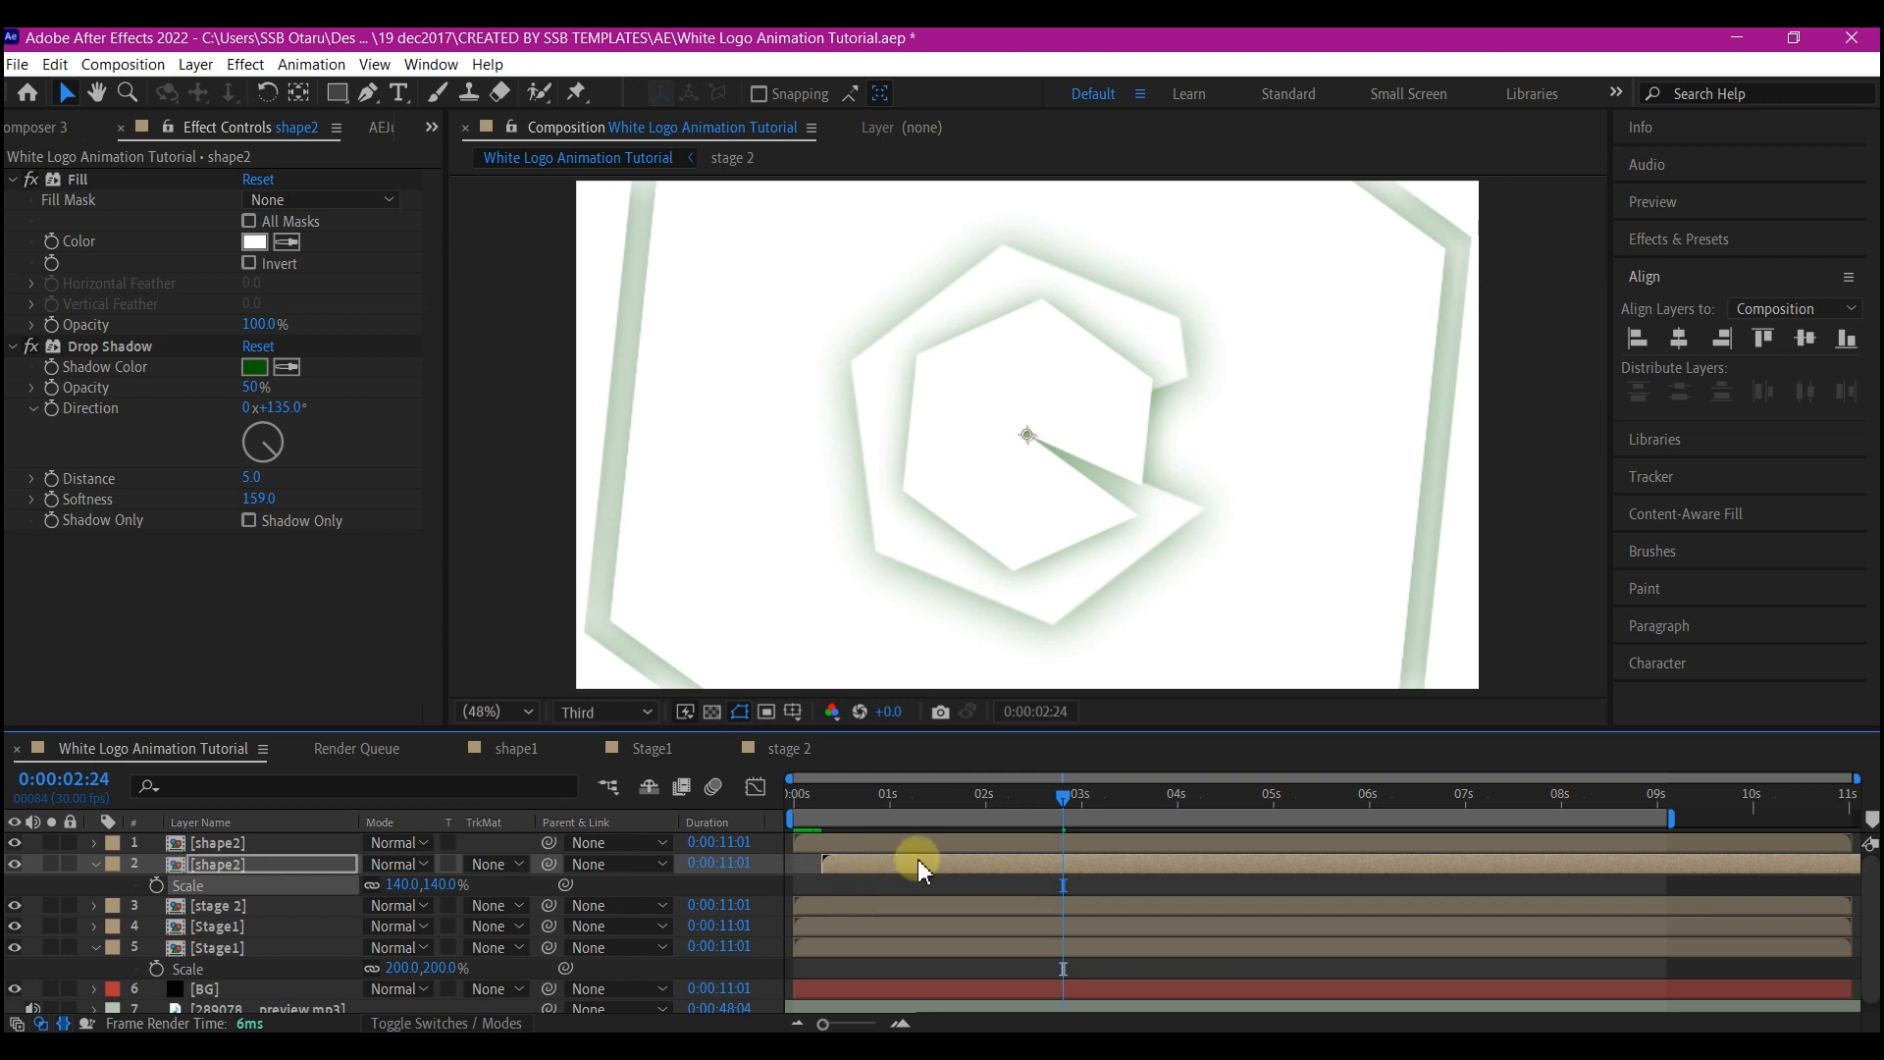
Duplicate the 140% shape2 layer, offset the lower copy to start at about 0.6 seconds, and set its Scale to 200%.
{"action": "key", "text": "ctrl+d"}
{"action": "left_click_drag", "start_coordinate": [945, 885], "coordinate": [966, 898]}
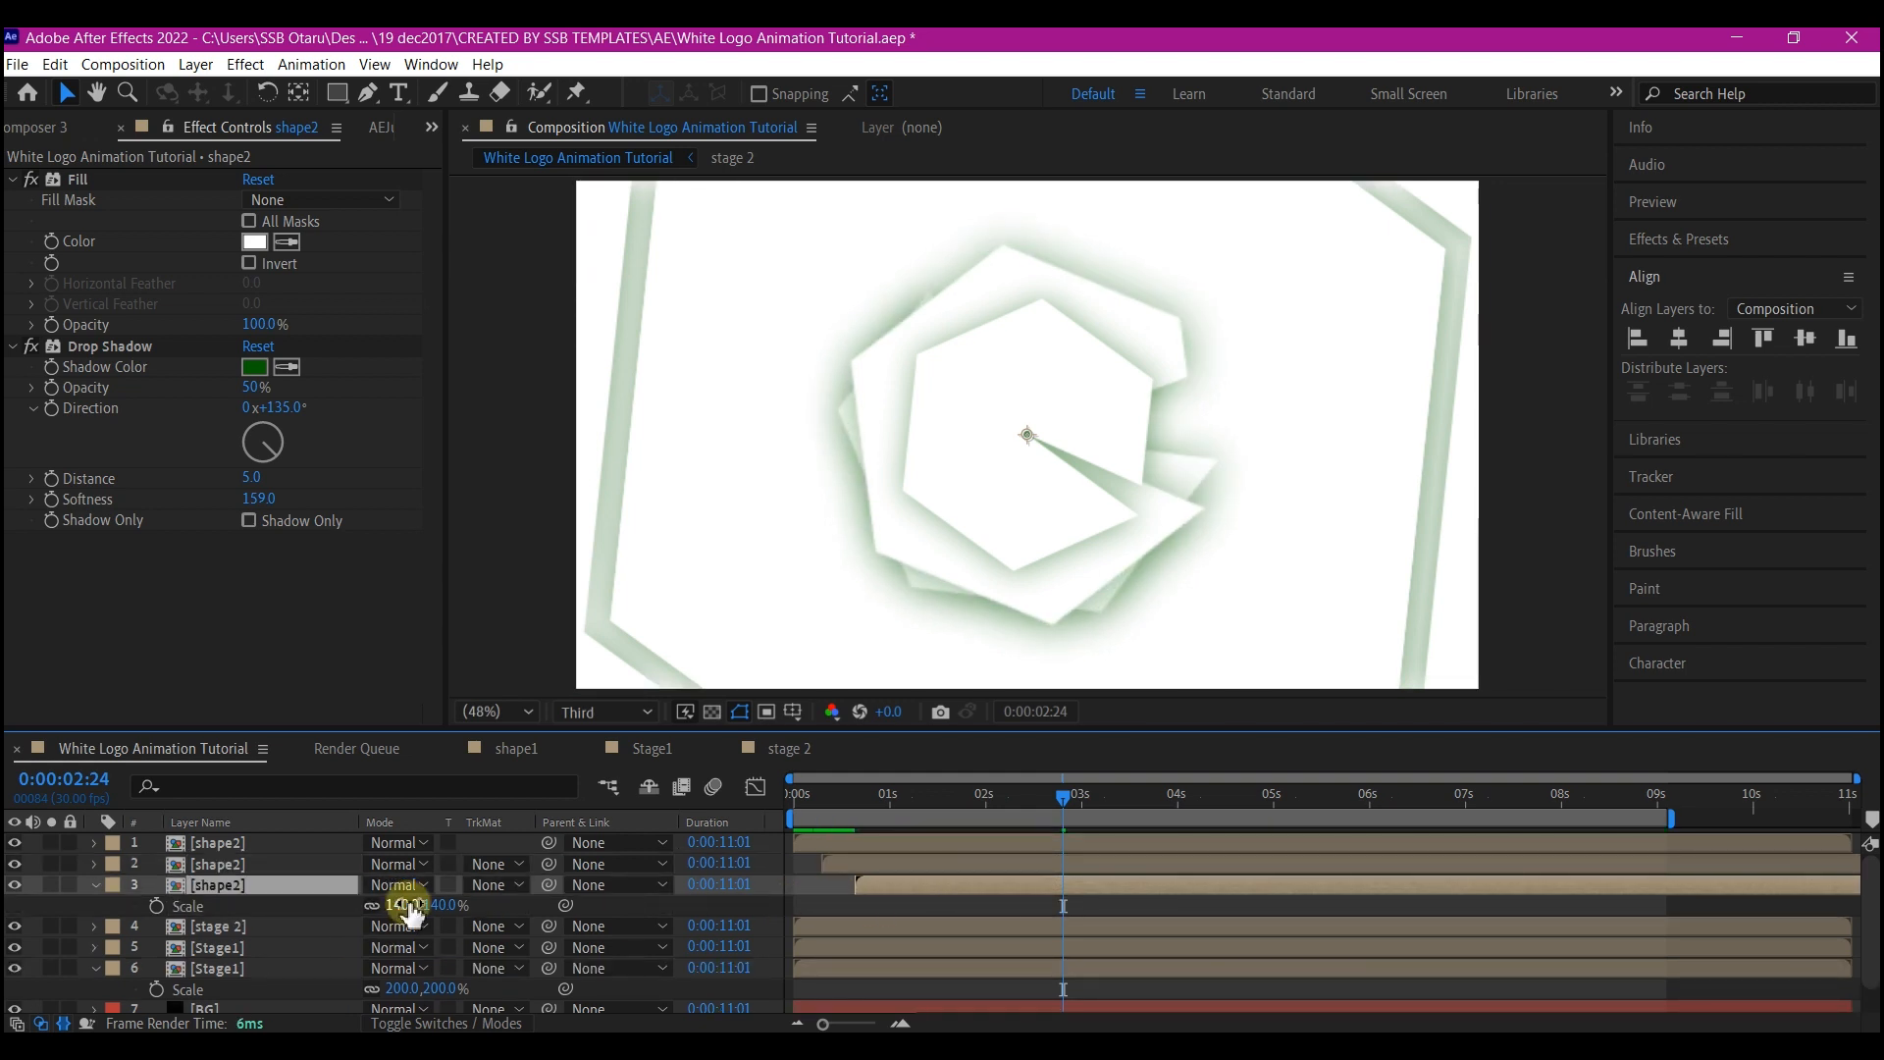
{"action": "key", "text": "Return"}
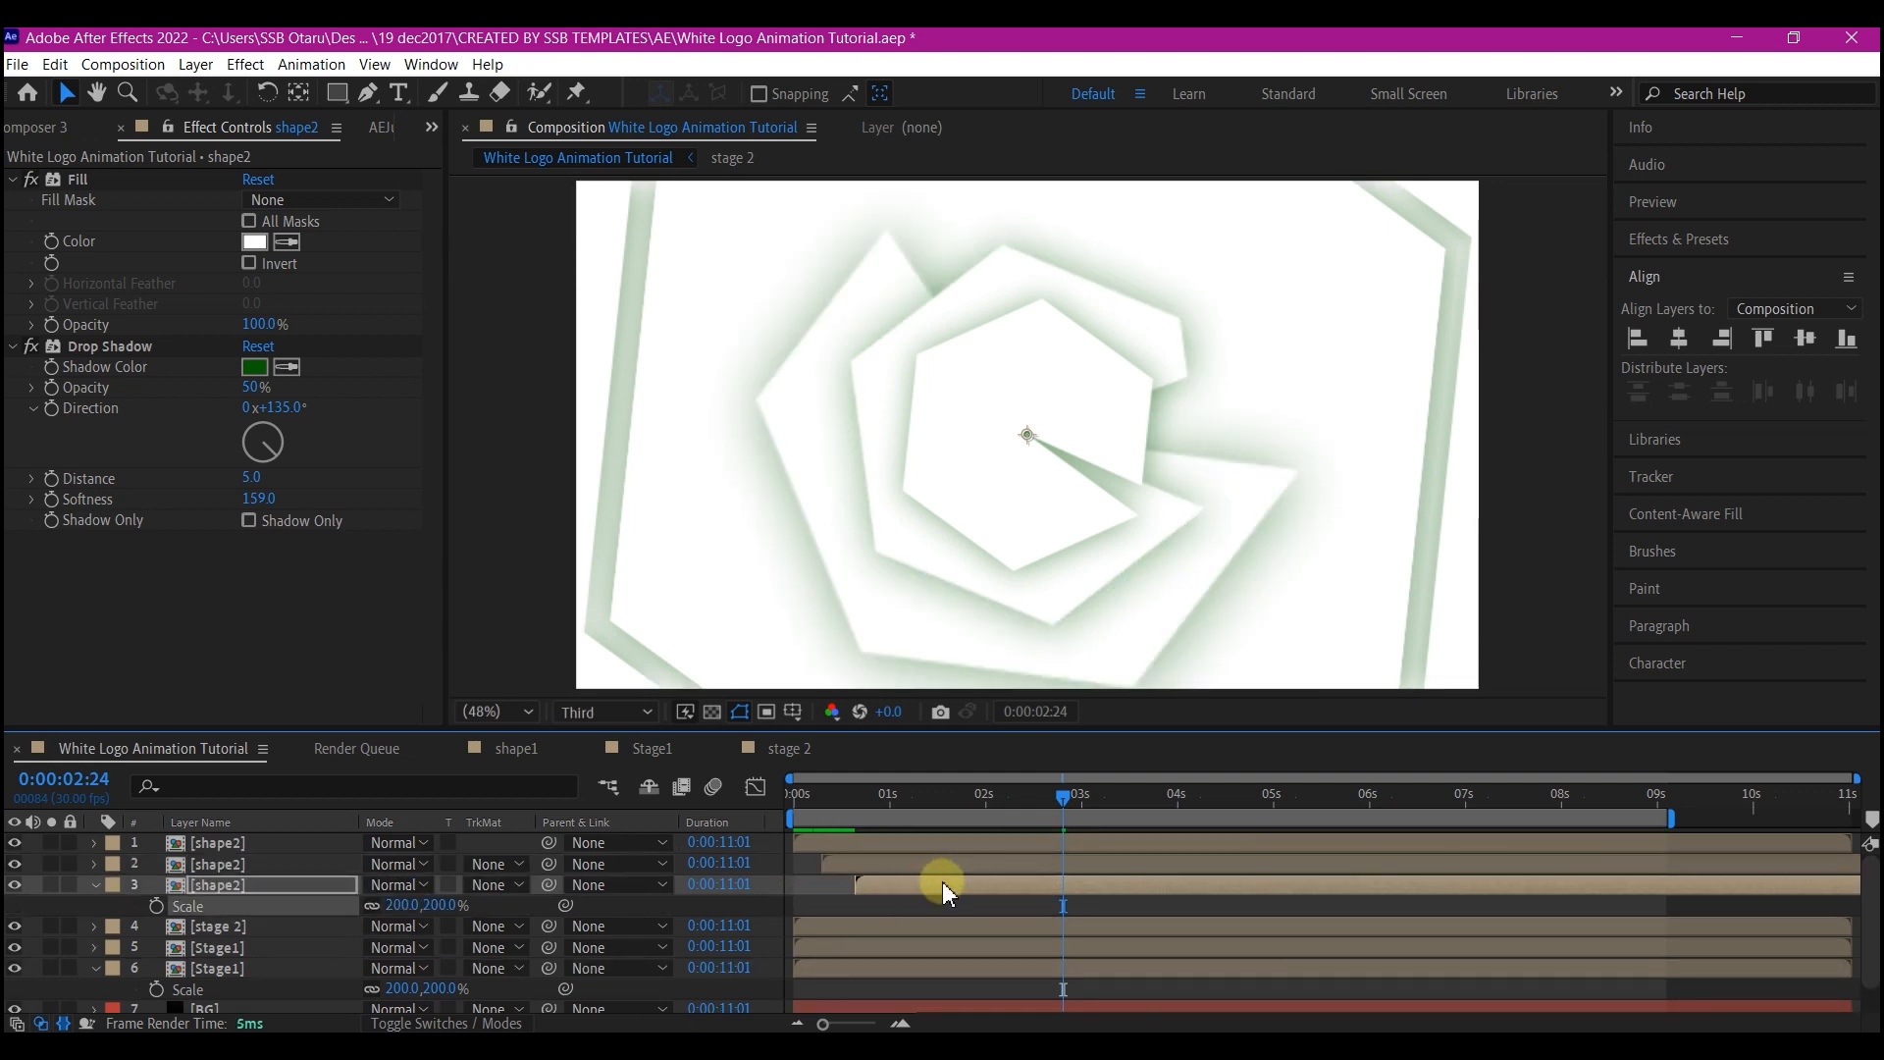
Duplicate the 200% shape2 layer, offset the lower copy to start at about 1 second, and set its Scale to 240%.
{"action": "key", "text": "ctrl+d"}
{"action": "left_click_drag", "start_coordinate": [933, 900], "coordinate": [968, 903]}
{"action": "left_click", "coordinate": [403, 926]}
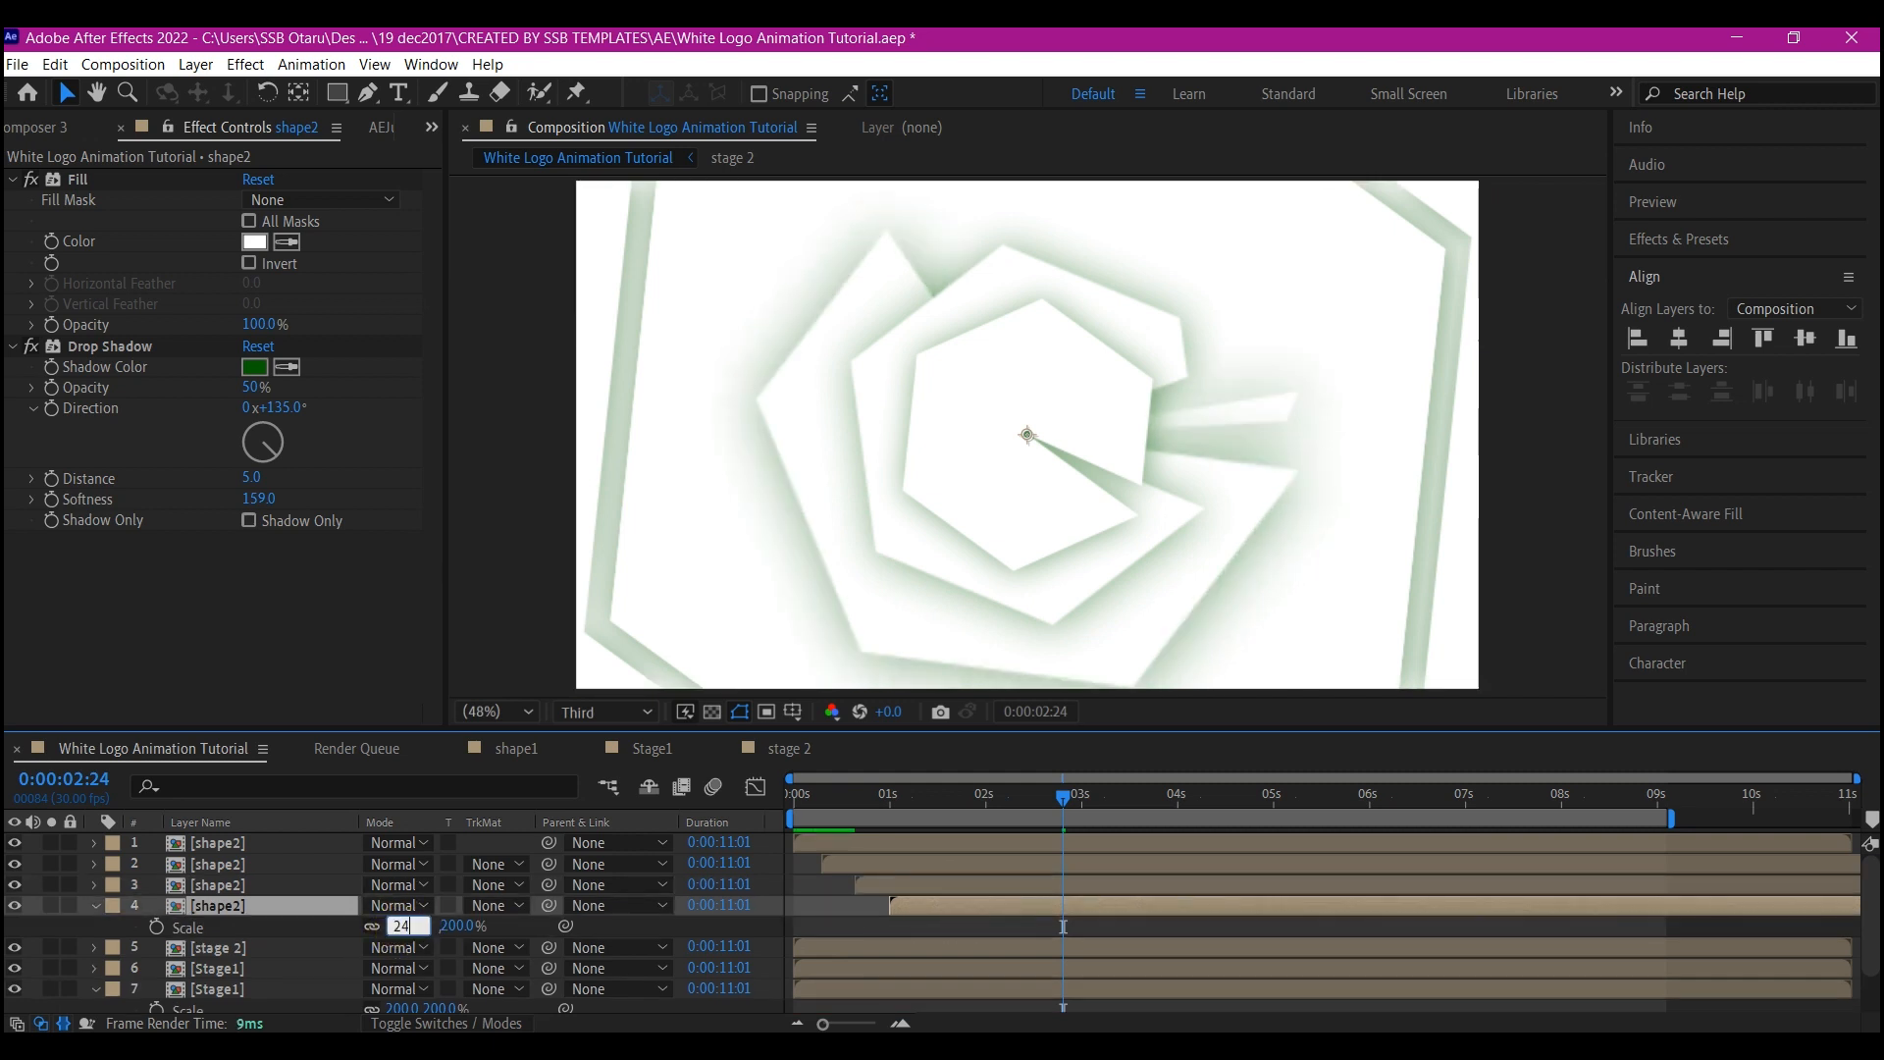
{"action": "type", "text": "240"}
{"action": "key", "text": "Return"}
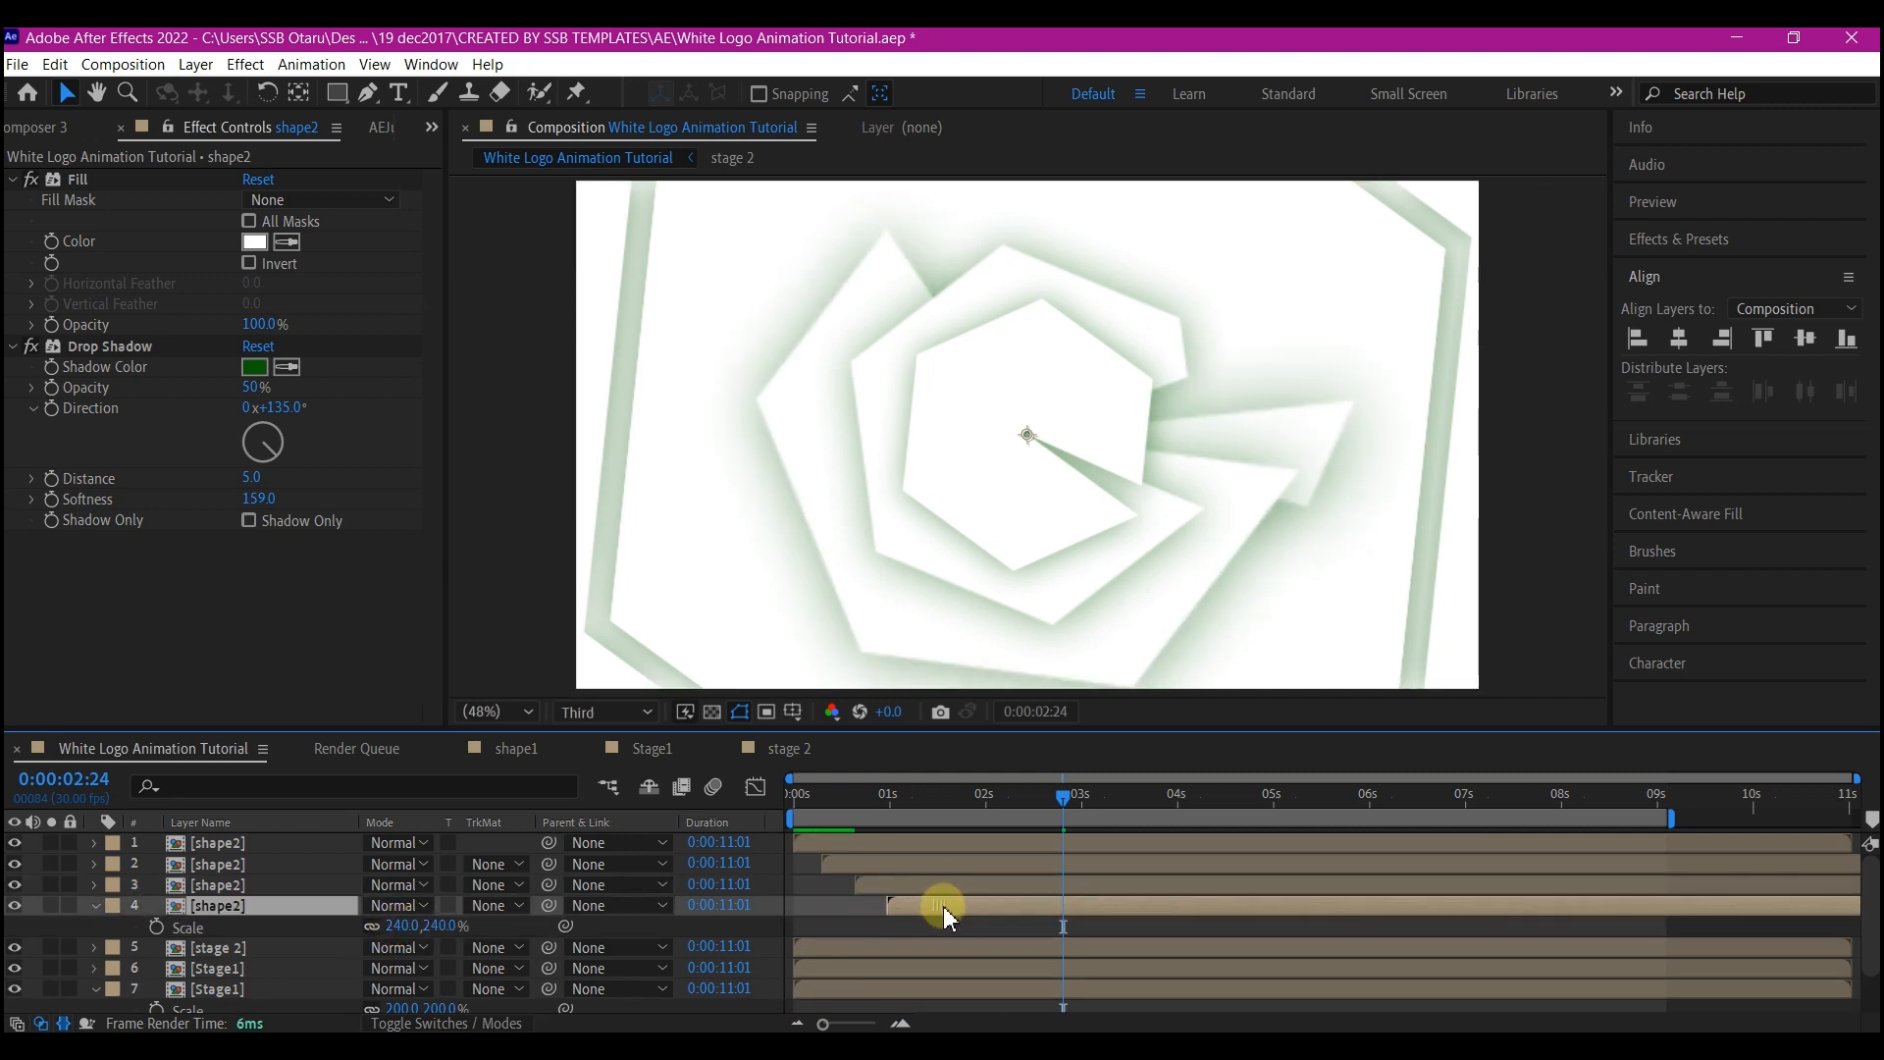
Duplicate the 240% shape2 layer, offset the lower copy to start at about 1.3 seconds, and set its Scale to 300%.
{"action": "key", "text": "ctrl+d"}
{"action": "left_click_drag", "start_coordinate": [940, 926], "coordinate": [950, 939]}
{"action": "left_click", "coordinate": [397, 946]}
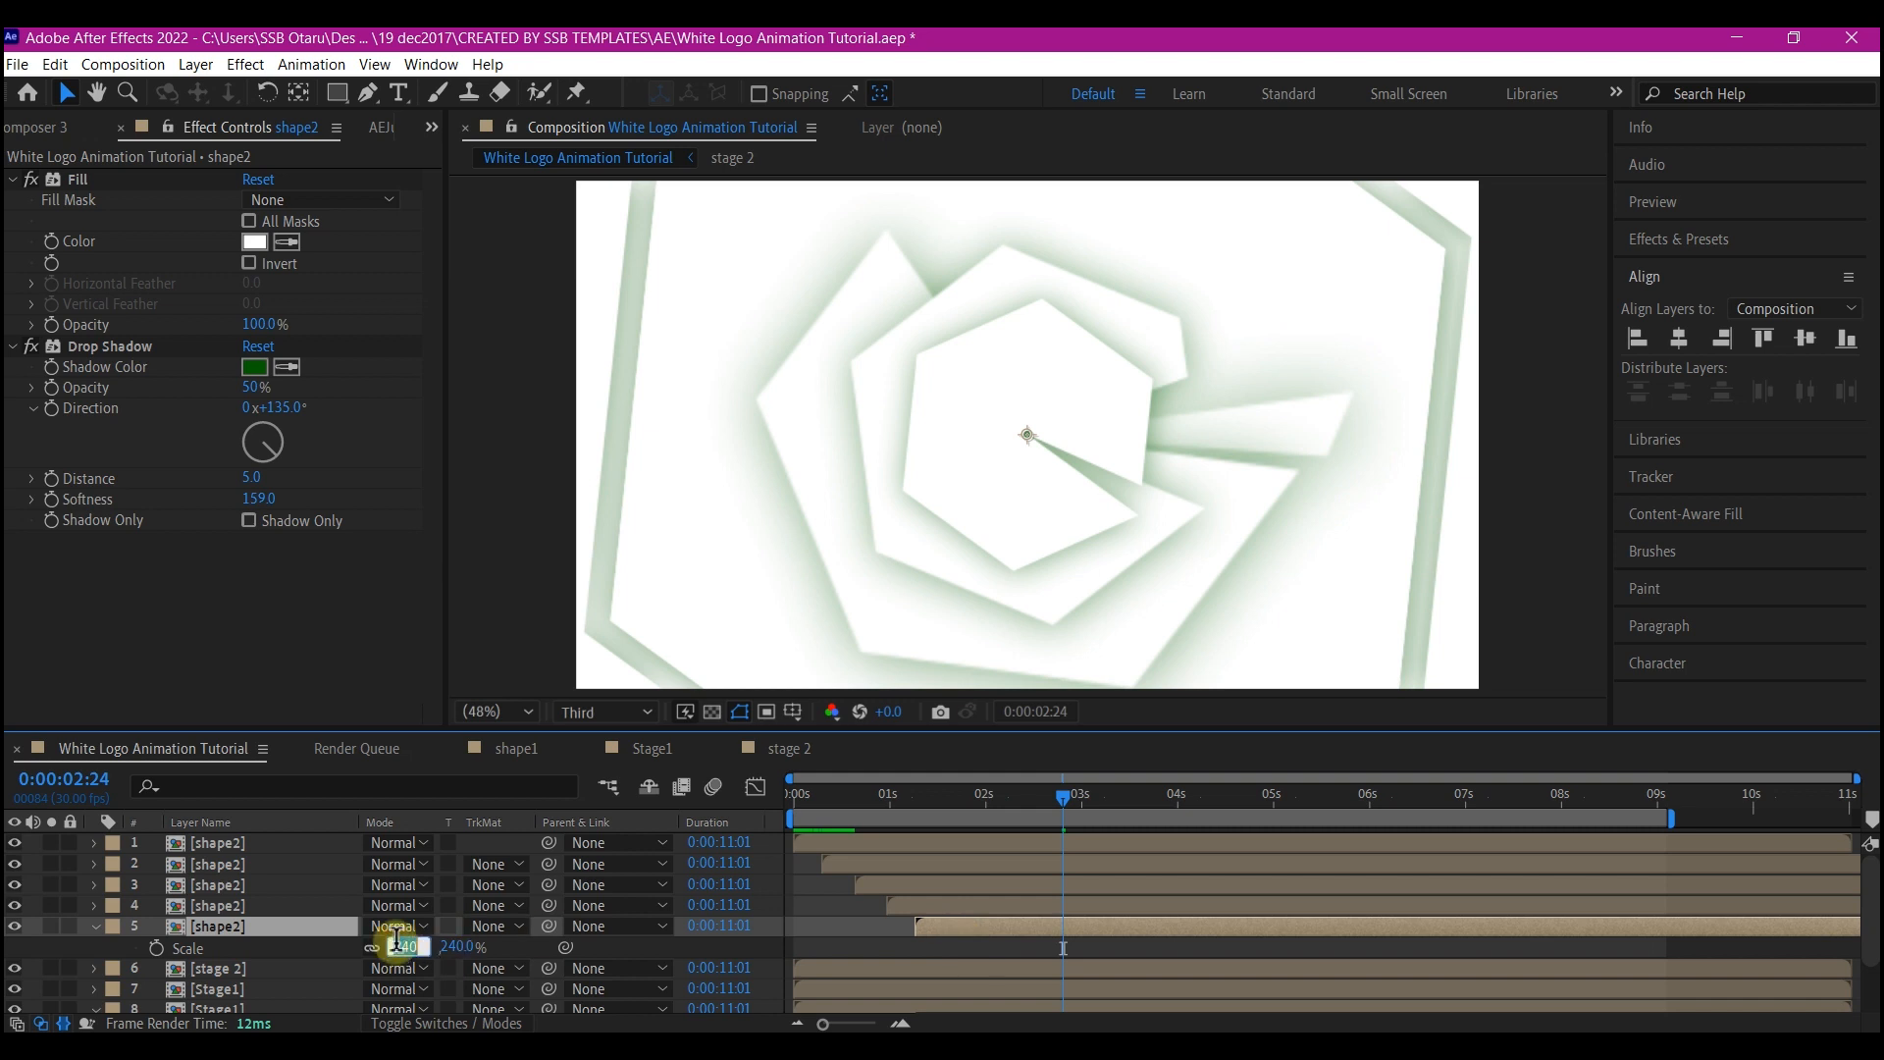
{"action": "type", "text": "300"}
{"action": "key", "text": "Return"}
Duplicate the 300% shape2 layer, offset the lower copy to start at about 1.6 seconds, and set its Scale to 360%.
{"action": "left_click", "coordinate": [950, 928]}
{"action": "key", "text": "ctrl+d"}
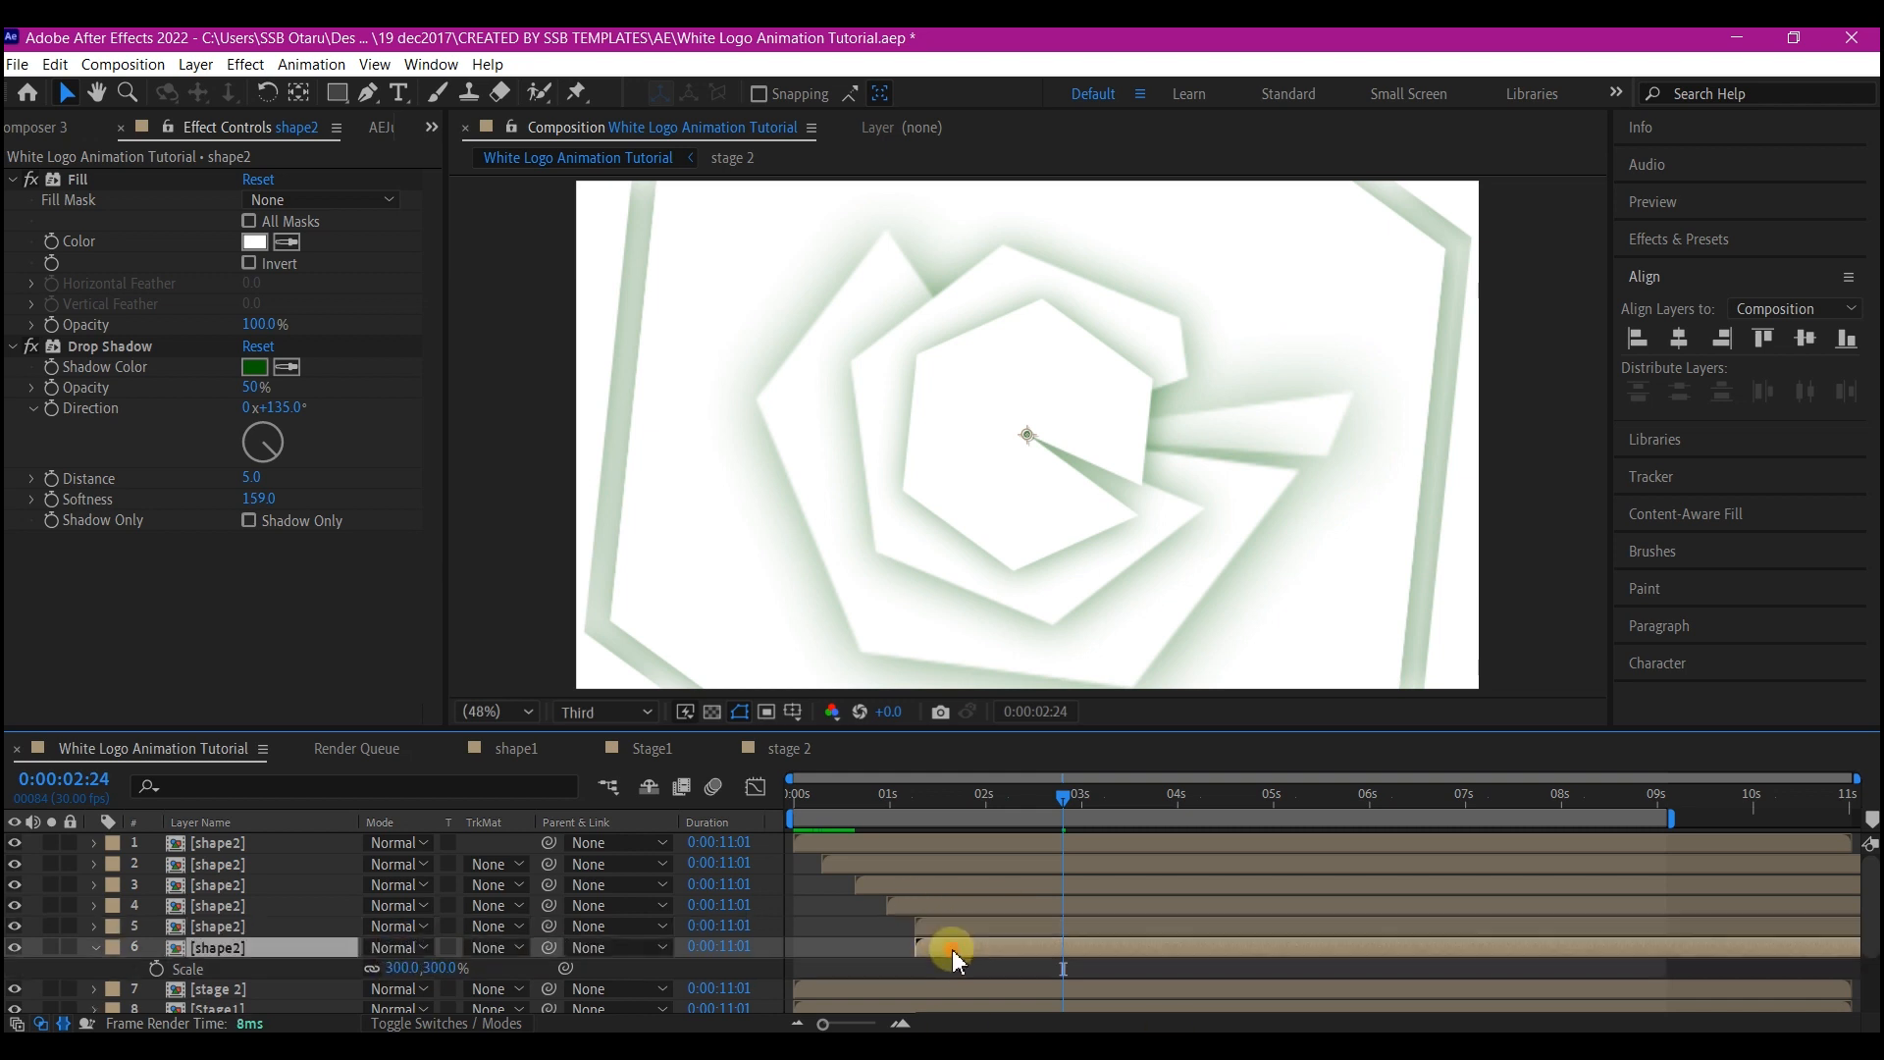
{"action": "left_click_drag", "start_coordinate": [950, 947], "coordinate": [1000, 962]}
{"action": "left_click", "coordinate": [400, 969]}
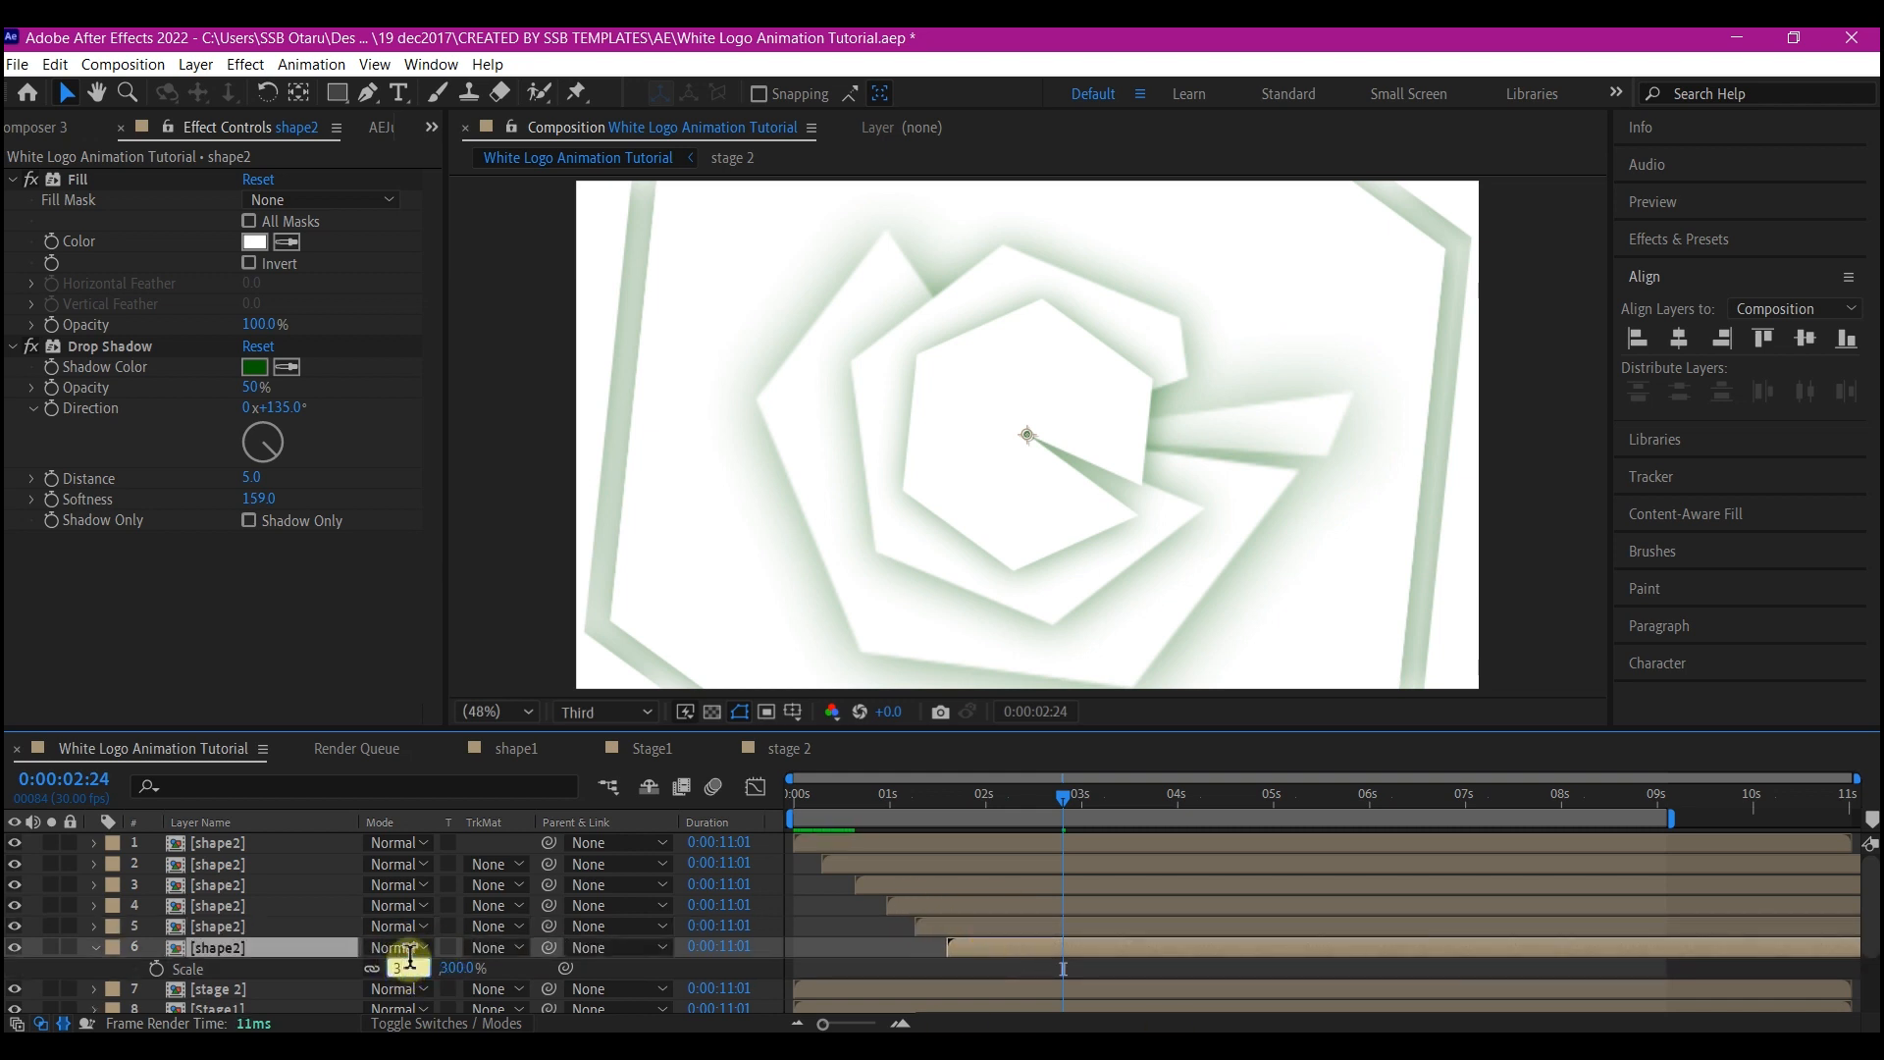
{"action": "type", "text": "360"}
{"action": "key", "text": "Return"}
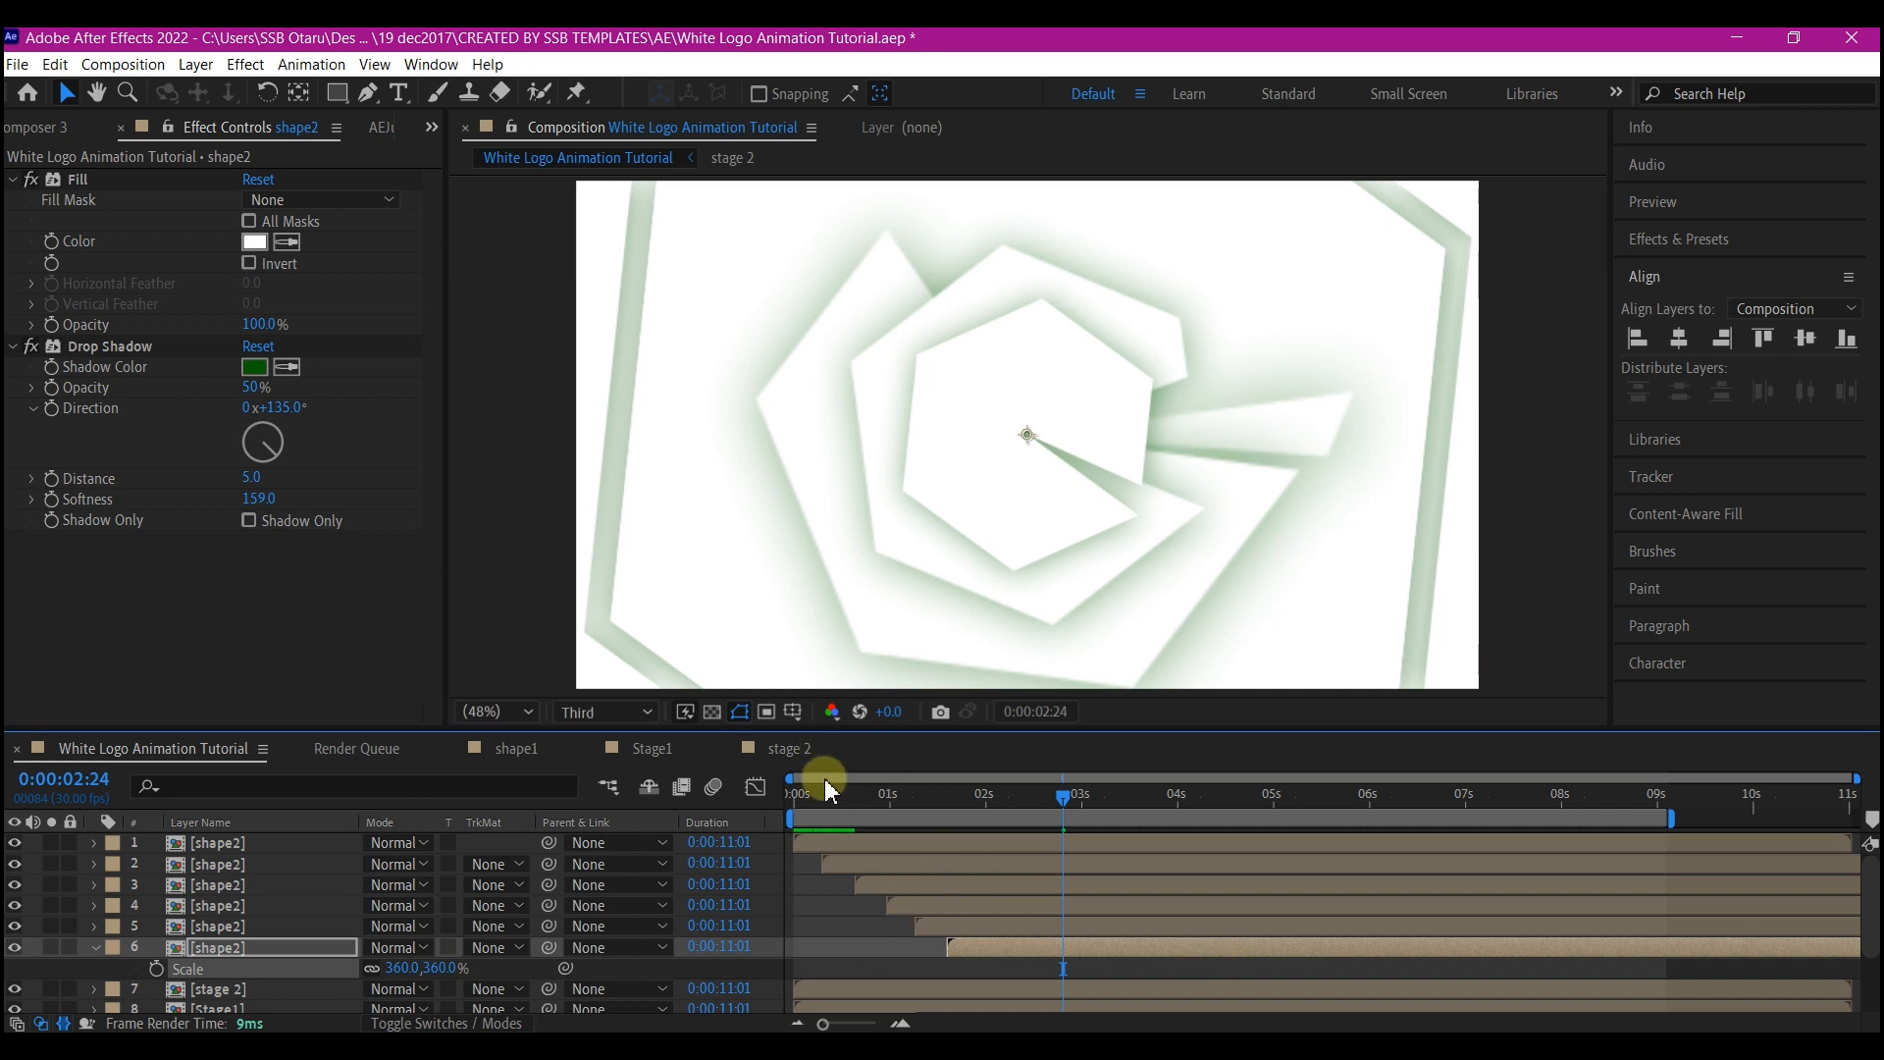
Preview the animation from the start and check how the staggered shape2 layers overlap around 4 seconds.
{"action": "left_click_drag", "start_coordinate": [827, 793], "coordinate": [755, 804]}
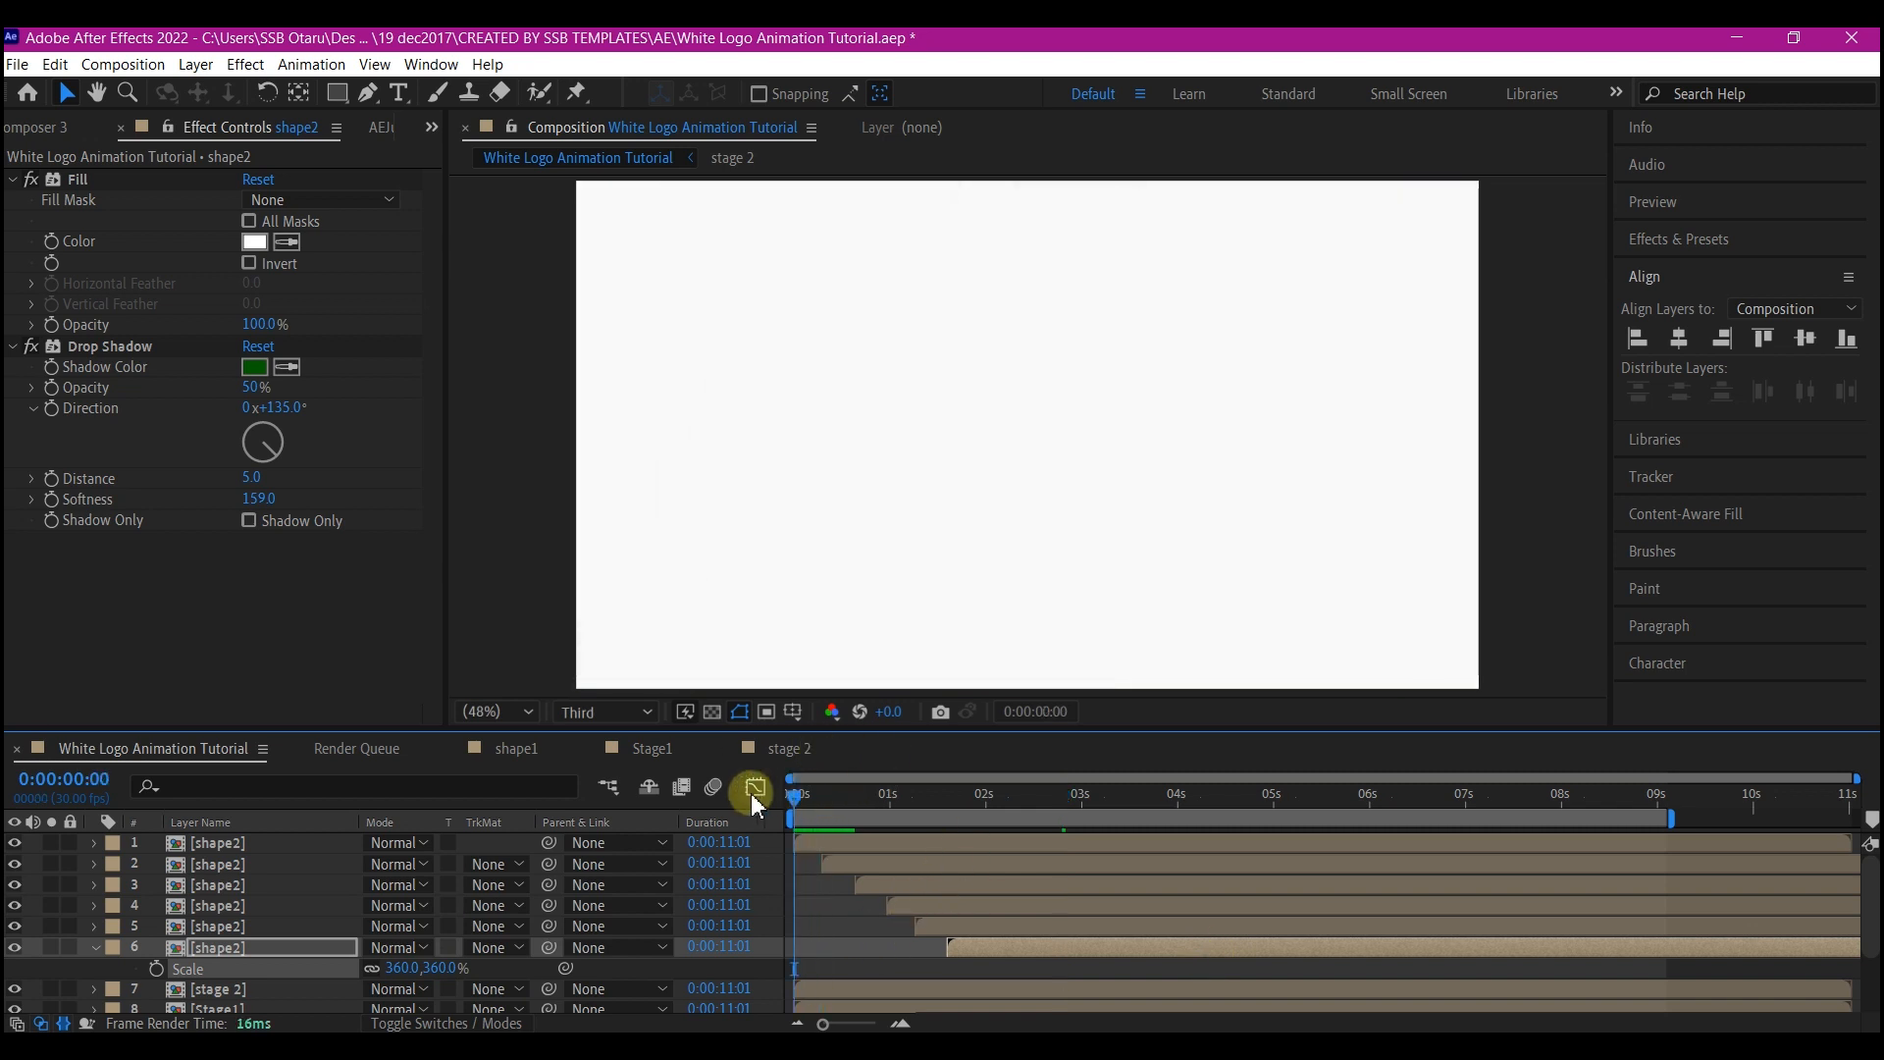
{"action": "key", "text": "space"}
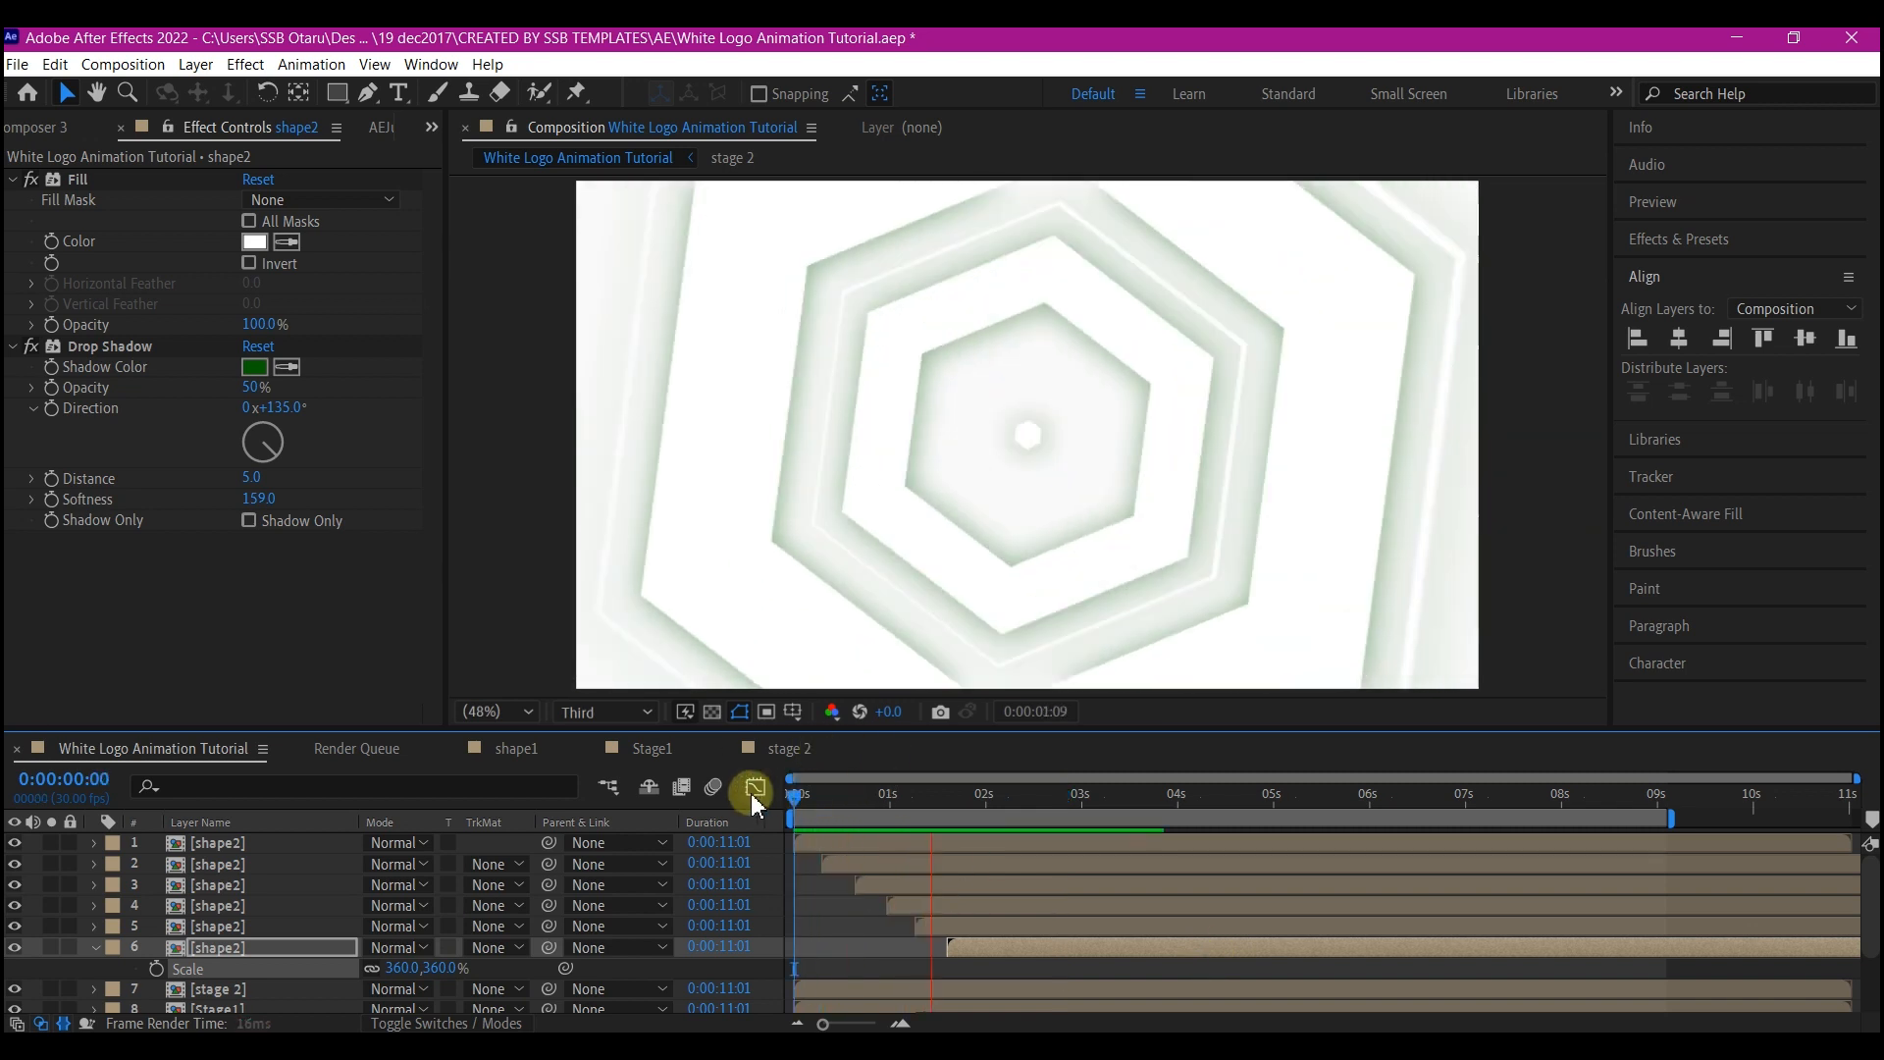
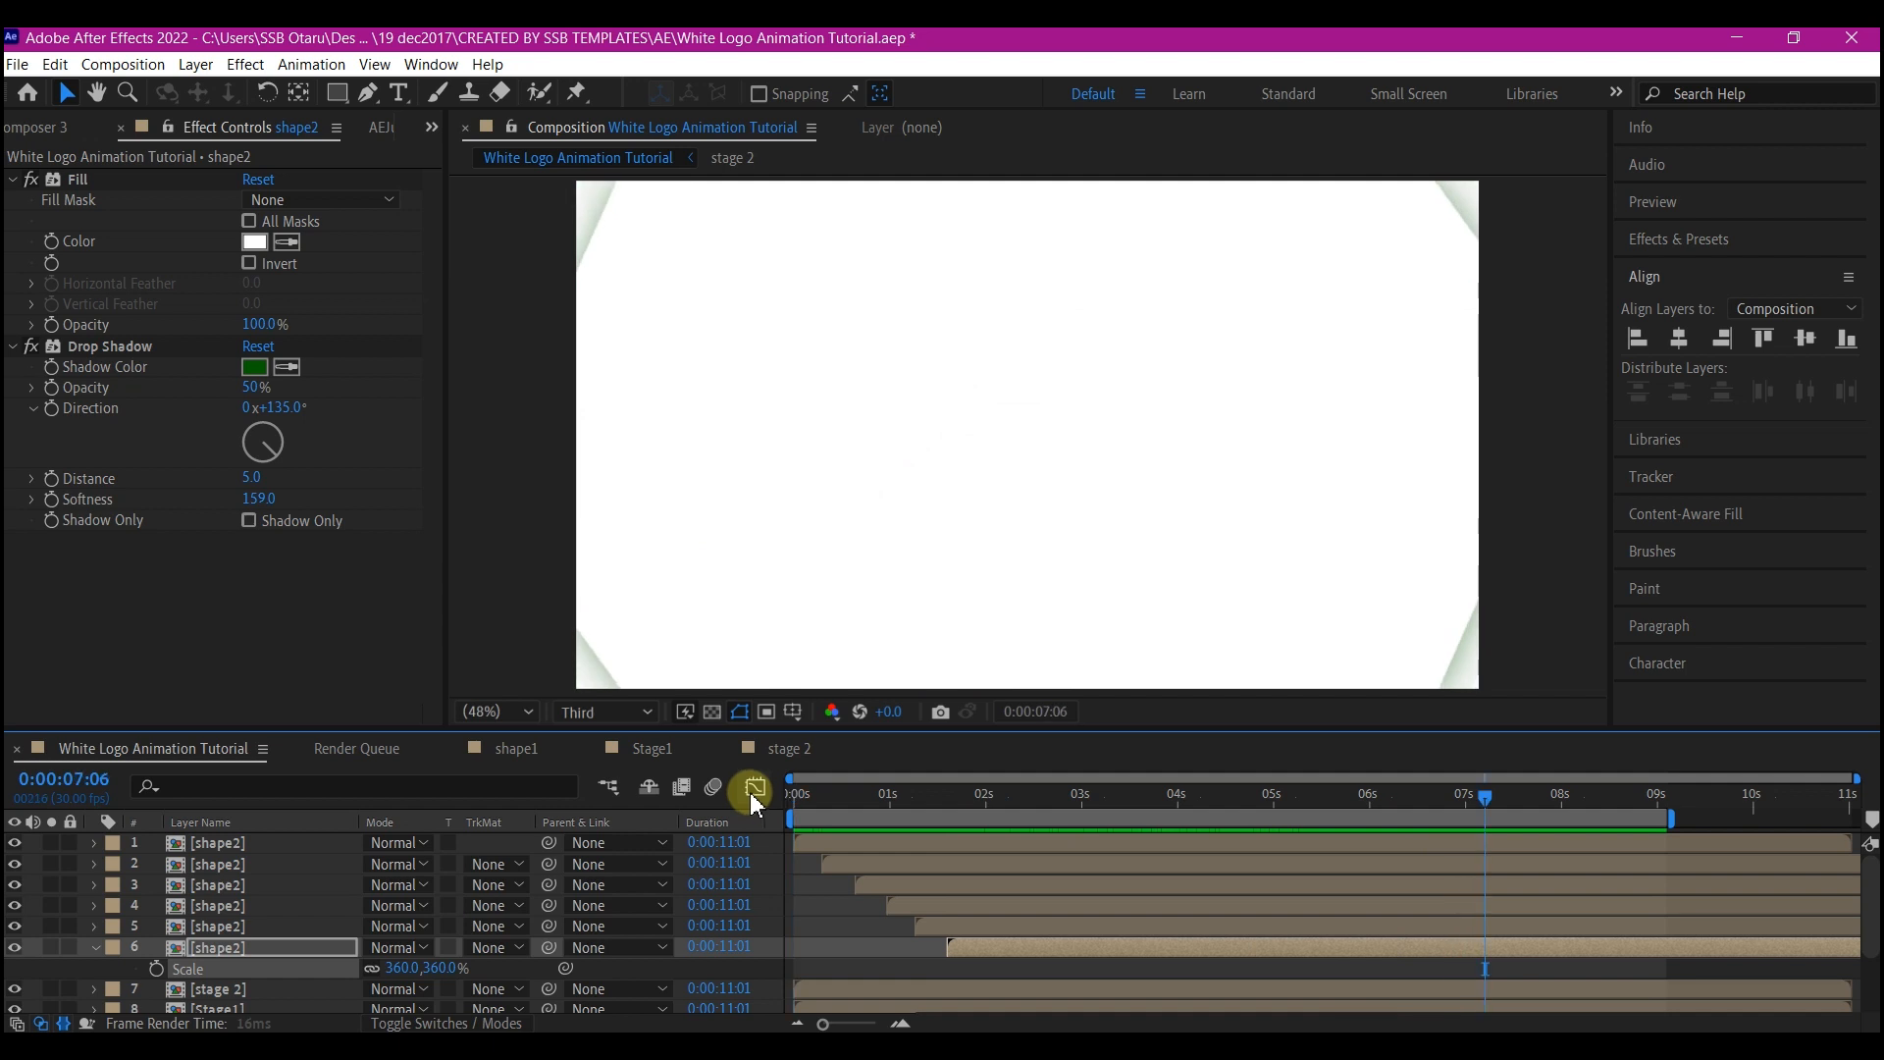
{"action": "key", "text": "space"}
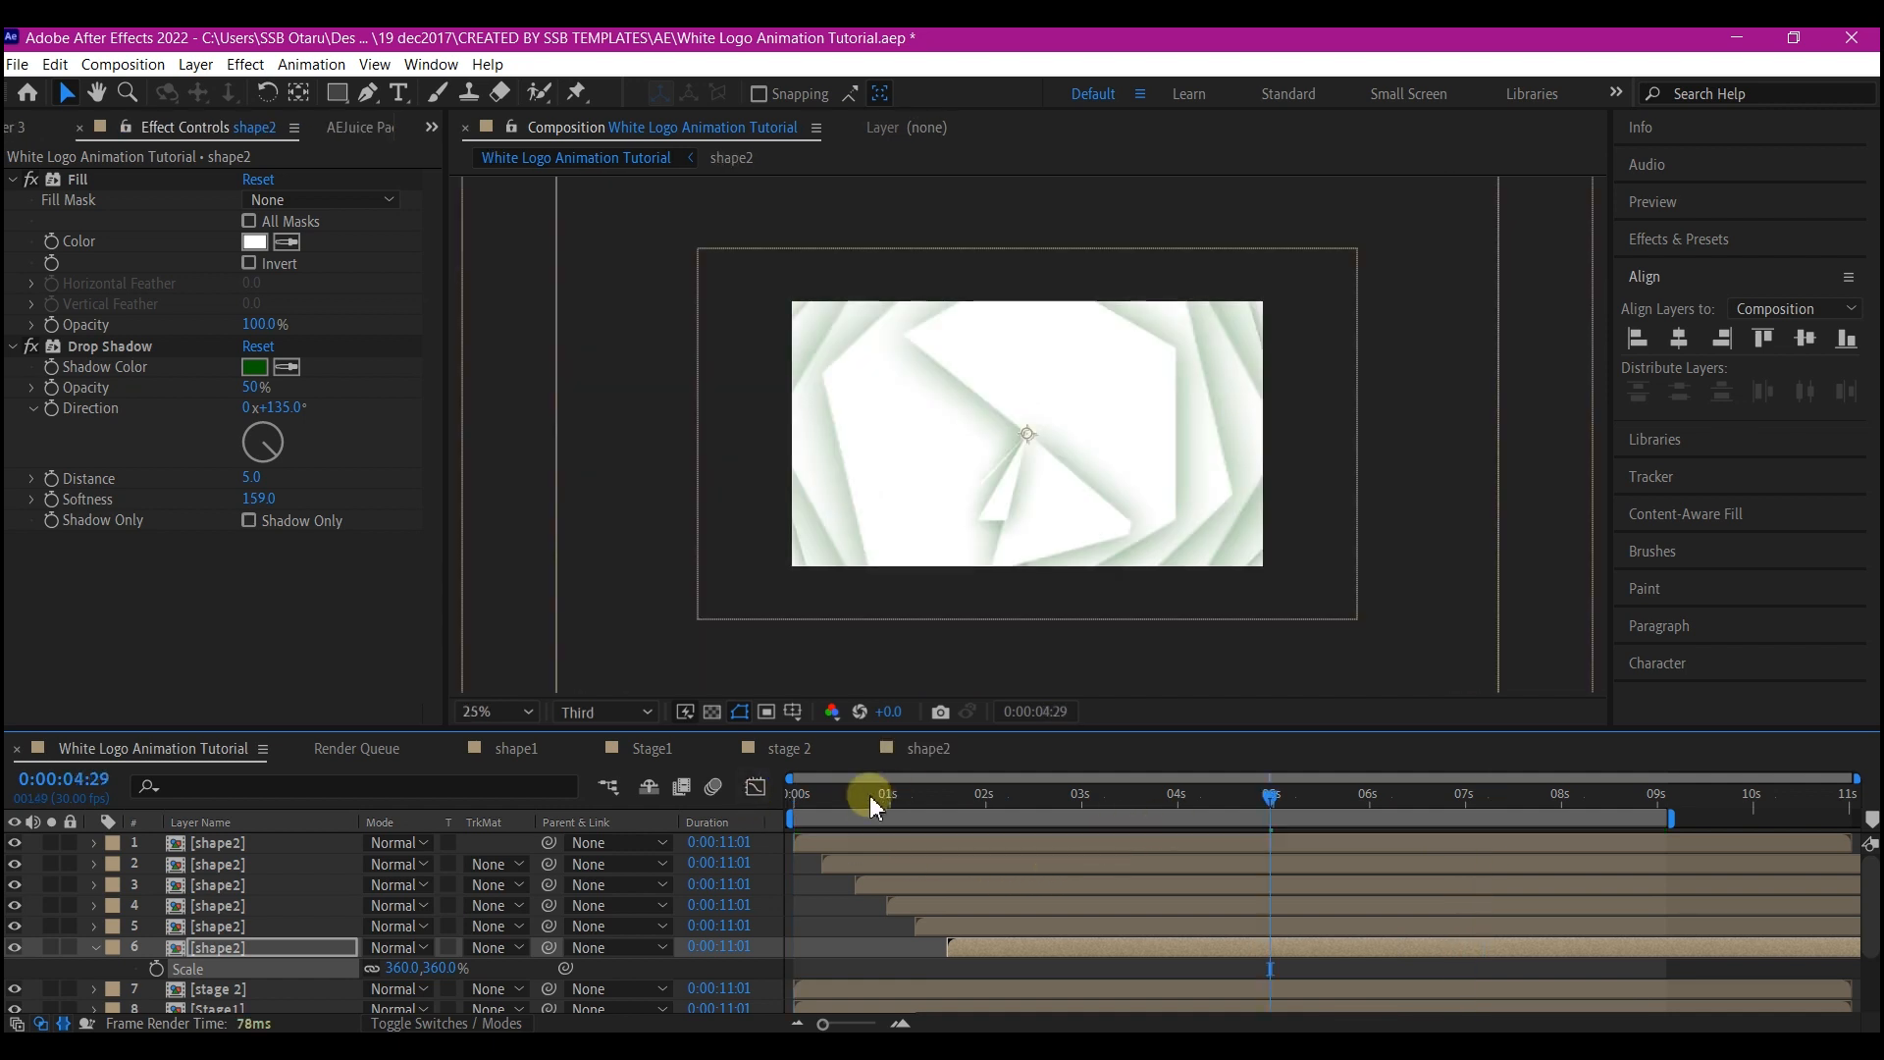
{"action": "left_click_drag", "start_coordinate": [864, 800], "coordinate": [1226, 834]}
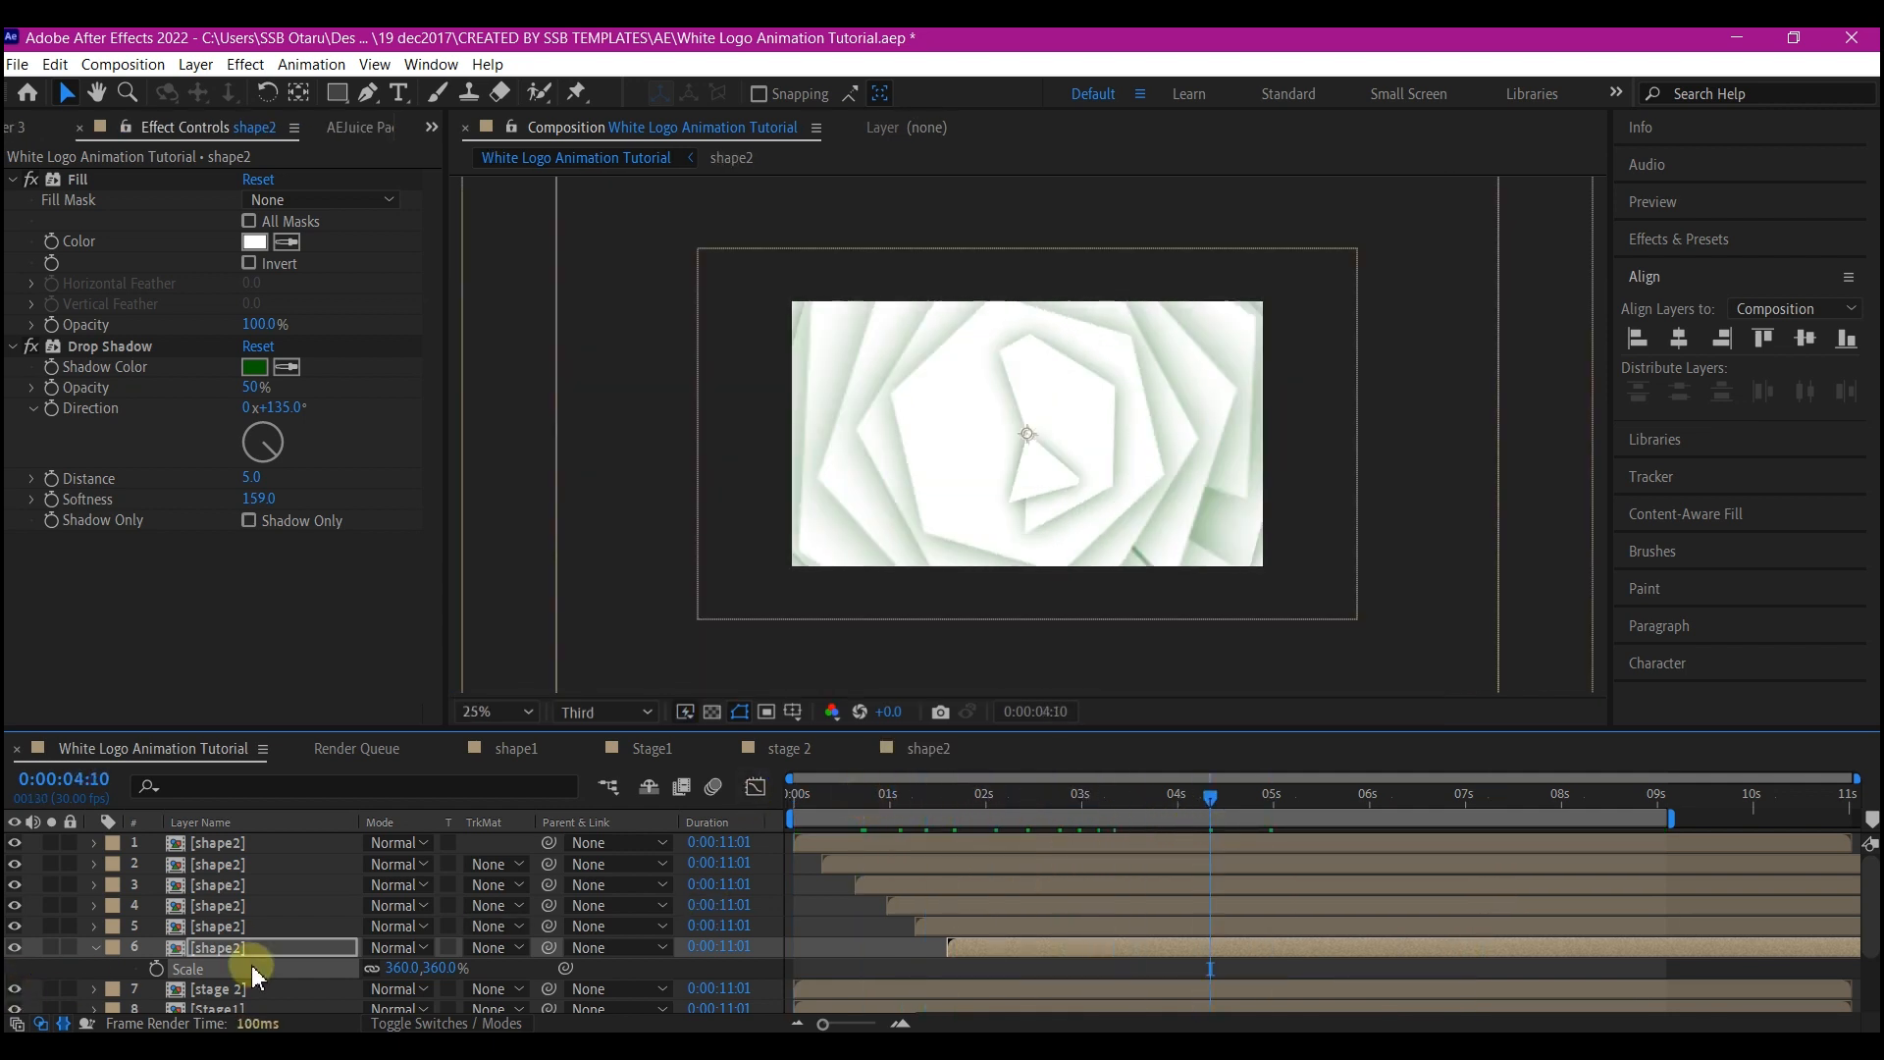
Duplicate the unscaled Stage1 layer, move the copy to the top of the layer stack, and offset it to start at about 4.4 seconds.
{"action": "scroll", "coordinate": [253, 968], "scroll_direction": "down", "scroll_amount": 2}
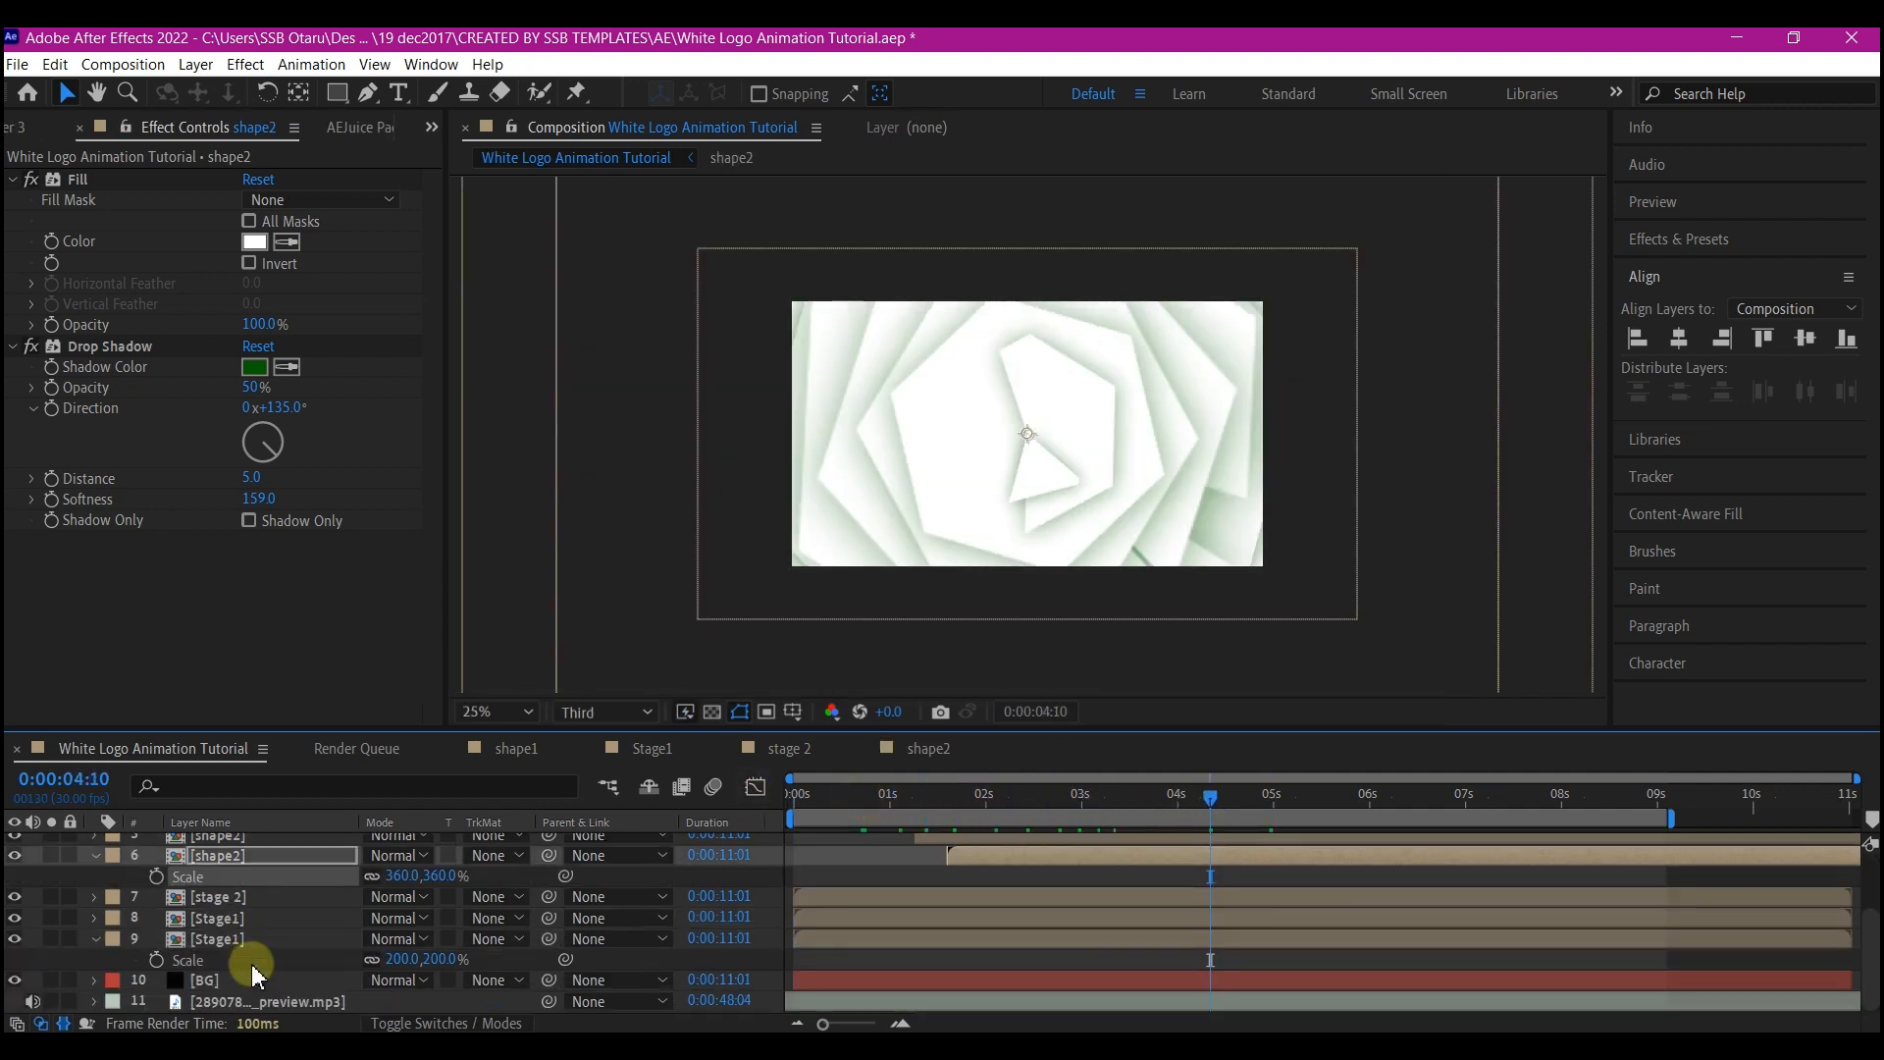
{"action": "left_click", "coordinate": [218, 920]}
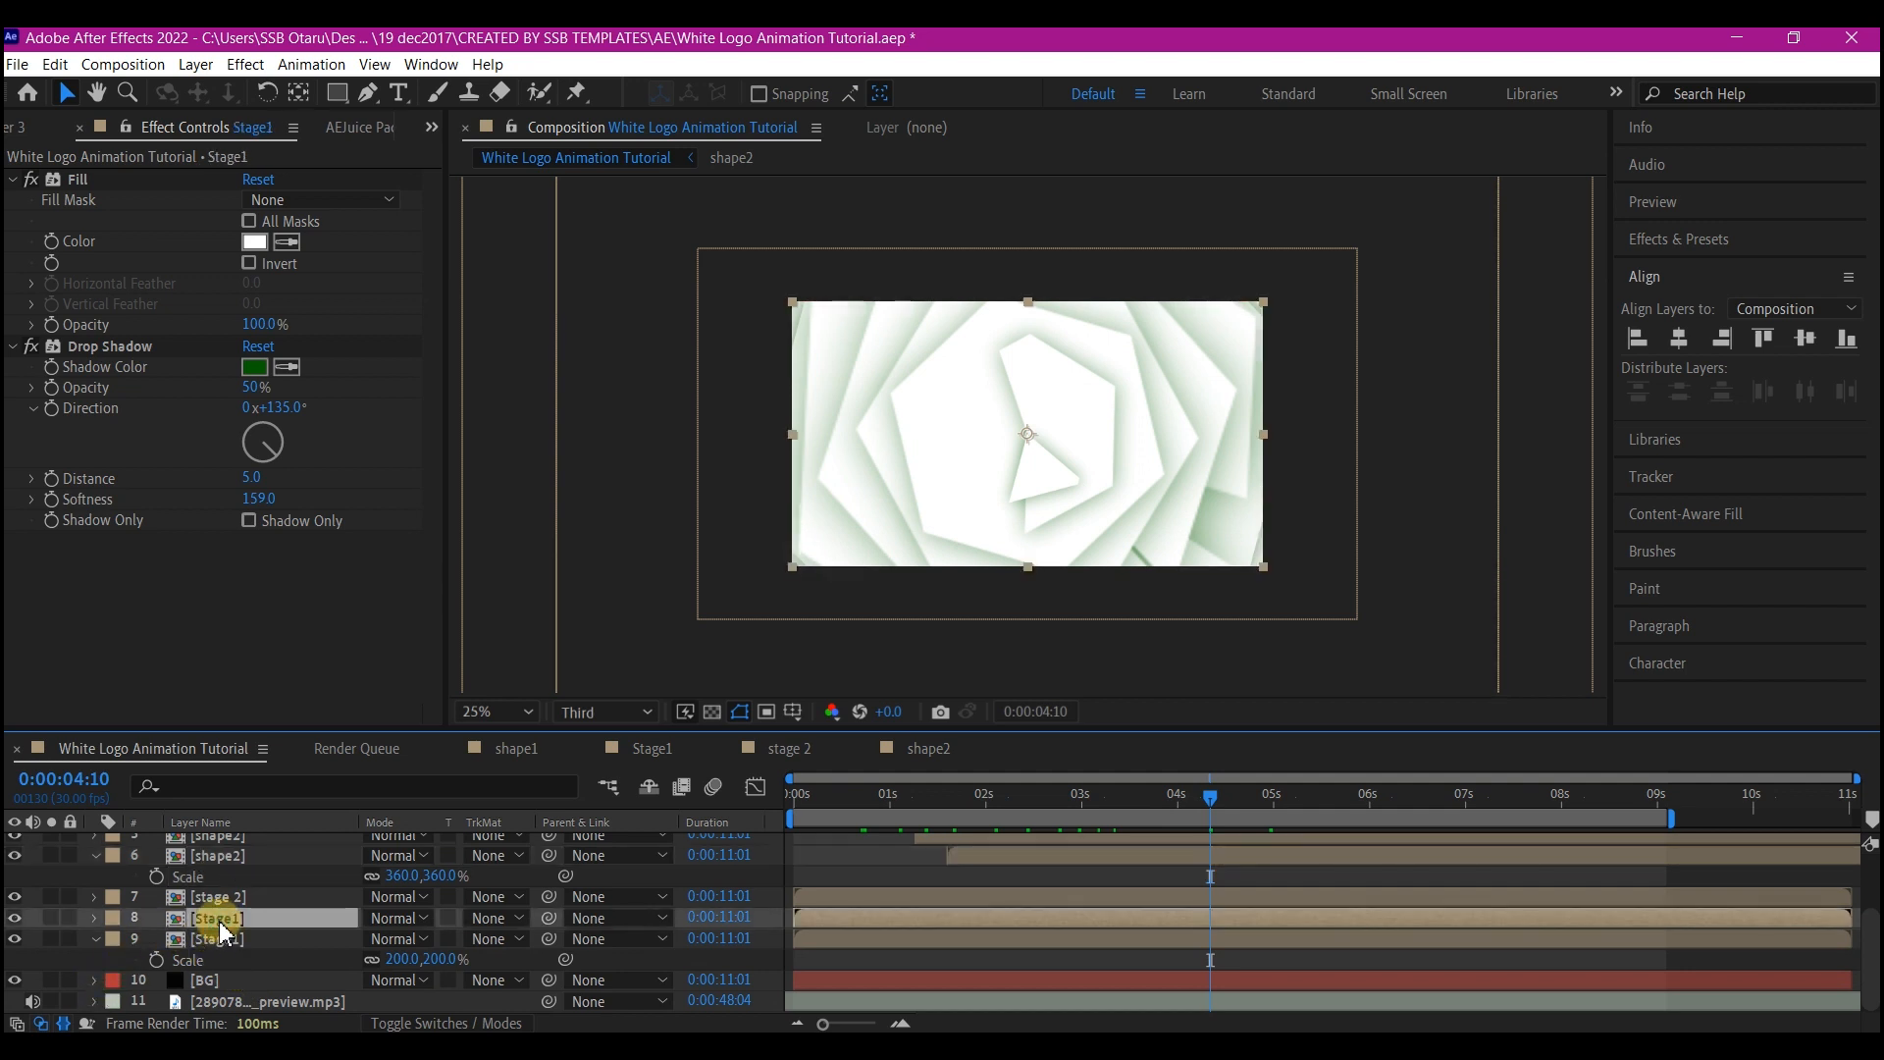
{"action": "key", "text": "ctrl+d"}
{"action": "left_click_drag", "start_coordinate": [228, 935], "coordinate": [271, 832]}
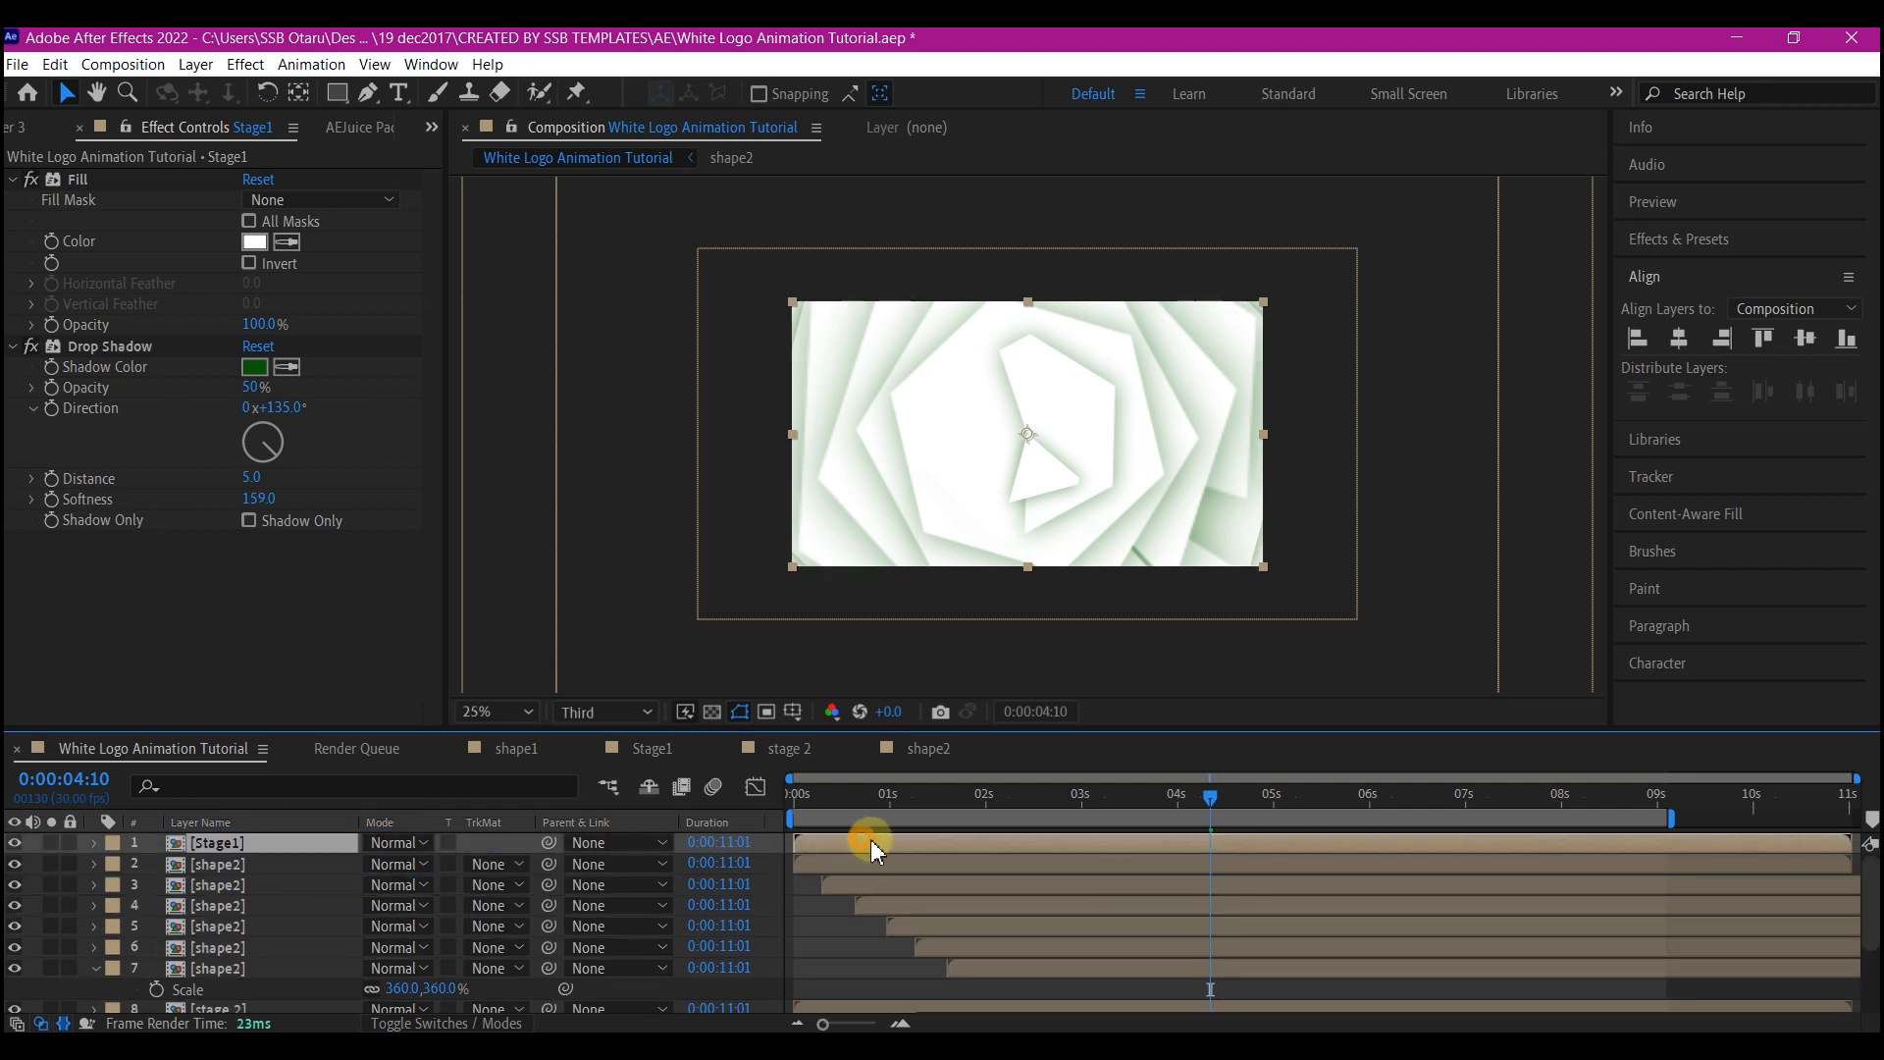
{"action": "left_click_drag", "start_coordinate": [869, 838], "coordinate": [1287, 839]}
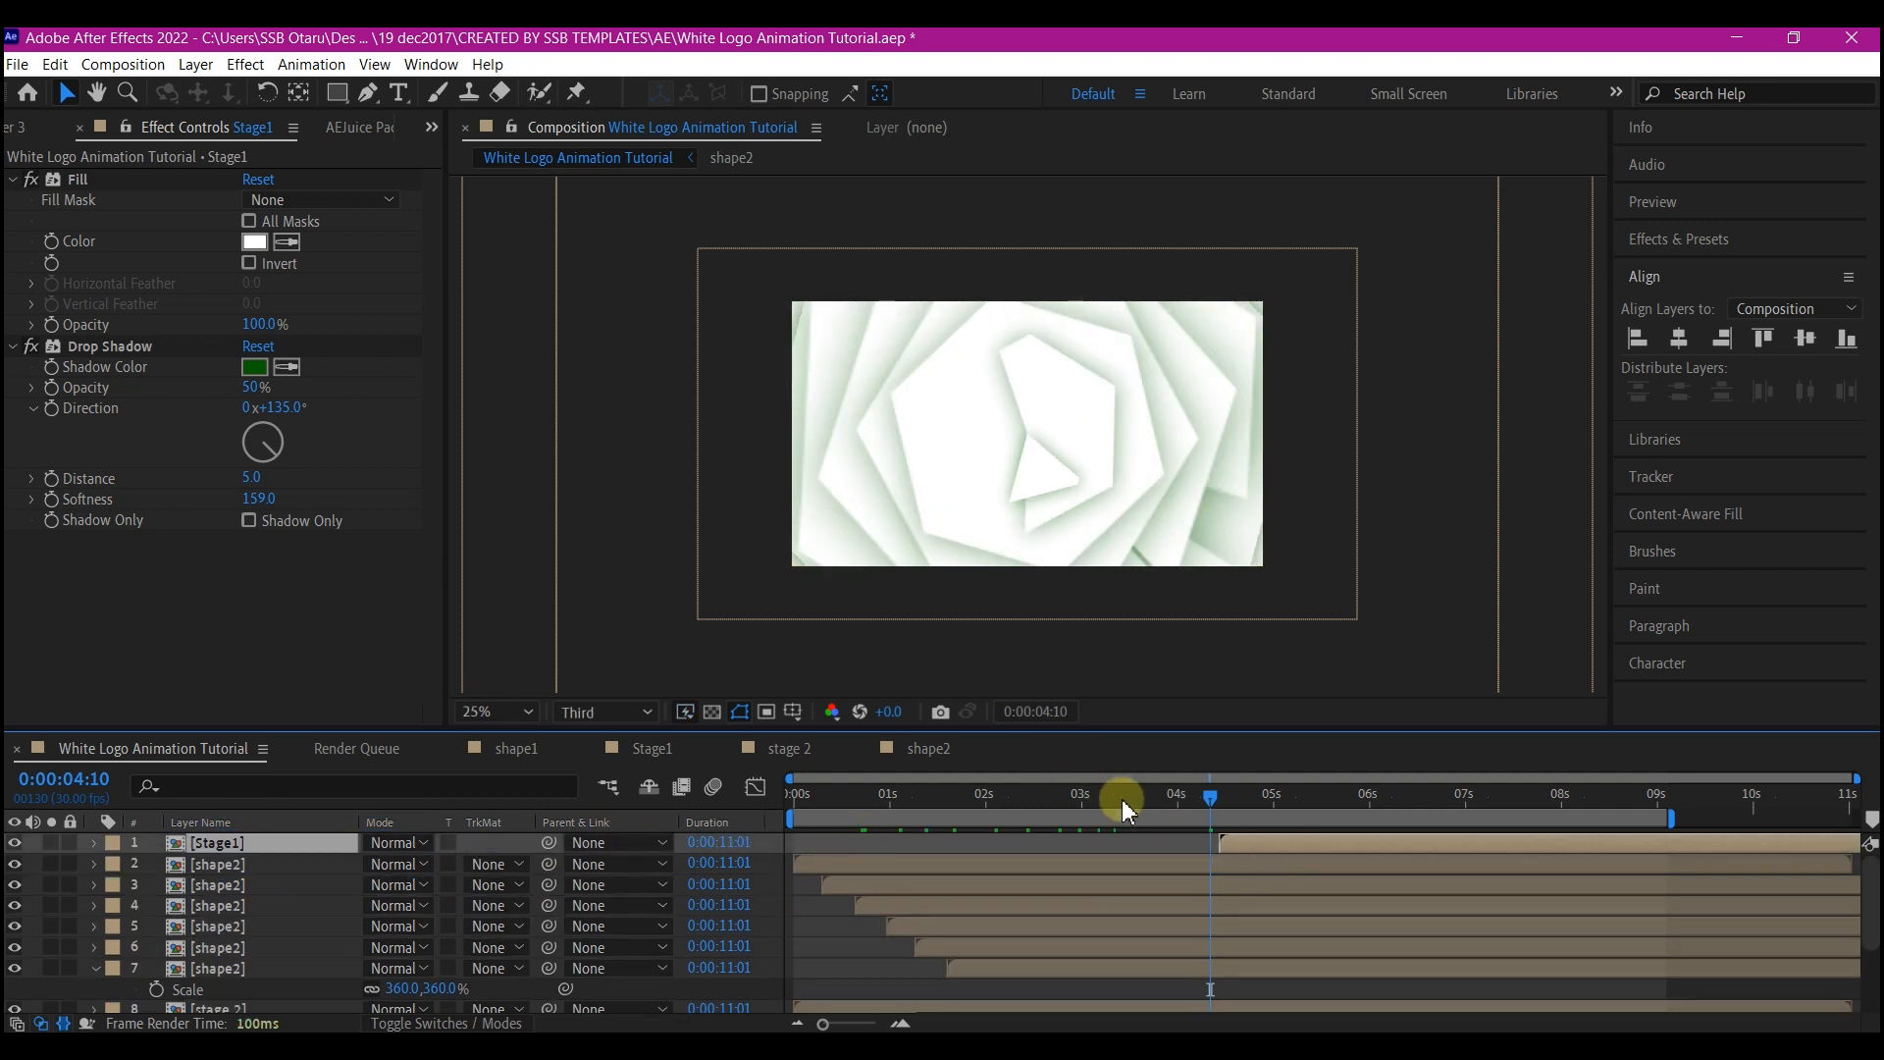
Fit the composition to the viewer and shift the top Stage1 copy to start at about 5.7 seconds.
{"action": "left_click_drag", "start_coordinate": [1126, 806], "coordinate": [1200, 799]}
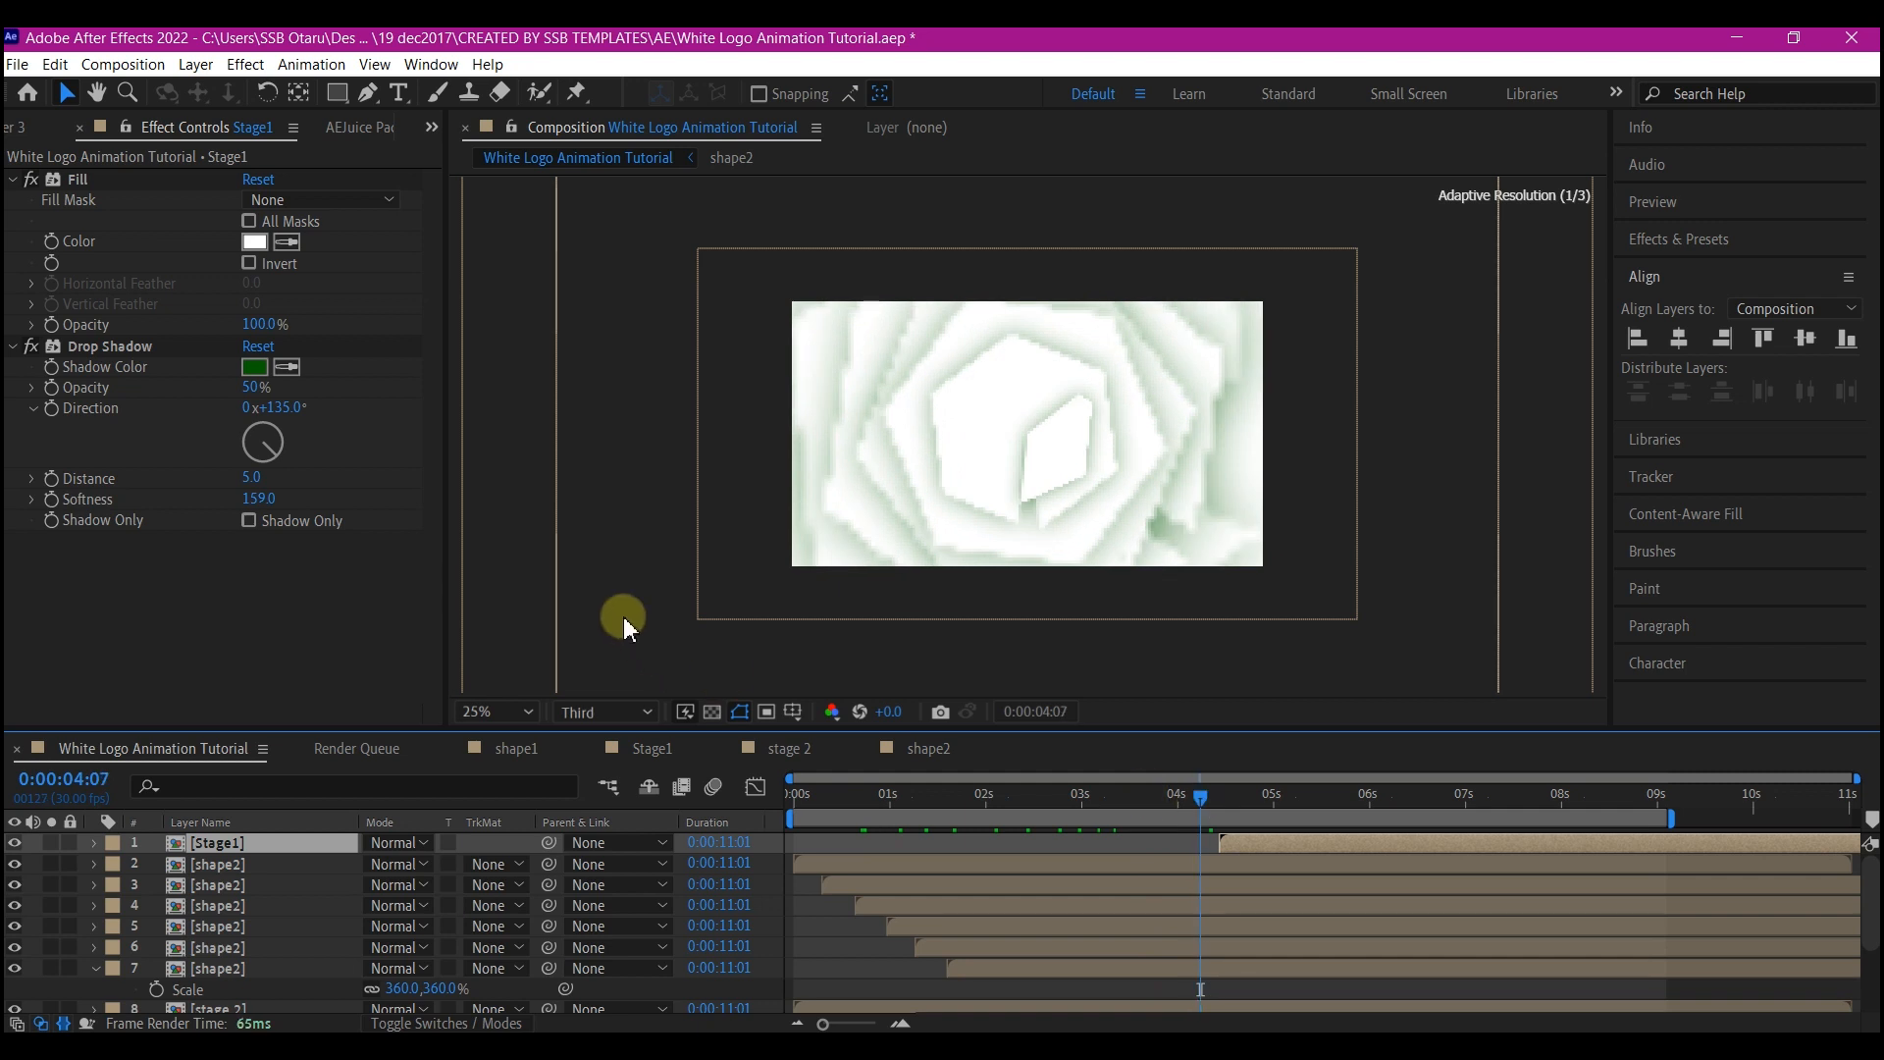
{"action": "left_click", "coordinate": [481, 713]}
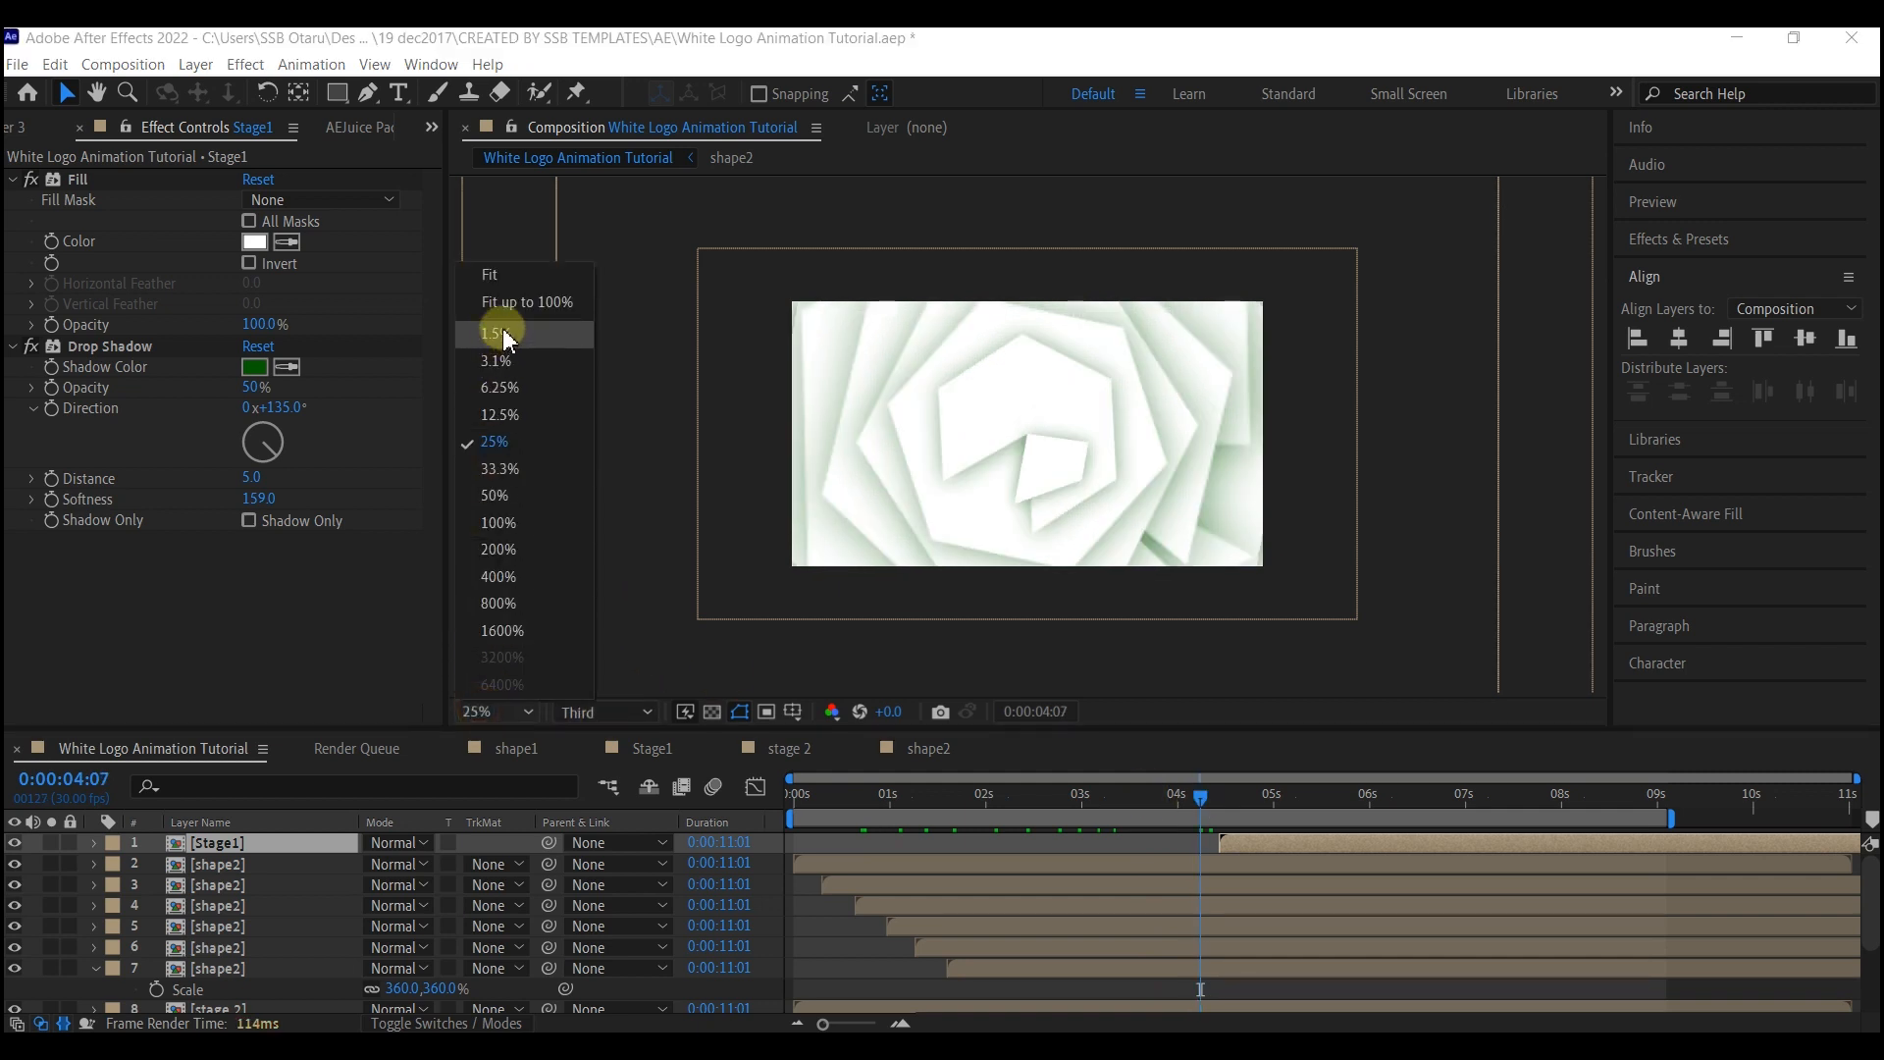
{"action": "left_click", "coordinate": [517, 290]}
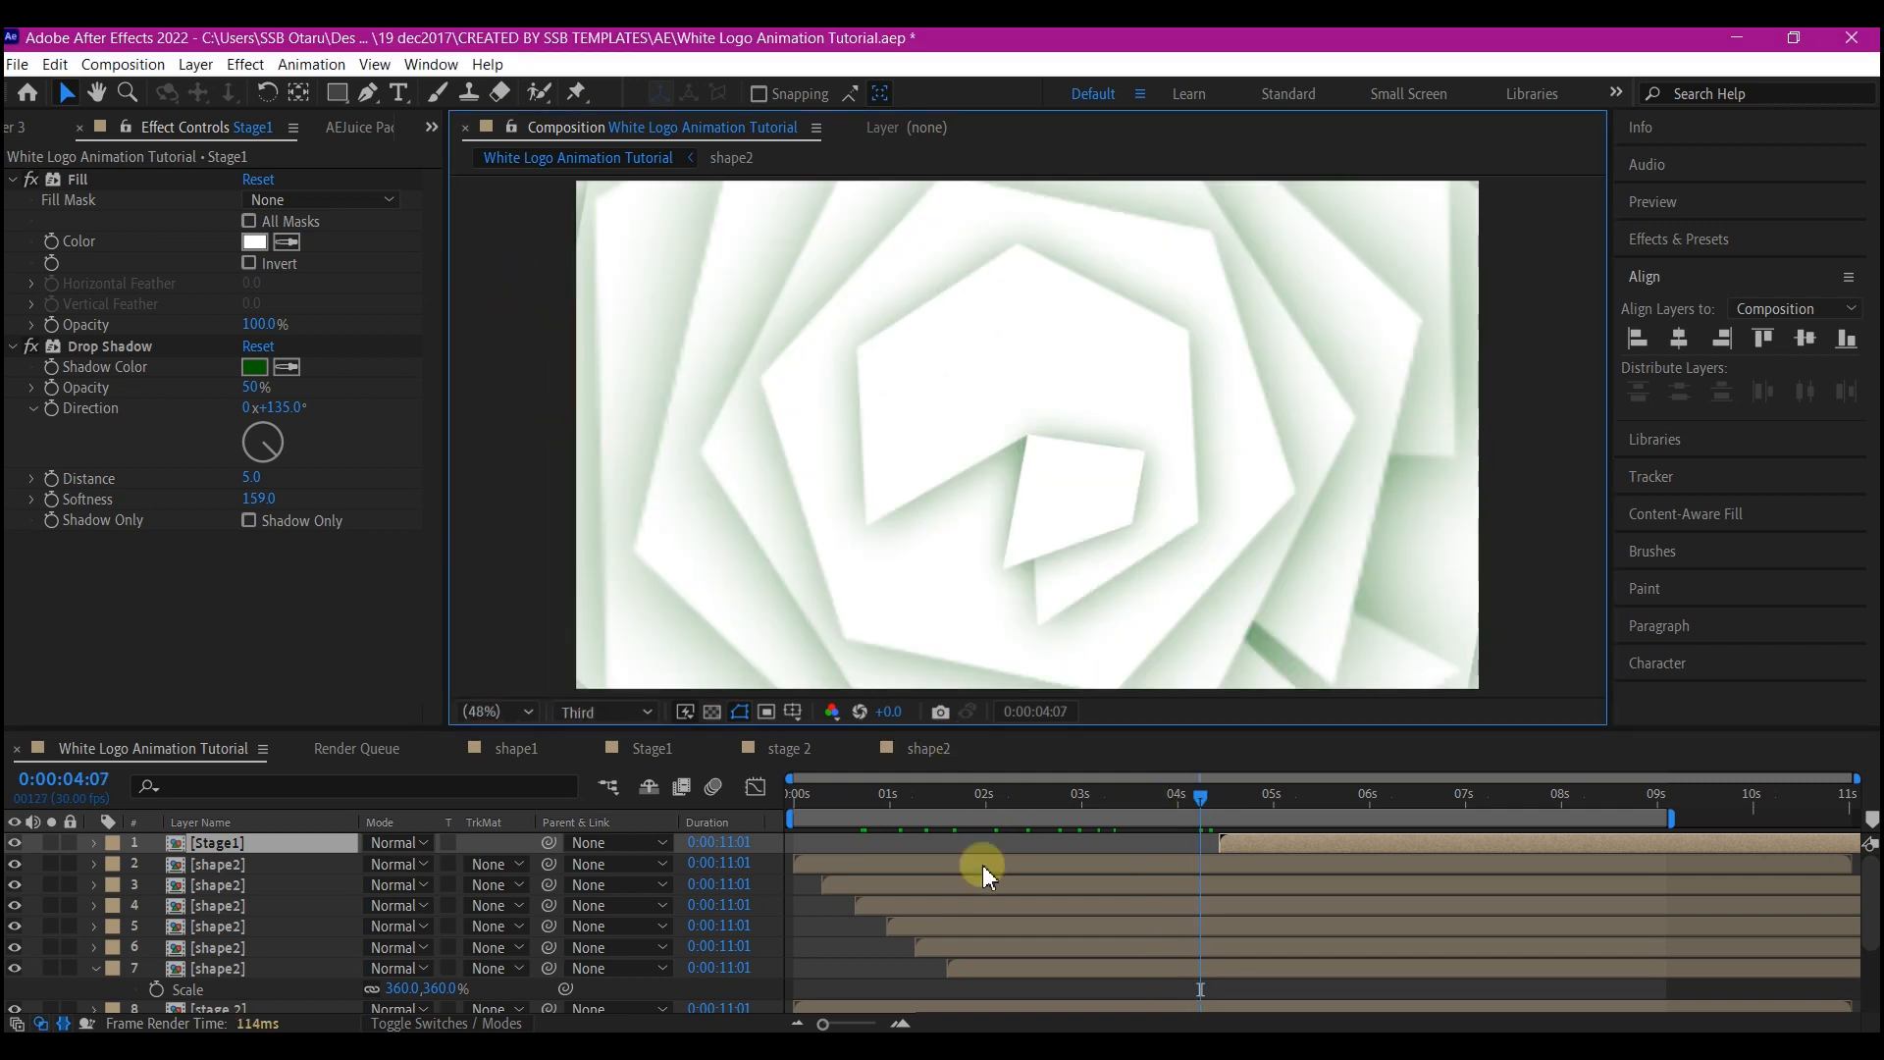
{"action": "left_click_drag", "start_coordinate": [1205, 807], "coordinate": [1472, 868]}
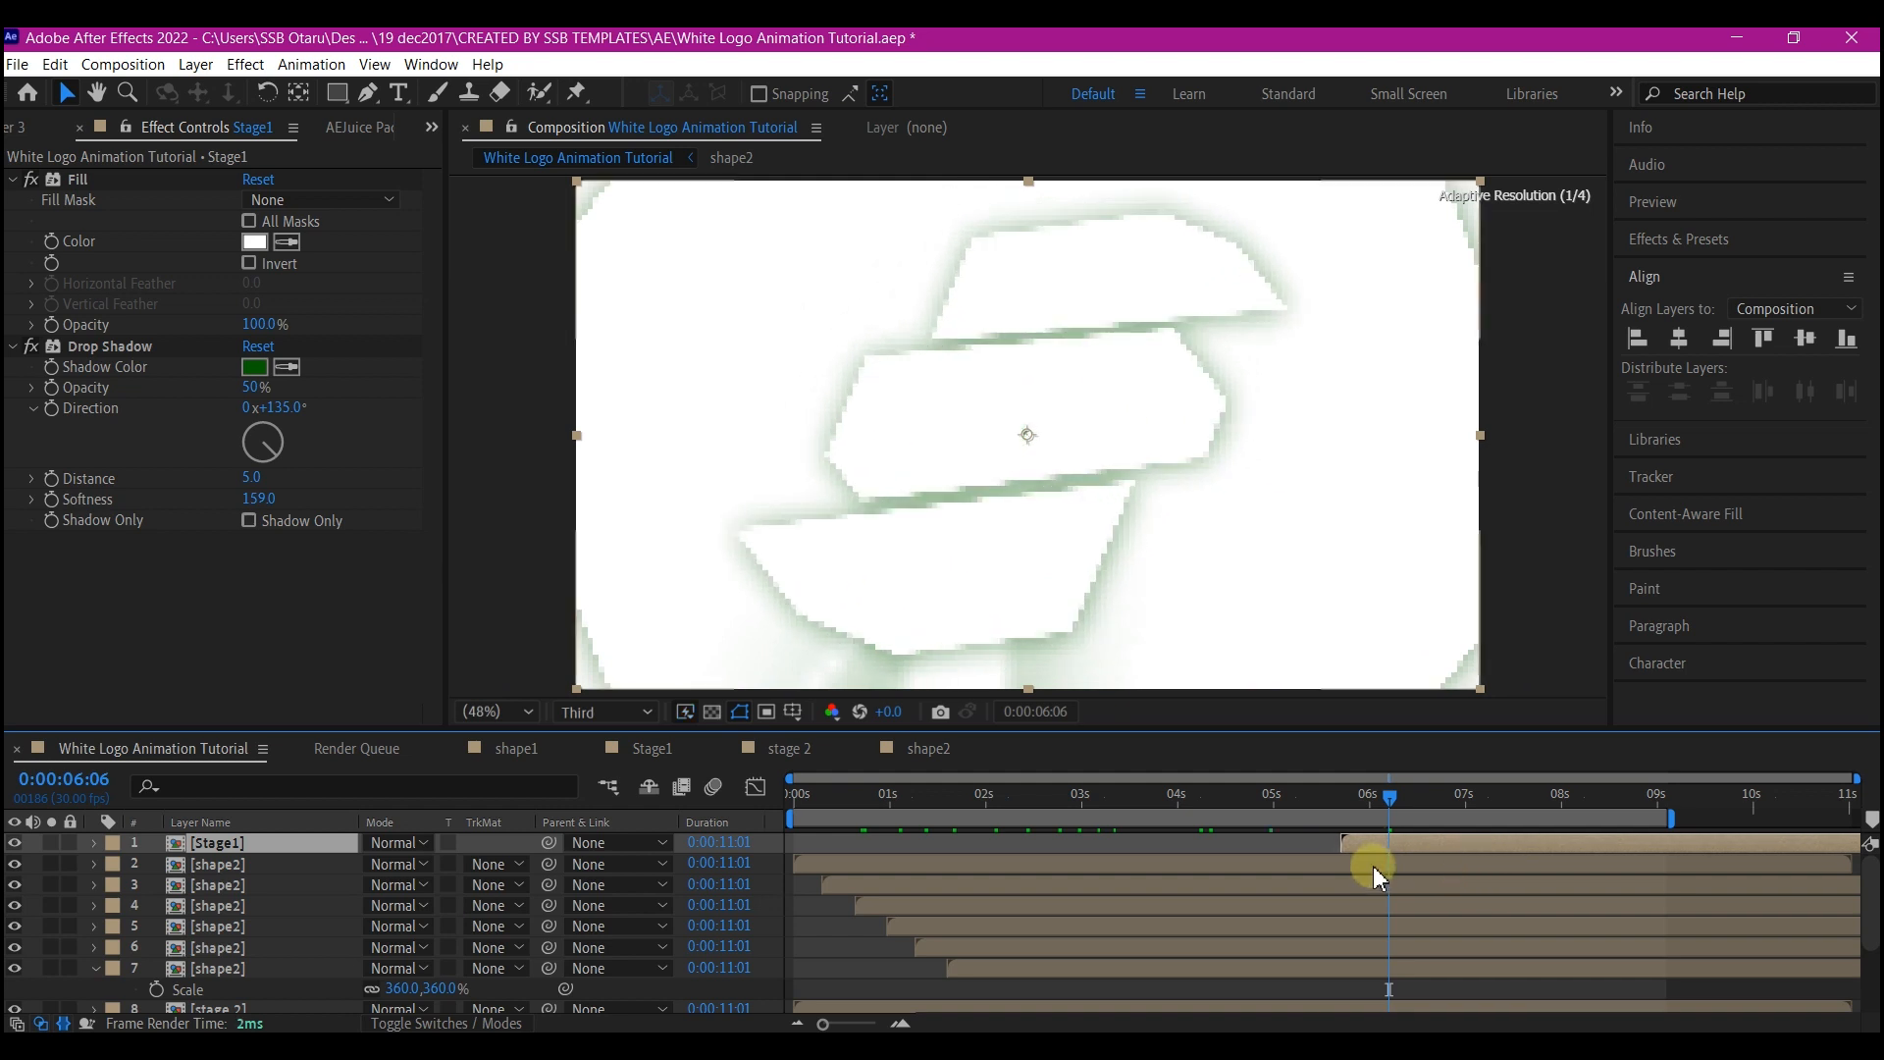
Set the preview resolution to Half and preview the animation with the added Stage1 copy.
{"action": "left_click", "coordinate": [579, 712]}
{"action": "left_click", "coordinate": [592, 797]}
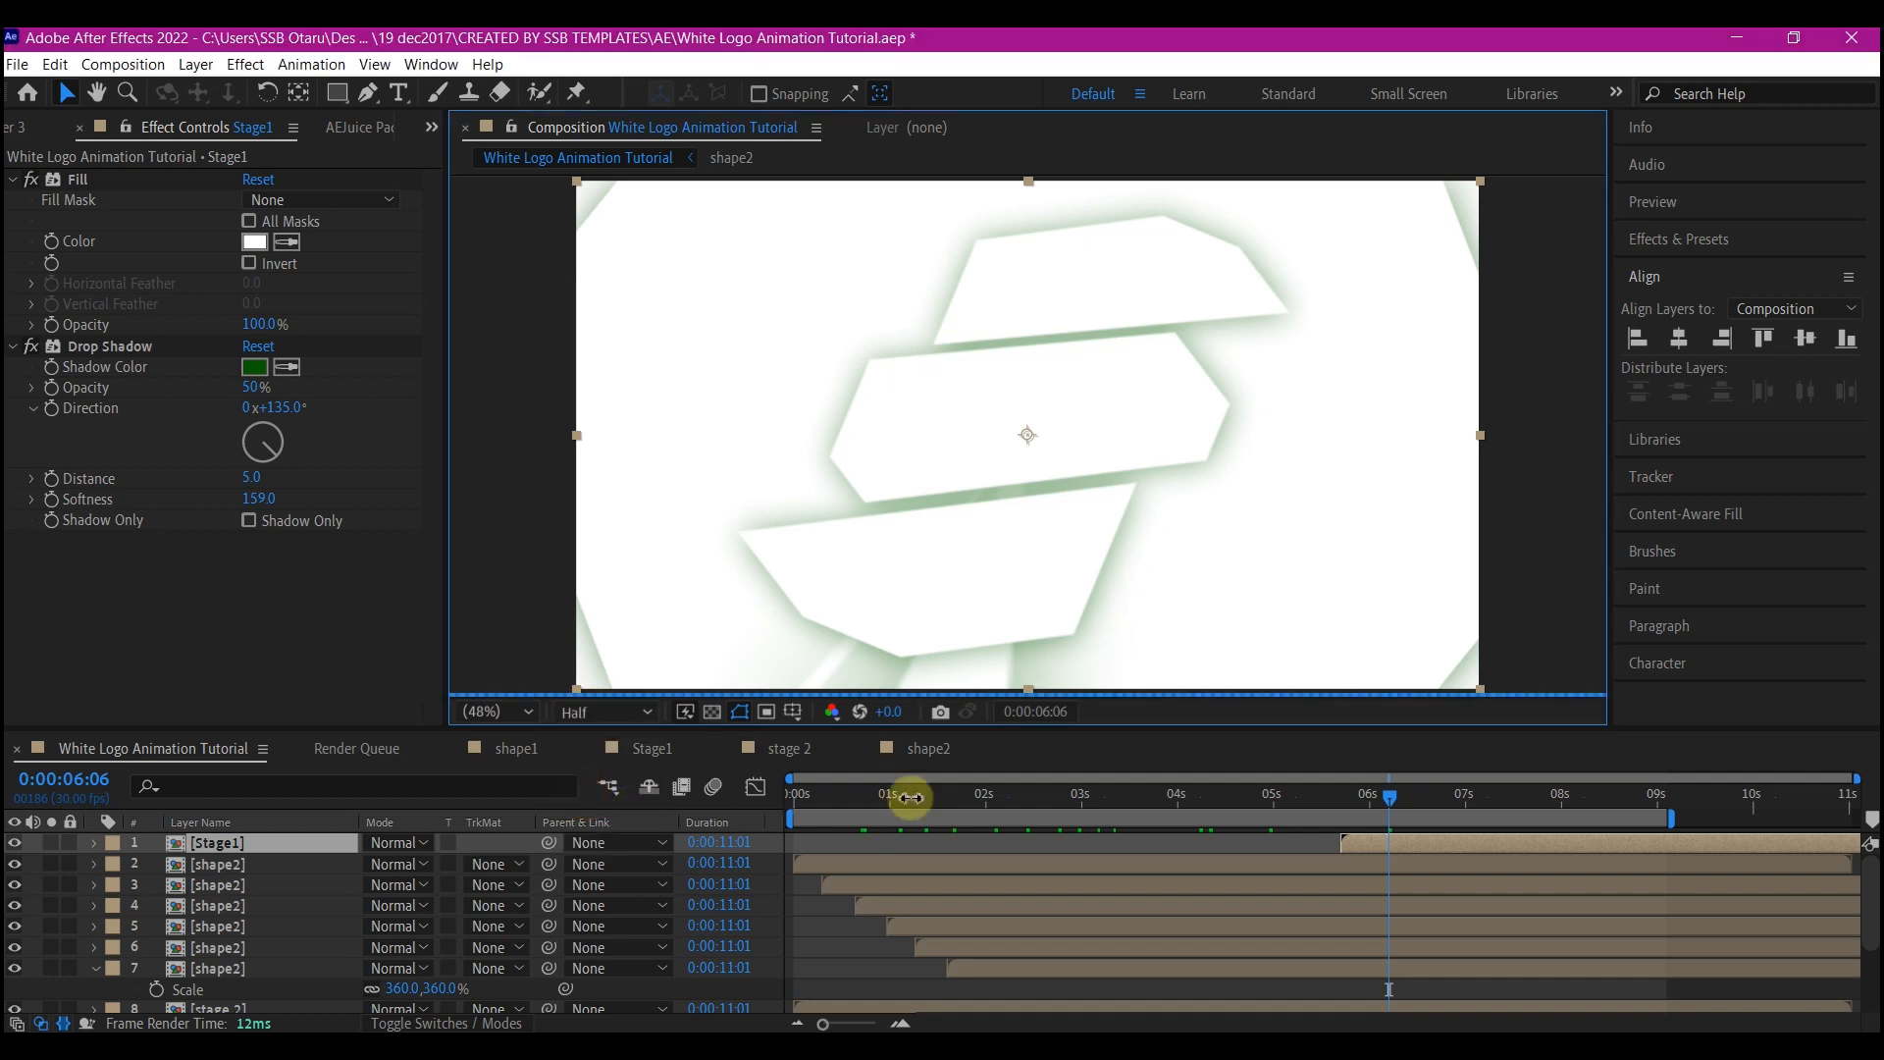
{"action": "key", "text": "space"}
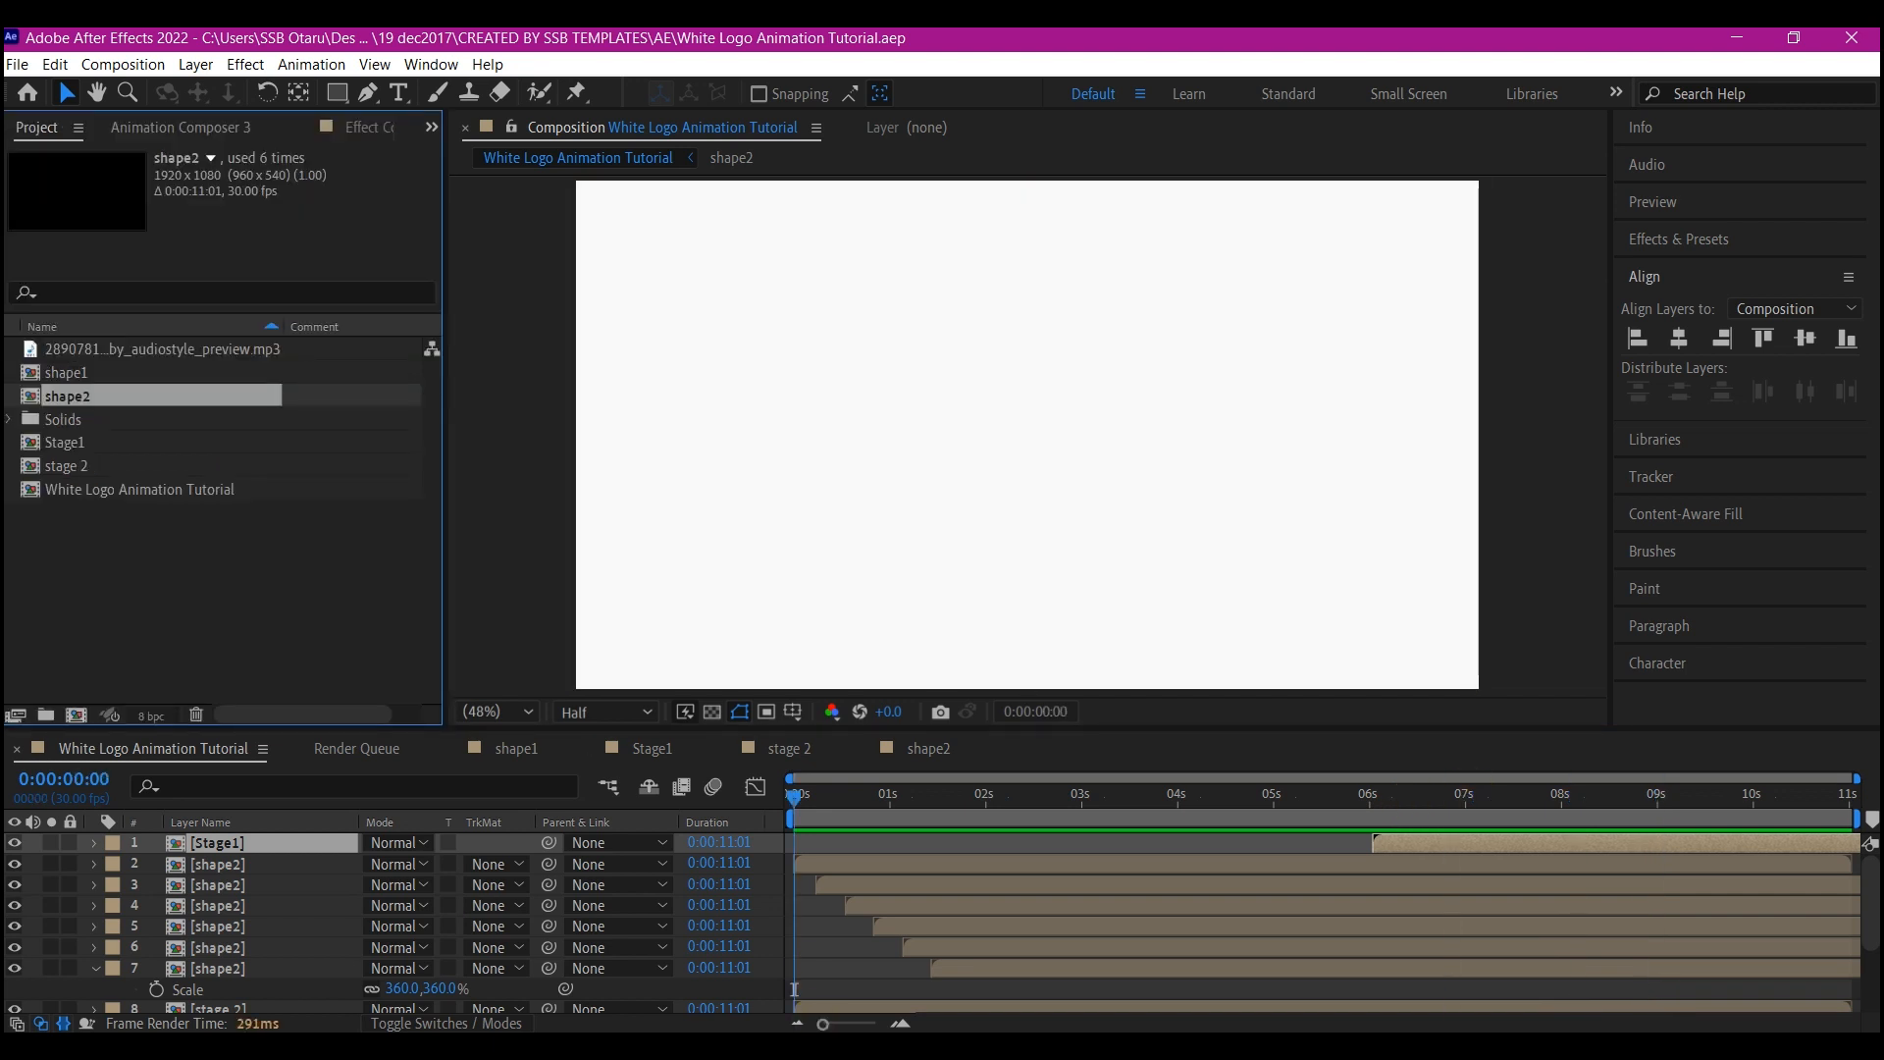
Import Angle logo.ai from the INFINITE folder as a Composition with Document Size footage dimensions.
{"action": "mouse_move", "coordinate": [564, 1045]}
{"action": "left_click", "coordinate": [577, 1010]}
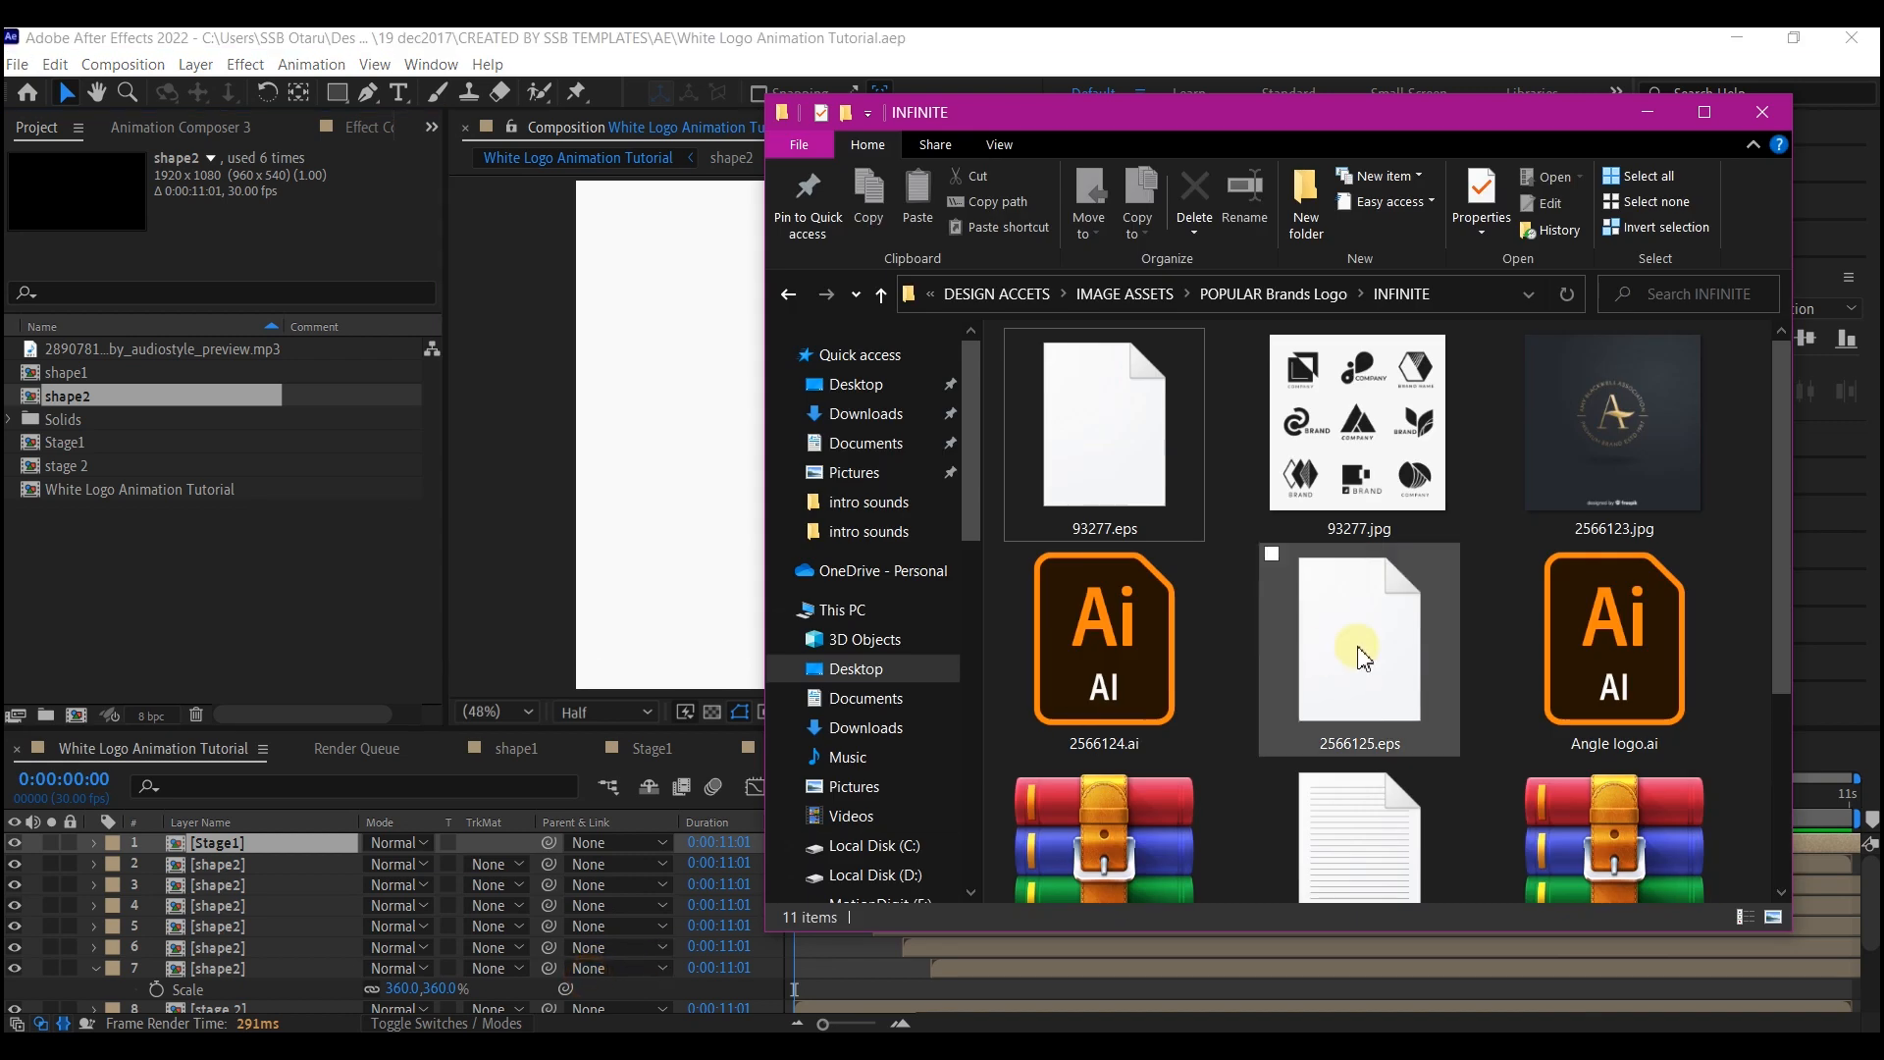
{"action": "left_click_drag", "start_coordinate": [1530, 598], "coordinate": [108, 616]}
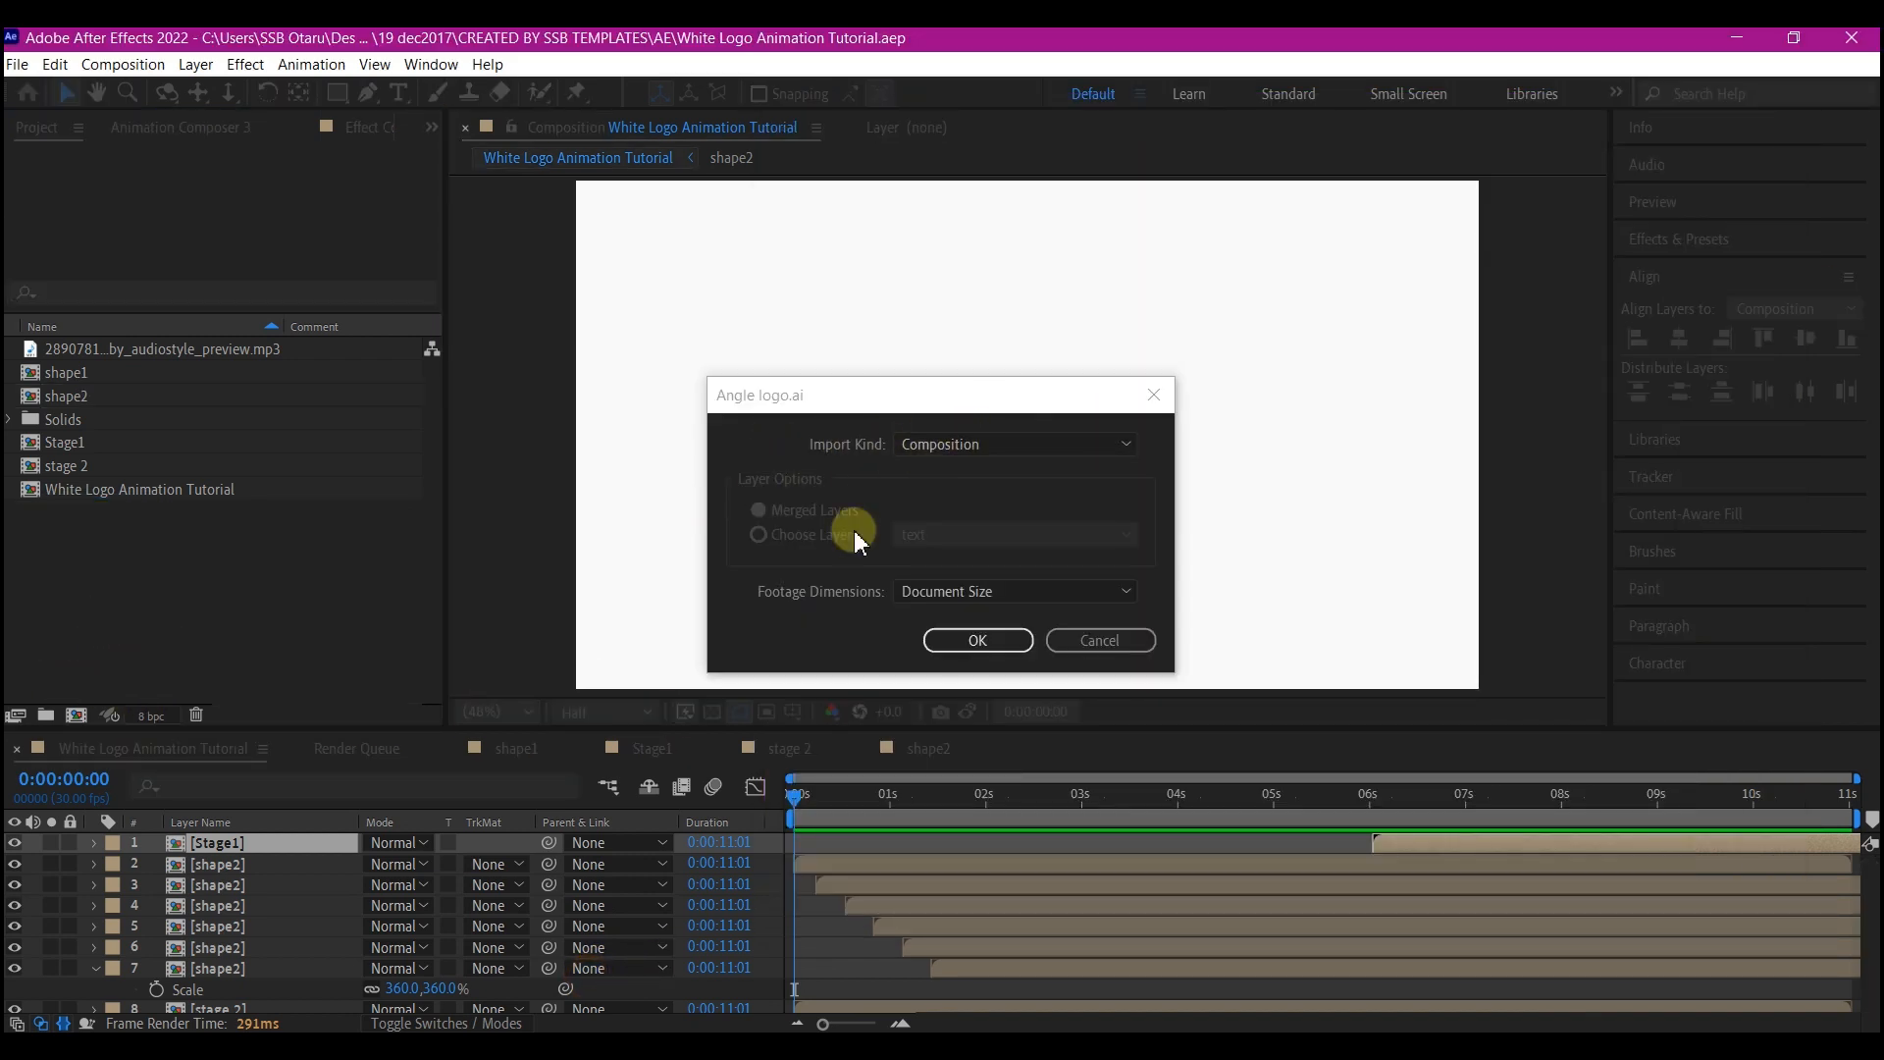
{"action": "left_click", "coordinate": [982, 639]}
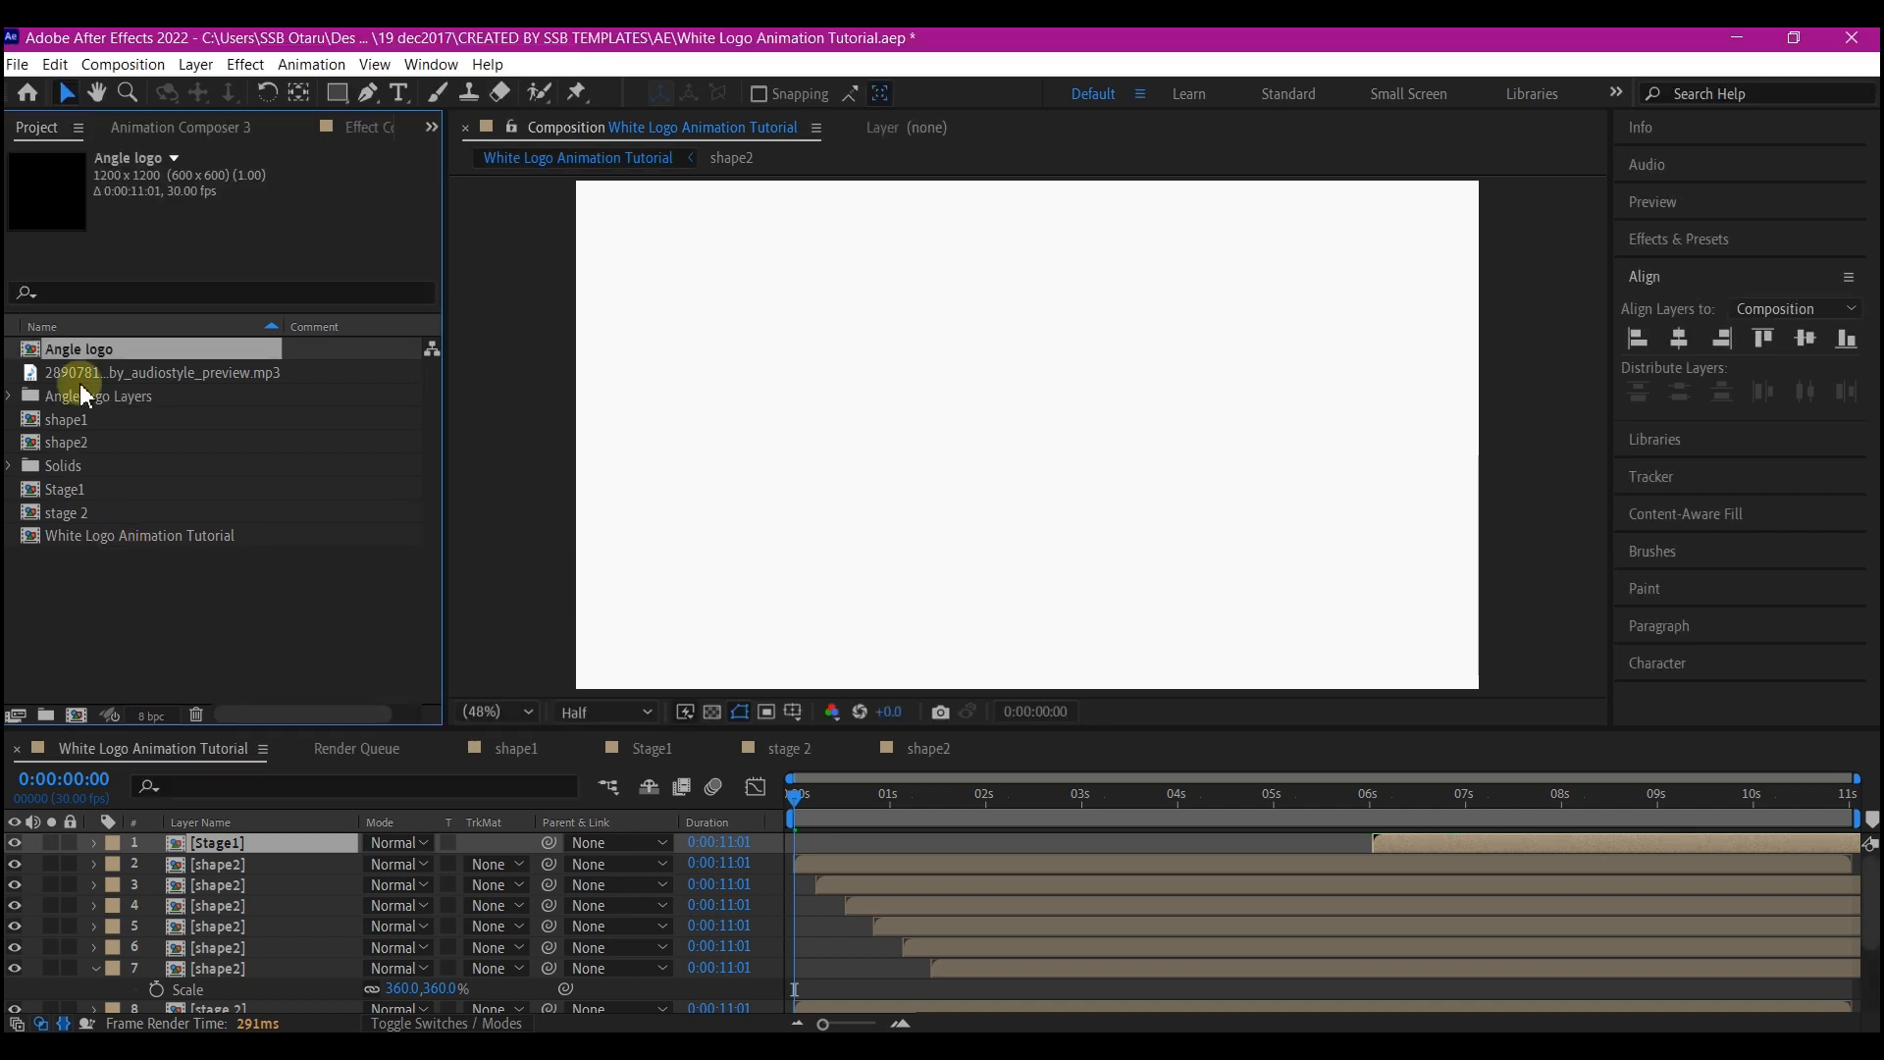
Add logo icon/Angle logo.ai as the top layer of White Logo Animation Tutorial and set its Scale to 54%.
{"action": "left_click", "coordinate": [10, 397]}
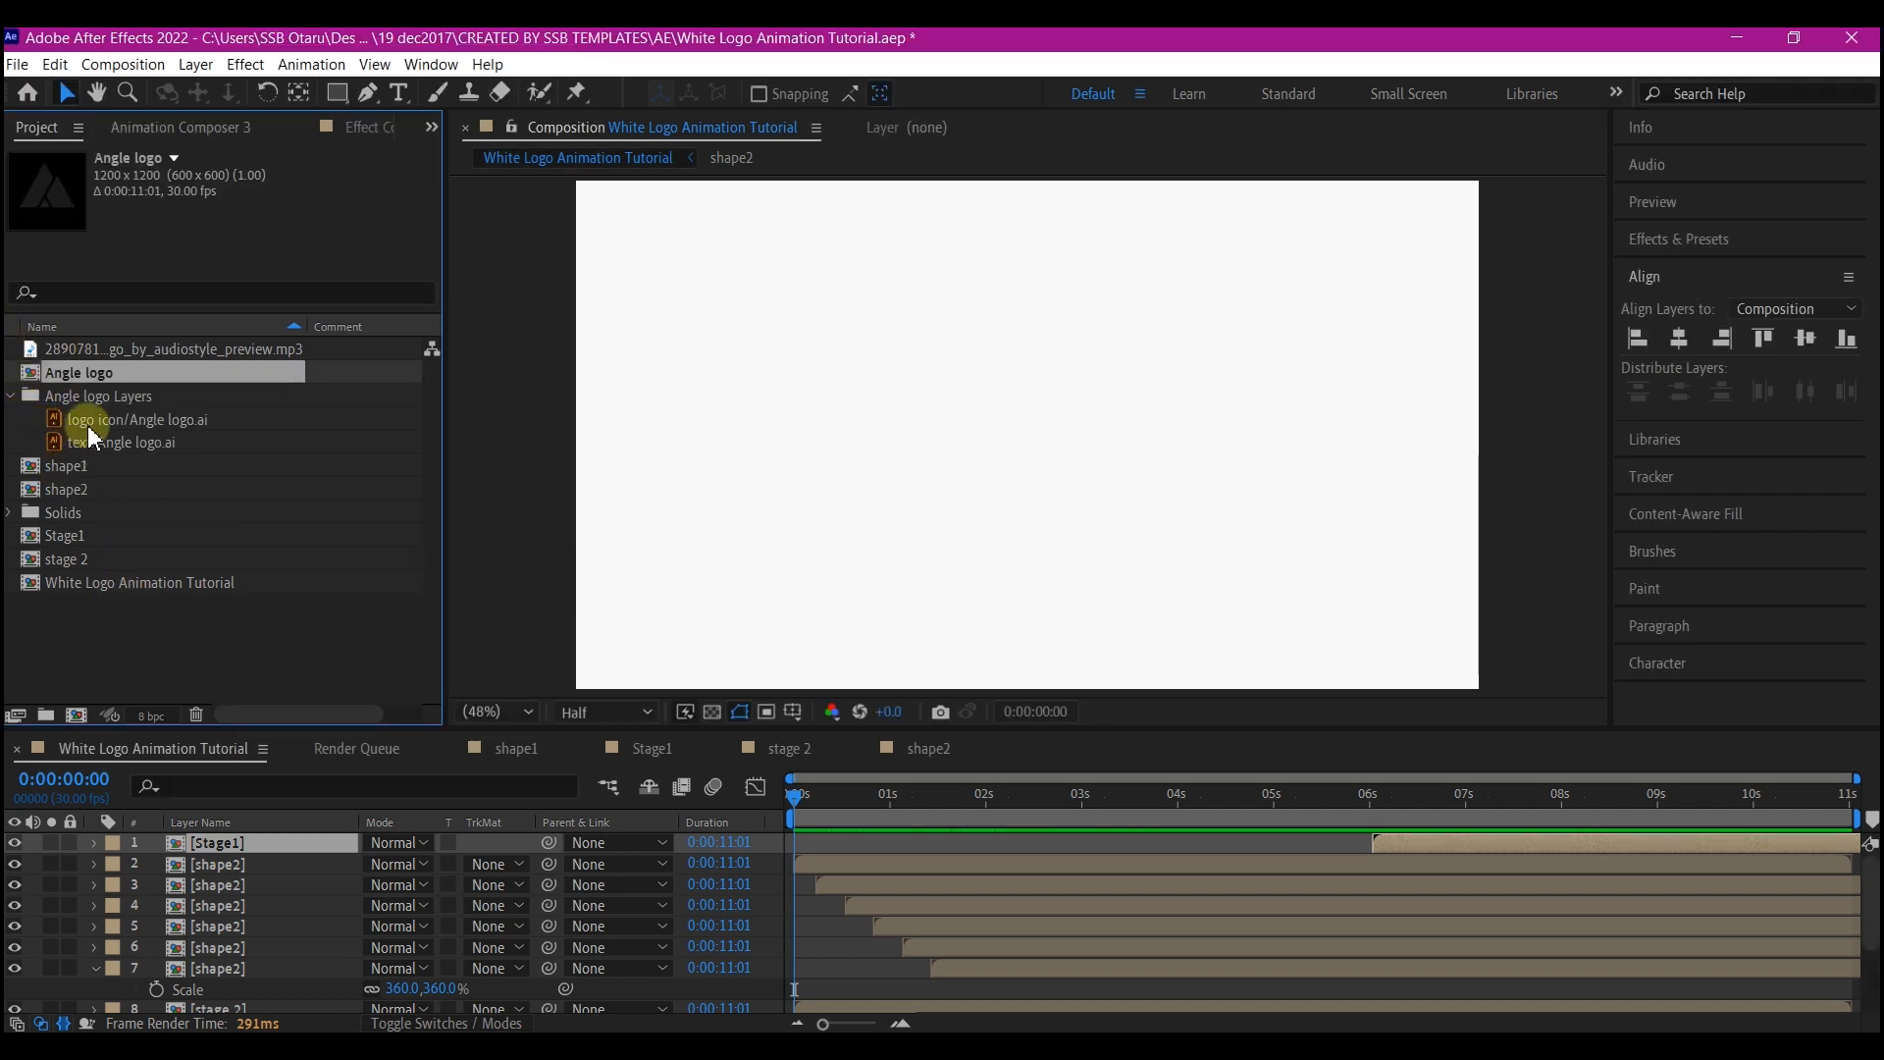
{"action": "left_click", "coordinate": [124, 422]}
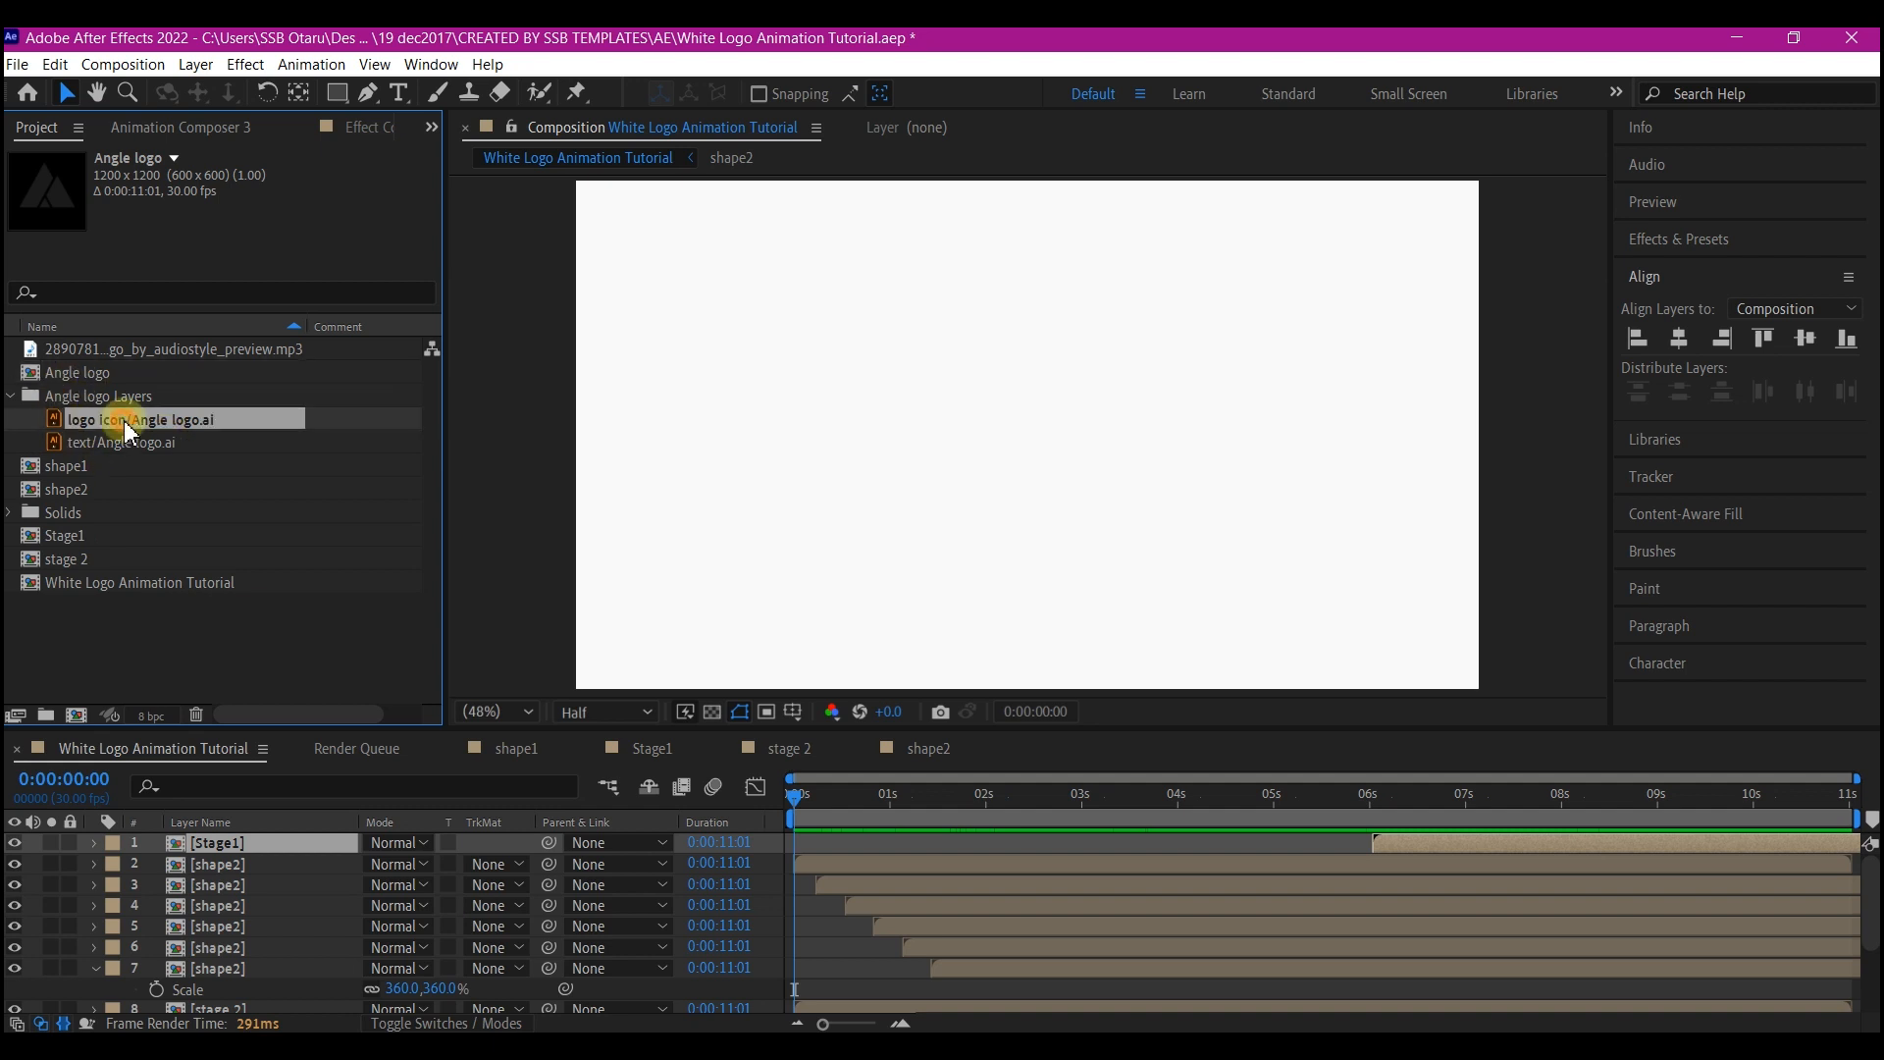
{"action": "left_click_drag", "start_coordinate": [129, 432], "coordinate": [704, 849]}
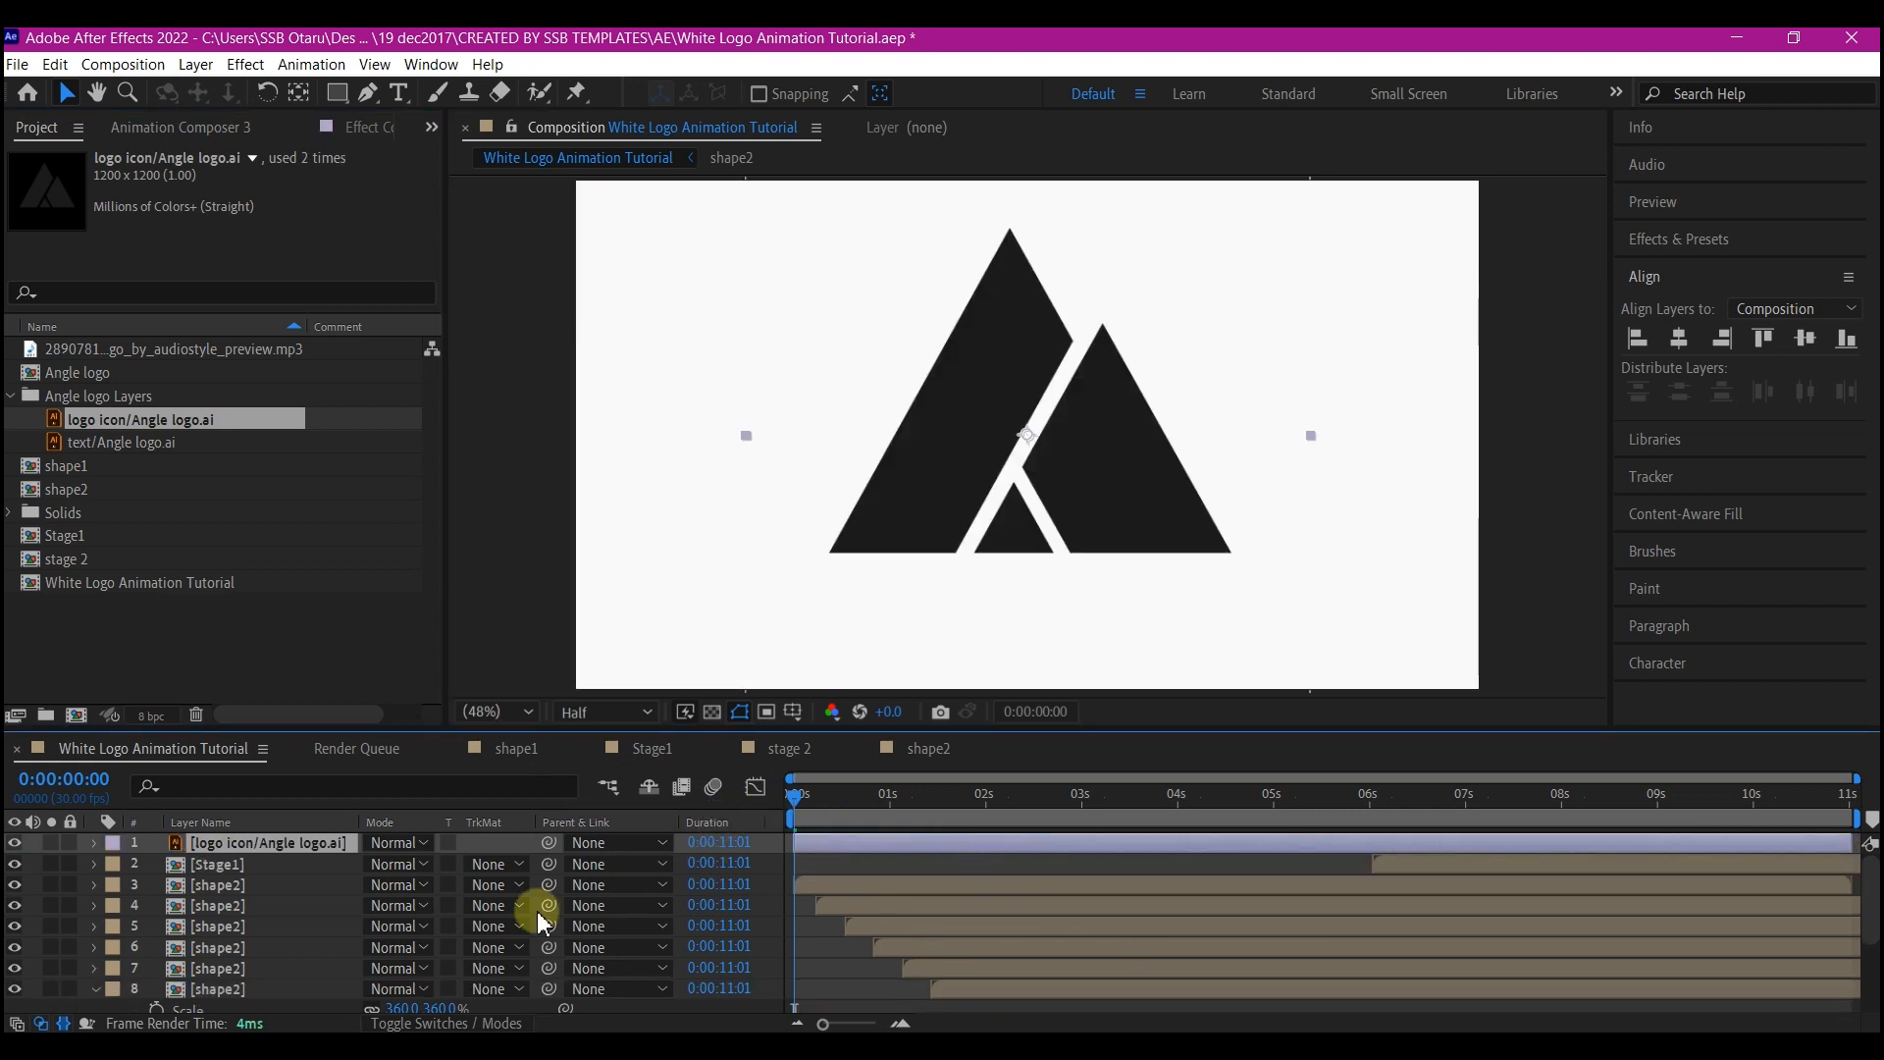
{"action": "key", "text": "s"}
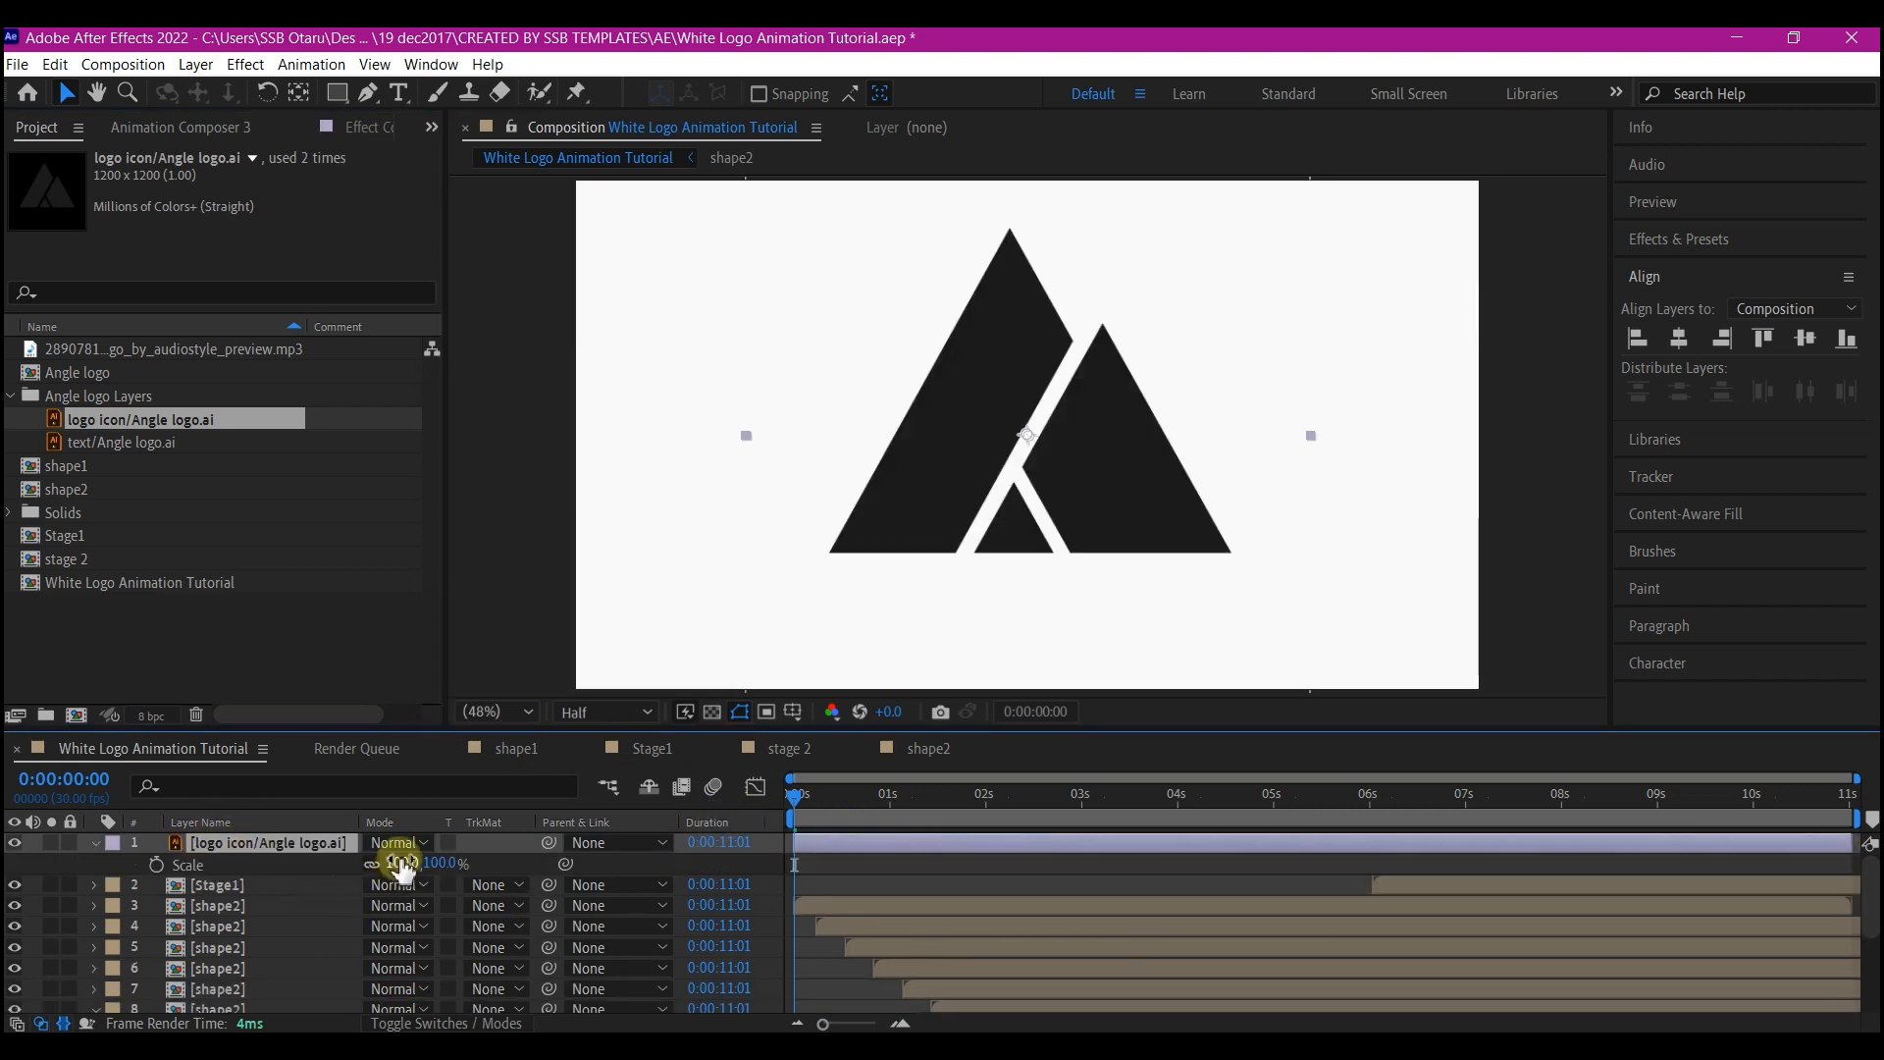
{"action": "left_click_drag", "start_coordinate": [393, 861], "coordinate": [355, 868]}
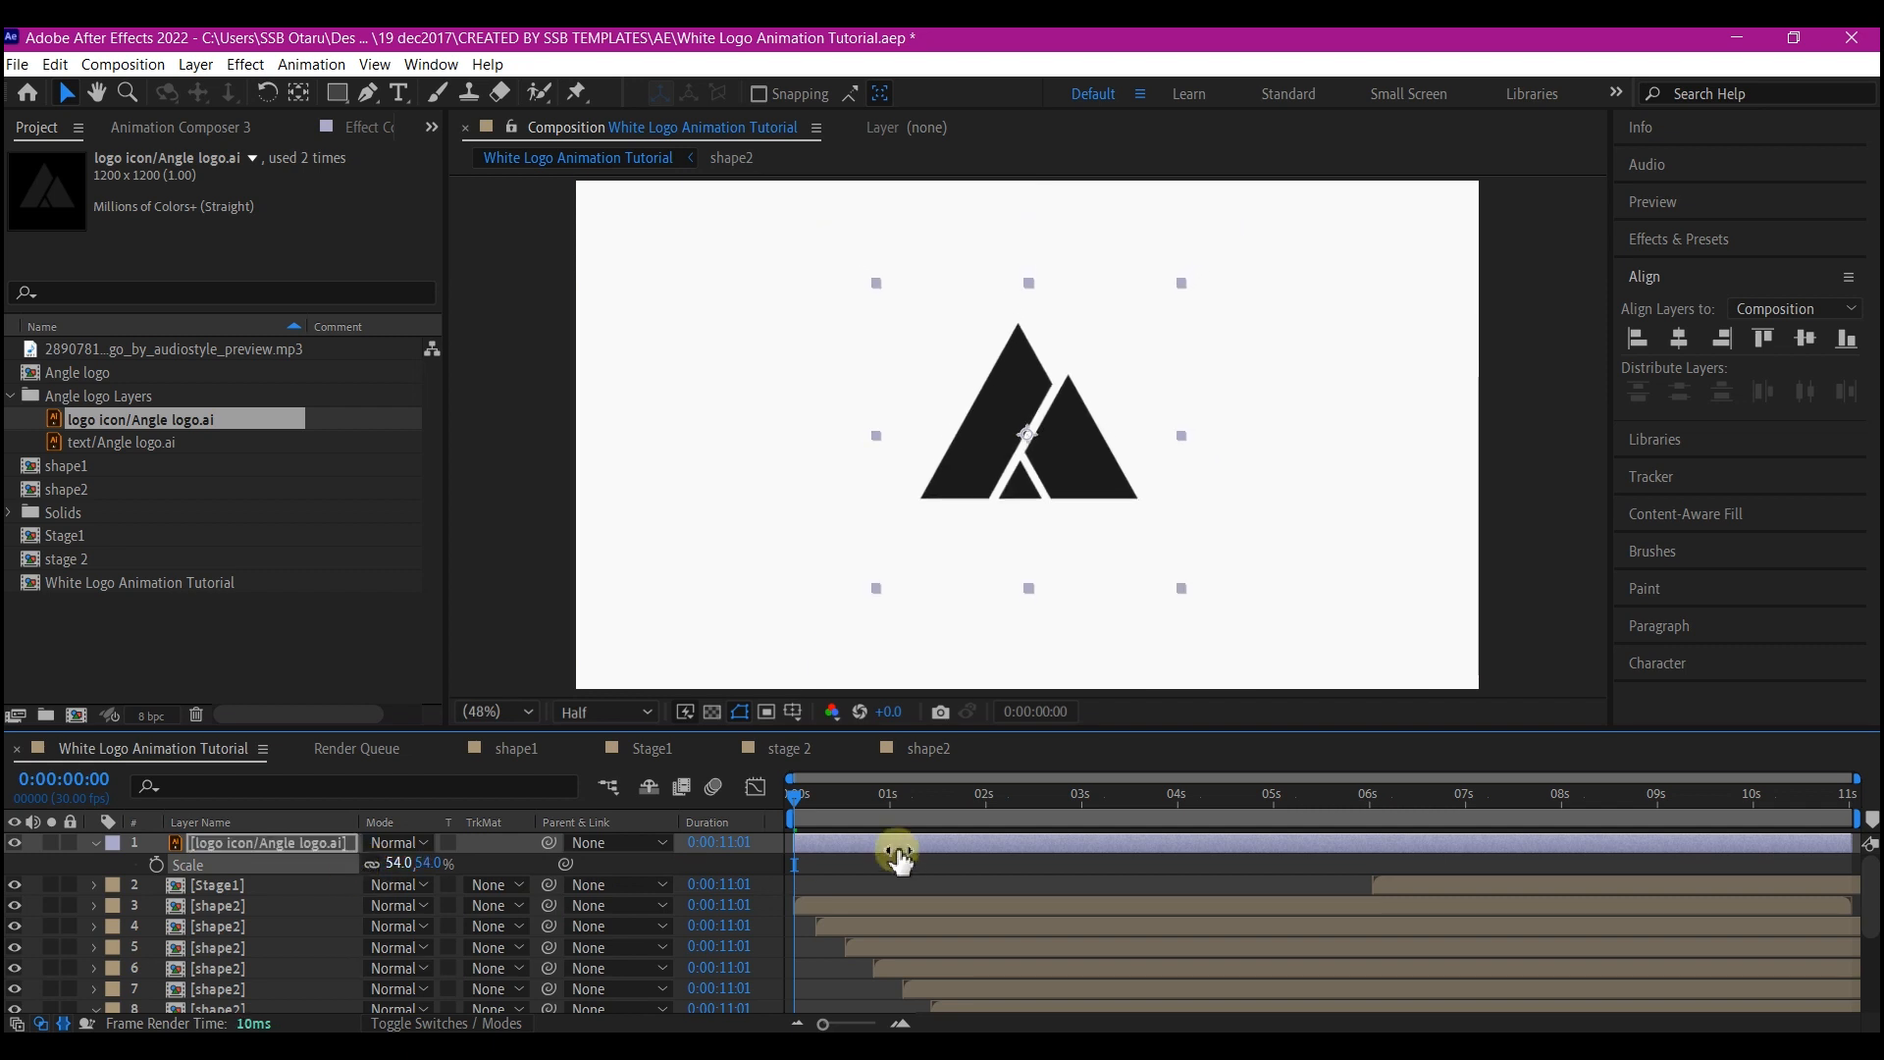
Pre-compose the logo icon layer as "logo holder" with all attributes moved into it, and offset it to start at about 6.5 seconds.
{"action": "left_click", "coordinate": [863, 846]}
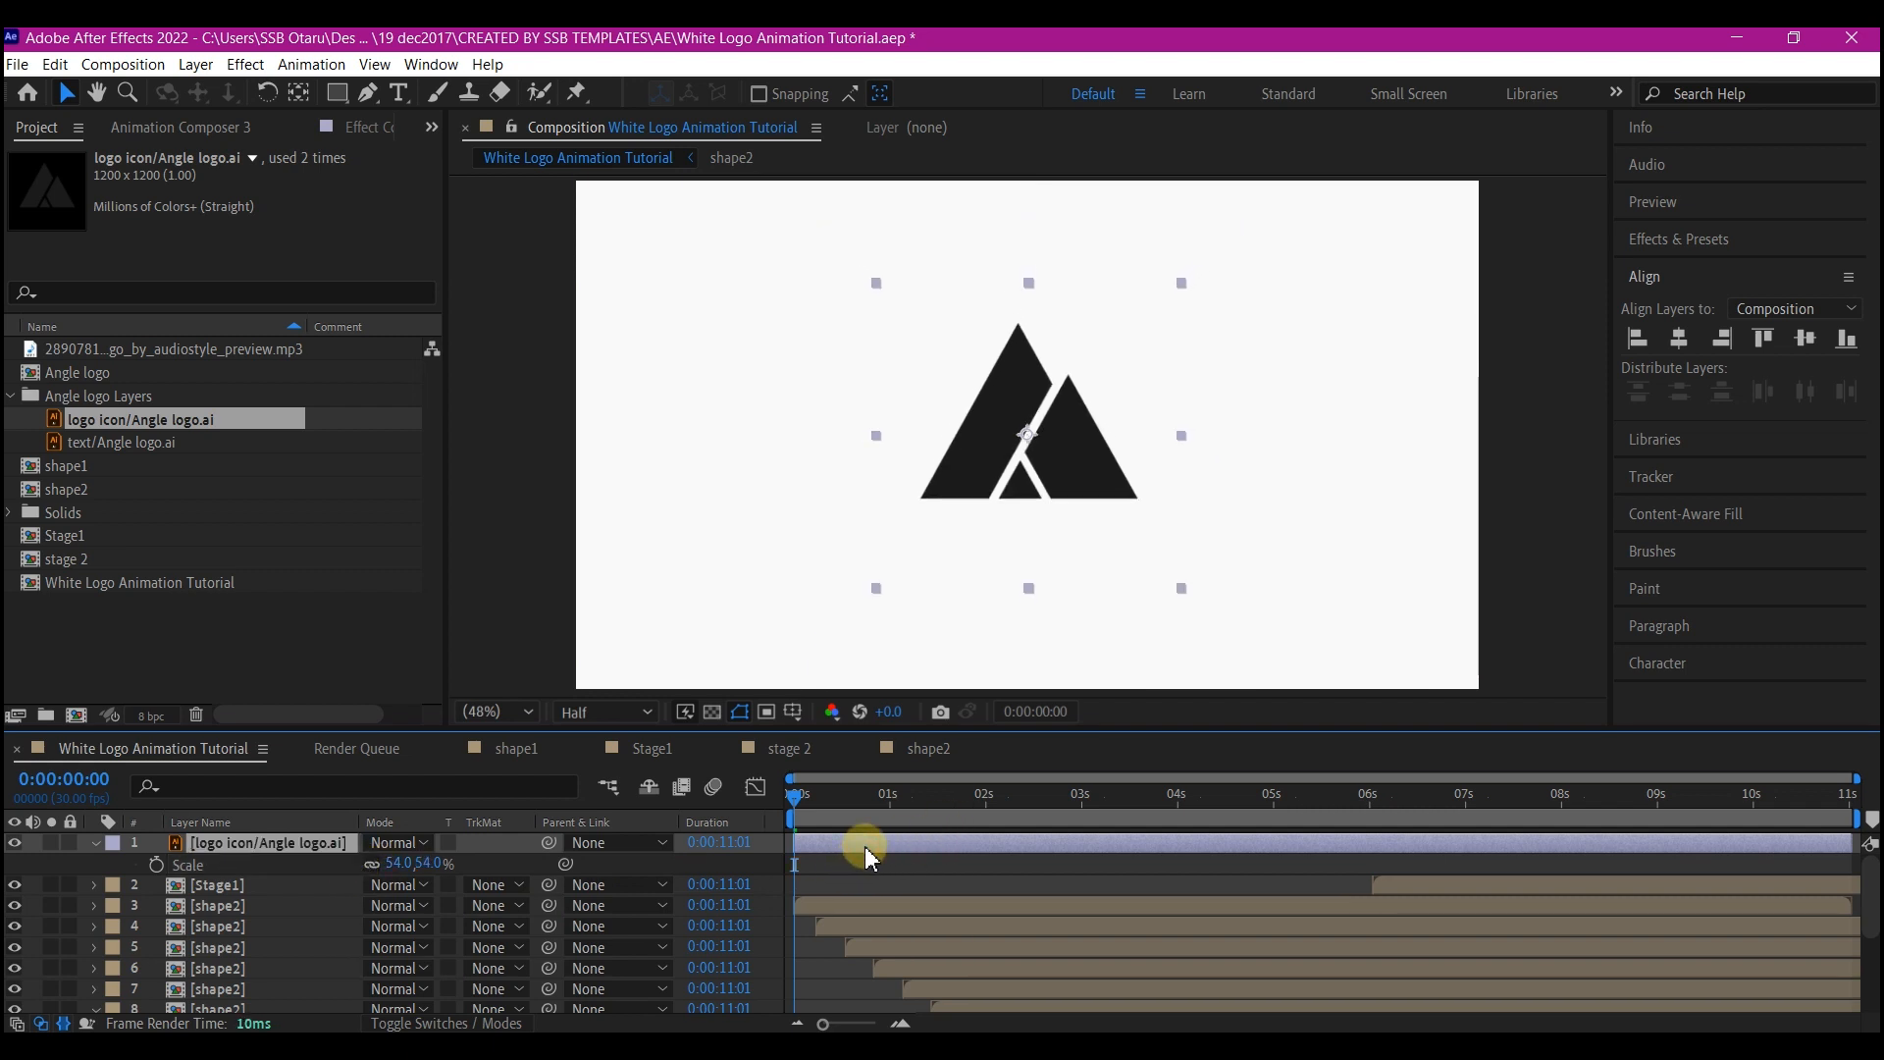
{"action": "key", "text": "ctrl+shift+c"}
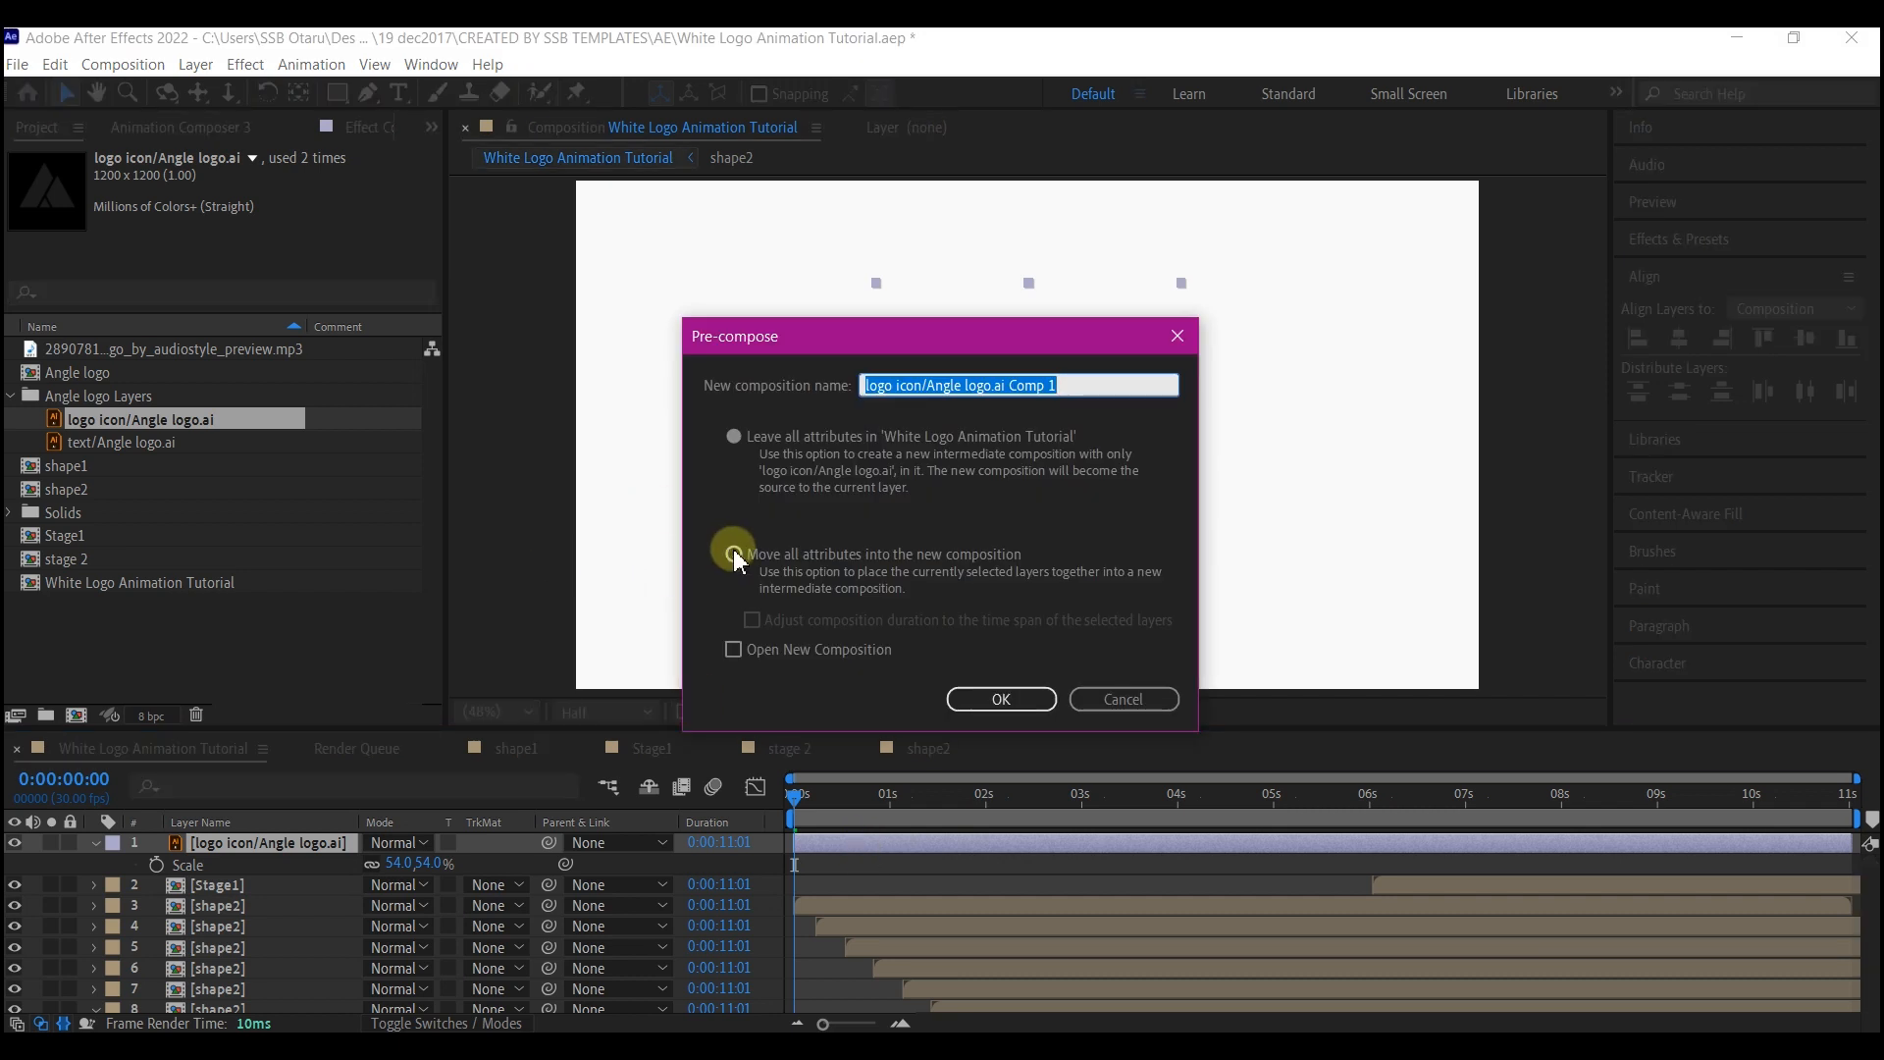
{"action": "left_click", "coordinate": [734, 554]}
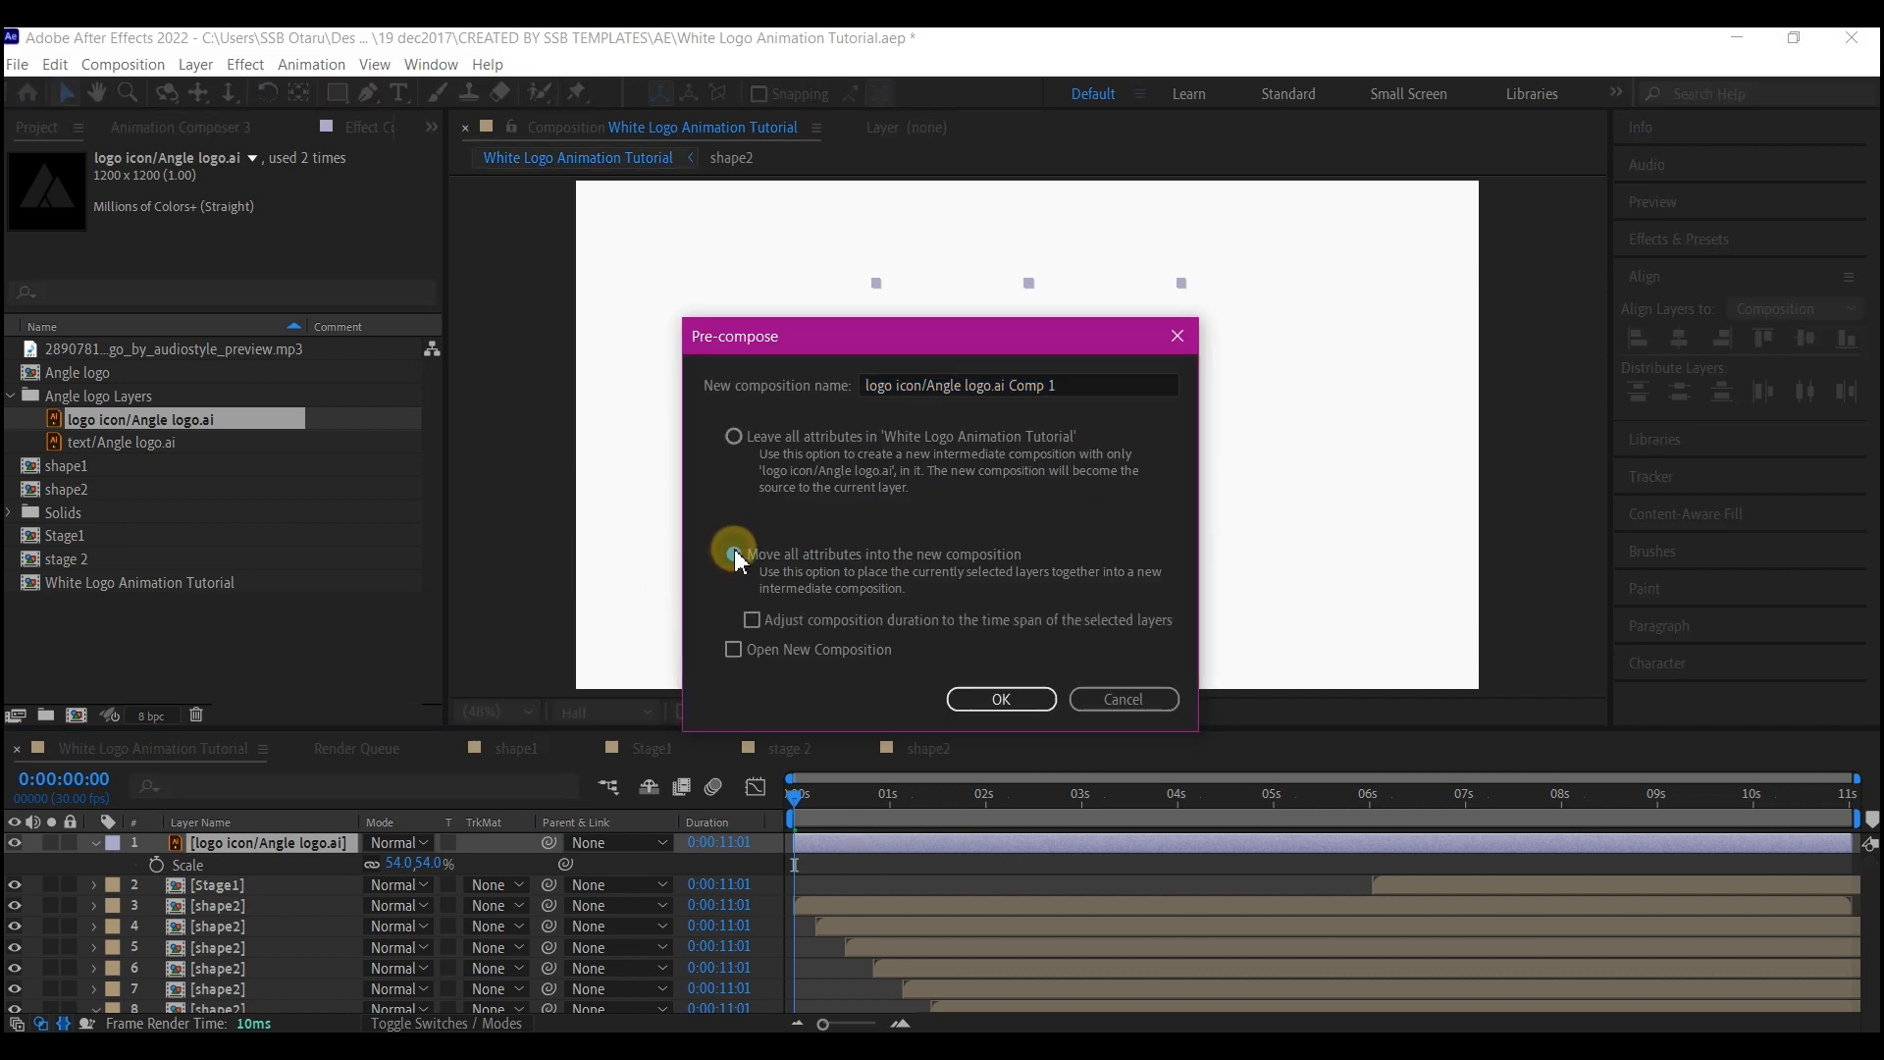
{"action": "left_click", "coordinate": [1070, 383]}
{"action": "key", "text": "ctrl+a"}
{"action": "type", "text": "logo holder"}
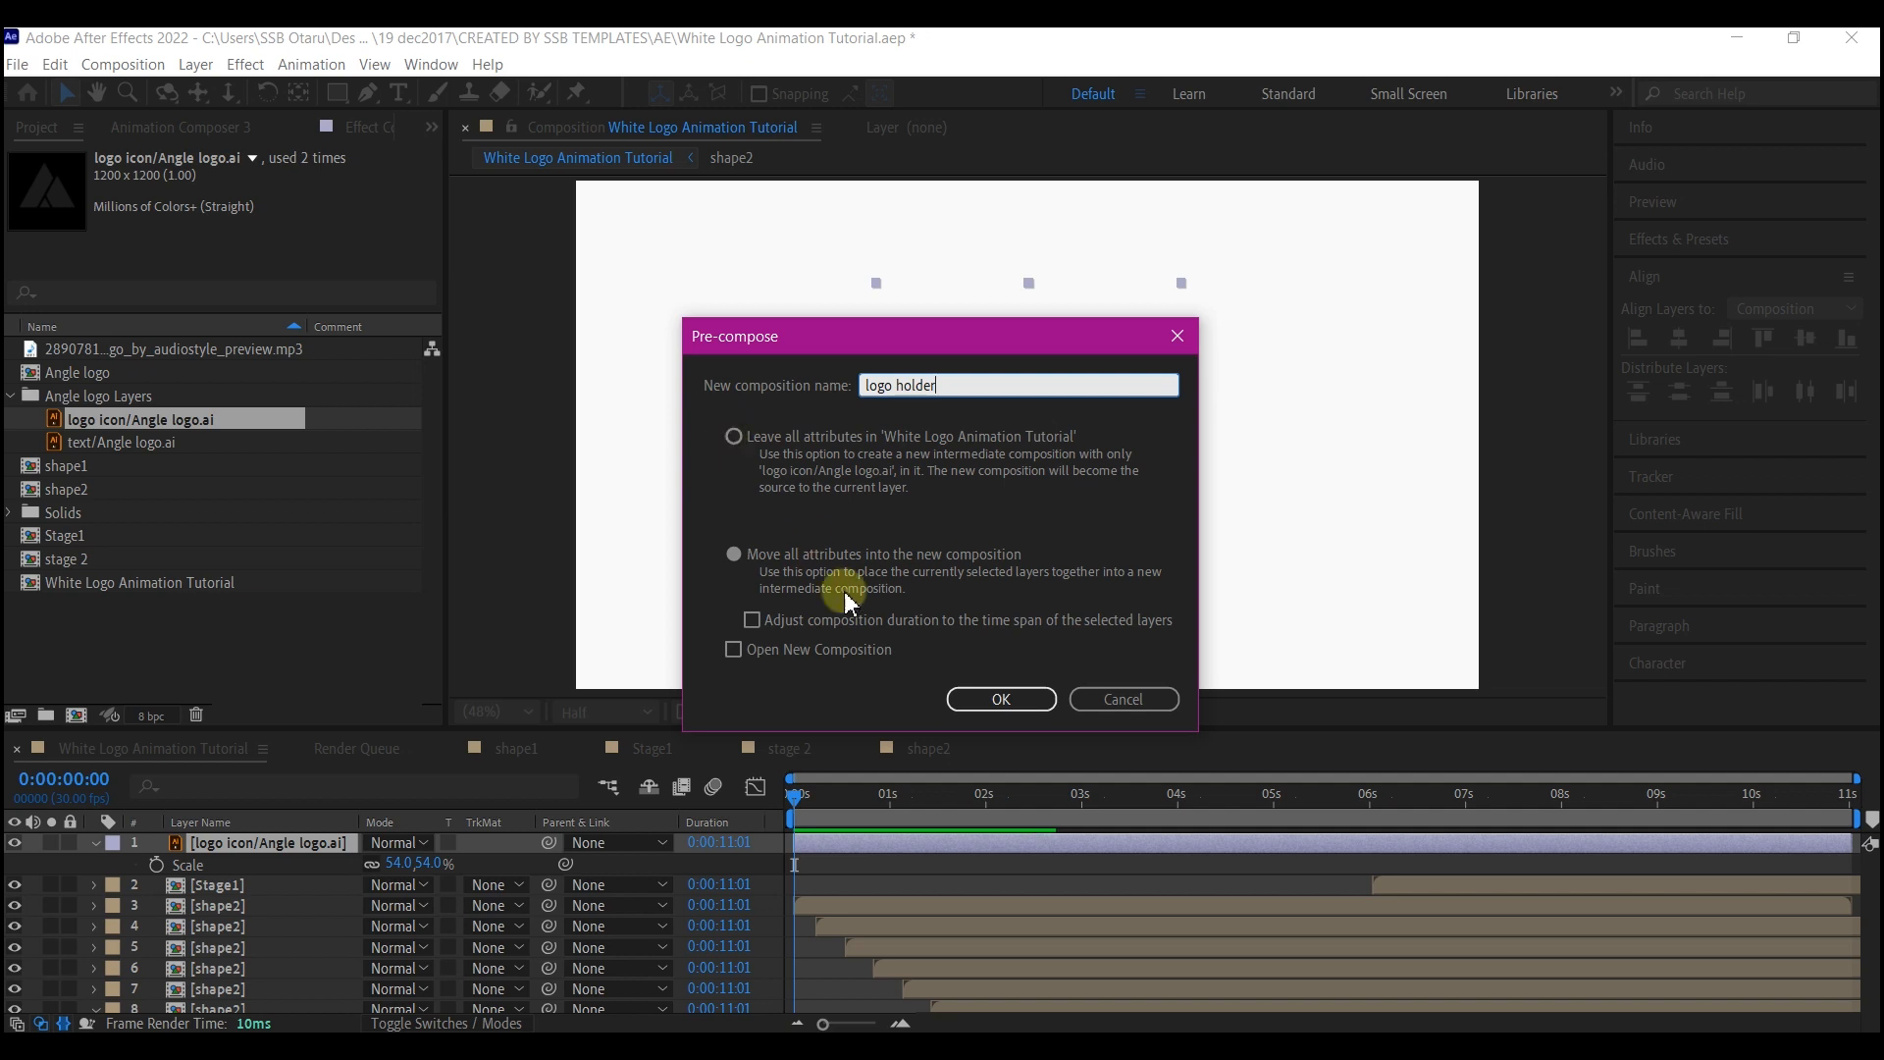
{"action": "left_click", "coordinate": [1000, 699]}
{"action": "left_click_drag", "start_coordinate": [979, 843], "coordinate": [1423, 852]}
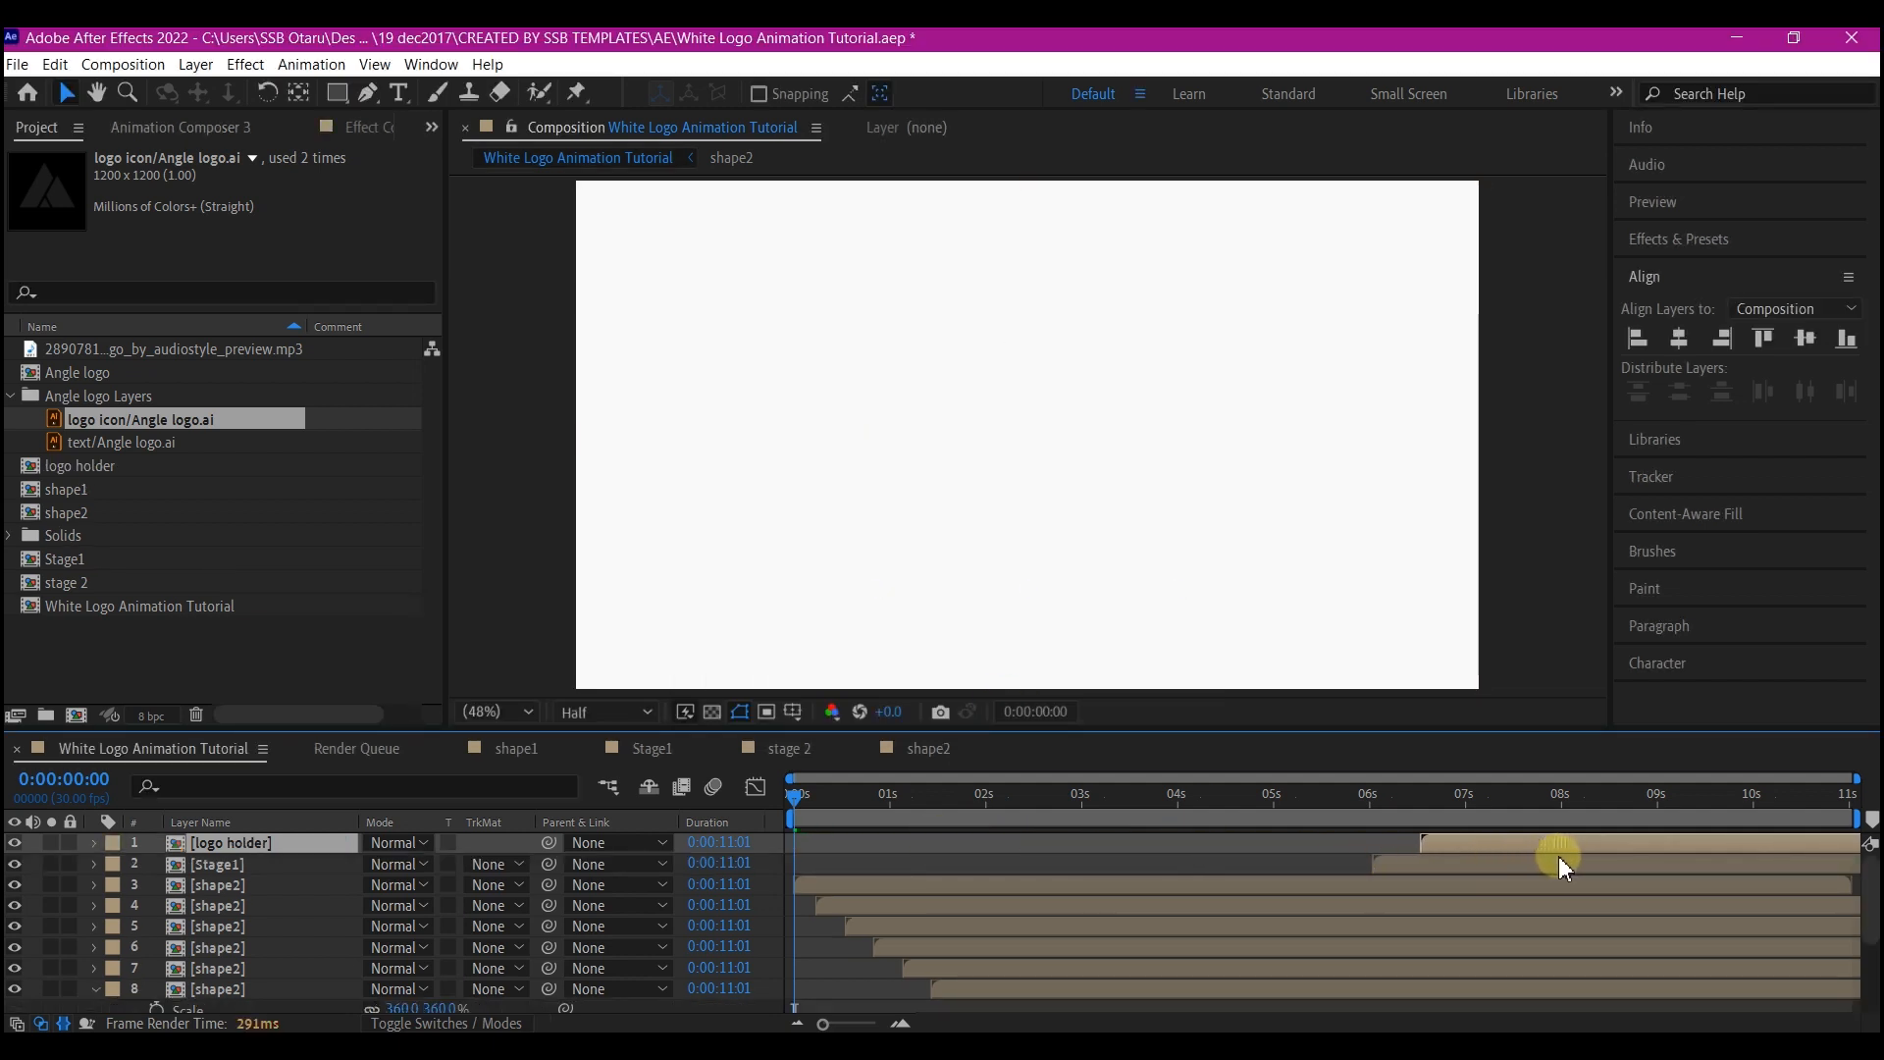
{"action": "left_click_drag", "start_coordinate": [1397, 802], "coordinate": [1517, 843]}
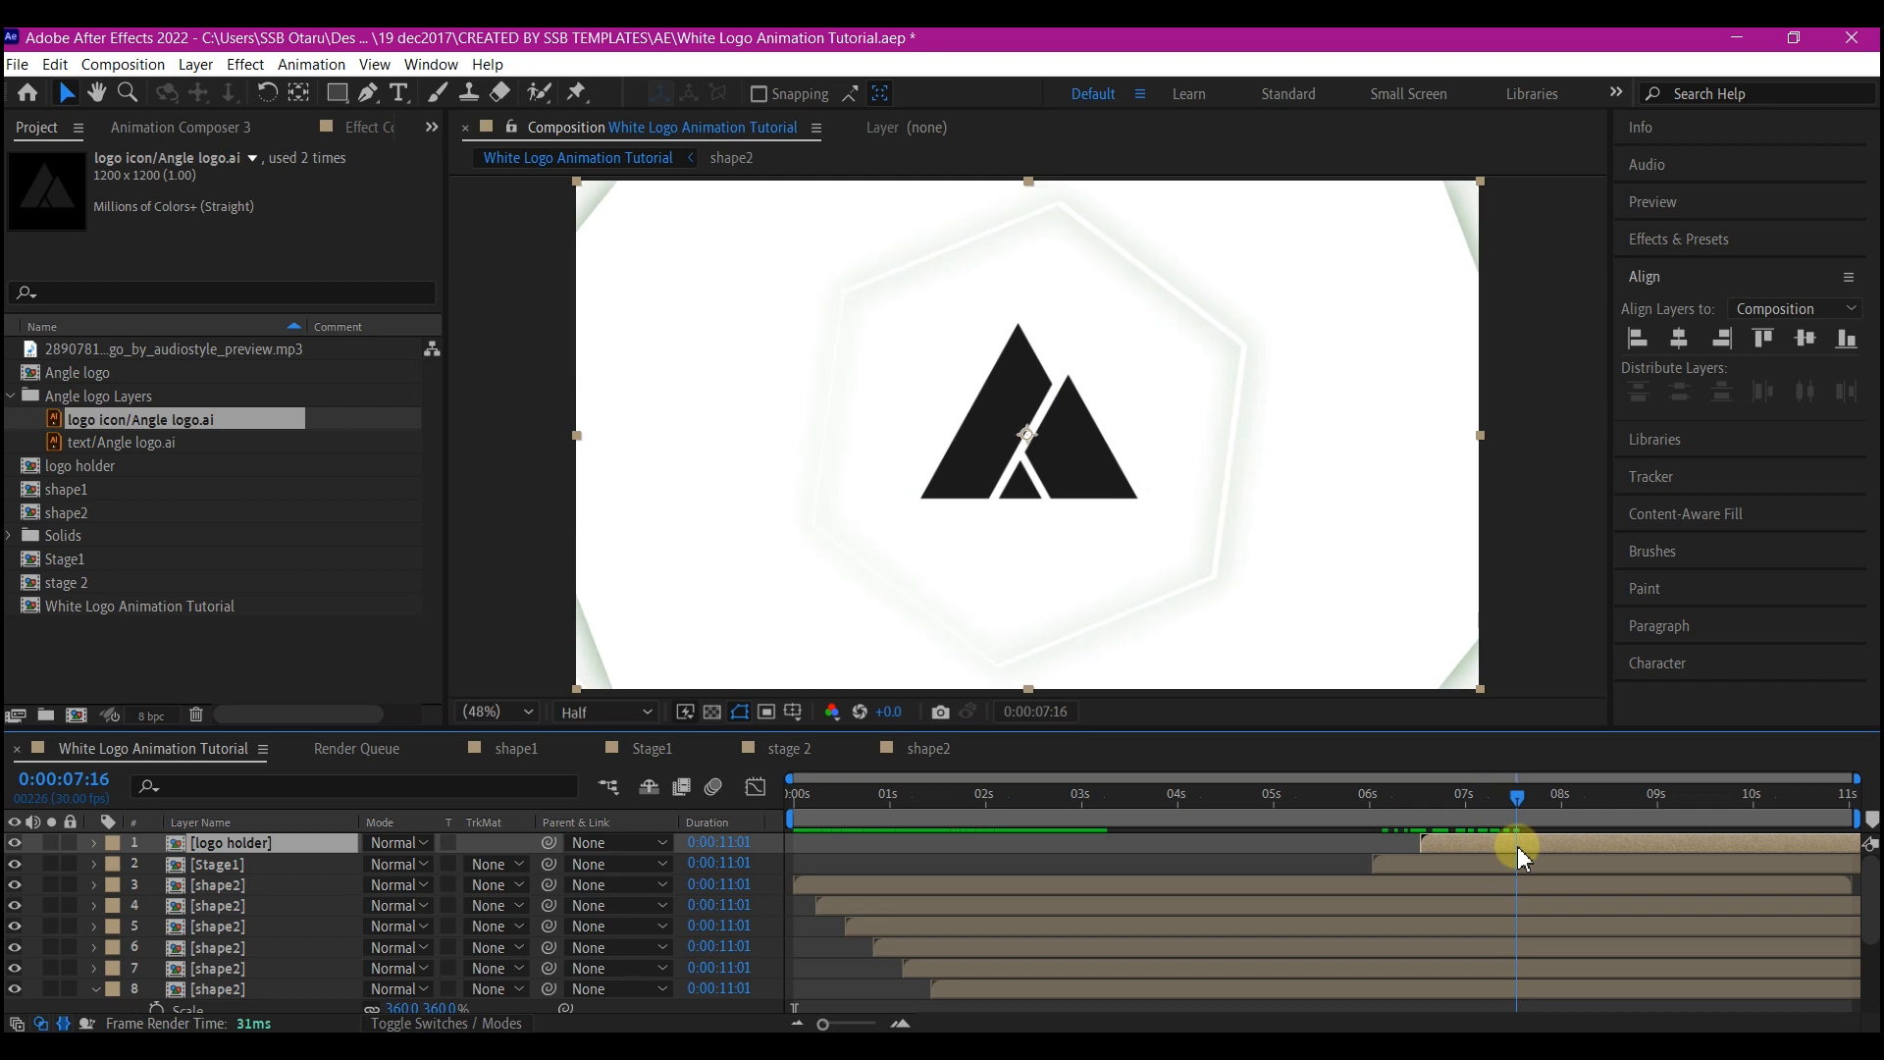
Copy the Fill and Drop Shadow effects from the first shape2 layer onto the logo holder layer.
{"action": "left_click", "coordinate": [893, 883]}
{"action": "left_click", "coordinate": [433, 127]}
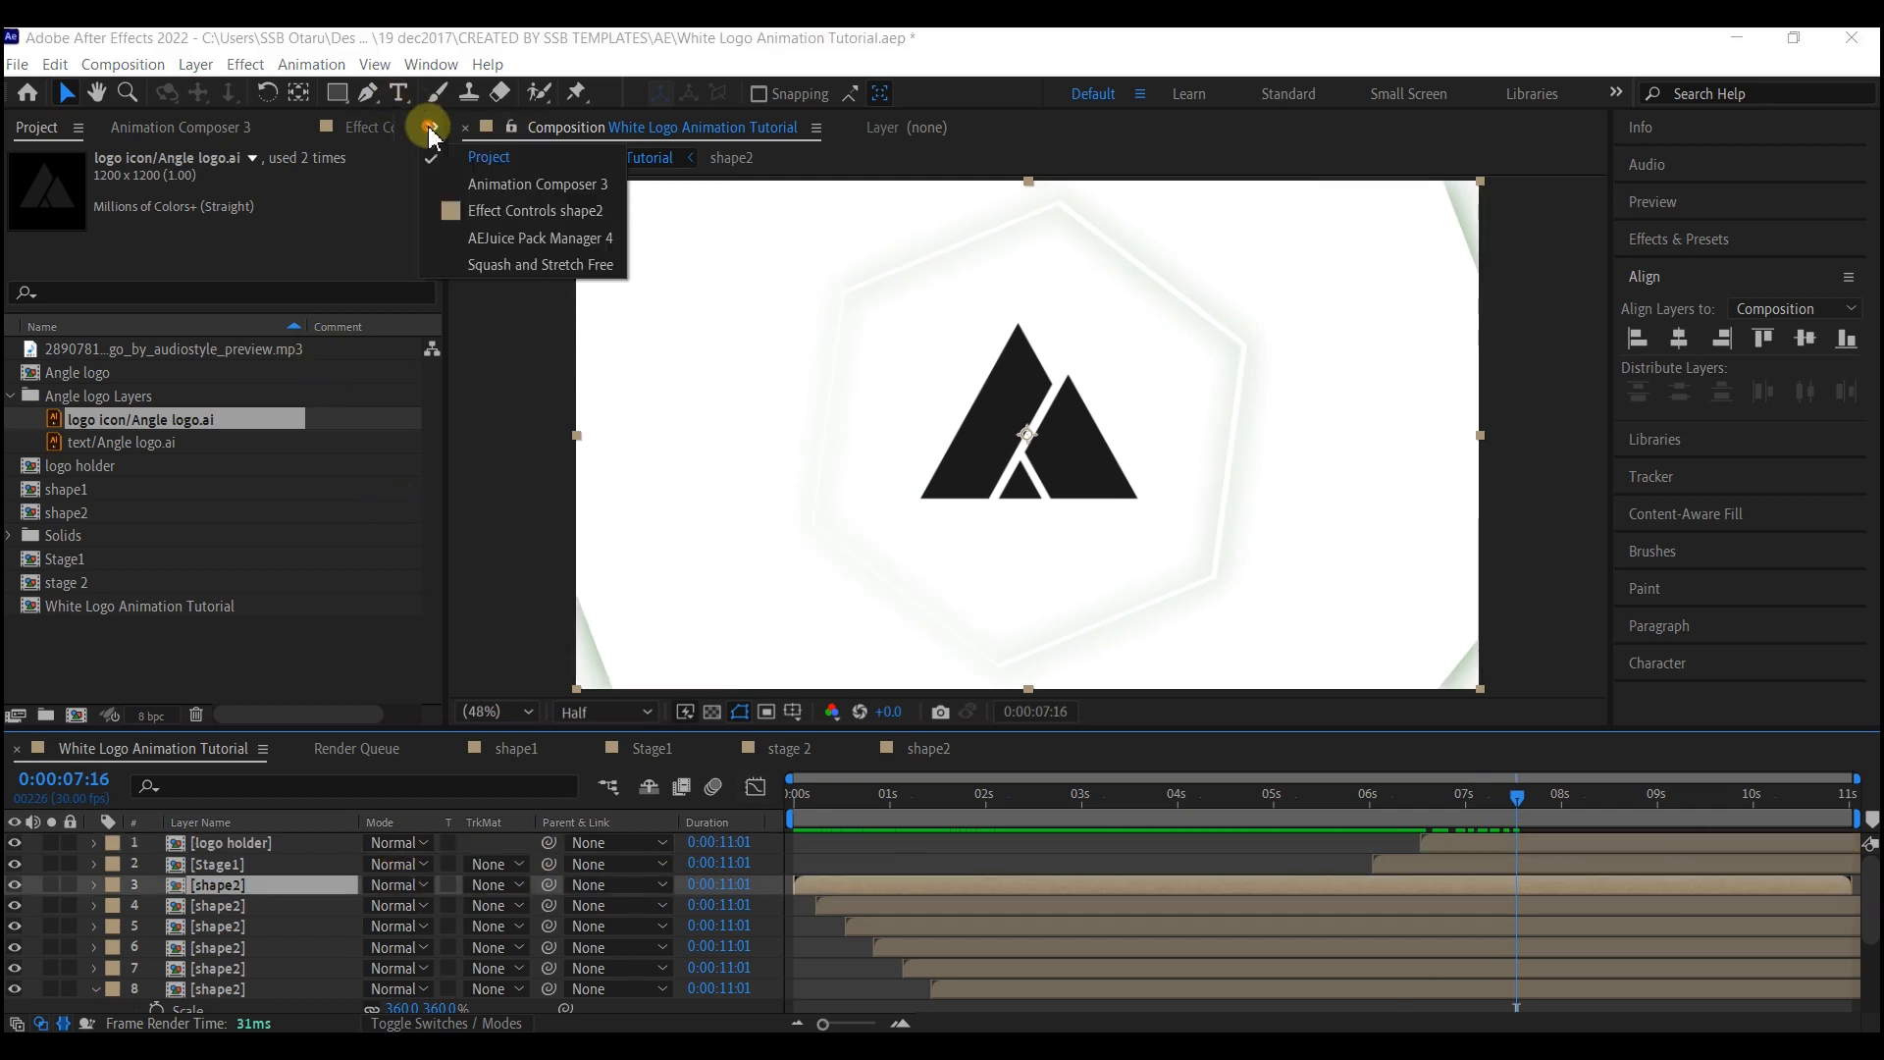
{"action": "left_click", "coordinate": [473, 205]}
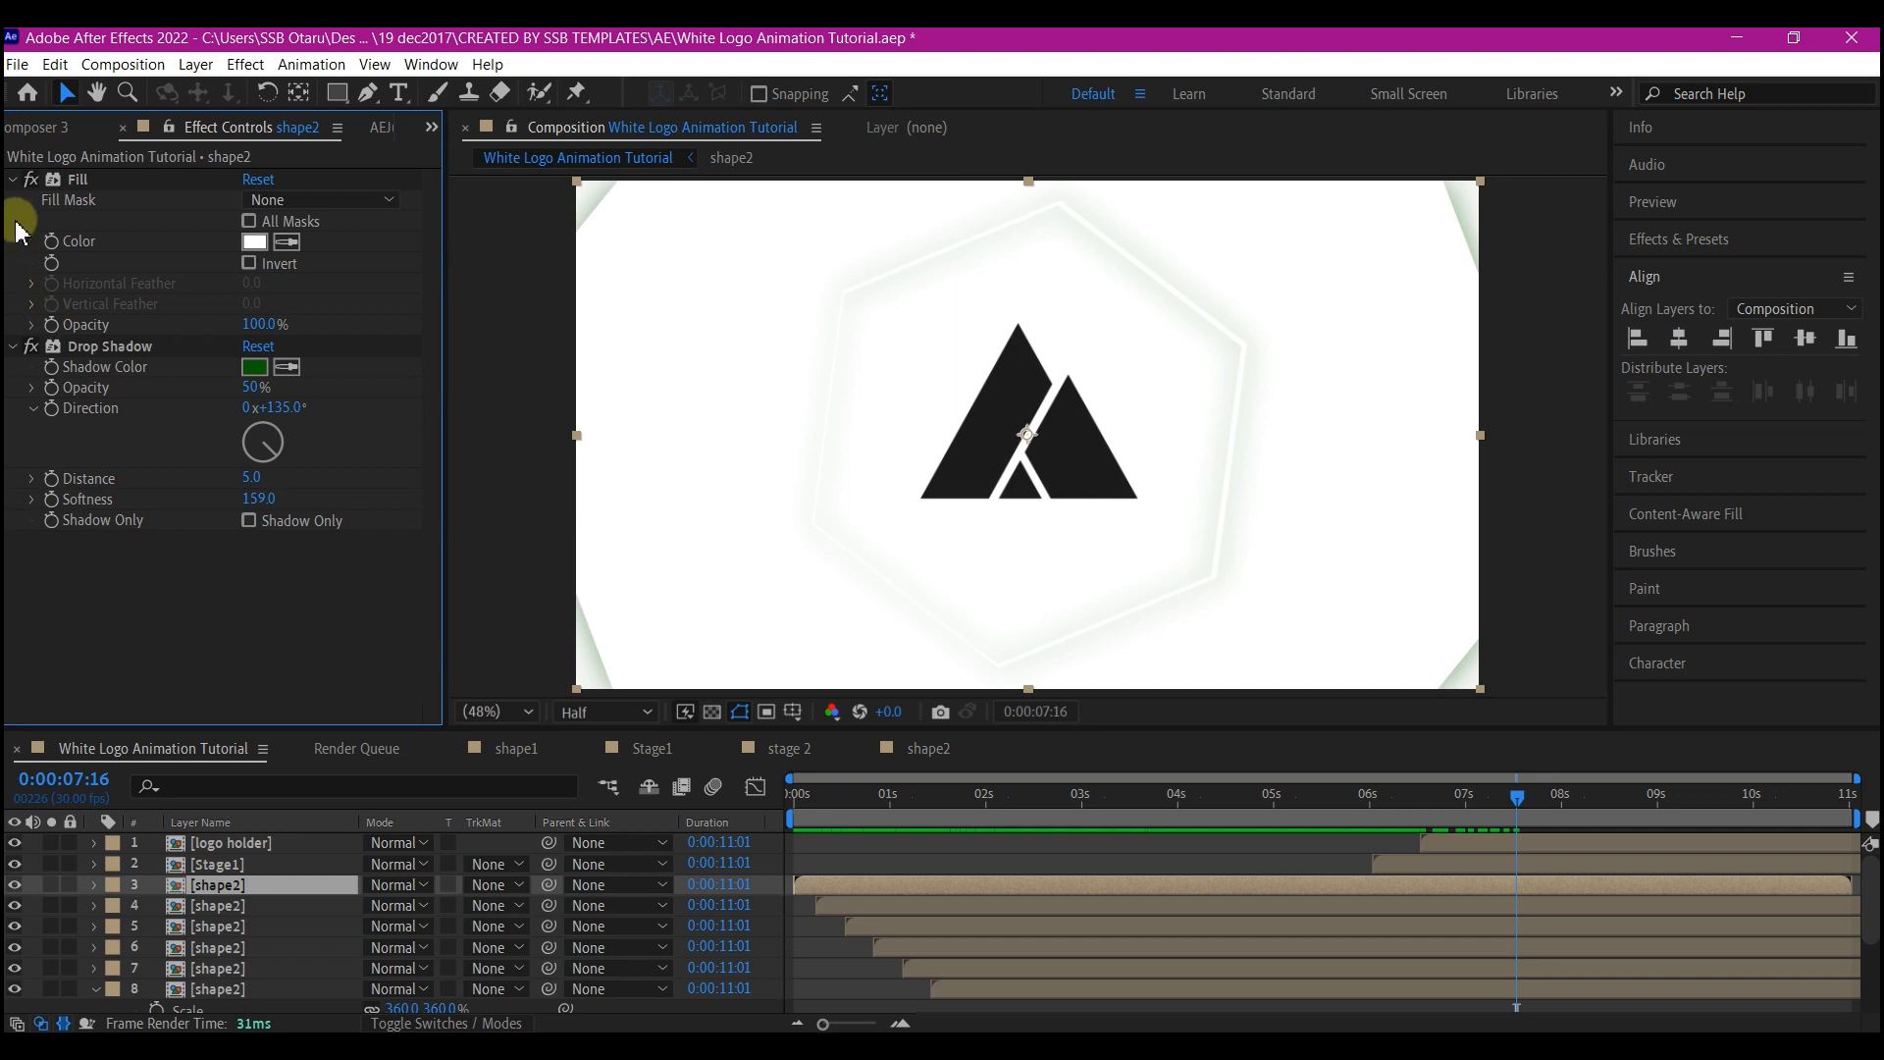
{"action": "left_click", "coordinate": [64, 185]}
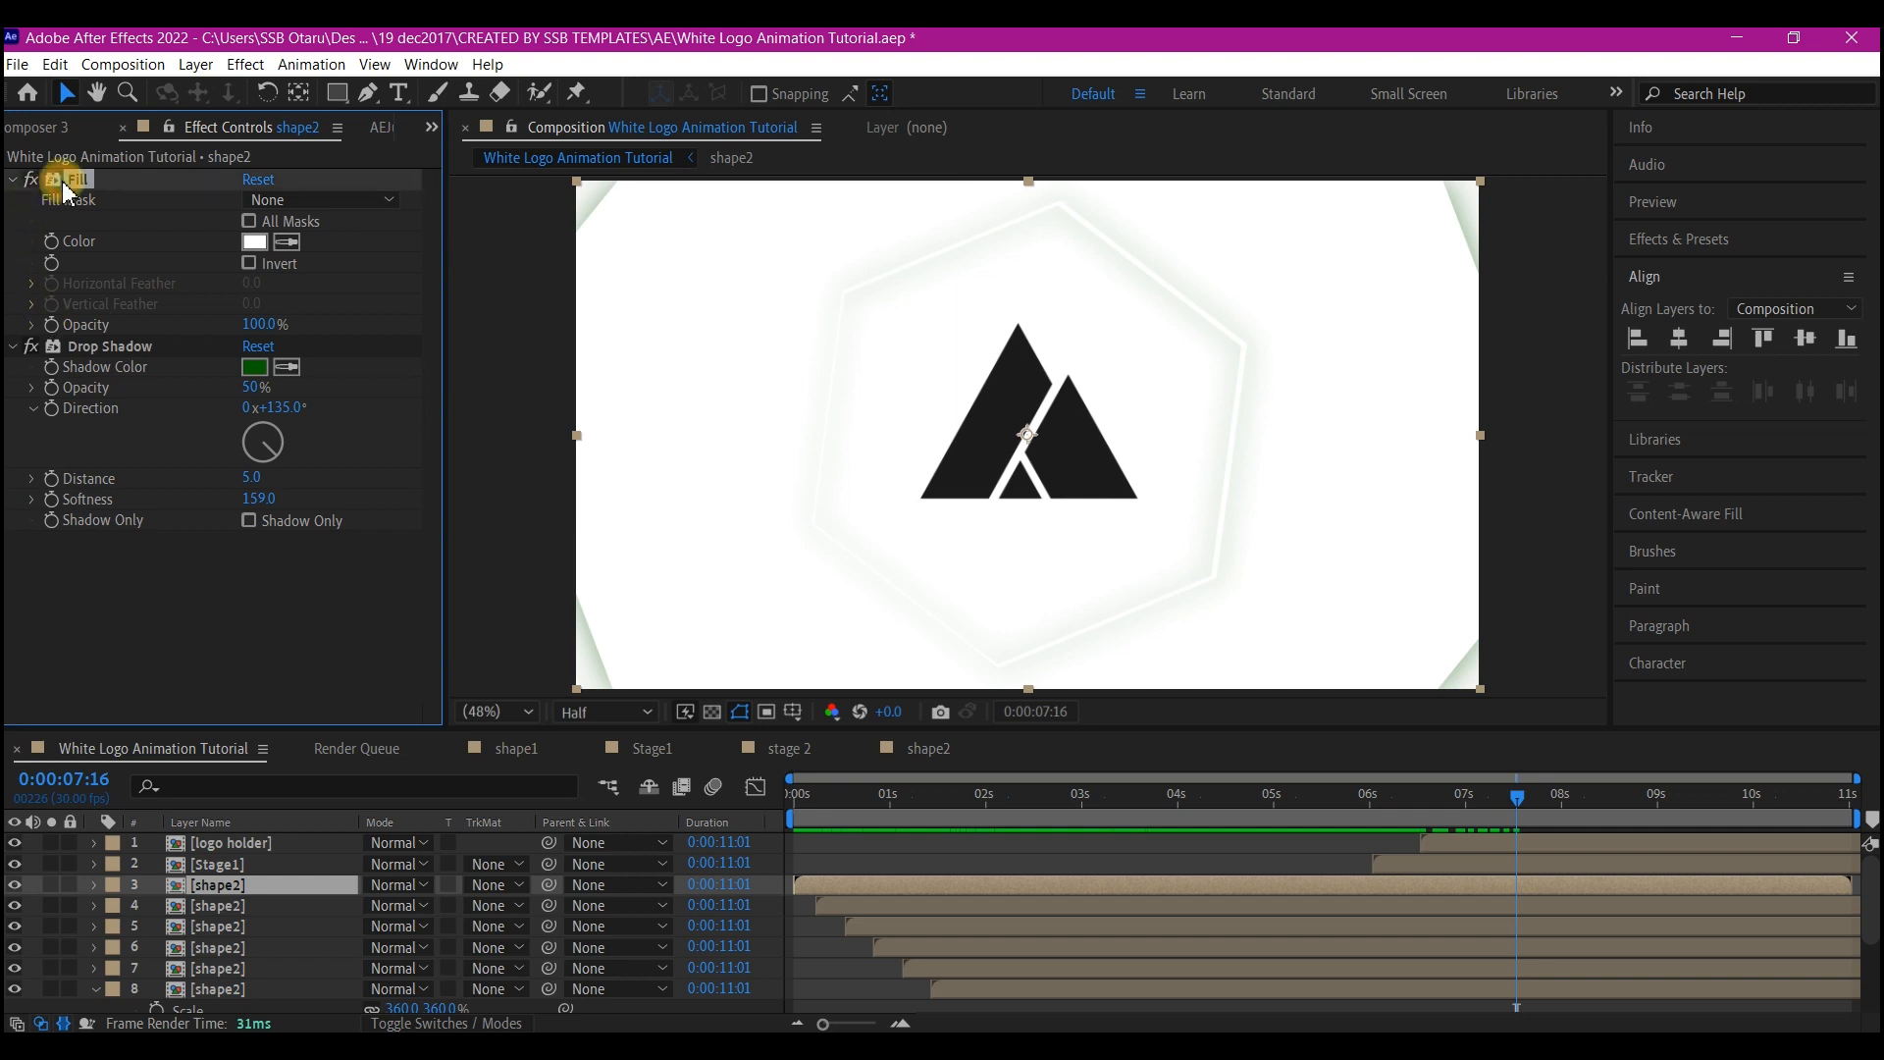
{"action": "left_click", "coordinate": [110, 353]}
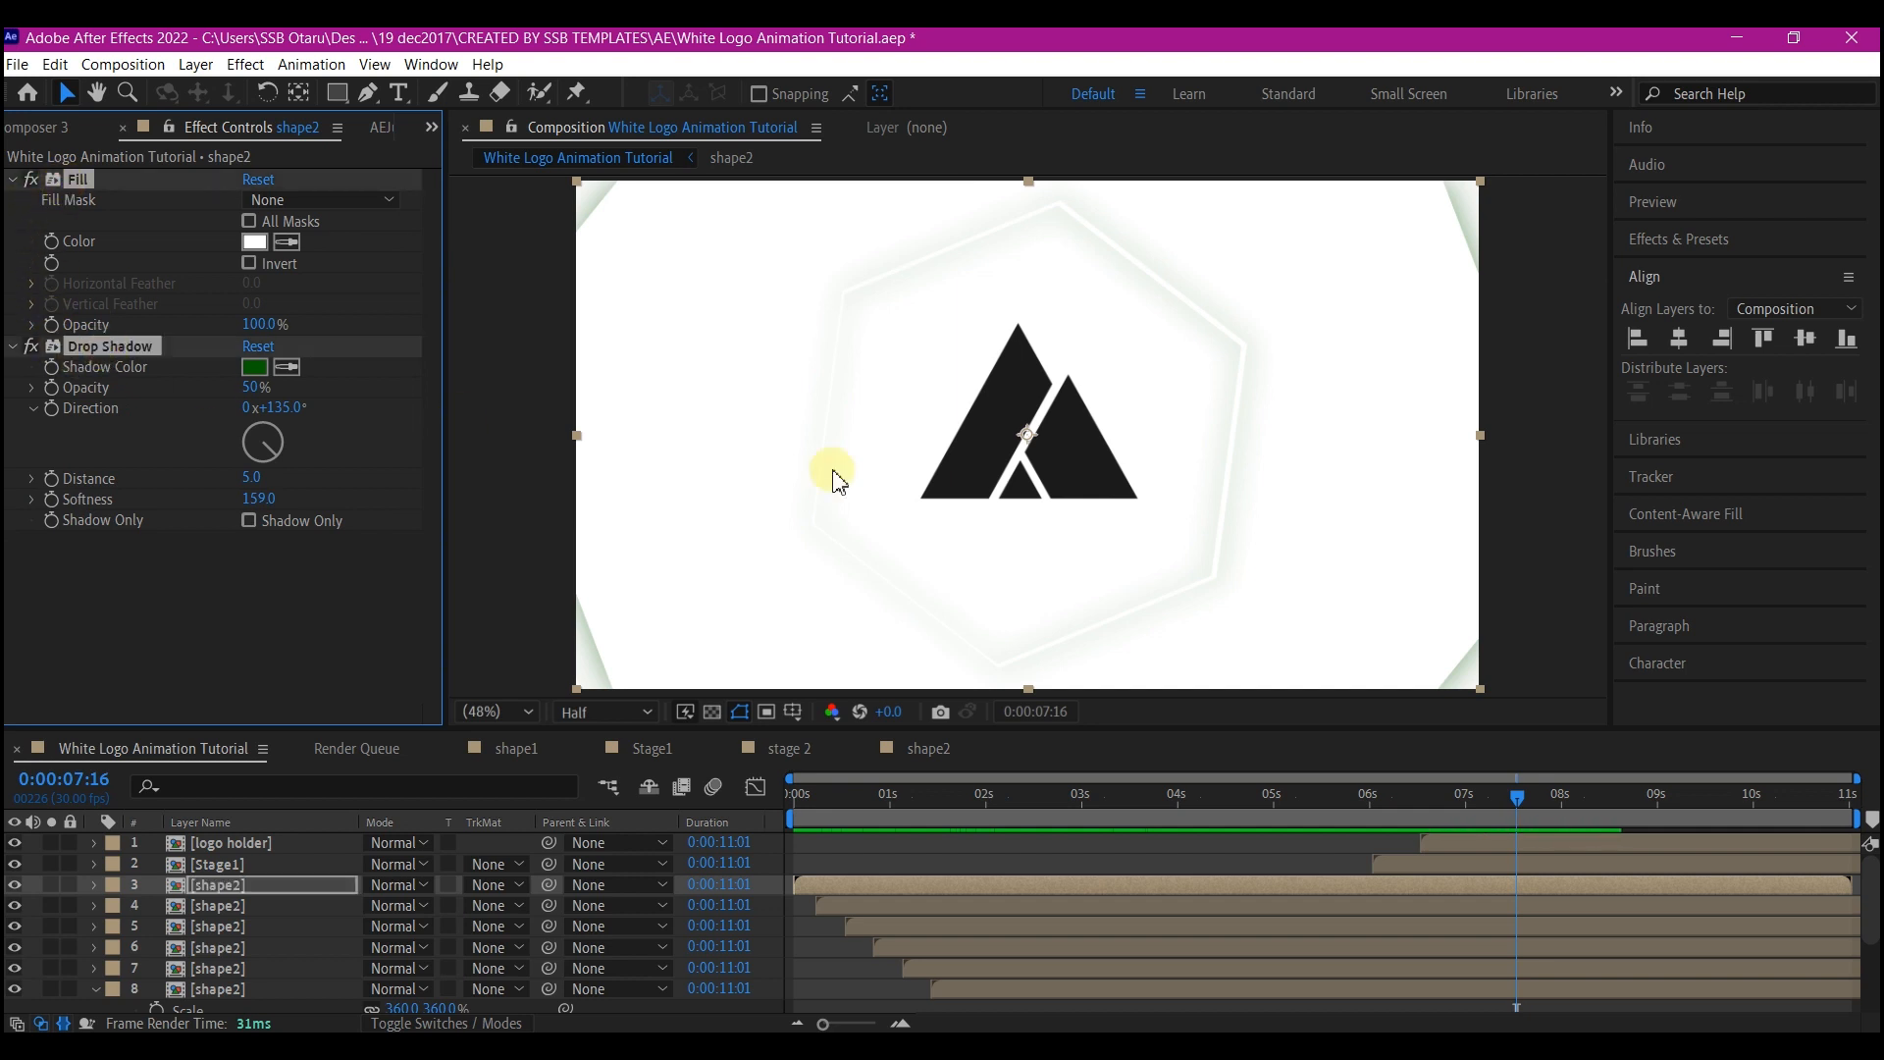
{"action": "left_click", "coordinate": [1516, 843]}
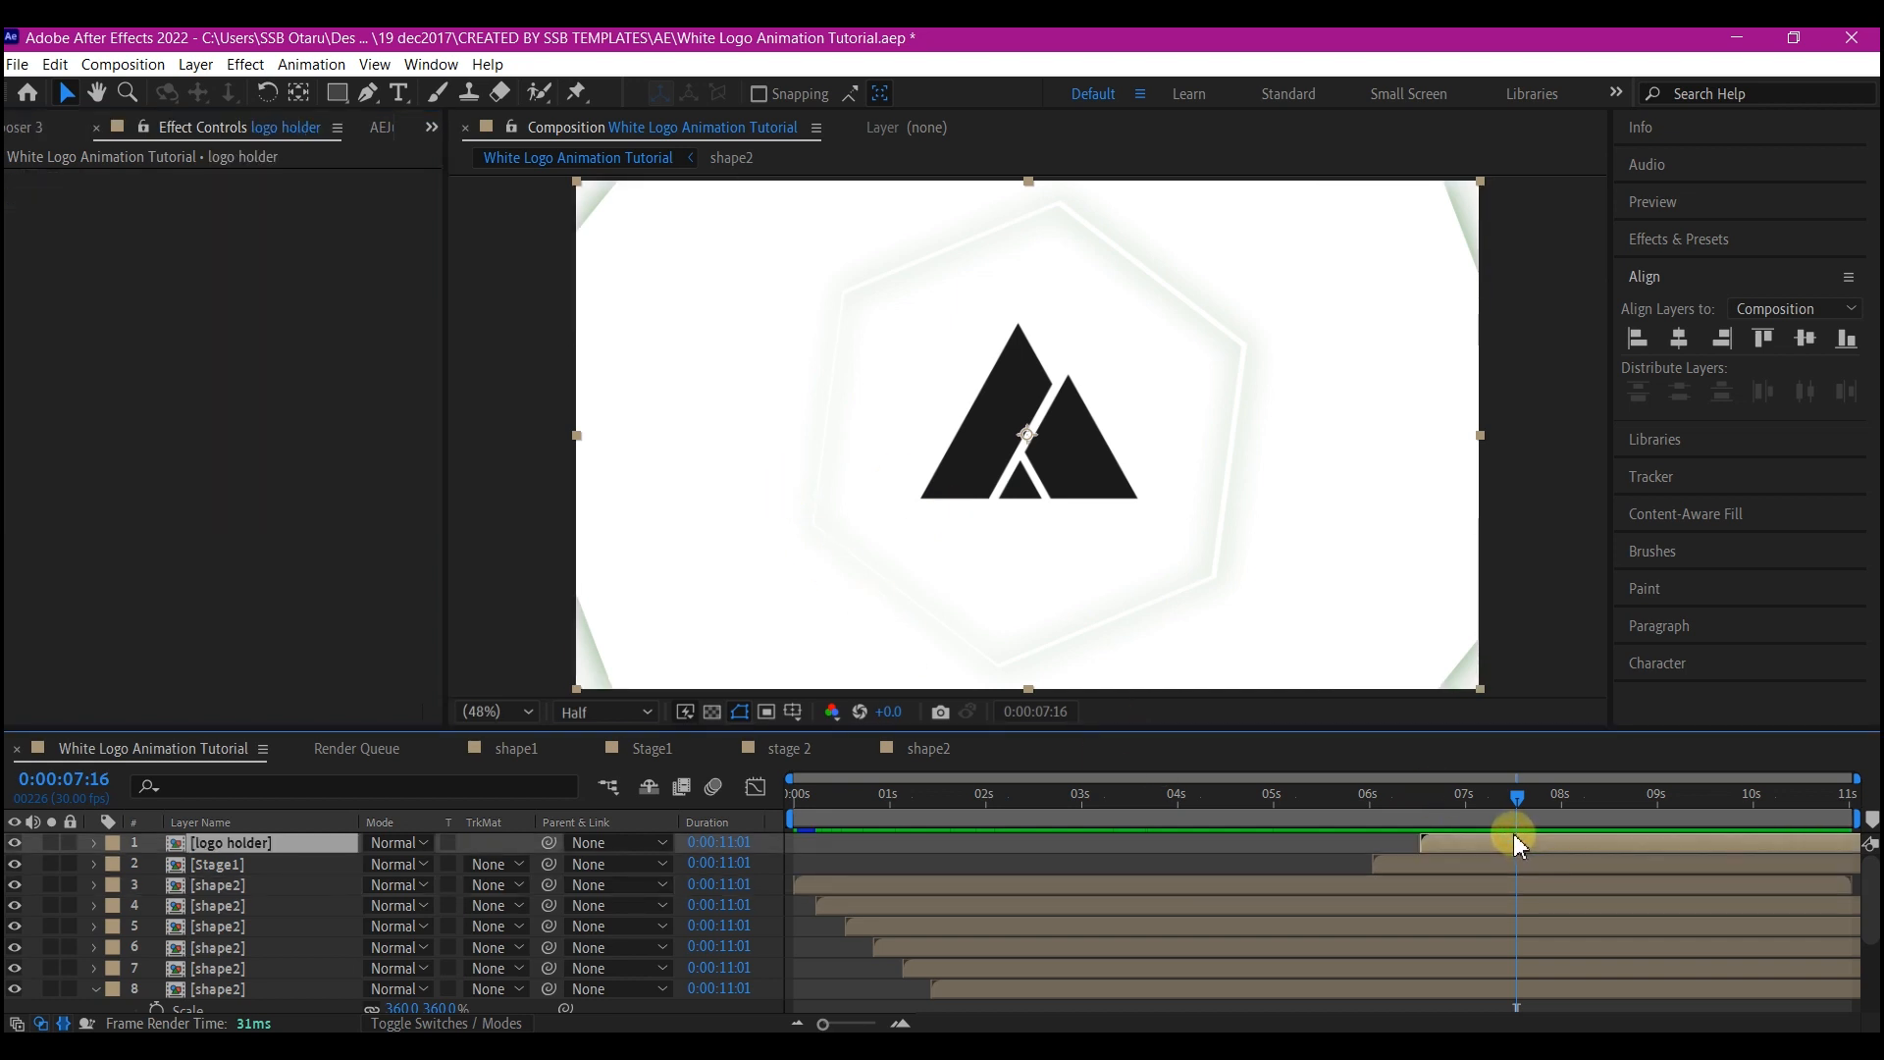
{"action": "key", "text": "ctrl+z"}
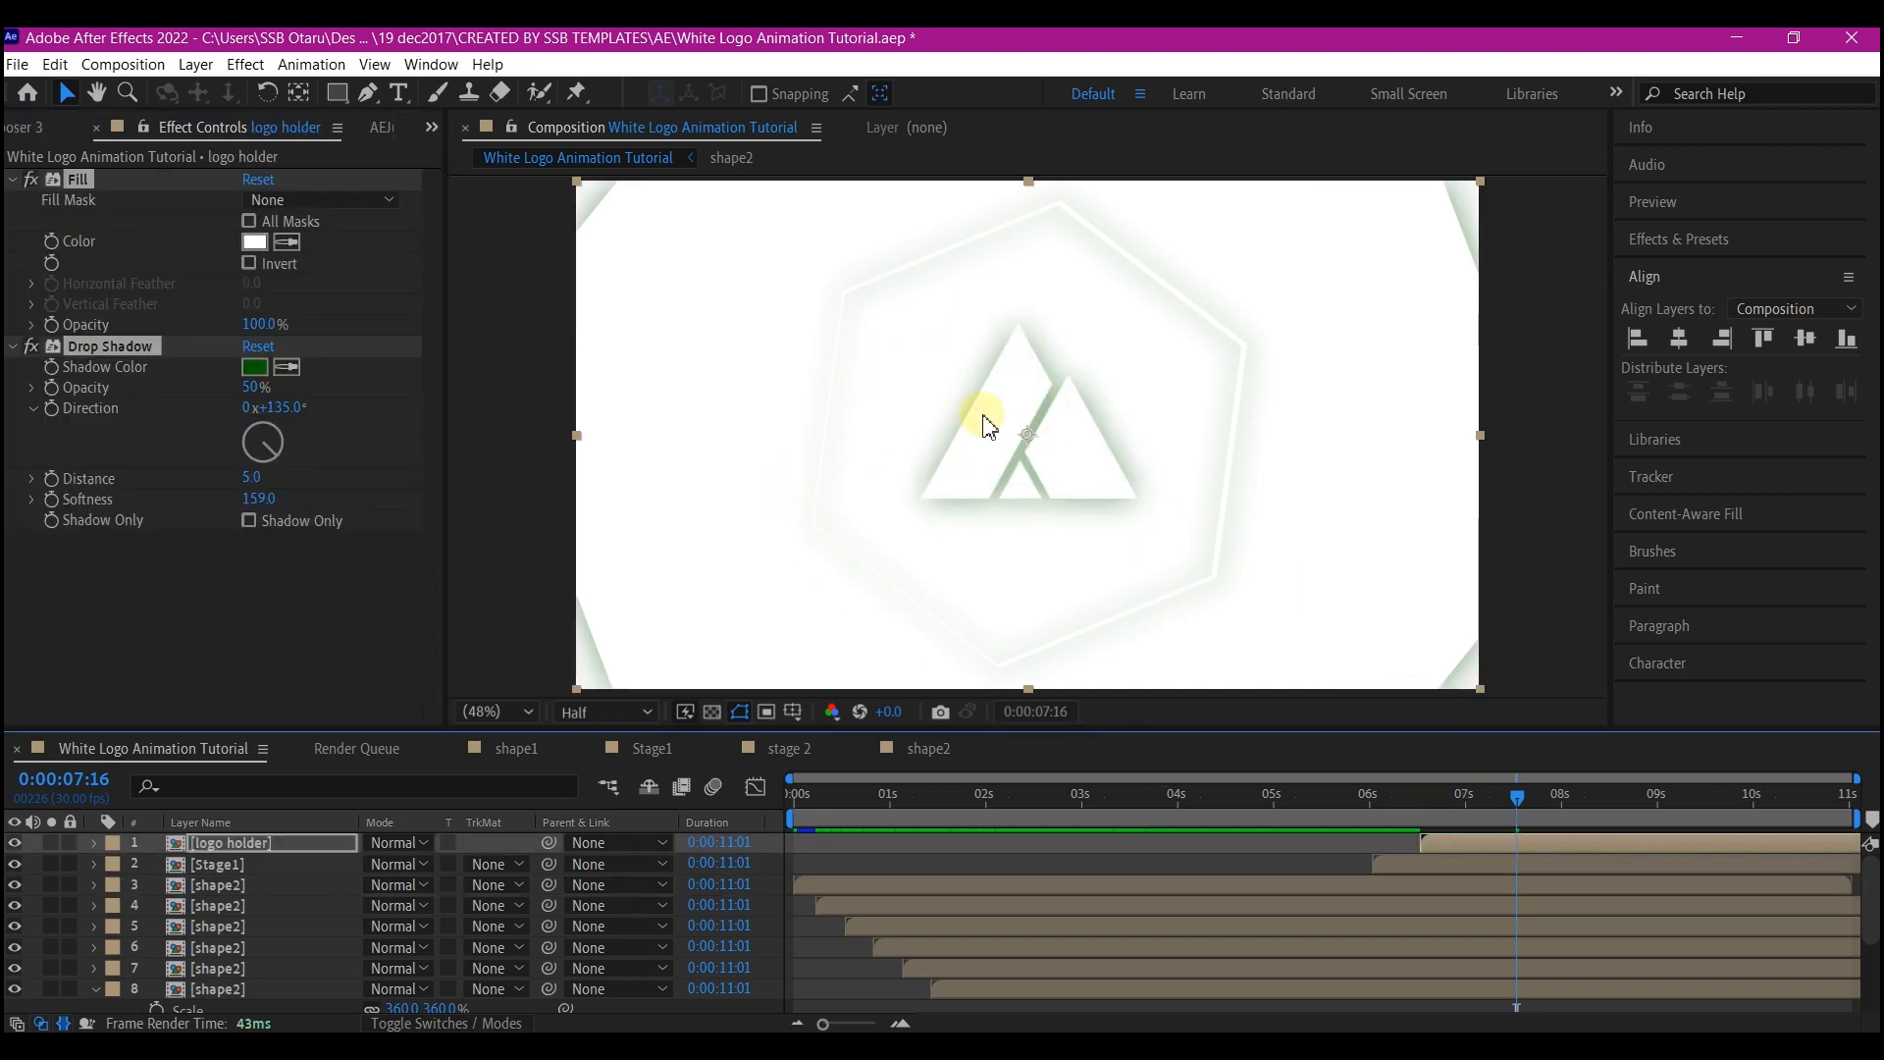
Keyframe the logo holder layer's Scale at 100% at 0:00:07:15 and 0% at 0:00:06:19.
{"action": "left_click_drag", "start_coordinate": [1354, 799], "coordinate": [1514, 832]}
{"action": "key", "text": "s"}
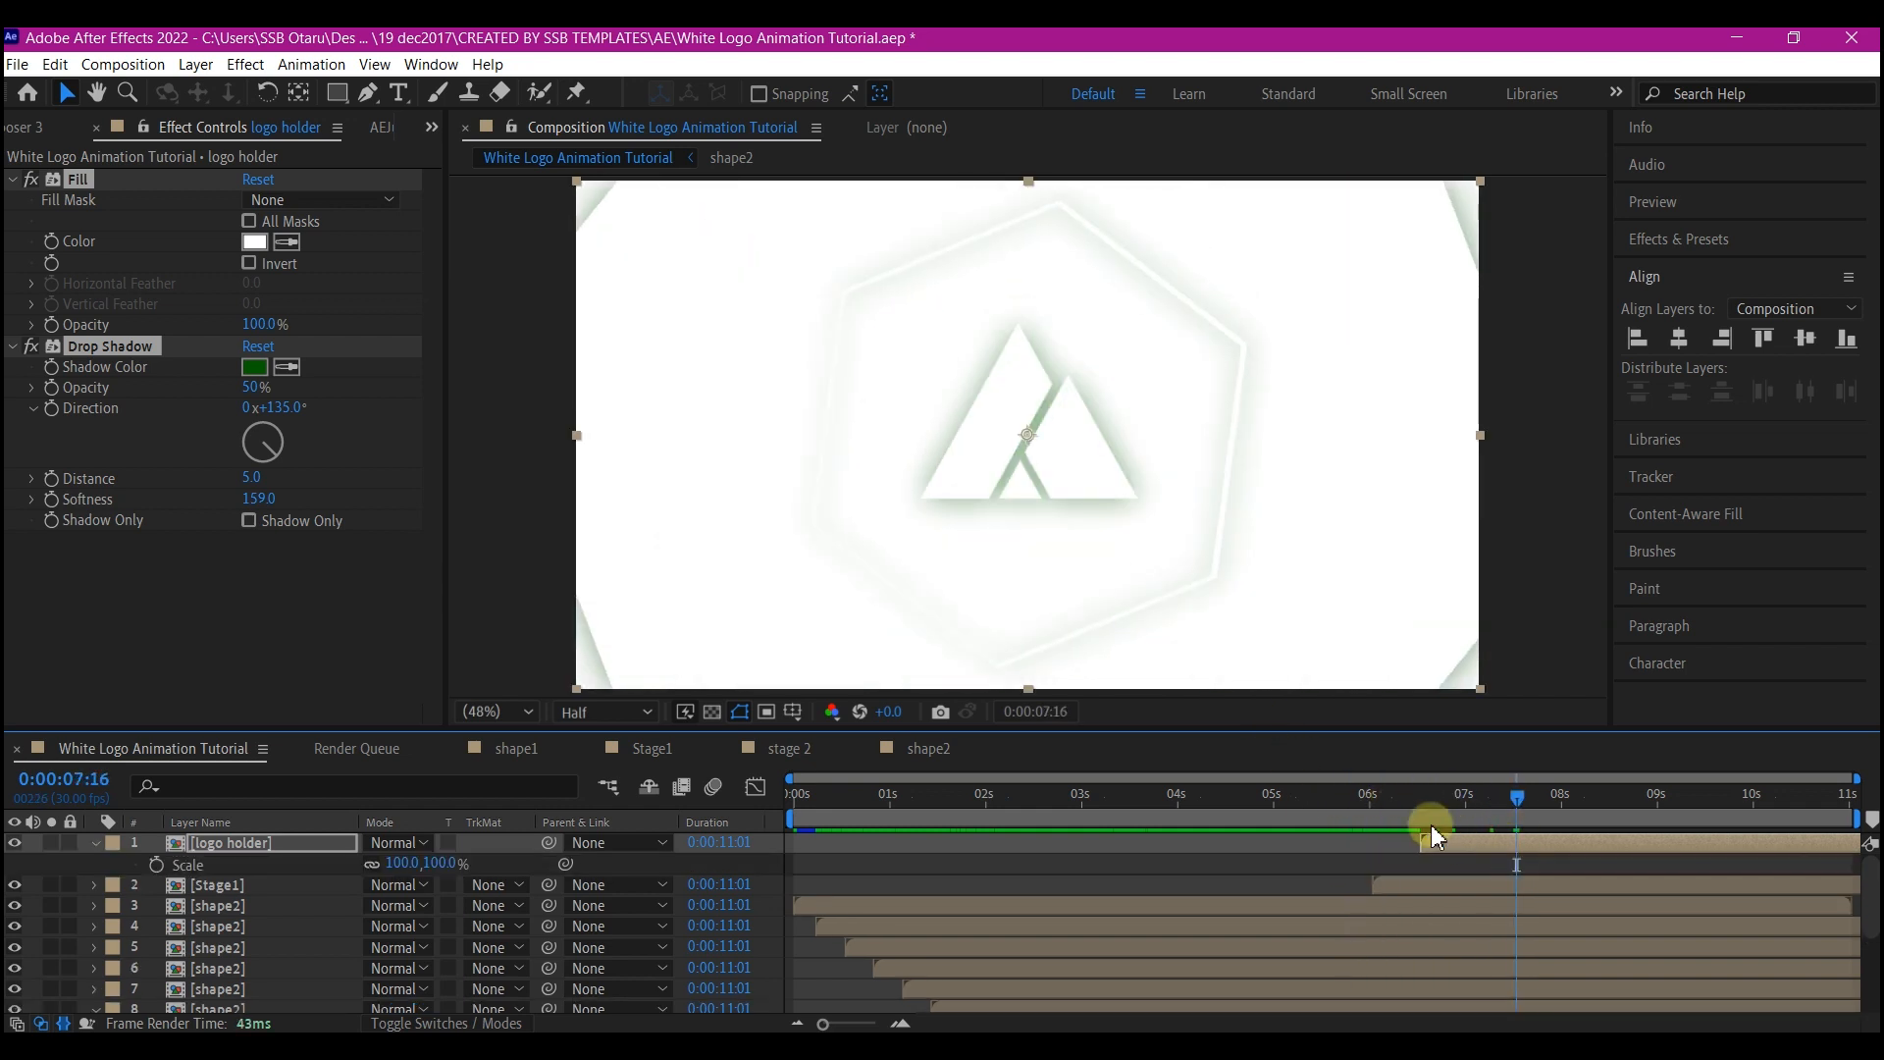
{"action": "left_click_drag", "start_coordinate": [1398, 803], "coordinate": [1520, 833]}
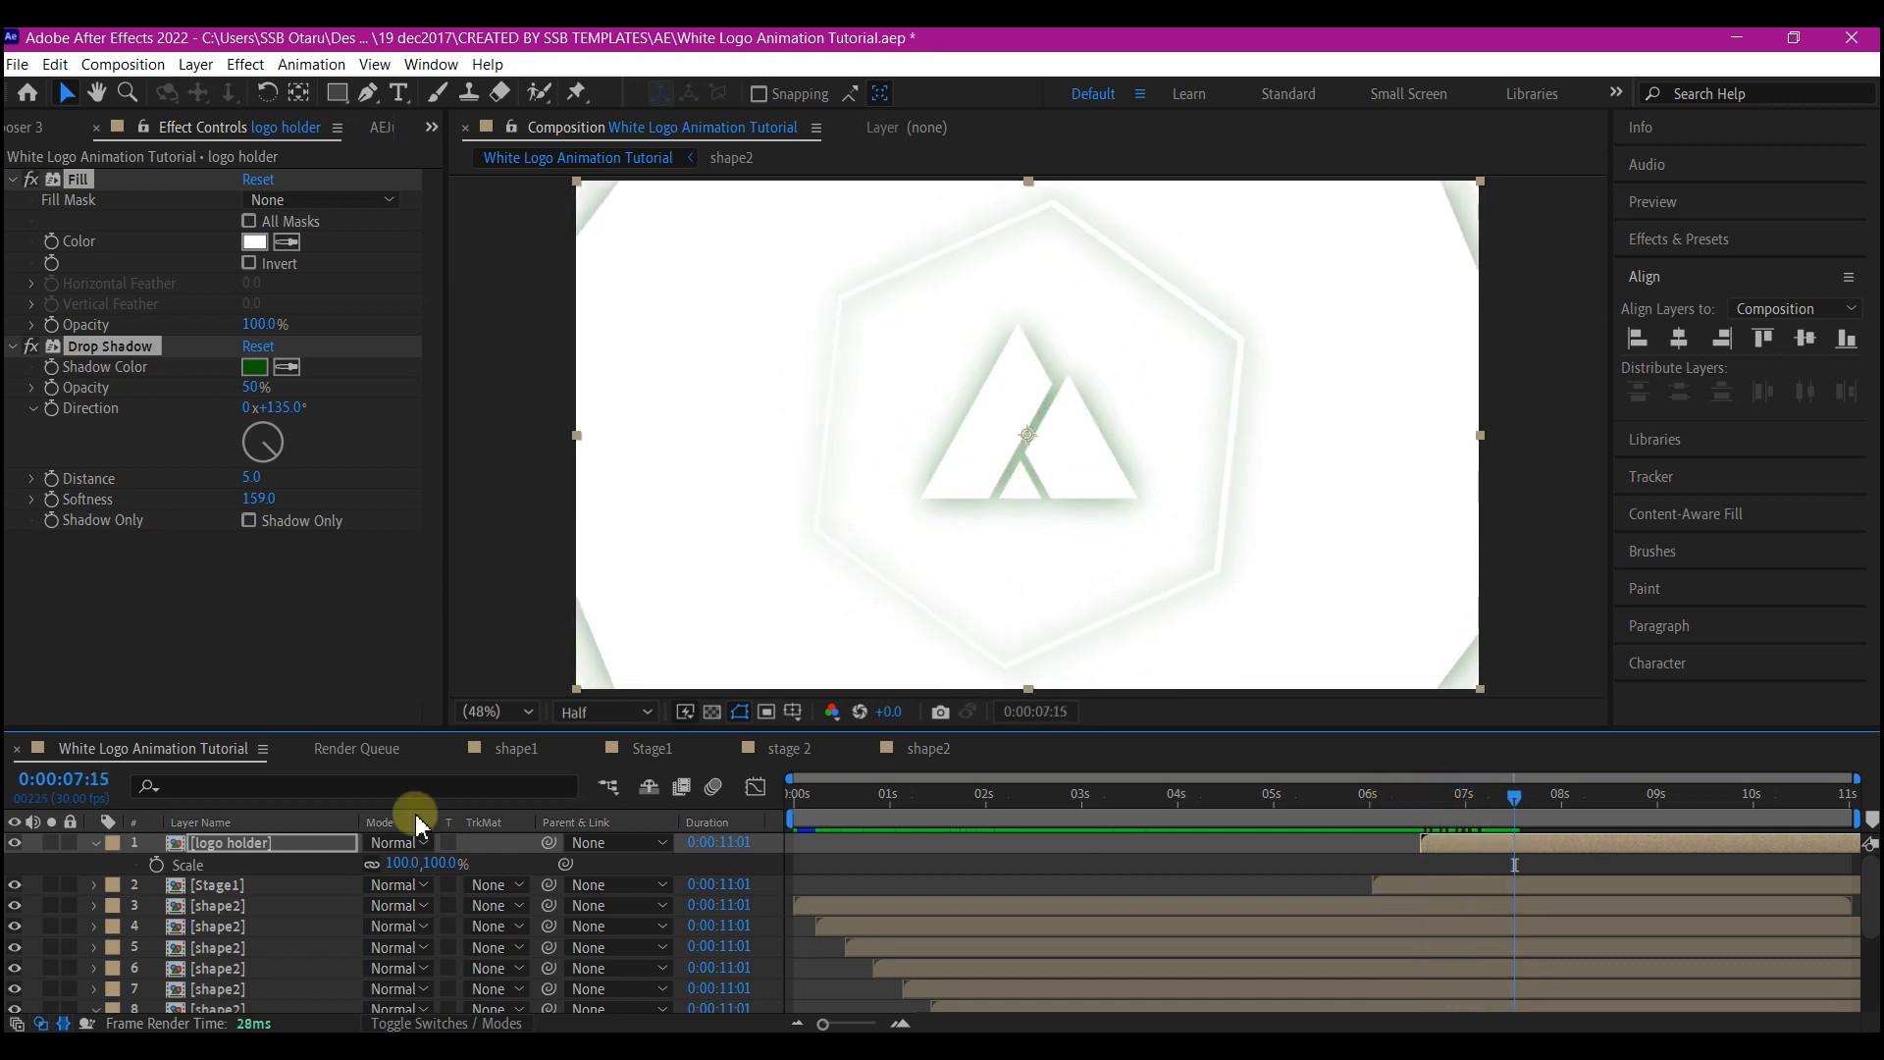
{"action": "left_click", "coordinate": [156, 863]}
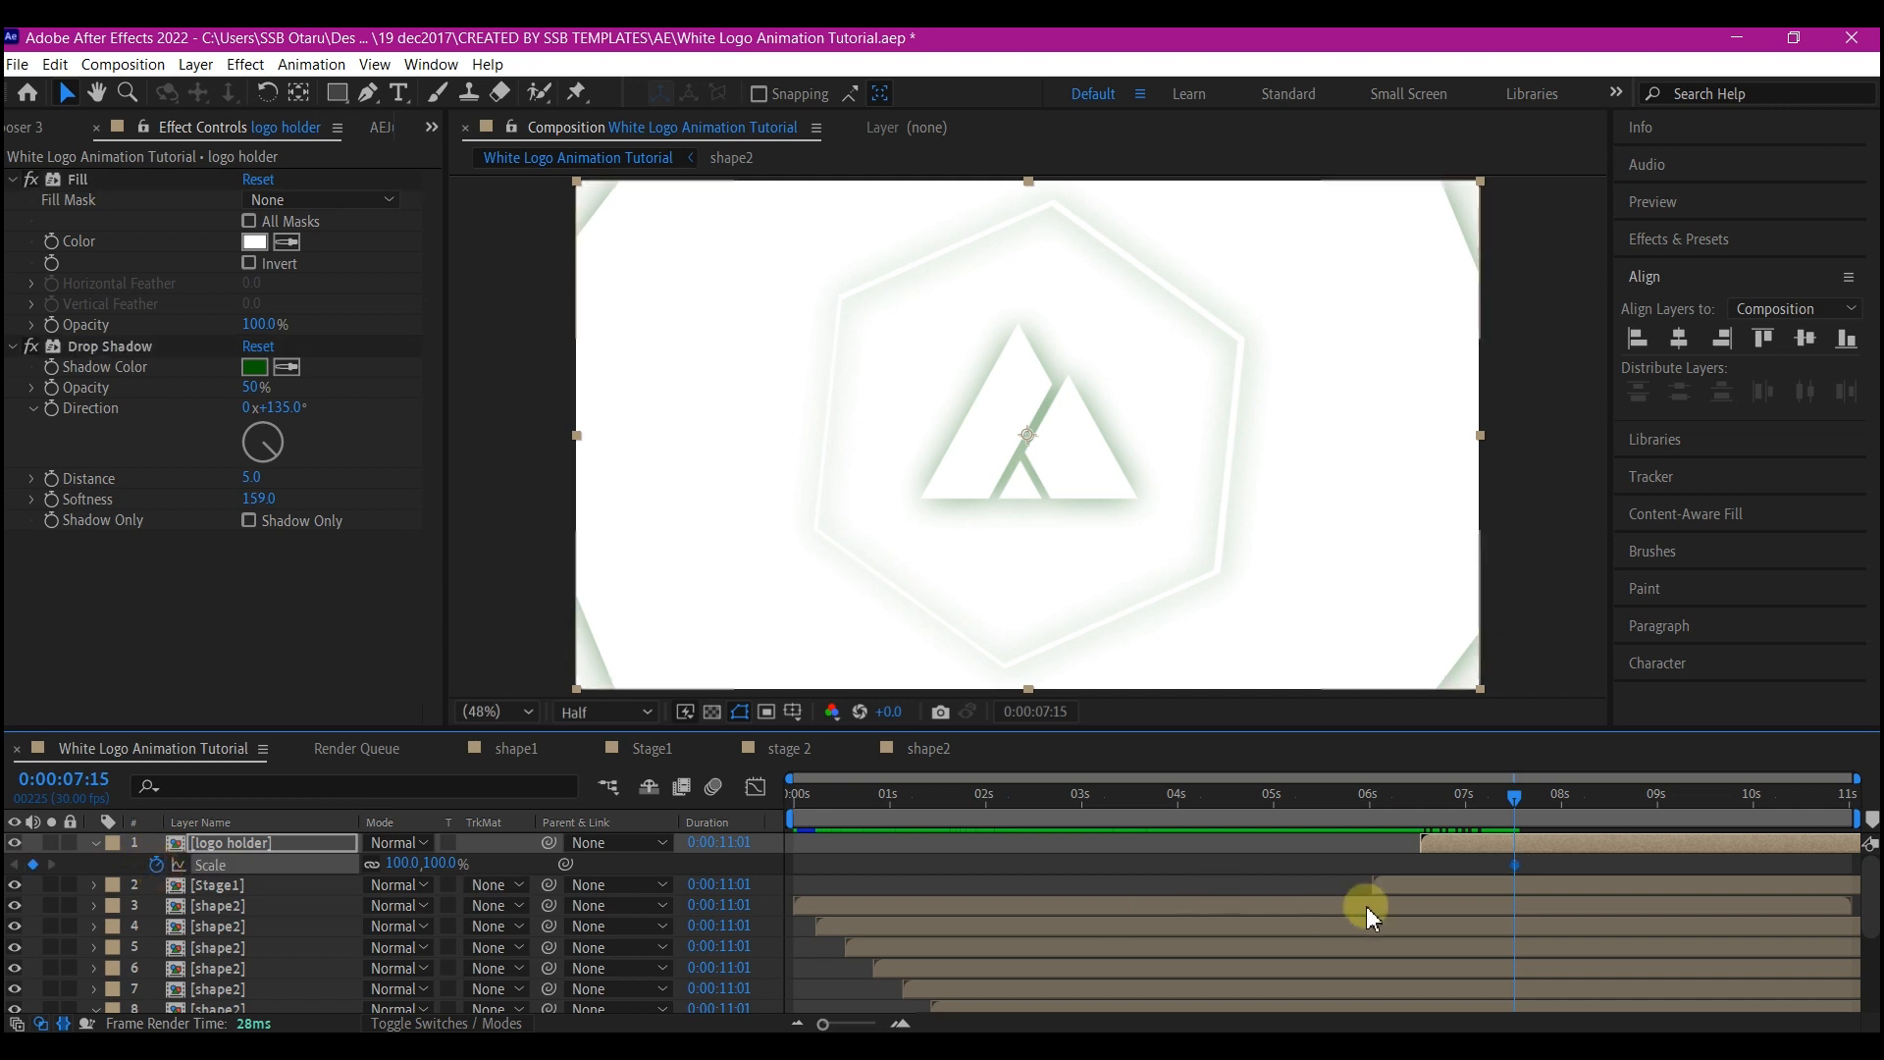
{"action": "left_click_drag", "start_coordinate": [1453, 805], "coordinate": [1431, 809]}
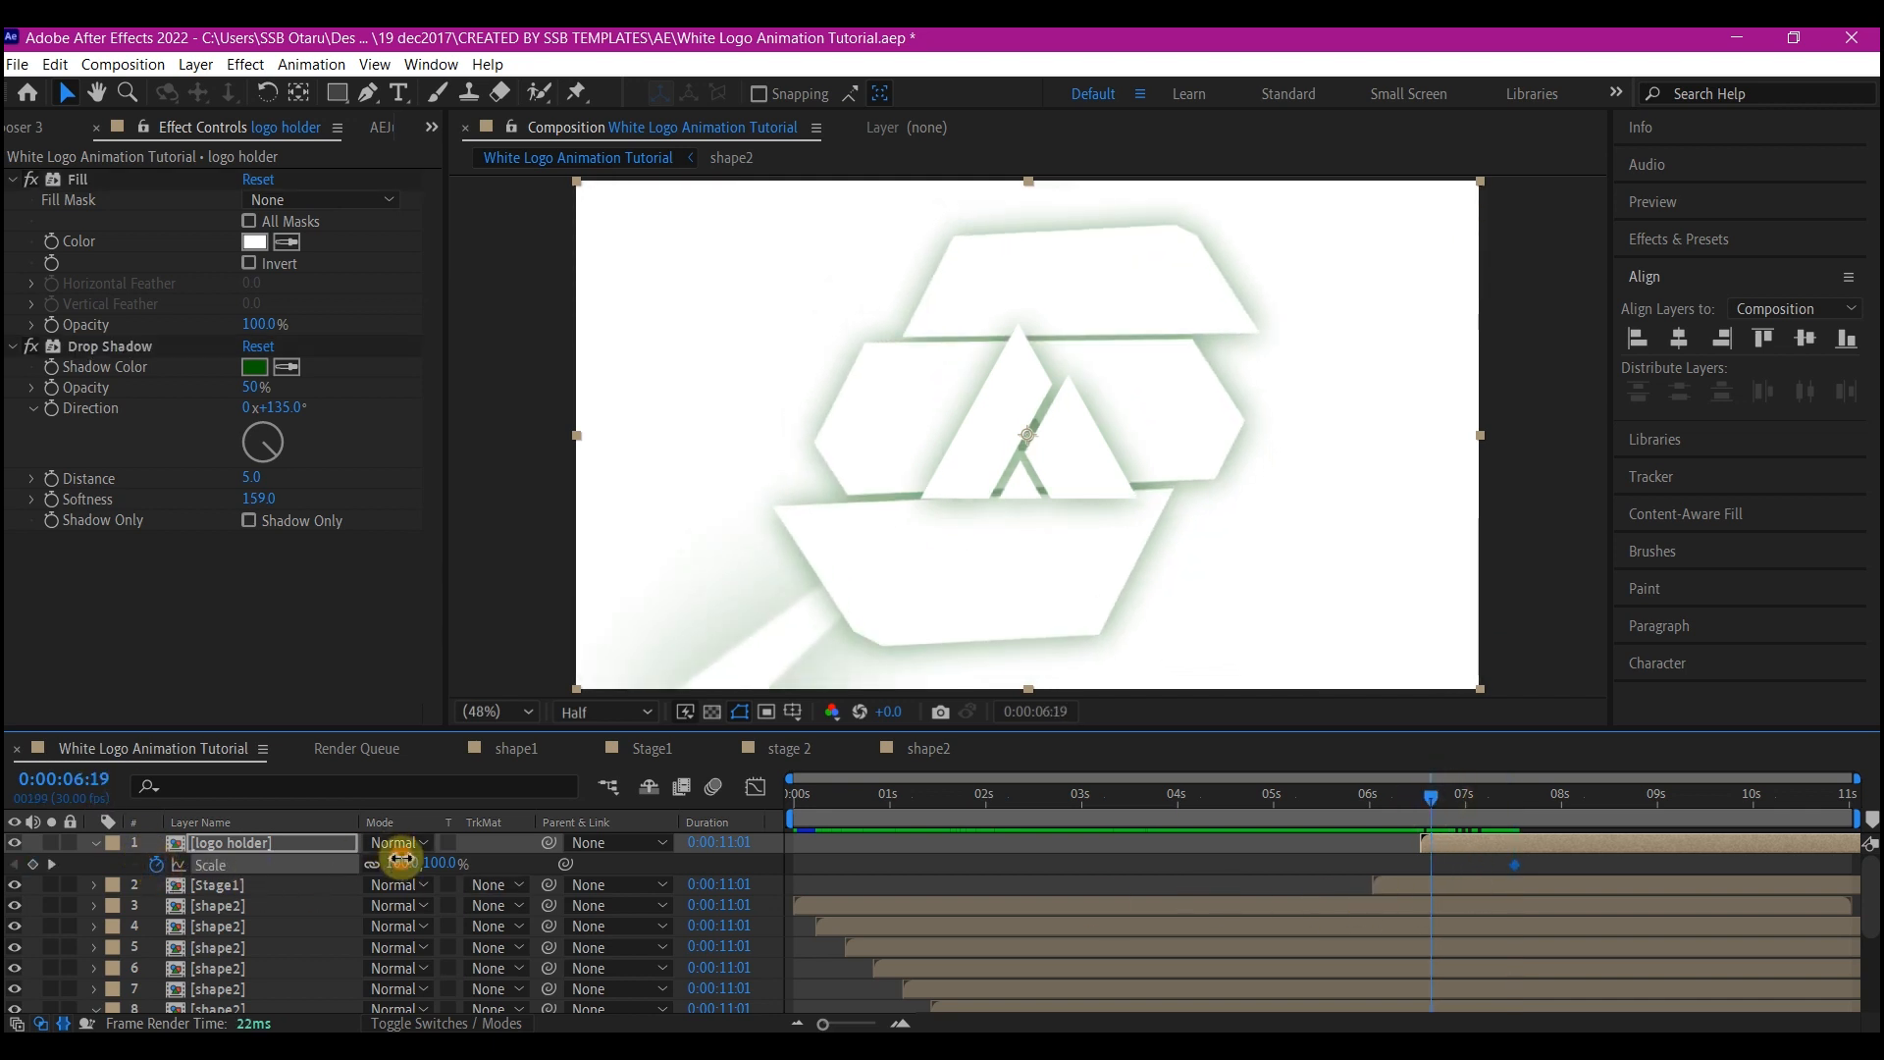
{"action": "type", "text": "00"}
{"action": "key", "text": "Return"}
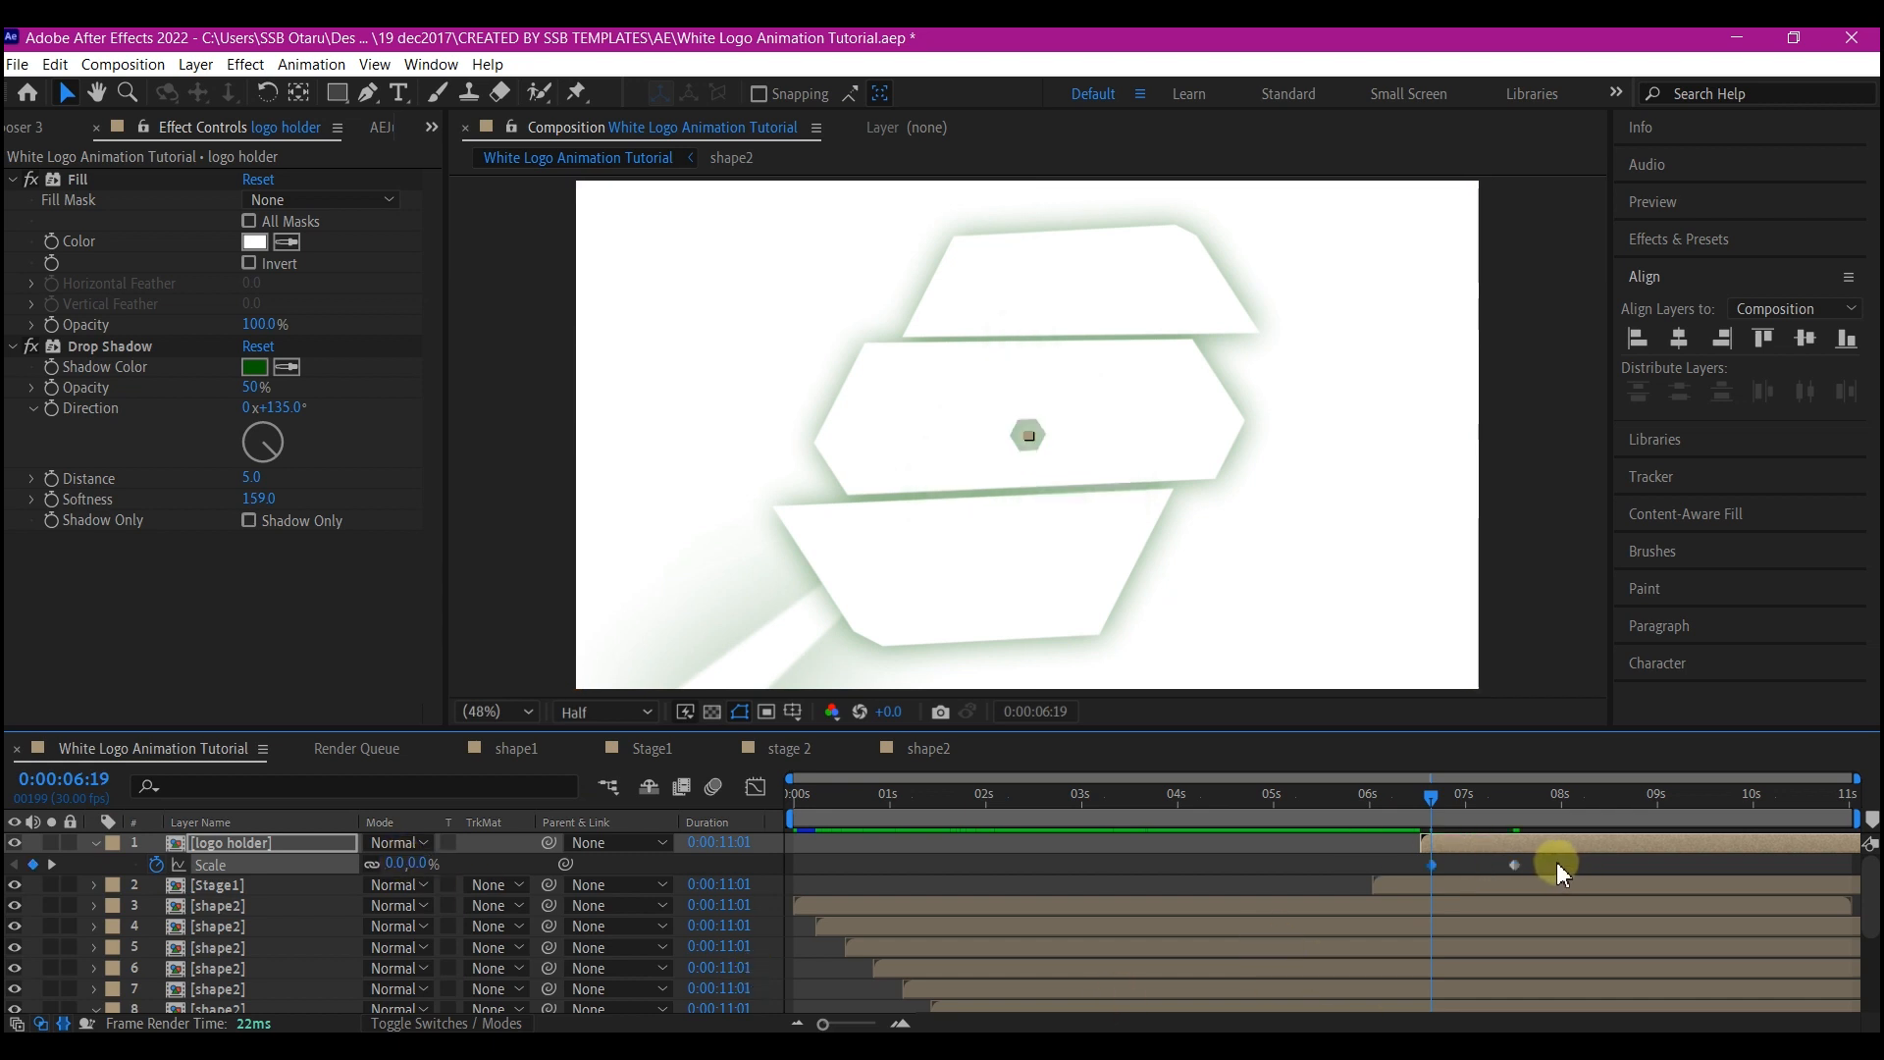
Apply Easy Ease to the logo holder layer's Scale keyframes and preview the icon's scale-up.
{"action": "key", "text": "F9"}
{"action": "key", "text": "space"}
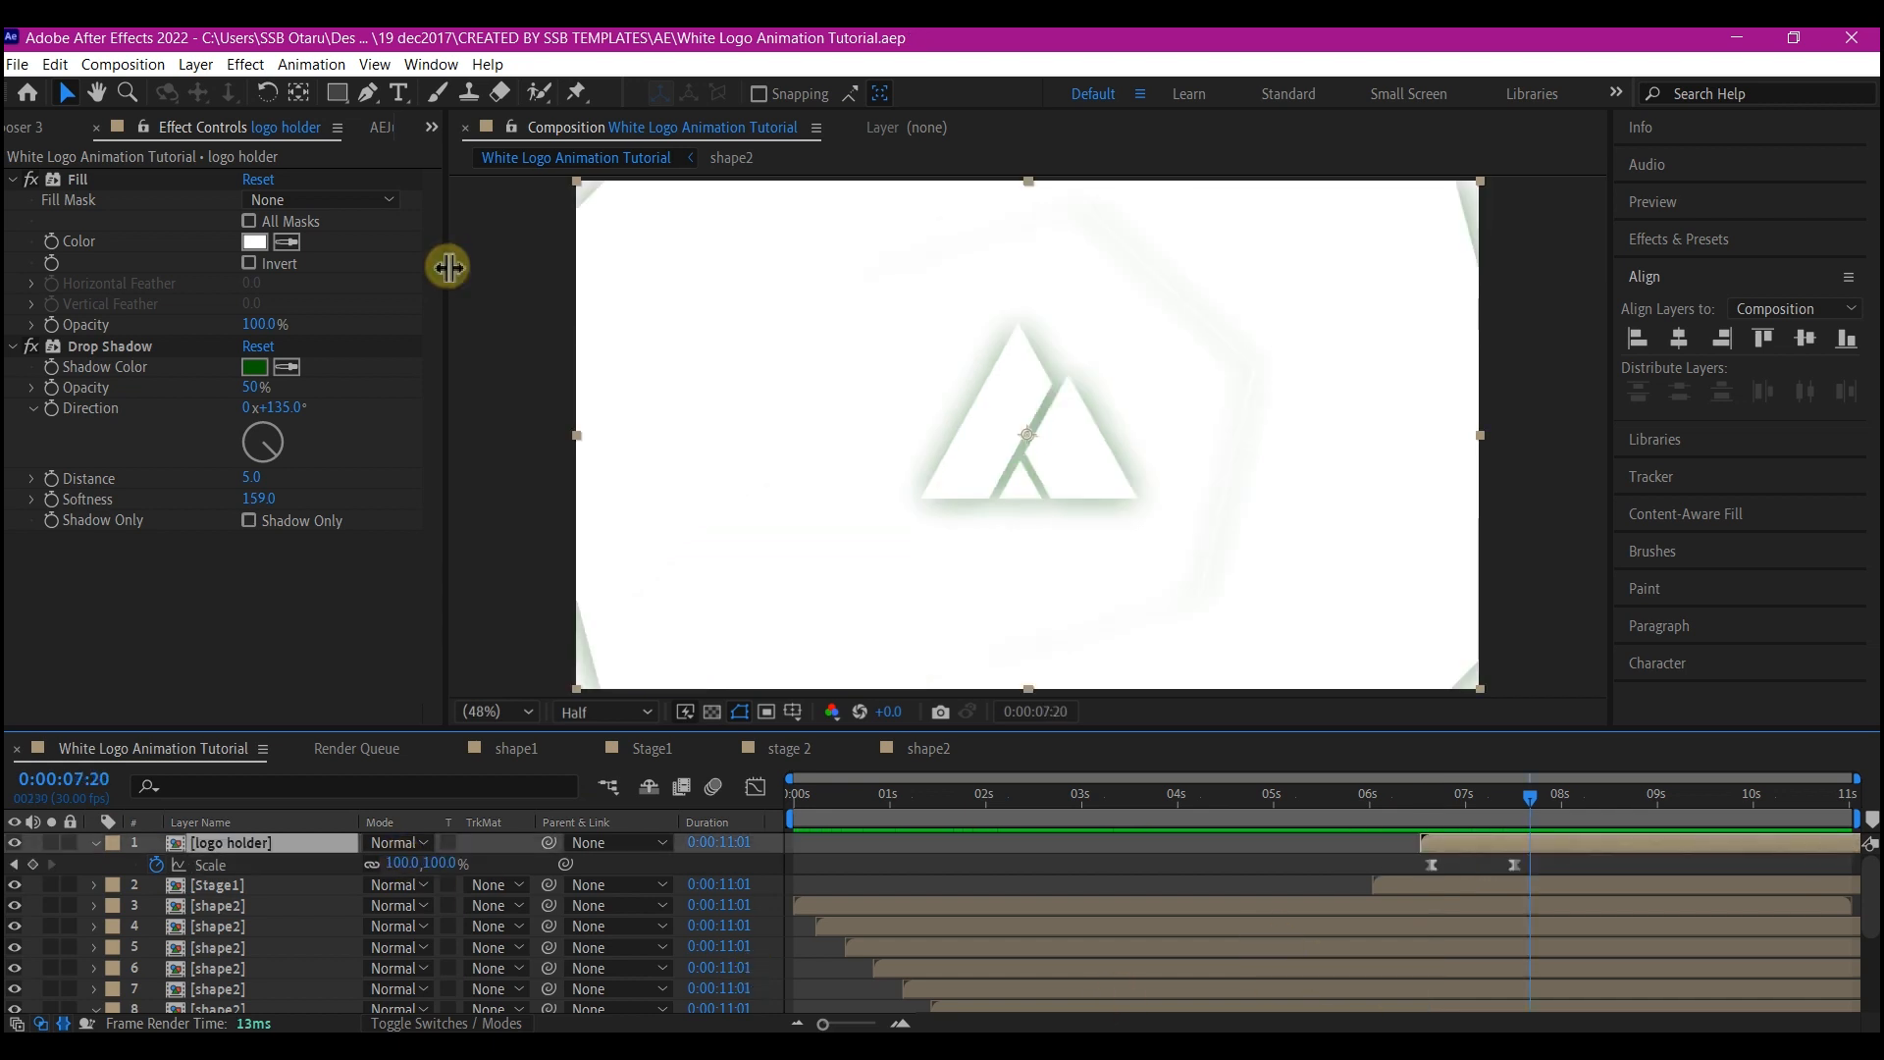
Add text/Angle logo.ai below the logo holder layer, starting at about 6.5 seconds, and mask it around the INFINITIUM wordmark.
{"action": "left_click", "coordinate": [429, 129]}
{"action": "left_click", "coordinate": [495, 157]}
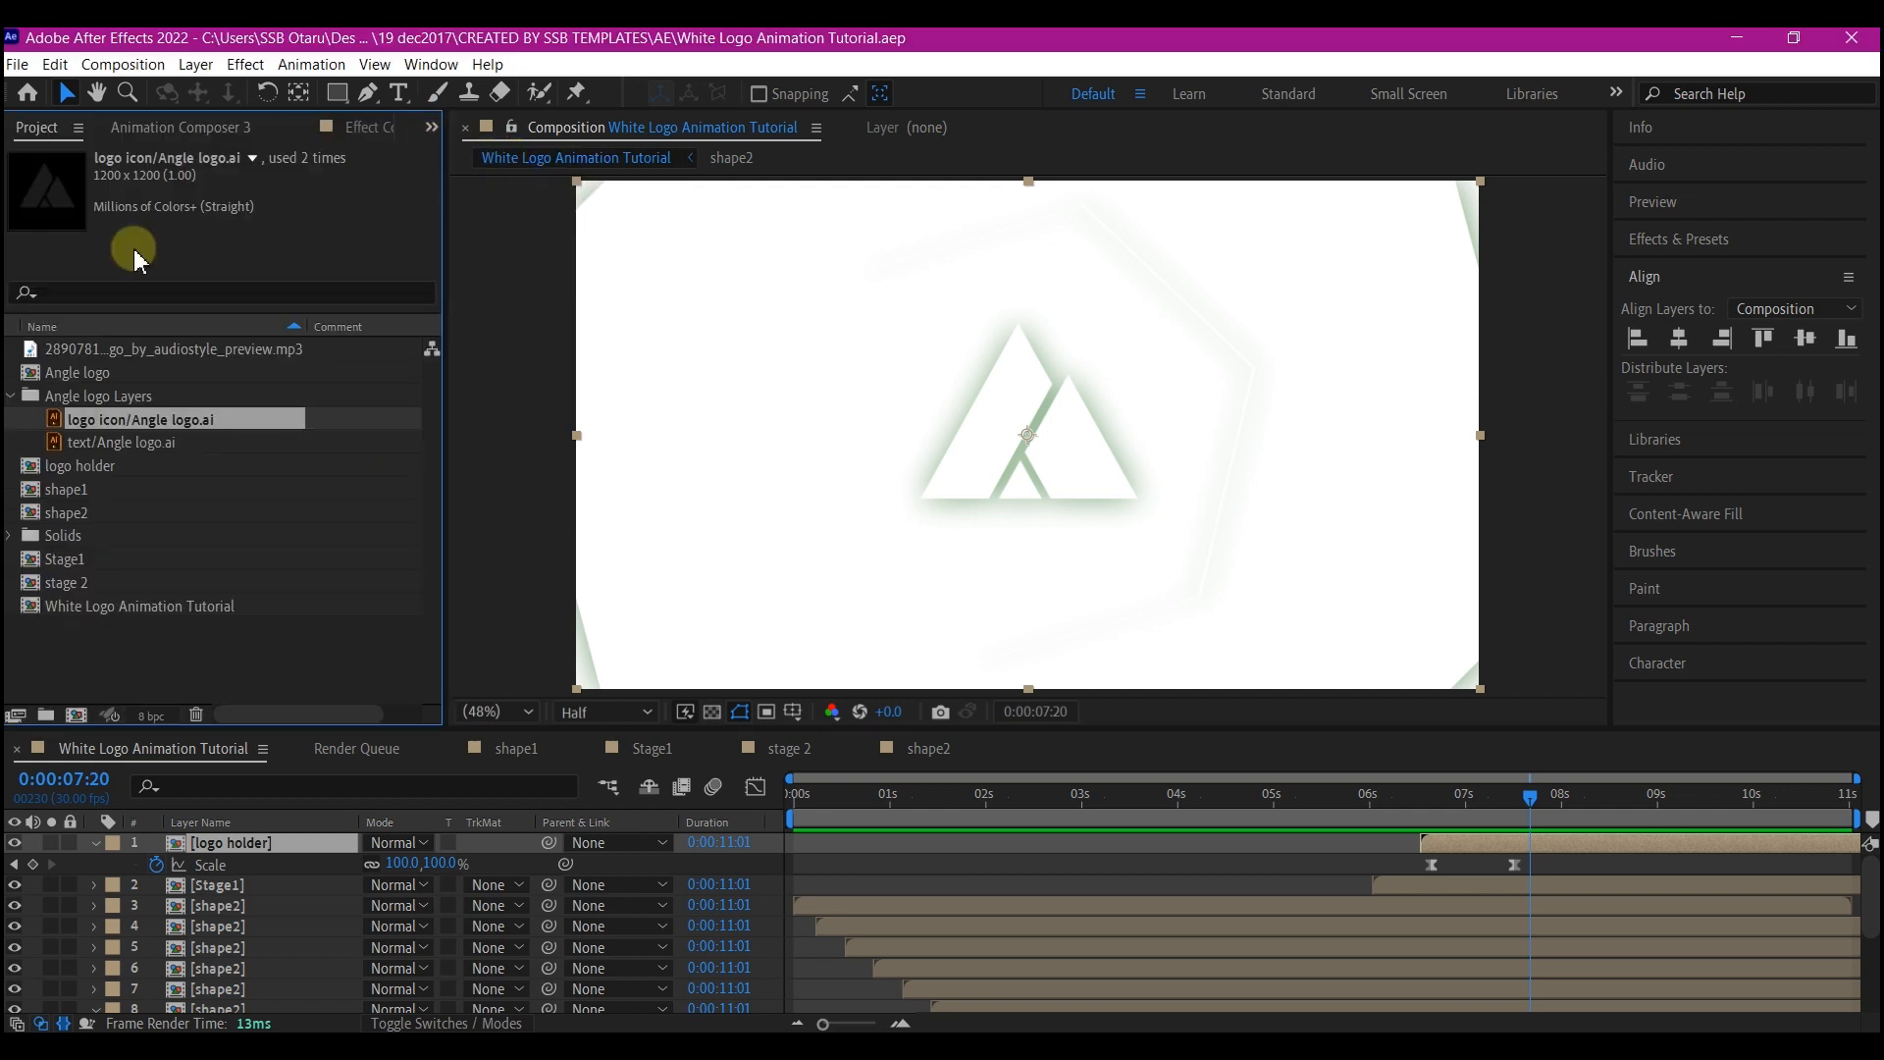
{"action": "left_click_drag", "start_coordinate": [76, 442], "coordinate": [444, 852]}
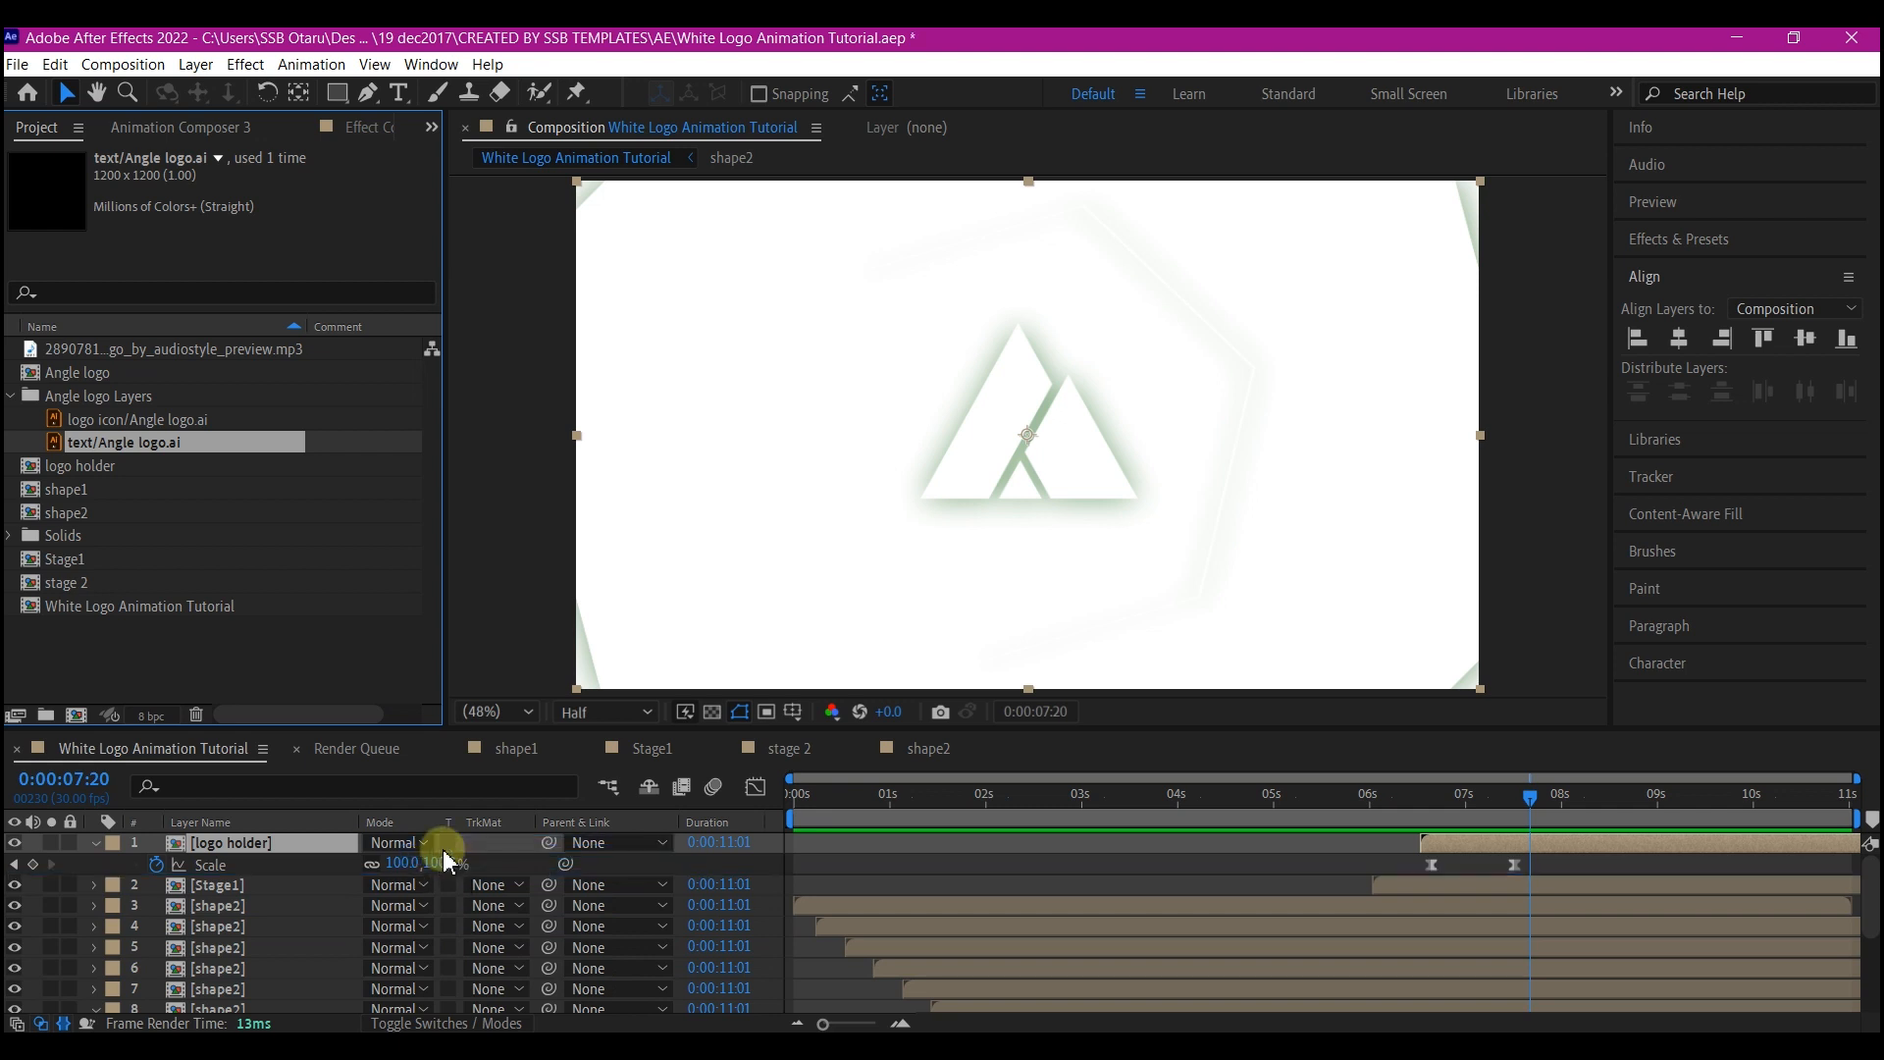
{"action": "left_click_drag", "start_coordinate": [981, 892], "coordinate": [1468, 933]}
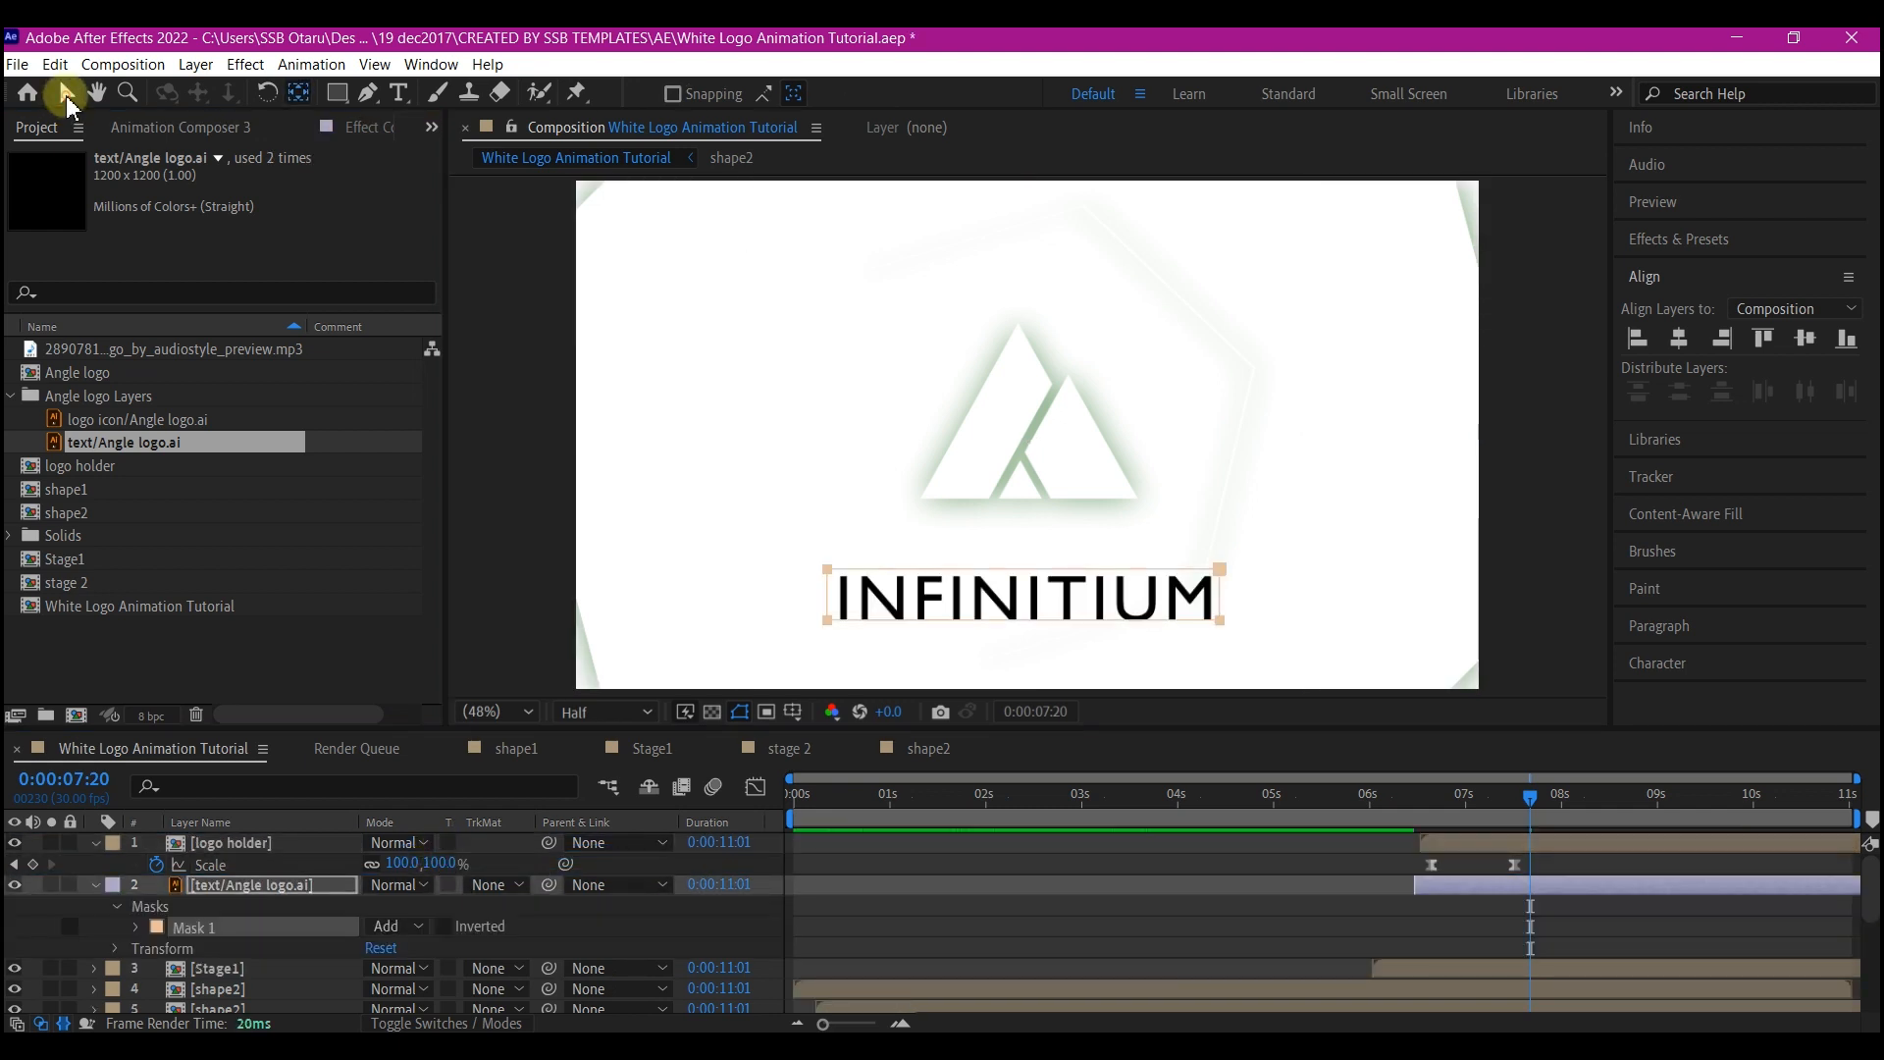
{"action": "left_click", "coordinate": [67, 95]}
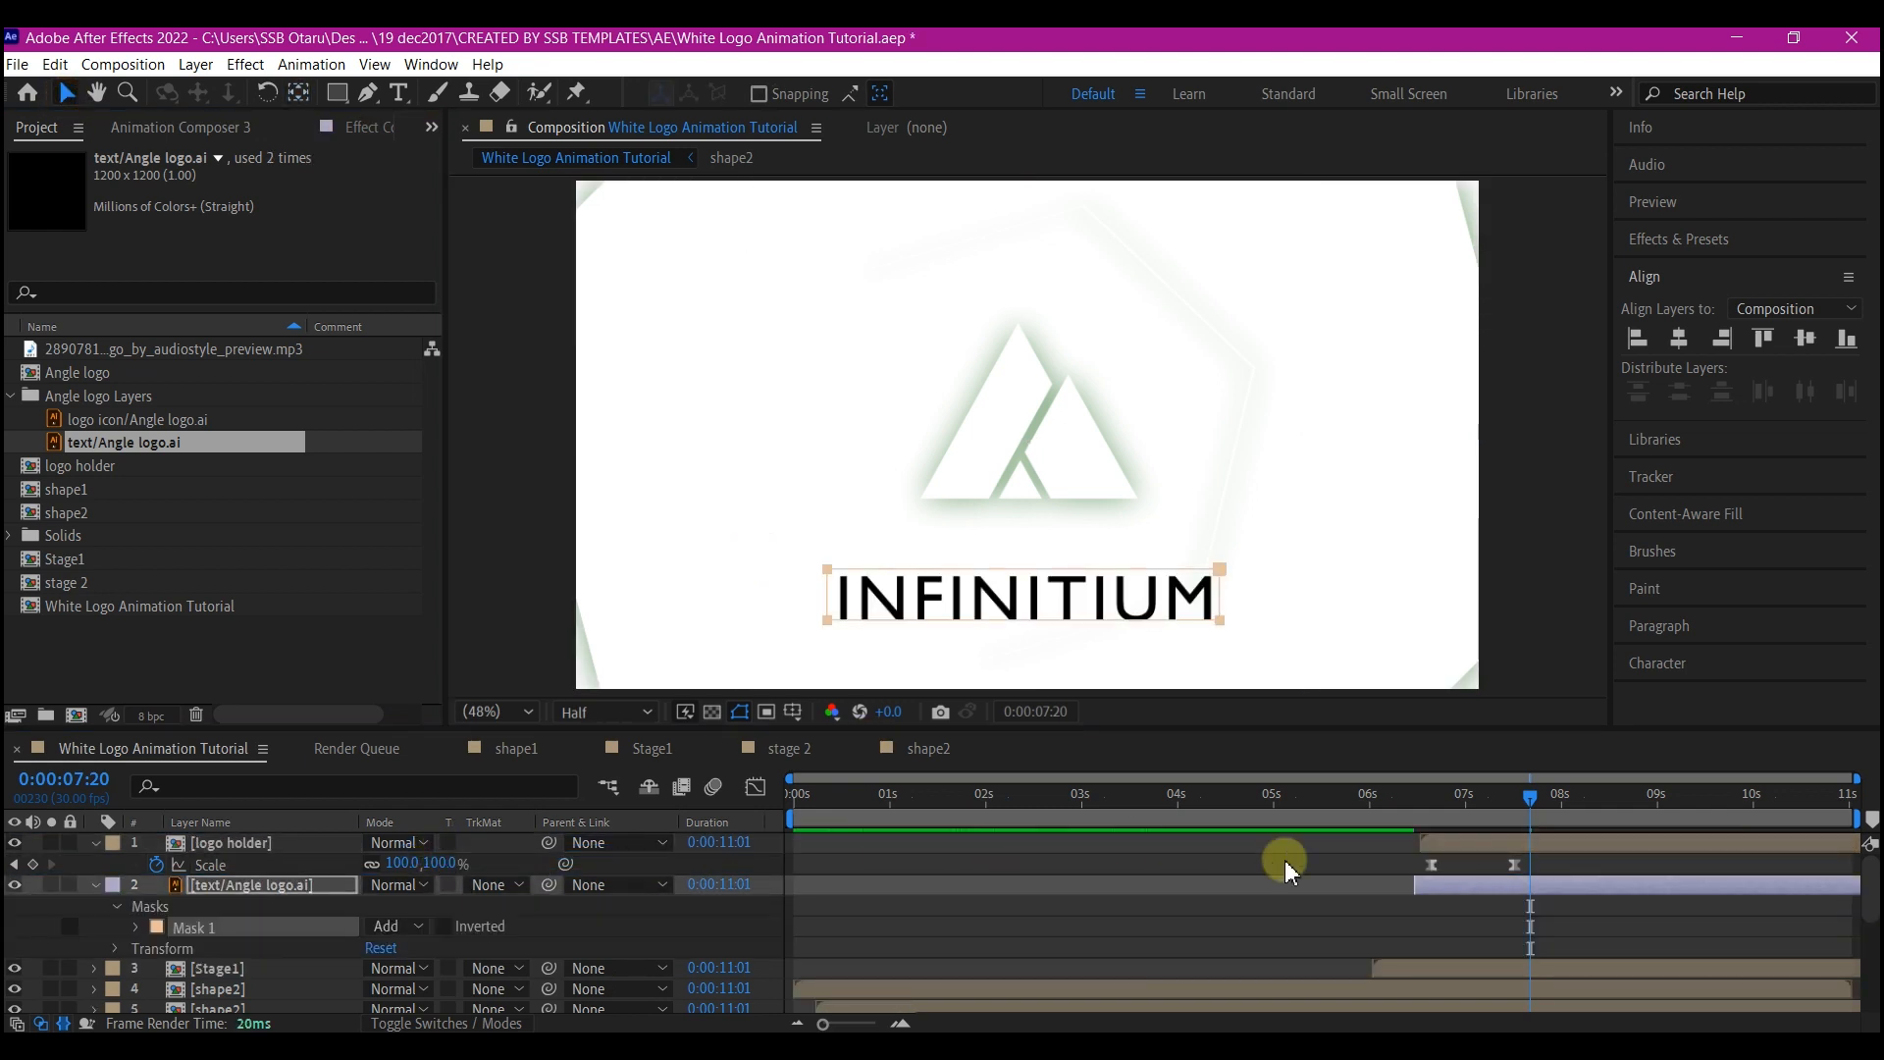
Set the text/Angle logo.ai layer's Scale to 47% and position the wordmark directly beneath the logo icon.
{"action": "left_click", "coordinate": [1476, 885]}
{"action": "key", "text": "s"}
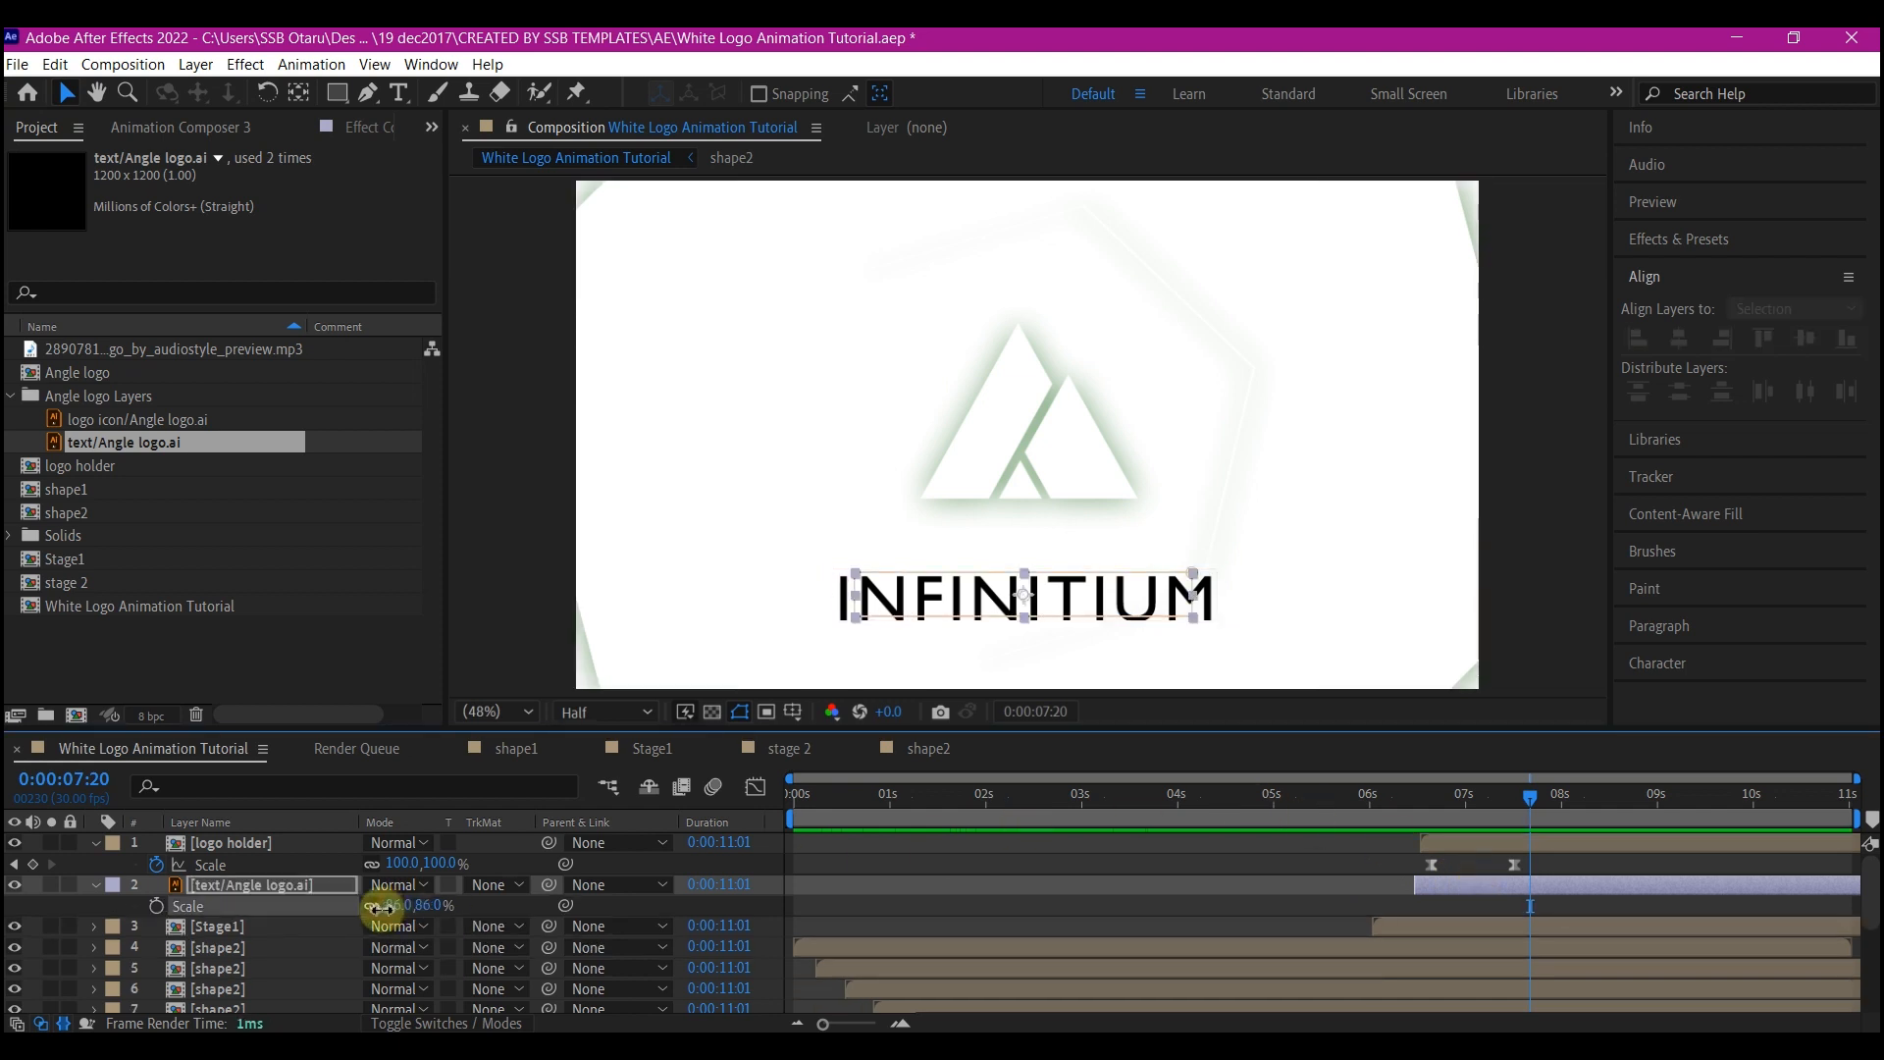
{"action": "left_click_drag", "start_coordinate": [378, 904], "coordinate": [257, 906]}
{"action": "key", "text": "p"}
{"action": "key", "text": "s"}
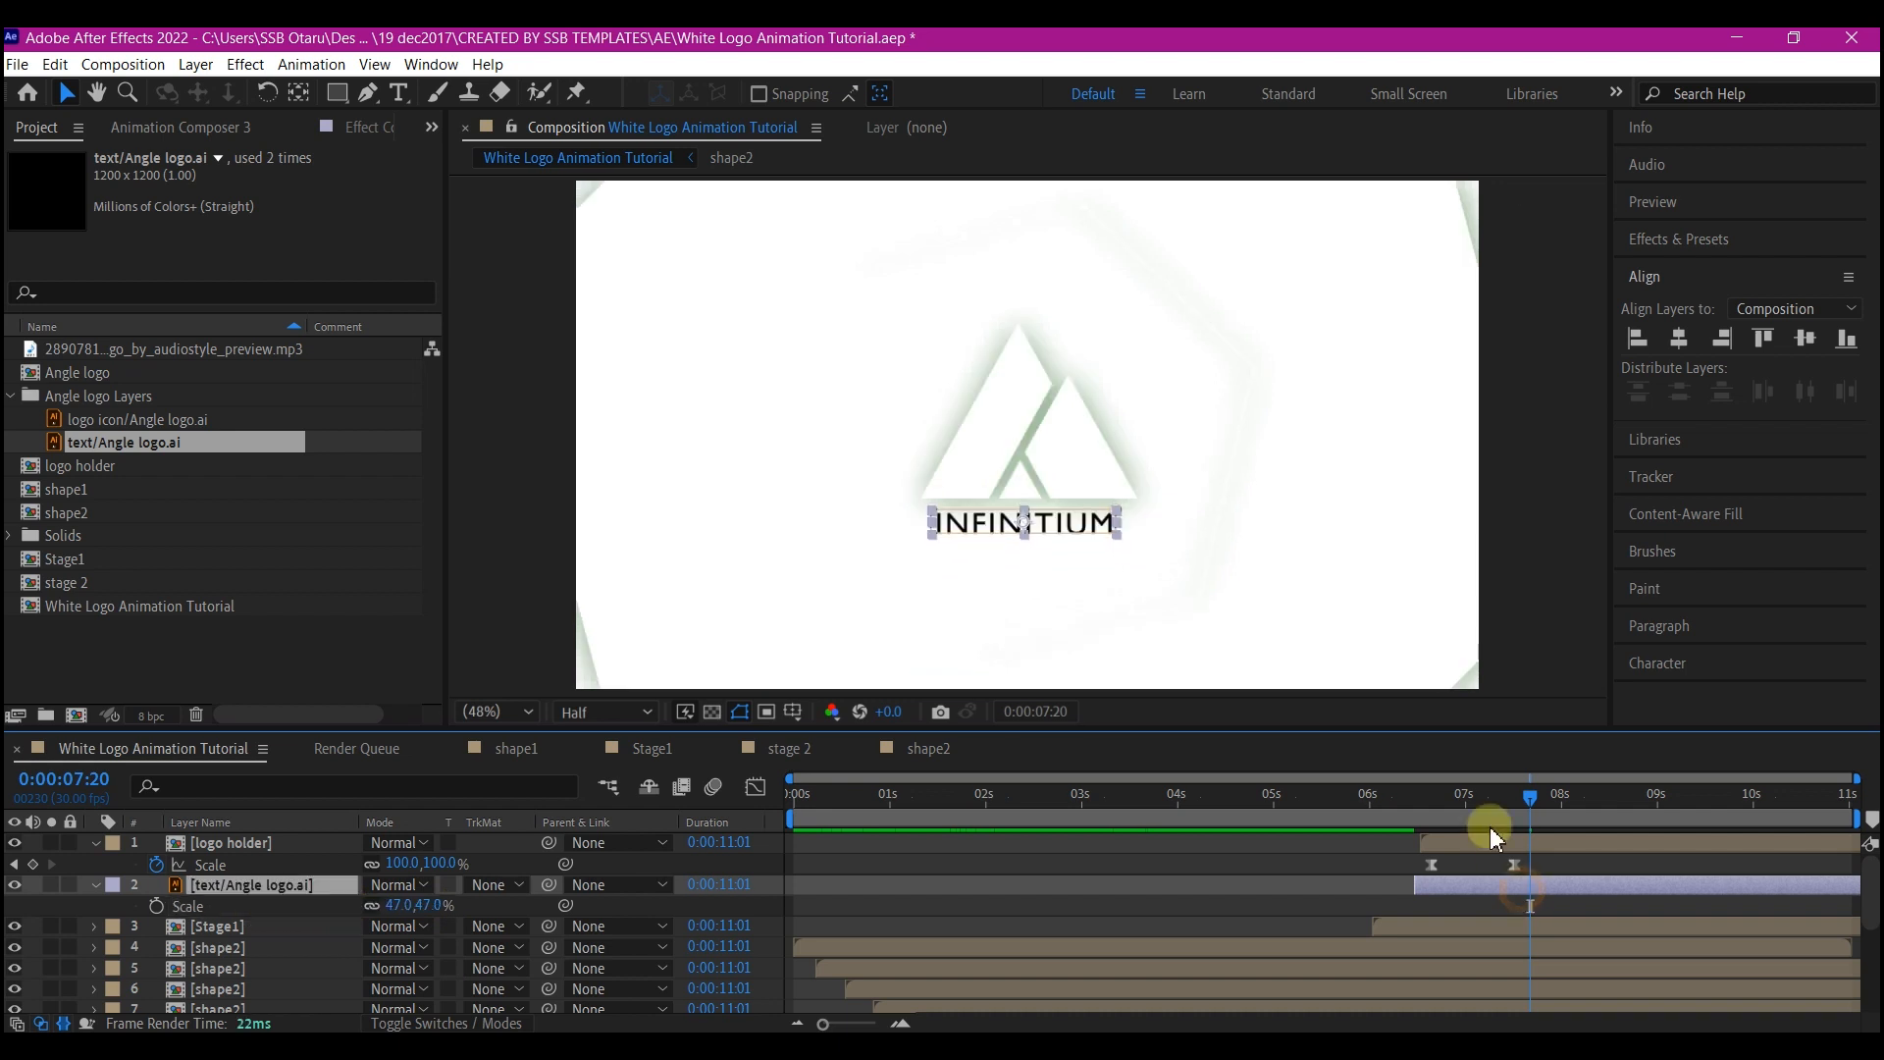
Keyframe the text layer's Scale at 47% at 0:00:07:25 and 0% at 0:00:07:00, with Easy Ease on both keyframes.
{"action": "left_click_drag", "start_coordinate": [1440, 810], "coordinate": [1563, 835]}
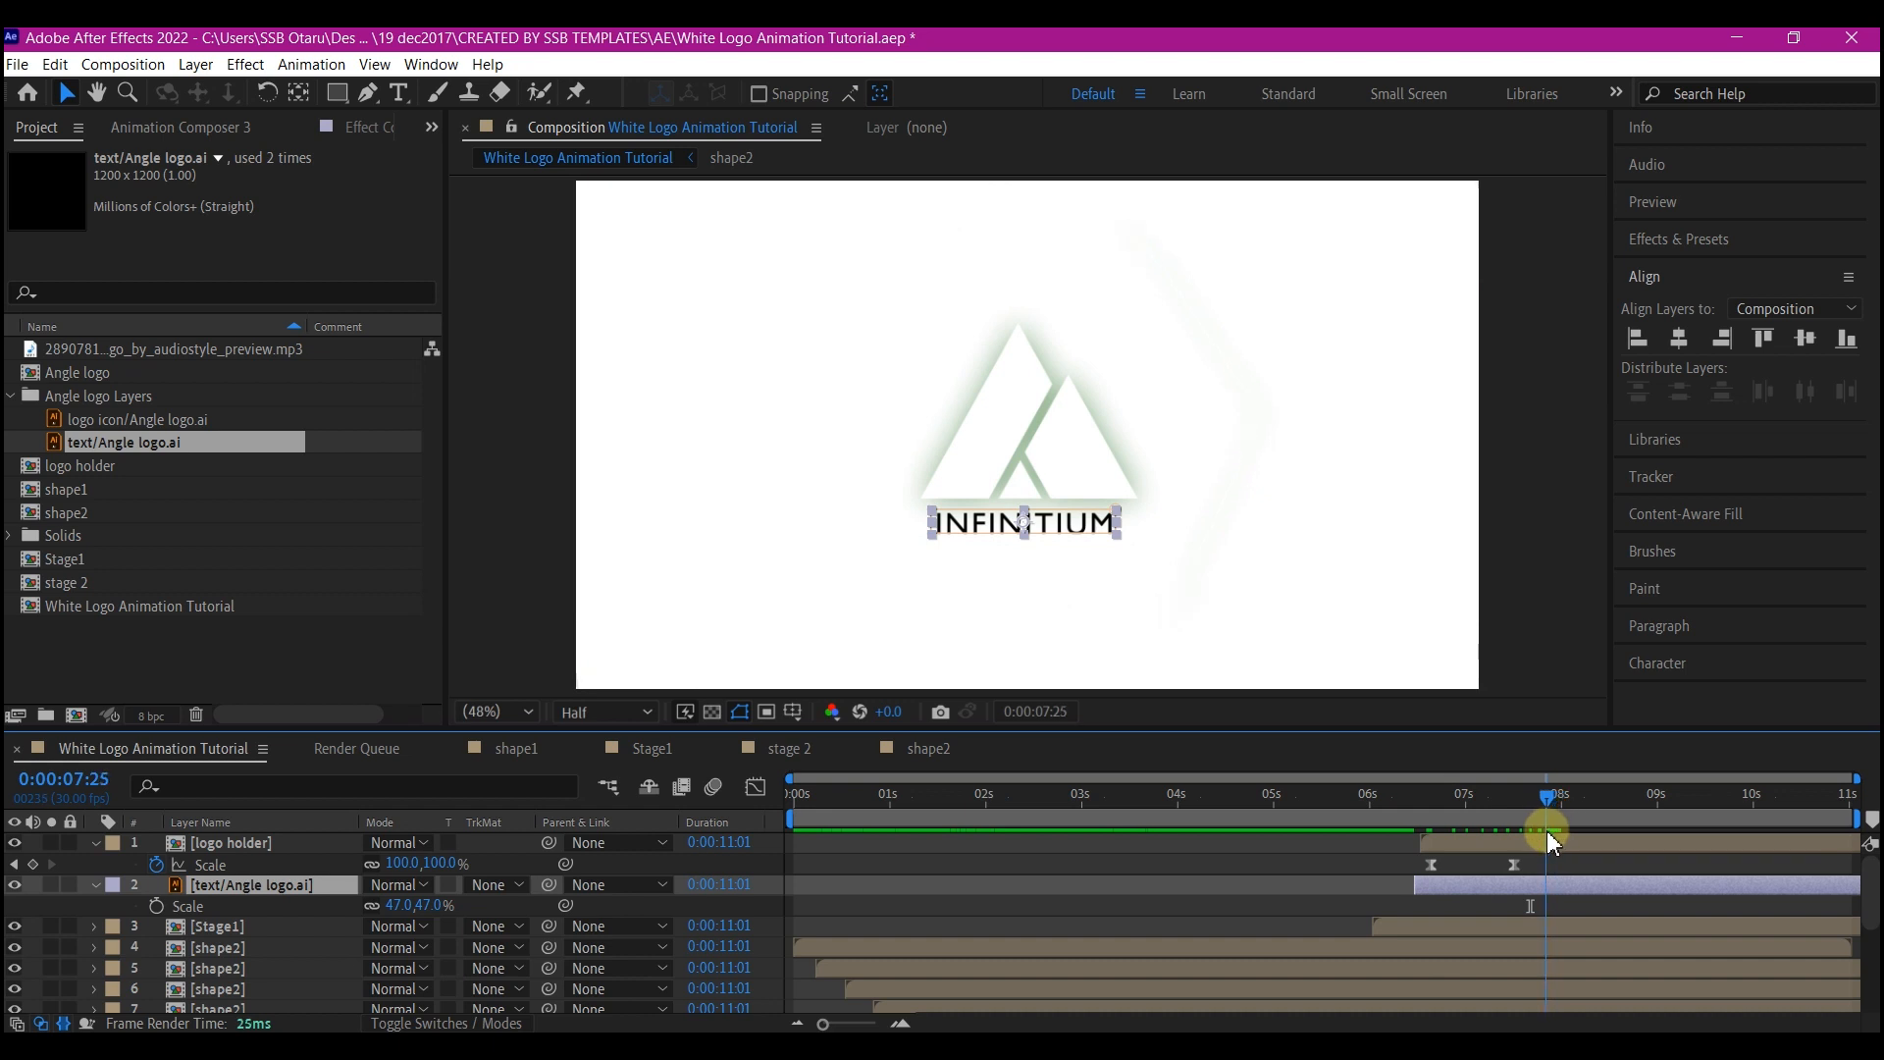
{"action": "left_click", "coordinate": [157, 905]}
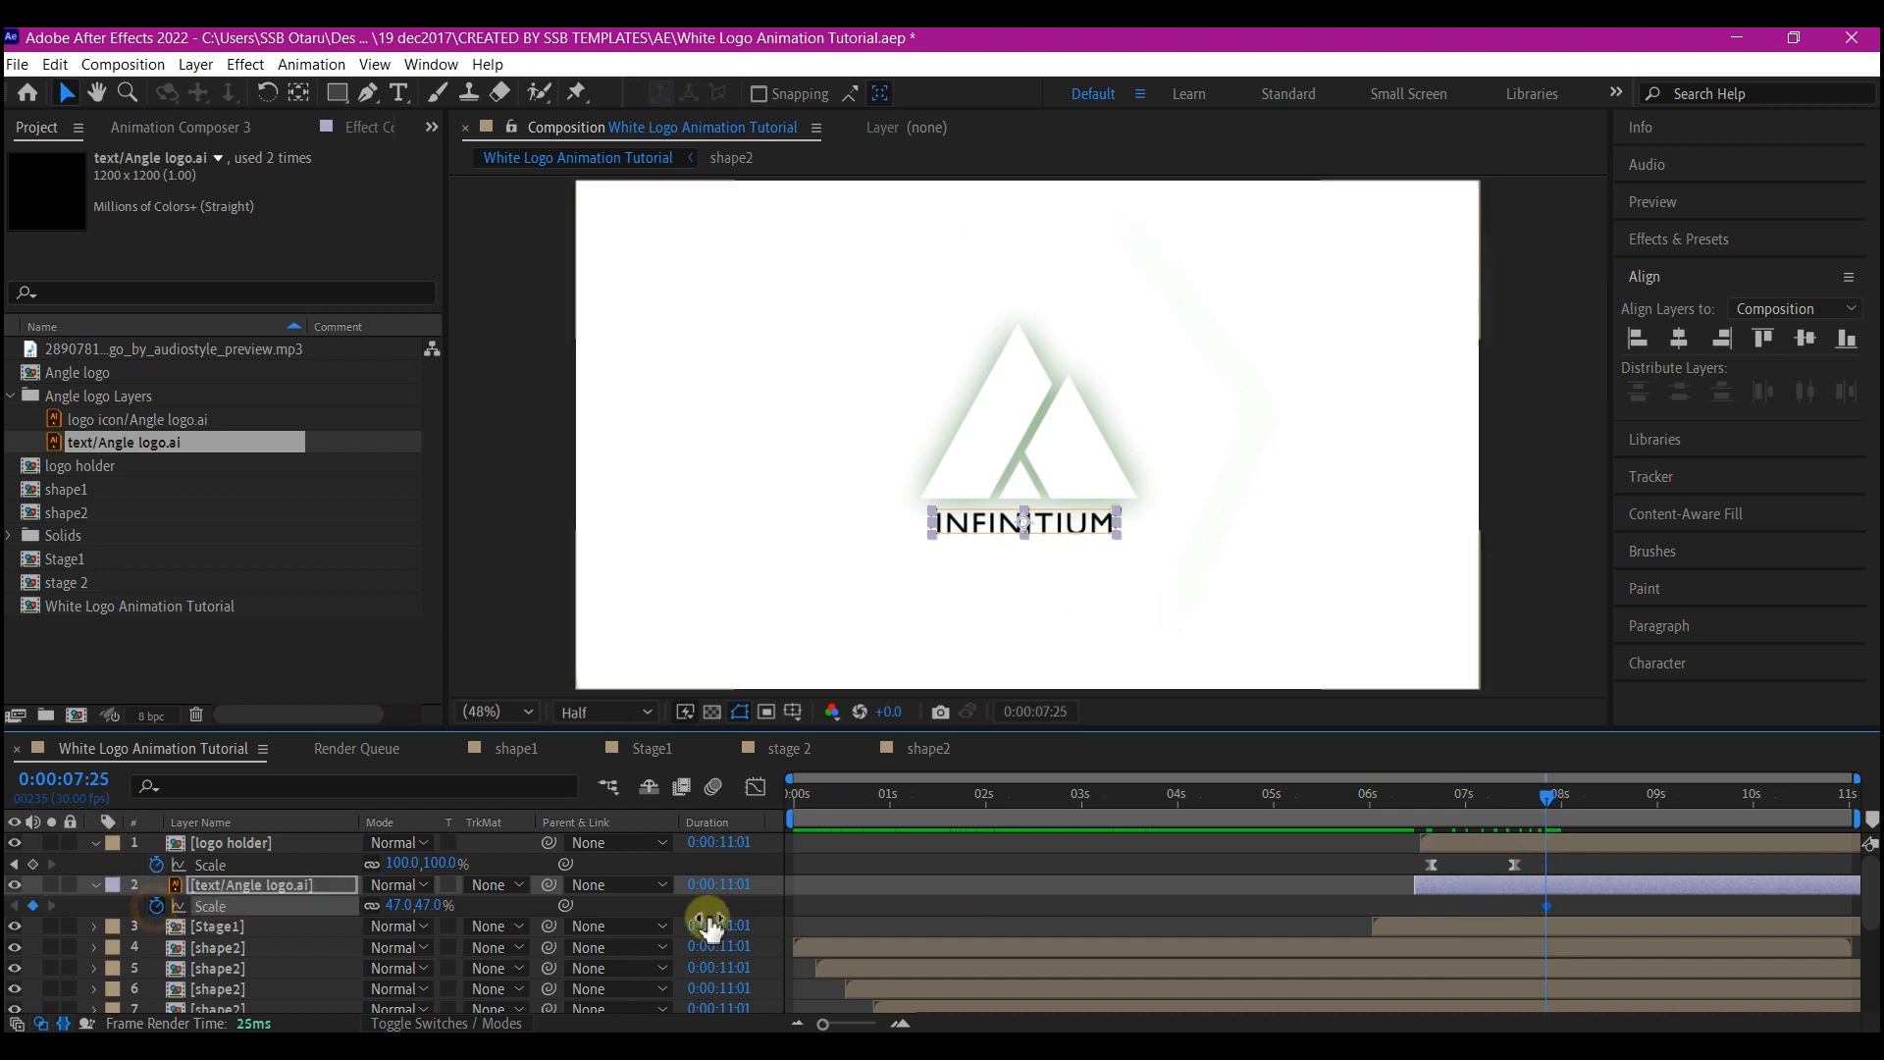
{"action": "left_click", "coordinate": [1467, 802]}
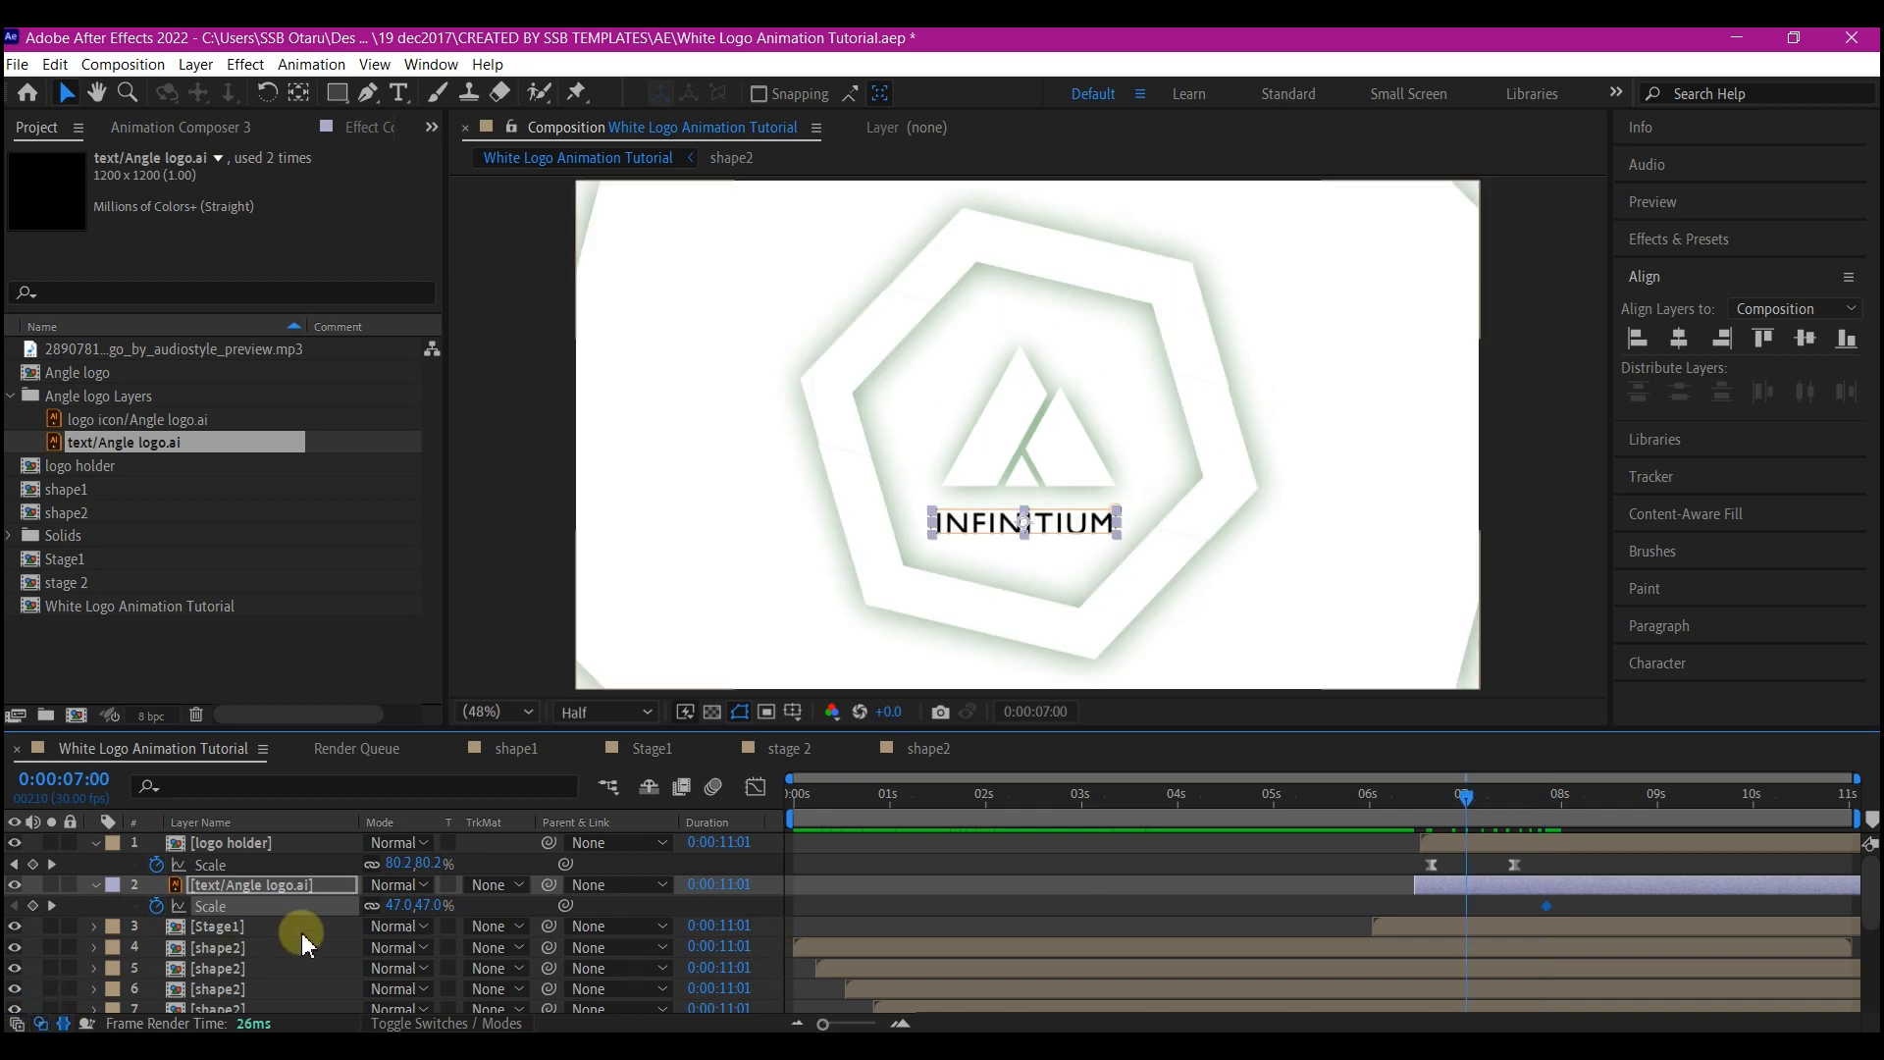
{"action": "left_click", "coordinate": [392, 912]}
{"action": "left_click", "coordinate": [393, 904]}
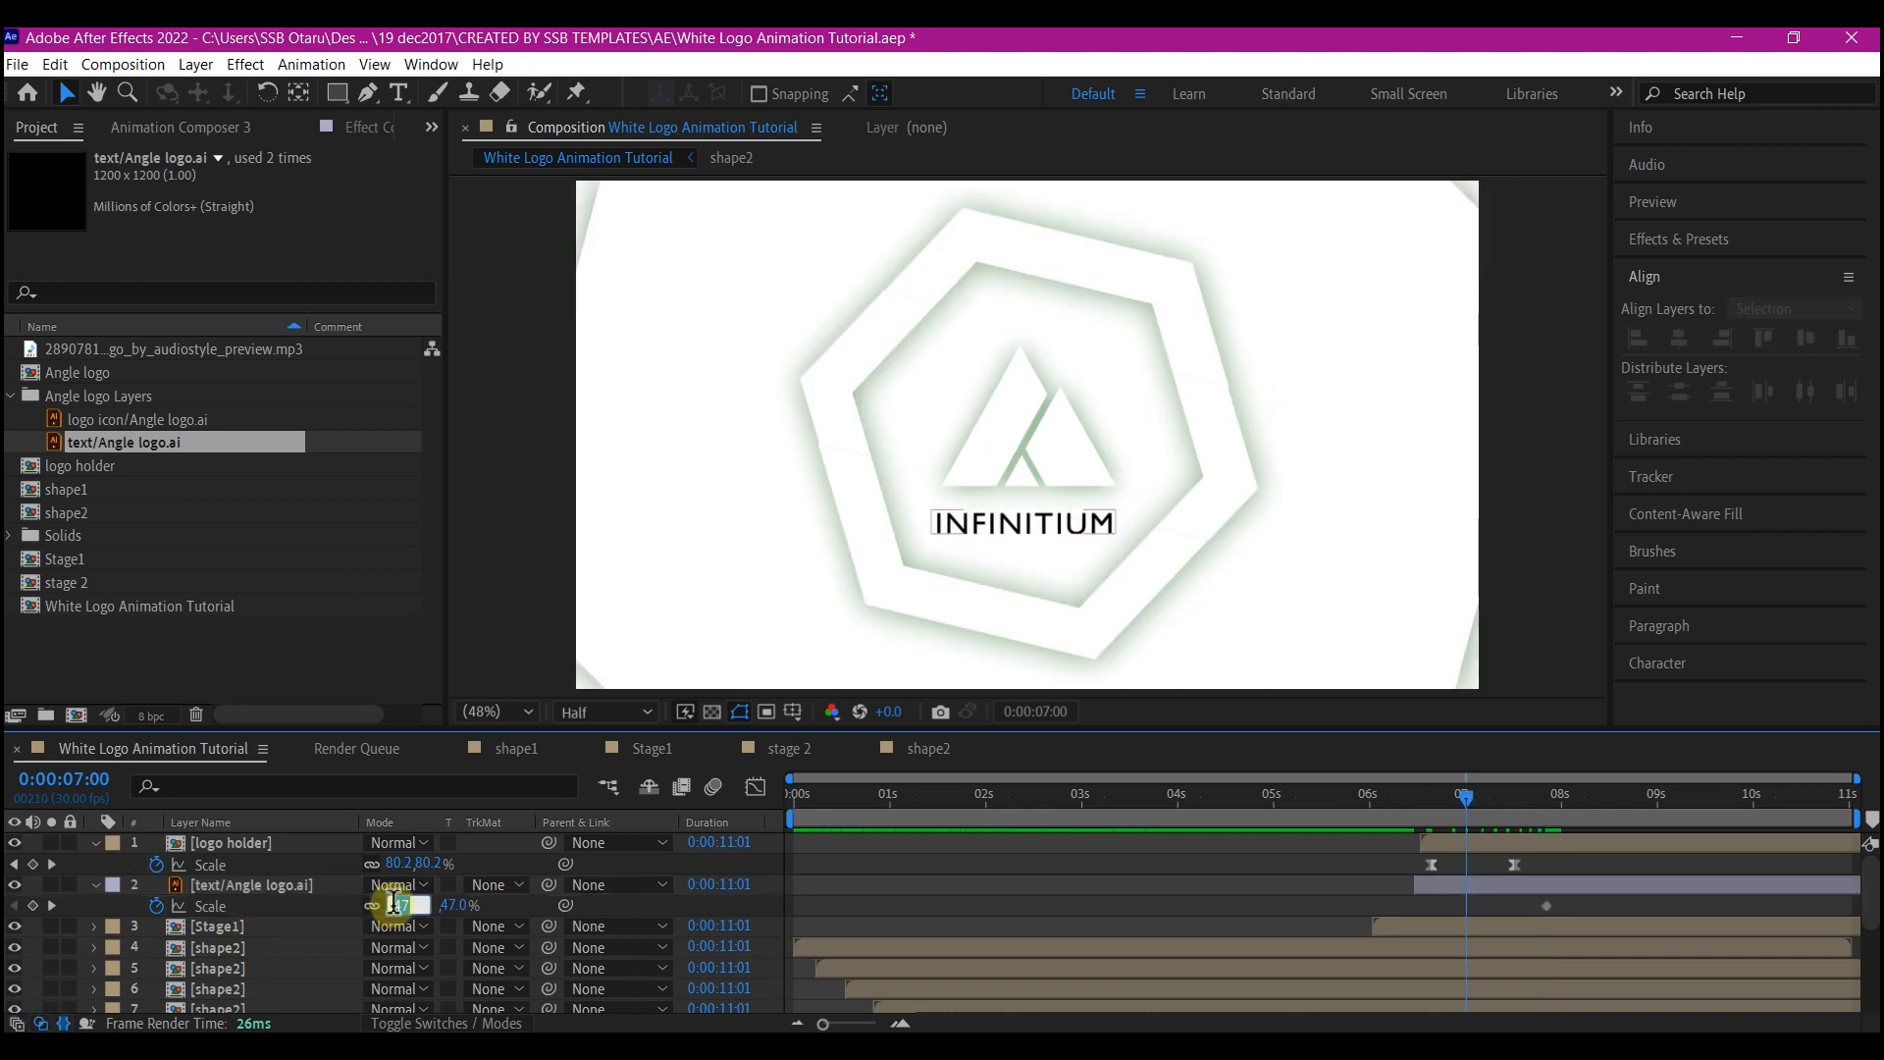
{"action": "left_click", "coordinate": [294, 906]}
{"action": "key", "text": "F9"}
{"action": "key", "text": "k"}
Copy the Fill and Drop Shadow effects from the logo holder layer onto the text/Angle logo.ai layer.
{"action": "left_click", "coordinate": [1491, 841]}
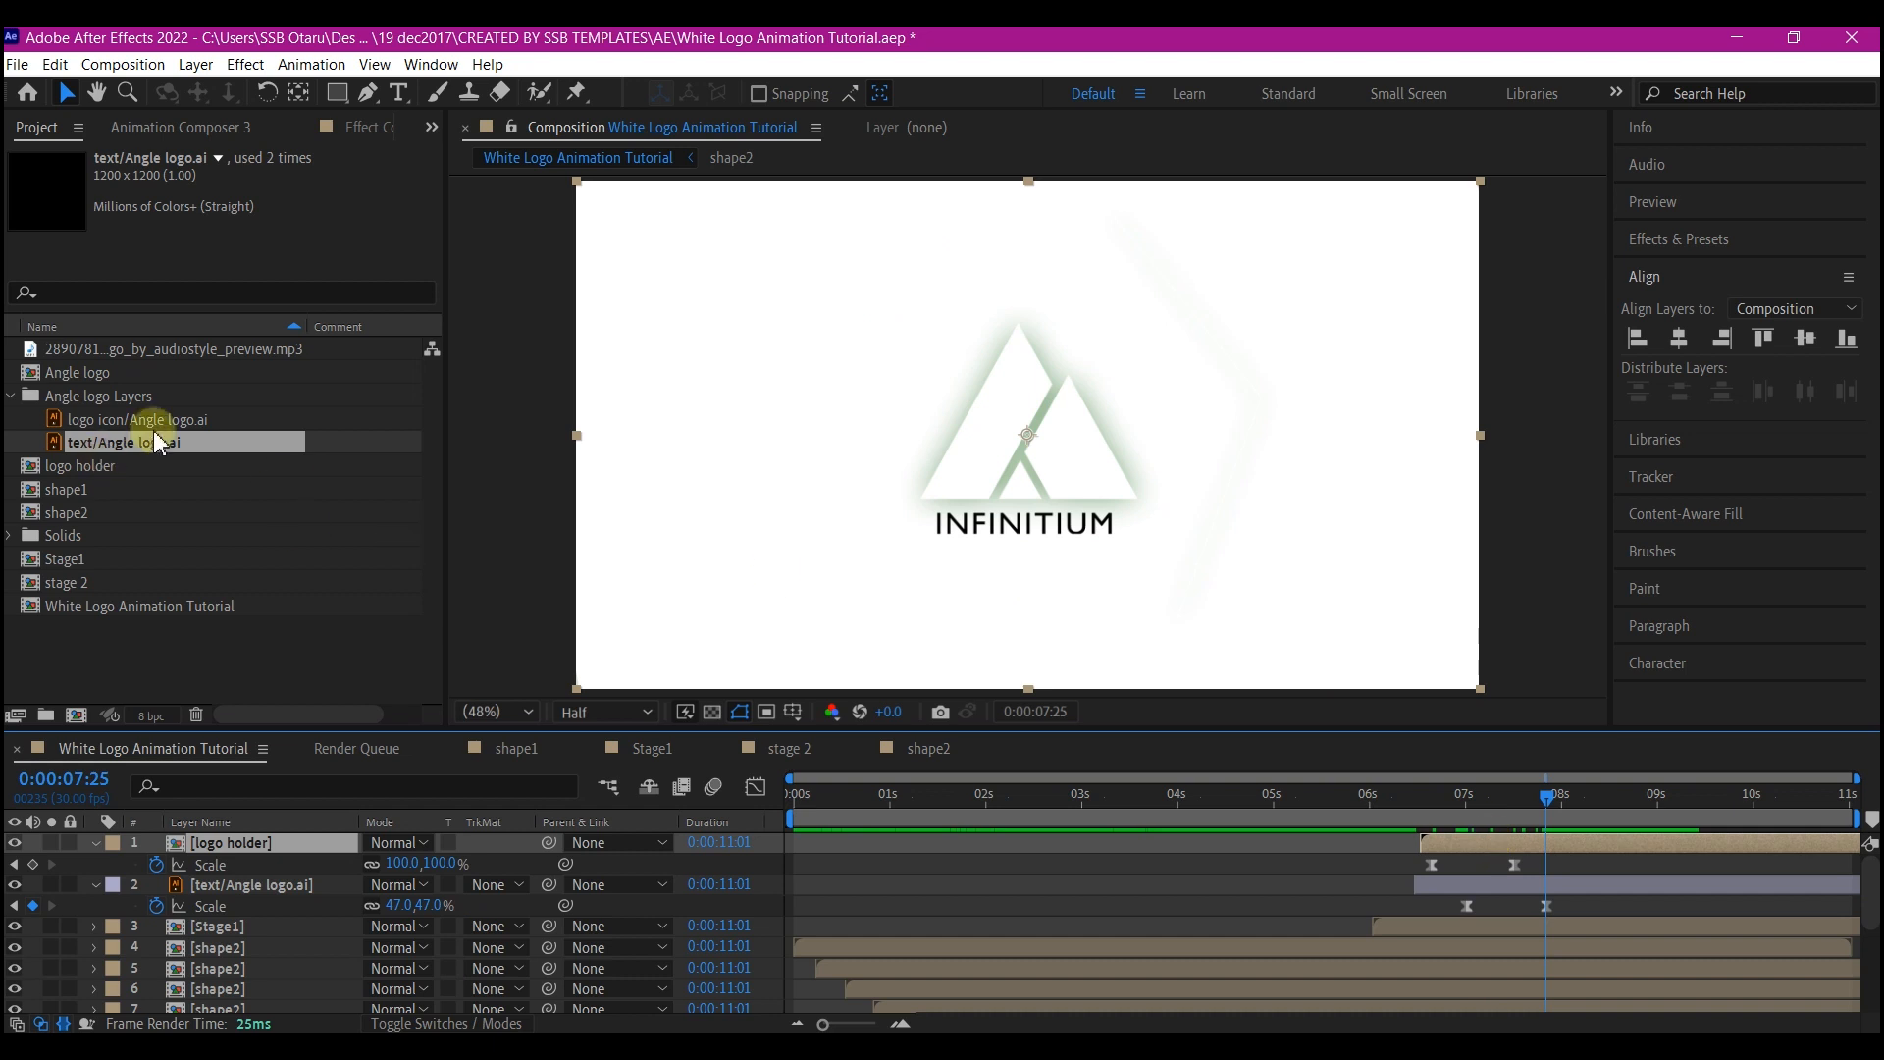
{"action": "left_click", "coordinate": [432, 127]}
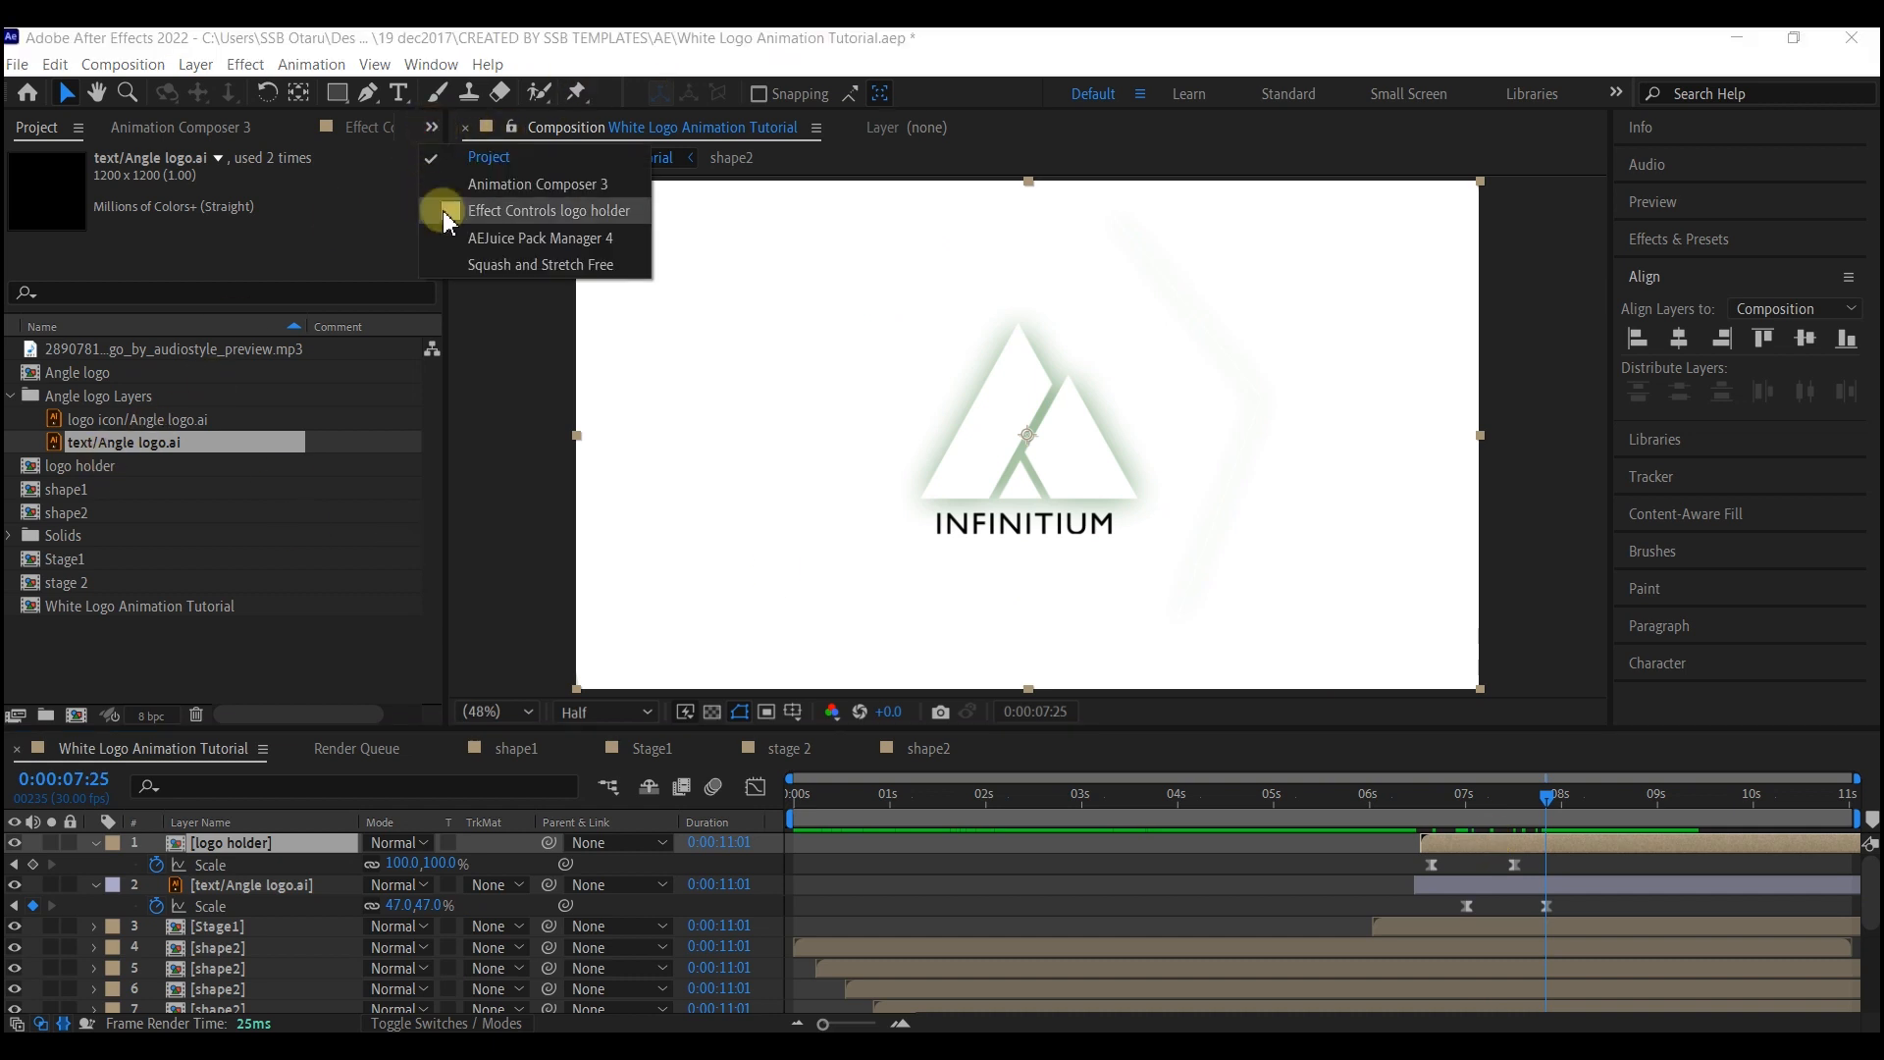
{"action": "left_click", "coordinate": [507, 214]}
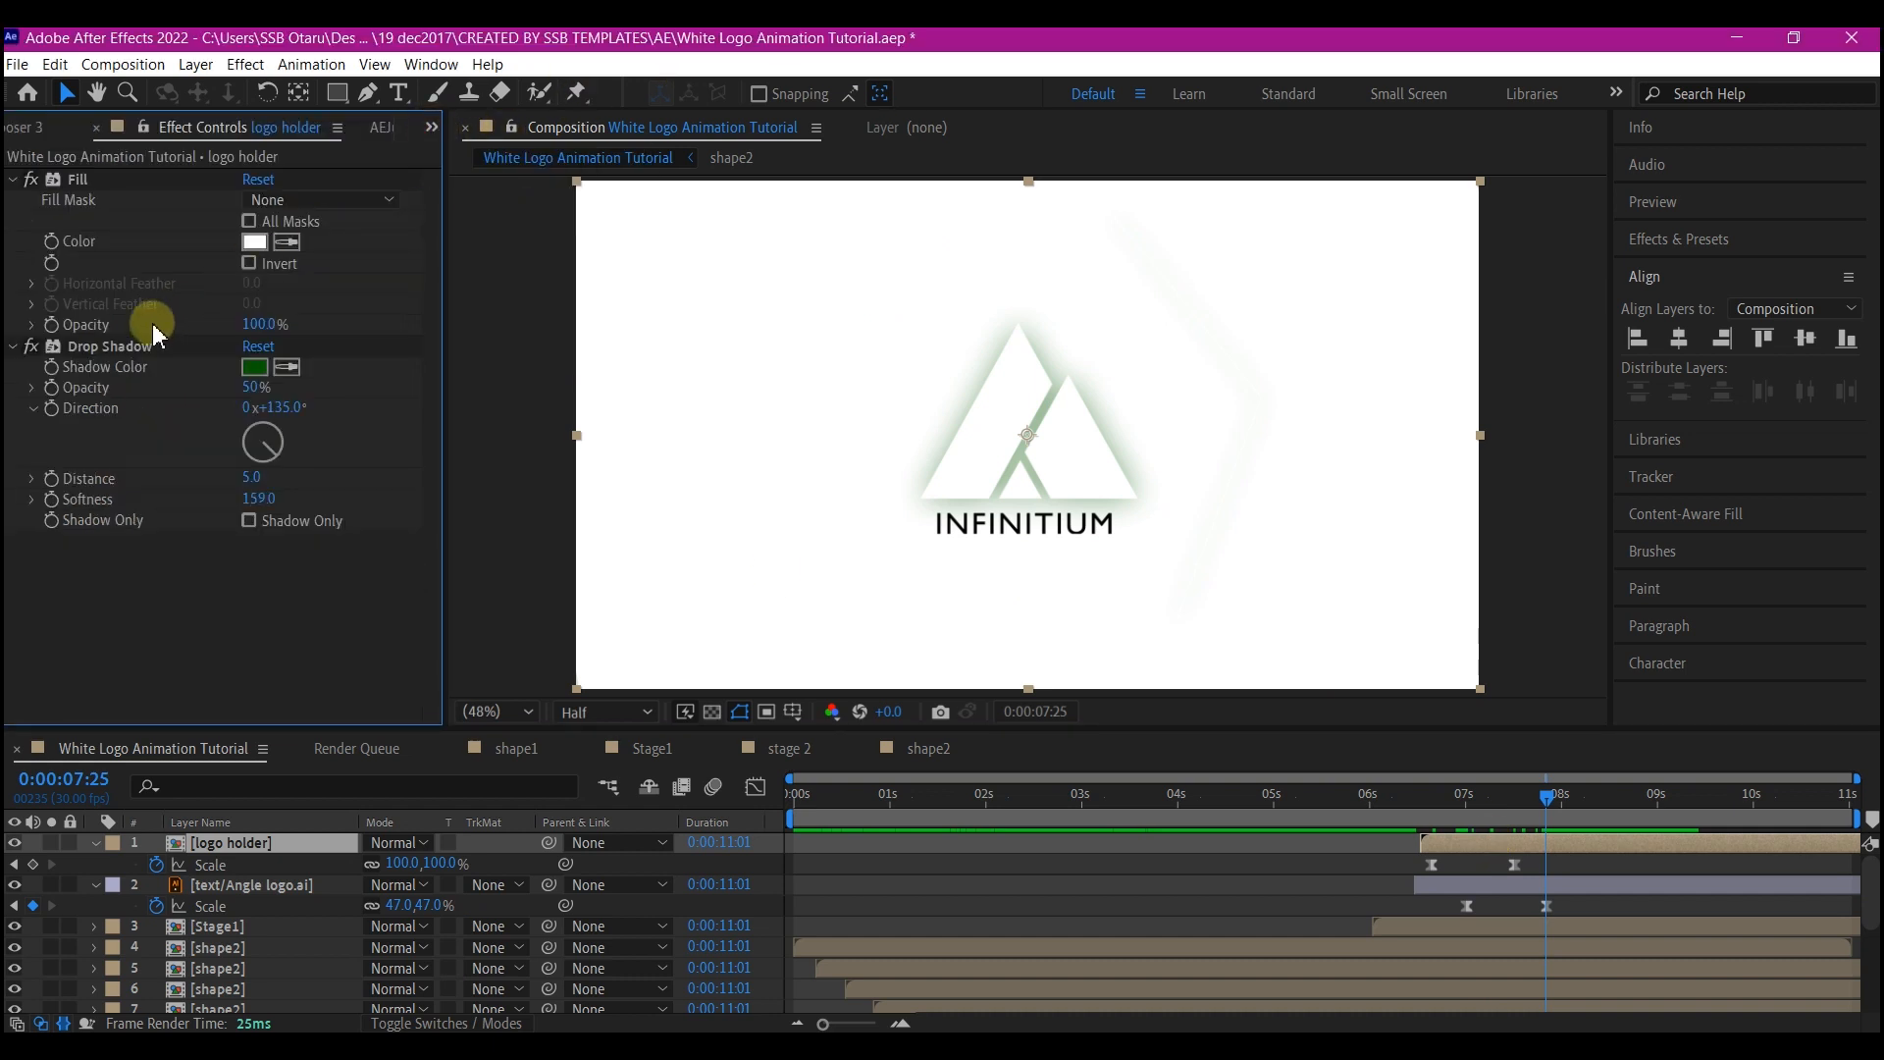
{"action": "left_click", "coordinate": [1617, 885]}
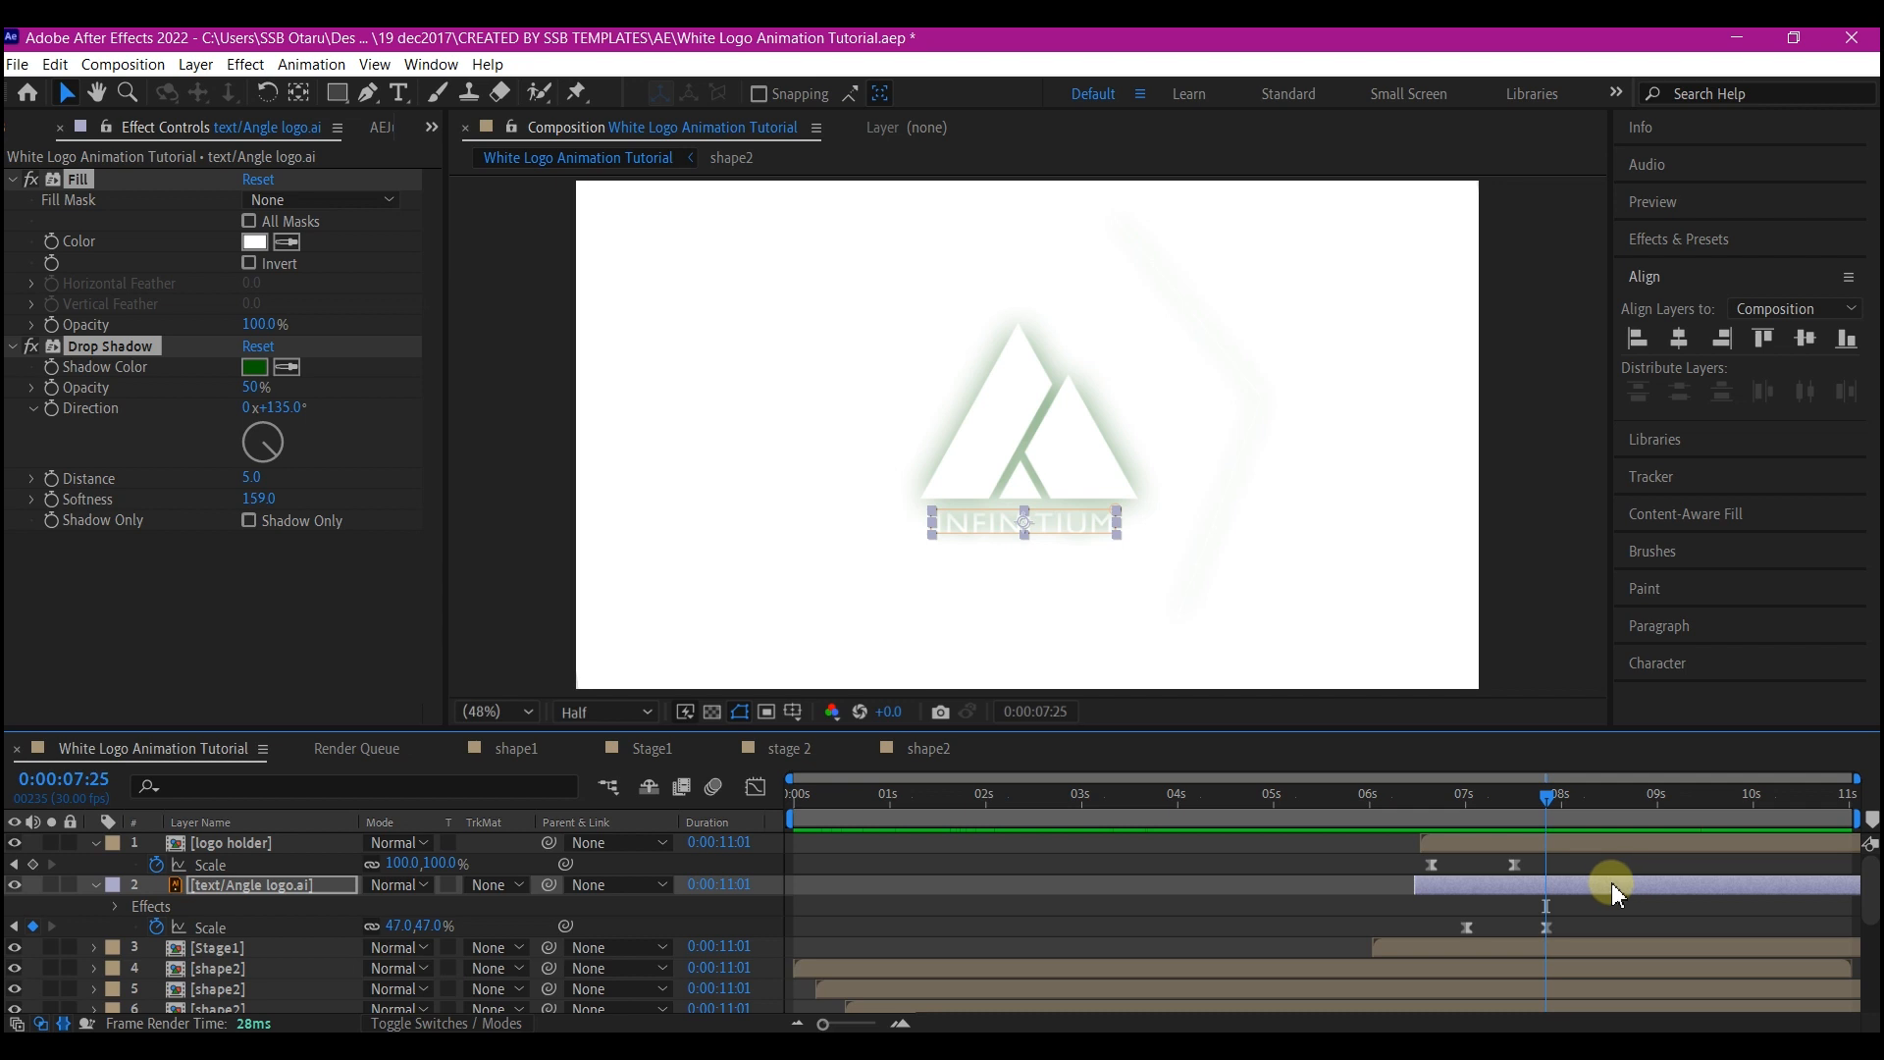
Change the text layer's Fill color to gray 9A9A9A.
{"action": "left_click", "coordinate": [149, 265]}
{"action": "left_click", "coordinate": [255, 246]}
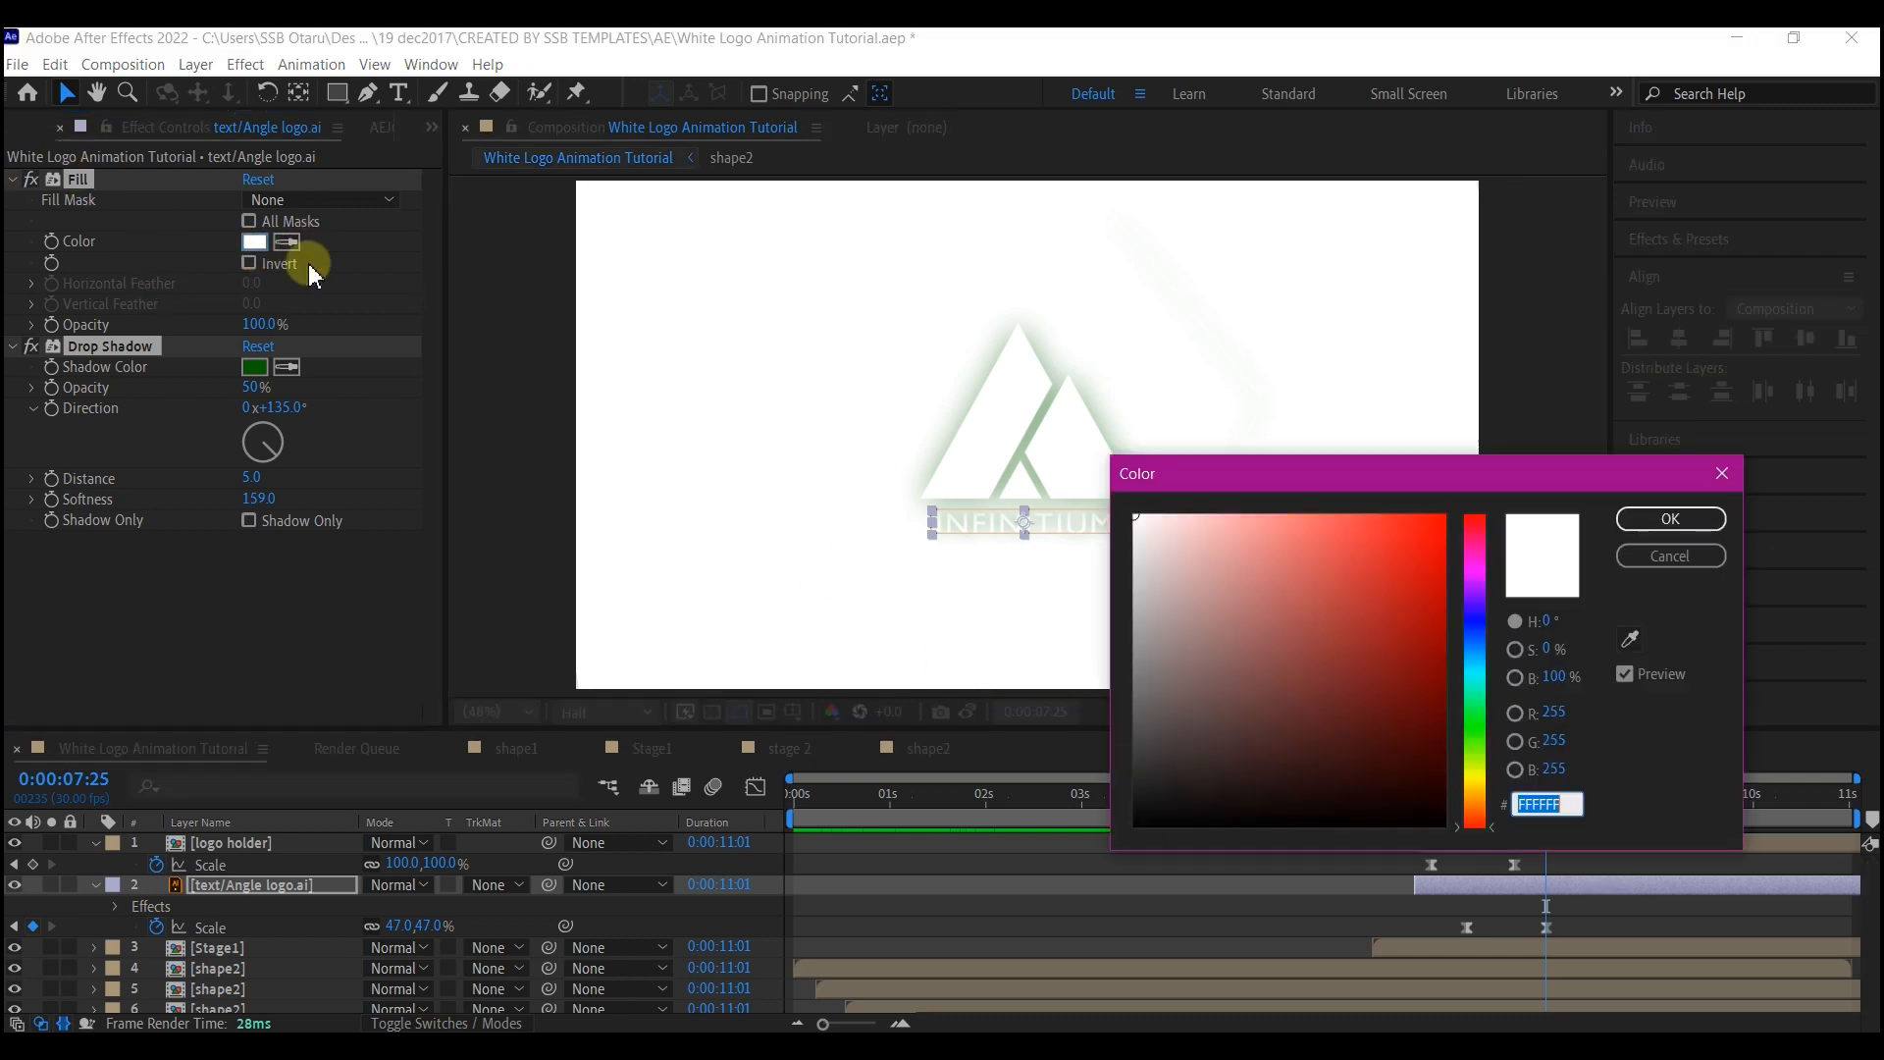
{"action": "left_click_drag", "start_coordinate": [1144, 686], "coordinate": [1135, 638]}
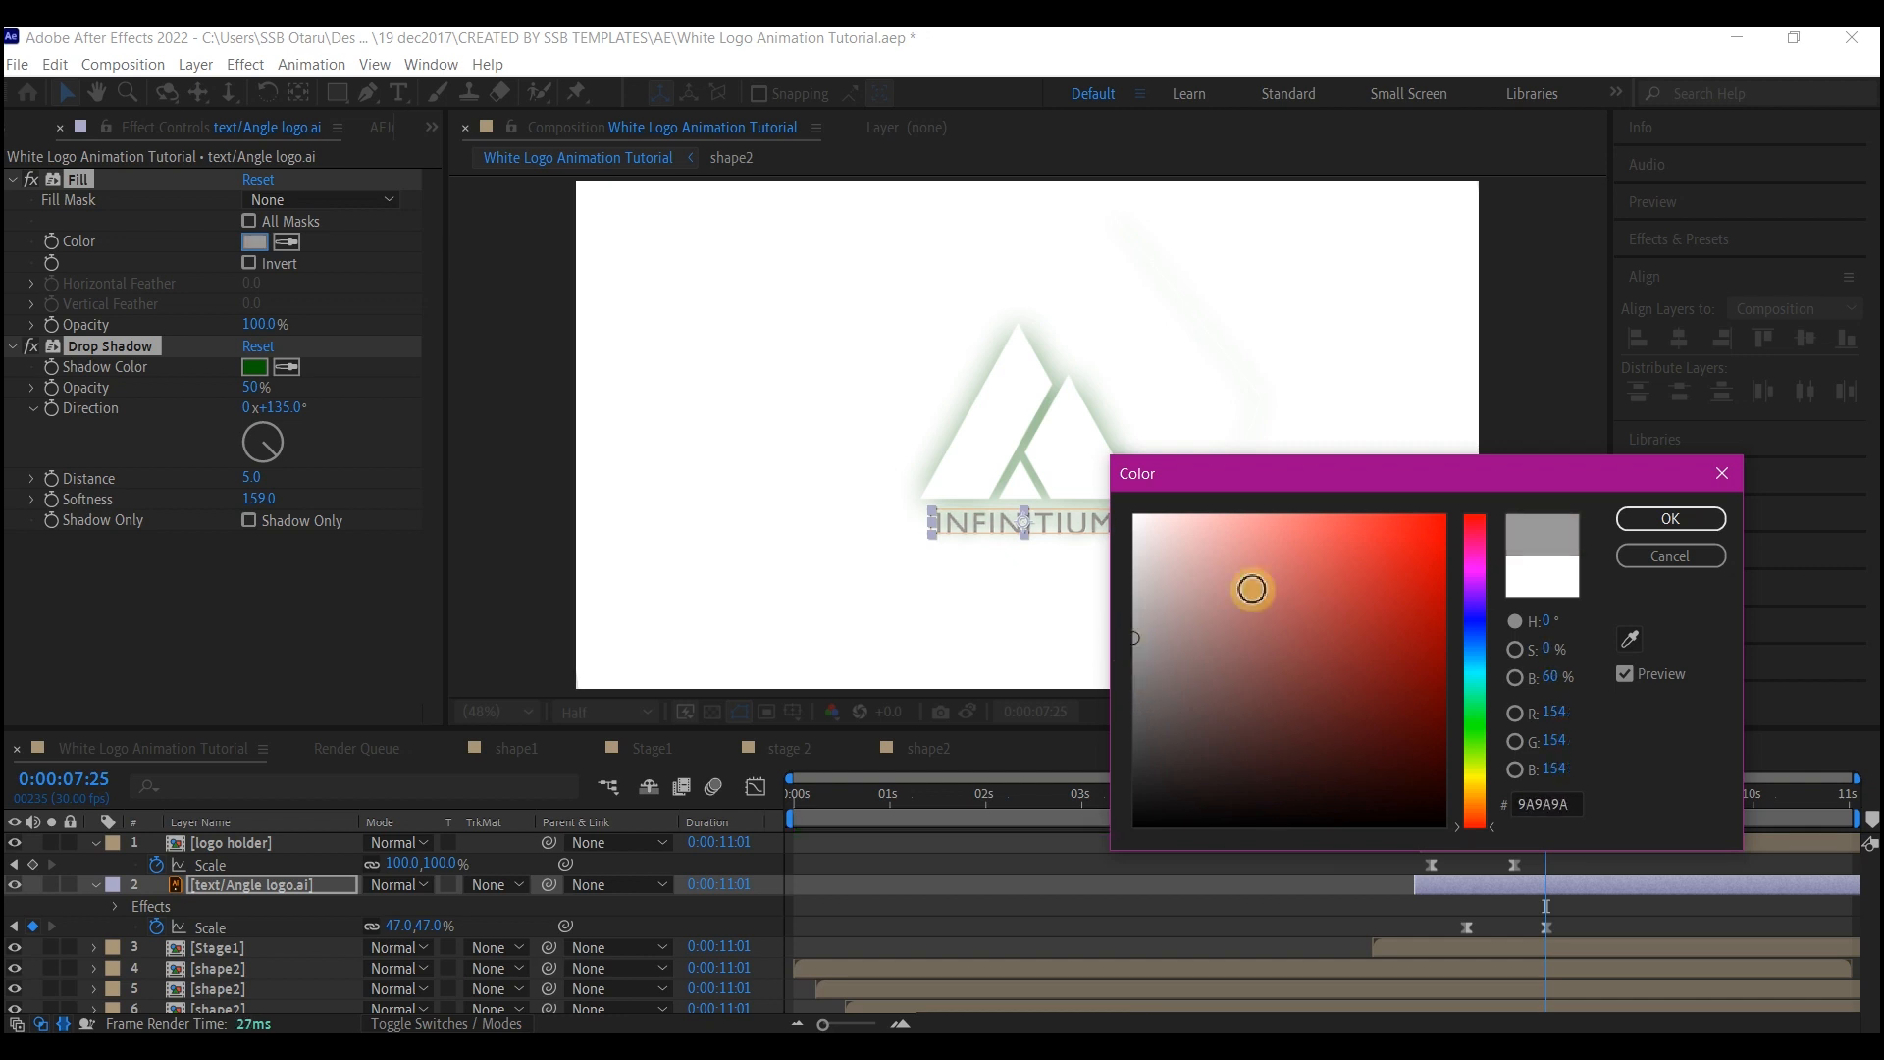
{"action": "left_click", "coordinate": [1670, 518]}
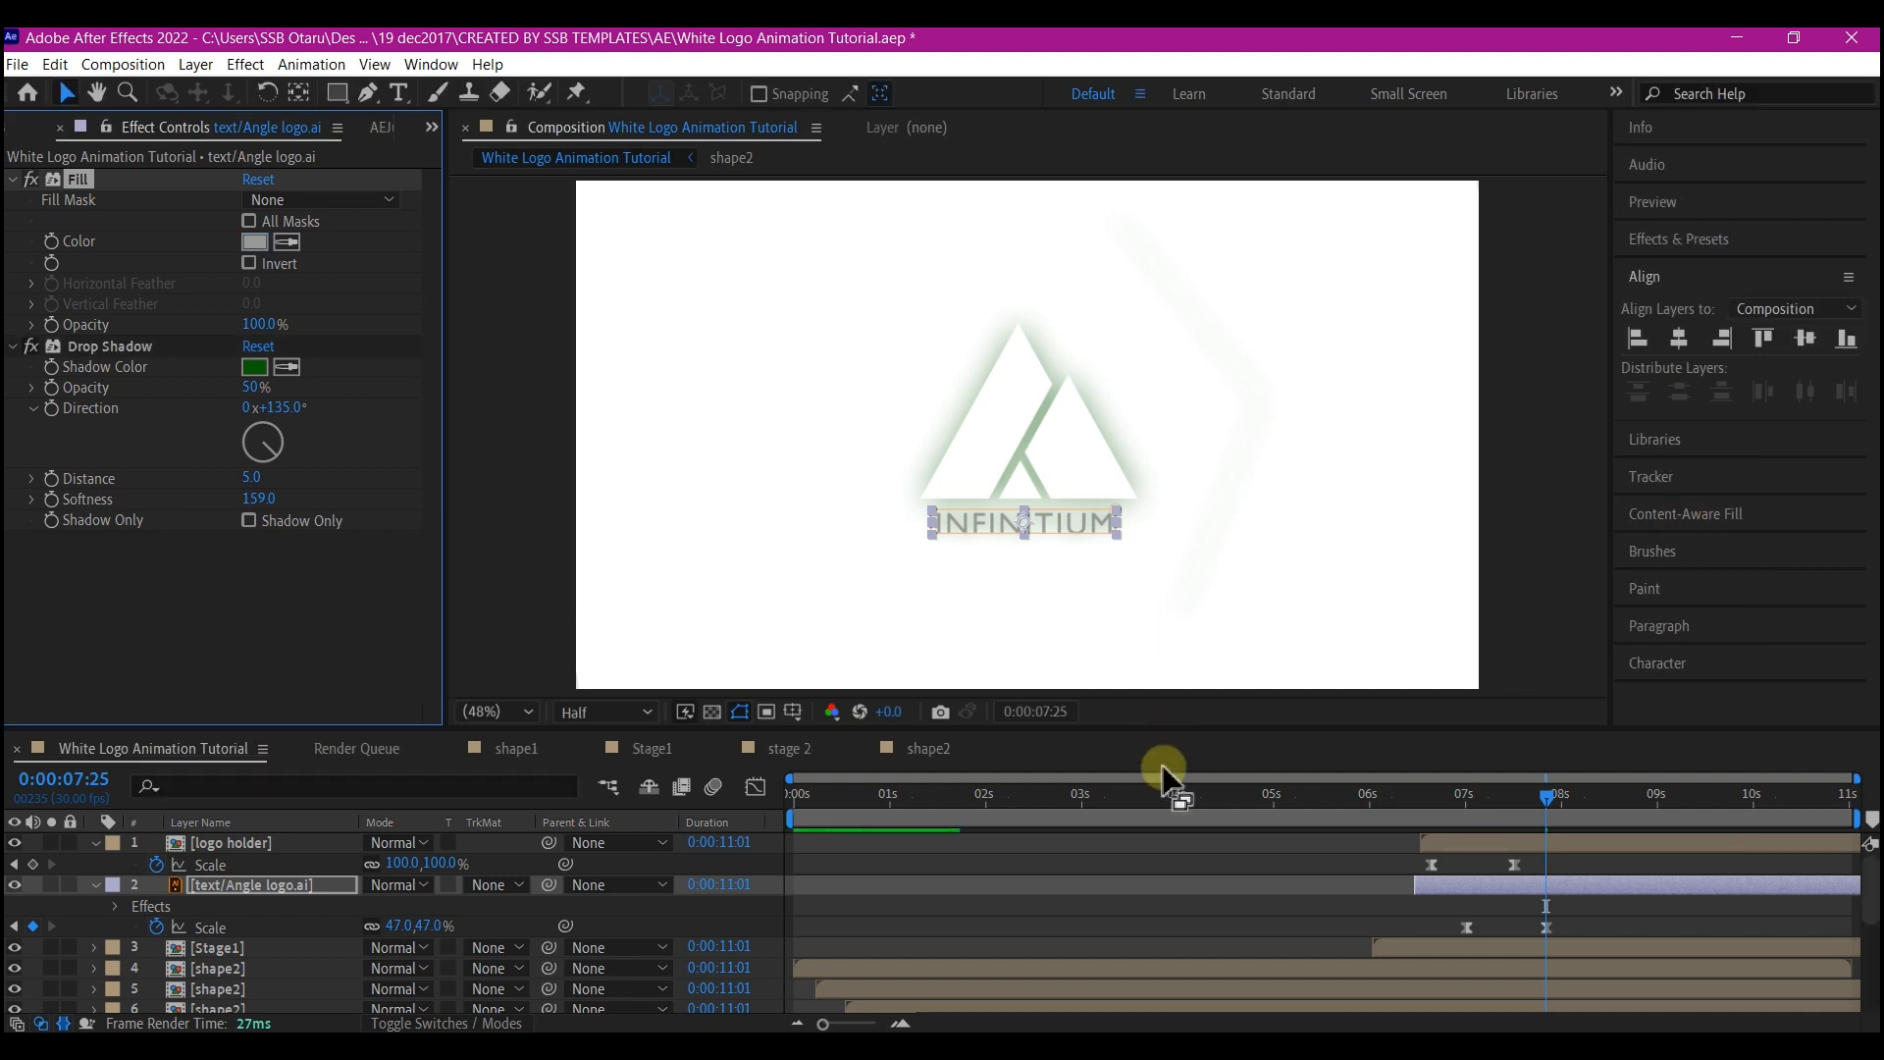
Preview the full White Logo Animation Tutorial composition from the start and look through its lower timeline layers.
{"action": "left_click_drag", "start_coordinate": [1169, 790], "coordinate": [776, 822]}
{"action": "key", "text": "space"}
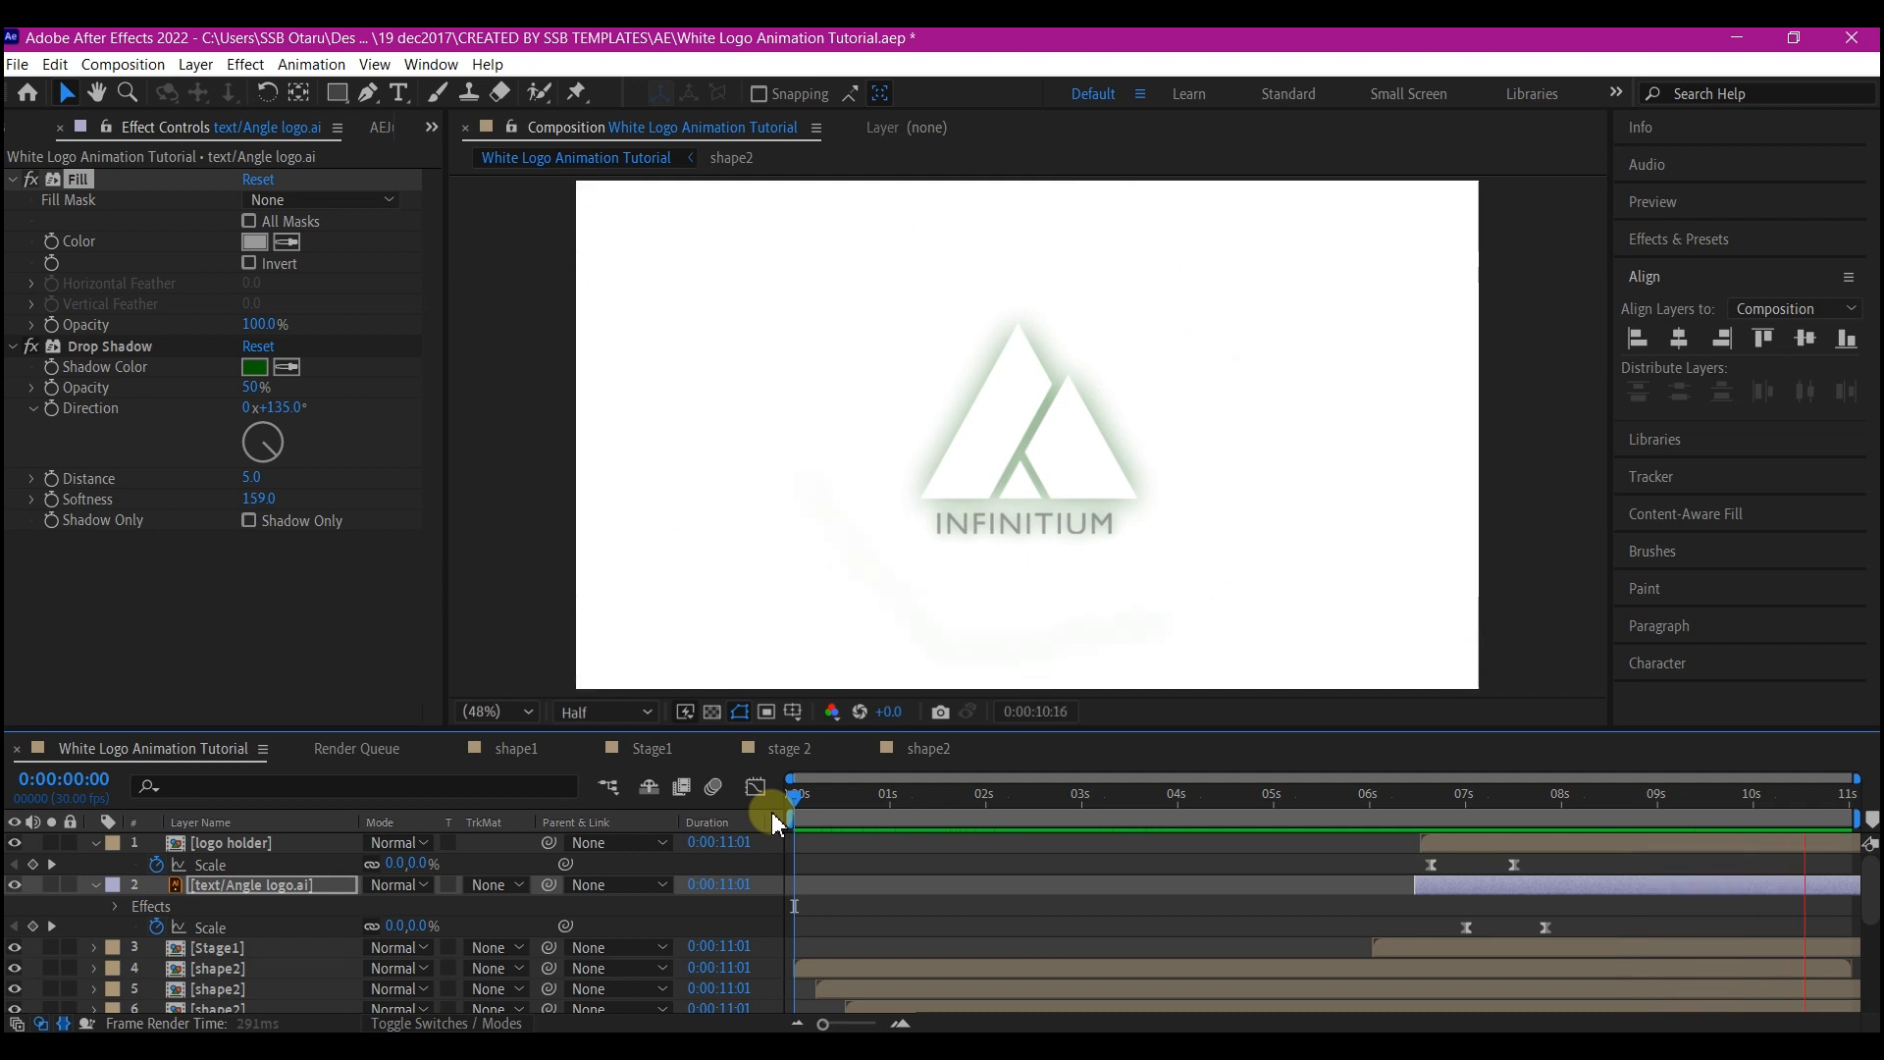
{"action": "scroll", "coordinate": [111, 937], "scroll_direction": "down", "scroll_amount": 4}
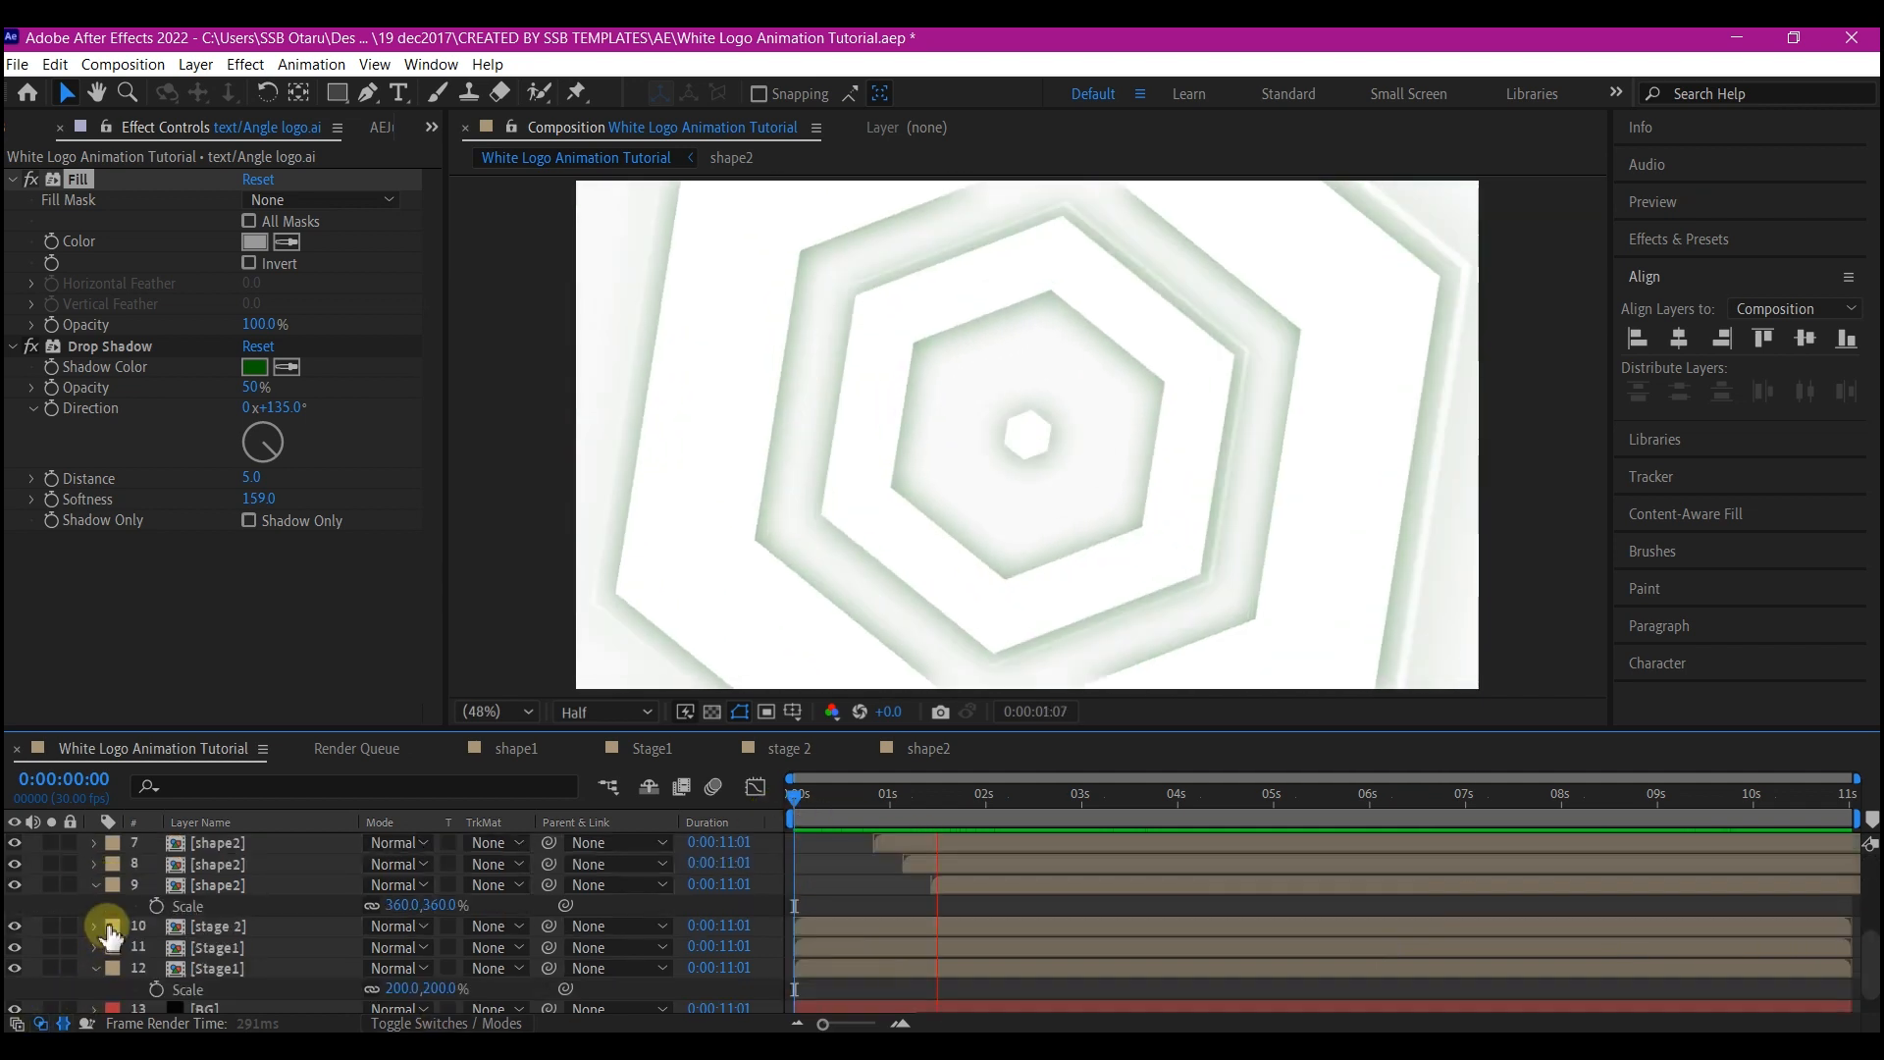
{"action": "scroll", "coordinate": [111, 937], "scroll_direction": "down", "scroll_amount": 1}
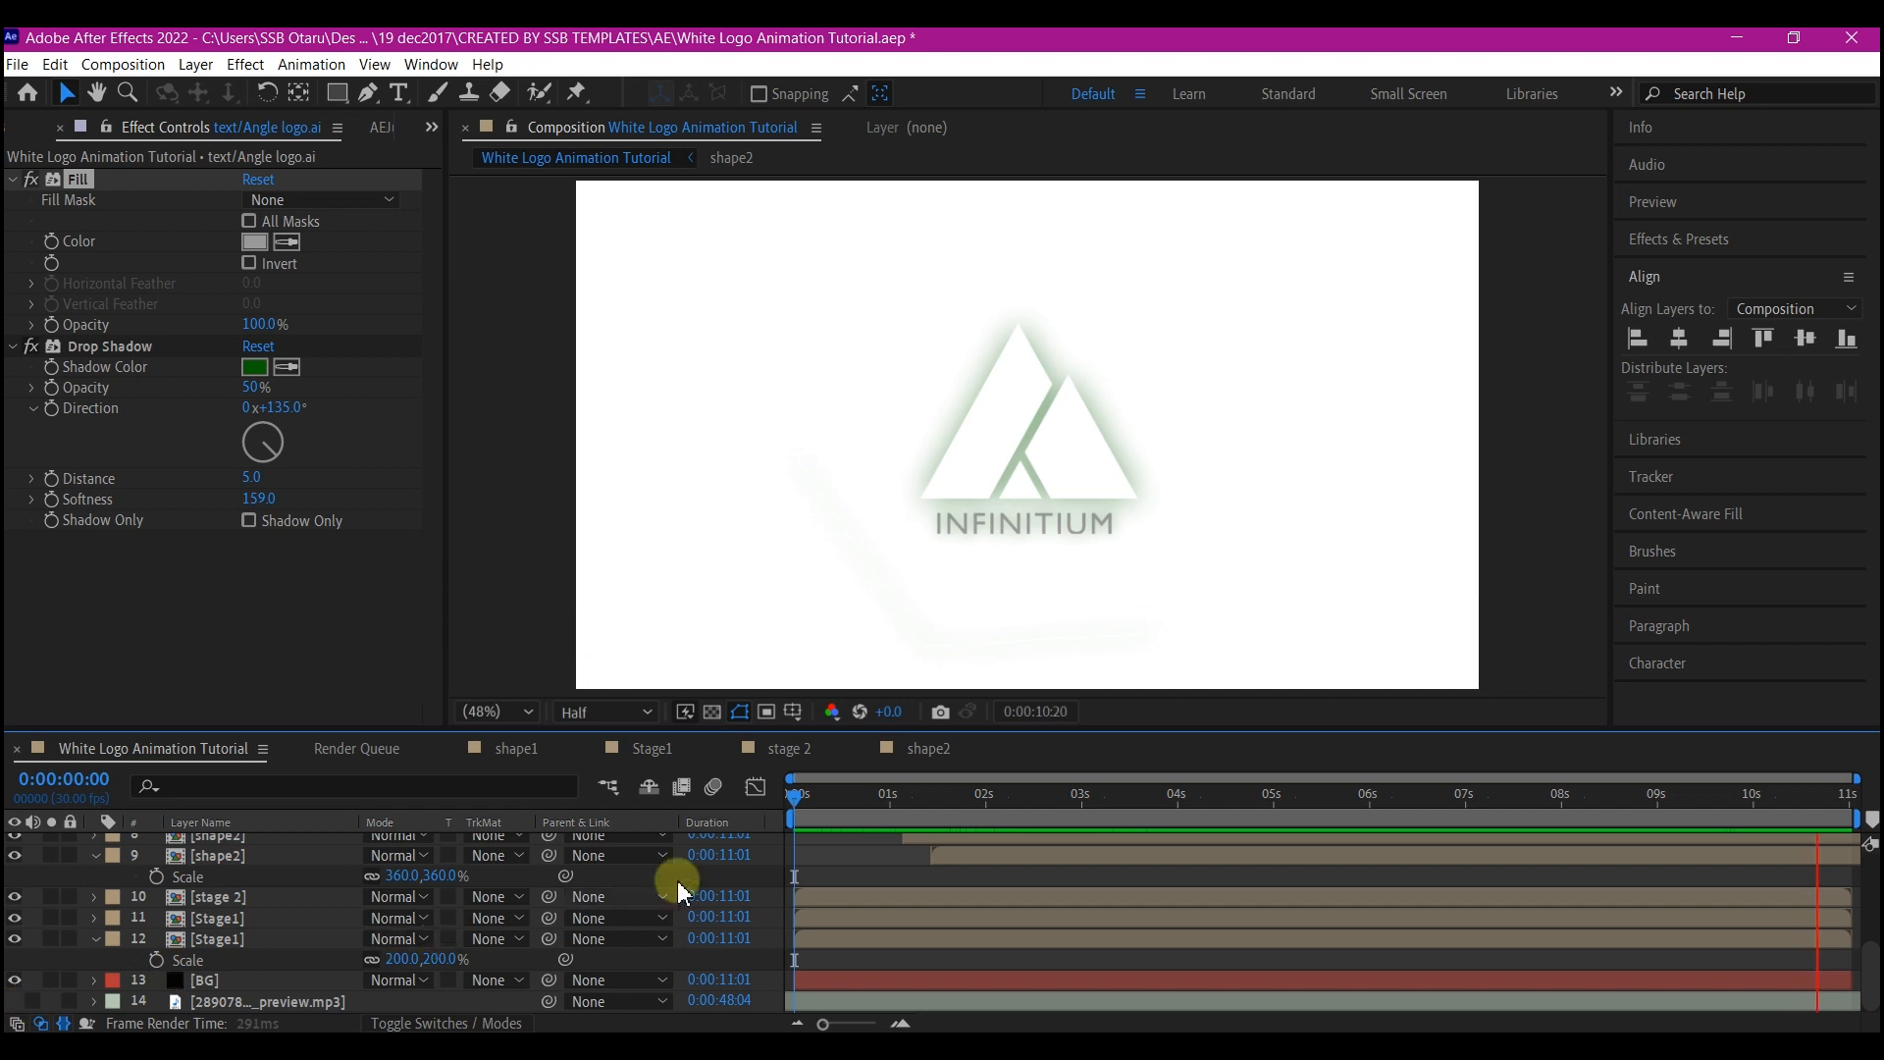
{"action": "left_click", "coordinate": [796, 794]}
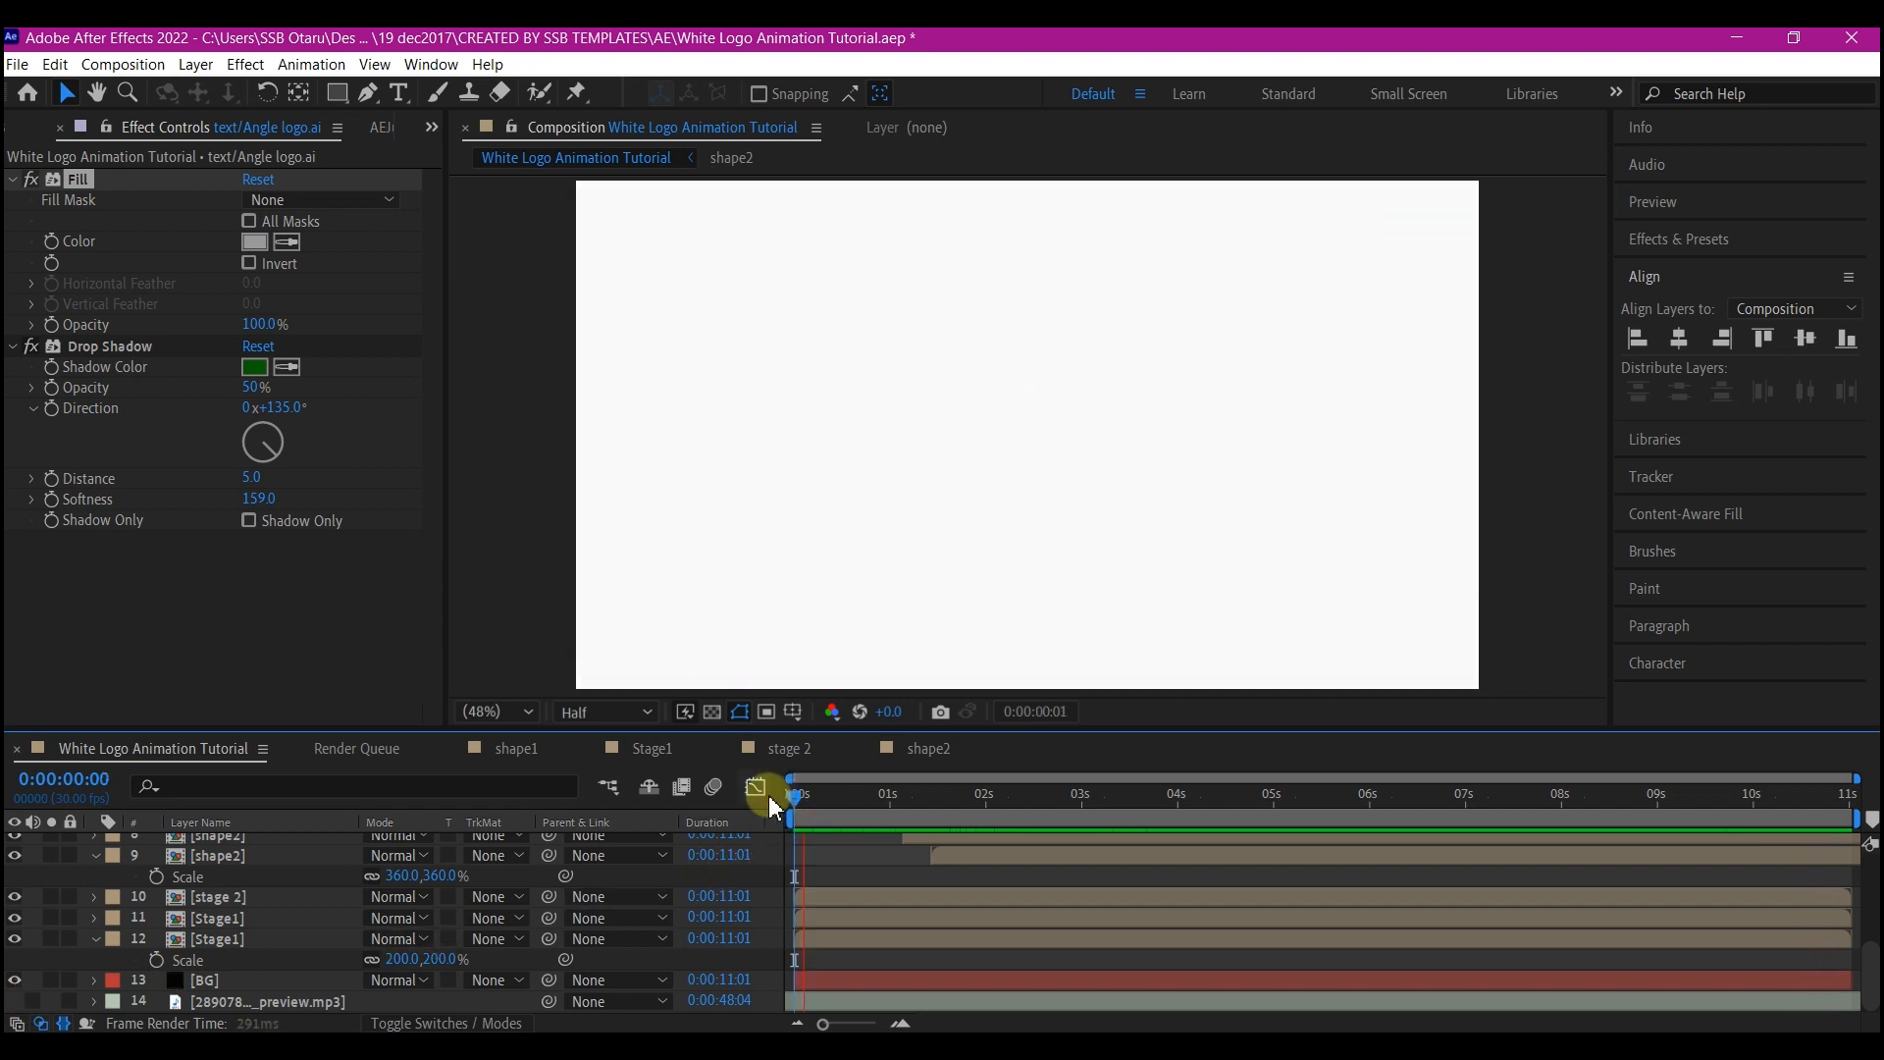